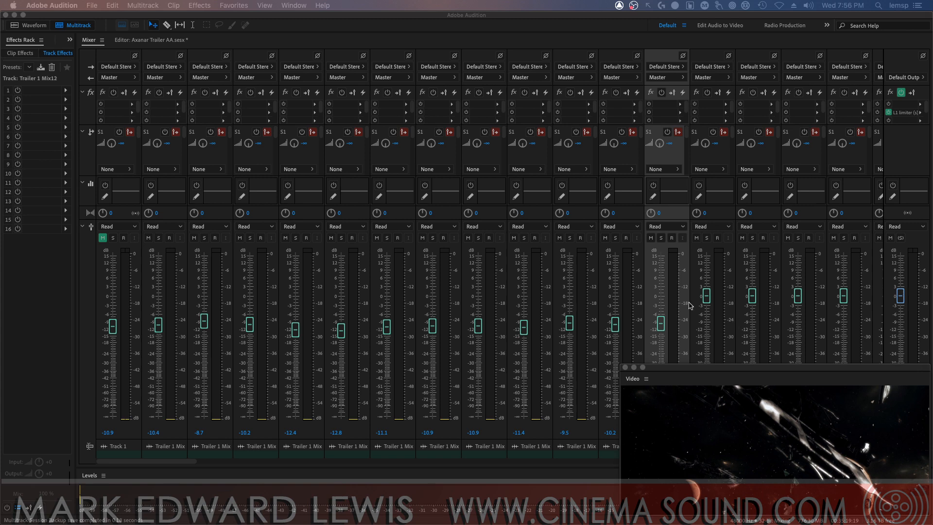
Lower the faders of tracks Trailer 1 Mix13 through Mix16 to about -11 to -13 dB
{"action": "left_click_drag", "start_coordinate": [706, 295], "coordinate": [706, 326]}
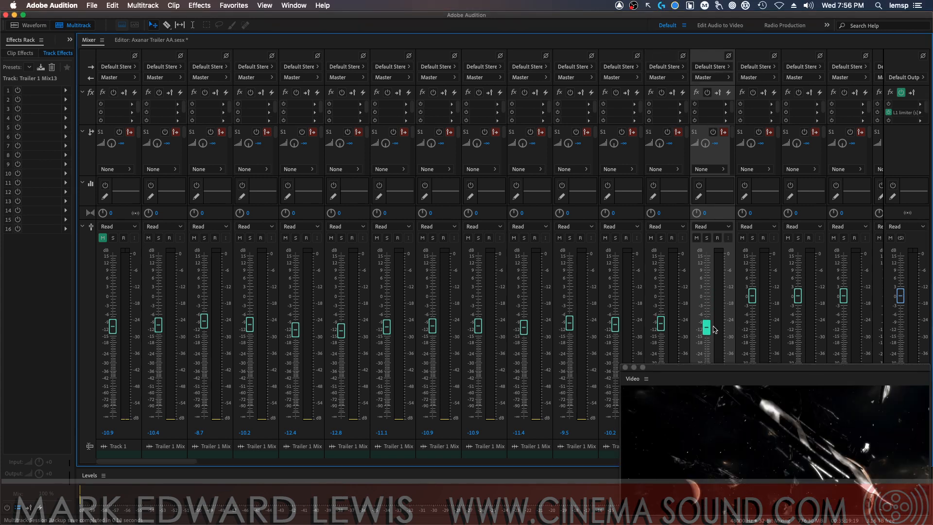
{"action": "left_click_drag", "start_coordinate": [753, 295], "coordinate": [752, 327]}
{"action": "left_click_drag", "start_coordinate": [798, 296], "coordinate": [798, 316]}
{"action": "left_click_drag", "start_coordinate": [843, 295], "coordinate": [843, 332]}
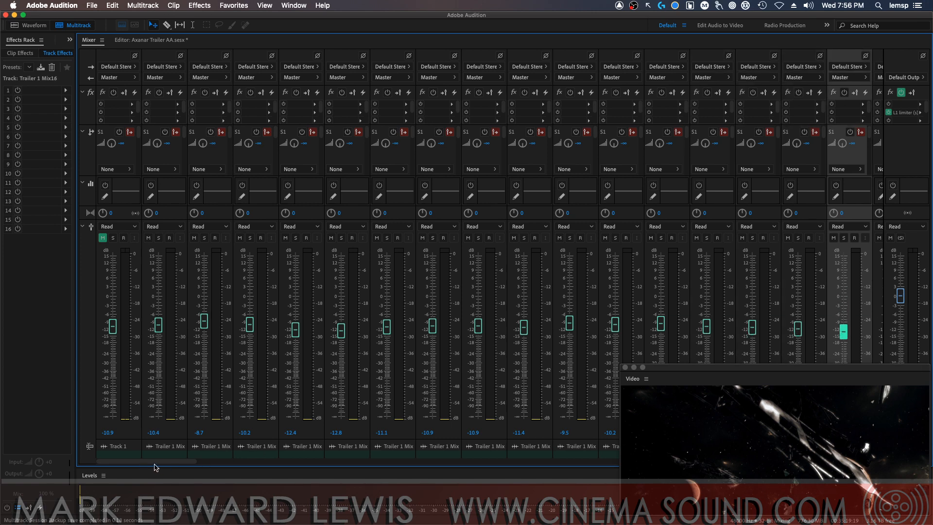
Pull down the faders of tracks Trailer 1 Mix17 through Mix22 progressively, from about -12.5 dB to about -17.5 dB
{"action": "scroll", "coordinate": [154, 464], "scroll_direction": "right", "scroll_amount": 15}
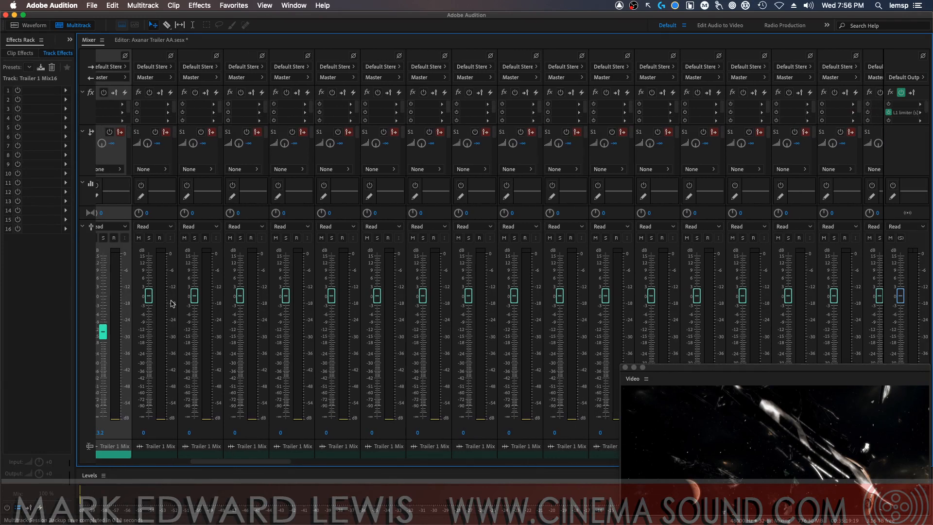
{"action": "left_click_drag", "start_coordinate": [148, 296], "coordinate": [148, 330]}
{"action": "left_click_drag", "start_coordinate": [194, 295], "coordinate": [194, 331]}
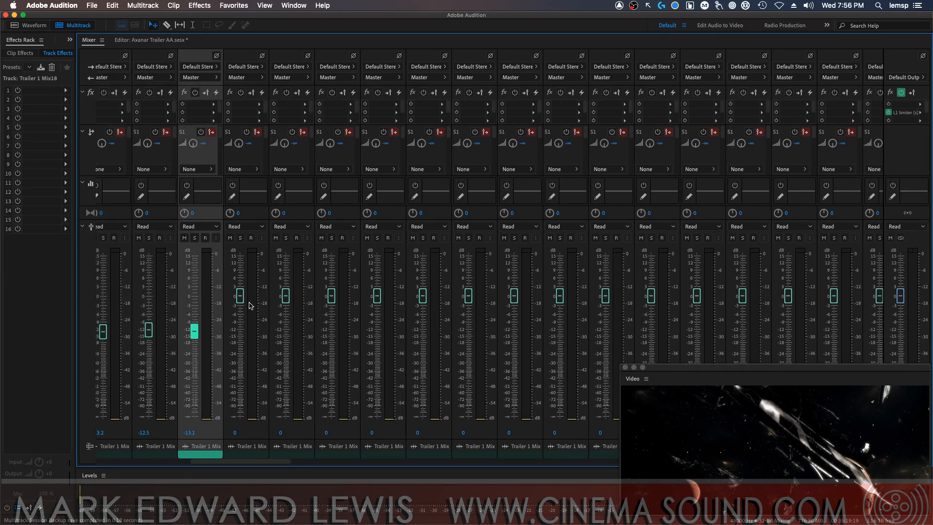
{"action": "left_click_drag", "start_coordinate": [240, 296], "coordinate": [240, 334]}
{"action": "left_click_drag", "start_coordinate": [285, 295], "coordinate": [286, 337]}
{"action": "left_click_drag", "start_coordinate": [331, 295], "coordinate": [331, 347]}
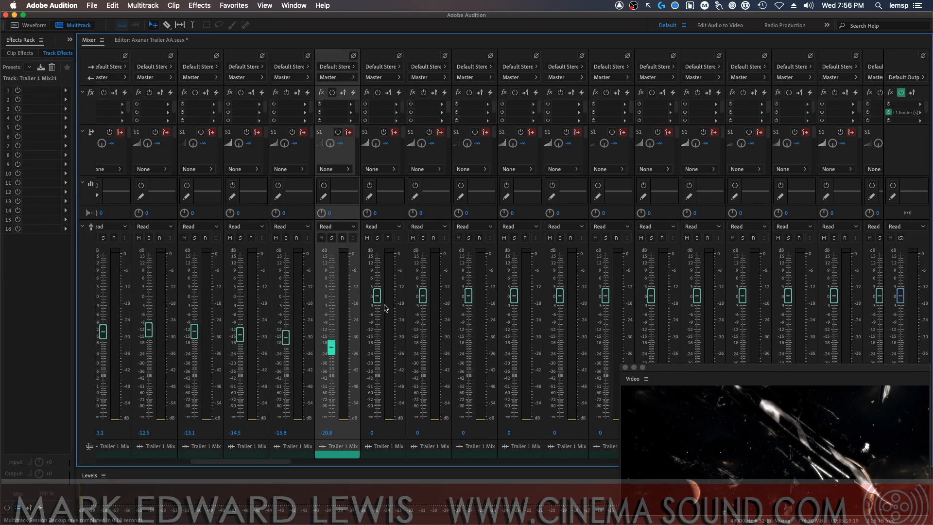
{"action": "left_click_drag", "start_coordinate": [377, 296], "coordinate": [334, 340]}
Lower the faders of tracks Trailer 1 Mix23 through Mix27 to levels between about -14 and -16 dB
{"action": "left_click", "coordinate": [421, 312]}
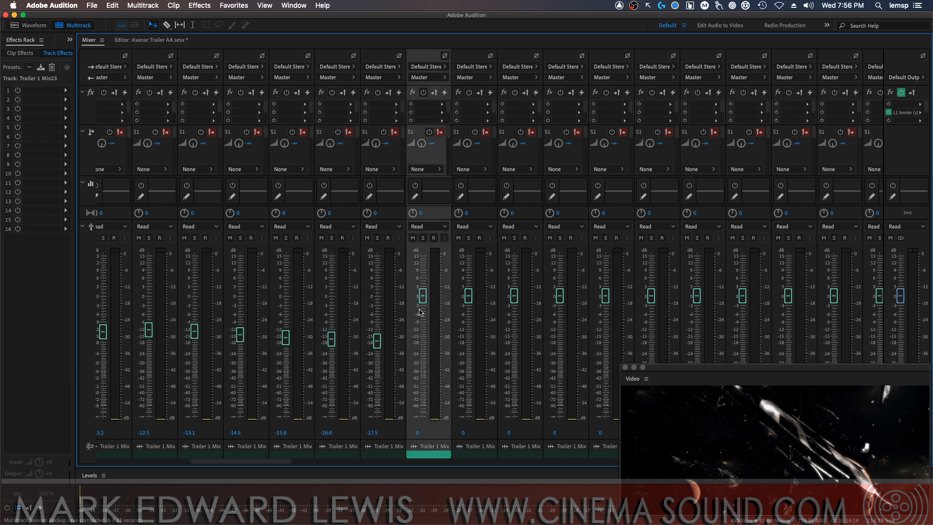
{"action": "left_click_drag", "start_coordinate": [422, 296], "coordinate": [423, 335]}
{"action": "left_click_drag", "start_coordinate": [468, 295], "coordinate": [468, 333]}
{"action": "left_click_drag", "start_coordinate": [514, 295], "coordinate": [514, 333]}
{"action": "left_click_drag", "start_coordinate": [559, 296], "coordinate": [560, 335]}
{"action": "left_click_drag", "start_coordinate": [606, 295], "coordinate": [605, 338]}
Lower the faders of tracks Trailer 1 Mix28 through Mix33 to about -11.5 to -15 dB
{"action": "left_click_drag", "start_coordinate": [651, 296], "coordinate": [651, 335]}
{"action": "left_click_drag", "start_coordinate": [697, 296], "coordinate": [697, 335]}
{"action": "left_click_drag", "start_coordinate": [742, 295], "coordinate": [742, 332]}
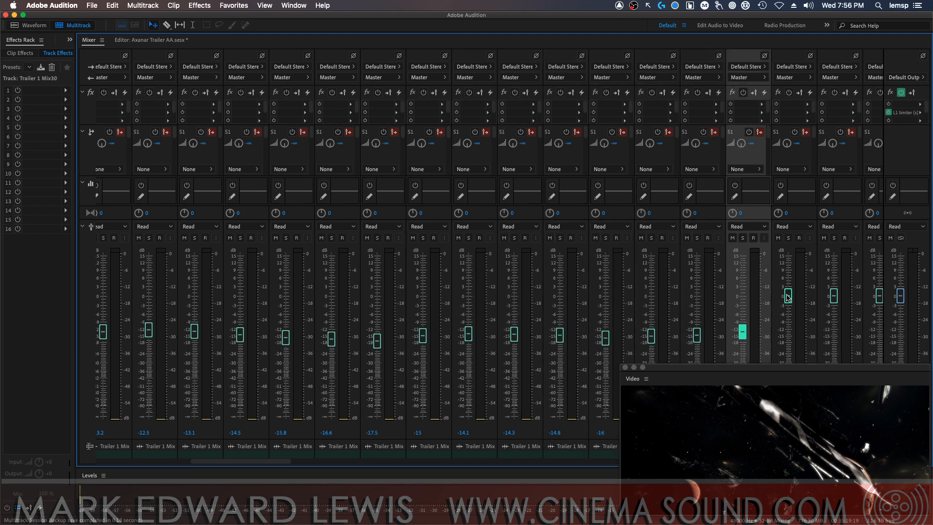
{"action": "left_click_drag", "start_coordinate": [788, 295], "coordinate": [788, 335]}
{"action": "left_click_drag", "start_coordinate": [835, 301], "coordinate": [834, 335]}
{"action": "left_click_drag", "start_coordinate": [878, 301], "coordinate": [874, 332]}
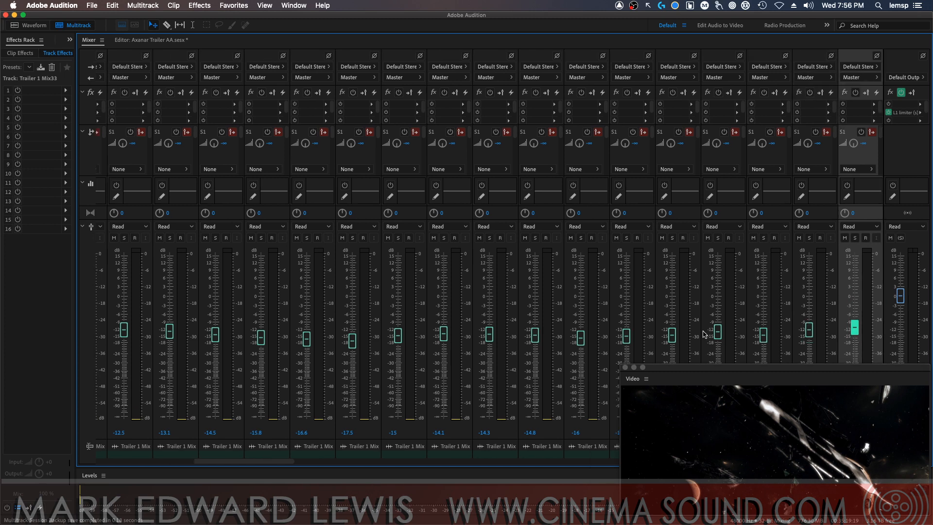
Lower the faders of tracks Trailer 1 Mix34 through Mix38 to levels between about -10.7 and -14.8 dB
{"action": "left_click_drag", "start_coordinate": [198, 467], "coordinate": [286, 464]}
{"action": "left_click", "coordinate": [270, 250]}
{"action": "left_click", "coordinate": [315, 250]}
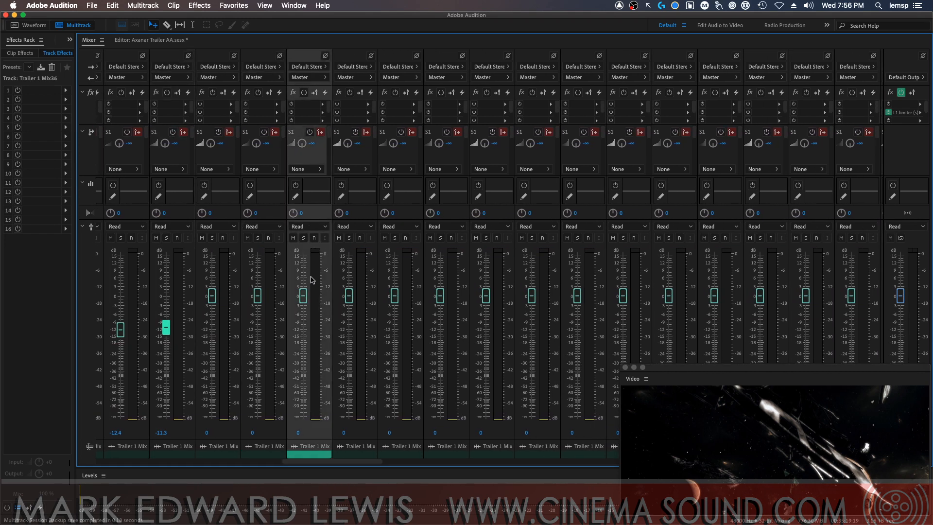
{"action": "left_click_drag", "start_coordinate": [303, 295], "coordinate": [302, 331]}
{"action": "left_click_drag", "start_coordinate": [258, 295], "coordinate": [258, 329]}
{"action": "left_click_drag", "start_coordinate": [211, 296], "coordinate": [211, 326]}
{"action": "left_click_drag", "start_coordinate": [347, 298], "coordinate": [348, 334]}
{"action": "left_click_drag", "start_coordinate": [394, 297], "coordinate": [396, 337]}
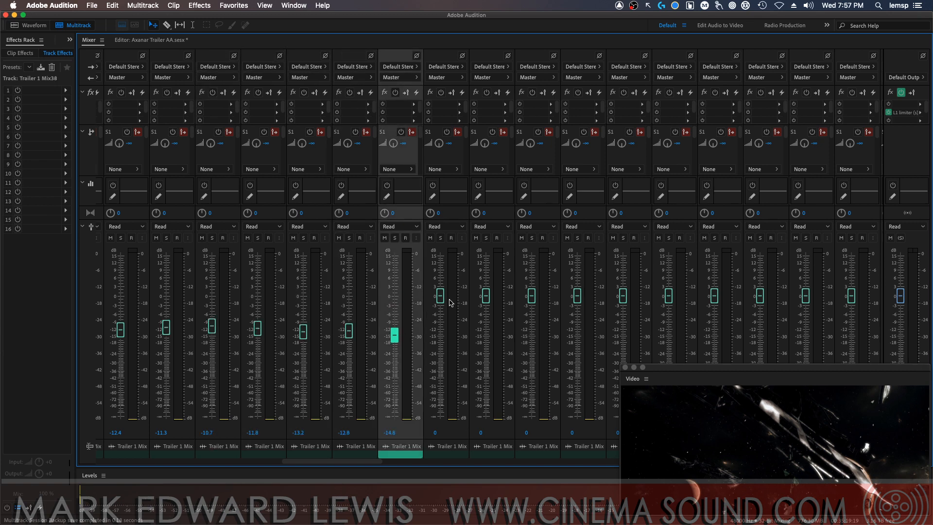
Lower the faders of tracks Trailer 1 Mix39 through Mix43, with Mix39 lowest, to about -13 to -19 dB
{"action": "left_click_drag", "start_coordinate": [443, 295], "coordinate": [445, 344]}
{"action": "left_click_drag", "start_coordinate": [486, 296], "coordinate": [486, 335]}
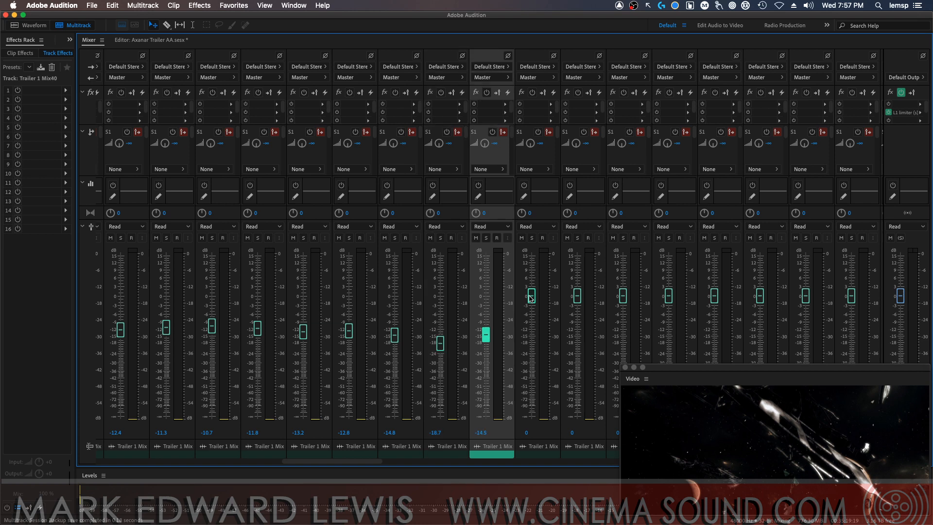
{"action": "left_click_drag", "start_coordinate": [531, 295], "coordinate": [531, 334]}
{"action": "left_click_drag", "start_coordinate": [577, 295], "coordinate": [577, 336]}
{"action": "left_click_drag", "start_coordinate": [623, 296], "coordinate": [623, 332]}
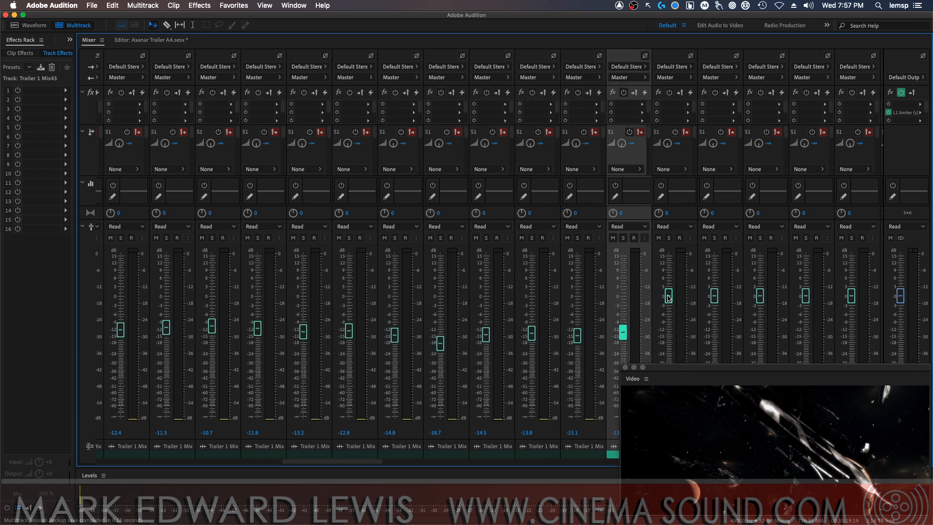
Lower the faders of tracks Trailer 1 Mix44 through Mix49 to about -10 to -15 dB
{"action": "left_click_drag", "start_coordinate": [669, 295], "coordinate": [669, 335]}
{"action": "left_click_drag", "start_coordinate": [714, 295], "coordinate": [713, 329]}
{"action": "left_click_drag", "start_coordinate": [759, 296], "coordinate": [759, 335]}
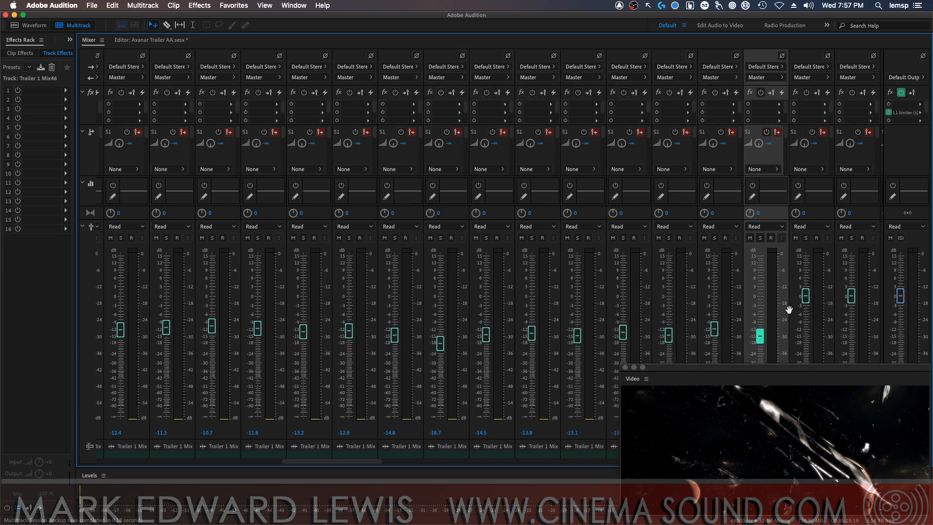
{"action": "left_click_drag", "start_coordinate": [805, 295], "coordinate": [806, 332]}
{"action": "left_click_drag", "start_coordinate": [851, 298], "coordinate": [851, 324]}
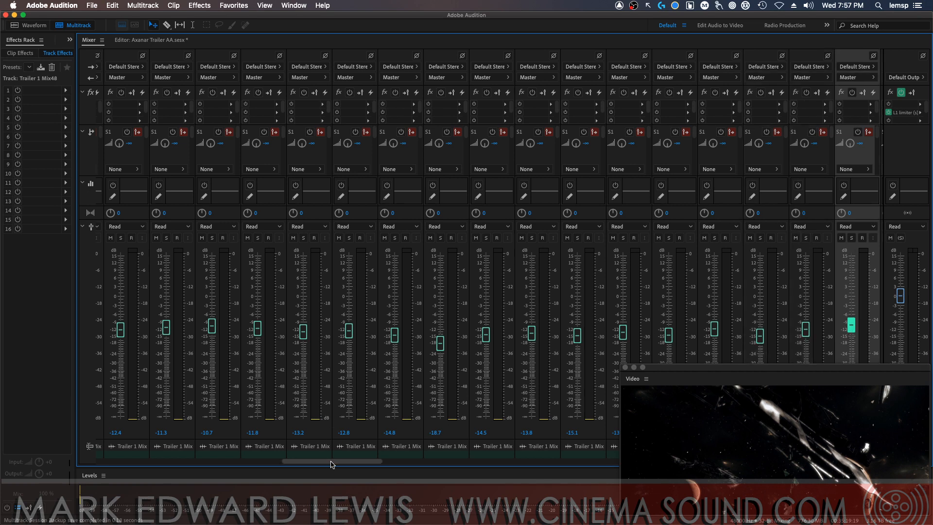
{"action": "left_click_drag", "start_coordinate": [332, 460], "coordinate": [427, 460]}
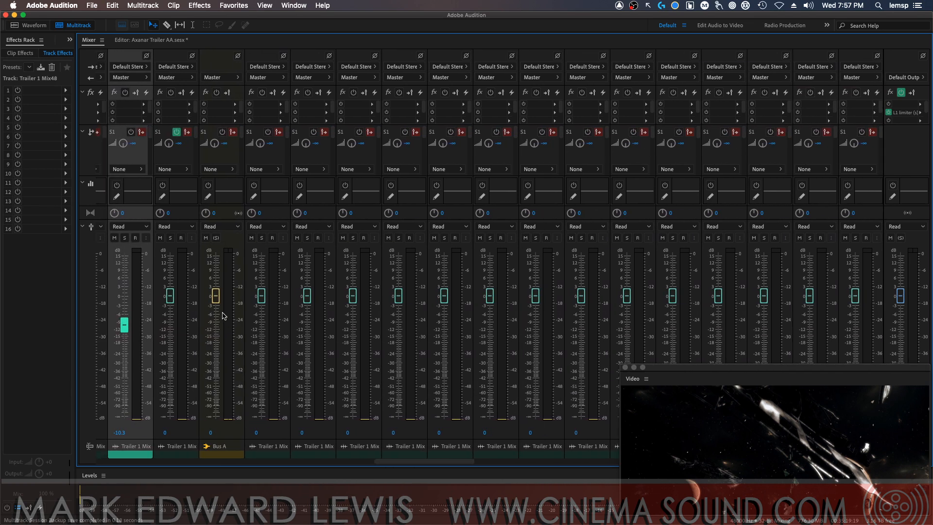
{"action": "left_click_drag", "start_coordinate": [169, 297], "coordinate": [169, 330]}
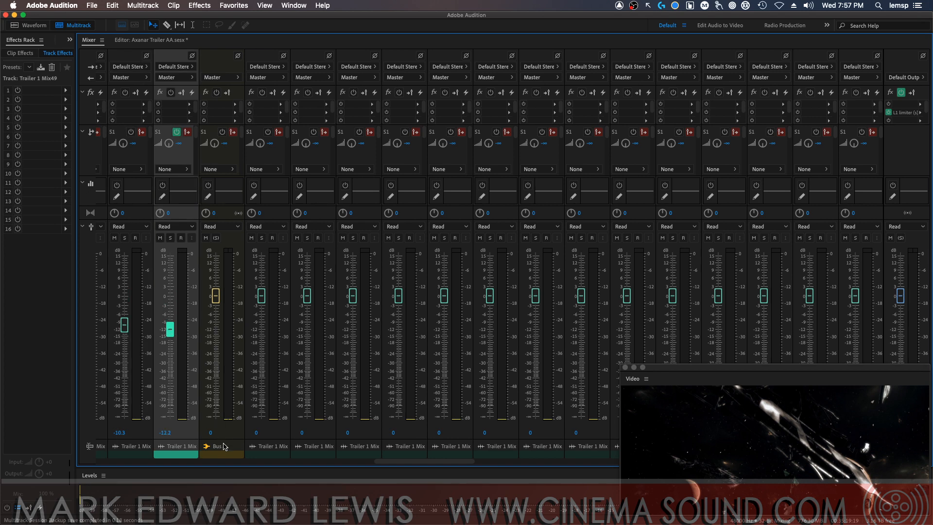
Delete the Bus A track from the mixer
{"action": "left_click", "coordinate": [224, 447]}
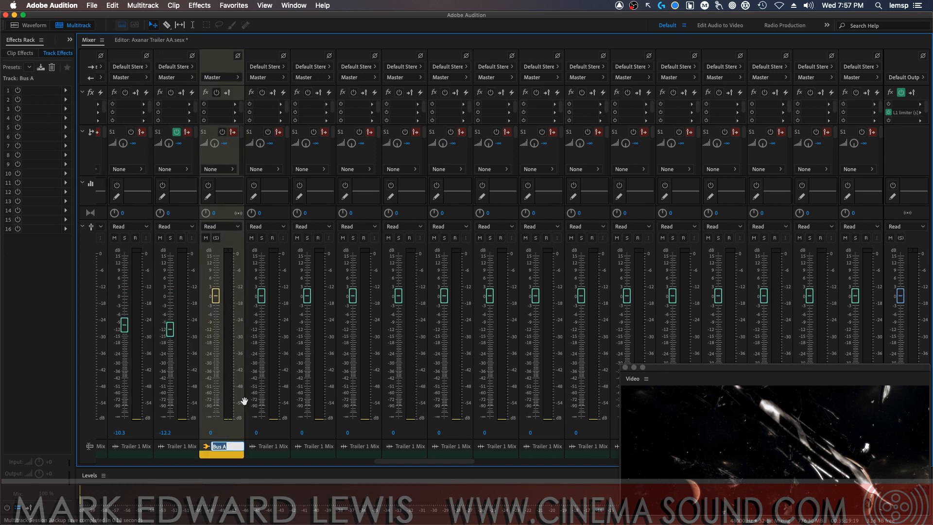
{"action": "key", "text": "Return"}
{"action": "key", "text": "alt+super+BackSpace"}
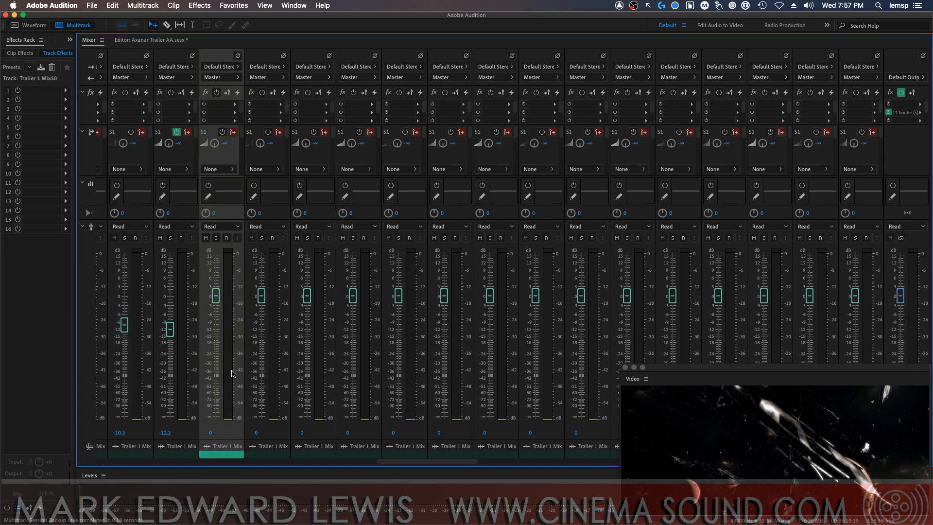
Lower the faders of tracks Trailer 1 Mix50 through Mix54 to about -13.2, -13.6, -12.5, -11.6 and -15.6 dB
{"action": "left_click_drag", "start_coordinate": [215, 295], "coordinate": [216, 332]}
{"action": "left_click_drag", "start_coordinate": [262, 296], "coordinate": [261, 333]}
{"action": "left_click_drag", "start_coordinate": [307, 296], "coordinate": [307, 330]}
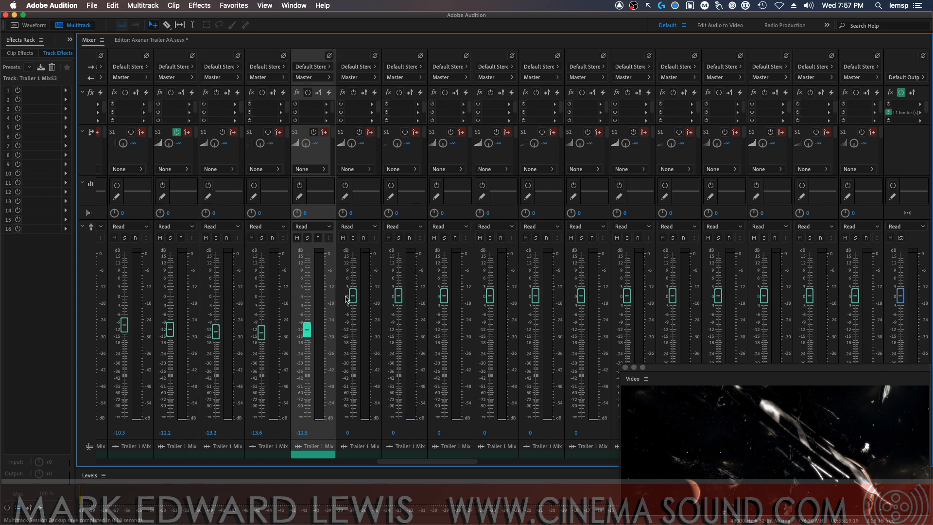
{"action": "left_click_drag", "start_coordinate": [353, 295], "coordinate": [353, 328]}
{"action": "left_click_drag", "start_coordinate": [398, 295], "coordinate": [398, 336]}
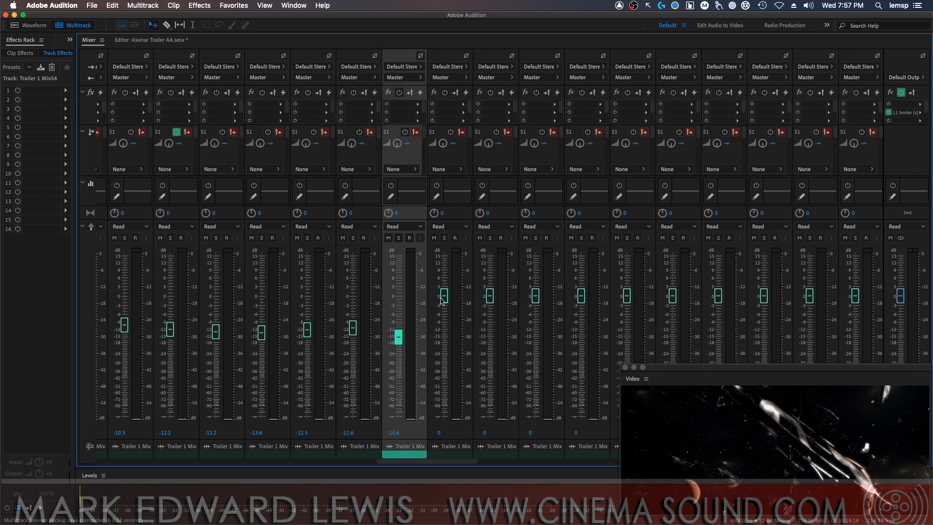
Lower the faders of tracks Trailer 1 Mix55 through Mix58 to about -15.5, -10.8, -13.5 and -7.7 dB
{"action": "left_click_drag", "start_coordinate": [443, 296], "coordinate": [443, 336]}
{"action": "left_click_drag", "start_coordinate": [488, 295], "coordinate": [489, 325]}
{"action": "left_click_drag", "start_coordinate": [535, 296], "coordinate": [535, 331]}
{"action": "left_click_drag", "start_coordinate": [580, 295], "coordinate": [580, 318]}
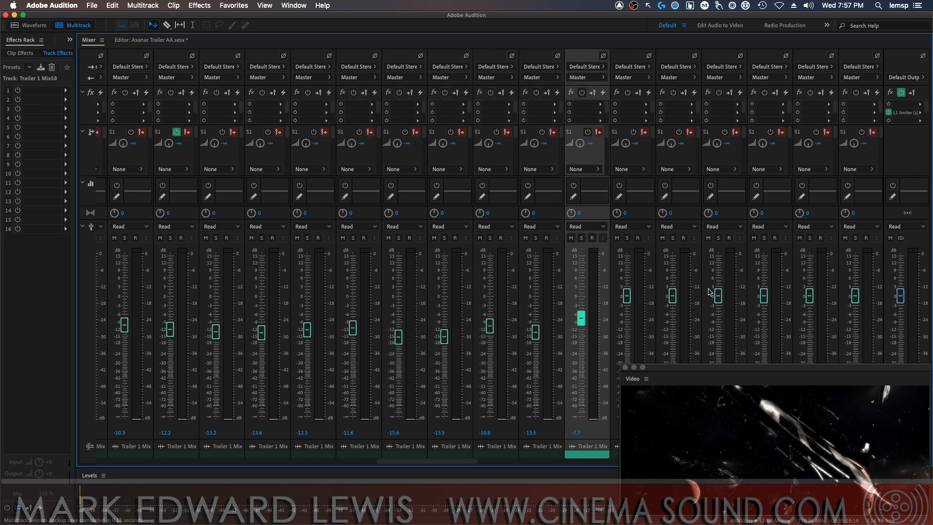
Lower the faders of tracks Trailer 1 Mix59 through Mix64 to about -8 to -12 dB
{"action": "left_click_drag", "start_coordinate": [626, 295], "coordinate": [627, 319]}
{"action": "left_click_drag", "start_coordinate": [673, 295], "coordinate": [673, 327]}
{"action": "left_click_drag", "start_coordinate": [718, 295], "coordinate": [716, 329]}
{"action": "left_click_drag", "start_coordinate": [764, 295], "coordinate": [763, 324]}
{"action": "left_click_drag", "start_coordinate": [809, 295], "coordinate": [809, 322]}
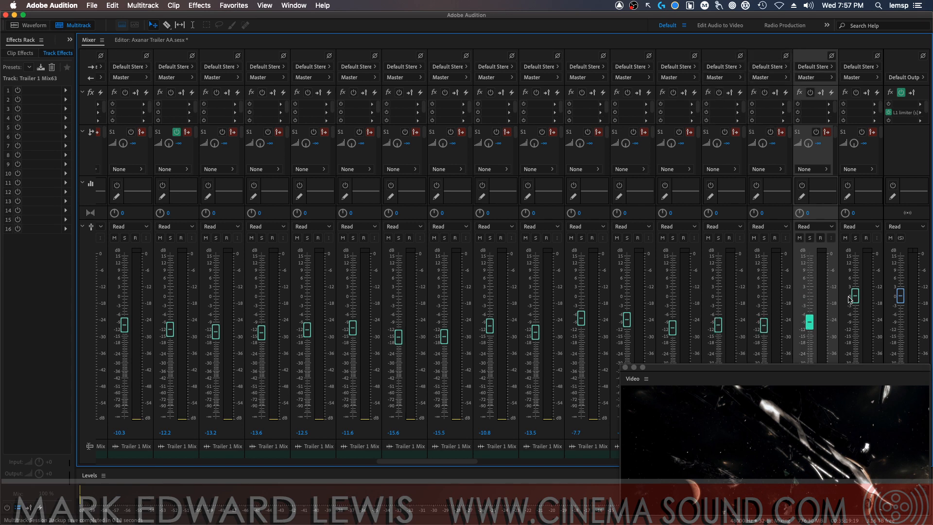
{"action": "left_click_drag", "start_coordinate": [855, 296], "coordinate": [854, 319]}
Lower the faders of tracks Trailer 1 Mix65 through Mix70 to levels between about -11.4 and -16 dB
{"action": "left_click_drag", "start_coordinate": [412, 462], "coordinate": [508, 442]}
{"action": "left_click_drag", "start_coordinate": [121, 295], "coordinate": [121, 331]}
{"action": "left_click_drag", "start_coordinate": [167, 295], "coordinate": [167, 334]}
{"action": "left_click_drag", "start_coordinate": [212, 295], "coordinate": [213, 335]}
{"action": "left_click_drag", "start_coordinate": [258, 295], "coordinate": [258, 337]}
{"action": "left_click_drag", "start_coordinate": [304, 295], "coordinate": [304, 333]}
{"action": "left_click_drag", "start_coordinate": [346, 298], "coordinate": [349, 327]}
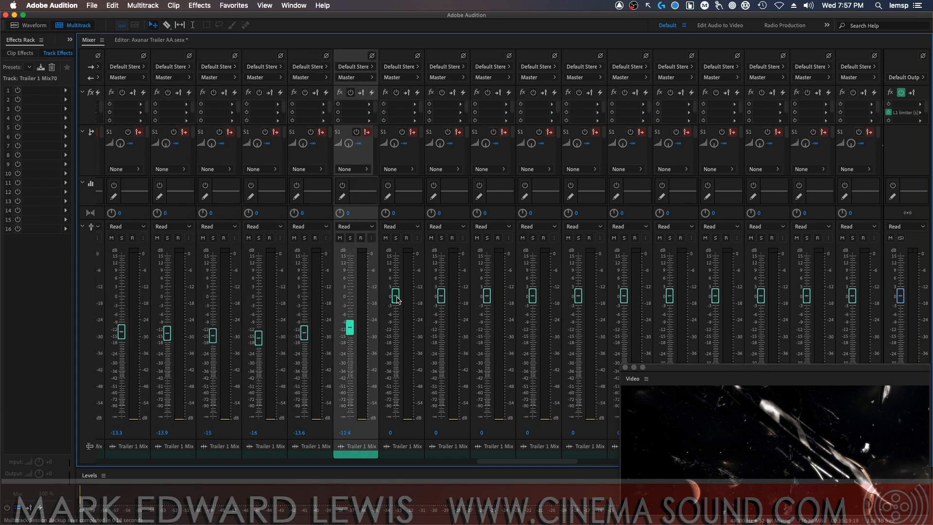
Lower the faders of tracks Trailer 1 Mix71 through Mix76 to about -9 to -13 dB
{"action": "left_click_drag", "start_coordinate": [396, 296], "coordinate": [396, 331]}
{"action": "left_click_drag", "start_coordinate": [441, 295], "coordinate": [444, 326]}
{"action": "left_click_drag", "start_coordinate": [487, 296], "coordinate": [487, 325]}
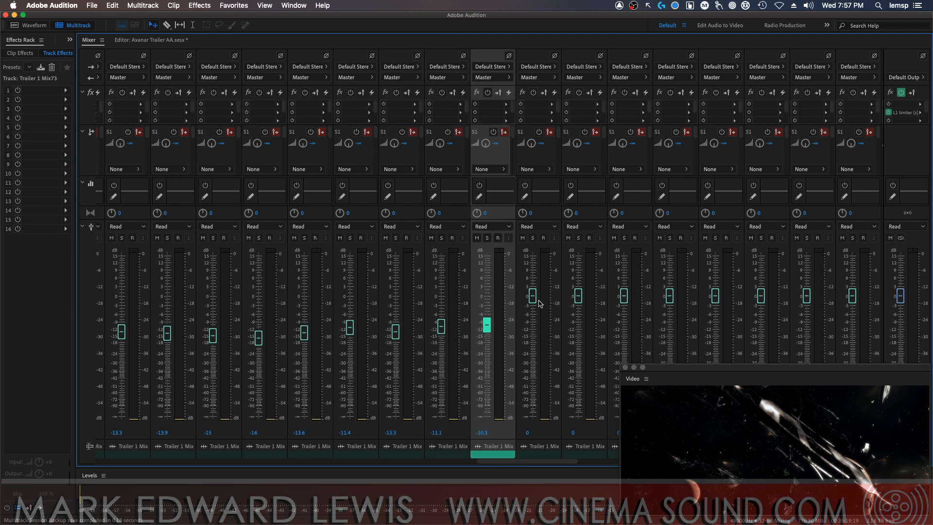
{"action": "left_click_drag", "start_coordinate": [533, 296], "coordinate": [532, 329]}
{"action": "left_click_drag", "start_coordinate": [578, 295], "coordinate": [578, 333]}
{"action": "left_click_drag", "start_coordinate": [624, 295], "coordinate": [624, 322]}
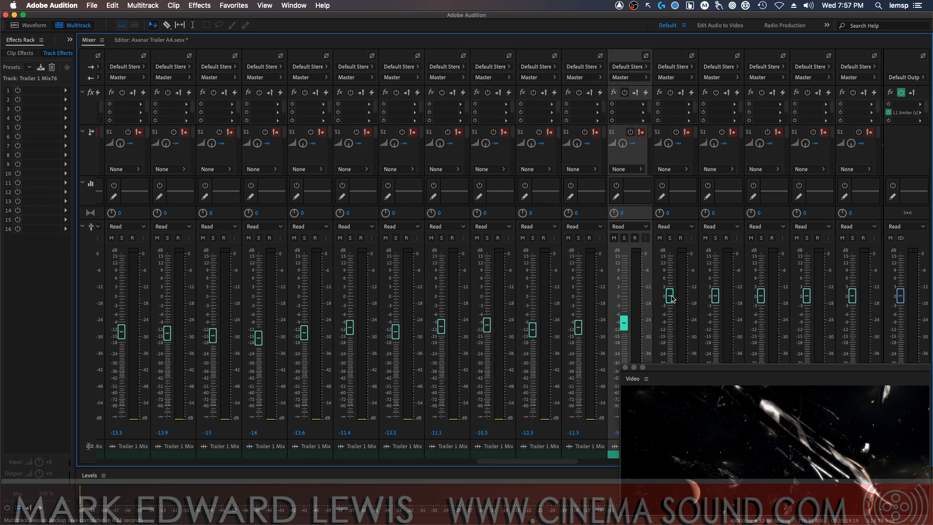
Lower the faders of tracks Trailer 1 Mix77 through Mix81 to about -10 to -13 dB
{"action": "left_click_drag", "start_coordinate": [670, 295], "coordinate": [669, 330]}
{"action": "left_click_drag", "start_coordinate": [715, 296], "coordinate": [719, 324]}
{"action": "left_click_drag", "start_coordinate": [761, 296], "coordinate": [761, 332]}
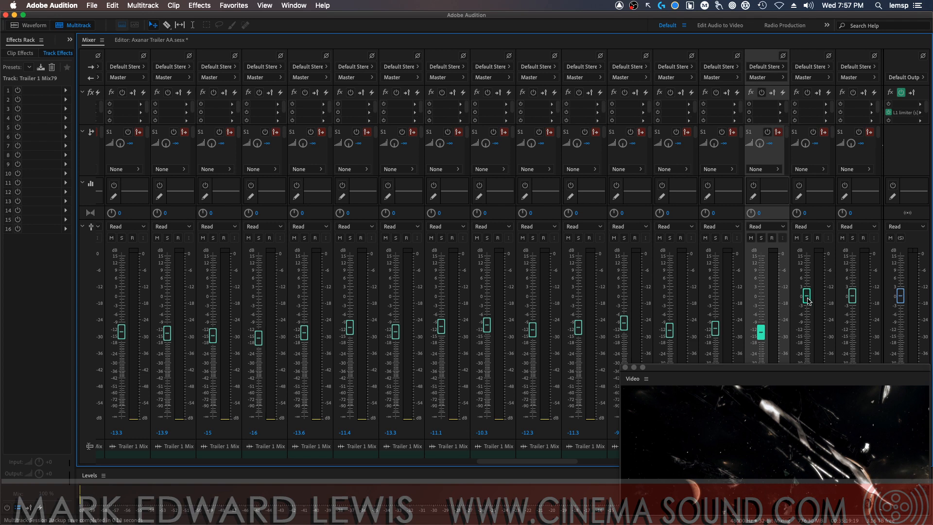
{"action": "left_click_drag", "start_coordinate": [806, 296], "coordinate": [807, 328]}
{"action": "left_click_drag", "start_coordinate": [852, 295], "coordinate": [852, 324]}
Lower the faders of tracks Trailer 1 Mix82 through Mix87 to levels between about -13 and -17.6 dB
{"action": "left_click_drag", "start_coordinate": [548, 468], "coordinate": [659, 459]}
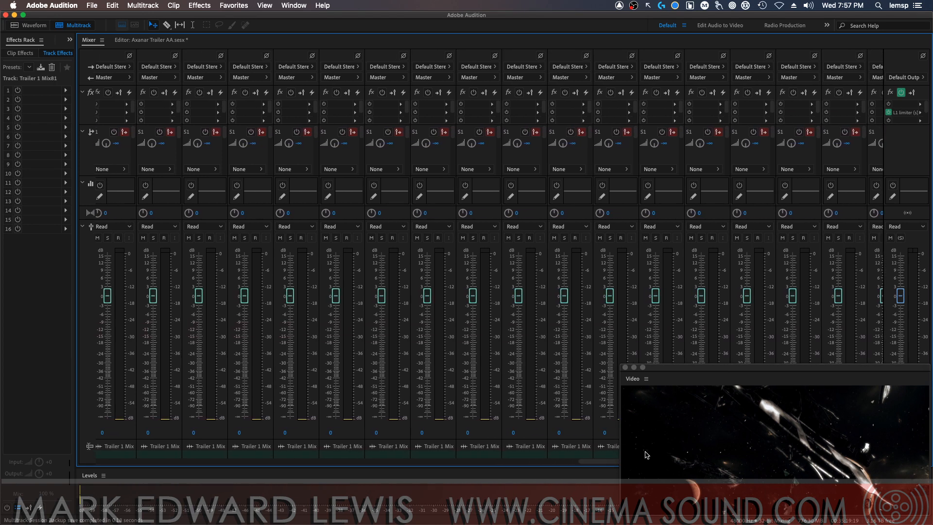
{"action": "left_click_drag", "start_coordinate": [109, 296], "coordinate": [158, 334]}
{"action": "left_click", "coordinate": [159, 300]}
{"action": "left_click_drag", "start_coordinate": [204, 296], "coordinate": [204, 339]}
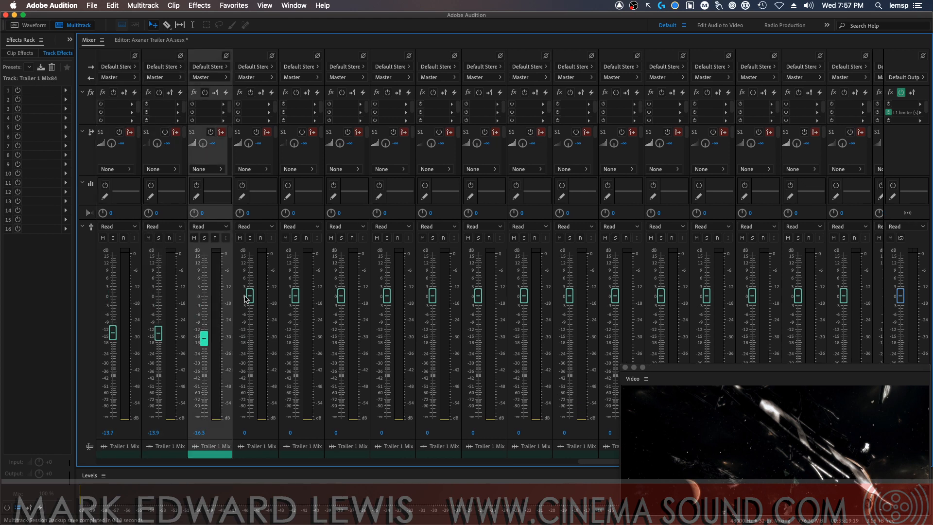
{"action": "left_click_drag", "start_coordinate": [250, 296], "coordinate": [249, 341]}
{"action": "left_click_drag", "start_coordinate": [297, 301], "coordinate": [295, 334]}
{"action": "left_click_drag", "start_coordinate": [342, 297], "coordinate": [341, 331]}
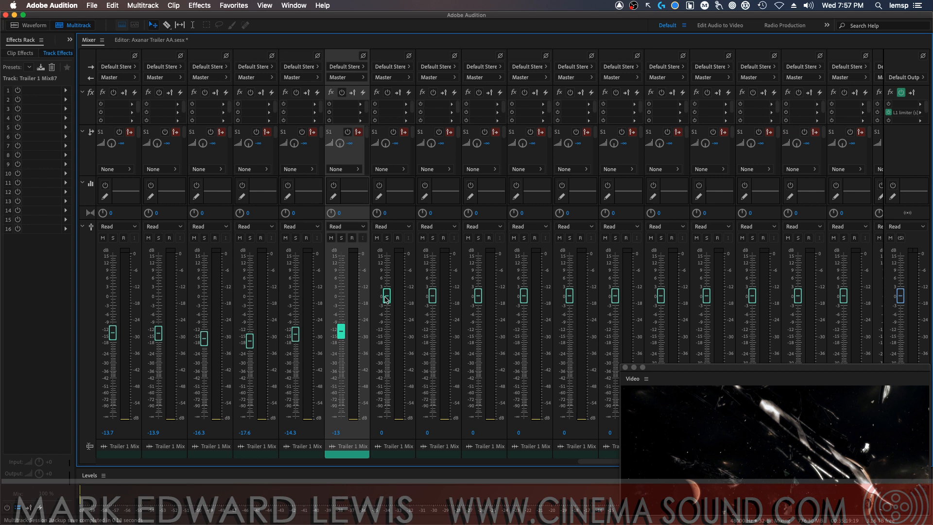
Lower the faders of tracks Trailer 1 Mix88 through Mix92 to levels between about -8.9 and -12.4 dB
{"action": "left_click_drag", "start_coordinate": [387, 296], "coordinate": [387, 328]}
{"action": "left_click_drag", "start_coordinate": [433, 296], "coordinate": [432, 329]}
{"action": "left_click_drag", "start_coordinate": [478, 297], "coordinate": [479, 322]}
{"action": "left_click_drag", "start_coordinate": [570, 296], "coordinate": [569, 331]}
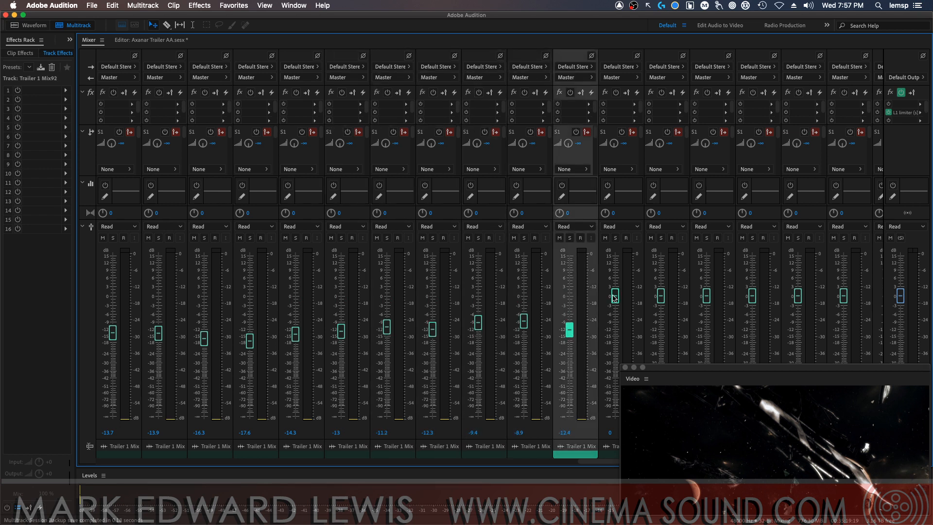
Lower the faders of tracks Trailer 1 Mix93 through Mix98 to about -14.7, -11, -13.1, -12.3, -12.7 and -11.5 dB
{"action": "left_click_drag", "start_coordinate": [615, 296], "coordinate": [614, 335]}
{"action": "left_click_drag", "start_coordinate": [660, 296], "coordinate": [660, 326]}
{"action": "left_click", "coordinate": [706, 296]}
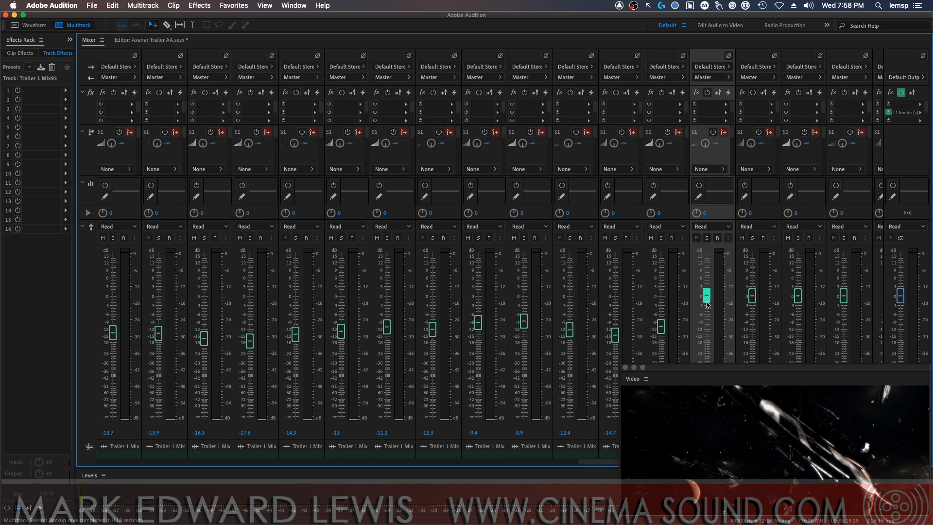
{"action": "left_click_drag", "start_coordinate": [706, 295], "coordinate": [706, 330]}
{"action": "left_click_drag", "start_coordinate": [752, 296], "coordinate": [752, 329]}
{"action": "left_click_drag", "start_coordinate": [797, 295], "coordinate": [798, 330]}
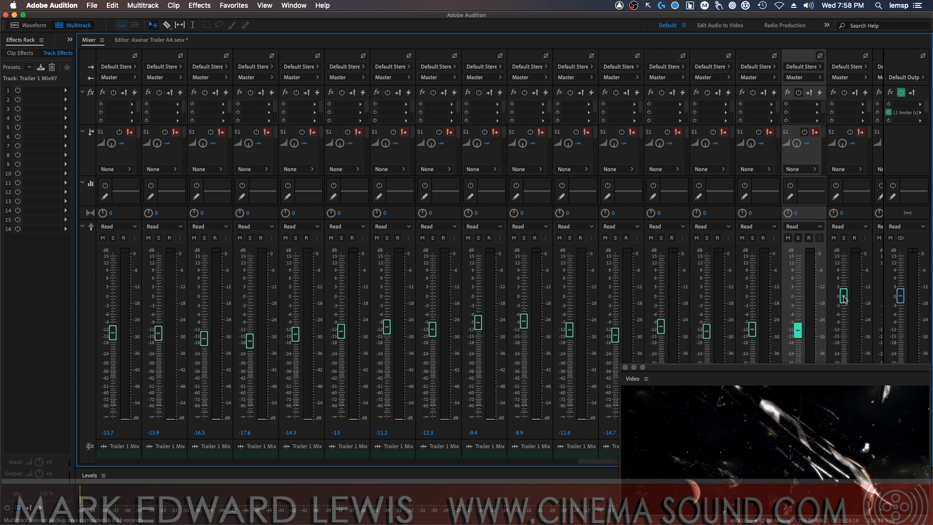
{"action": "left_click_drag", "start_coordinate": [844, 299], "coordinate": [844, 329]}
Lower the faders of tracks Trailer 1 Mix99 through Mix102 to about -13.9, -16, -15.3 and -14.4 dB
{"action": "left_click_drag", "start_coordinate": [823, 368], "coordinate": [754, 212]}
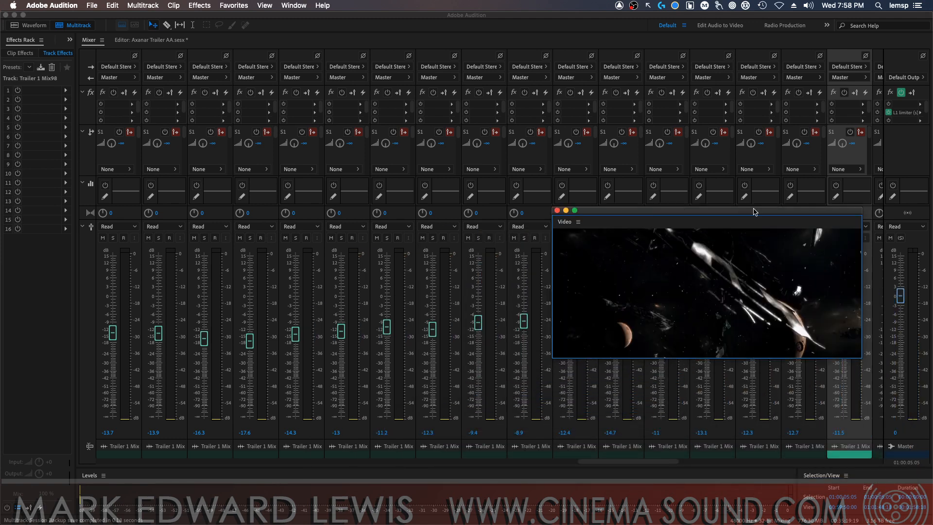
{"action": "left_click_drag", "start_coordinate": [651, 462], "coordinate": [740, 461]}
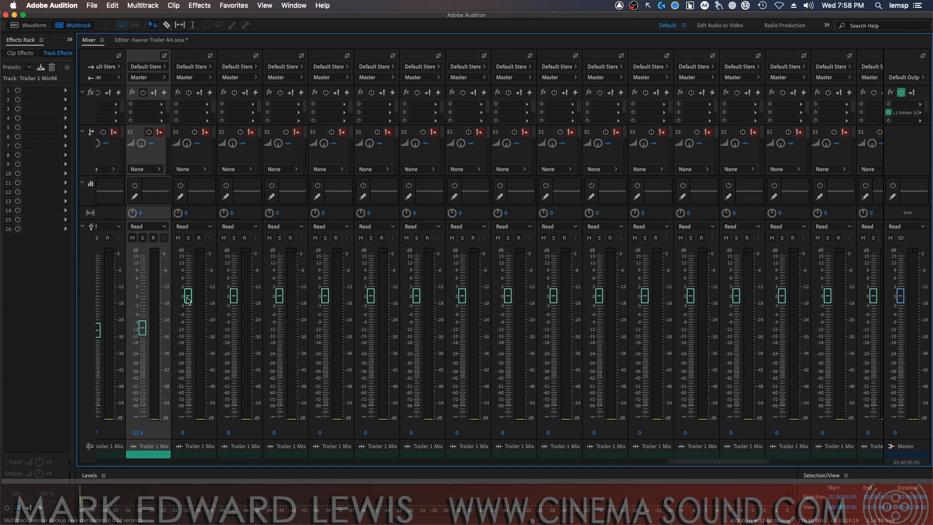
{"action": "left_click_drag", "start_coordinate": [188, 296], "coordinate": [189, 333]}
{"action": "left_click_drag", "start_coordinate": [233, 295], "coordinate": [234, 337]}
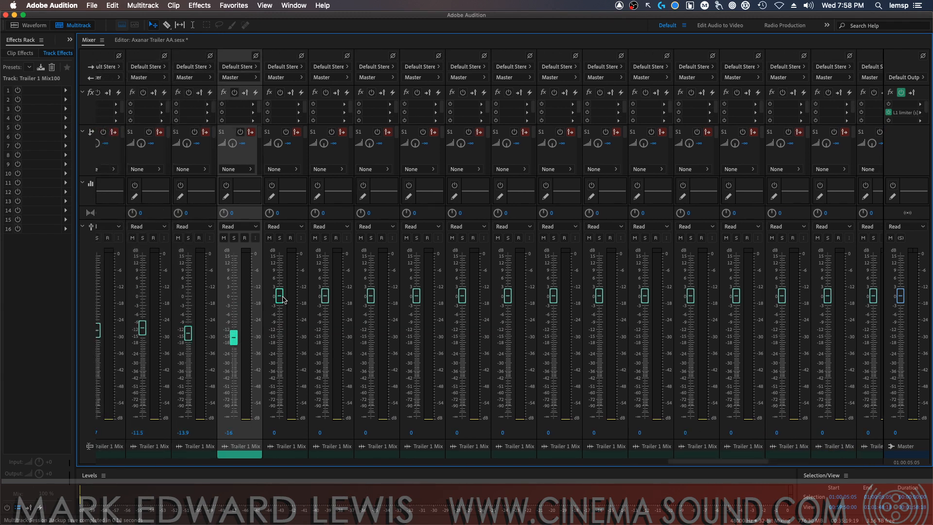
{"action": "left_click_drag", "start_coordinate": [280, 295], "coordinate": [279, 336]}
{"action": "left_click_drag", "start_coordinate": [325, 295], "coordinate": [325, 335]}
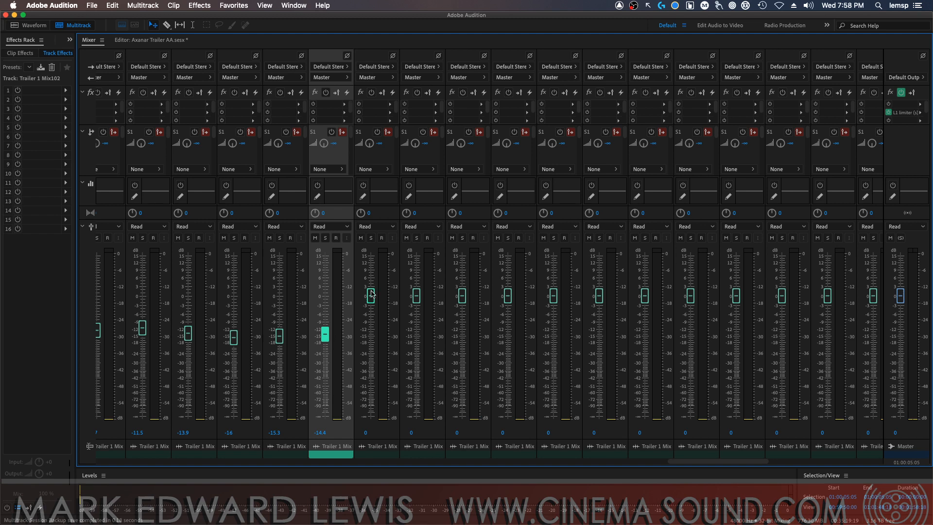
Lower the faders of tracks Trailer 1 Mix103 through Mix107 to about -16.5, -12.5, -10, -11.8 and -13.3 dB
{"action": "left_click_drag", "start_coordinate": [371, 294], "coordinate": [371, 339]}
{"action": "left_click_drag", "start_coordinate": [416, 296], "coordinate": [416, 330]}
{"action": "left_click_drag", "start_coordinate": [462, 295], "coordinate": [463, 326]}
{"action": "left_click_drag", "start_coordinate": [508, 295], "coordinate": [508, 328]}
{"action": "left_click_drag", "start_coordinate": [554, 296], "coordinate": [554, 332]}
Lower the faders of tracks Trailer 1 Mix108 through Mix114 to levels between about -10.2 and -13 dB
{"action": "left_click", "coordinate": [597, 304]}
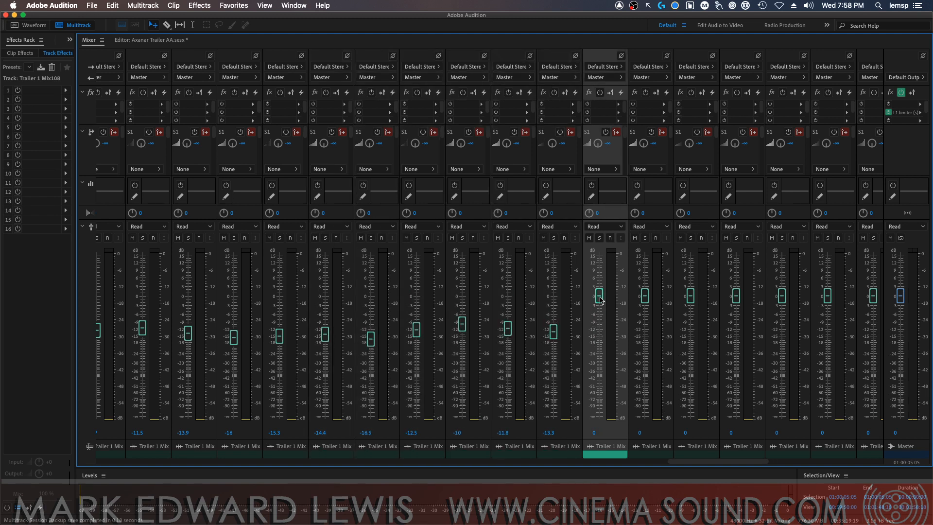
{"action": "left_click_drag", "start_coordinate": [600, 297], "coordinate": [599, 331]}
{"action": "left_click_drag", "start_coordinate": [644, 295], "coordinate": [645, 328]}
{"action": "left_click_drag", "start_coordinate": [691, 295], "coordinate": [691, 329]}
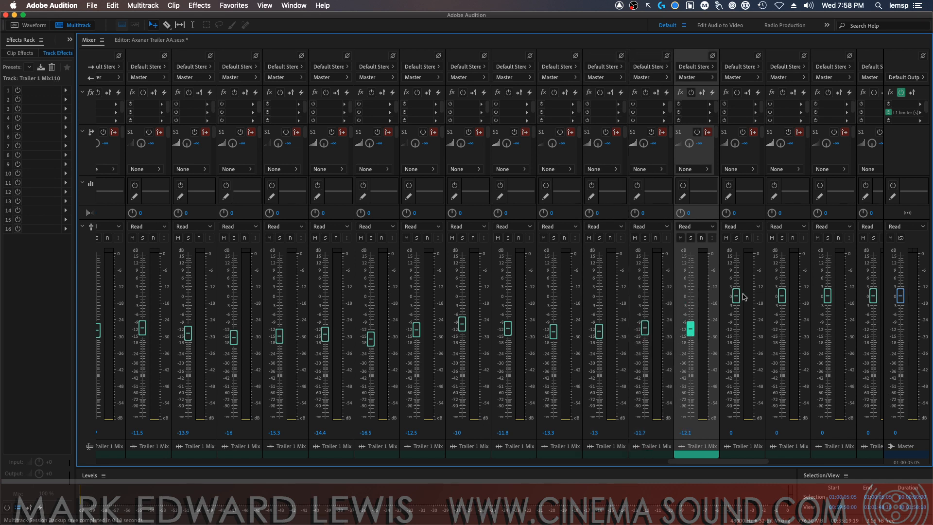
{"action": "left_click_drag", "start_coordinate": [736, 296], "coordinate": [736, 329]}
{"action": "left_click_drag", "start_coordinate": [782, 295], "coordinate": [782, 325]}
{"action": "left_click_drag", "start_coordinate": [827, 295], "coordinate": [828, 327]}
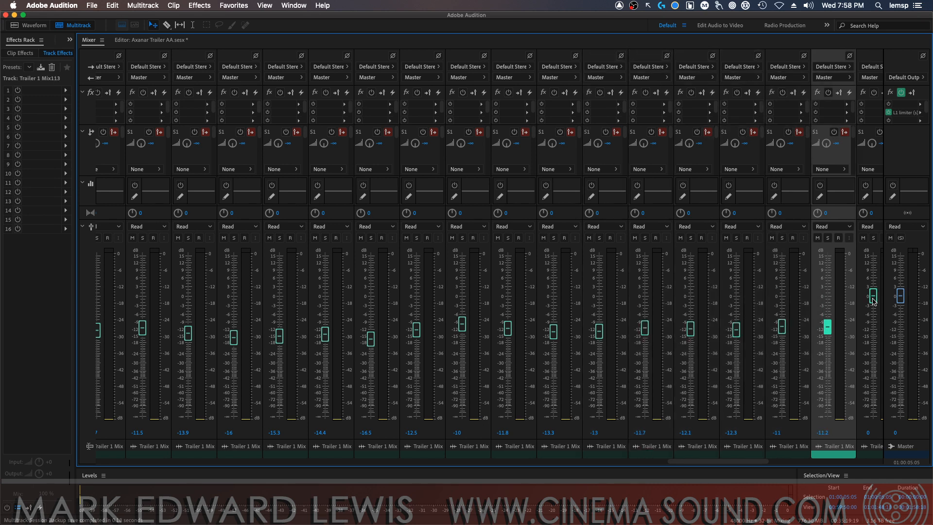
{"action": "left_click_drag", "start_coordinate": [873, 296], "coordinate": [873, 324]}
Lower the faders of tracks Trailer 1 Mix115 through Mix120 to about -10.9, -14, -14.3, -16.3, -17.6 and -14.3 dB
{"action": "left_click_drag", "start_coordinate": [718, 461], "coordinate": [788, 451]}
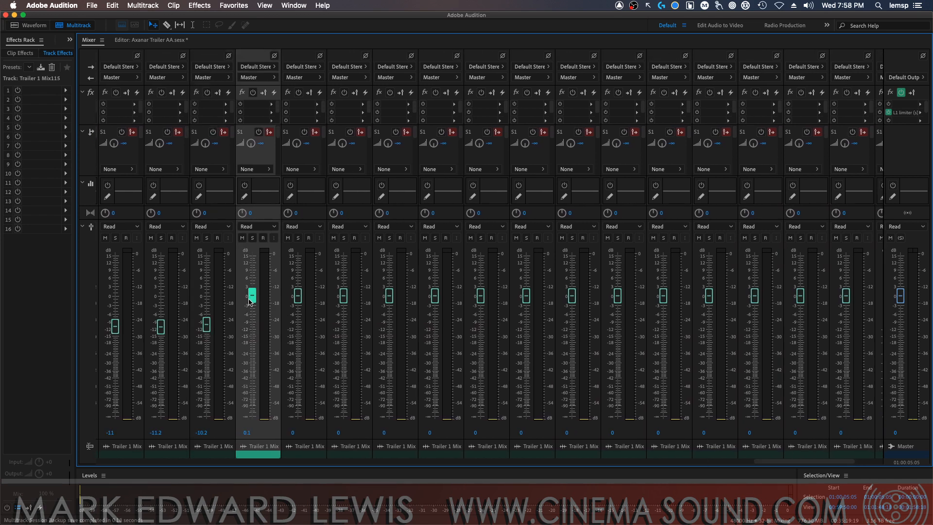
{"action": "left_click_drag", "start_coordinate": [251, 296], "coordinate": [252, 327]}
{"action": "left_click_drag", "start_coordinate": [297, 295], "coordinate": [298, 334]}
{"action": "left_click_drag", "start_coordinate": [343, 299], "coordinate": [347, 340]}
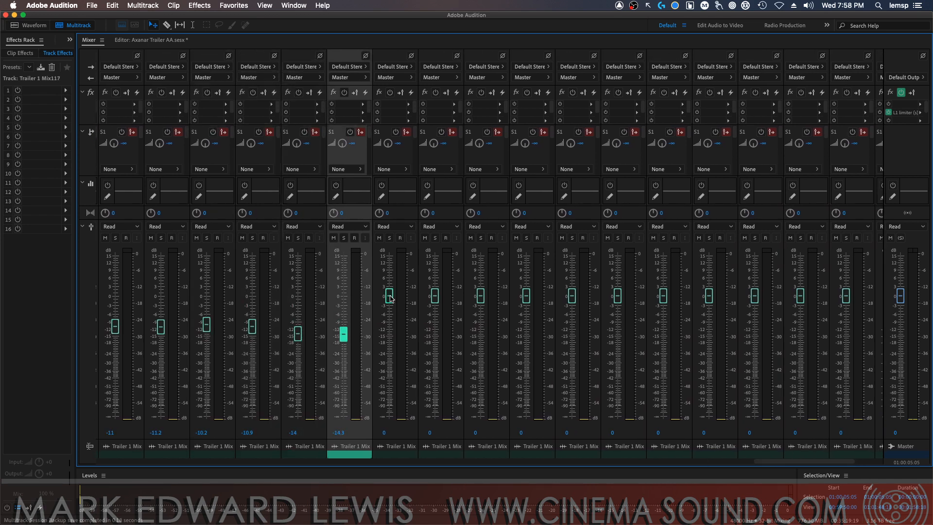
{"action": "left_click_drag", "start_coordinate": [389, 295], "coordinate": [390, 340]}
{"action": "left_click_drag", "start_coordinate": [434, 295], "coordinate": [435, 343]}
{"action": "left_click_drag", "start_coordinate": [480, 296], "coordinate": [491, 339]}
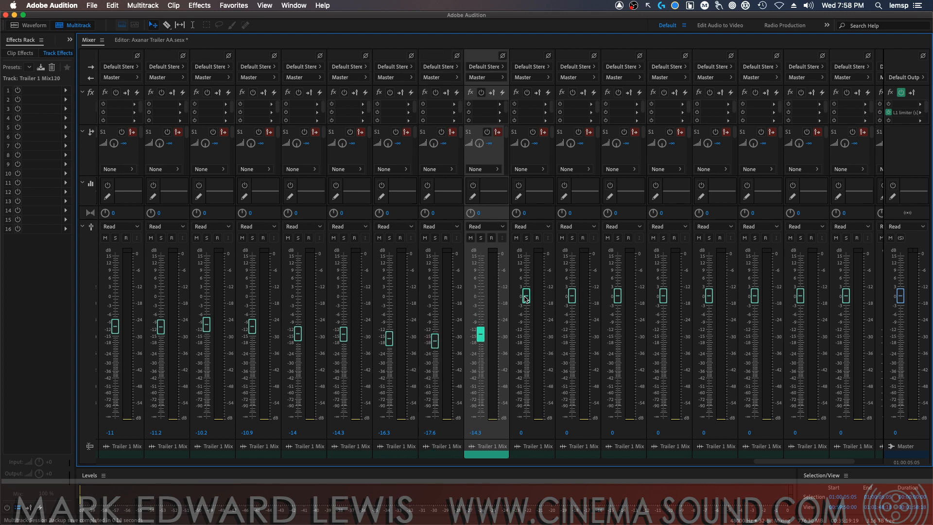
Lower the faders of tracks Trailer 1 Mix121 through Mix128 to levels between about -12.7 and -18 dB
{"action": "left_click_drag", "start_coordinate": [525, 295], "coordinate": [526, 342]}
{"action": "left_click_drag", "start_coordinate": [571, 295], "coordinate": [572, 336]}
{"action": "left_click_drag", "start_coordinate": [617, 296], "coordinate": [604, 340]}
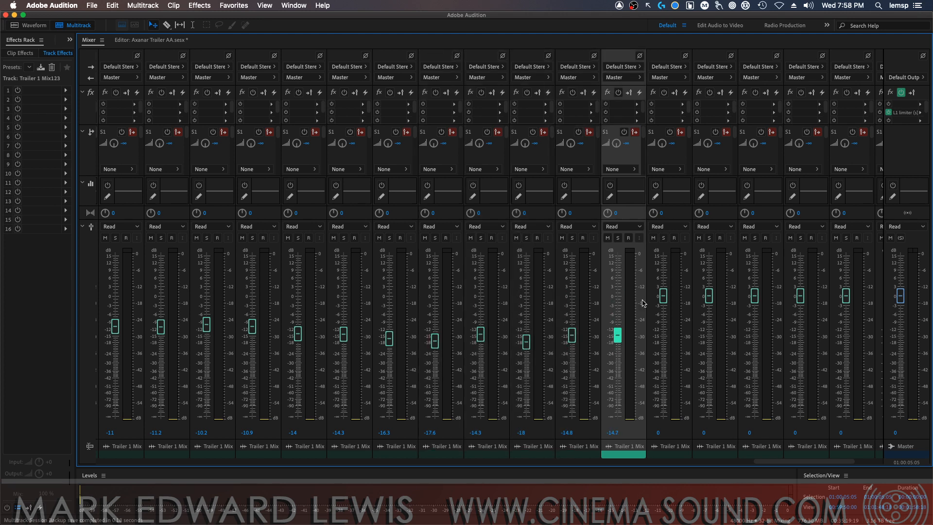
{"action": "left_click_drag", "start_coordinate": [663, 297], "coordinate": [663, 333]}
{"action": "left_click_drag", "start_coordinate": [708, 295], "coordinate": [709, 332]}
{"action": "left_click_drag", "start_coordinate": [754, 296], "coordinate": [755, 336]}
{"action": "left_click_drag", "start_coordinate": [804, 294], "coordinate": [801, 330]}
{"action": "left_click_drag", "start_coordinate": [846, 295], "coordinate": [846, 340]}
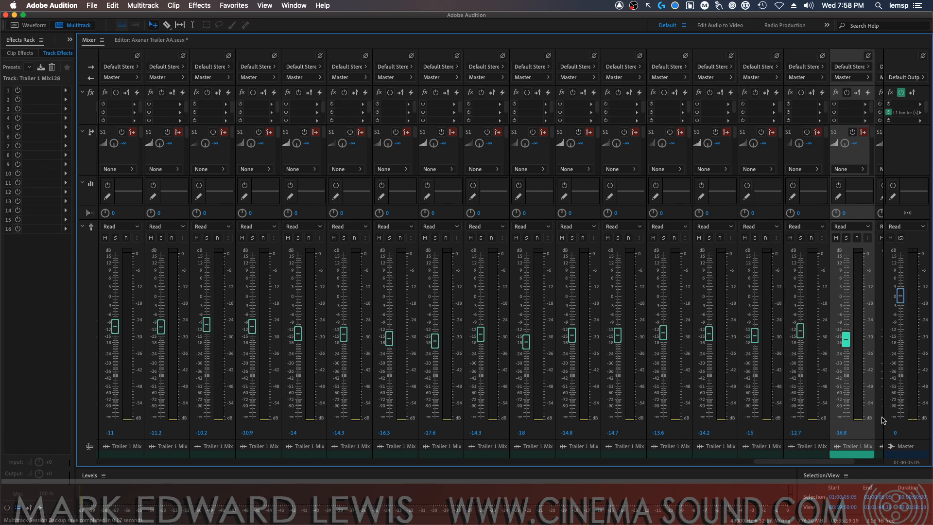
Lower the faders of tracks Trailer 1 Mix131, Mix132, Mix129 and Mix130 to about -17.1, -18.3, -16.3 and -15.1 dB
{"action": "left_click_drag", "start_coordinate": [841, 461], "coordinate": [882, 458]}
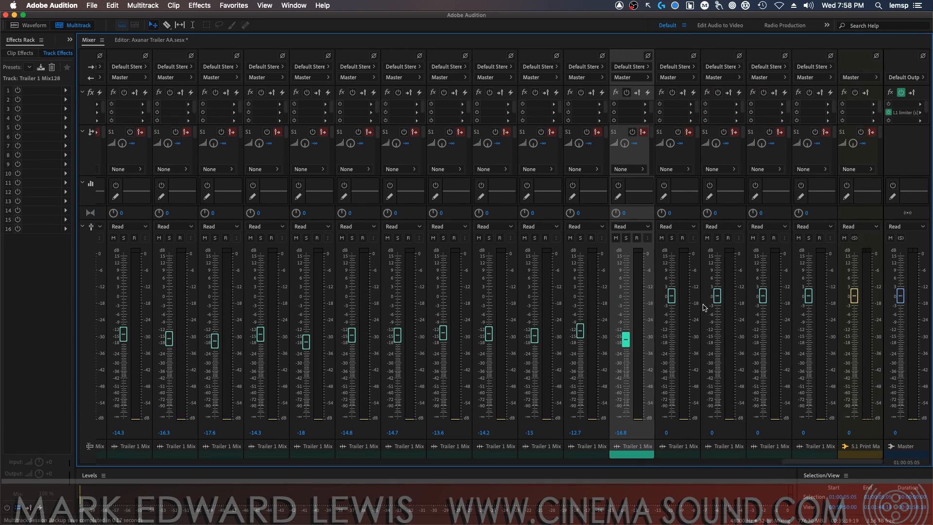
{"action": "left_click_drag", "start_coordinate": [671, 296], "coordinate": [671, 339]}
{"action": "left_click_drag", "start_coordinate": [716, 295], "coordinate": [717, 342]}
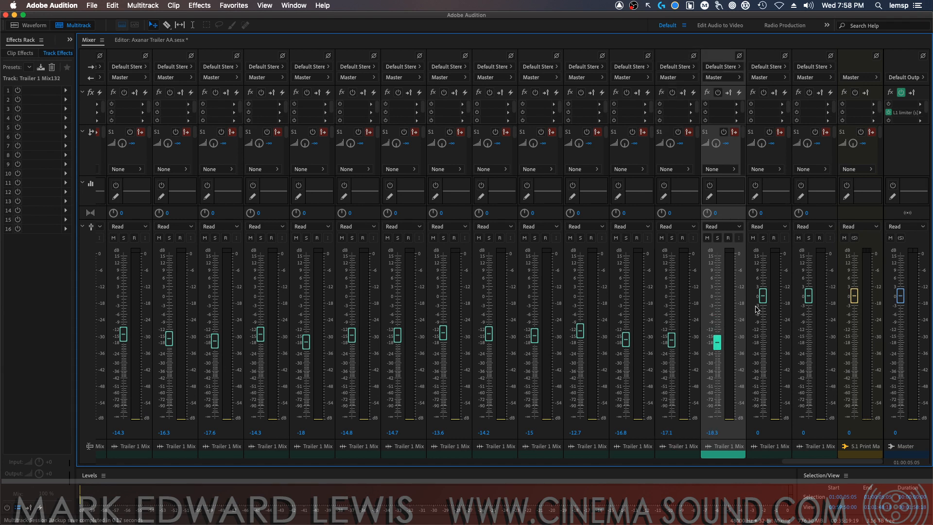
{"action": "left_click_drag", "start_coordinate": [762, 295], "coordinate": [763, 346]}
{"action": "left_click_drag", "start_coordinate": [762, 343], "coordinate": [807, 336]}
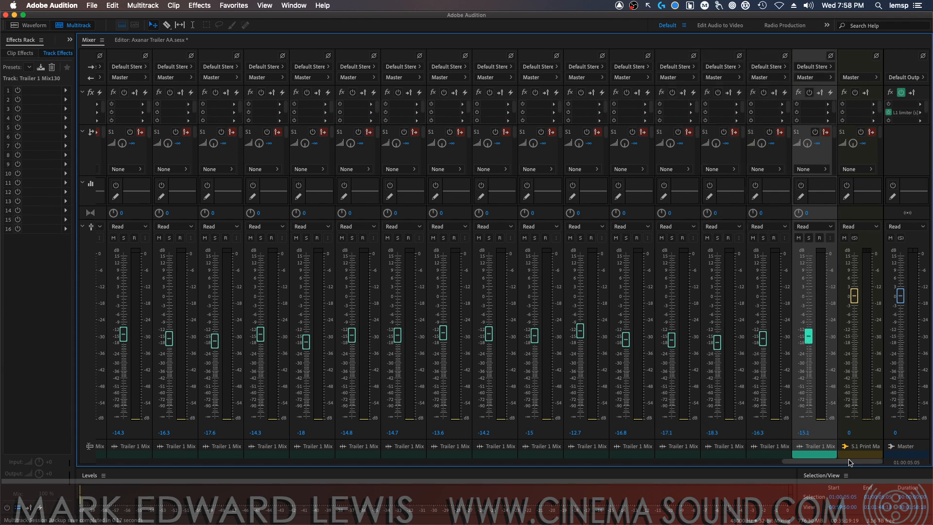
Look over the session's tracks in the multitrack editor up to the first one, and save the session
{"action": "left_click_drag", "start_coordinate": [850, 462], "coordinate": [81, 454]}
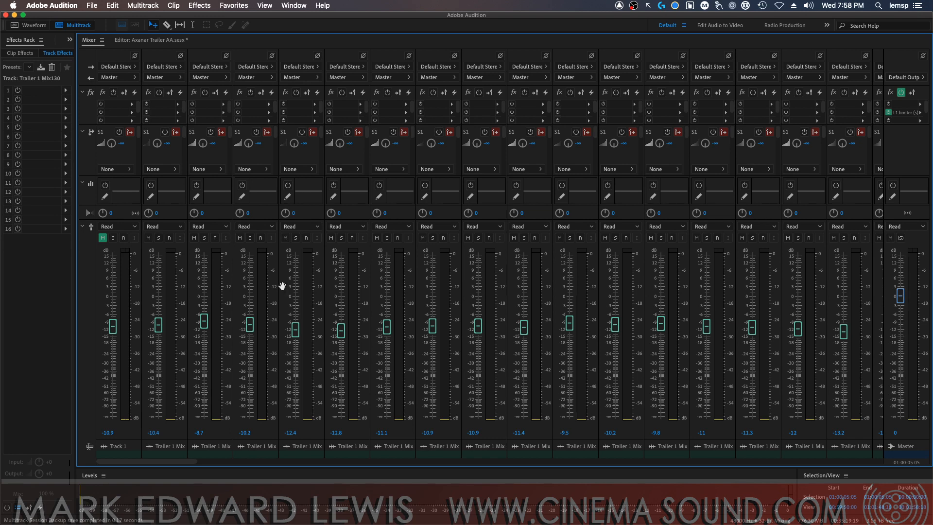
{"action": "left_click", "coordinate": [143, 40]}
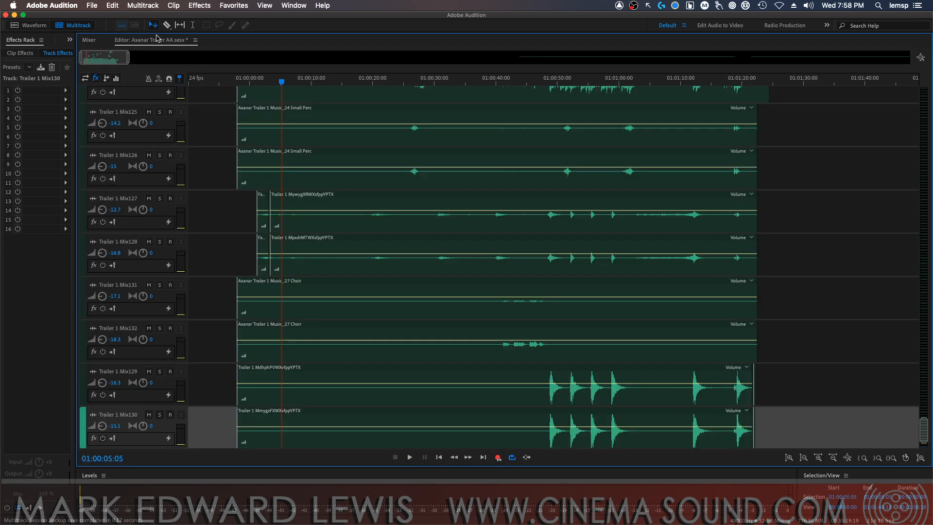
{"action": "left_click_drag", "start_coordinate": [922, 436], "coordinate": [913, 418]}
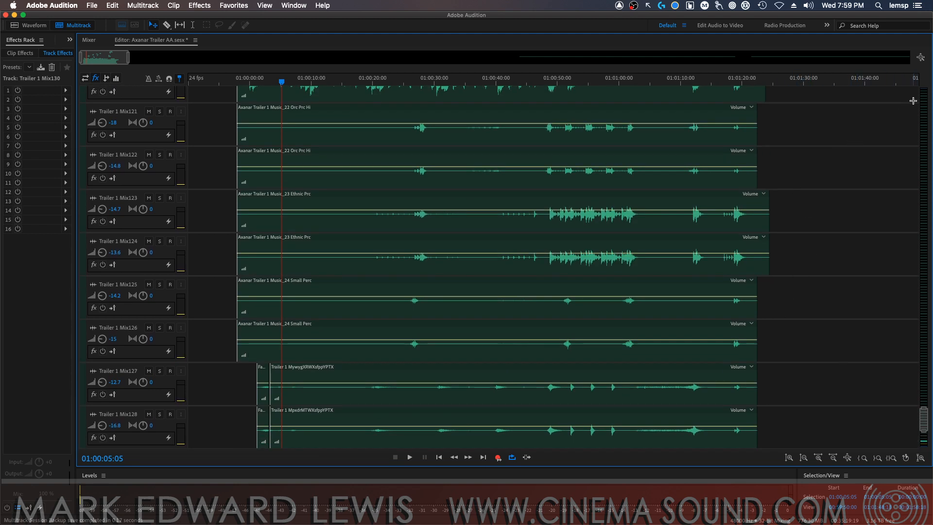
{"action": "left_click_drag", "start_coordinate": [913, 95], "coordinate": [930, 457]}
{"action": "left_click_drag", "start_coordinate": [924, 422], "coordinate": [917, 91]}
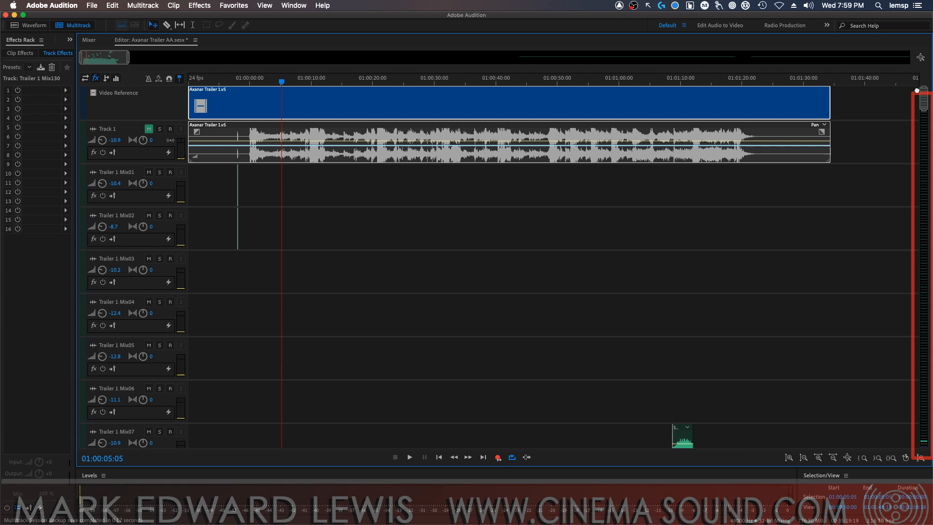
{"action": "left_click_drag", "start_coordinate": [932, 245], "coordinate": [670, 242]}
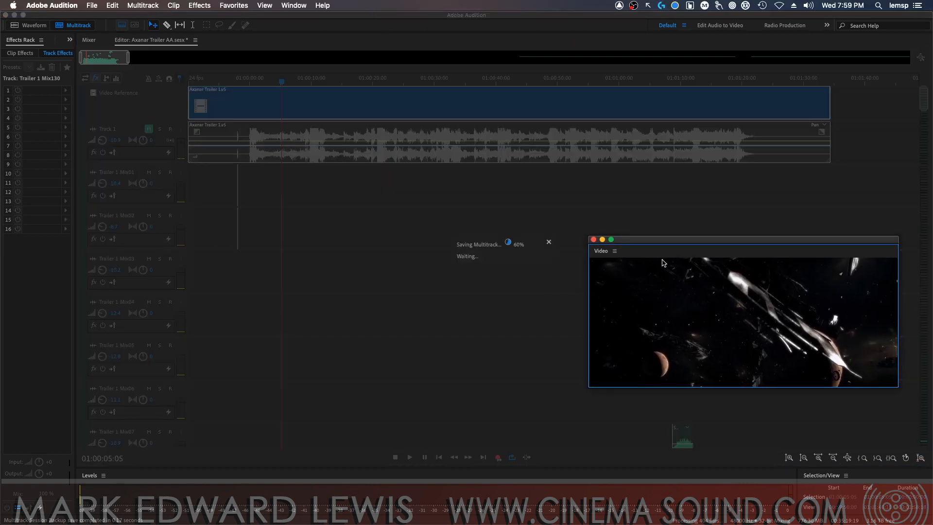
{"action": "left_click_drag", "start_coordinate": [653, 242], "coordinate": [681, 364]}
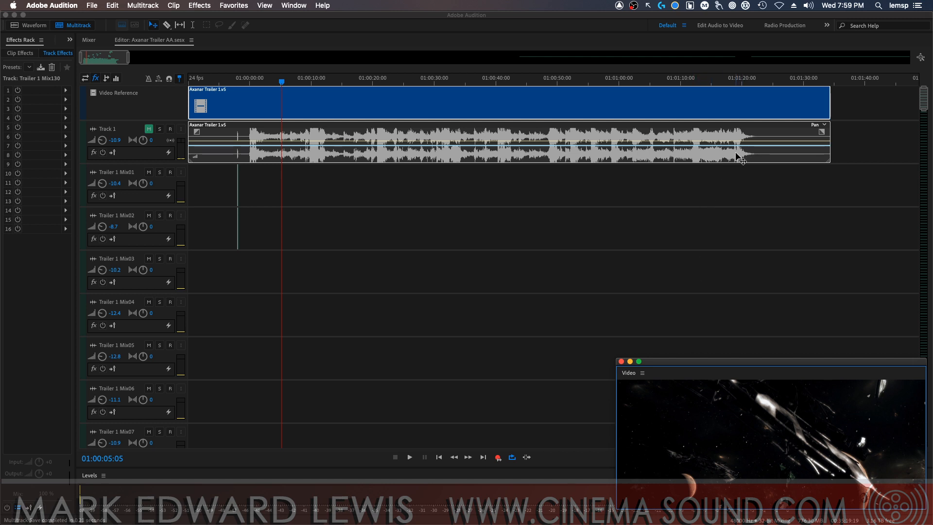
Return to the mixer's bus channels and move the Video window out of the way
{"action": "left_click", "coordinate": [89, 41]}
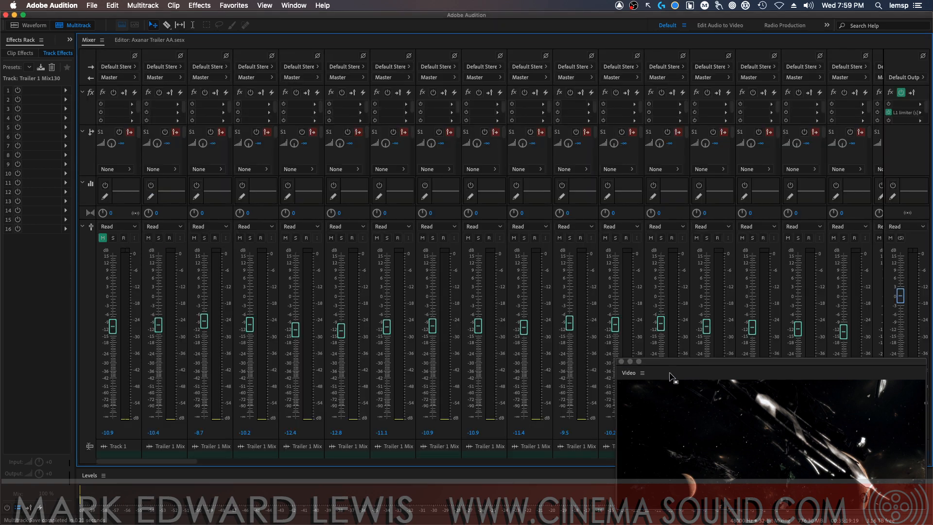
{"action": "left_click_drag", "start_coordinate": [685, 365], "coordinate": [698, 524]}
{"action": "left_click_drag", "start_coordinate": [156, 464], "coordinate": [901, 457]}
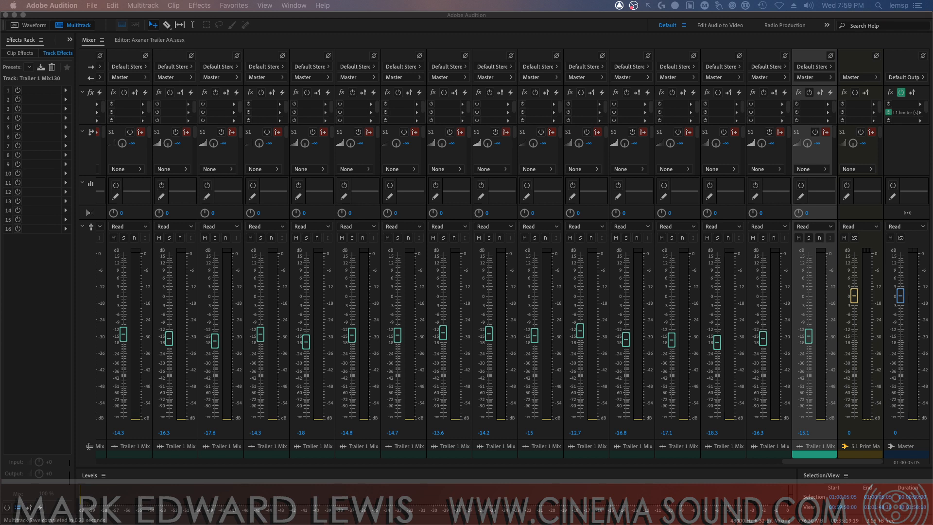
Insert the NEW AUDIO TECHNOLOGY 3D-SAD Mix effect (AU) in the first slot of the 5.1 Print Master bus, and remove it again
{"action": "left_click", "coordinate": [875, 104]}
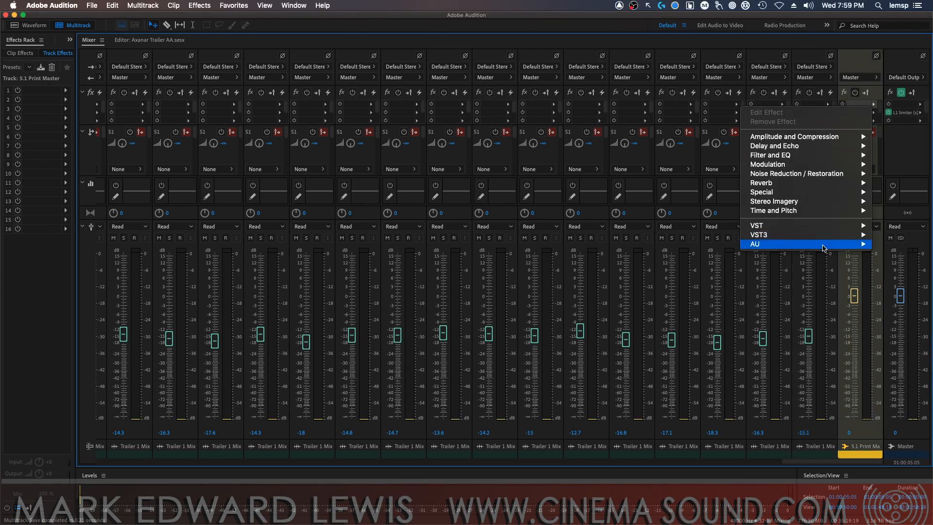
{"action": "mouse_move", "coordinate": [754, 245]}
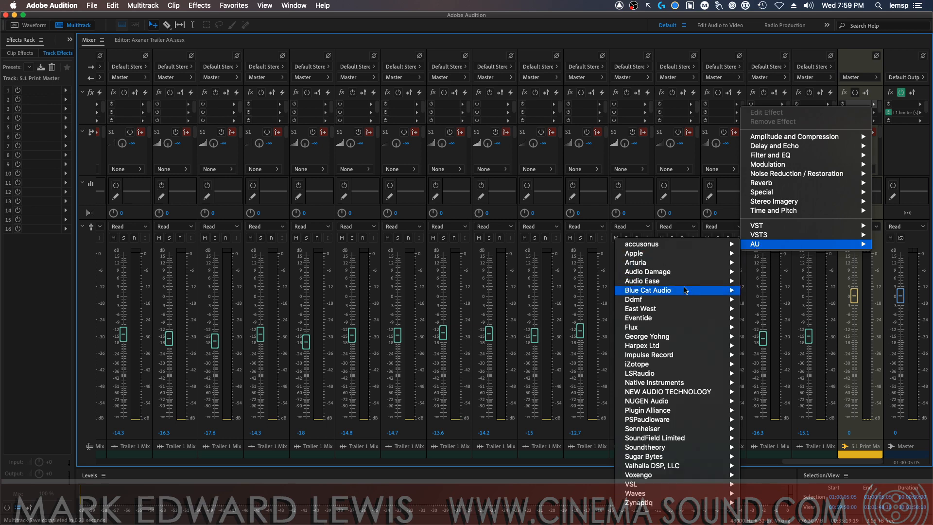
{"action": "mouse_move", "coordinate": [692, 394]}
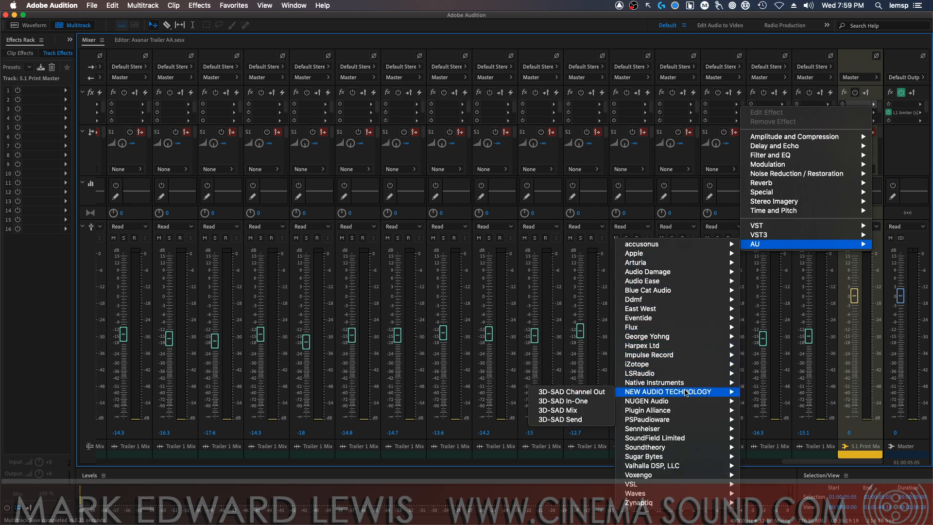
{"action": "left_click", "coordinate": [600, 411]}
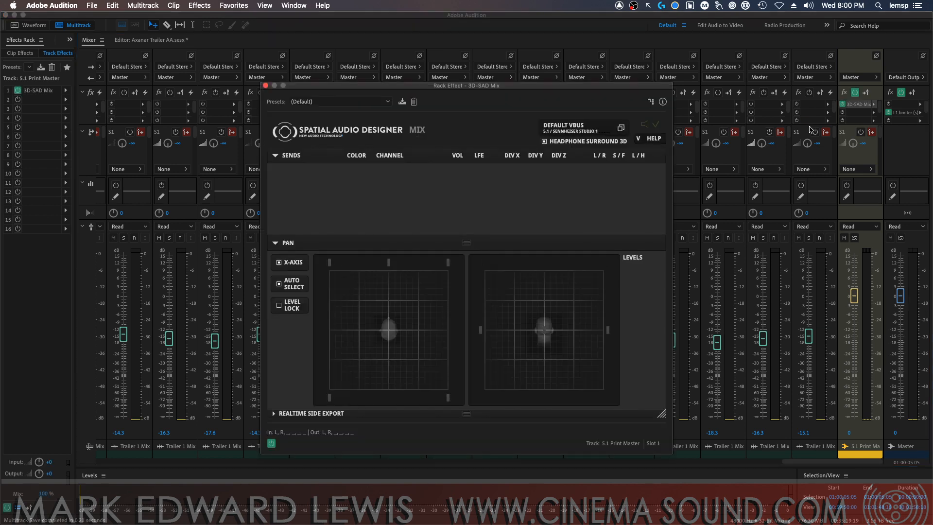
{"action": "left_click", "coordinate": [874, 104]}
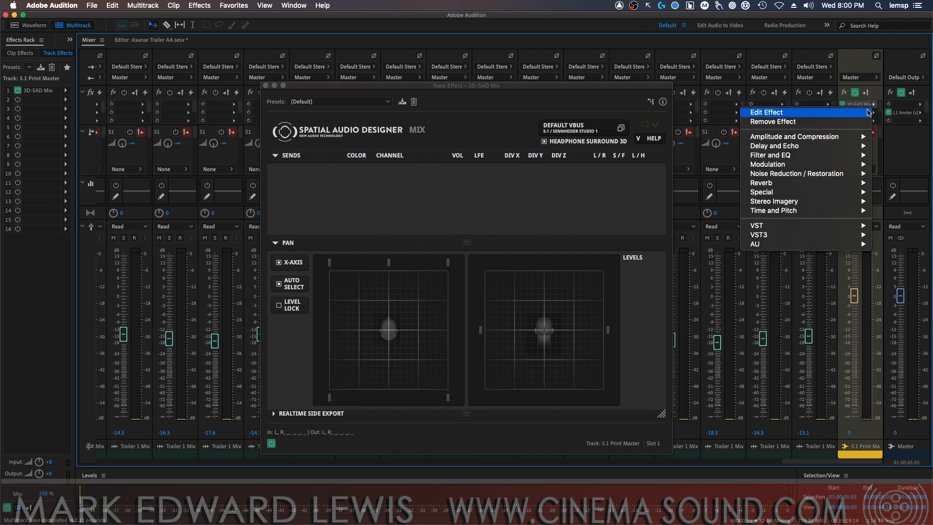
{"action": "left_click", "coordinate": [846, 123]}
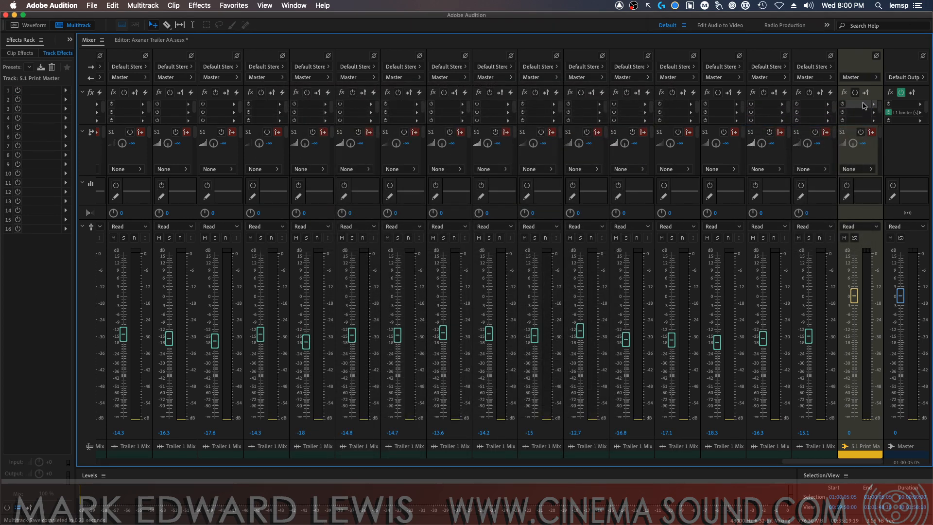
Add a stereo bus track and insert the NEW AUDIO TECHNOLOGY 3D-SAD Mix effect (AU) in its first effect slot
{"action": "left_click", "coordinate": [143, 6]}
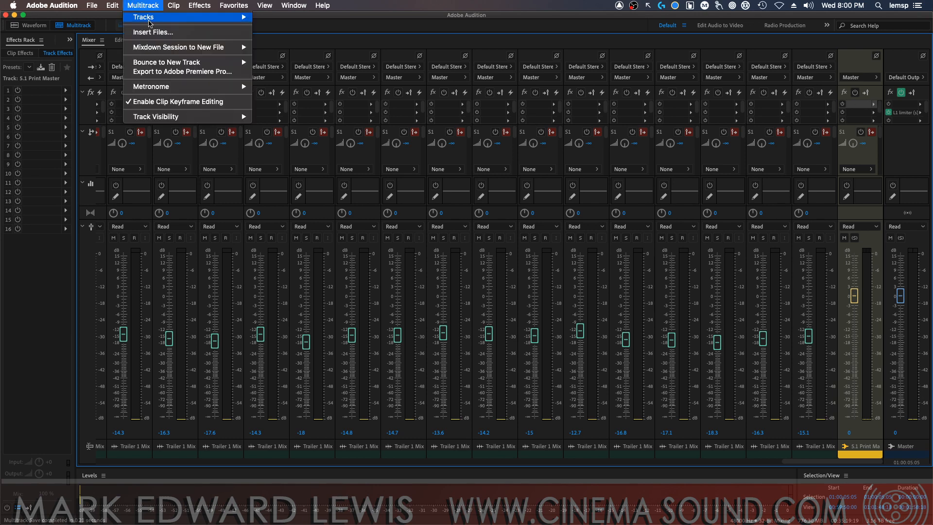
{"action": "mouse_move", "coordinate": [160, 21]}
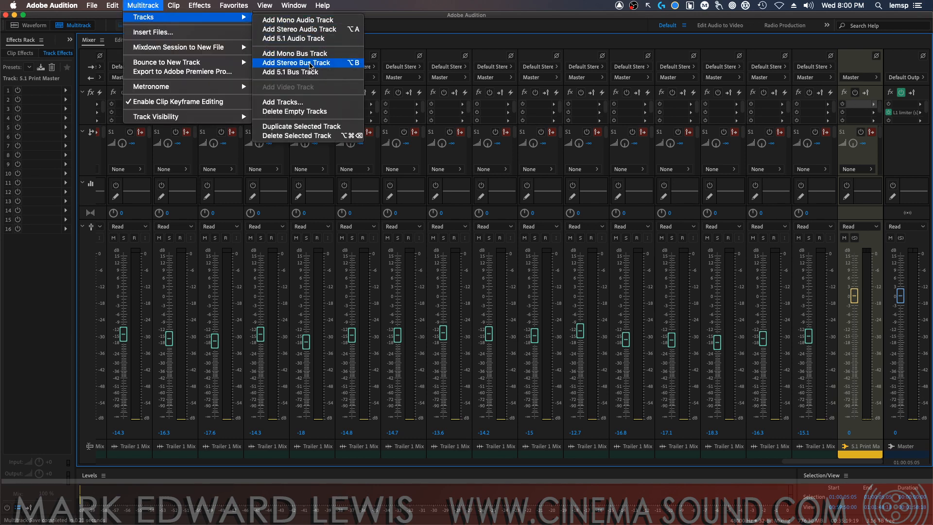
{"action": "left_click", "coordinate": [311, 67]}
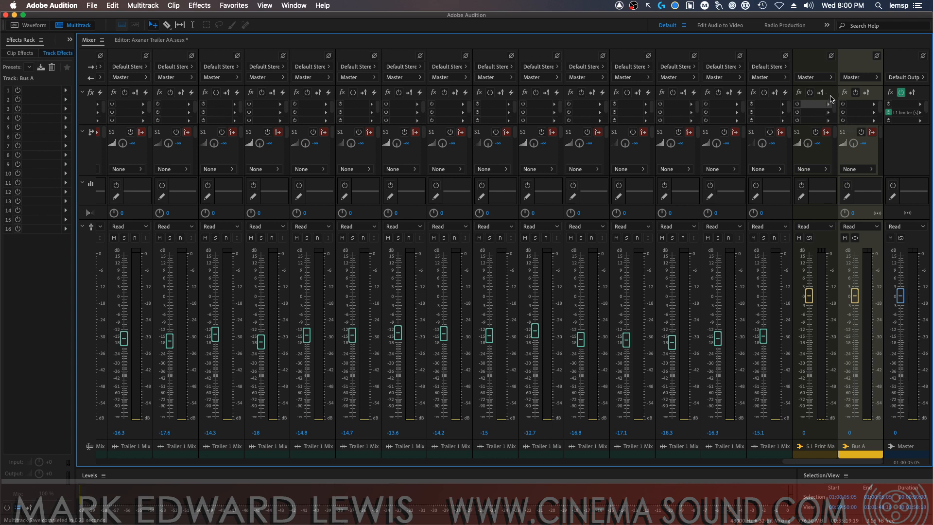
{"action": "left_click", "coordinate": [874, 107]}
{"action": "mouse_move", "coordinate": [810, 244]}
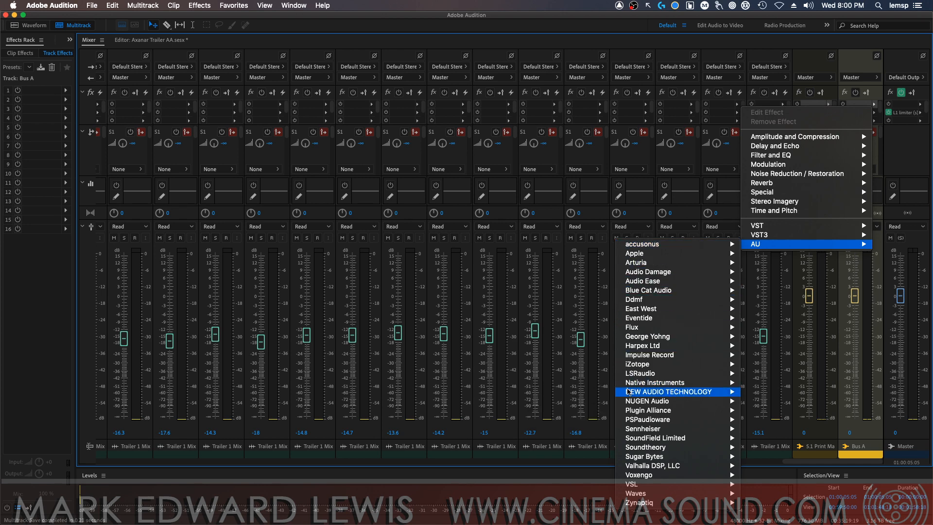
{"action": "mouse_move", "coordinate": [652, 394]}
{"action": "left_click", "coordinate": [597, 410]}
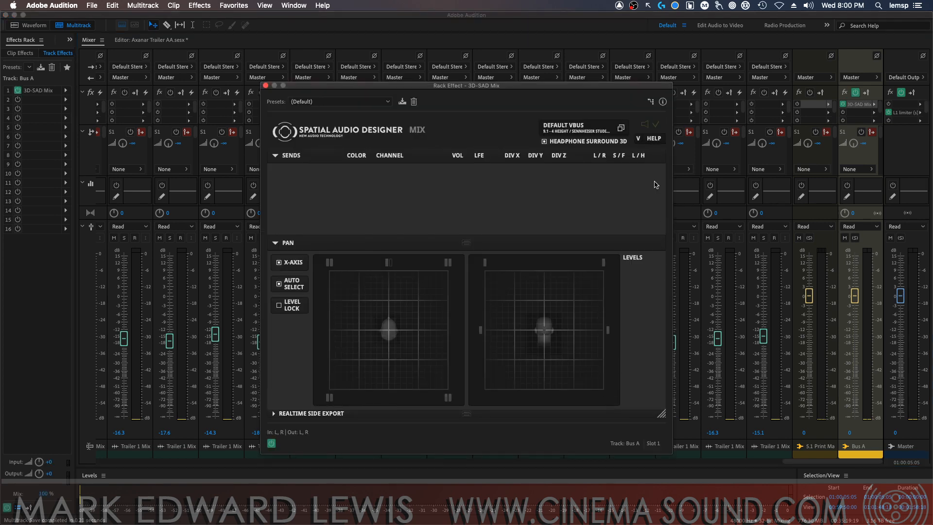
Insert the AU effect 3D-SAD Send in the 5.1 Print Master bus's first slot, close the 3D-SAD Mix window and save the session
{"action": "left_click", "coordinate": [829, 104]}
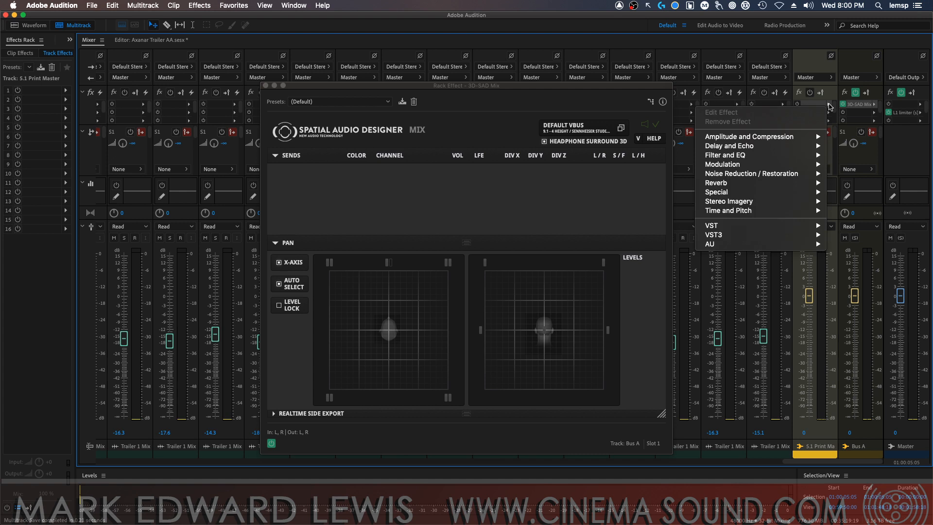
{"action": "mouse_move", "coordinate": [763, 244]}
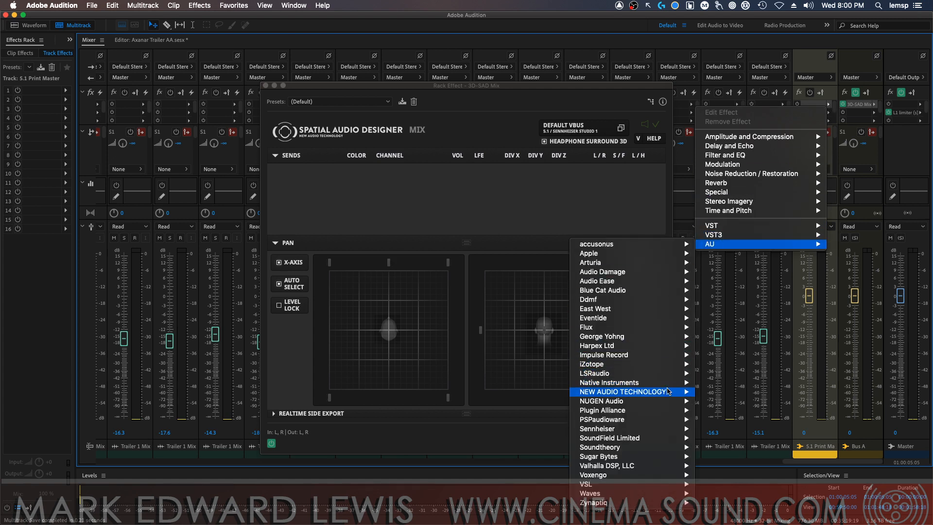
{"action": "mouse_move", "coordinate": [661, 393]}
{"action": "left_click", "coordinate": [553, 419]}
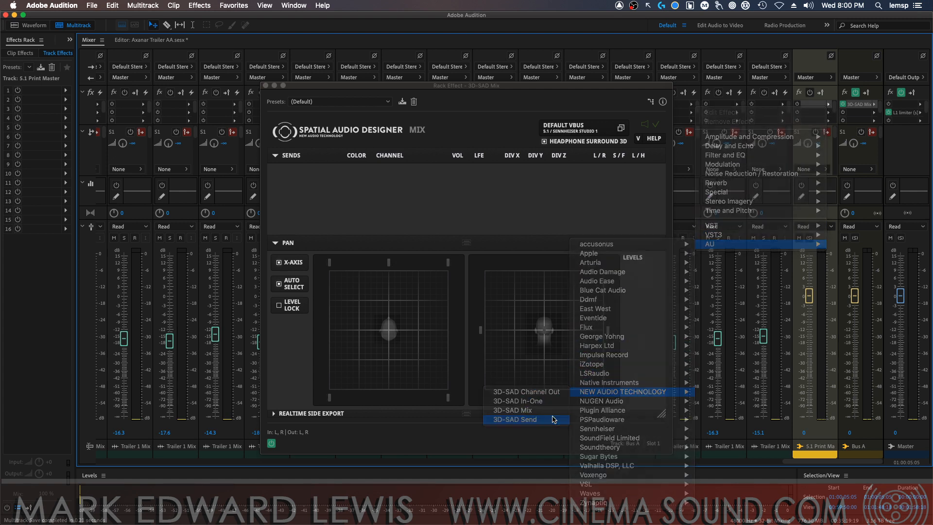
{"action": "left_click_drag", "start_coordinate": [603, 308], "coordinate": [591, 292]}
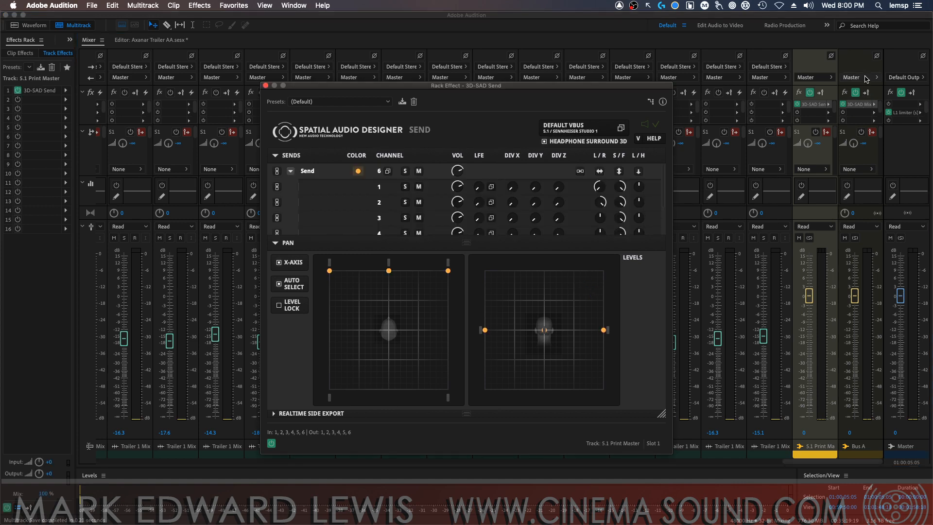
{"action": "left_click", "coordinate": [265, 86]}
{"action": "key", "text": "super+s"}
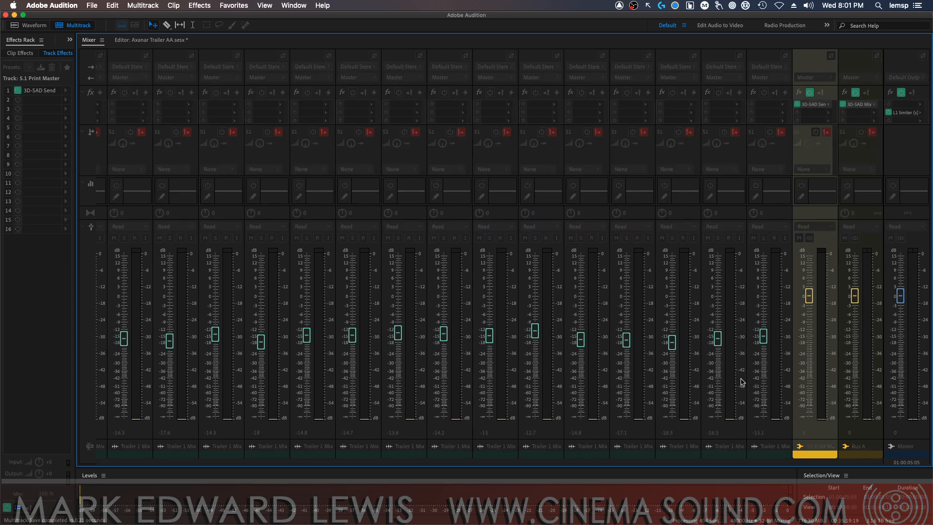
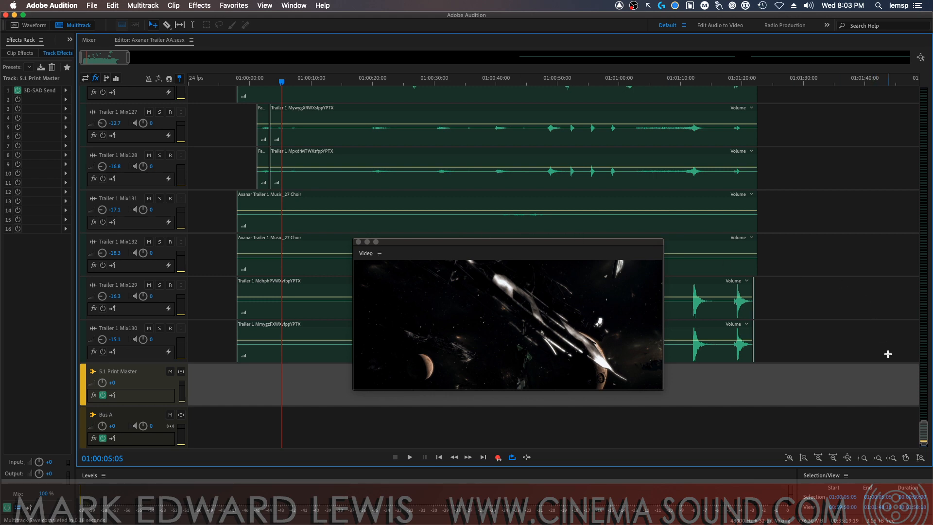
Enlarge the Video window to cover most of the editor and play the whole trailer from 00:59:50:15, stopping after it ends
{"action": "left_click_drag", "start_coordinate": [923, 432], "coordinate": [910, 86]}
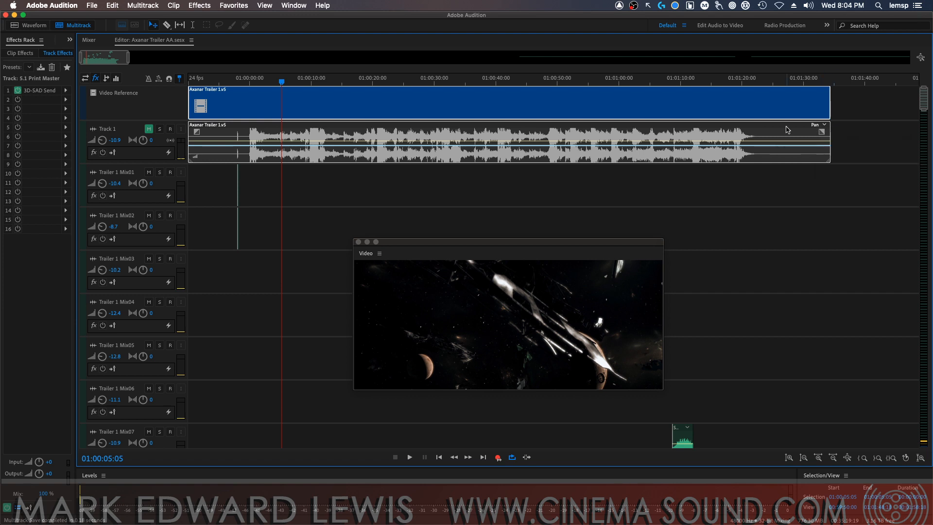
{"action": "left_click_drag", "start_coordinate": [574, 244], "coordinate": [326, 92]}
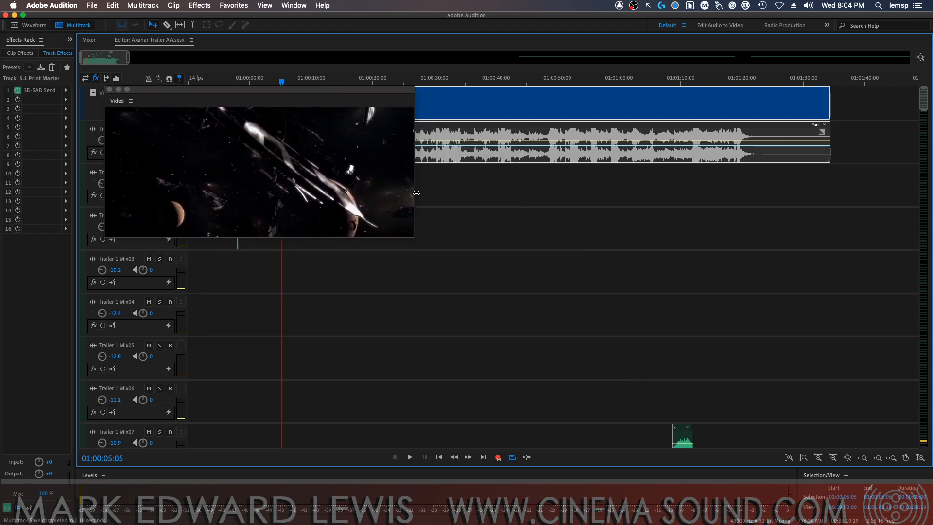
{"action": "left_click_drag", "start_coordinate": [411, 236], "coordinate": [910, 457]}
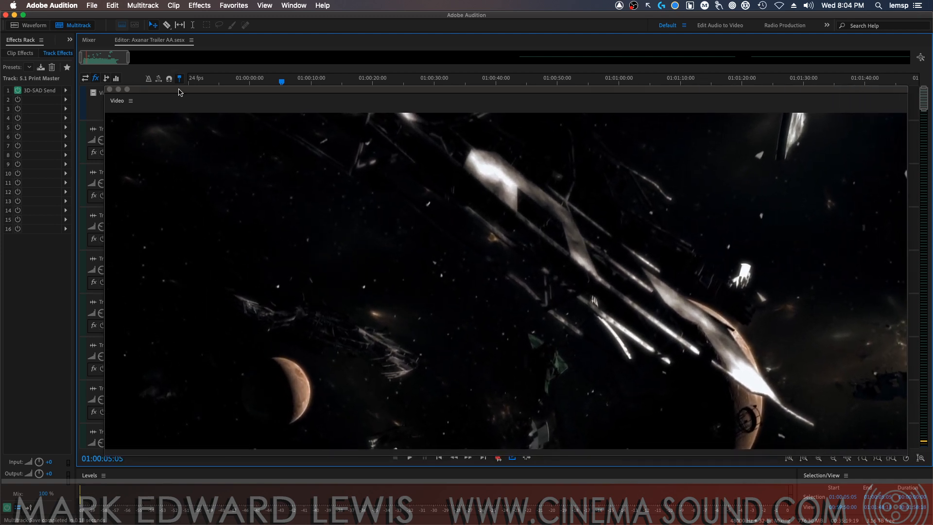
{"action": "left_click_drag", "start_coordinate": [179, 93], "coordinate": [179, 160]}
{"action": "left_click", "coordinate": [192, 81]}
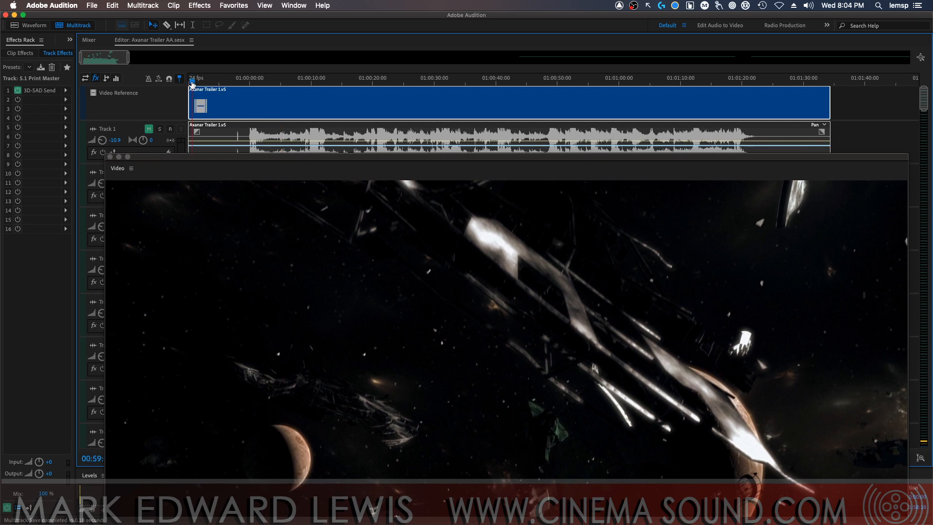
{"action": "left_click_drag", "start_coordinate": [244, 158], "coordinate": [242, 141]}
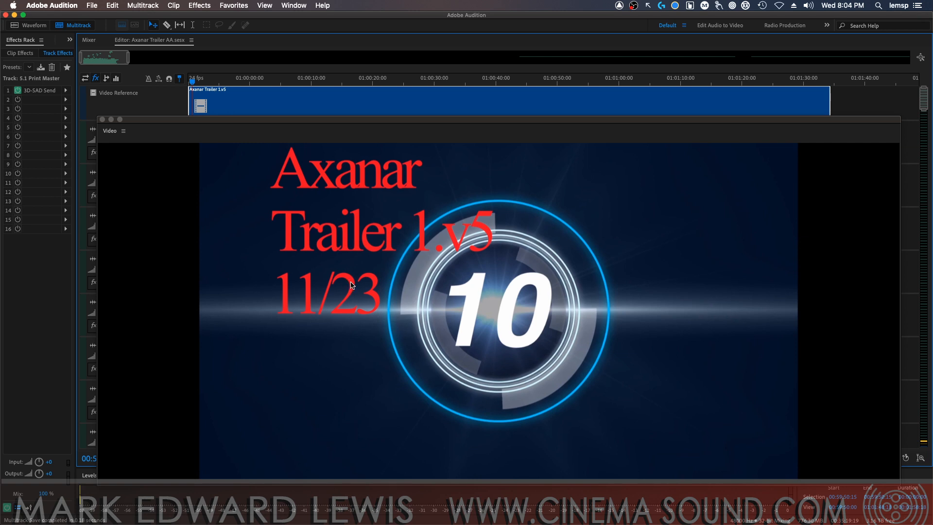
{"action": "key", "text": "space"}
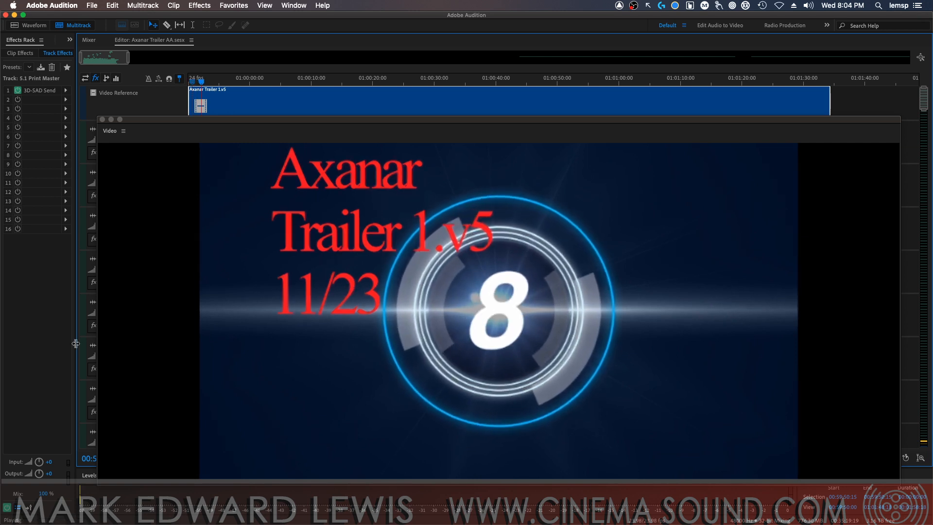
{"action": "mouse_move", "coordinate": [1, 330]}
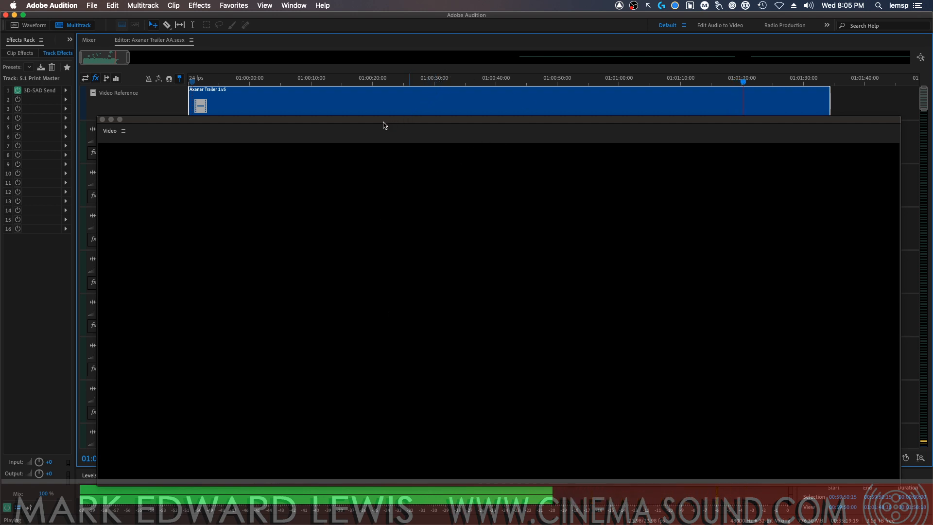
{"action": "key", "text": "space"}
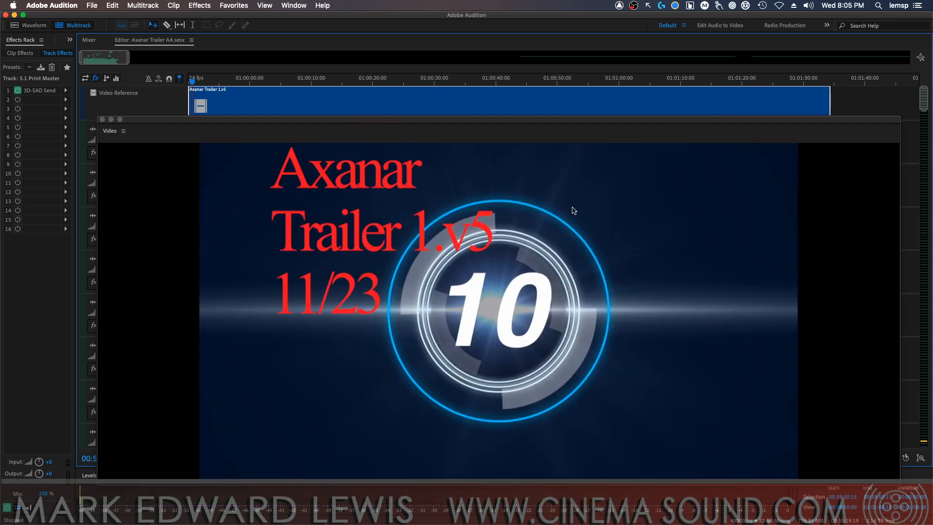
Shrink the Video window to a small preview and park it clear of the track controls and the trailer clips
{"action": "left_click_drag", "start_coordinate": [899, 484], "coordinate": [503, 312]}
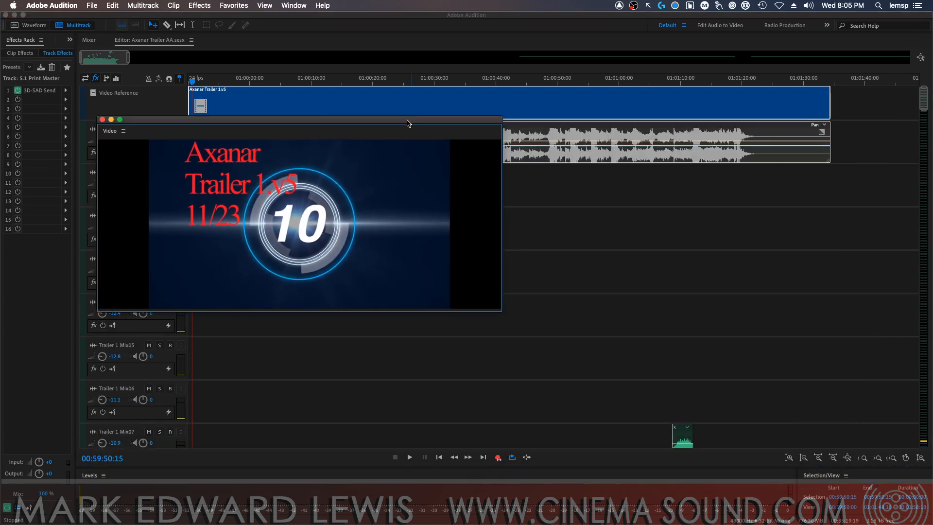
{"action": "left_click_drag", "start_coordinate": [407, 123], "coordinate": [814, 320]}
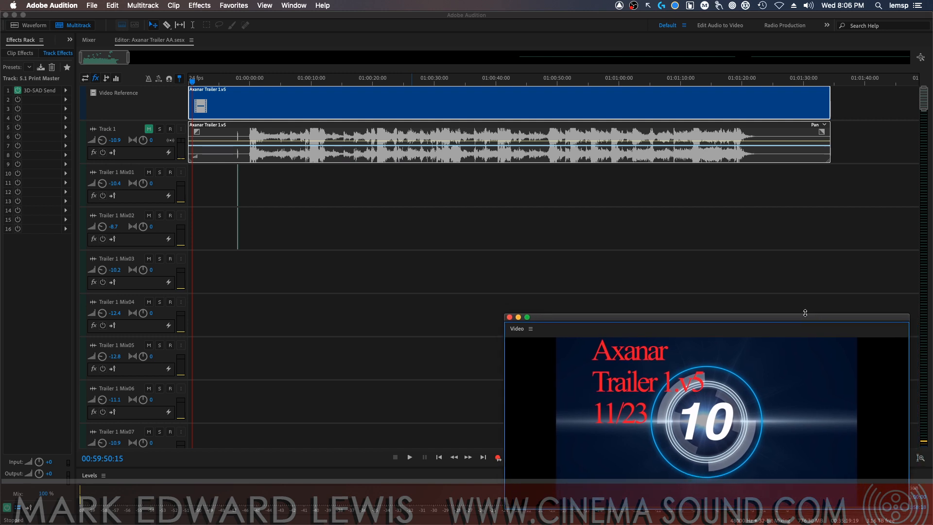
{"action": "left_click_drag", "start_coordinate": [905, 508], "coordinate": [747, 416]}
{"action": "left_click_drag", "start_coordinate": [687, 318], "coordinate": [864, 403]}
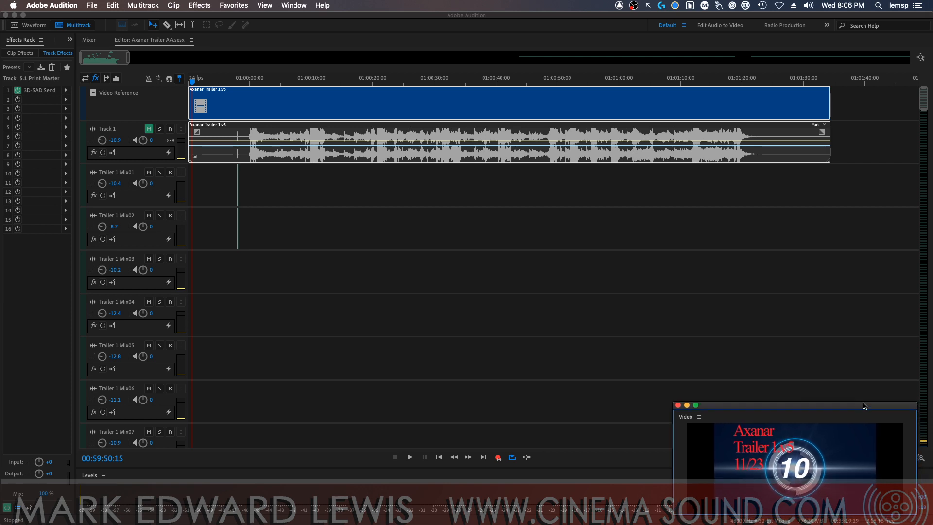
Place the playhead at 00:59:57:23, just before the short tone clips on the first two Trailer 1 Mix tracks
{"action": "scroll", "coordinate": [913, 146], "scroll_direction": "down", "scroll_amount": 20}
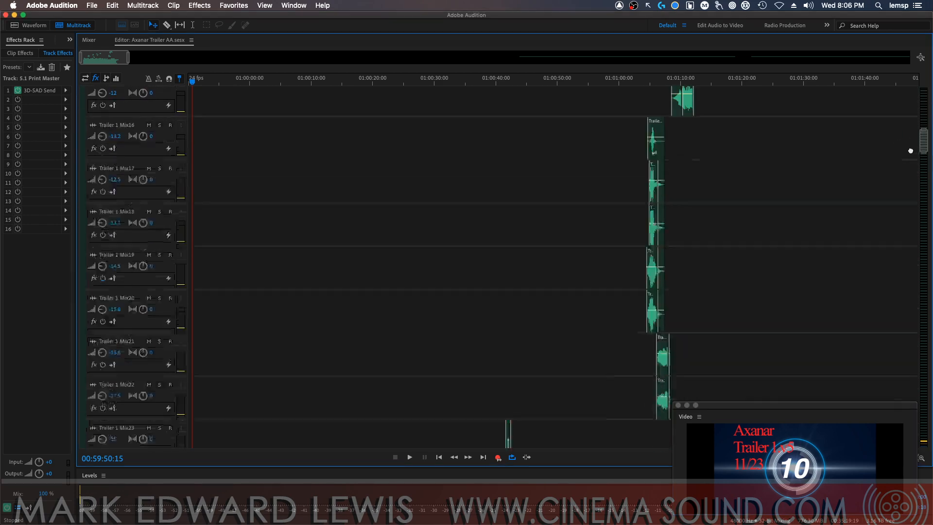
{"action": "scroll", "coordinate": [889, 306], "scroll_direction": "down", "scroll_amount": 20}
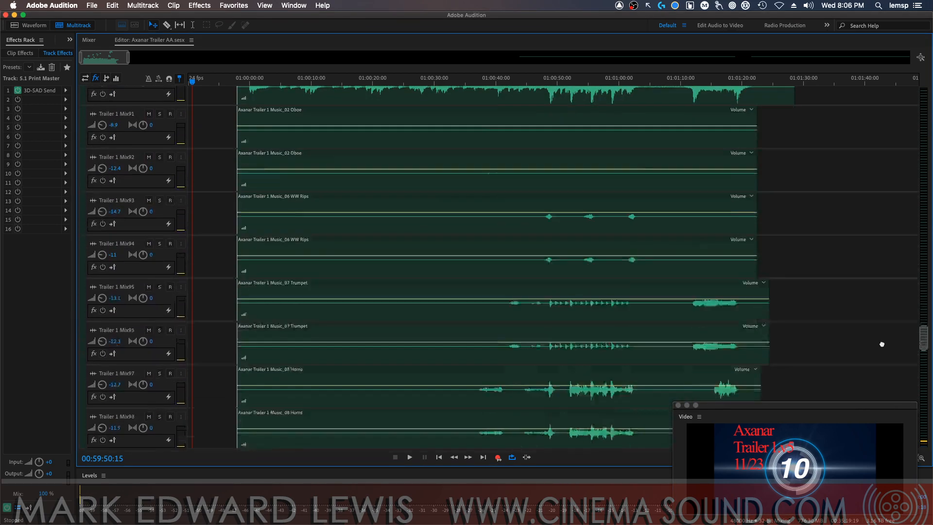
{"action": "scroll", "coordinate": [880, 382], "scroll_direction": "down", "scroll_amount": 20}
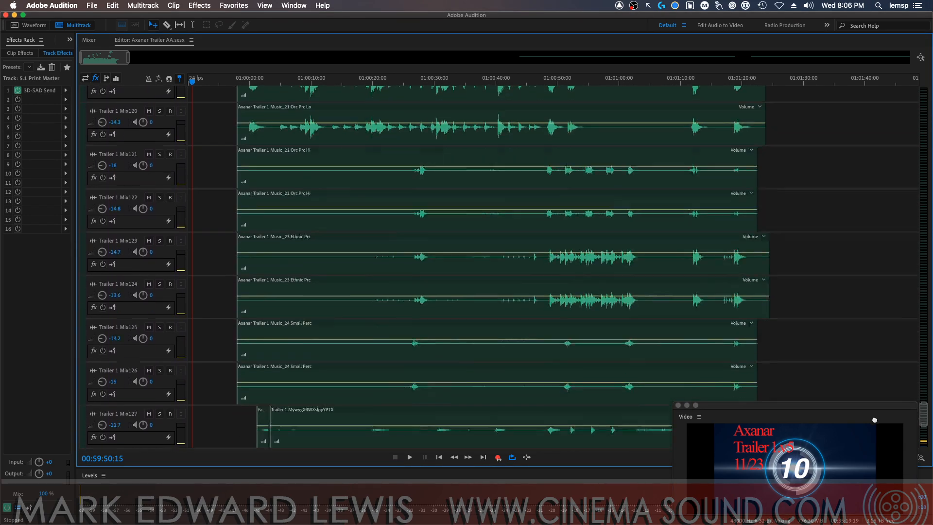
{"action": "scroll", "coordinate": [854, 302], "scroll_direction": "up", "scroll_amount": 20}
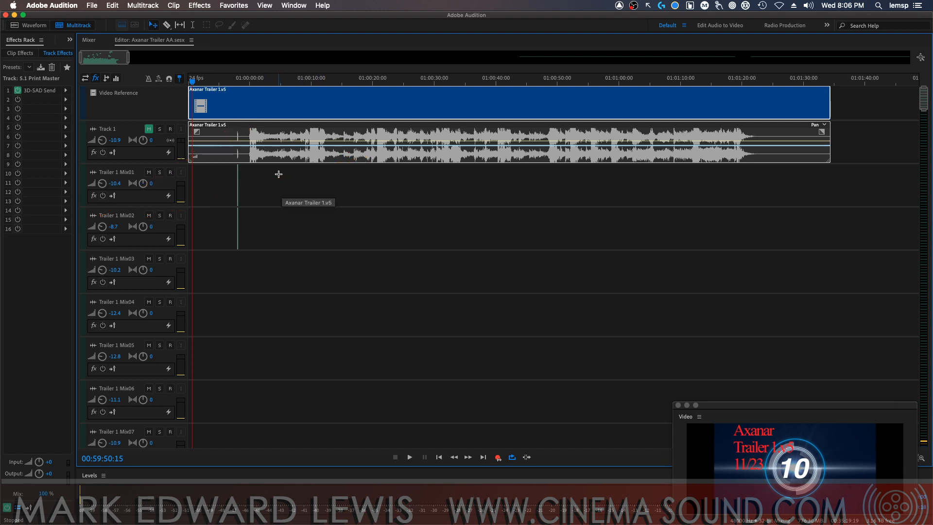
{"action": "left_click", "coordinate": [236, 79]}
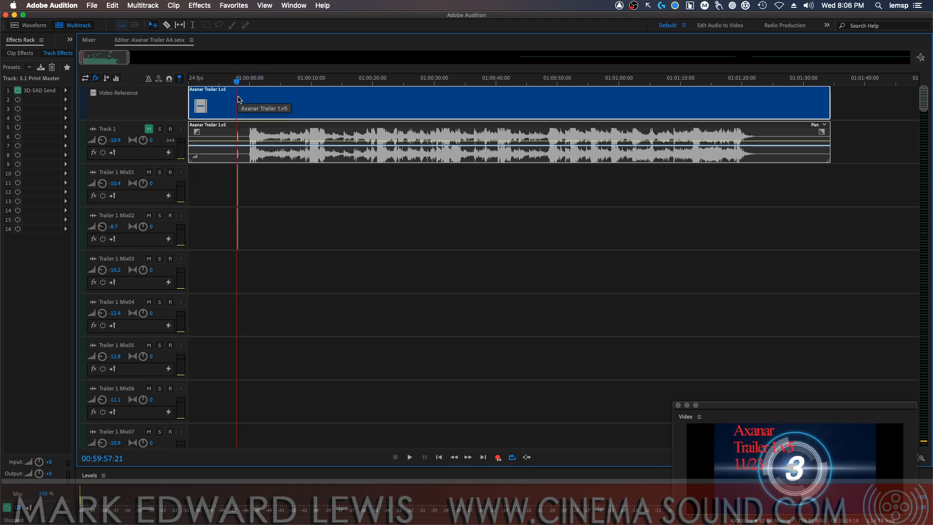
{"action": "scroll", "coordinate": [258, 106], "scroll_direction": "up", "scroll_amount": 6}
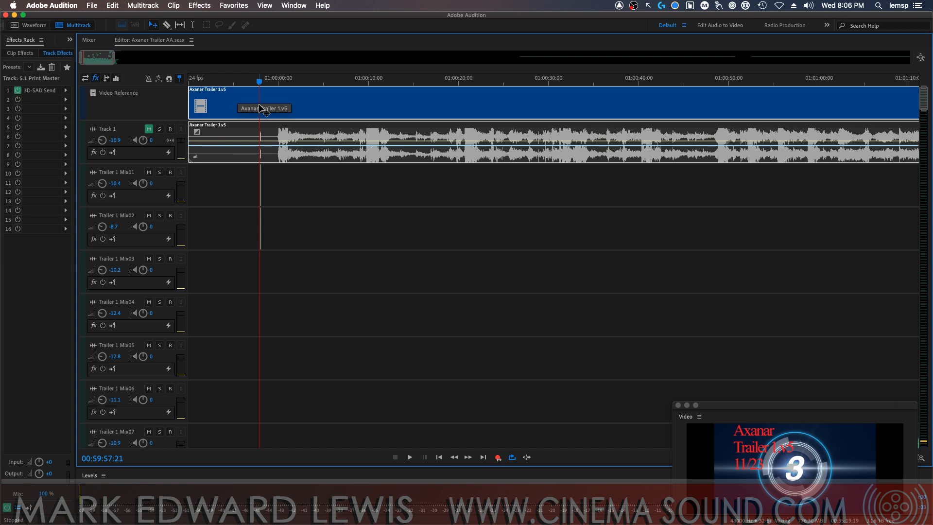
{"action": "scroll", "coordinate": [269, 109], "scroll_direction": "up", "scroll_amount": 7}
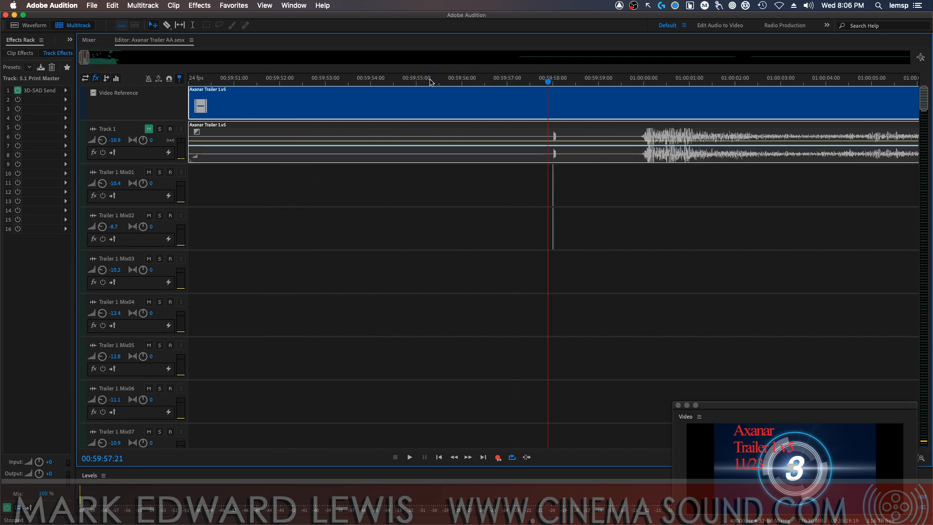
{"action": "left_click_drag", "start_coordinate": [188, 72], "coordinate": [884, 85]}
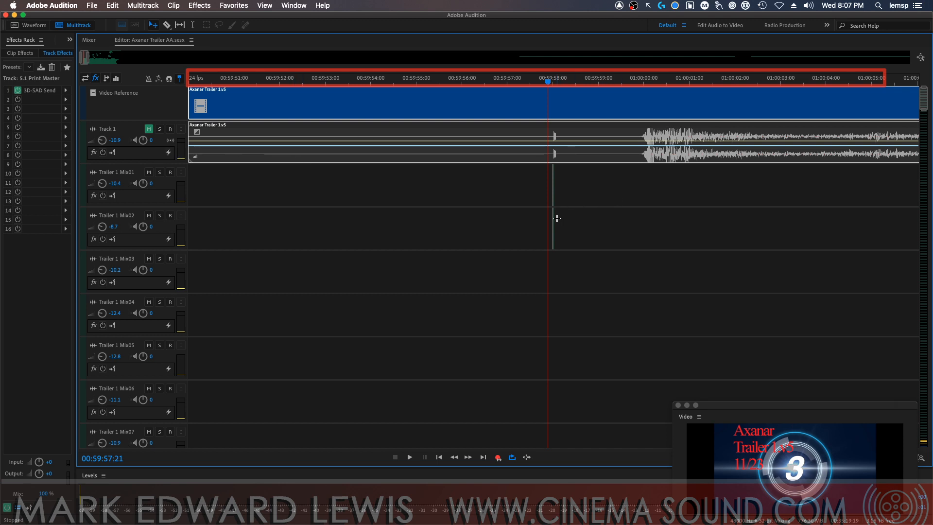
{"action": "mouse_move", "coordinate": [548, 80]}
{"action": "left_mouse_down"}
{"action": "mouse_move", "coordinate": [559, 81]}
{"action": "mouse_move", "coordinate": [548, 86]}
{"action": "left_mouse_up"}
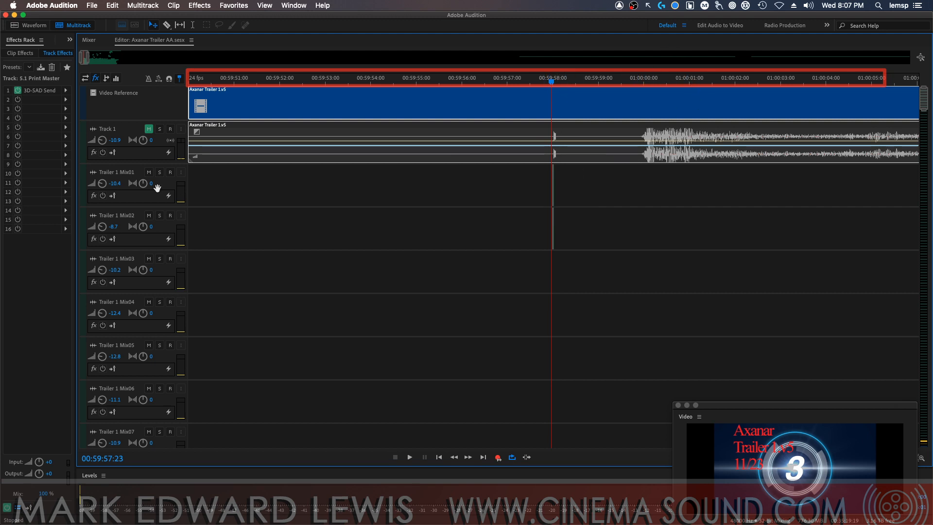
Rename the tracks Trailer 1 Mix01 and Trailer 1 Mix02 as Tone L and Tone R
{"action": "left_click", "coordinate": [128, 175]}
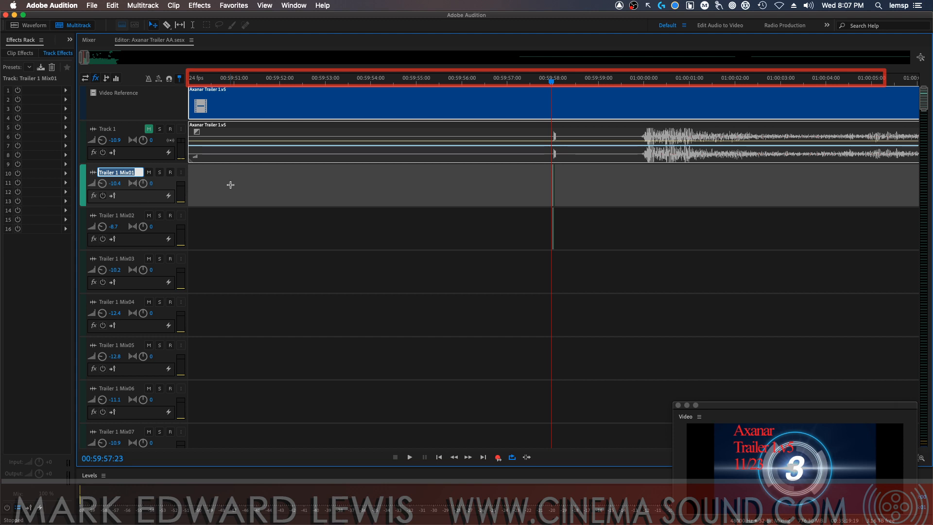
{"action": "type", "text": "Tone L"}
{"action": "key", "text": "Tab"}
{"action": "type", "text": "Tone "}
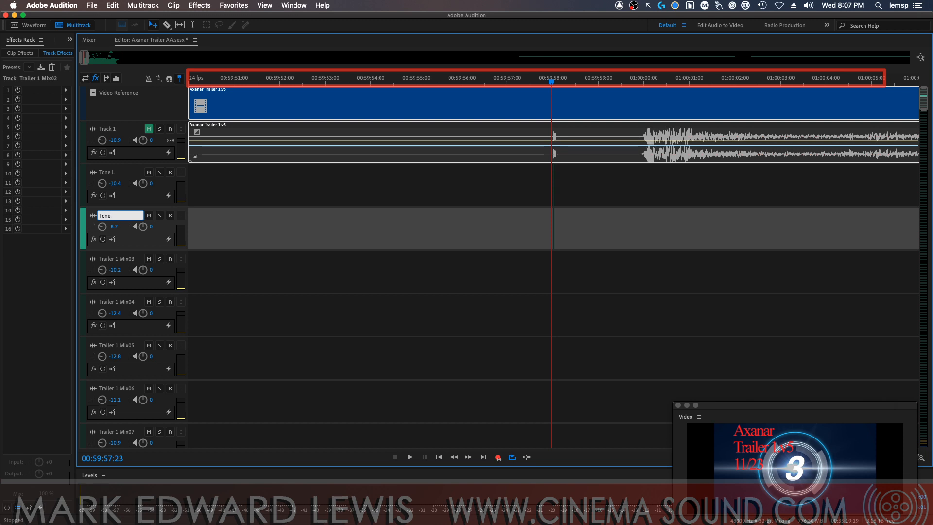
{"action": "type", "text": "R"}
{"action": "key", "text": "Return"}
Delete the stray audio clips lying far beyond the trailer's end on the Trailer 1 Mix59 track
{"action": "key", "text": "minus"}
{"action": "key", "text": "minus"}
{"action": "key", "text": "minus"}
{"action": "key", "text": "minus"}
{"action": "key", "text": "minus"}
{"action": "key", "text": "minus"}
{"action": "key", "text": "minus"}
{"action": "key", "text": "minus"}
{"action": "key", "text": "minus"}
{"action": "key", "text": "minus"}
{"action": "key", "text": "minus"}
{"action": "key", "text": "minus"}
{"action": "key", "text": "minus"}
{"action": "key", "text": "minus"}
{"action": "key", "text": "minus"}
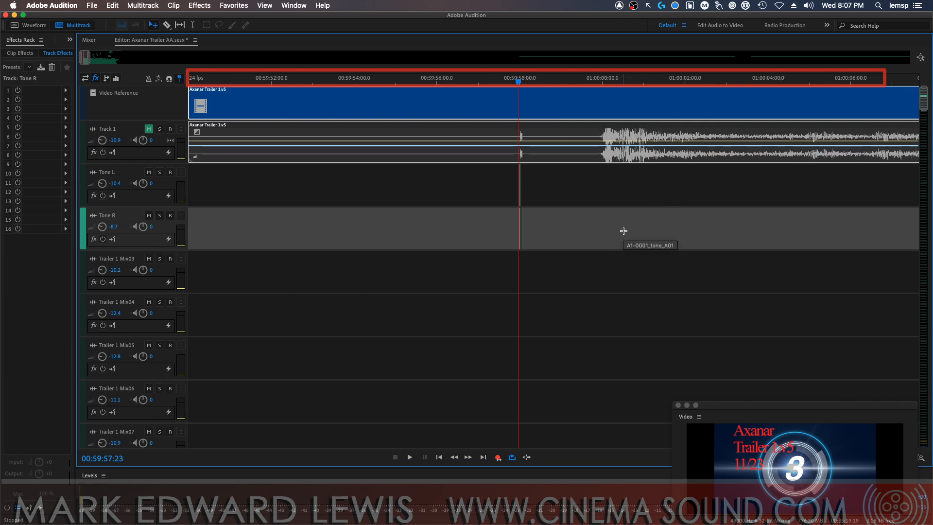
{"action": "key", "text": "minus"}
{"action": "key", "text": "minus"}
{"action": "key", "text": "minus"}
{"action": "key", "text": "minus"}
{"action": "key", "text": "minus"}
{"action": "key", "text": "minus"}
{"action": "key", "text": "minus"}
{"action": "key", "text": "minus"}
{"action": "key", "text": "minus"}
{"action": "key", "text": "minus"}
{"action": "key", "text": "minus"}
{"action": "key", "text": "minus"}
{"action": "key", "text": "minus"}
{"action": "key", "text": "minus"}
{"action": "key", "text": "minus"}
{"action": "key", "text": "minus"}
{"action": "key", "text": "minus"}
{"action": "key", "text": "minus"}
{"action": "key", "text": "minus"}
{"action": "key", "text": "minus"}
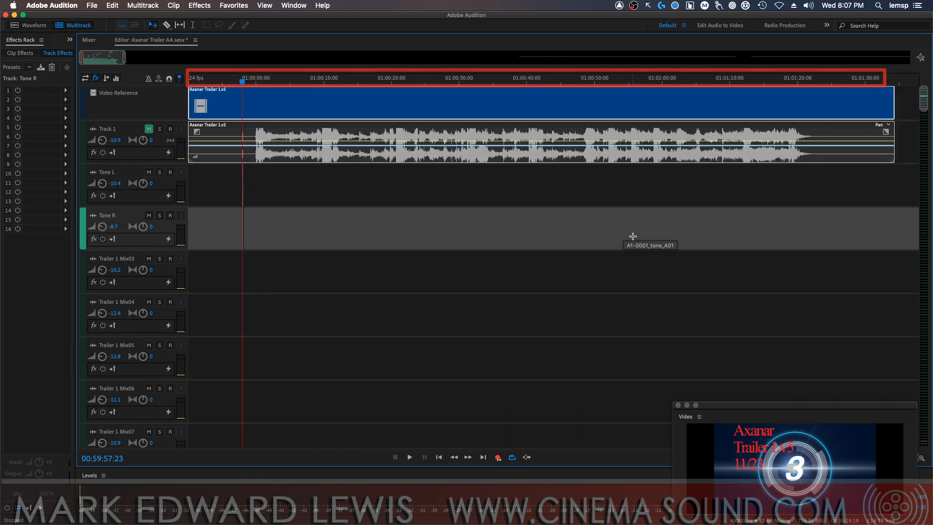
{"action": "key", "text": "minus"}
{"action": "key", "text": "minus"}
{"action": "key", "text": "minus"}
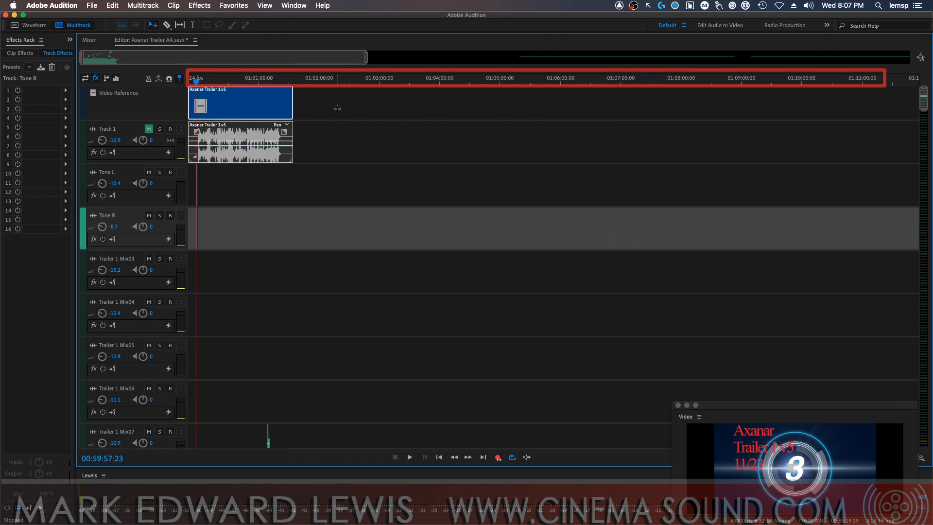
{"action": "left_click_drag", "start_coordinate": [368, 57], "coordinate": [865, 73]}
{"action": "left_click_drag", "start_coordinate": [923, 99], "coordinate": [915, 242]}
{"action": "key", "text": "minus"}
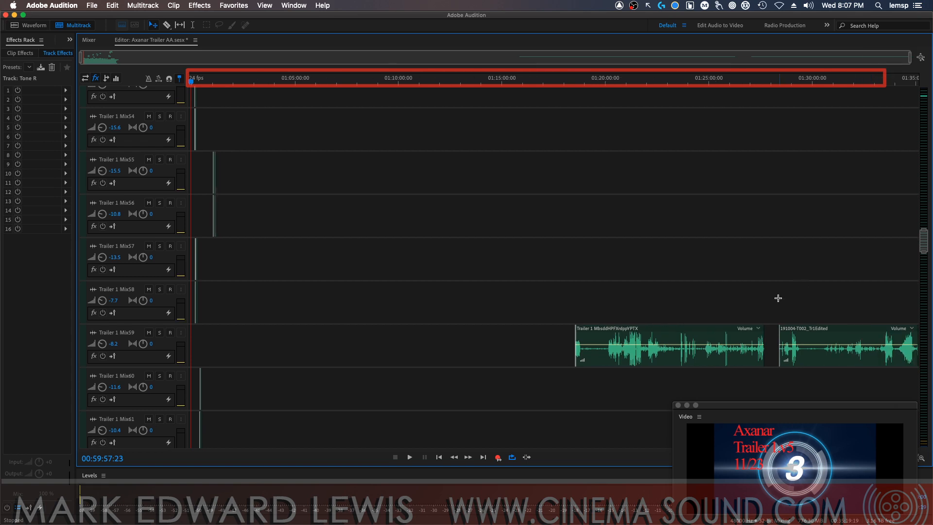
{"action": "left_click", "coordinate": [658, 293]}
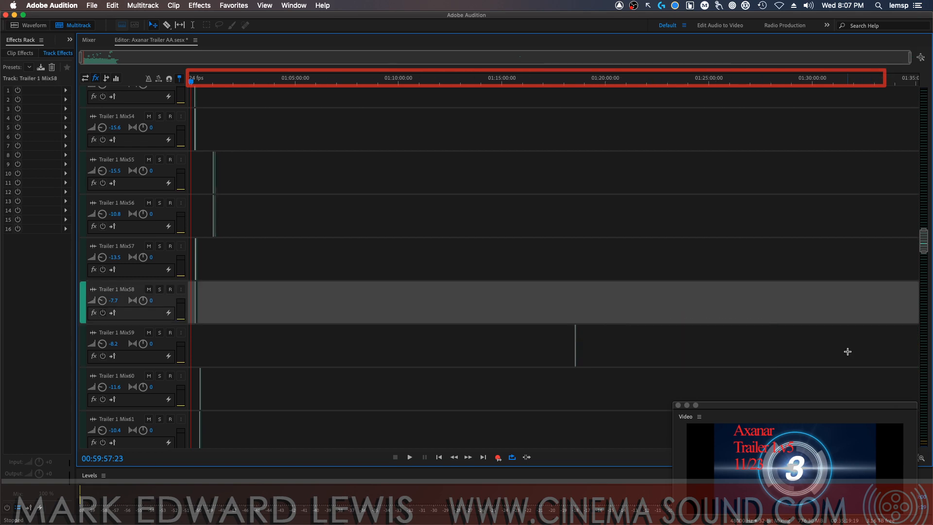
Delete the four empty tracks Trailer 1 Mix03 to Trailer 1 Mix06 below the tone tracks
{"action": "left_click", "coordinate": [921, 58]}
{"action": "scroll", "coordinate": [872, 393], "scroll_direction": "down", "scroll_amount": 20}
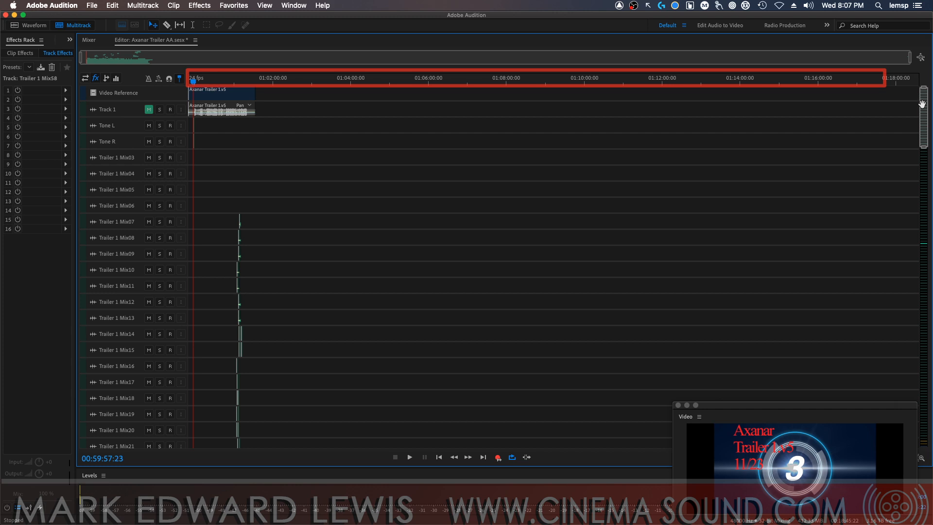
{"action": "scroll", "coordinate": [872, 392], "scroll_direction": "up", "scroll_amount": 20}
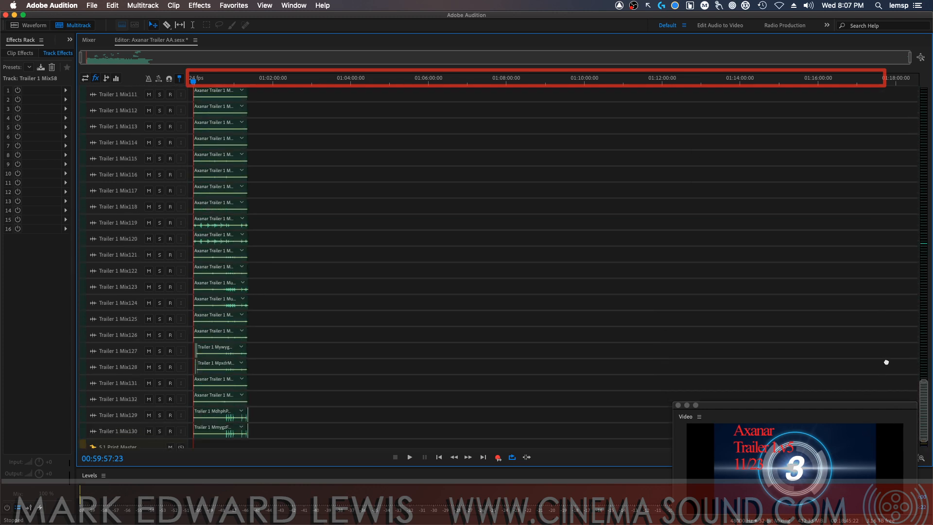
{"action": "left_click_drag", "start_coordinate": [900, 57], "coordinate": [181, 63]}
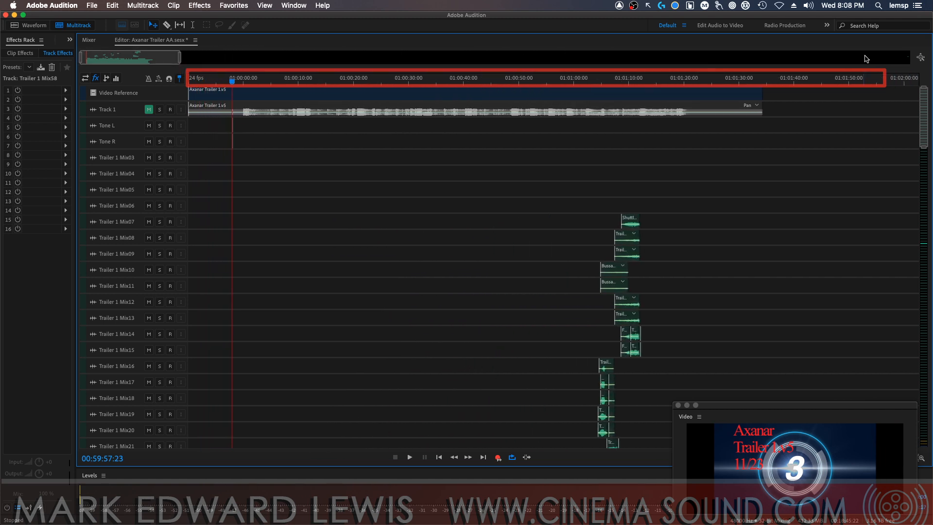
{"action": "left_click", "coordinate": [921, 58]}
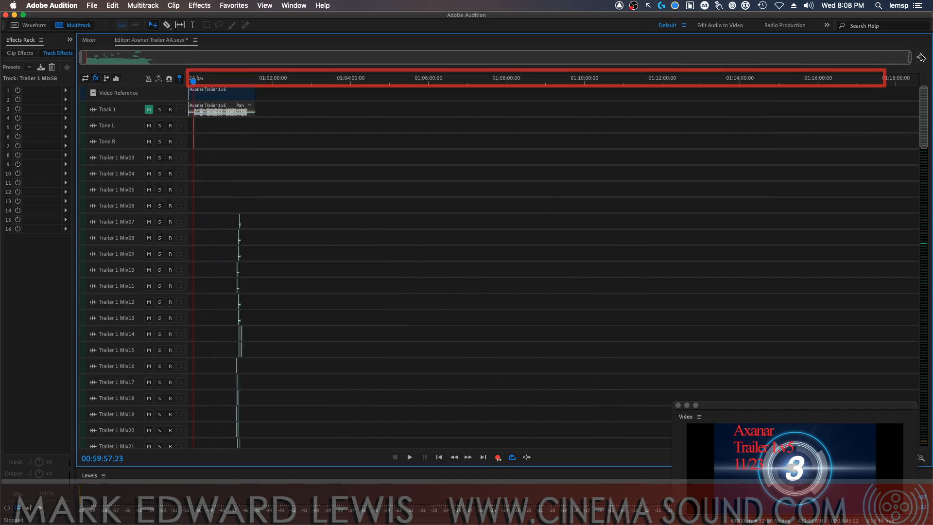
{"action": "left_click_drag", "start_coordinate": [909, 57], "coordinate": [168, 68]}
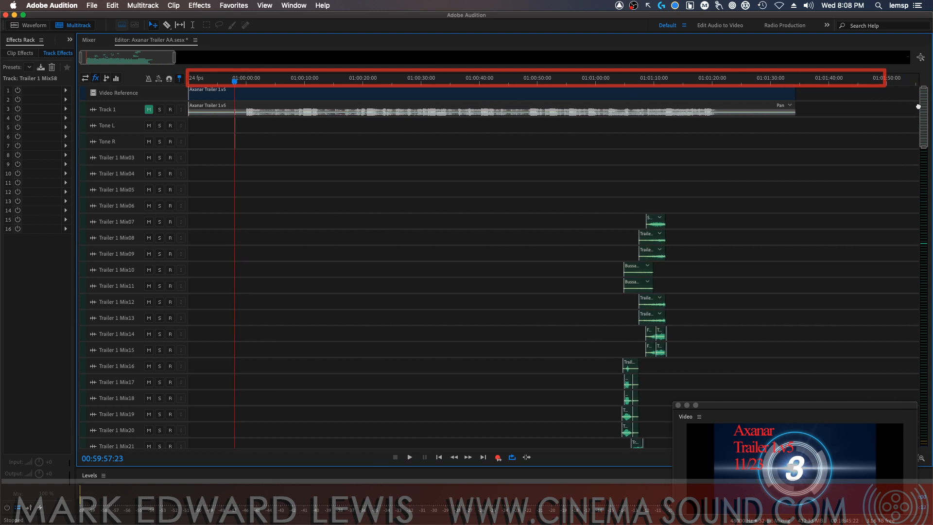
{"action": "left_click", "coordinate": [119, 157]}
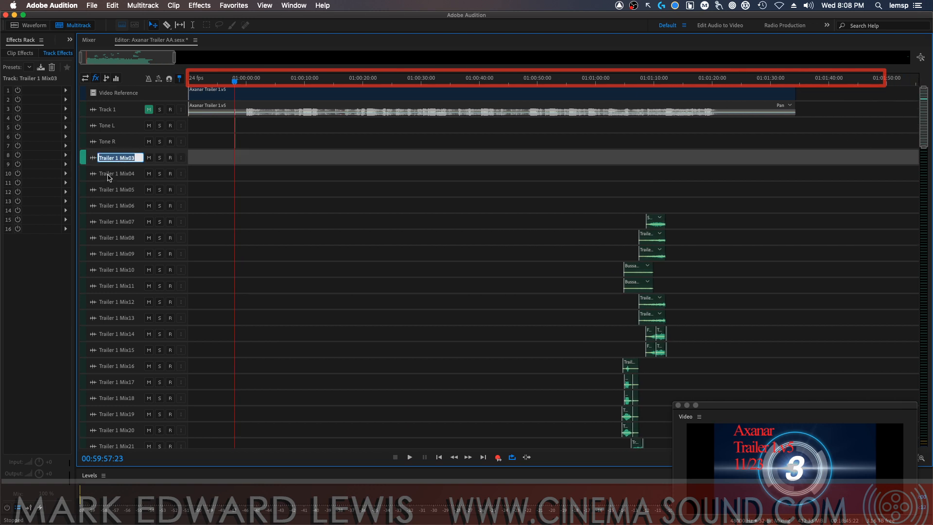
{"action": "key", "text": "Tab"}
{"action": "key", "text": "Tab"}
{"action": "left_click", "coordinate": [121, 158]}
{"action": "left_click", "coordinate": [133, 164]}
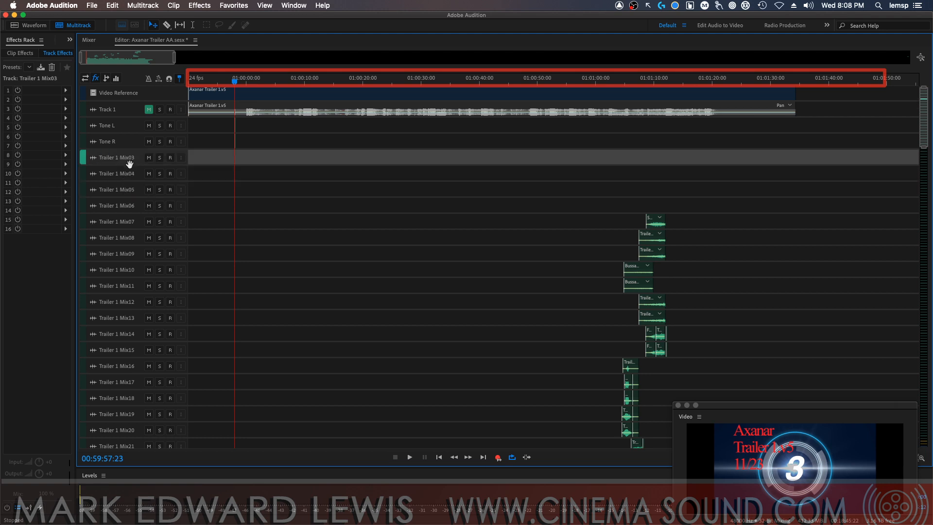
{"action": "key", "text": "alt+super+BackSpace"}
{"action": "key", "text": "alt+super+BackSpace"}
{"action": "key", "text": "alt+super+BackSpace"}
{"action": "key", "text": "alt+super+BackSpace"}
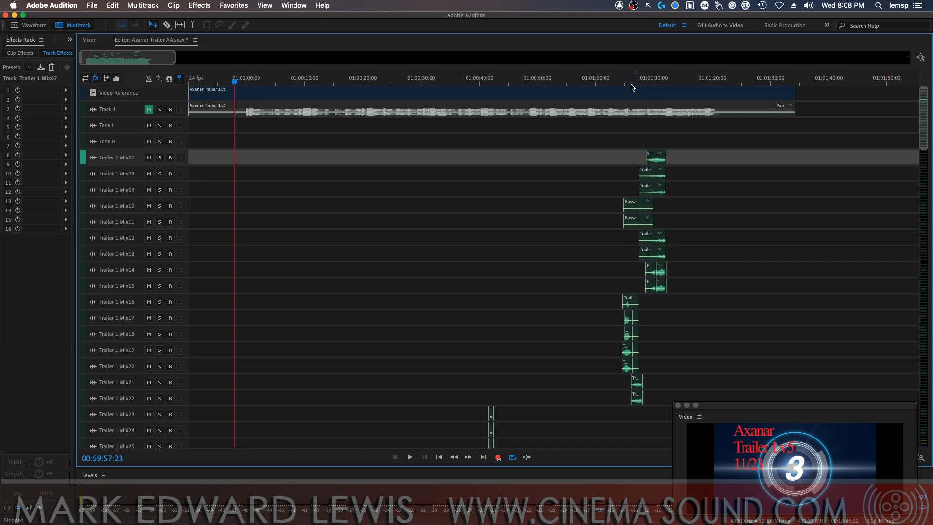
Solo the Trailer 1 Mix07 track and audition its shuttle flyby clip, moving the floating video window higher over the timeline
{"action": "left_click", "coordinate": [647, 87]}
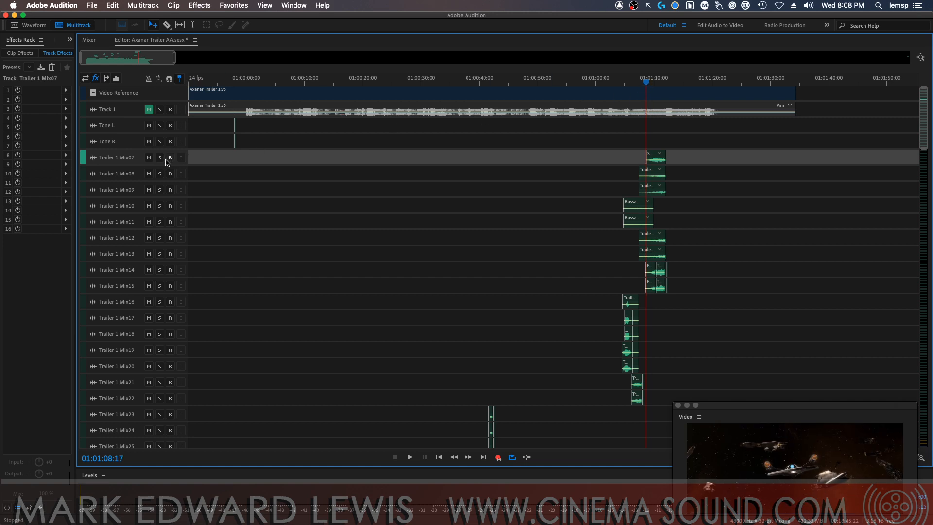
{"action": "left_click", "coordinate": [160, 157]}
{"action": "key", "text": "="}
{"action": "key", "text": "="}
{"action": "key", "text": "="}
{"action": "key", "text": "="}
{"action": "key", "text": "="}
{"action": "key", "text": "="}
{"action": "key", "text": "="}
{"action": "key", "text": "="}
{"action": "key", "text": "="}
{"action": "key", "text": "="}
{"action": "key", "text": "="}
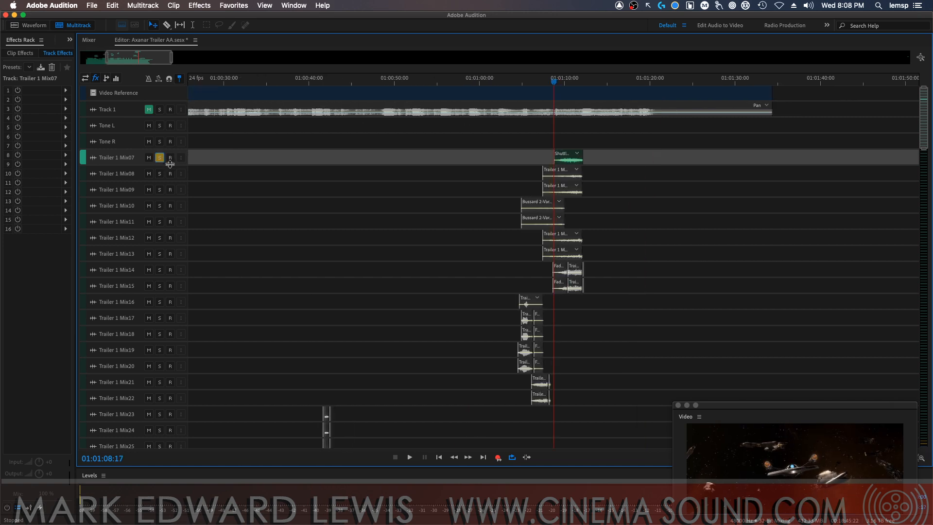
{"action": "key", "text": "="}
{"action": "key", "text": "="}
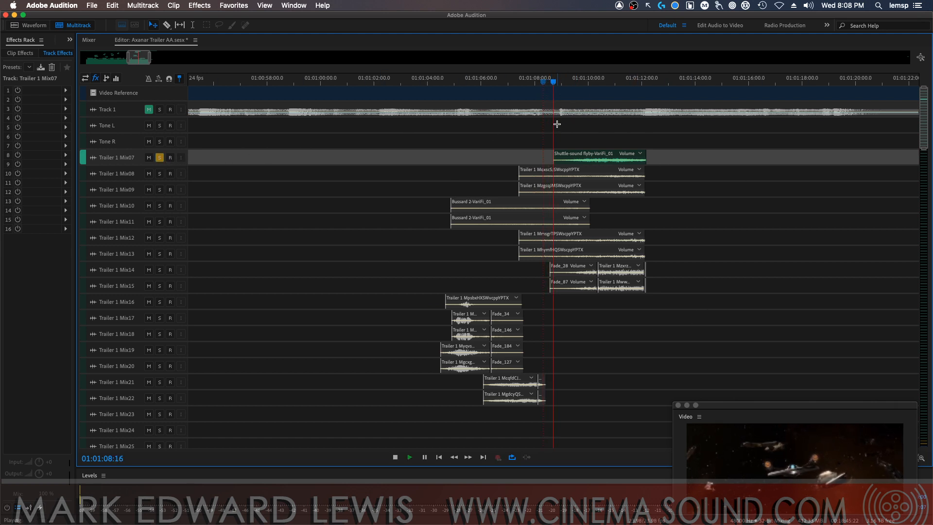
{"action": "key", "text": "space"}
{"action": "left_click_drag", "start_coordinate": [775, 416], "coordinate": [743, 305]}
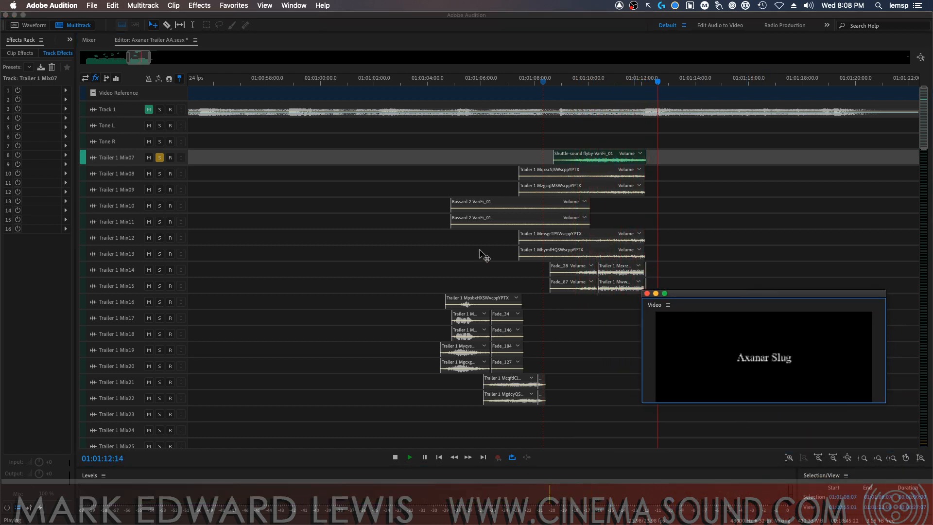
{"action": "key", "text": "space"}
Rename the Trailer 1 Mix07 track as Shuttle and turn off its solo
{"action": "double_click", "coordinate": [126, 159]}
{"action": "type", "text": "Shuttle"}
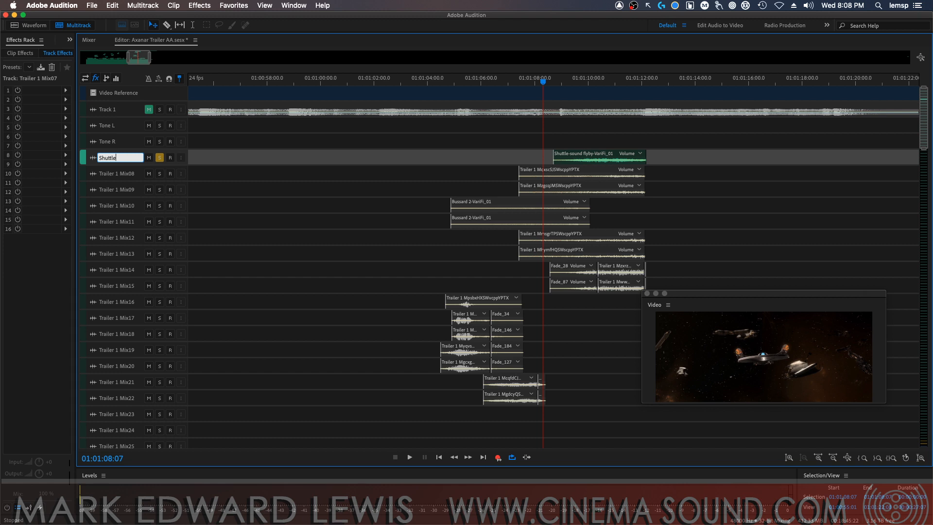
{"action": "key", "text": "Return"}
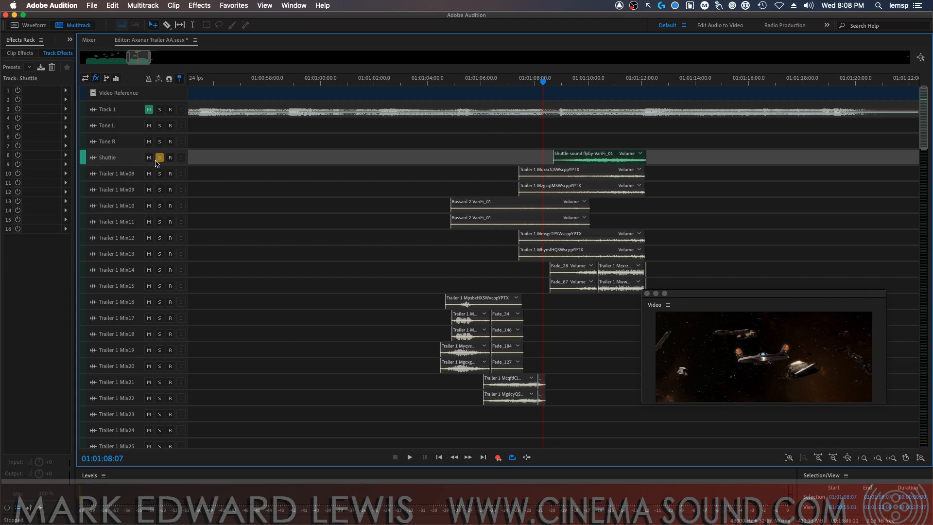
{"action": "left_click", "coordinate": [160, 158]}
Solo the Trailer 1 Mix08 and Mix09 tracks and audition their clips from 01:01:07:04
{"action": "left_click", "coordinate": [160, 174]}
{"action": "left_click", "coordinate": [159, 190]}
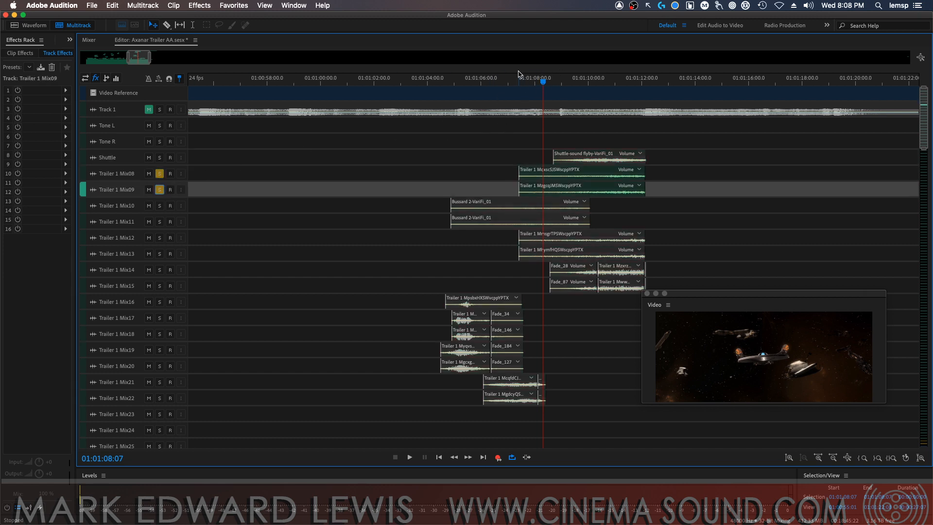
{"action": "left_click", "coordinate": [514, 81]}
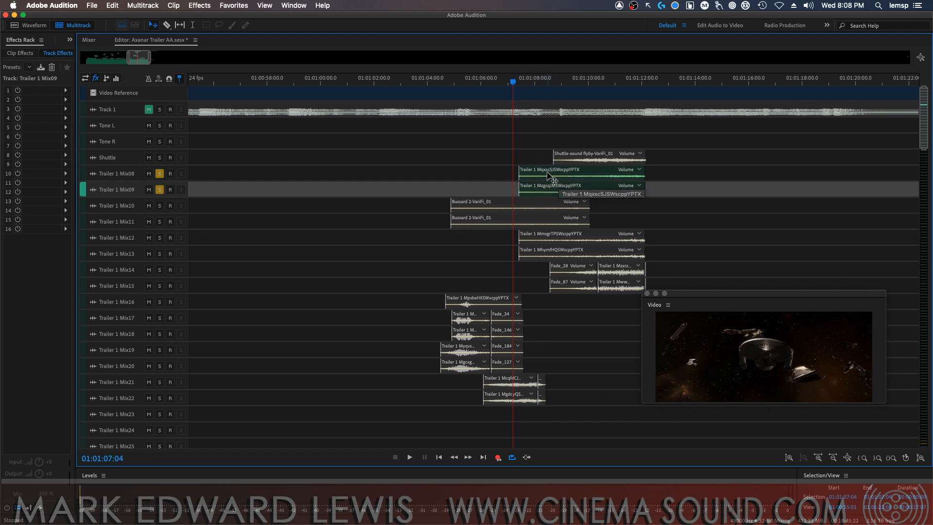
{"action": "key", "text": "space"}
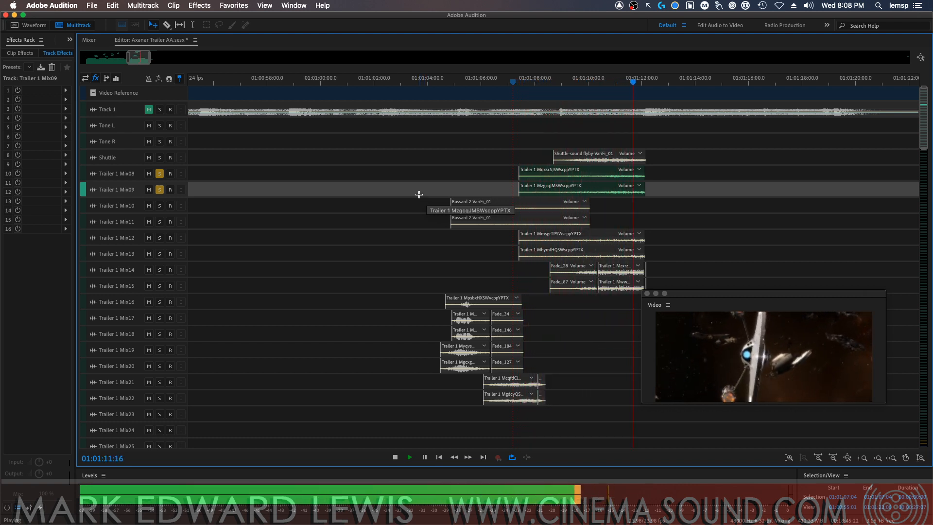
{"action": "key", "text": "space"}
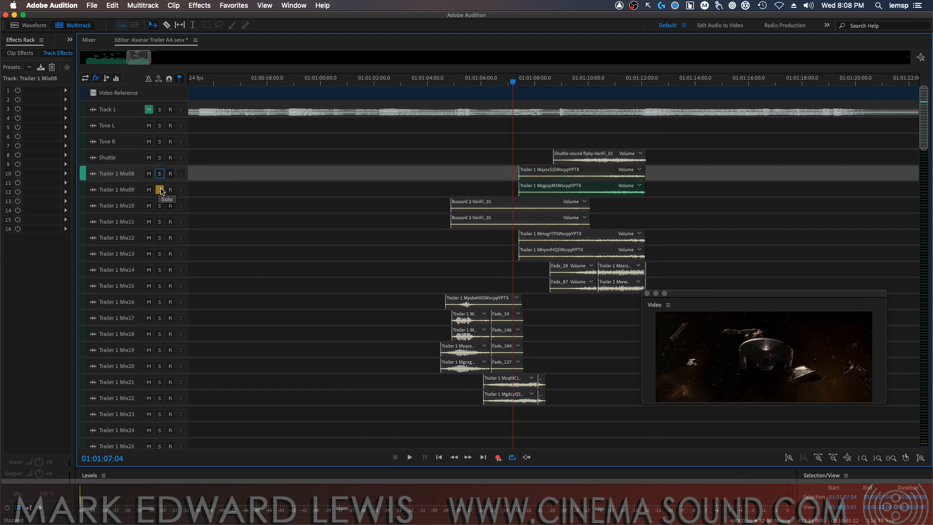
Rename the tracks Trailer 1 Mix08 and Trailer 1 Mix09 as Ramp UpL and Ramp UpR
{"action": "left_click", "coordinate": [121, 174]}
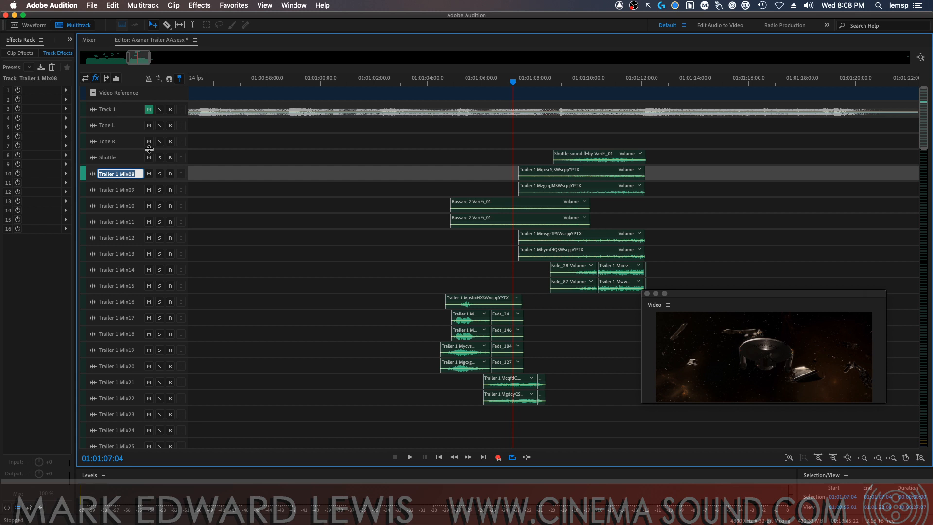
{"action": "type", "text": "Ramp UpL"}
{"action": "key", "text": "Return"}
{"action": "left_click", "coordinate": [133, 191]}
{"action": "type", "text": "R"}
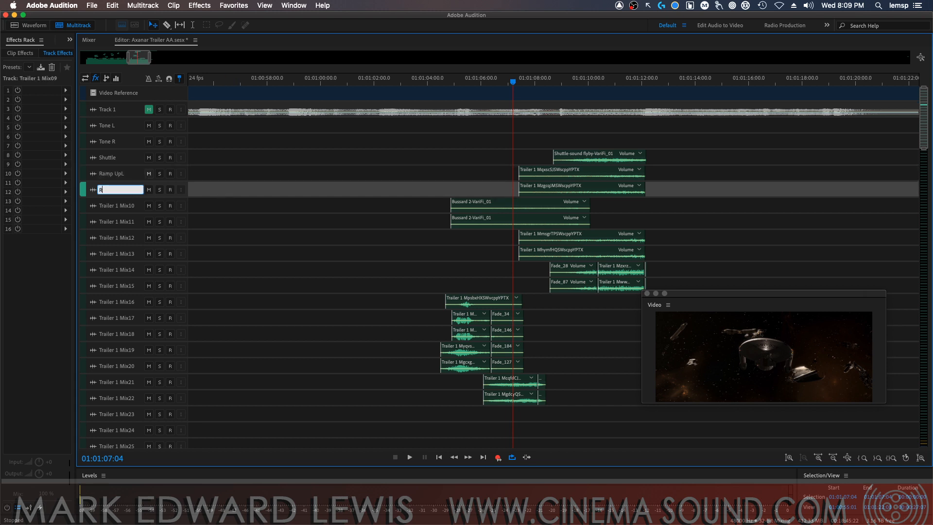
{"action": "type", "text": "amp UpR"}
{"action": "key", "text": "Return"}
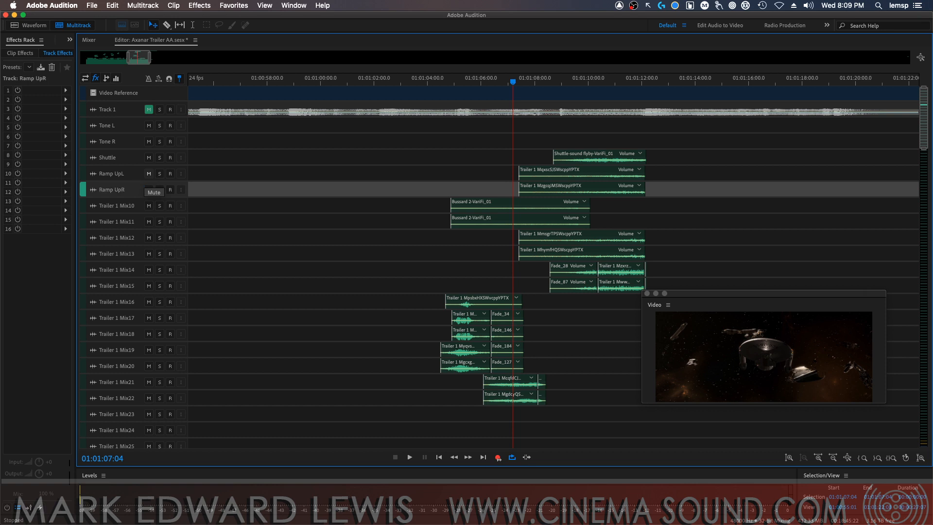
Audition the Trailer 1 Mix10 and Mix11 tracks in solo from 01:01:04:18, then clear both solos
{"action": "left_click", "coordinate": [127, 209]}
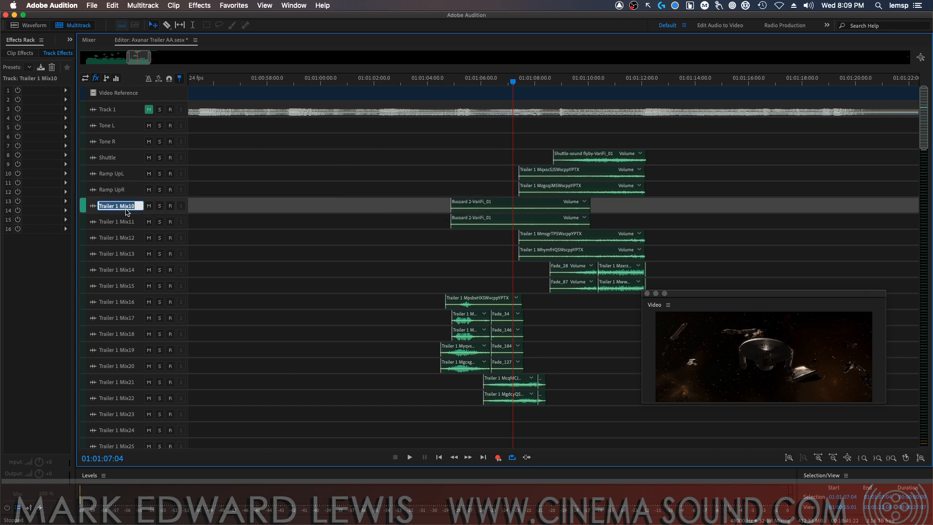
{"action": "left_click", "coordinate": [448, 80]}
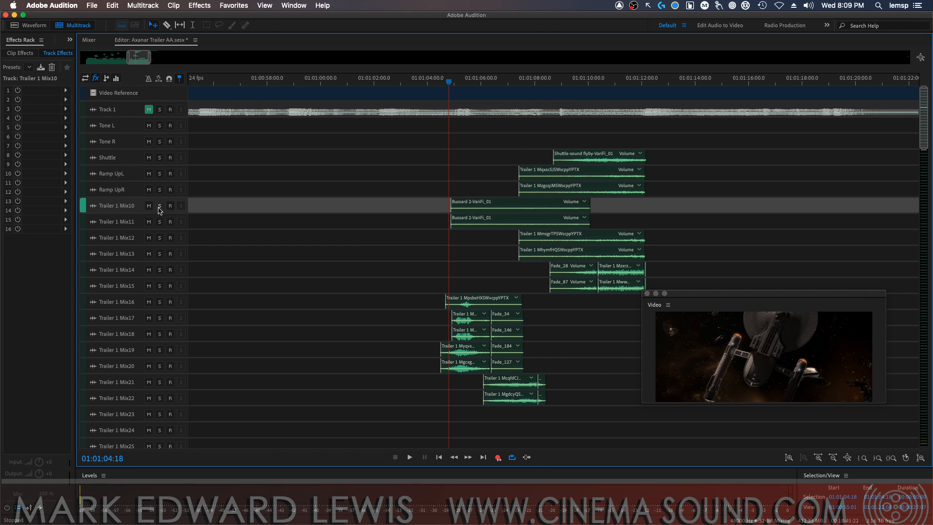
{"action": "left_click", "coordinate": [159, 206]}
{"action": "left_click", "coordinate": [159, 221]}
{"action": "key", "text": "space"}
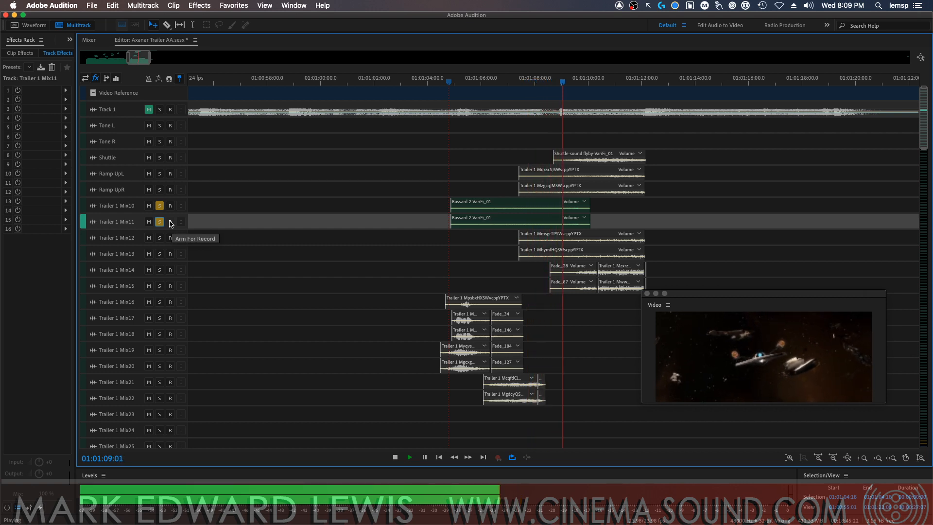
{"action": "key", "text": "space"}
{"action": "left_click", "coordinate": [160, 206]}
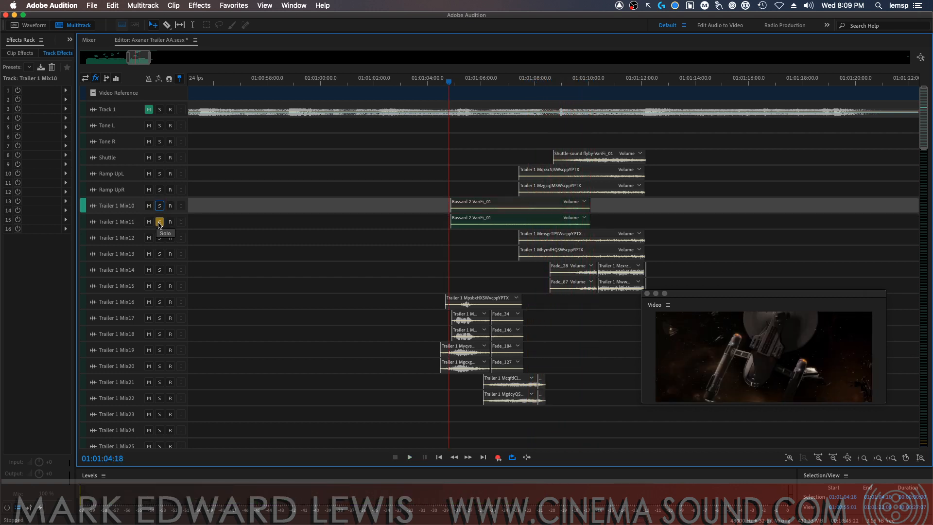
{"action": "left_click", "coordinate": [160, 222]}
Rename the tracks Trailer 1 Mix10 and Trailer 1 Mix11 as Bussard L and Bussard R
{"action": "double_click", "coordinate": [116, 206]}
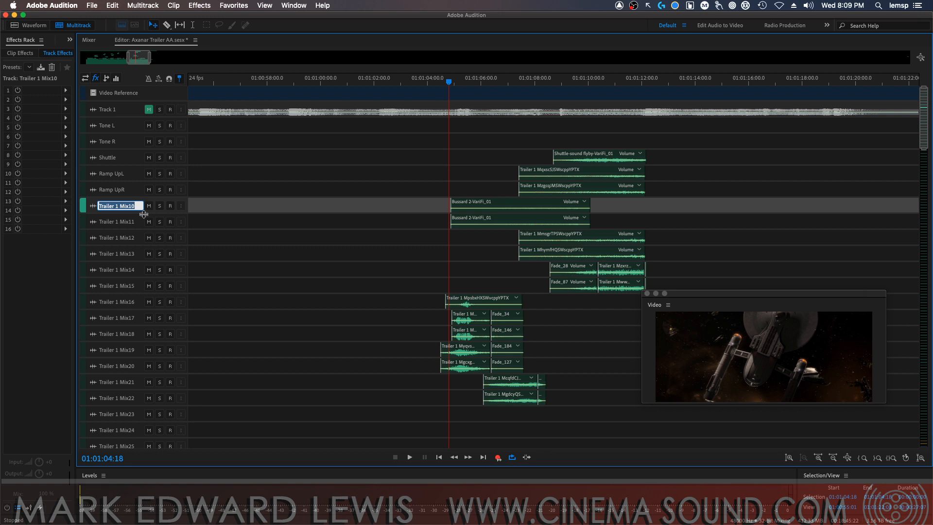
{"action": "type", "text": "Bussard L"}
{"action": "left_click", "coordinate": [130, 223]}
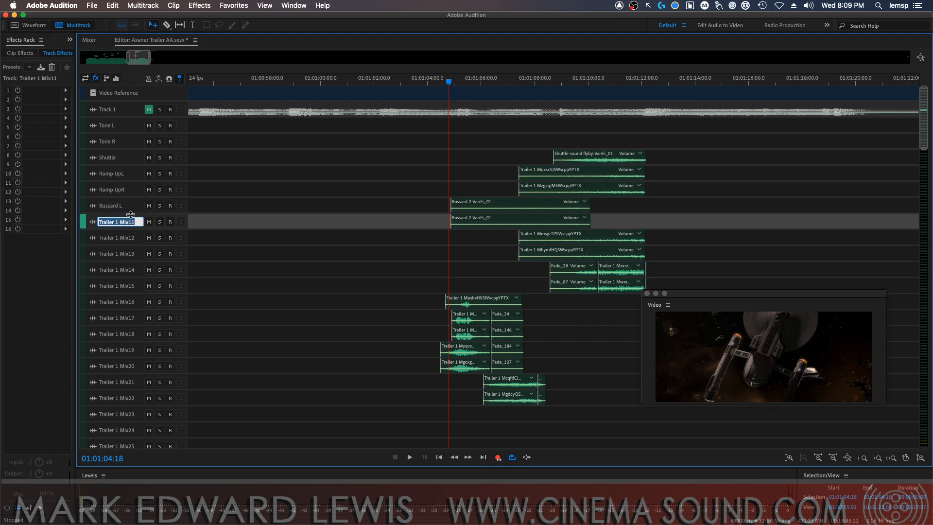
{"action": "type", "text": "Bussard R"}
{"action": "key", "text": "Return"}
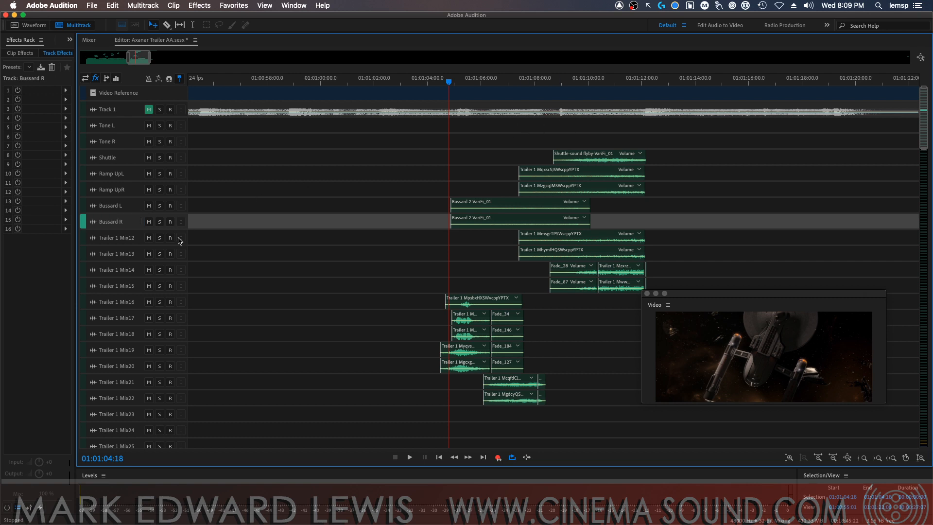
Audition the Trailer 1 Mix12 and Mix13 tracks in solo from 01:01:07:10, then clear both solos
{"action": "left_click", "coordinate": [160, 239]}
{"action": "left_click", "coordinate": [164, 257]}
{"action": "left_click", "coordinate": [519, 79]}
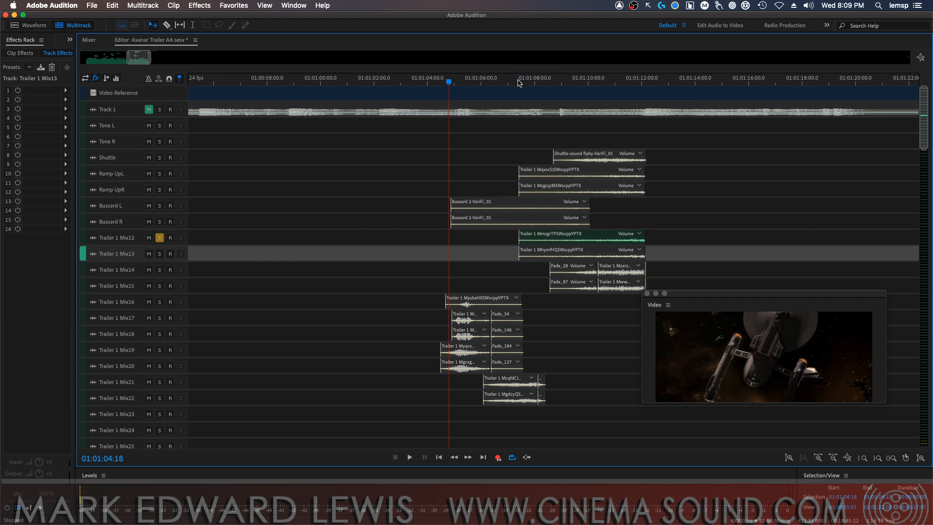
{"action": "left_click", "coordinate": [159, 253]}
{"action": "key", "text": "space"}
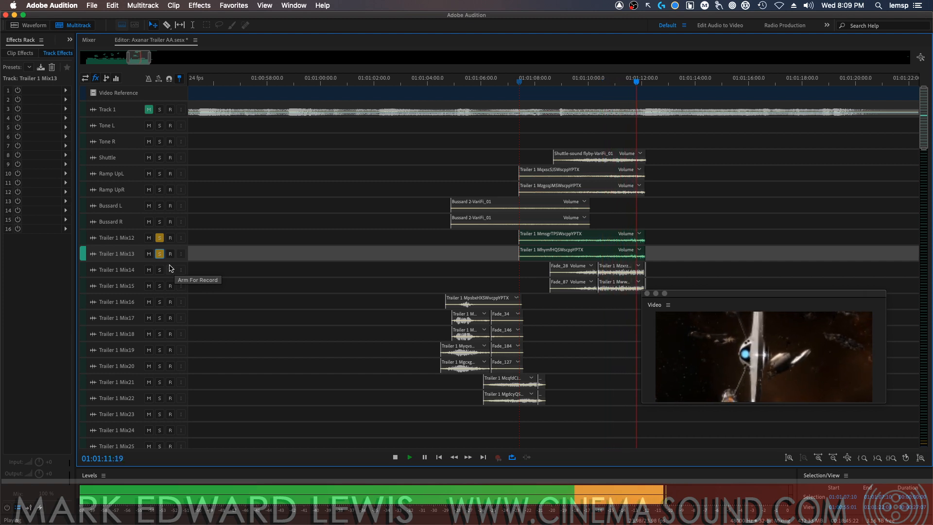
{"action": "key", "text": "space"}
{"action": "left_click", "coordinate": [159, 238]}
{"action": "left_click", "coordinate": [159, 254]}
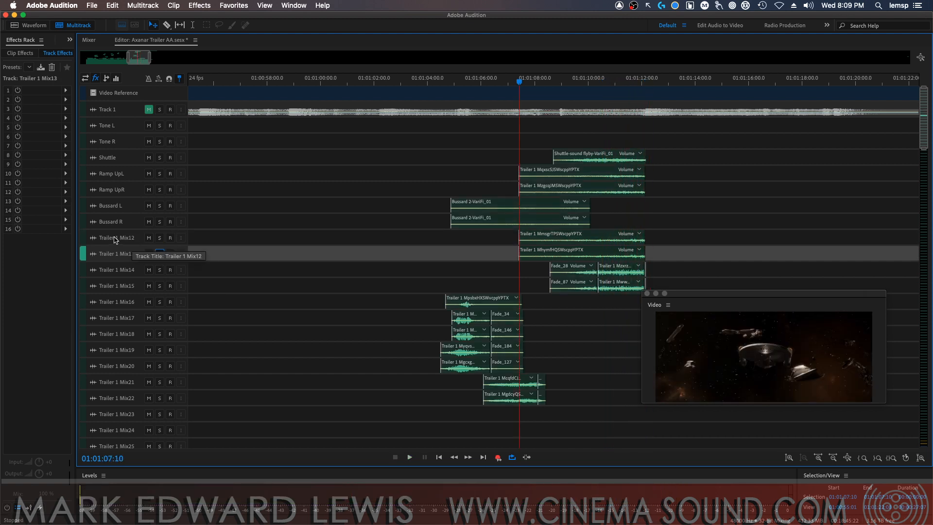
Rename the tracks Trailer 1 Mix12 and Trailer 1 Mix13 as Sweep L and Sweep R
{"action": "left_click", "coordinate": [132, 241]}
{"action": "type", "text": "Sweep L"}
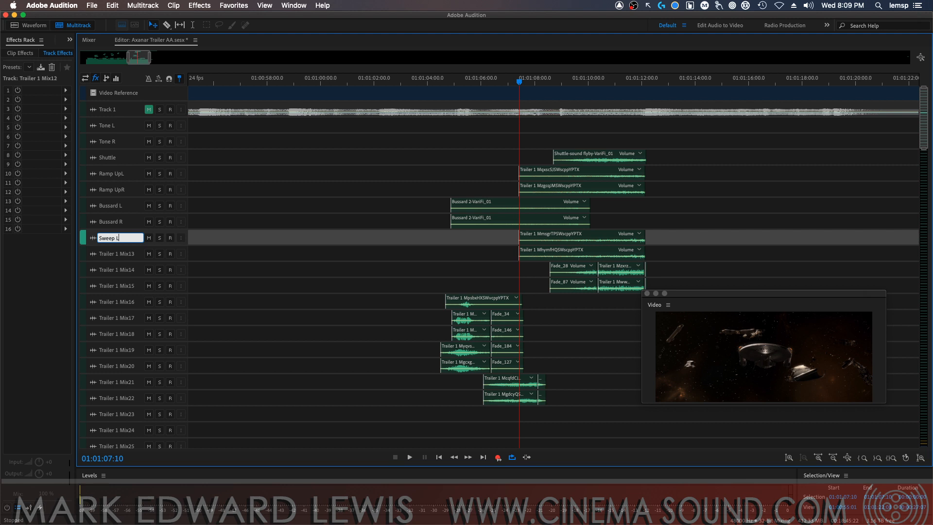
{"action": "key", "text": "Return"}
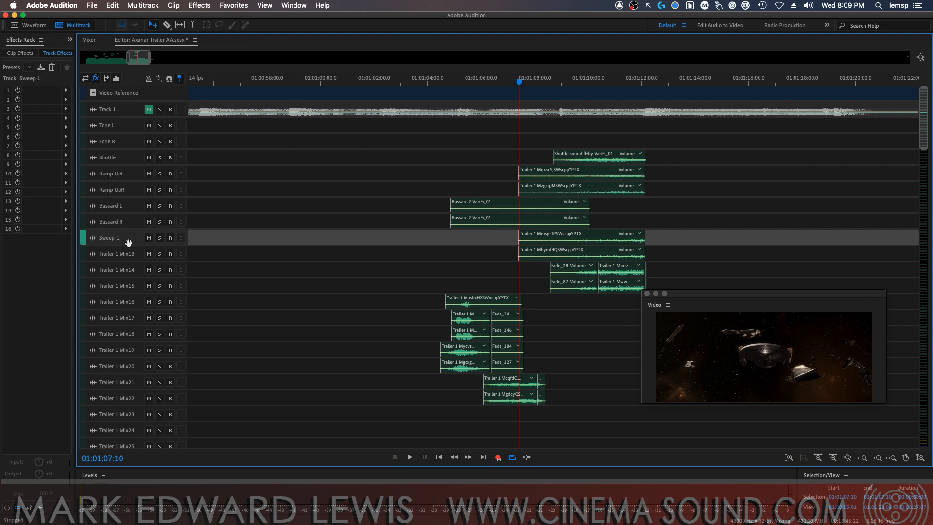
{"action": "left_click", "coordinate": [123, 255]}
{"action": "type", "text": "Sweep R"}
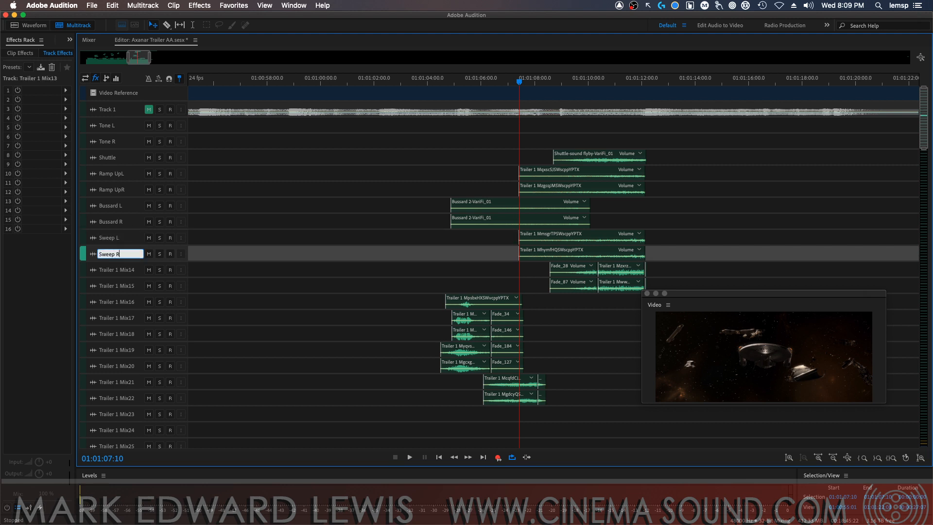
{"action": "key", "text": "Return"}
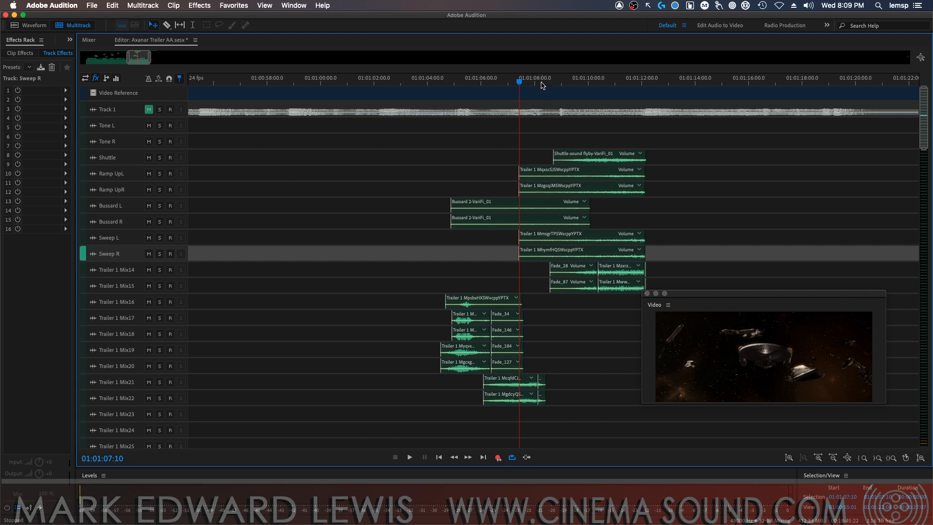
Audition the Trailer 1 Mix14 and Mix15 tracks in solo from 01:01:08:09, then clear both solos
{"action": "left_click", "coordinate": [545, 80]}
{"action": "left_click", "coordinate": [160, 270]}
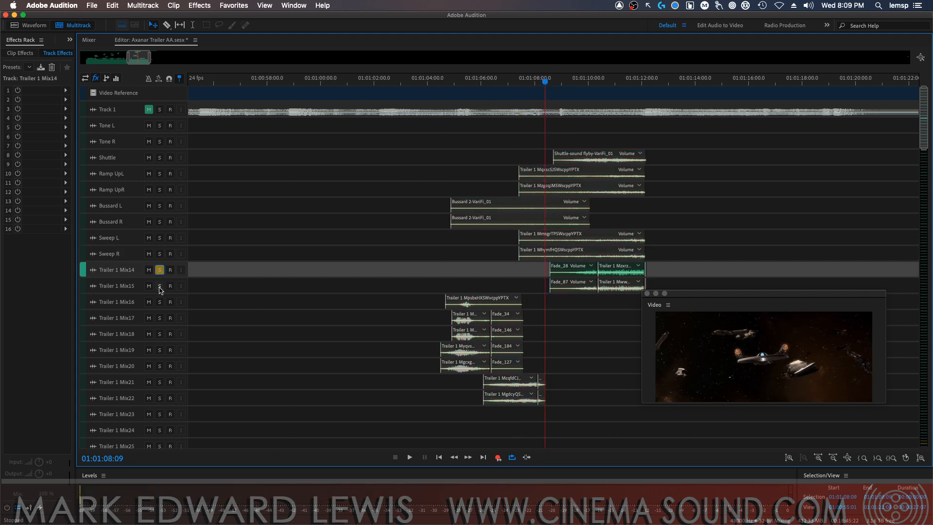
{"action": "left_click", "coordinate": [159, 286]}
{"action": "key", "text": "space"}
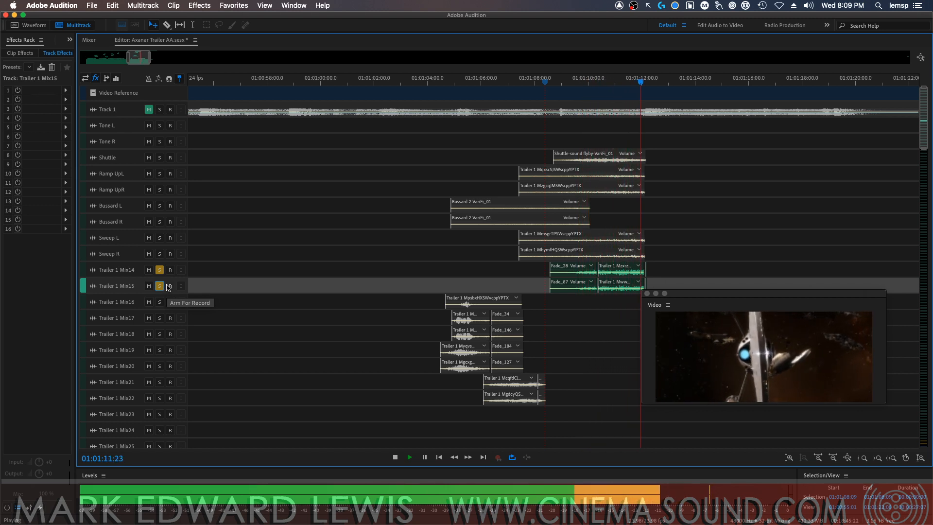
{"action": "key", "text": "space"}
{"action": "left_click", "coordinate": [160, 286]}
{"action": "left_click", "coordinate": [160, 270]}
Rename the tracks Trailer 1 Mix14 and Trailer 1 Mix15 as Shuttle Impuls L and Shuttle Impuls R
{"action": "double_click", "coordinate": [117, 269]}
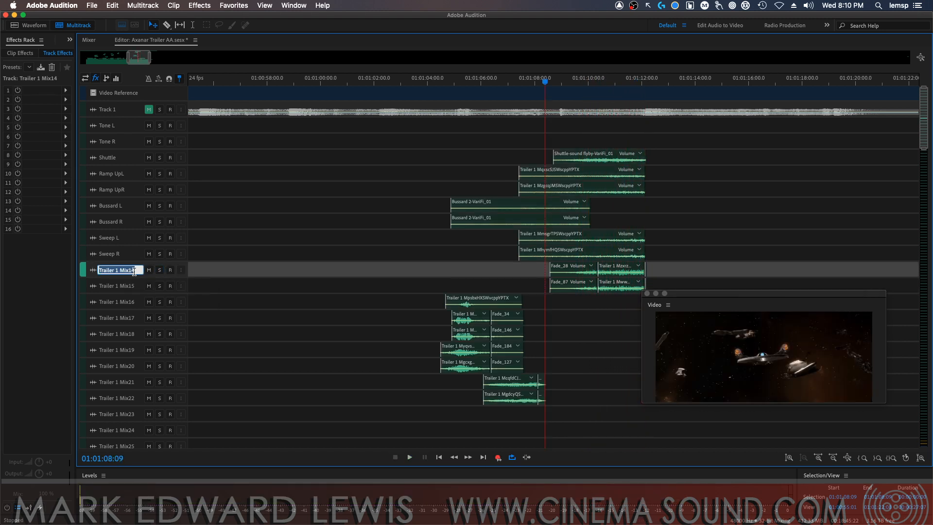
{"action": "type", "text": "Shuttle"}
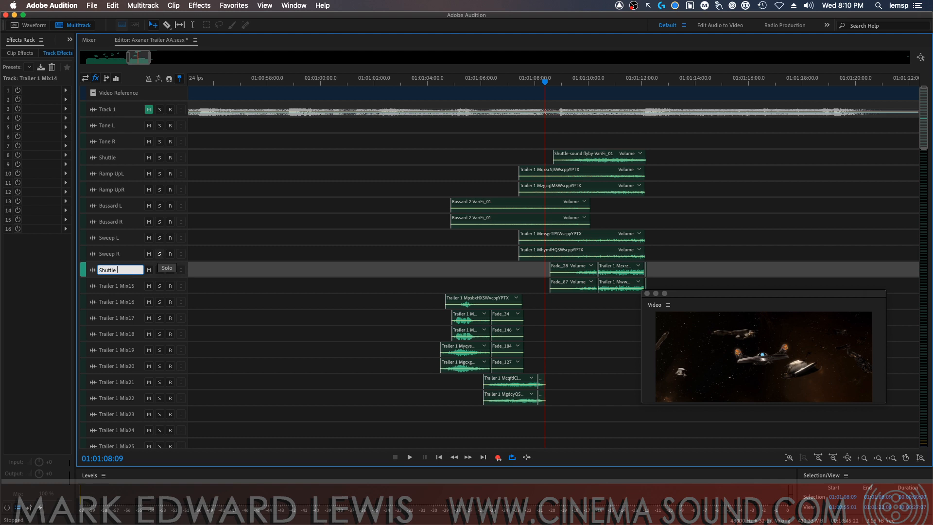
{"action": "type", "text": " Impuls L"}
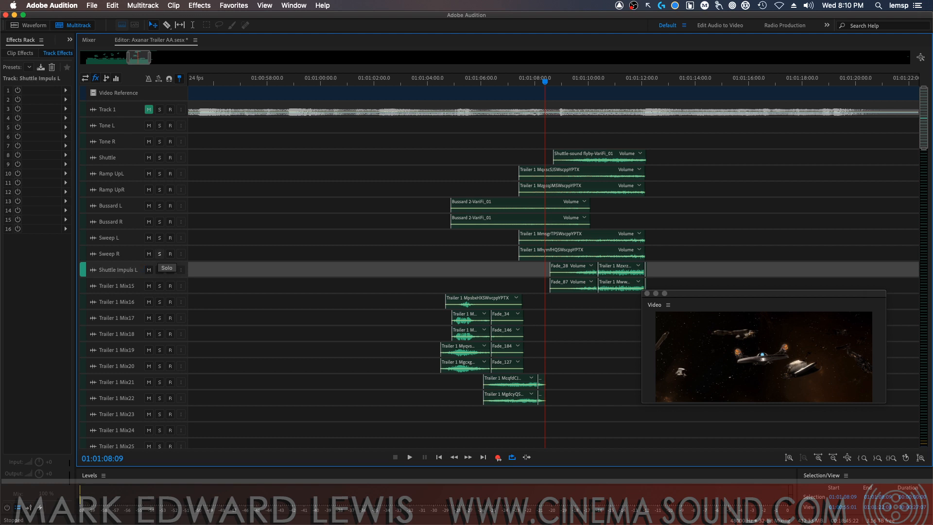
{"action": "key", "text": "Tab"}
{"action": "type", "text": "Shut"}
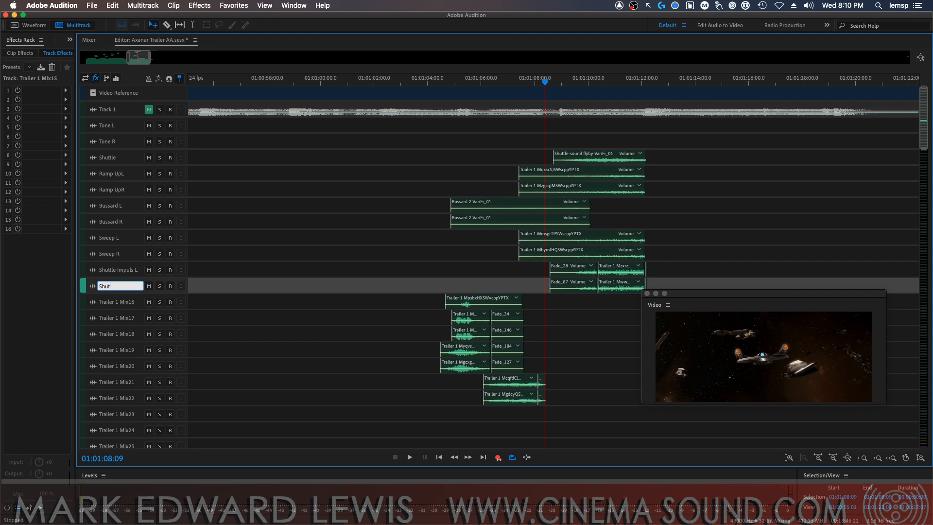
{"action": "type", "text": "tle Impuls R"}
{"action": "key", "text": "Return"}
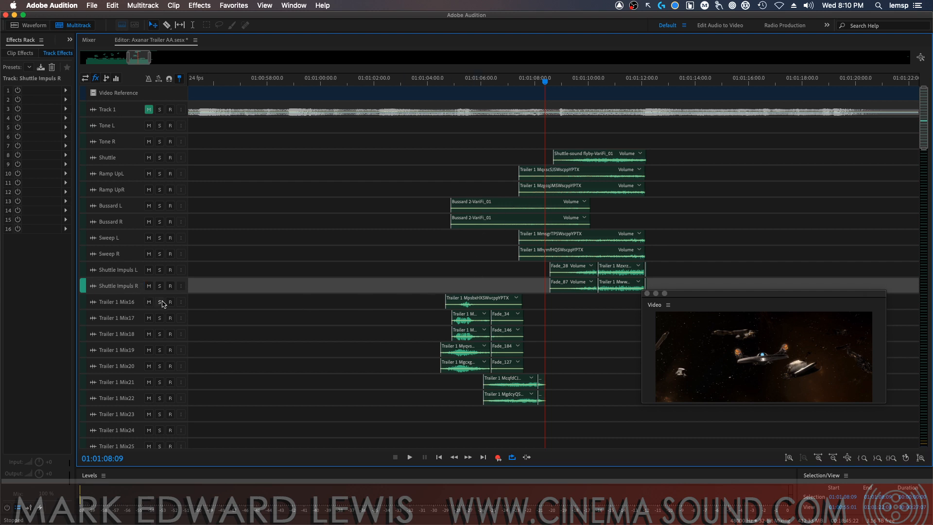
Audition the Trailer 1 Mix16 track in solo from 01:01:04:12, then rename it Thump and clear its solo
{"action": "left_click", "coordinate": [160, 302]}
{"action": "left_click", "coordinate": [442, 83]}
{"action": "key", "text": "space"}
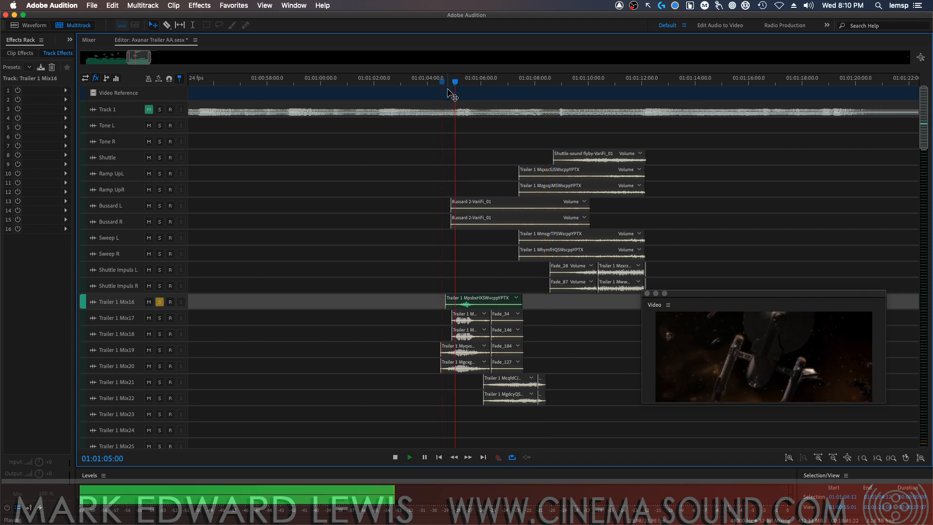
{"action": "key", "text": "space"}
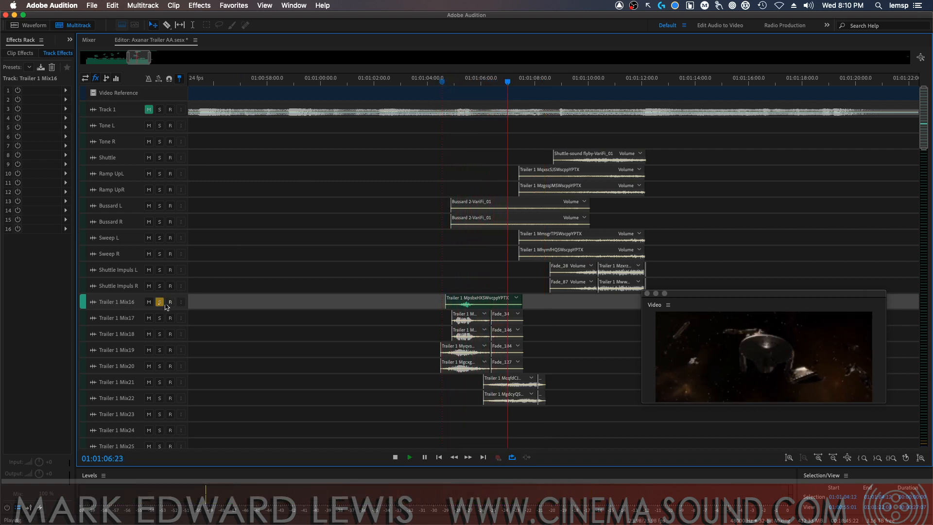
{"action": "double_click", "coordinate": [117, 301]}
{"action": "type", "text": "Thump"}
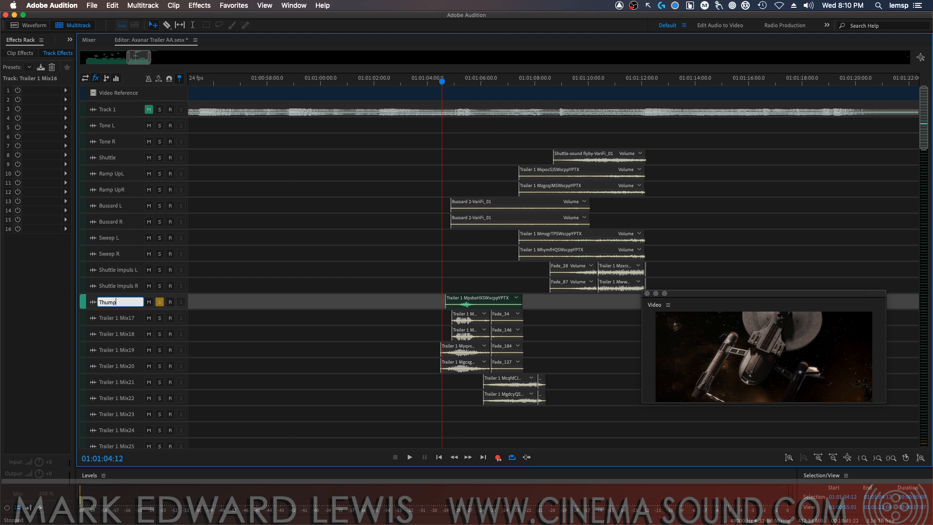
{"action": "key", "text": "Return"}
Audition the Trailer 1 Mix17 and Mix18 tracks in solo from 01:01:04:12, then clear both solos
{"action": "left_click", "coordinate": [159, 318]}
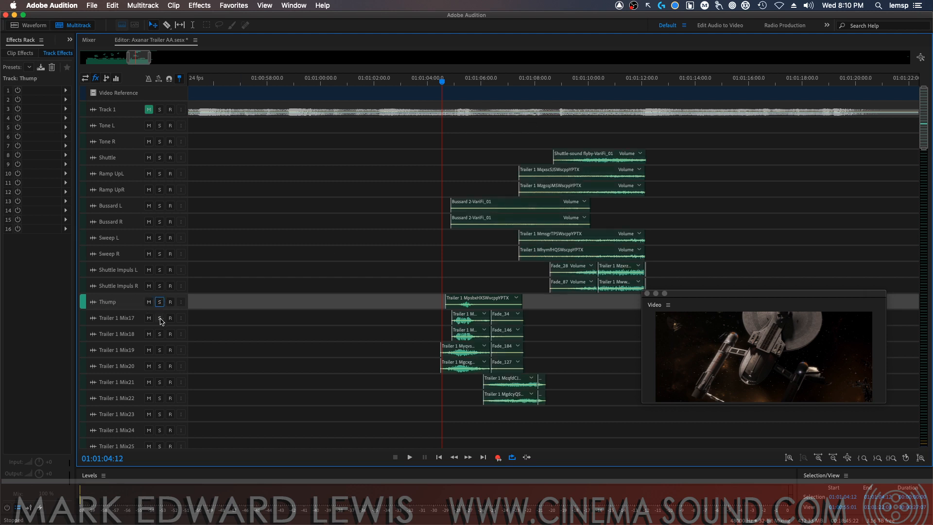
{"action": "left_click", "coordinate": [159, 333], "text": "super"}
{"action": "key", "text": "space"}
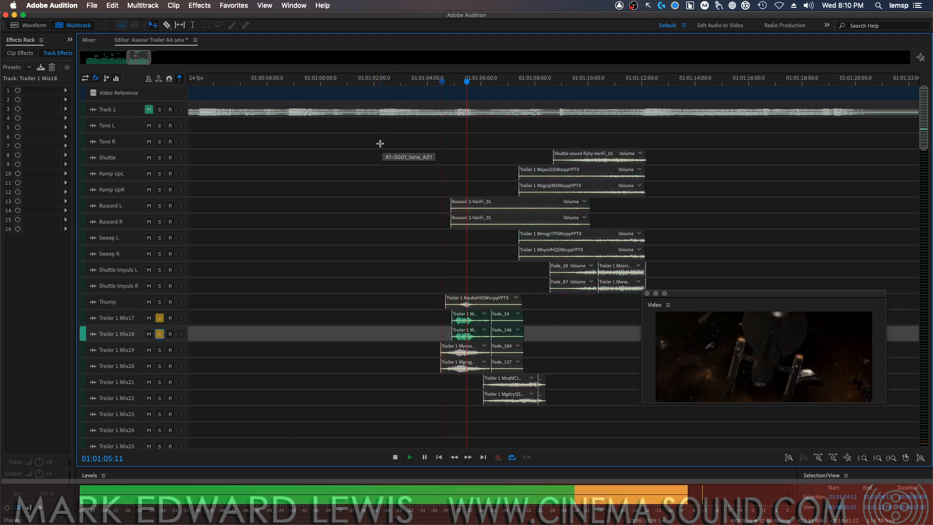
{"action": "key", "text": "space"}
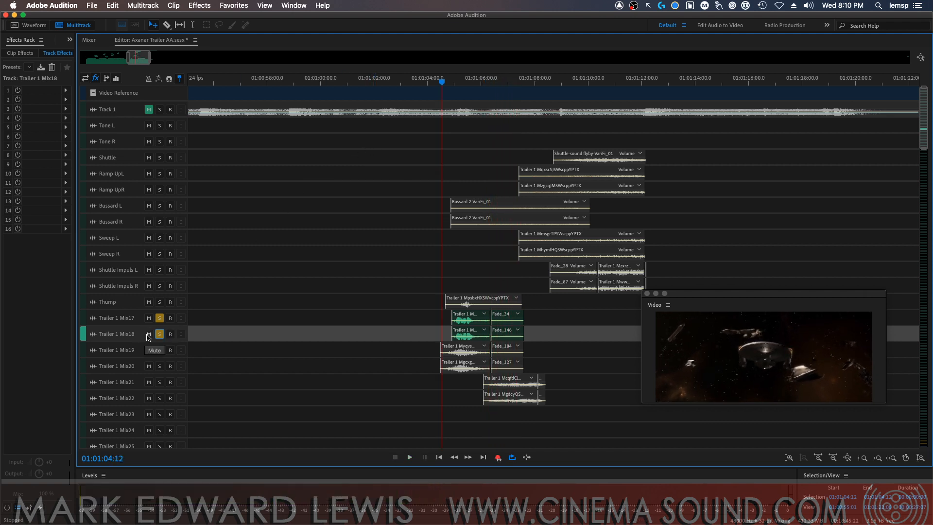
{"action": "left_click", "coordinate": [160, 318]}
{"action": "left_click", "coordinate": [159, 333]}
Rename the tracks Trailer 1 Mix17 and Trailer 1 Mix18 as Deep Whoosh L and Deep Whoosh R
{"action": "left_click", "coordinate": [118, 317]}
{"action": "type", "text": "De"}
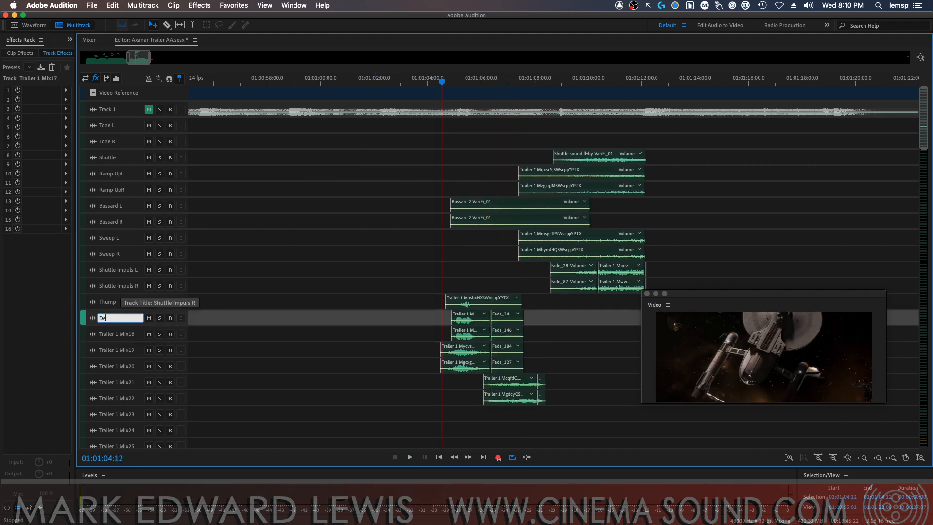
{"action": "type", "text": "ep Whoosh L"}
{"action": "key", "text": "Return"}
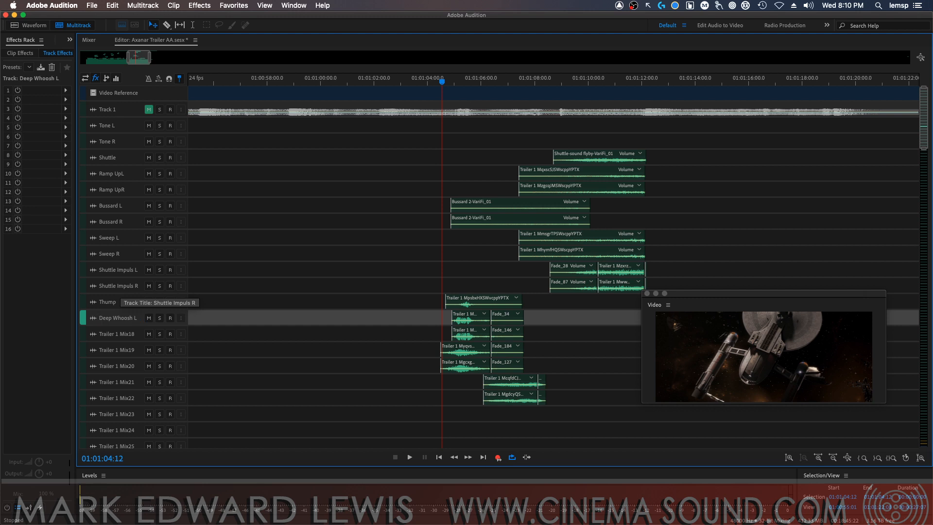
{"action": "left_click", "coordinate": [125, 333]}
{"action": "left_click", "coordinate": [125, 334]}
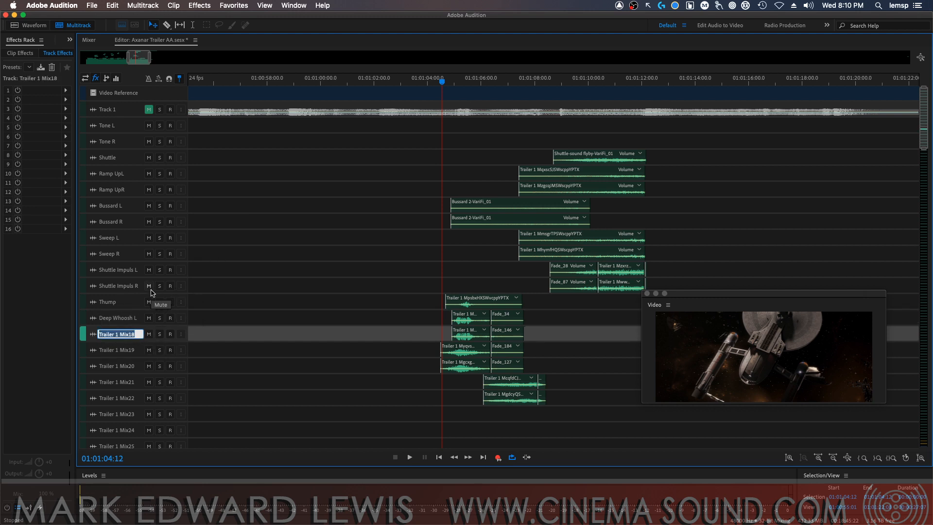
{"action": "type", "text": "Deep Whoosh R"}
{"action": "key", "text": "Return"}
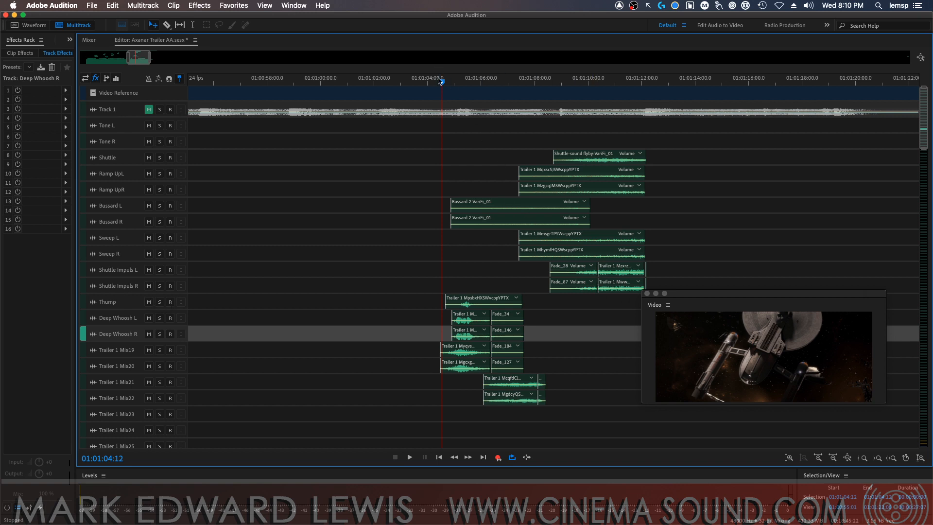
Audition the Trailer 1 Mix19 and Mix20 tracks in solo from 01:01:04:11, then clear both solos
{"action": "left_click", "coordinate": [439, 81]}
{"action": "left_click", "coordinate": [160, 350]}
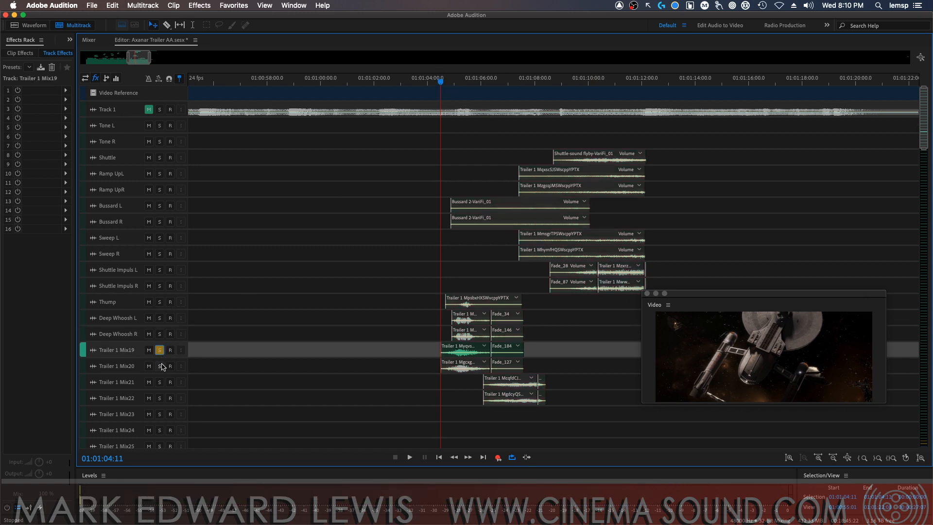
{"action": "left_click", "coordinate": [159, 366]}
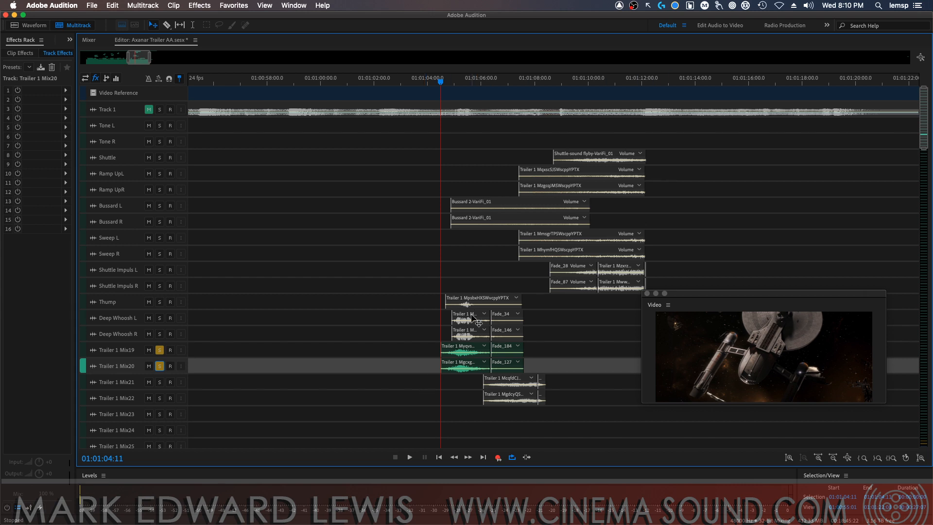
{"action": "key", "text": "space"}
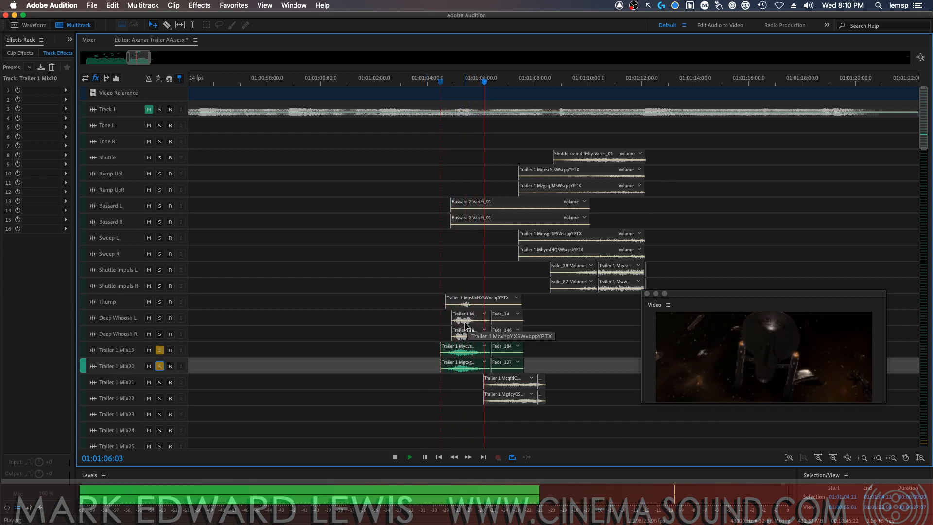
{"action": "key", "text": "space"}
{"action": "left_click", "coordinate": [160, 350]}
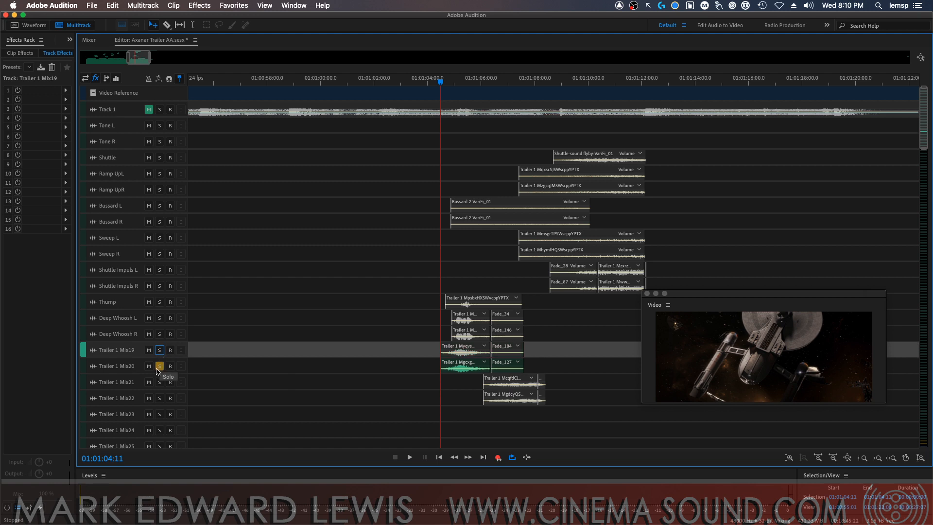
Rename the tracks Trailer 1 Mix19 and Trailer 1 Mix20 as Hull Whoosh L and Hull Whoosh R
{"action": "double_click", "coordinate": [116, 349]}
{"action": "type", "text": "Hul"}
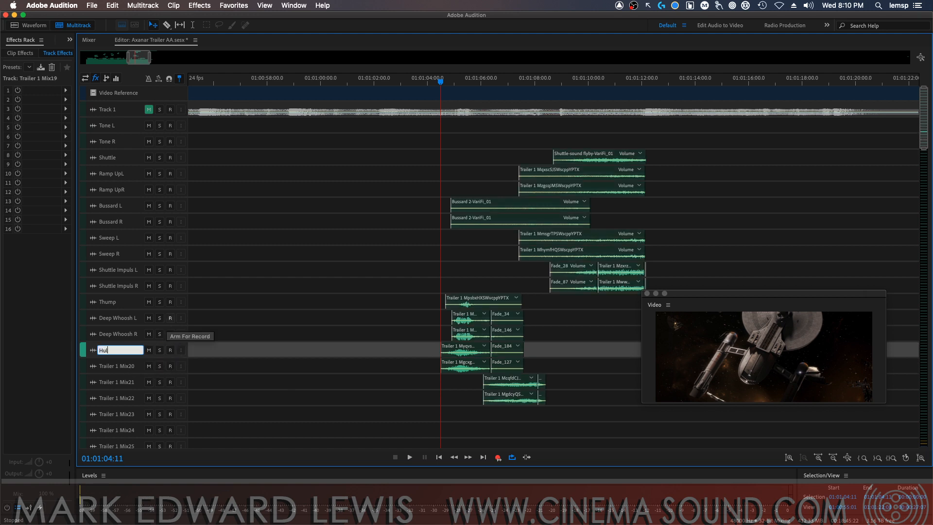
{"action": "type", "text": "l Whoosh L"}
{"action": "key", "text": "Return"}
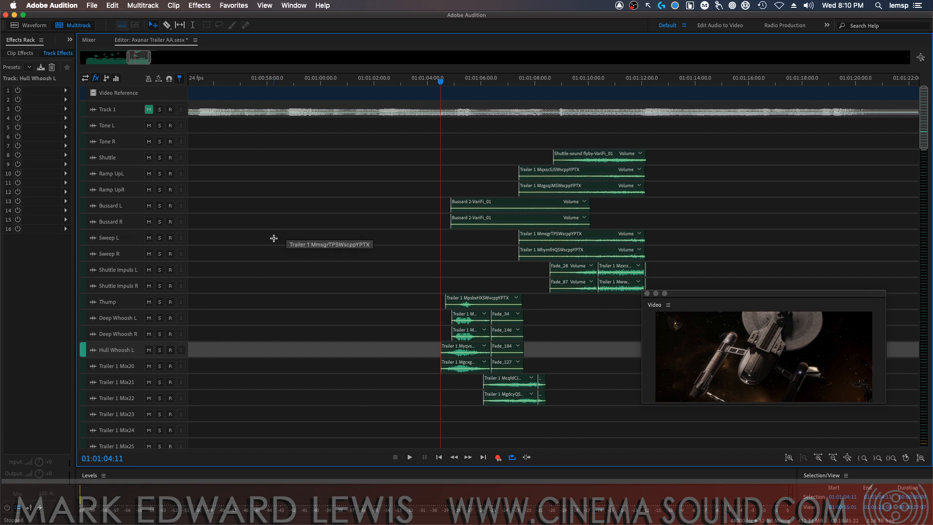
{"action": "double_click", "coordinate": [124, 366]}
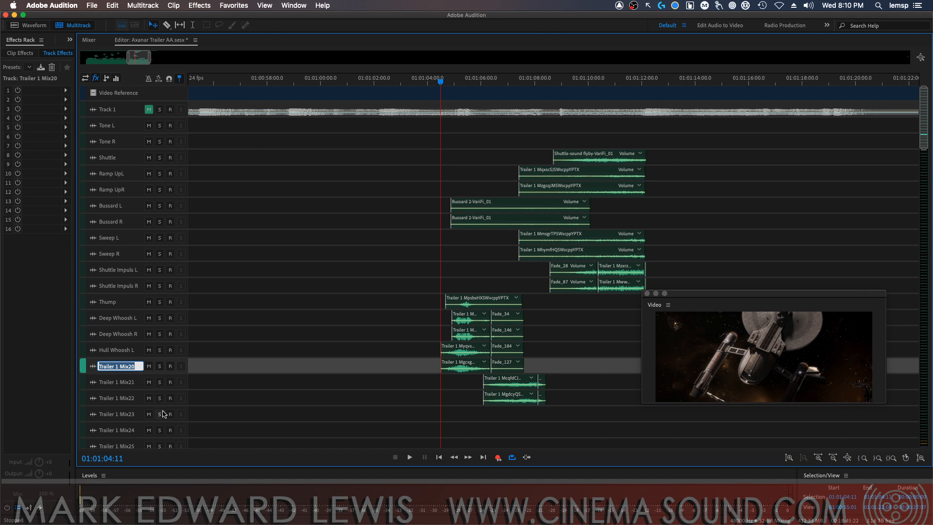
{"action": "type", "text": "Hull Wh"}
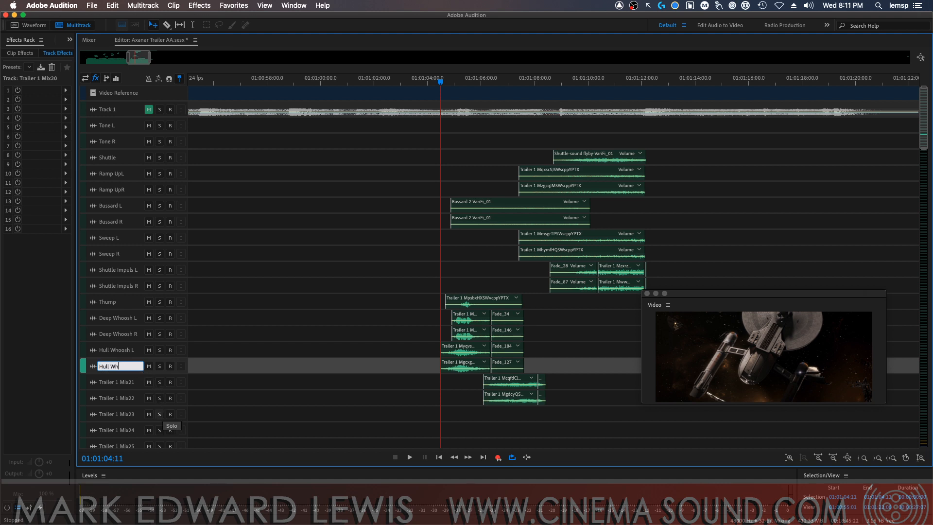
{"action": "type", "text": "oosh R"}
{"action": "key", "text": "Return"}
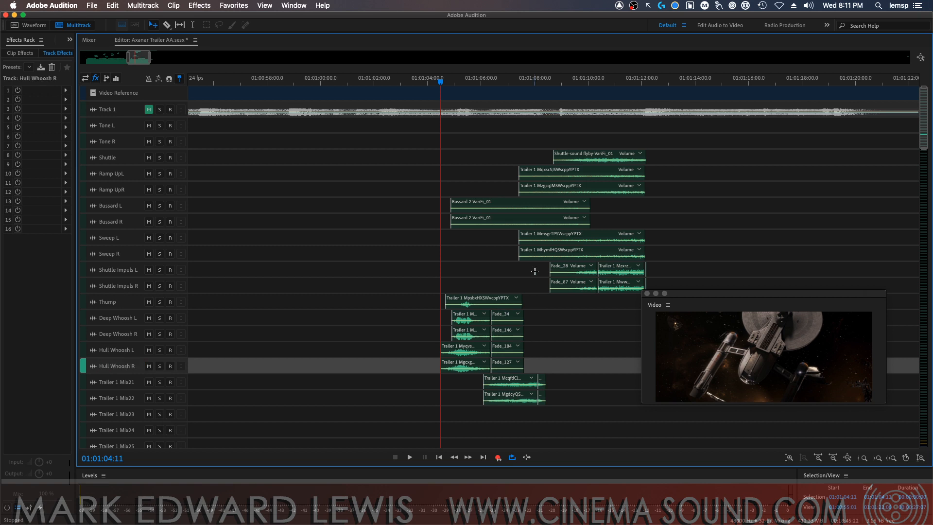
Audition the Trailer 1 Mix21 and Mix22 tracks in solo from 01:01:05:10, then clear both solos
{"action": "left_click", "coordinate": [466, 86]}
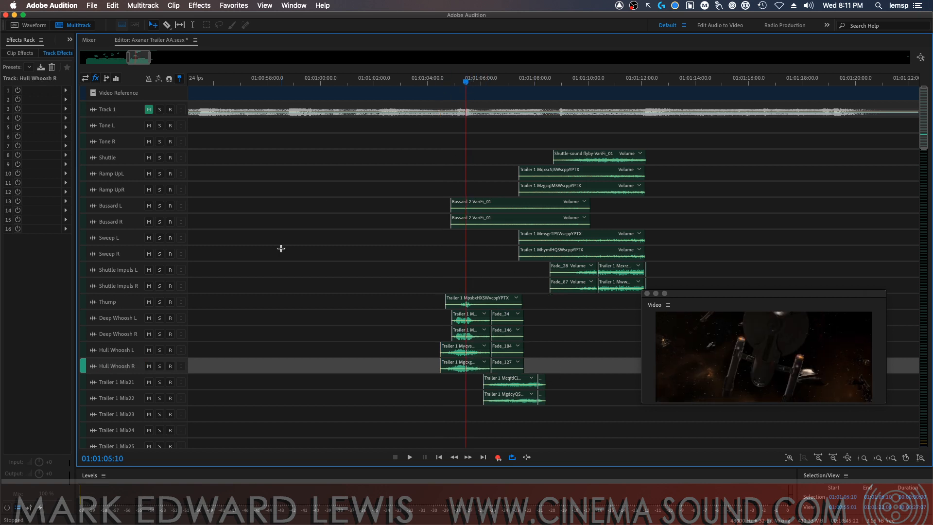
{"action": "left_click", "coordinate": [159, 382]}
{"action": "left_click", "coordinate": [160, 397]}
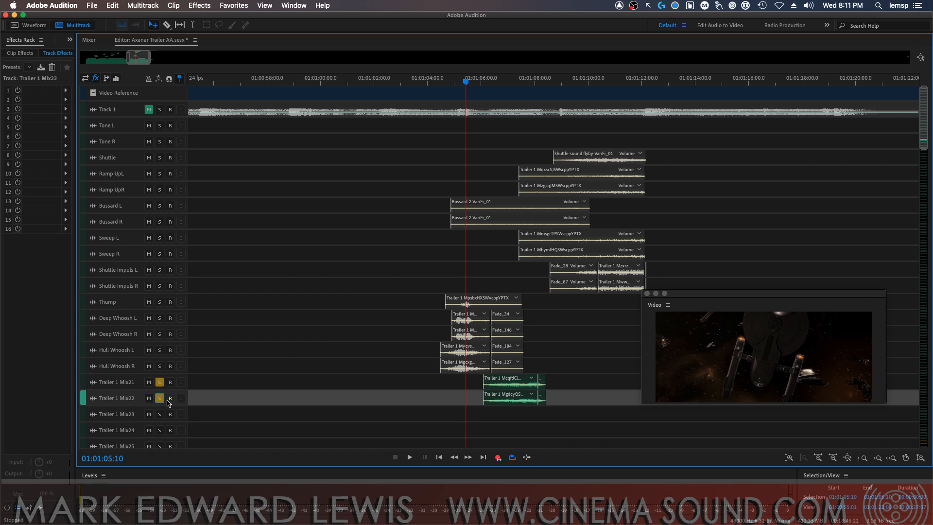
{"action": "key", "text": "space"}
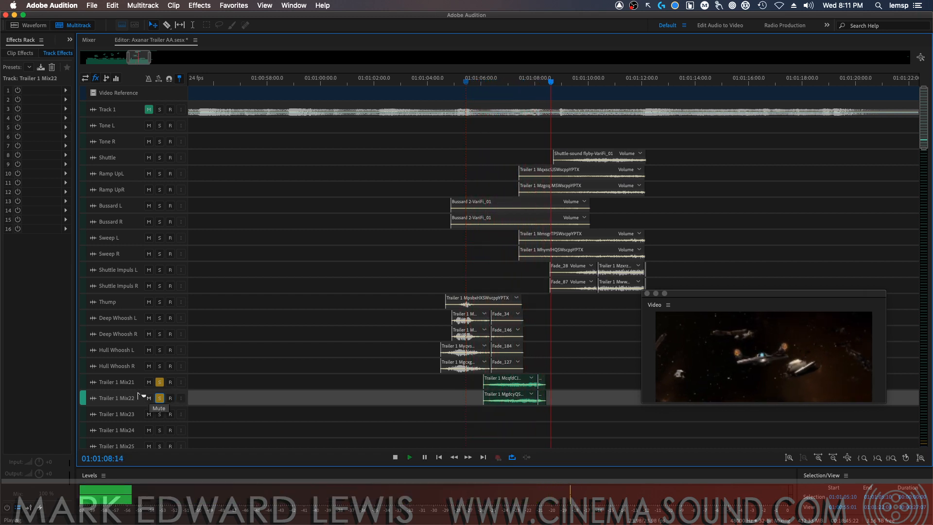
{"action": "key", "text": "space"}
{"action": "left_click", "coordinate": [159, 382]}
{"action": "left_click", "coordinate": [160, 399]}
Rename the tracks Trailer 1 Mix21 and Trailer 1 Mix22 as Engine Noise L and Engine Noise R
{"action": "left_click", "coordinate": [120, 383]}
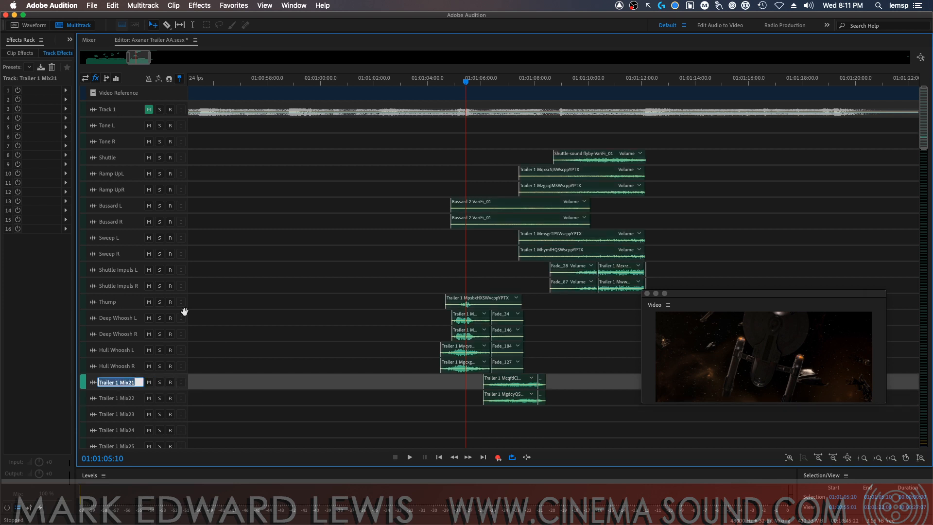
{"action": "type", "text": "Engine Noise L"}
{"action": "key", "text": "Return"}
{"action": "left_click", "coordinate": [128, 399]}
{"action": "type", "text": "Eni"}
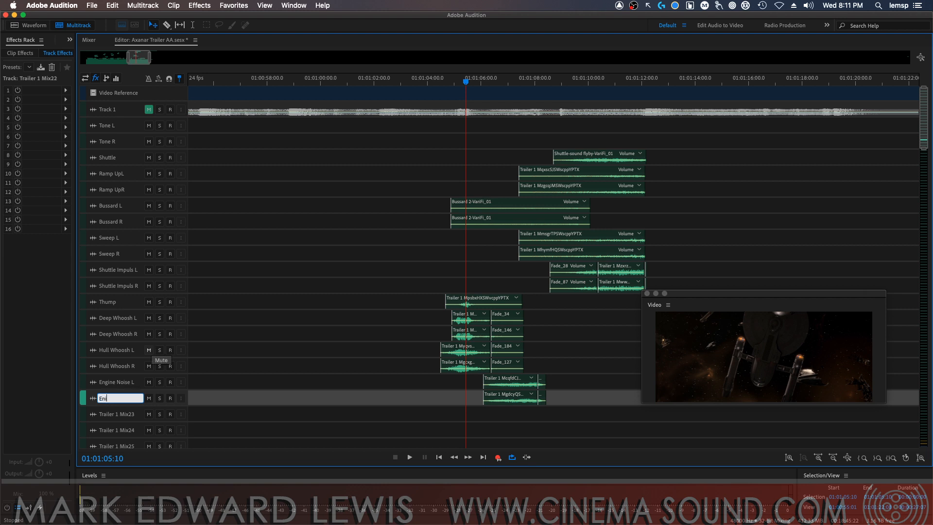
{"action": "type", "text": "gne Noise R"}
{"action": "key", "text": "Return"}
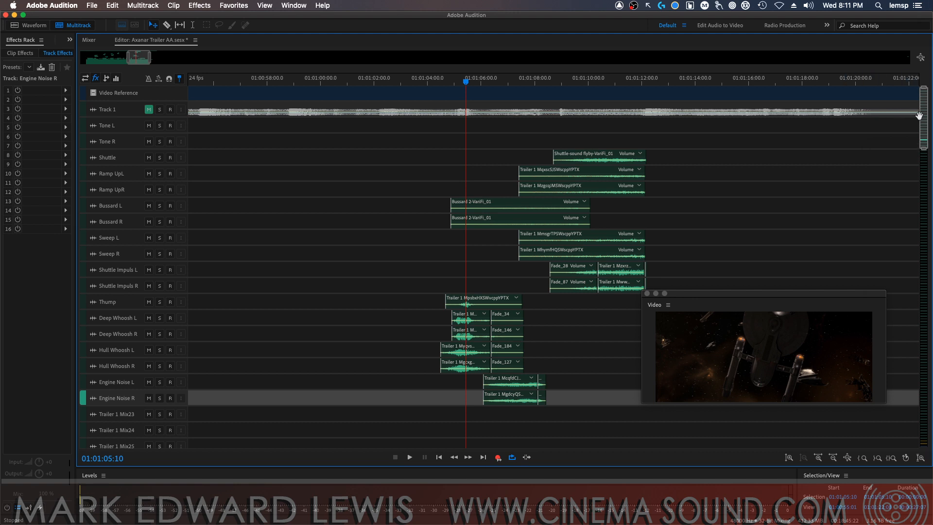
Move the floating Video window clear of the multitrack editor's track area
{"action": "left_click_drag", "start_coordinate": [923, 118], "coordinate": [912, 170]}
{"action": "left_click_drag", "start_coordinate": [724, 293], "coordinate": [932, 292]}
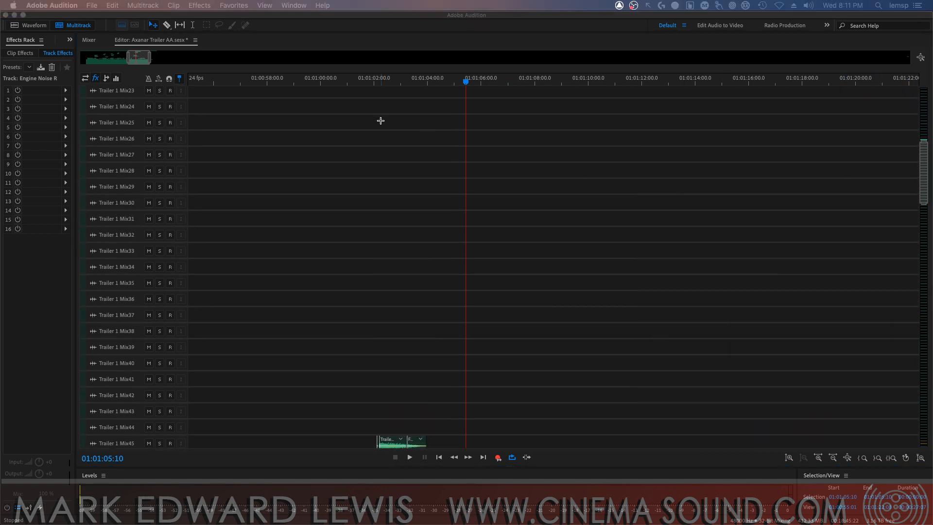
{"action": "left_click_drag", "start_coordinate": [150, 57], "coordinate": [515, 57]}
{"action": "left_click_drag", "start_coordinate": [486, 86], "coordinate": [148, 75]}
{"action": "left_click_drag", "start_coordinate": [924, 173], "coordinate": [924, 156]}
Delete the tracks Trailer 1 Mix23 through Trailer 1 Mix36 below the Engine Noise tracks
{"action": "left_click", "coordinate": [133, 185]}
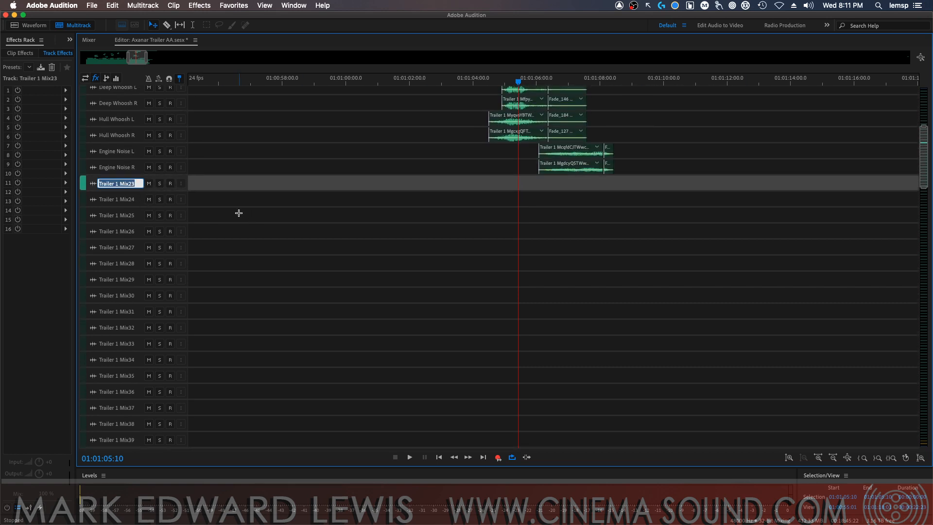
{"action": "key", "text": "Escape"}
{"action": "key", "text": "alt+super+BackSpace"}
{"action": "key", "text": "alt+super+BackSpace"}
{"action": "key", "text": "alt+super+BackSpace"}
{"action": "key", "text": "alt+super+BackSpace"}
{"action": "key", "text": "alt+super+BackSpace"}
{"action": "key", "text": "alt+super+BackSpace"}
{"action": "key", "text": "alt+super+BackSpace"}
{"action": "key", "text": "alt+super+BackSpace"}
{"action": "key", "text": "alt+super+BackSpace"}
{"action": "key", "text": "alt+super+BackSpace"}
{"action": "key", "text": "alt+super+BackSpace"}
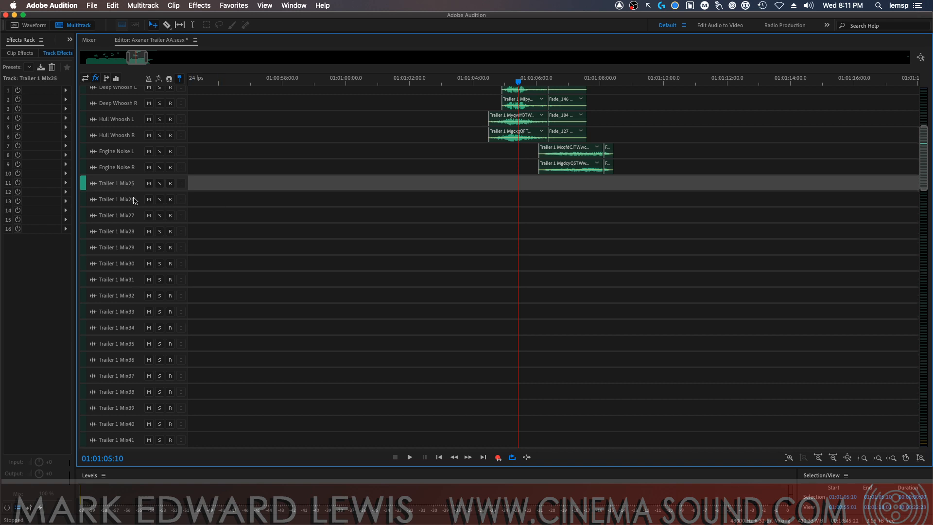
{"action": "key", "text": "alt+super+BackSpace"}
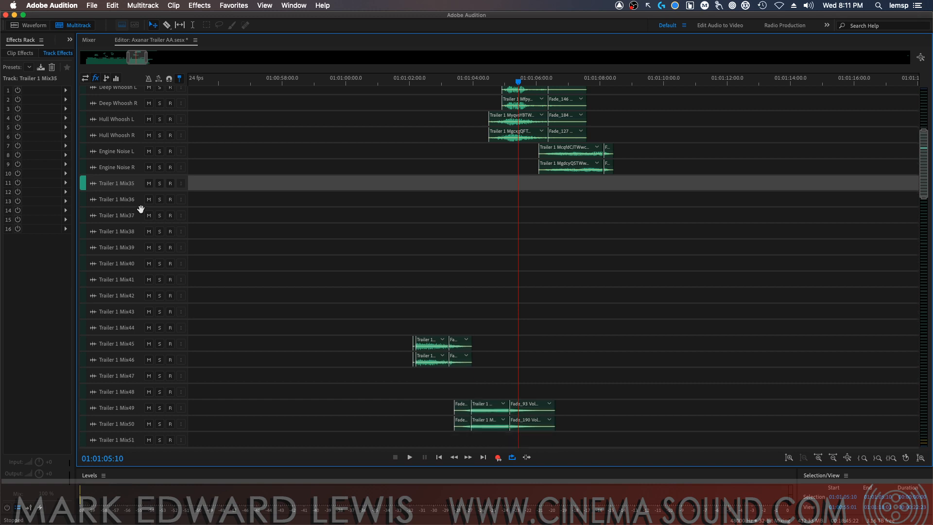
{"action": "key", "text": "alt+super+BackSpace"}
{"action": "key", "text": "alt+super+BackSpace"}
Examine the remaining Trailer 1 Mix tracks across the whole session timeline for clips at other times
{"action": "key", "text": "minus"}
{"action": "key", "text": "minus"}
{"action": "key", "text": "minus"}
{"action": "key", "text": "minus"}
{"action": "key", "text": "minus"}
{"action": "key", "text": "minus"}
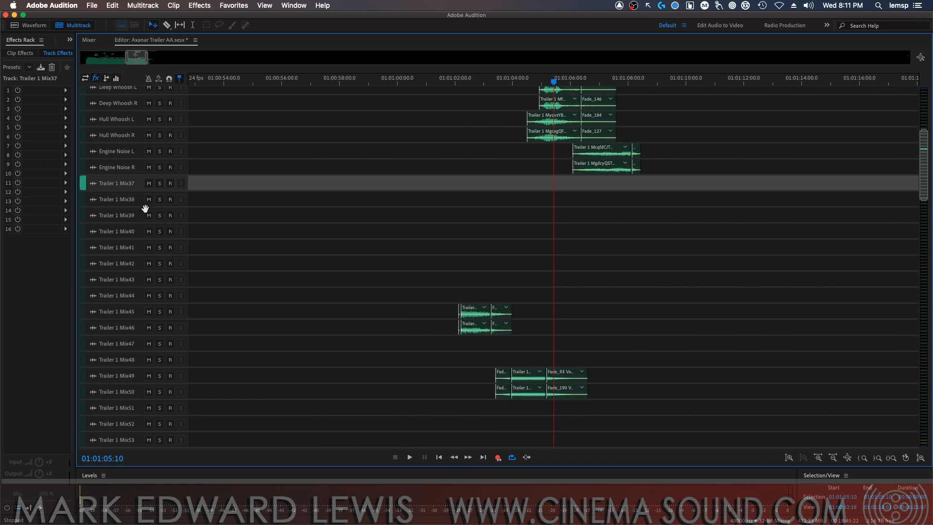
{"action": "key", "text": "minus"}
{"action": "key", "text": "minus"}
{"action": "key", "text": "minus"}
{"action": "key", "text": "minus"}
{"action": "key", "text": "minus"}
{"action": "key", "text": "minus"}
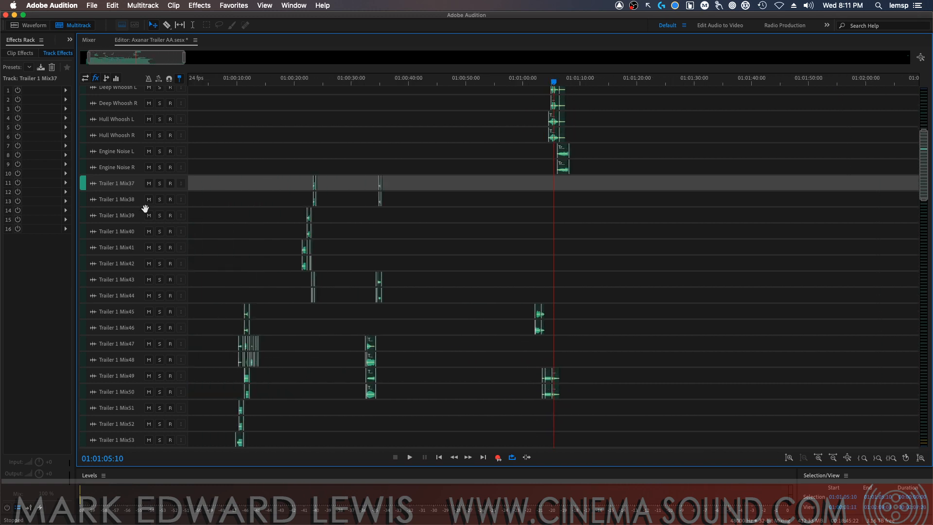
{"action": "key", "text": "equal"}
{"action": "key", "text": "equal"}
{"action": "key", "text": "equal"}
{"action": "key", "text": "equal"}
{"action": "key", "text": "equal"}
{"action": "key", "text": "equal"}
{"action": "key", "text": "equal"}
{"action": "key", "text": "minus"}
{"action": "key", "text": "minus"}
{"action": "key", "text": "minus"}
{"action": "key", "text": "minus"}
{"action": "key", "text": "minus"}
{"action": "key", "text": "minus"}
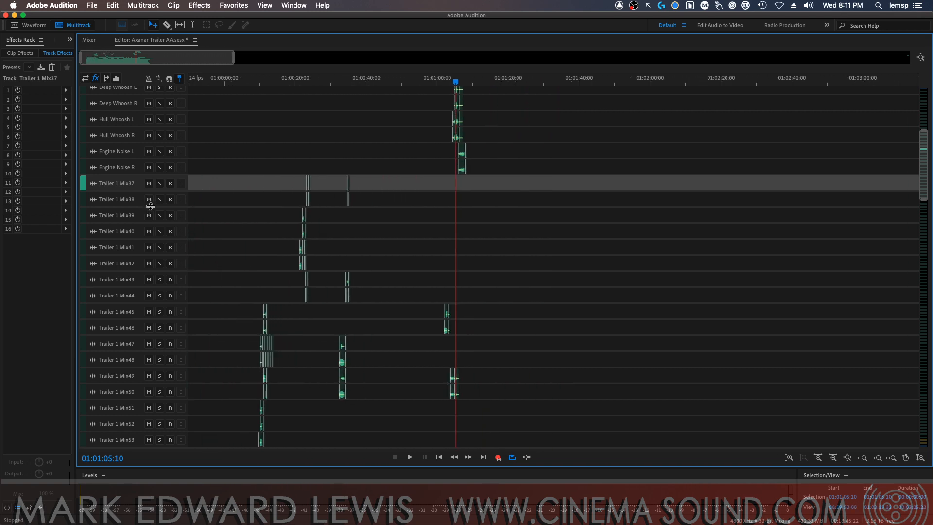
Undo the deletions of tracks Trailer 1 Mix23 through Mix36 and the two Engine Noise track renames
{"action": "key", "text": "super+z"}
{"action": "key", "text": "super+z"}
{"action": "key", "text": "super+z"}
{"action": "key", "text": "super+z"}
{"action": "key", "text": "super+z"}
{"action": "key", "text": "super+z"}
{"action": "key", "text": "super+z"}
{"action": "key", "text": "super+z"}
{"action": "key", "text": "super+z"}
{"action": "key", "text": "super+z"}
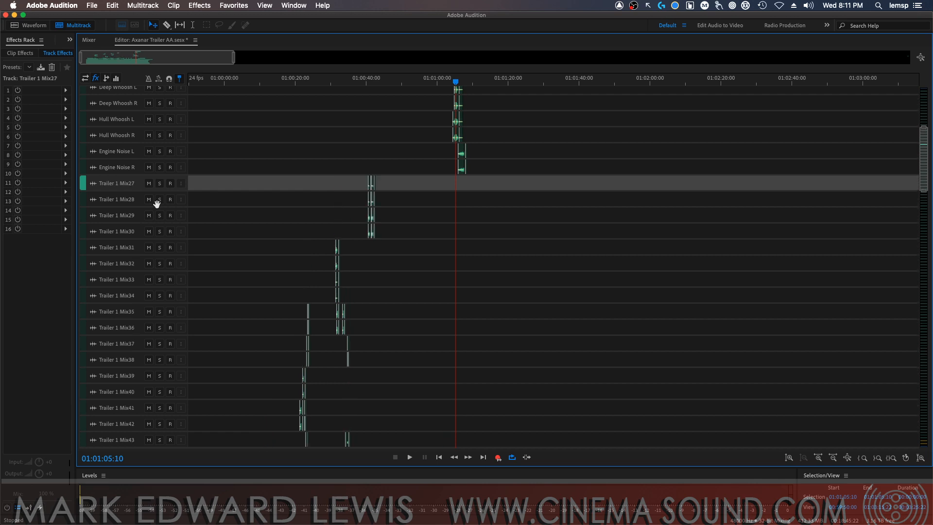
{"action": "key", "text": "super+z"}
{"action": "key", "text": "super+z"}
{"action": "key", "text": "super+z"}
{"action": "key", "text": "super+z"}
{"action": "key", "text": "super+z"}
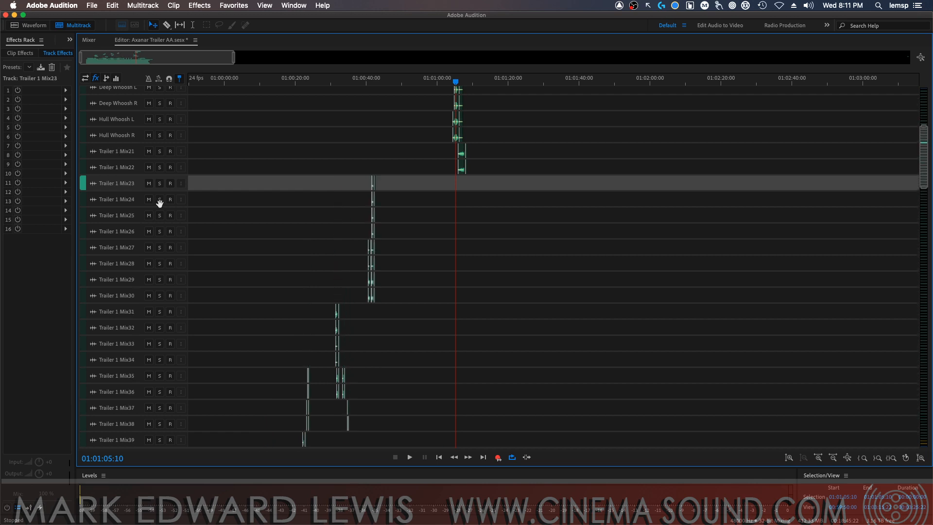
Zoom into the clips near 01:00:41 and audition Trailer 1 Mix23 in solo from 01:00:41:14
{"action": "left_click", "coordinate": [370, 81]}
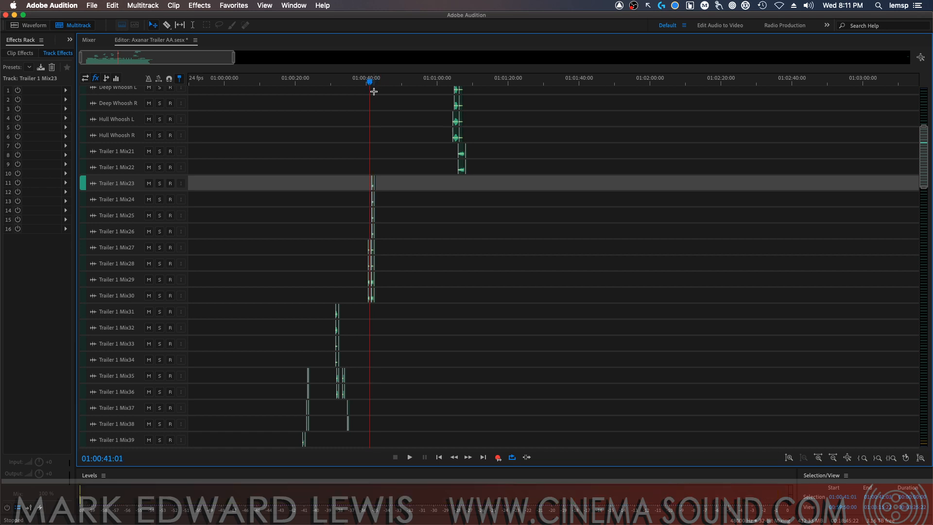
{"action": "key", "text": "equal"}
{"action": "key", "text": "equal"}
{"action": "key", "text": "equal"}
{"action": "key", "text": "equal"}
{"action": "key", "text": "equal"}
{"action": "key", "text": "equal"}
{"action": "key", "text": "equal"}
{"action": "key", "text": "equal"}
{"action": "key", "text": "equal"}
{"action": "key", "text": "equal"}
{"action": "key", "text": "equal"}
{"action": "key", "text": "equal"}
{"action": "key", "text": "equal"}
{"action": "key", "text": "equal"}
{"action": "key", "text": "equal"}
{"action": "key", "text": "equal"}
{"action": "key", "text": "equal"}
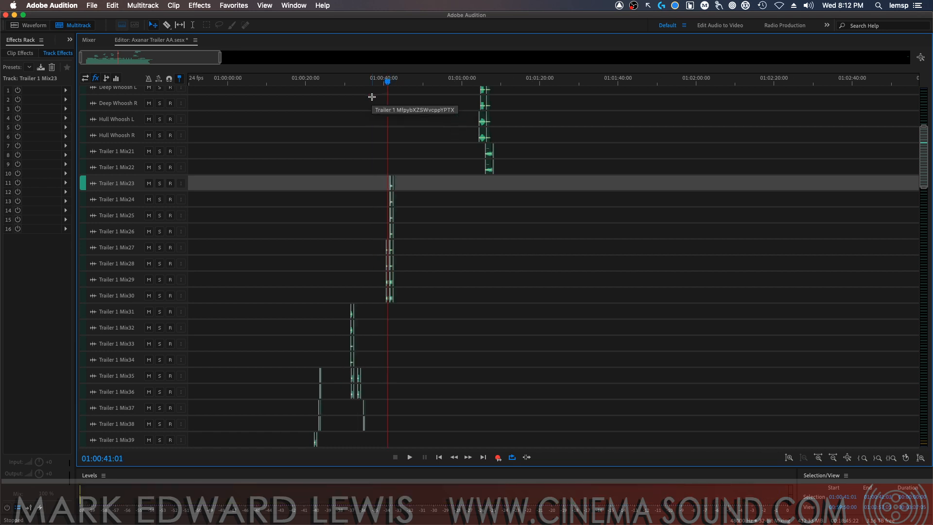
{"action": "key", "text": "equal"}
{"action": "key", "text": "equal"}
{"action": "key", "text": "equal"}
{"action": "key", "text": "equal"}
{"action": "key", "text": "equal"}
{"action": "key", "text": "equal"}
{"action": "key", "text": "equal"}
{"action": "key", "text": "equal"}
{"action": "key", "text": "equal"}
{"action": "key", "text": "equal"}
{"action": "key", "text": "equal"}
{"action": "key", "text": "equal"}
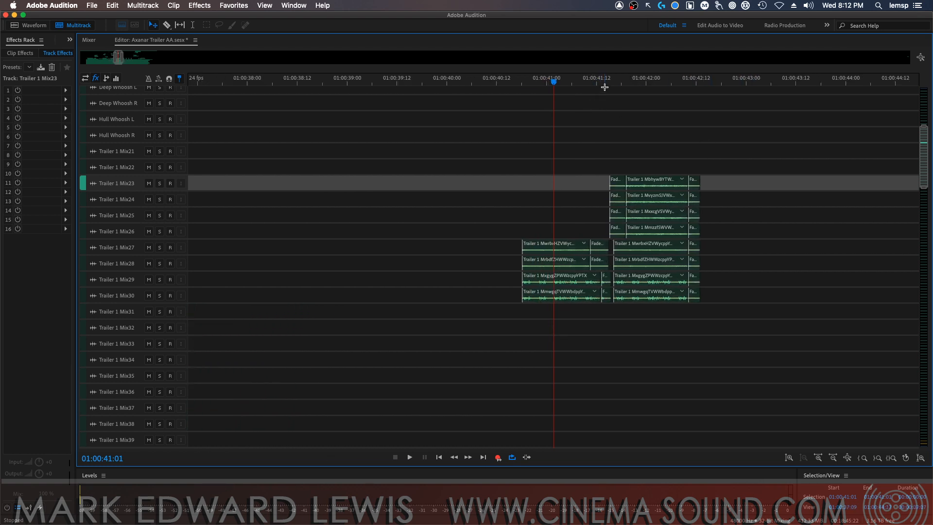
{"action": "left_click", "coordinate": [604, 87]}
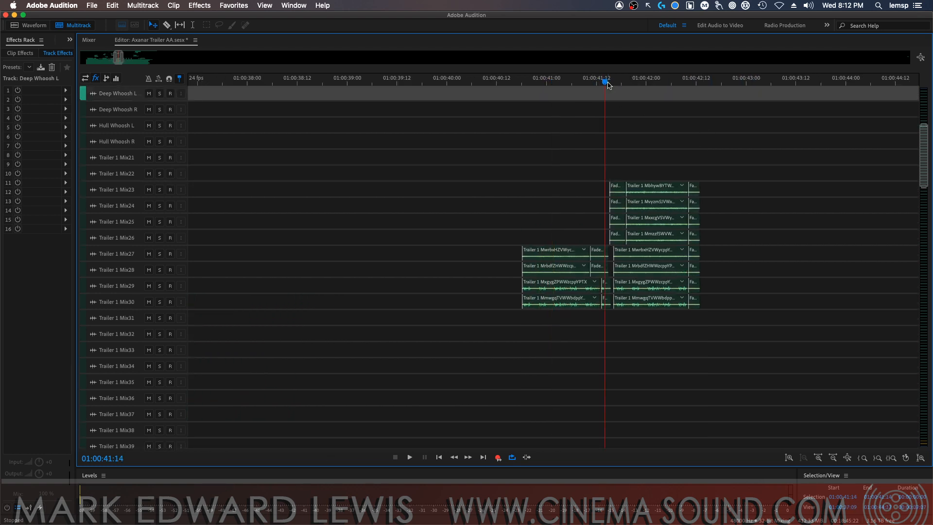
{"action": "left_click", "coordinate": [160, 189]}
{"action": "key", "text": "space"}
{"action": "key", "text": "space"}
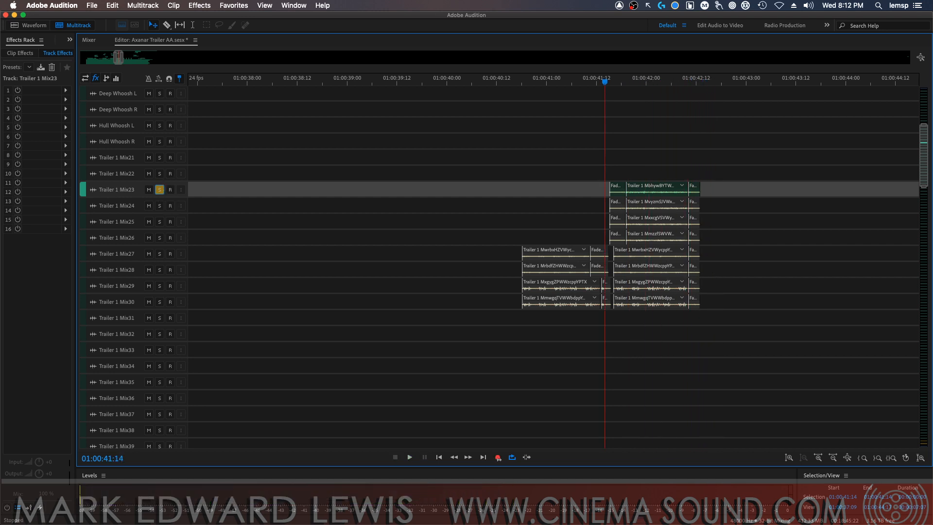
Bring the floating Video window back into view and audition Trailer 1 Mix23 and Mix24 together in solo, then clear both solos
{"action": "left_click_drag", "start_coordinate": [651, 524], "coordinate": [762, 341]}
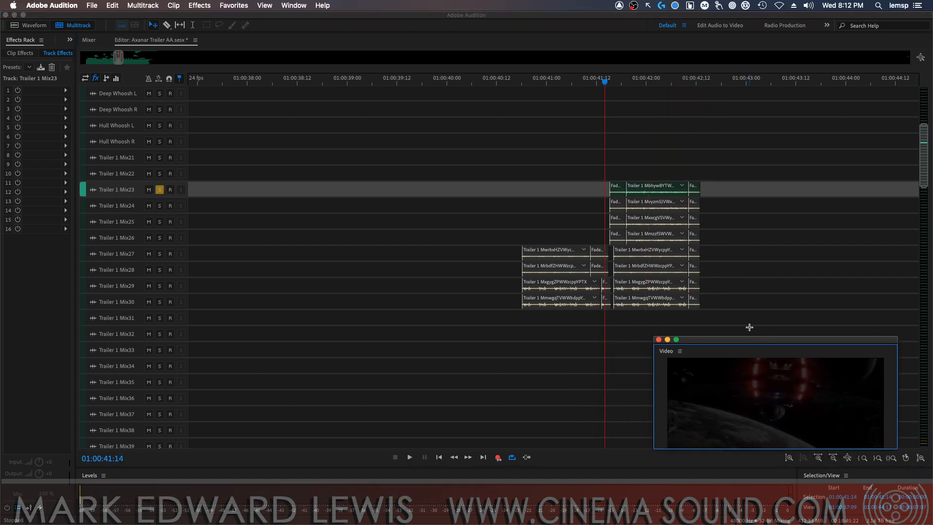
{"action": "left_click", "coordinate": [161, 206]}
{"action": "key", "text": "space"}
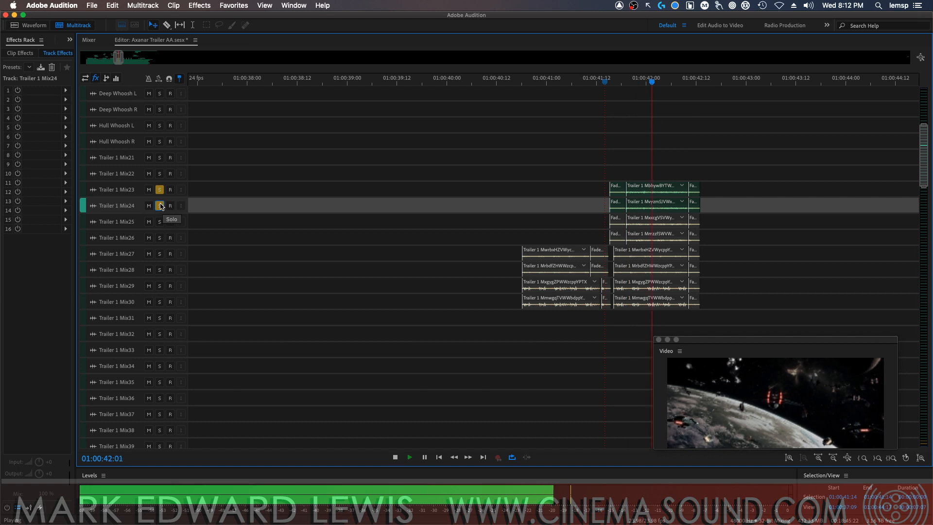
{"action": "key", "text": "space"}
{"action": "left_click", "coordinate": [160, 205]}
{"action": "left_click", "coordinate": [160, 190]}
Audition the Trailer 1 Mix25 and Mix26 pair in solo from 01:00:41:14, then clear the solo
{"action": "left_click", "coordinate": [160, 223]}
{"action": "left_click", "coordinate": [159, 239]}
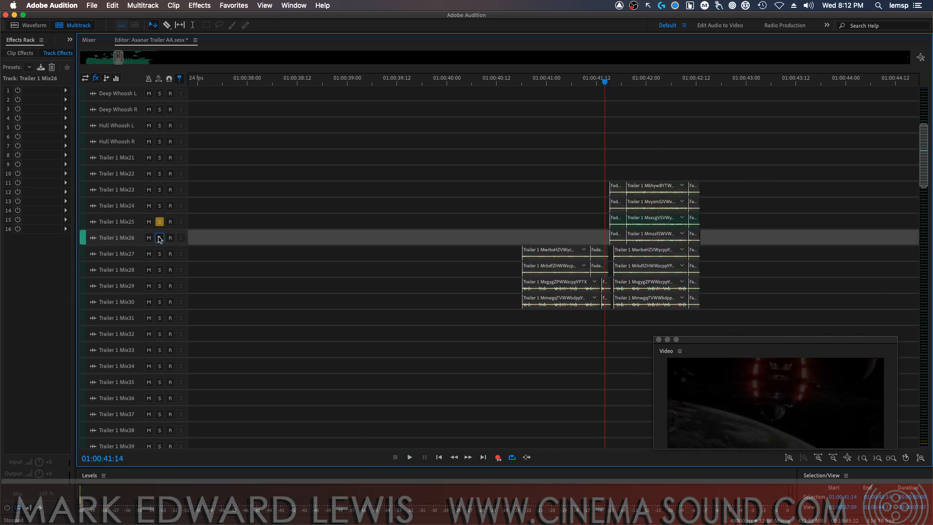
{"action": "key", "text": "space"}
{"action": "key", "text": "space"}
{"action": "left_click", "coordinate": [159, 222]}
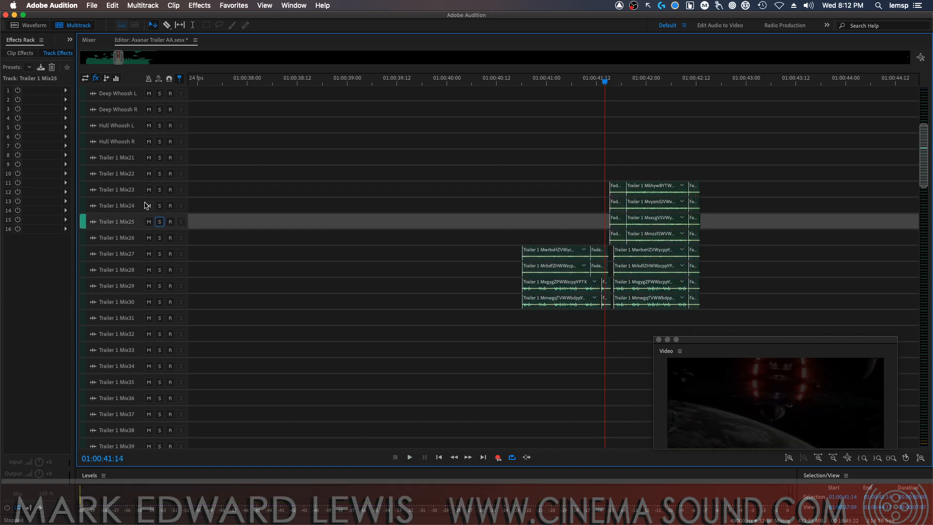
Rename track Trailer 1 Mix23 as "Destroy 1 L" and Trailer 1 Mix24 as "Destroyer 1R"
{"action": "double_click", "coordinate": [132, 190]}
{"action": "type", "text": "Dest"}
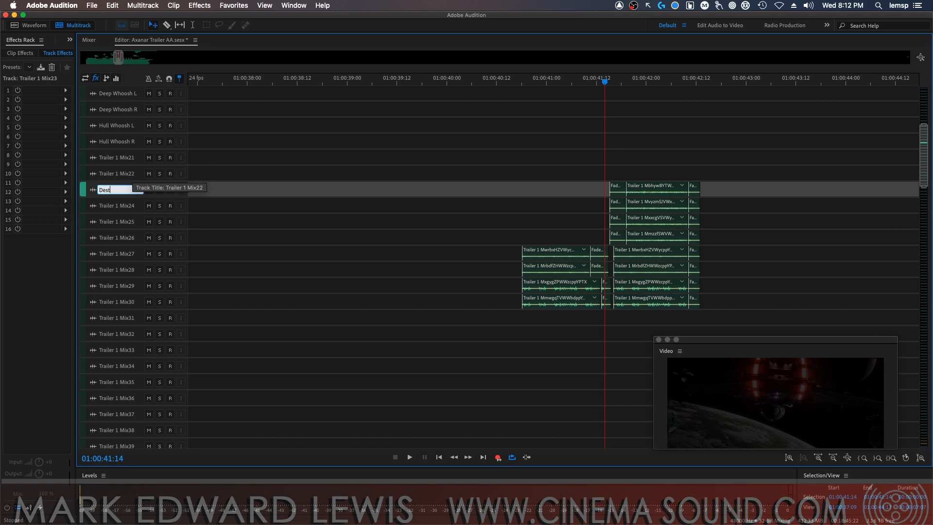
{"action": "type", "text": "roy 1 L"}
{"action": "key", "text": "Return"}
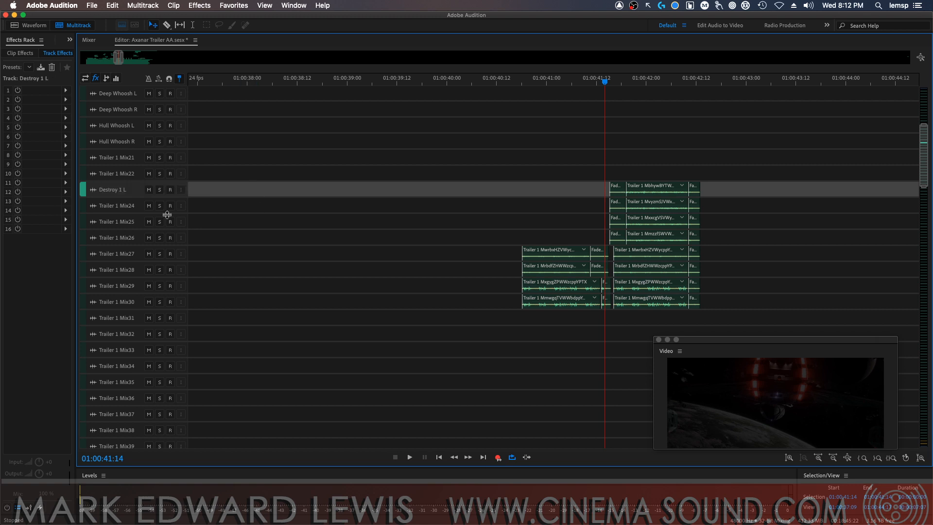
{"action": "double_click", "coordinate": [128, 206]}
{"action": "type", "text": "Destroyer"}
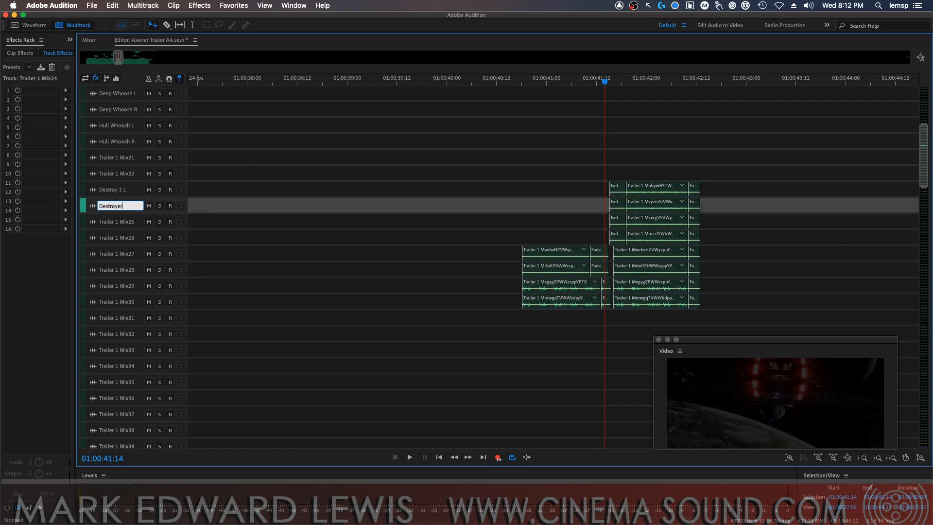
{"action": "type", "text": " 1R"}
{"action": "key", "text": "Return"}
Rename track Trailer 1 Mix25 as "Destroyer 2L" and Trailer 1 Mix26 as "Destroyer 2R"
{"action": "double_click", "coordinate": [127, 222]}
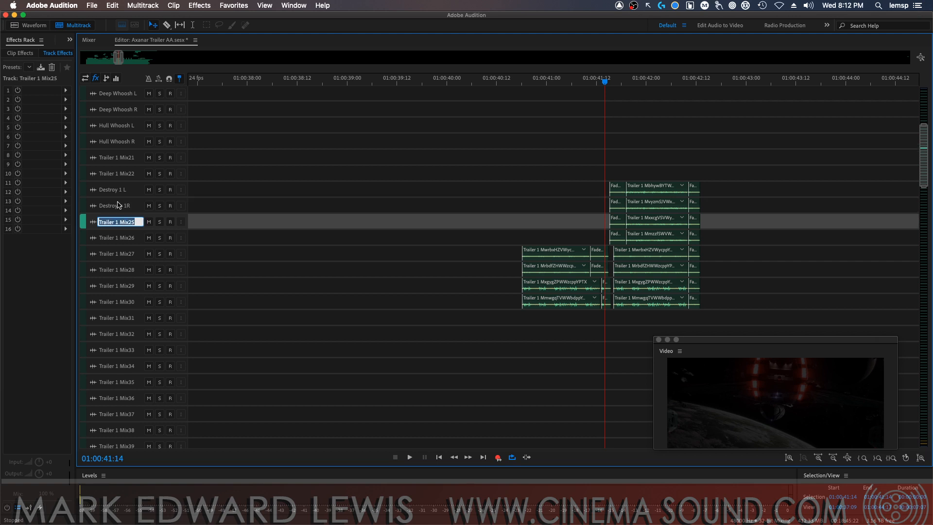
{"action": "type", "text": "Destroyer 2L"}
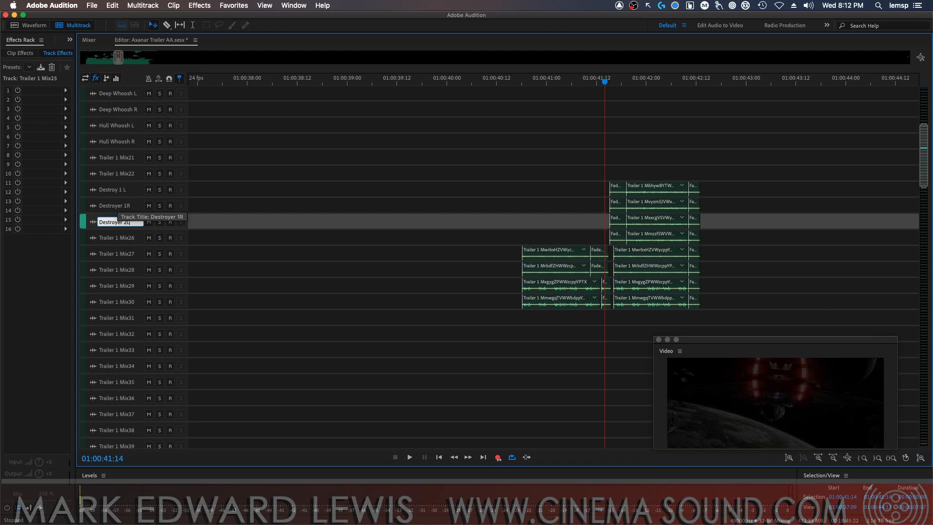
{"action": "key", "text": "Return"}
{"action": "double_click", "coordinate": [121, 238]}
{"action": "type", "text": "D"}
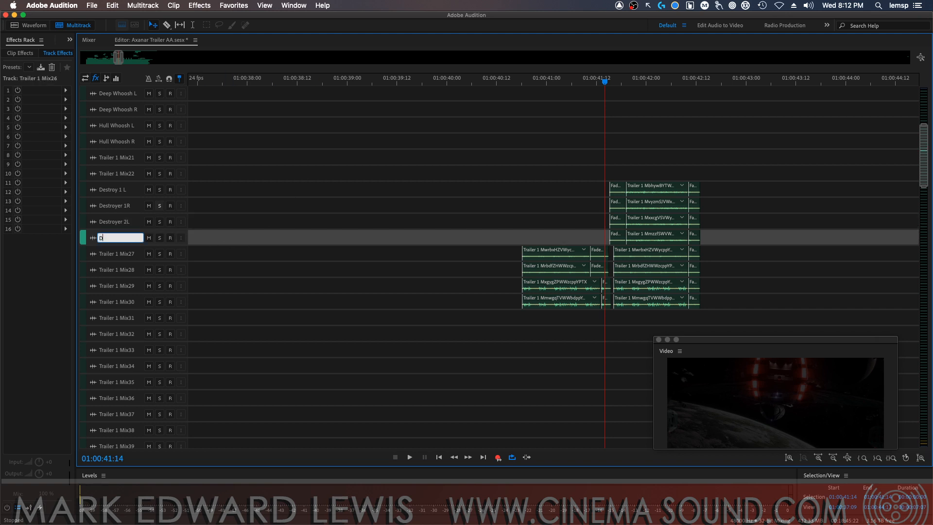
{"action": "type", "text": "estroyer 2R"}
{"action": "key", "text": "Return"}
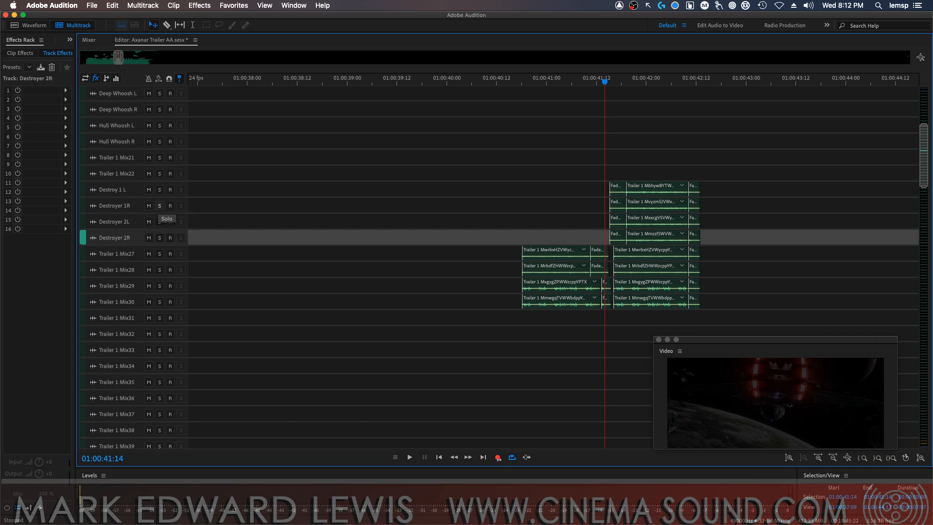
Audition Trailer 1 Mix27 in solo, then Trailer 1 Mix29 in solo, from 01:00:41:14
{"action": "left_click", "coordinate": [104, 257]}
{"action": "left_click", "coordinate": [159, 254]}
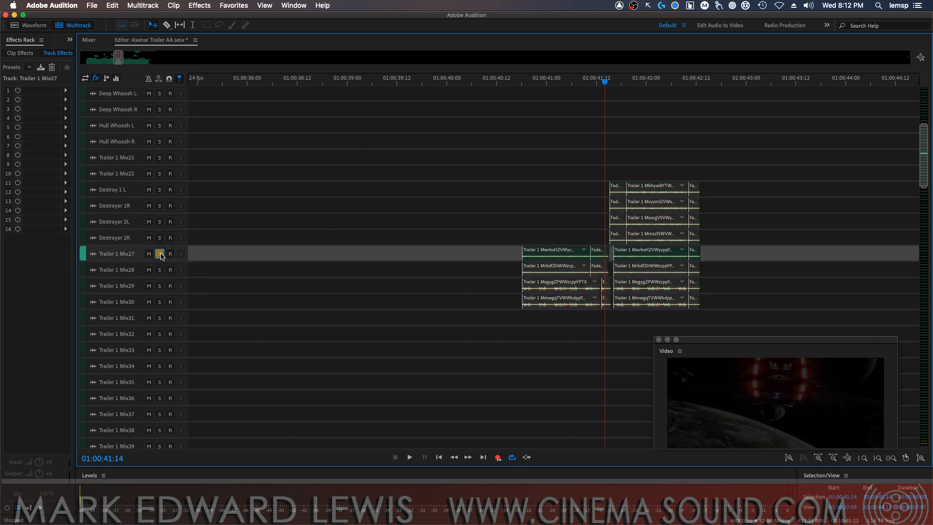
{"action": "key", "text": "space"}
{"action": "key", "text": "space"}
{"action": "left_click", "coordinate": [160, 286]}
{"action": "left_click", "coordinate": [159, 253]}
{"action": "key", "text": "space"}
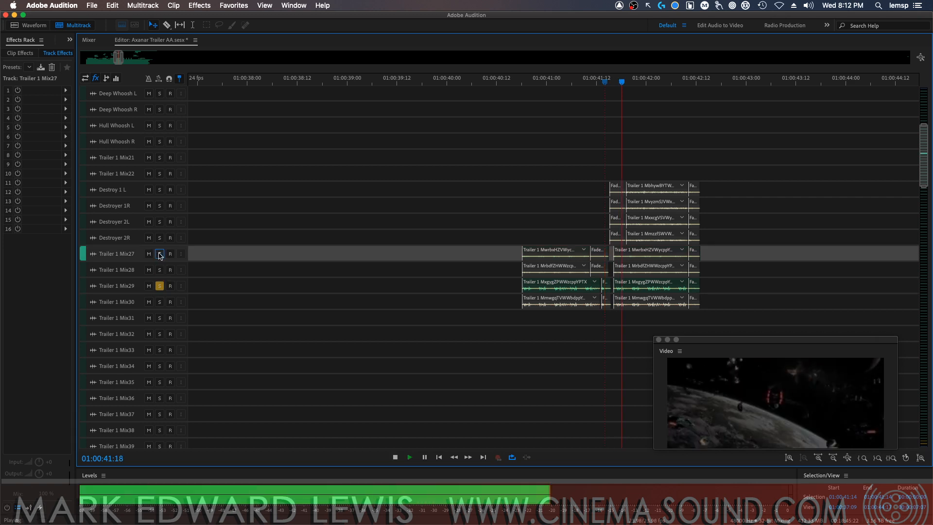
{"action": "key", "text": "space"}
Replace the Trailer 1 Mix29 solo with Mix27 and Mix28, audition that pair, and clear the solos
{"action": "left_click", "coordinate": [160, 254]}
{"action": "left_click", "coordinate": [160, 270]}
{"action": "left_click", "coordinate": [159, 286]}
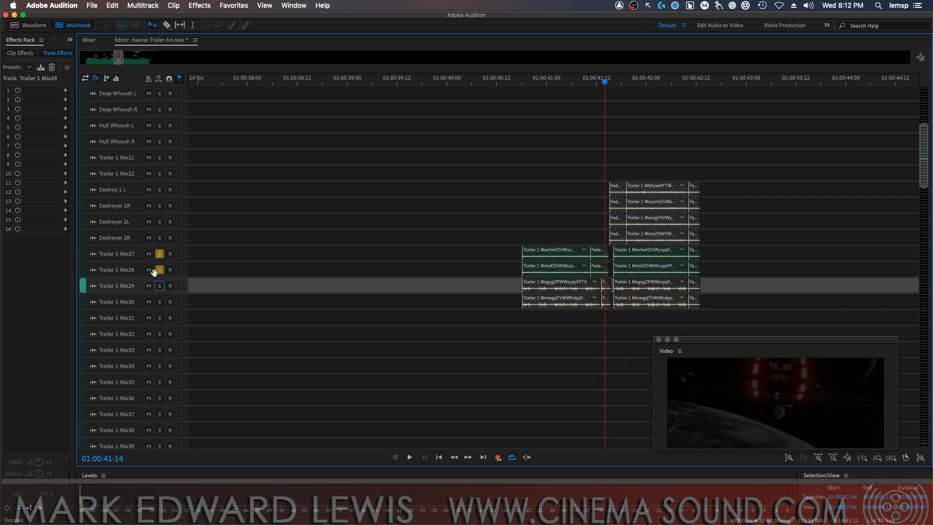
{"action": "left_click", "coordinate": [160, 253]}
{"action": "key", "text": "space"}
{"action": "key", "text": "space"}
{"action": "left_click", "coordinate": [160, 254]}
{"action": "left_click", "coordinate": [160, 269]}
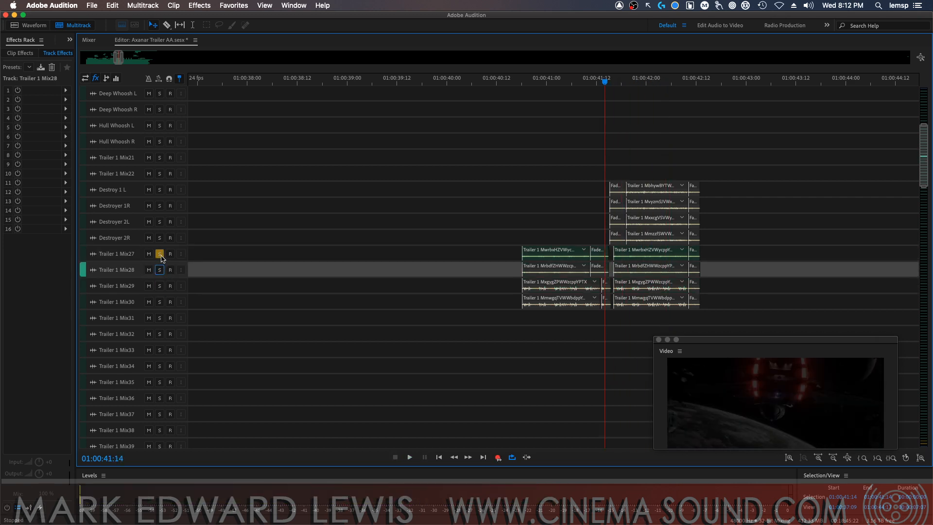
{"action": "left_click", "coordinate": [159, 254]}
Rename track Trailer 1 Mix27 as "D6 Engine L" and Trailer 1 Mix28 as "D6 Engine R"
{"action": "left_click", "coordinate": [133, 257]}
{"action": "type", "text": "D6 Engin"}
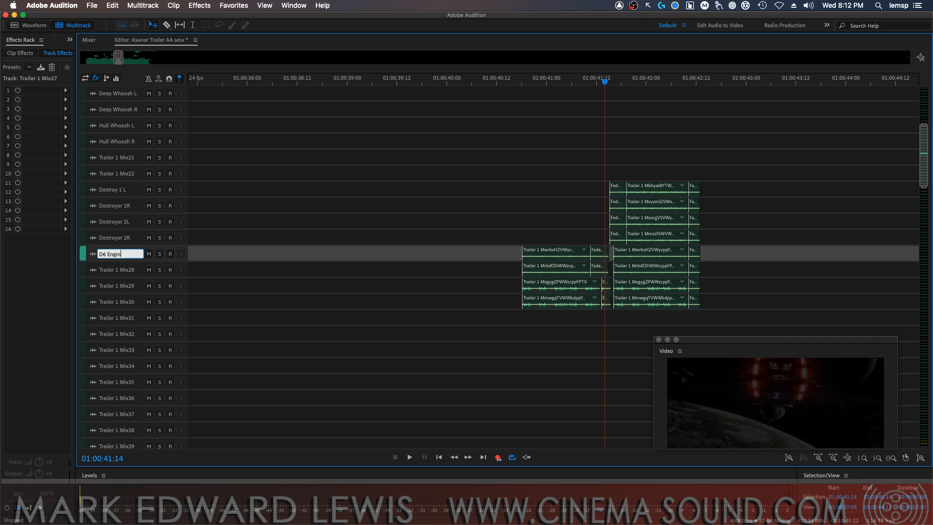
{"action": "type", "text": "e L"}
{"action": "key", "text": "Return"}
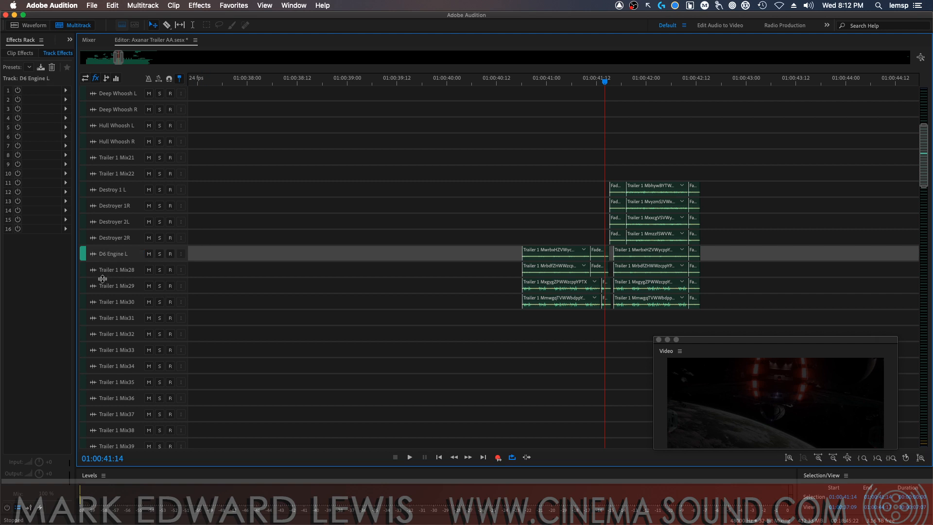
{"action": "left_click", "coordinate": [121, 270]}
{"action": "type", "text": "D6"}
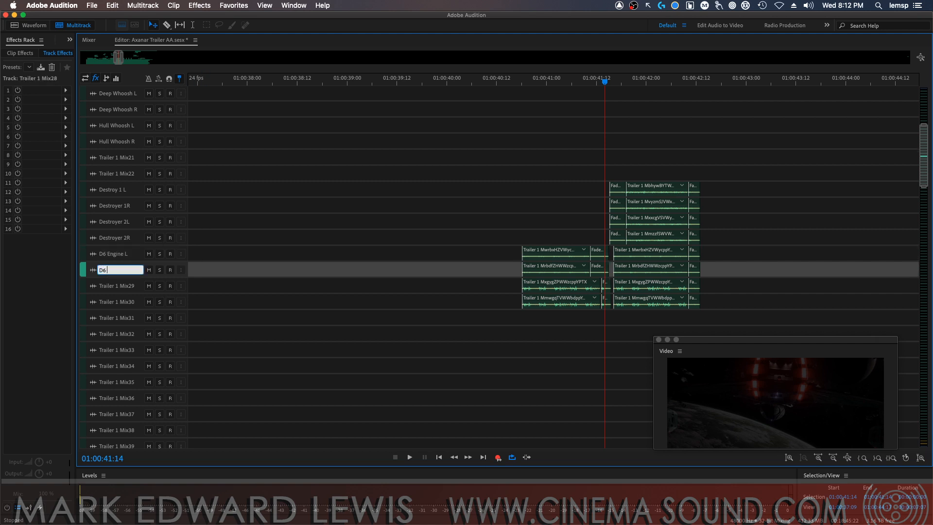
{"action": "type", "text": " Engine R"}
{"action": "key", "text": "Return"}
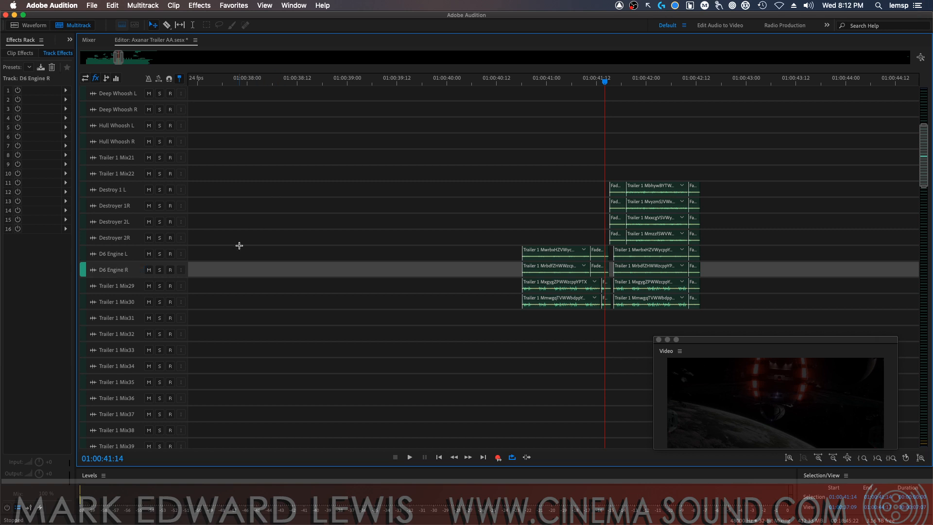
Rename track Trailer 1 Mix29 as "D6 Thump L" and Trailer 1 Mix30 as "D6 Thump R"
{"action": "left_click", "coordinate": [125, 287]}
{"action": "type", "text": "D6 Thump"}
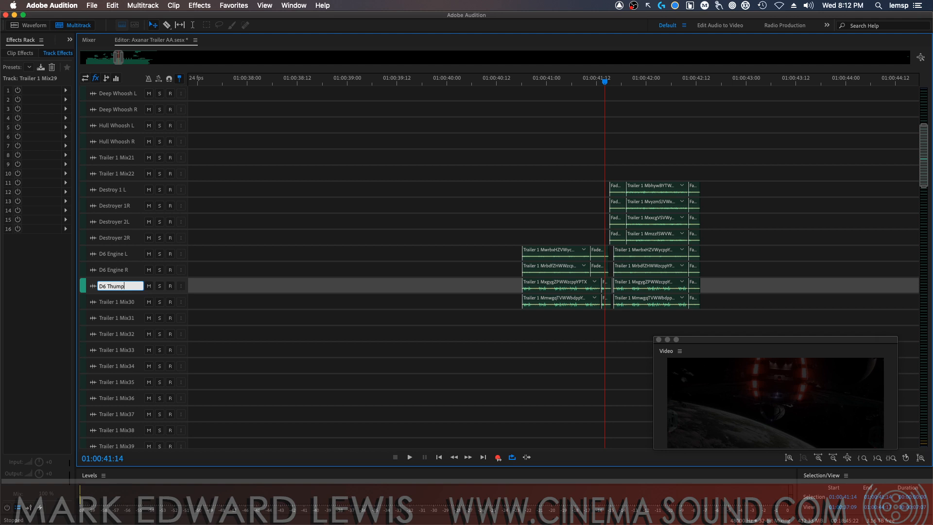
{"action": "type", "text": " L"}
{"action": "key", "text": "Return"}
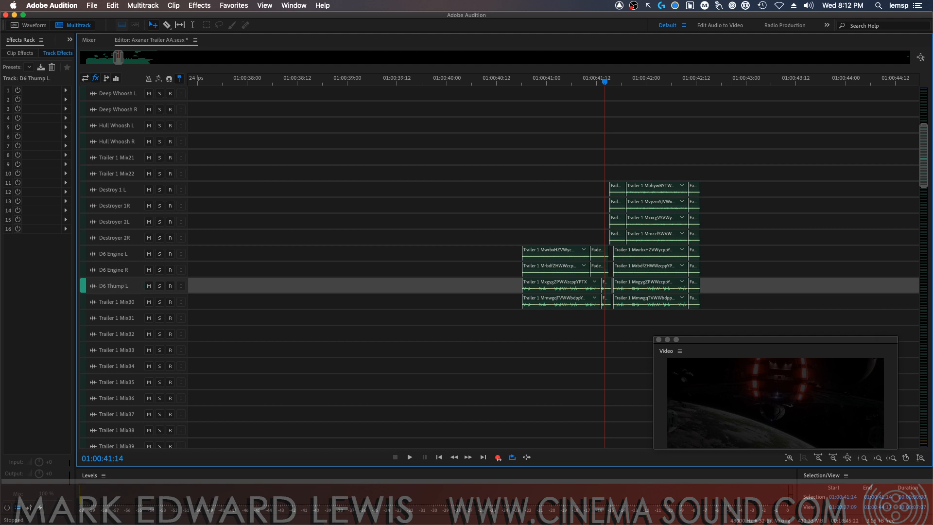
{"action": "left_click", "coordinate": [132, 303]}
{"action": "type", "text": "D6 T"}
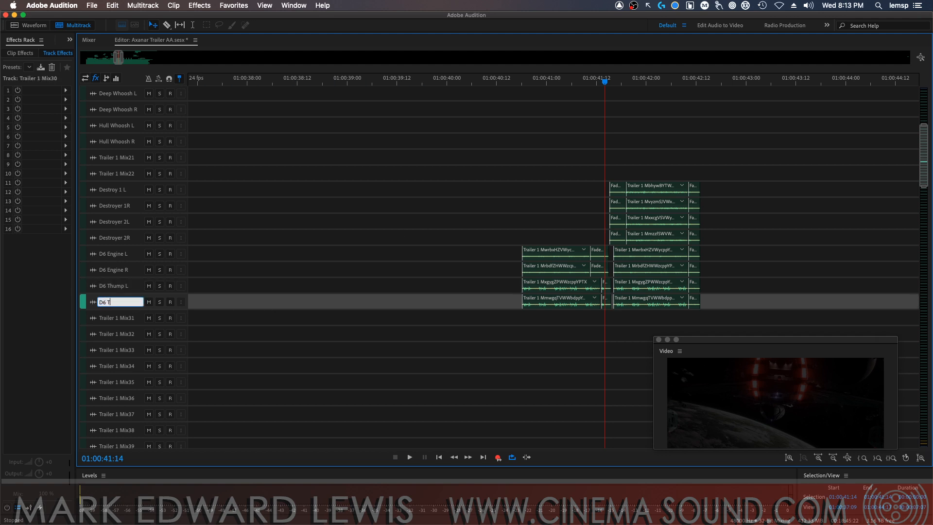
{"action": "type", "text": "hump R"}
{"action": "key", "text": "Return"}
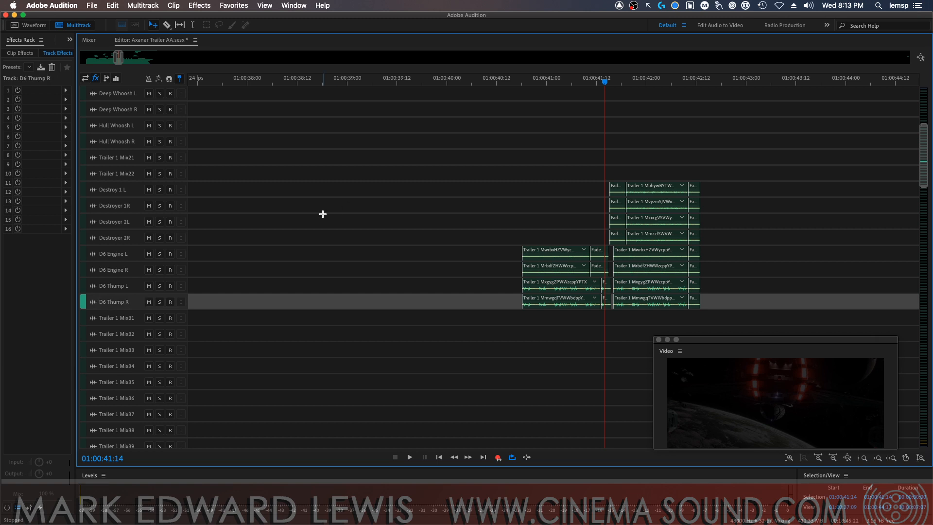
Audition the four D6 Engine and D6 Thump tracks together in solo from 01:00:40:17, then clear all four solos
{"action": "left_click", "coordinate": [159, 270]}
{"action": "left_click", "coordinate": [160, 254]}
{"action": "left_click", "coordinate": [160, 285]}
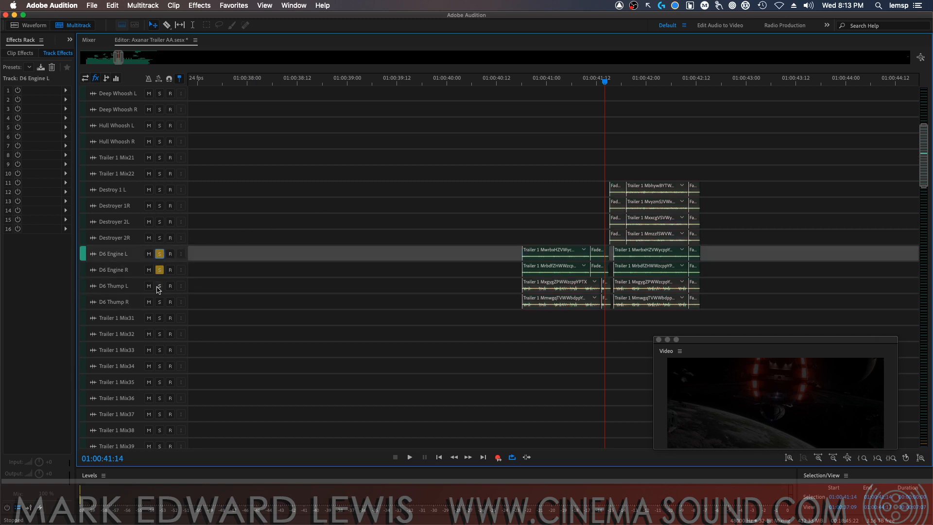
{"action": "left_click", "coordinate": [162, 301]}
{"action": "left_click", "coordinate": [518, 82]}
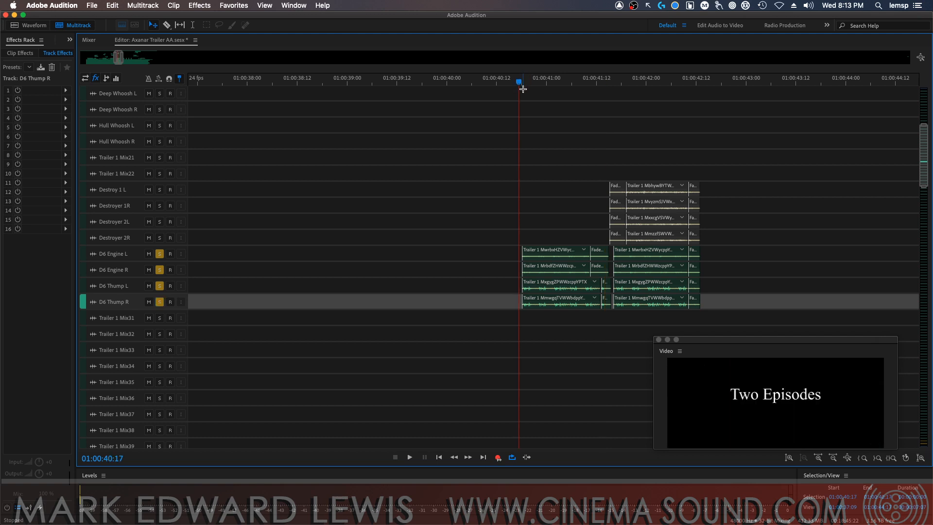
{"action": "key", "text": "space"}
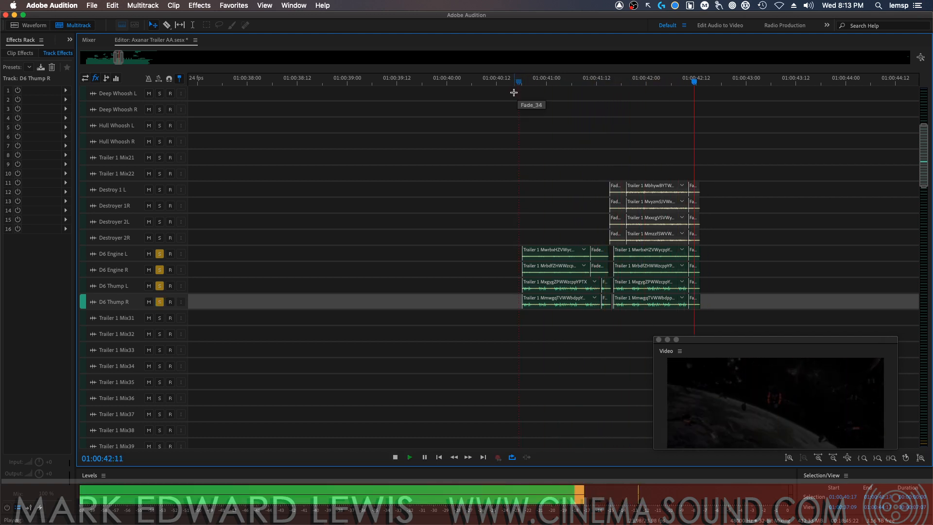
{"action": "key", "text": "space"}
{"action": "left_click", "coordinate": [159, 254]}
{"action": "left_click", "coordinate": [160, 274]}
{"action": "left_click", "coordinate": [160, 286]}
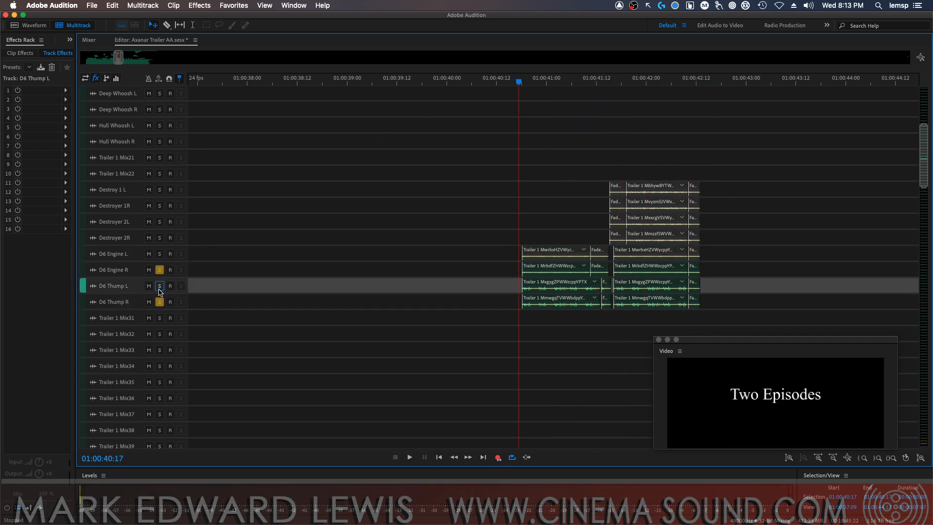
{"action": "left_click", "coordinate": [160, 302]}
{"action": "left_click", "coordinate": [160, 270]}
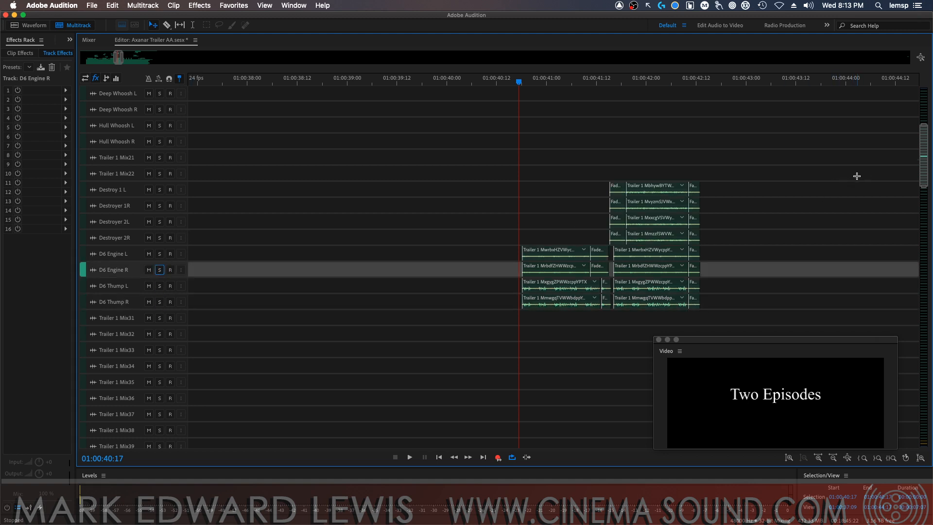
Place the playhead at 01:00:31:11, just before the Trailer 1 Mix31 clips, and move the floating video window clear of them
{"action": "scroll", "coordinate": [856, 176], "scroll_direction": "down", "scroll_amount": 6}
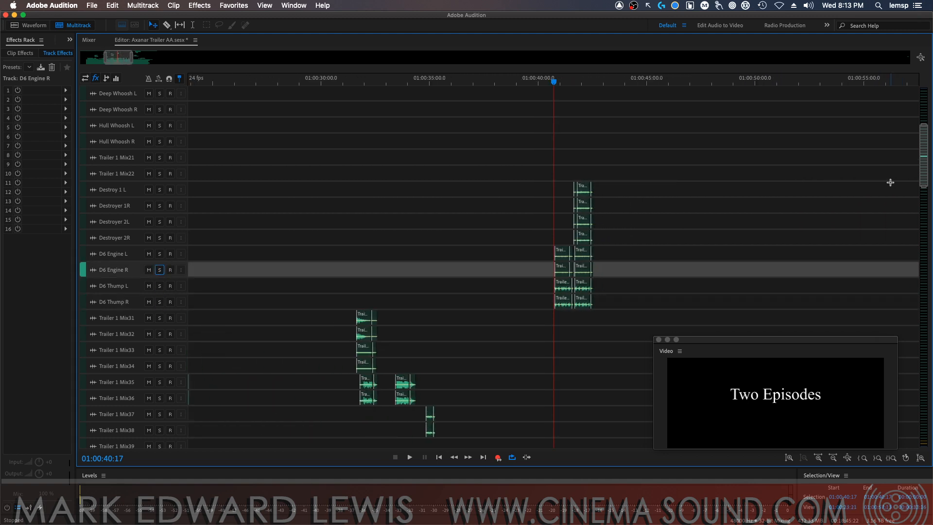
{"action": "scroll", "coordinate": [890, 183], "scroll_direction": "down", "scroll_amount": 5}
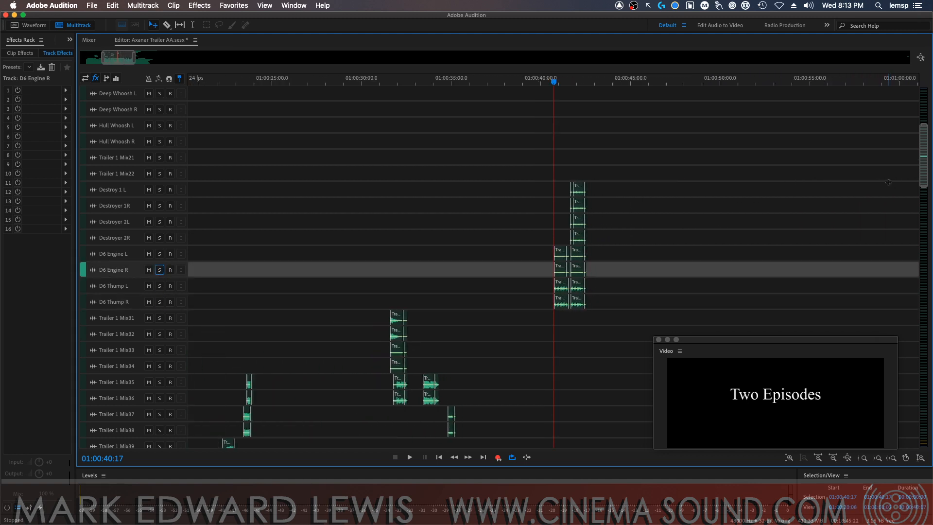
{"action": "left_click", "coordinate": [468, 82]}
{"action": "scroll", "coordinate": [472, 111], "scroll_direction": "up", "scroll_amount": 2}
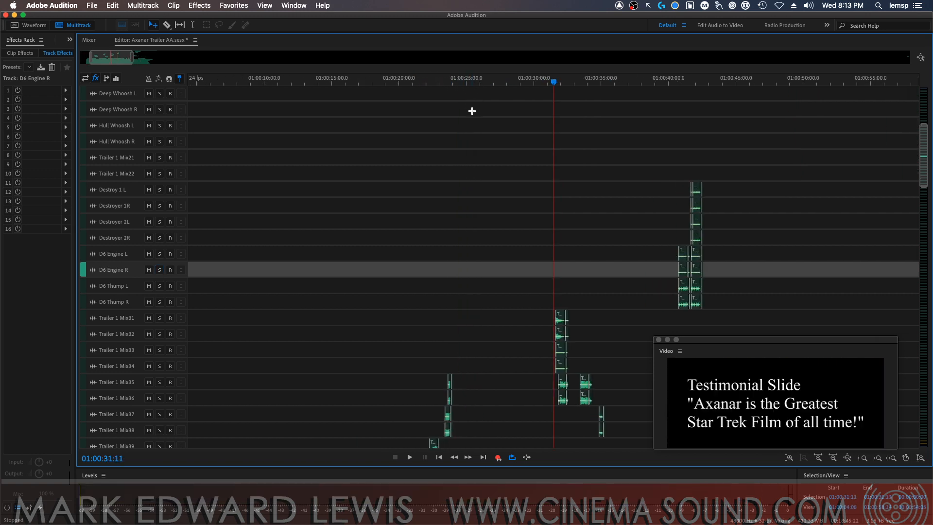
{"action": "scroll", "coordinate": [472, 111], "scroll_direction": "up", "scroll_amount": 6}
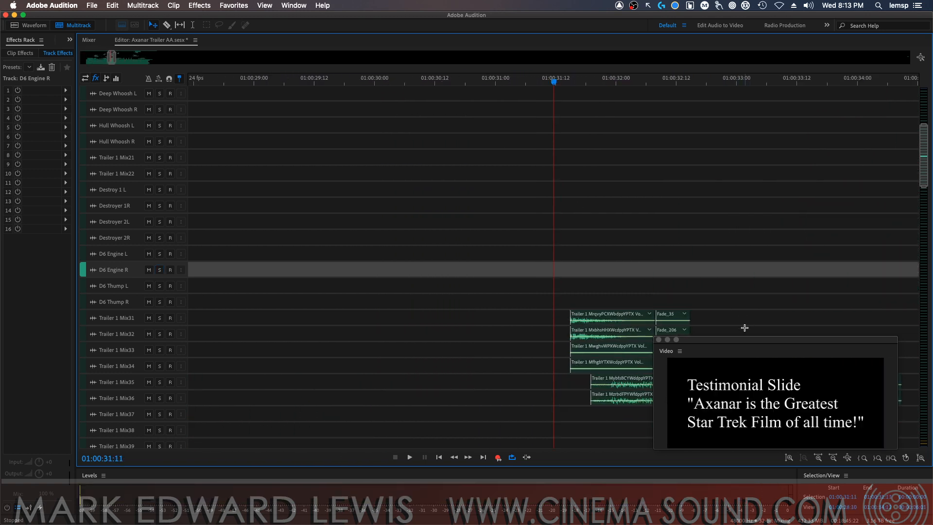
{"action": "left_click_drag", "start_coordinate": [744, 339], "coordinate": [711, 120]}
Audition tracks Trailer 1 Mix31 and Mix32 together in solo from 01:00:31:11, and clear both solos
{"action": "left_click", "coordinate": [159, 318]}
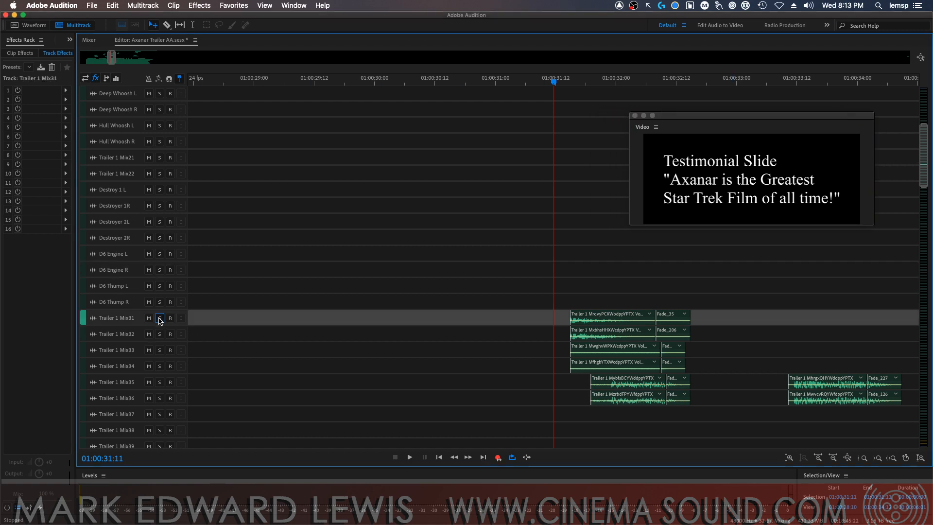
{"action": "left_click", "coordinate": [159, 334]}
{"action": "key", "text": "space"}
{"action": "key", "text": "space"}
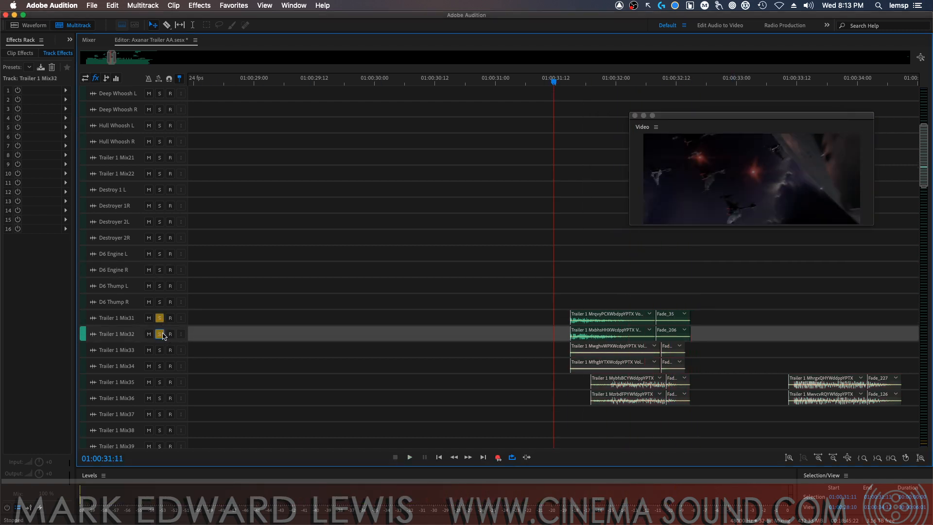
{"action": "left_click", "coordinate": [159, 334]}
{"action": "left_click", "coordinate": [159, 318]}
Solo Trailer 1 Mix33 and Mix34, play the pair from 01:00:31:11, and clear their solos
{"action": "left_click", "coordinate": [159, 350]}
{"action": "left_click", "coordinate": [160, 365]}
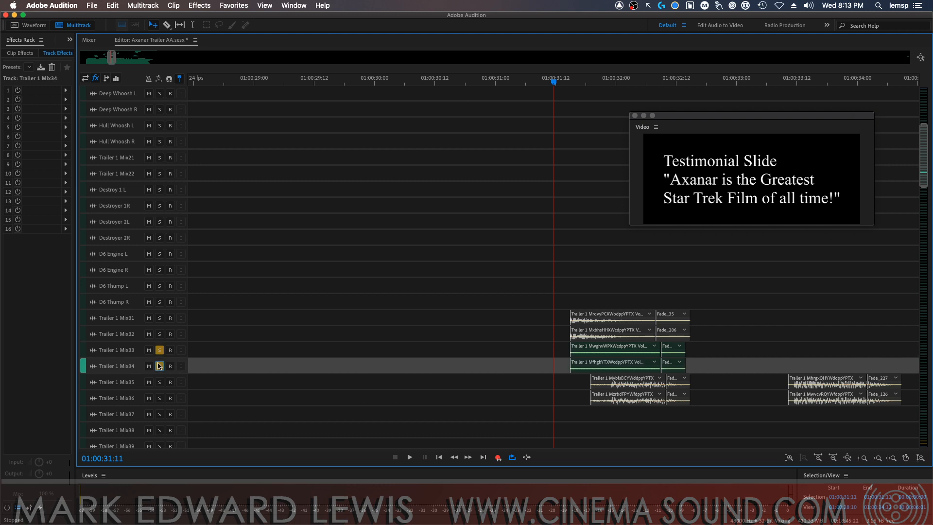
{"action": "key", "text": "space"}
Audition the Trailer 1 Mix35 and Mix36 pair in solo from 01:00:31:11, and take both out of solo
{"action": "key", "text": "space"}
{"action": "left_click", "coordinate": [159, 366]}
{"action": "left_click", "coordinate": [160, 349]}
{"action": "left_click", "coordinate": [159, 382]}
{"action": "left_click", "coordinate": [160, 398]}
{"action": "key", "text": "space"}
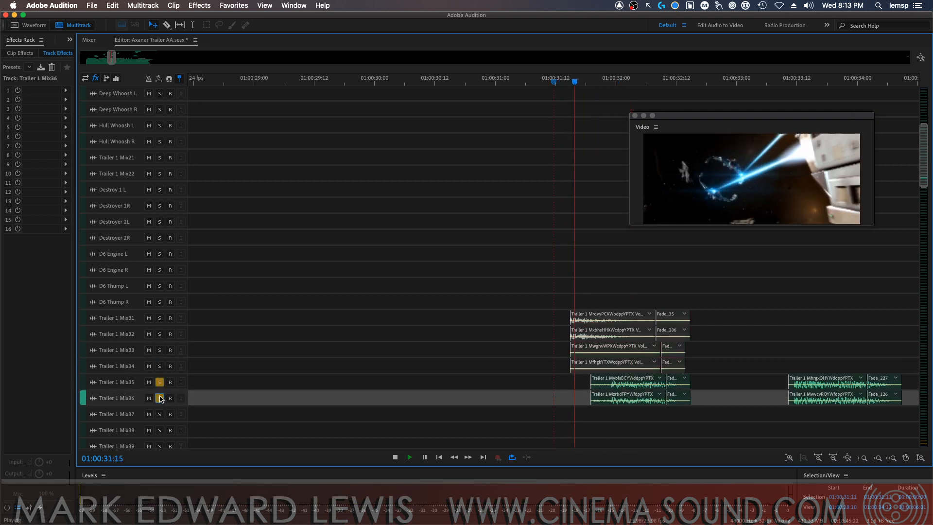
{"action": "key", "text": "space"}
{"action": "left_click", "coordinate": [154, 376]}
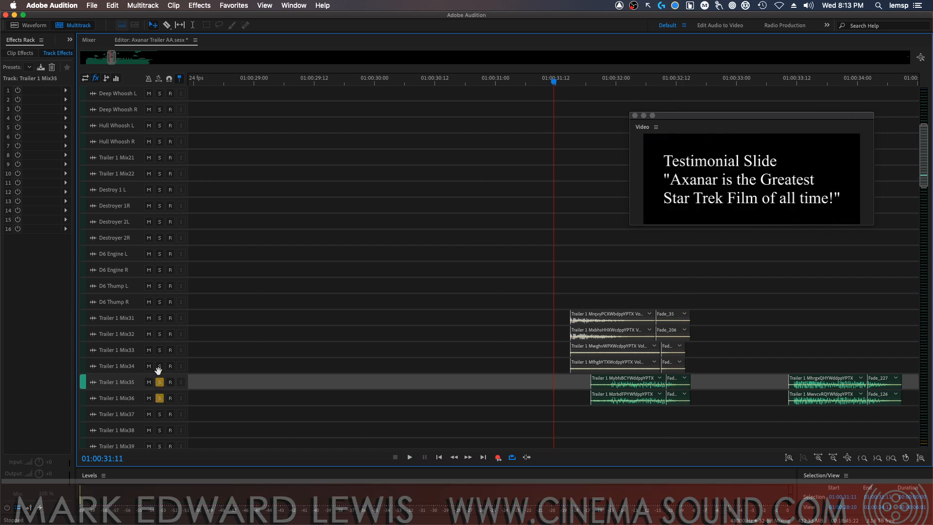
{"action": "left_click", "coordinate": [160, 382]}
Audition the four tracks Trailer 1 Mix31 through Mix34 together in solo, and clear all four solos
{"action": "left_click", "coordinate": [159, 366]}
{"action": "left_click", "coordinate": [159, 350]}
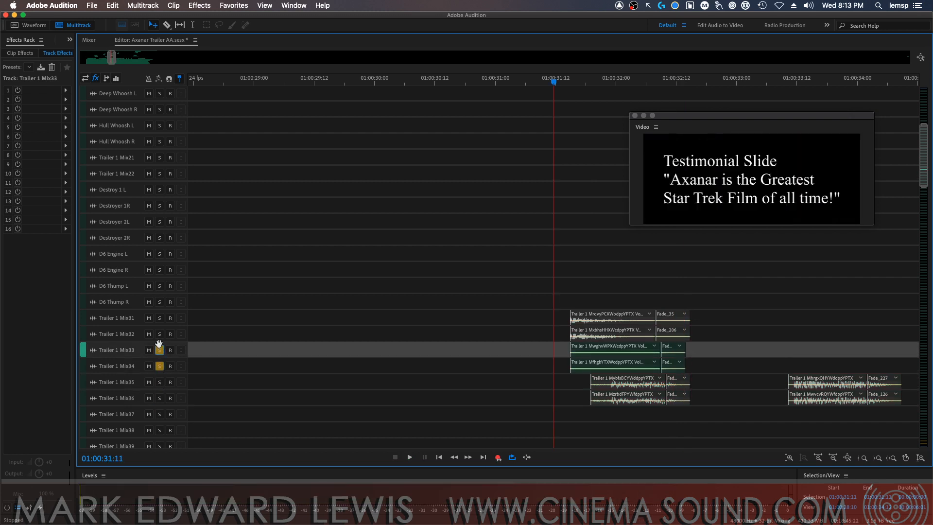
{"action": "left_click", "coordinate": [159, 334]}
{"action": "left_click", "coordinate": [160, 323]}
{"action": "key", "text": "space"}
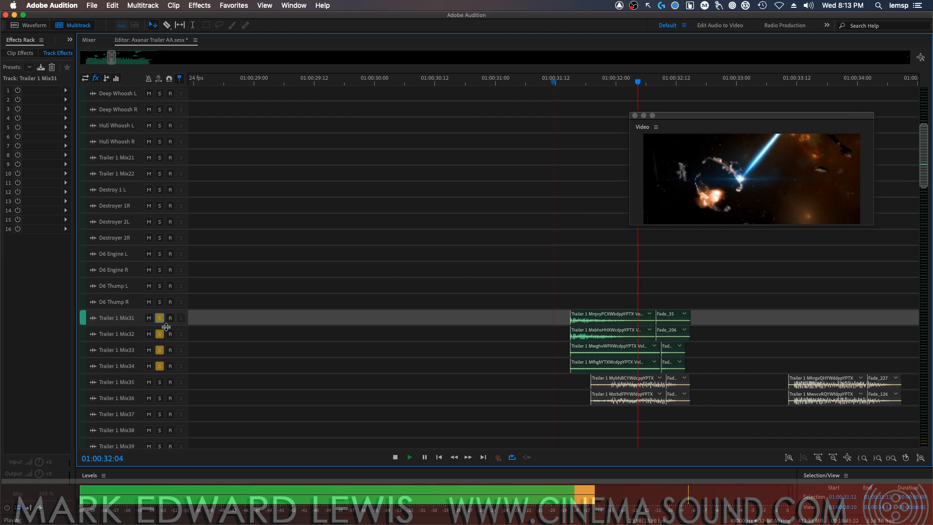
{"action": "key", "text": "space"}
{"action": "left_click", "coordinate": [160, 334]}
{"action": "left_click", "coordinate": [159, 350]}
{"action": "left_click", "coordinate": [159, 366]}
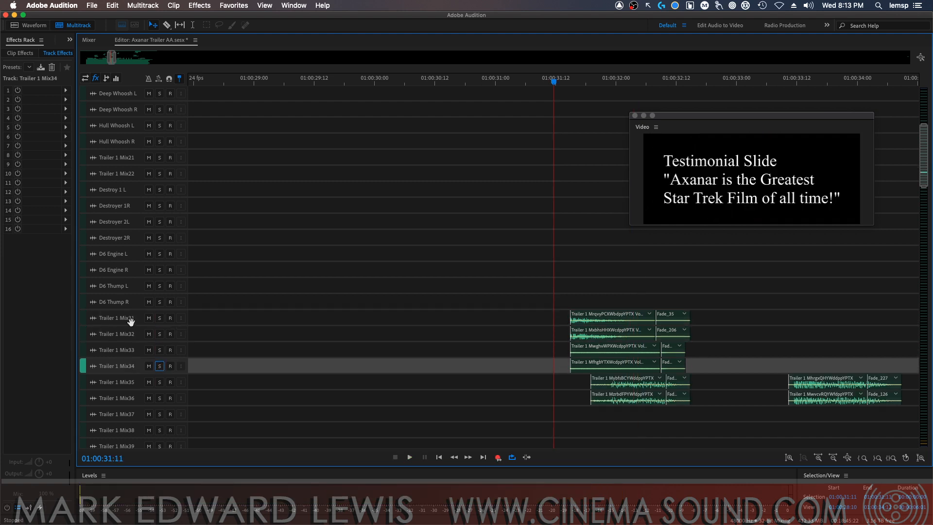
Rename track Trailer 1 Mix31 as "Shot Gun L" and Trailer 1 Mix32 as "Shot Gun R"
{"action": "double_click", "coordinate": [130, 320]}
{"action": "type", "text": "Shot Gun L"}
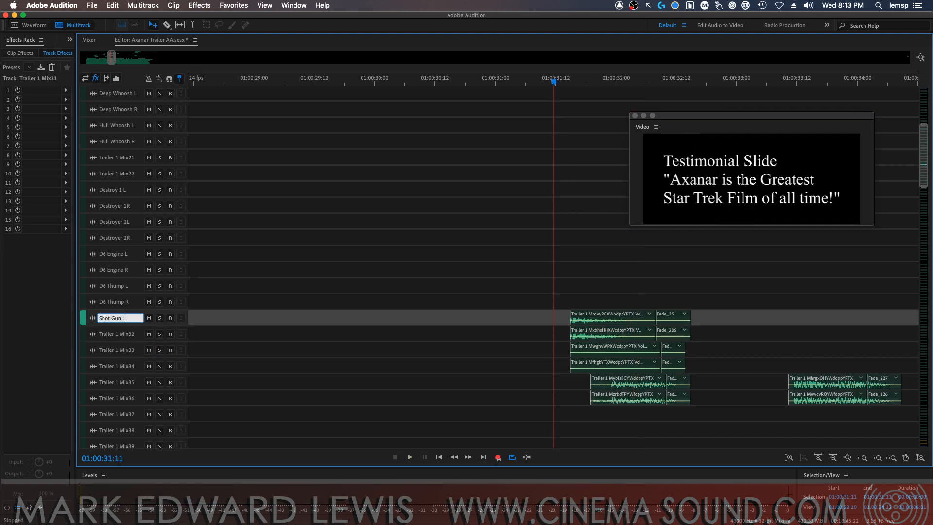
{"action": "key", "text": "Return"}
{"action": "double_click", "coordinate": [125, 333]}
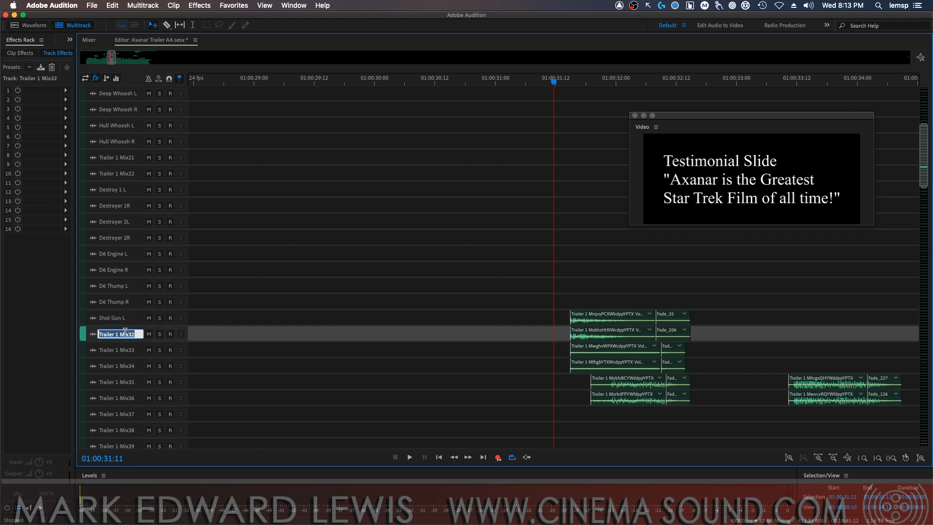
{"action": "type", "text": "Shot"}
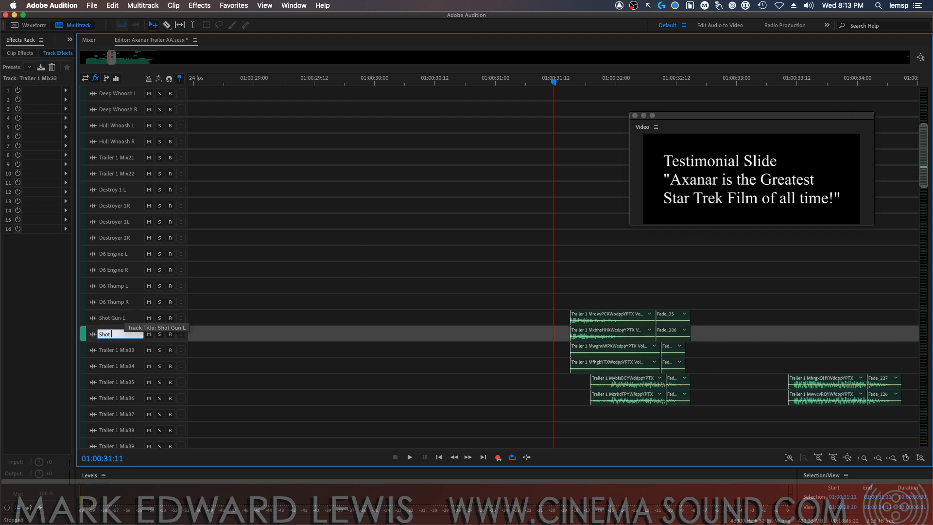
{"action": "type", "text": " Gun R"}
{"action": "key", "text": "Return"}
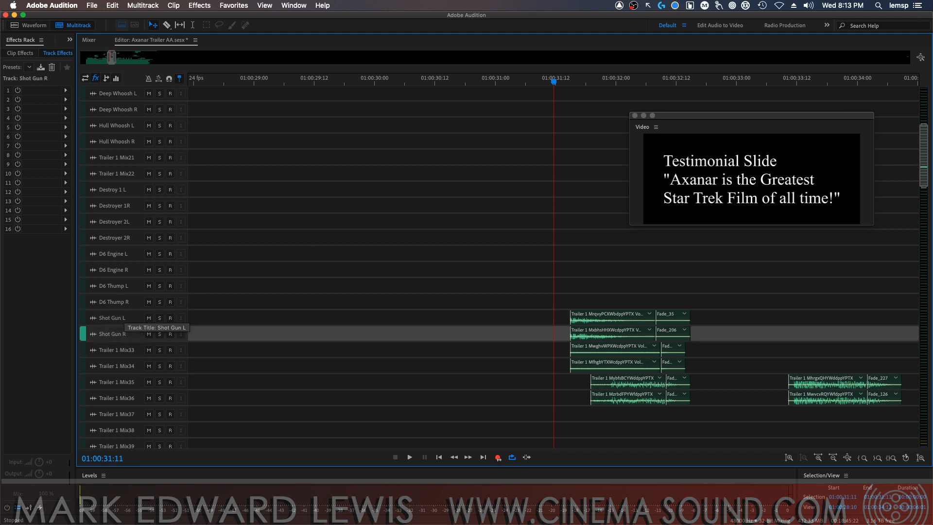
Rename track Trailer 1 Mix33 as "Phaser L" and Trailer 1 Mix34 as "Phaser R"
{"action": "double_click", "coordinate": [133, 350]}
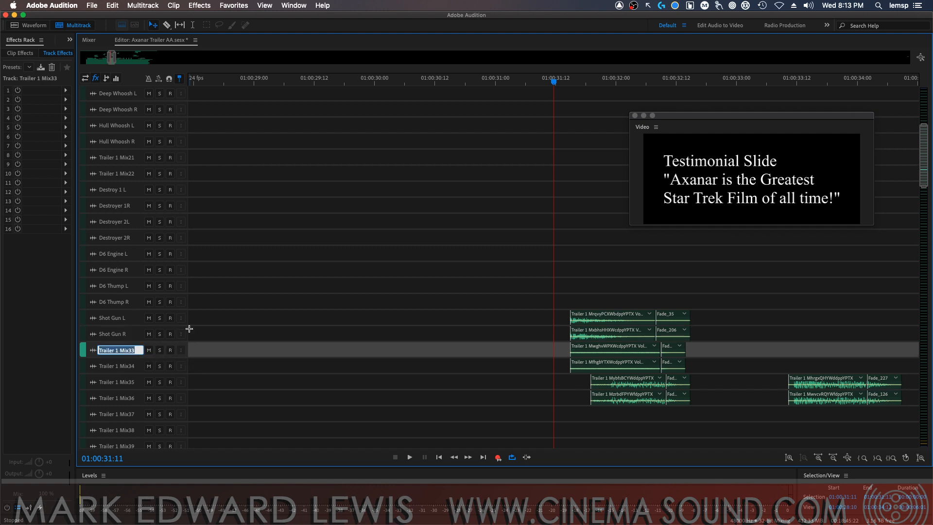
{"action": "type", "text": "Phaser L"}
{"action": "key", "text": "Return"}
{"action": "double_click", "coordinate": [132, 364]}
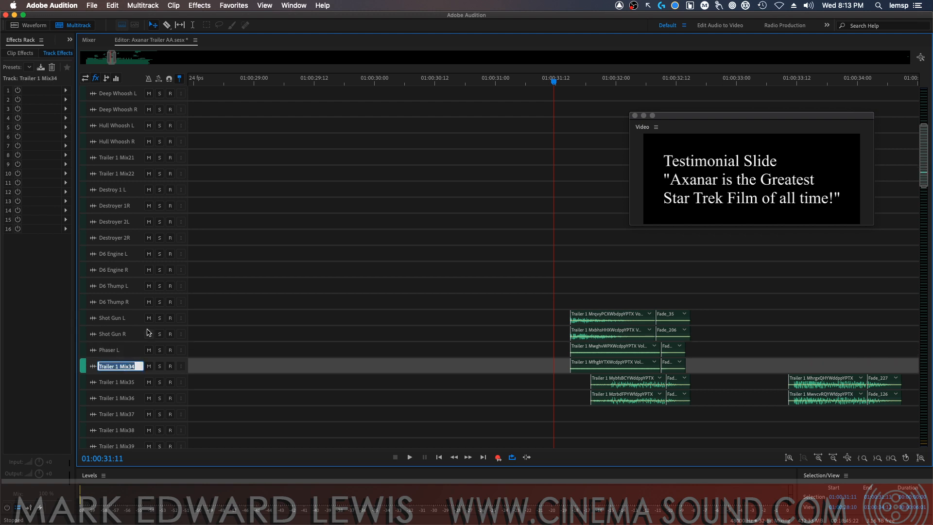
{"action": "type", "text": "Phaser R"}
{"action": "key", "text": "Return"}
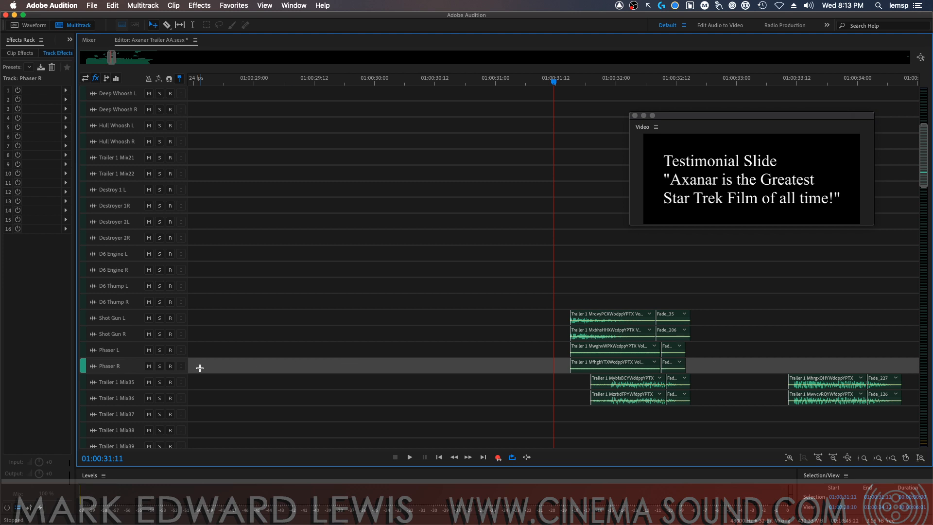
Rename track Trailer 1 Mix35 as "Explosion 1L" and Trailer 1 Mix36 as "Explosion 1R"
{"action": "left_click", "coordinate": [131, 383]}
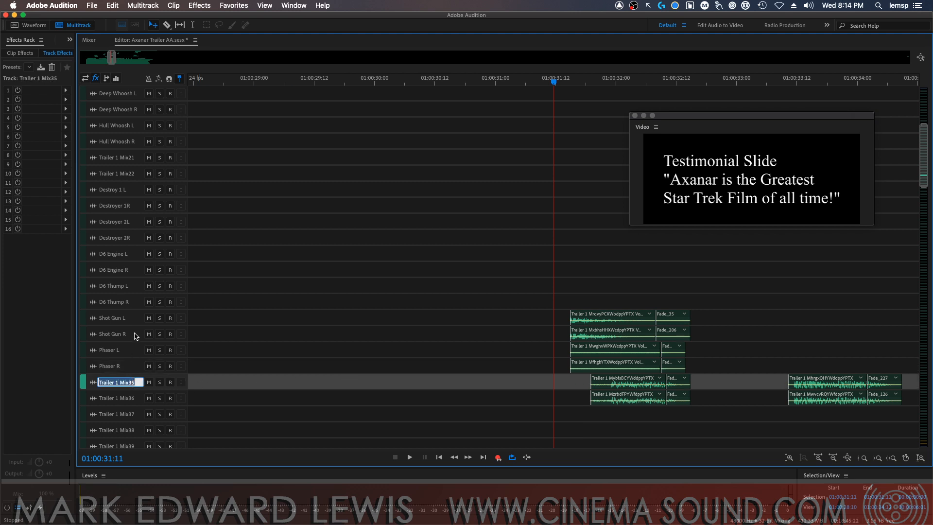
{"action": "type", "text": "Explosion 1"}
{"action": "key", "text": "Return"}
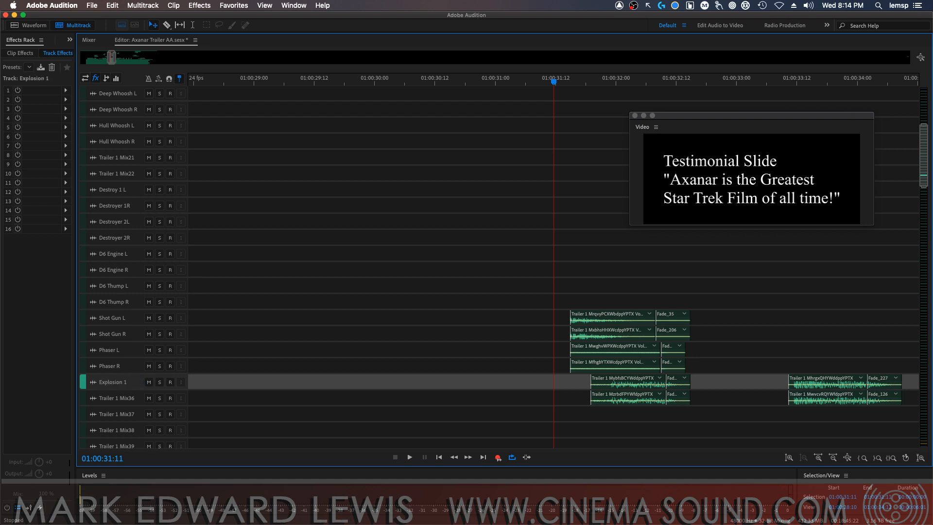
{"action": "left_click", "coordinate": [123, 382]}
{"action": "key", "text": "Right"}
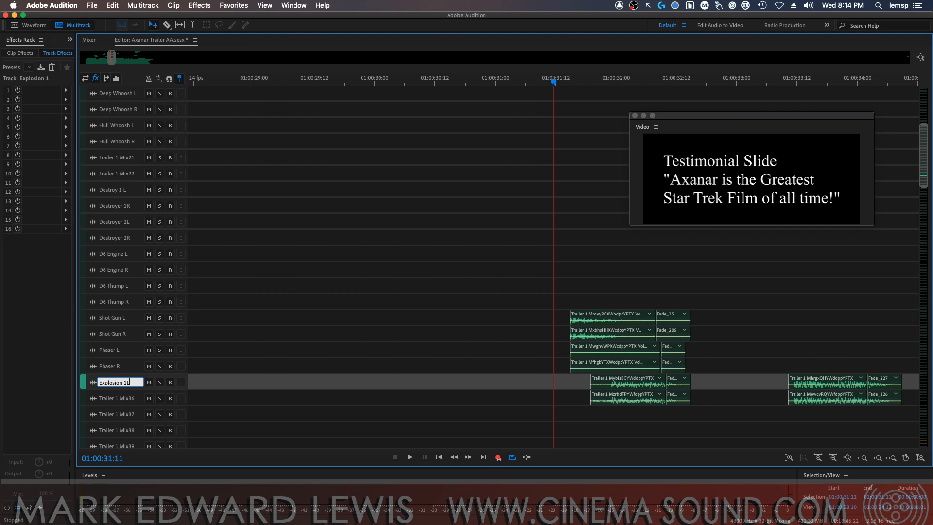
{"action": "key", "text": "Return"}
{"action": "left_click", "coordinate": [124, 398]}
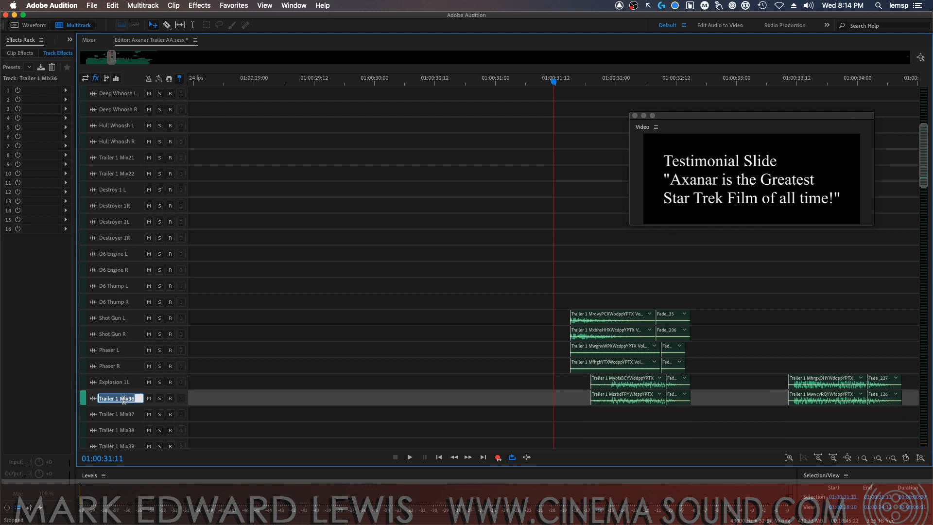
{"action": "type", "text": "Explosion 1L"}
{"action": "type", "text": "R"}
{"action": "key", "text": "Return"}
Audition the second clips of Explosion 1L and Explosion 1R in solo from 01:00:33:08, and clear both solos
{"action": "left_click", "coordinate": [777, 83]}
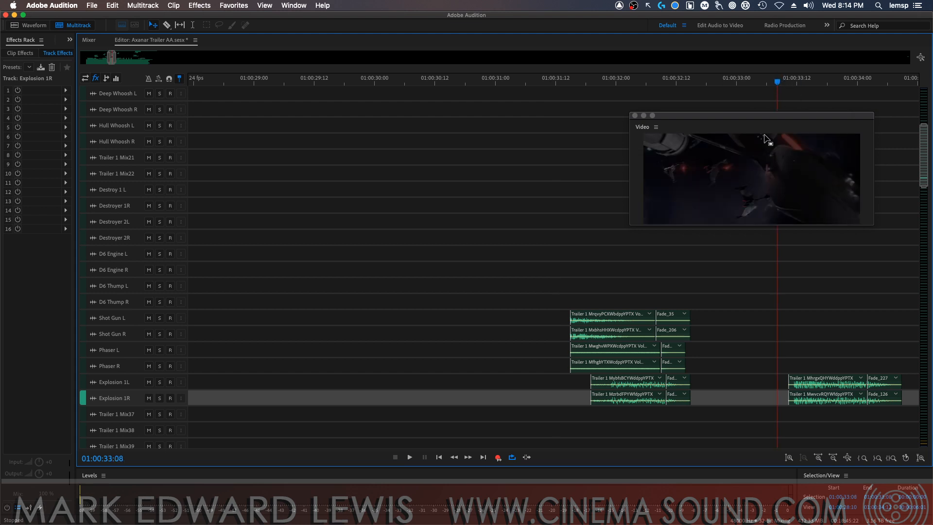
{"action": "left_click", "coordinate": [159, 382]}
{"action": "left_click", "coordinate": [160, 398]}
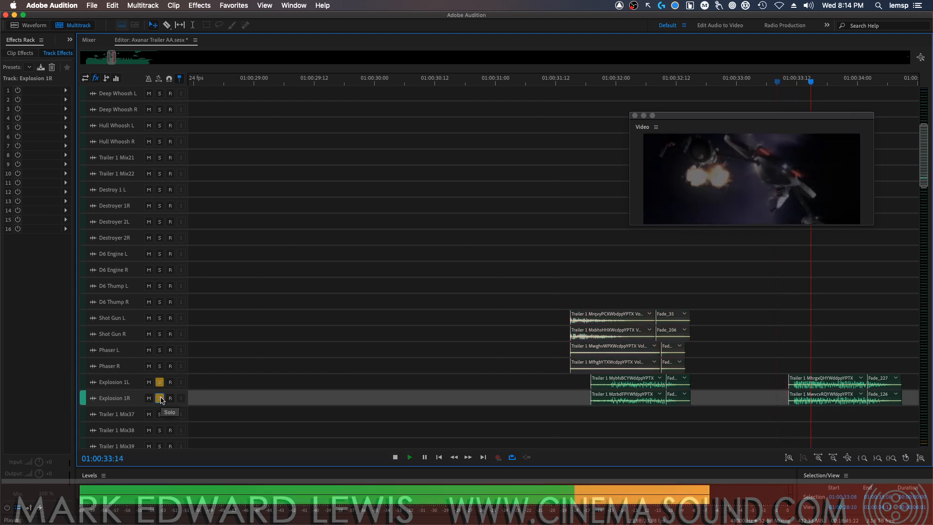
{"action": "left_click", "coordinate": [160, 399]}
{"action": "left_click", "coordinate": [160, 382]}
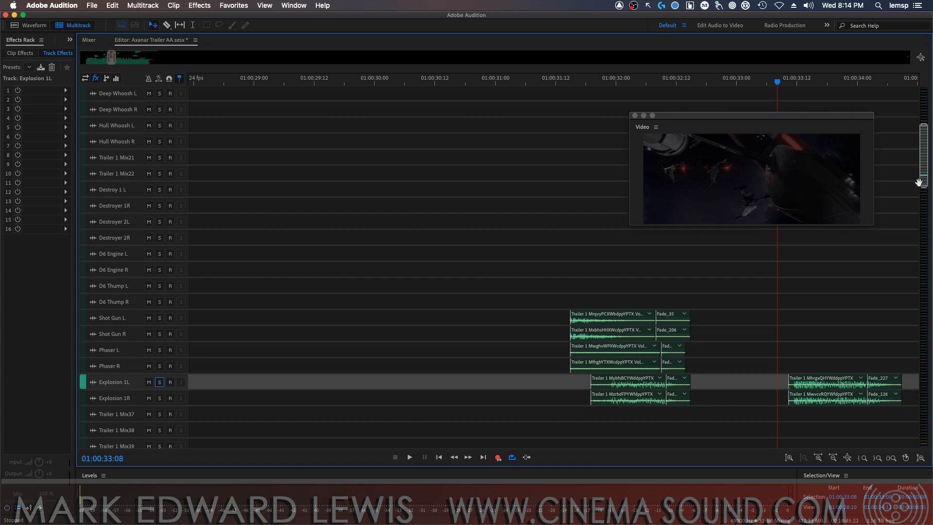
Audition tracks Trailer 1 Mix37 and Mix38 together in solo from 01:00:34:18, and take Mix38 out of solo
{"action": "left_click_drag", "start_coordinate": [921, 181], "coordinate": [920, 204]}
{"action": "key", "text": "minus"}
{"action": "key", "text": "minus"}
{"action": "key", "text": "minus"}
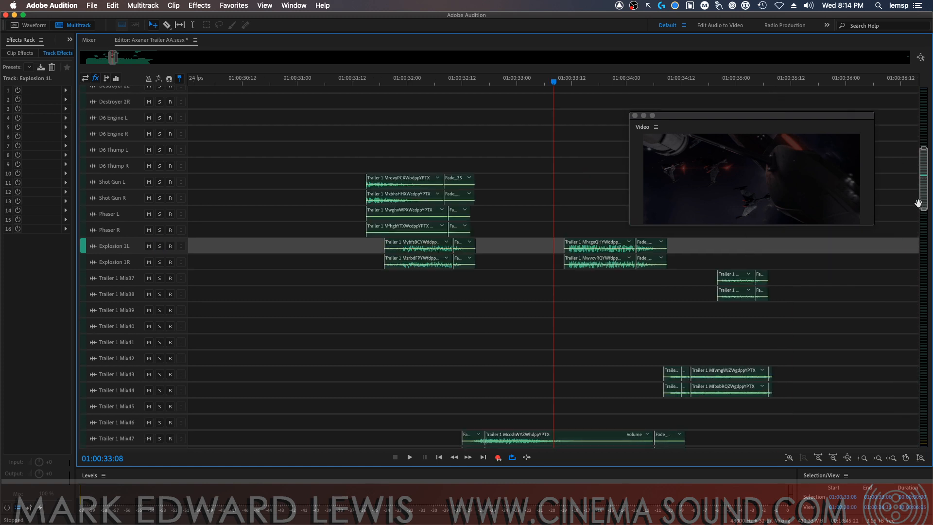
{"action": "key", "text": "minus"}
{"action": "left_click", "coordinate": [633, 81]}
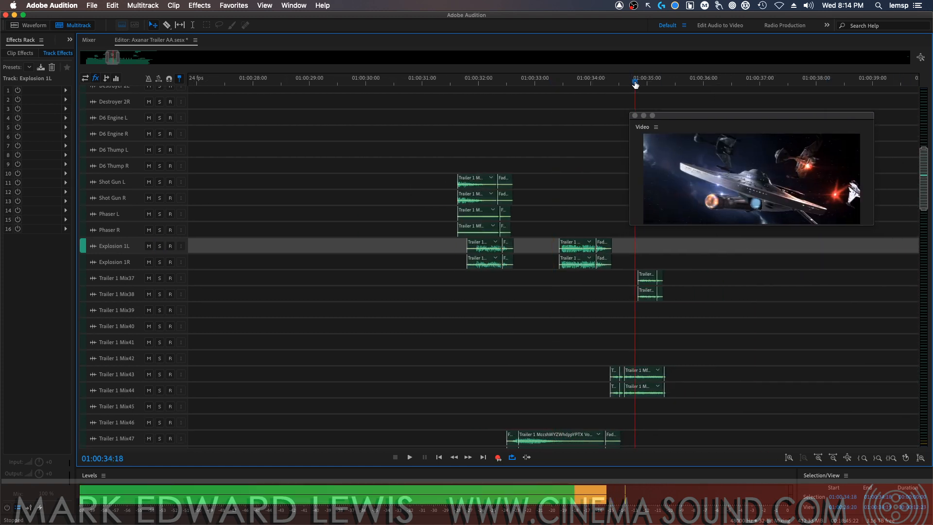
{"action": "left_click", "coordinate": [160, 278]}
{"action": "left_click", "coordinate": [159, 294]}
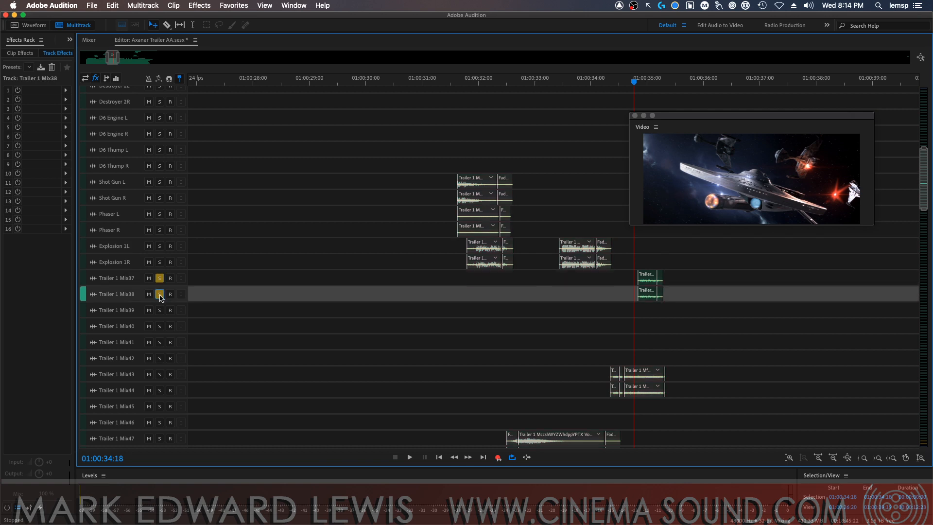
{"action": "key", "text": "space"}
{"action": "key", "text": "space"}
{"action": "left_click", "coordinate": [159, 293]}
{"action": "left_click", "coordinate": [158, 278]}
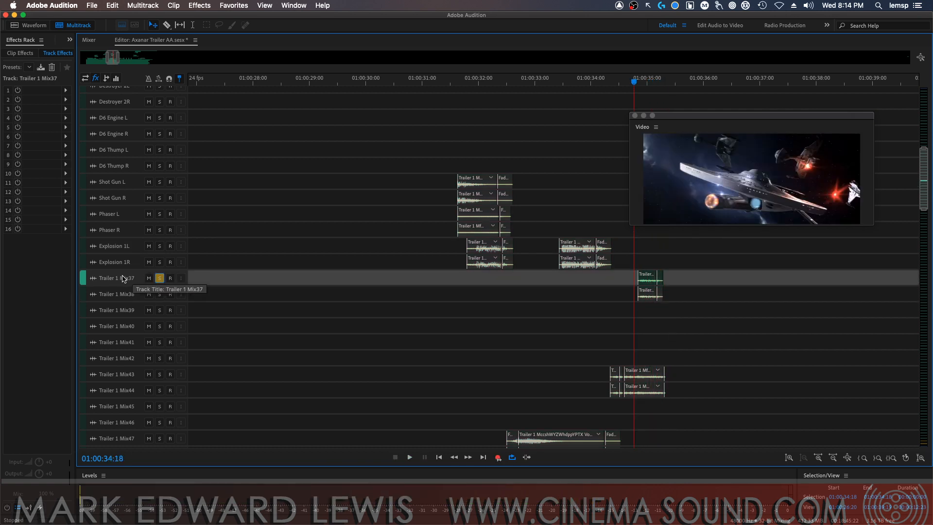
Rename track Trailer 1 Mix37 as "Explosion 2L" and Trailer 1 Mix38 as "Explosion 2R"
{"action": "left_click", "coordinate": [123, 278]}
{"action": "type", "text": "Explosion 1L"}
{"action": "key", "text": "BackSpace"}
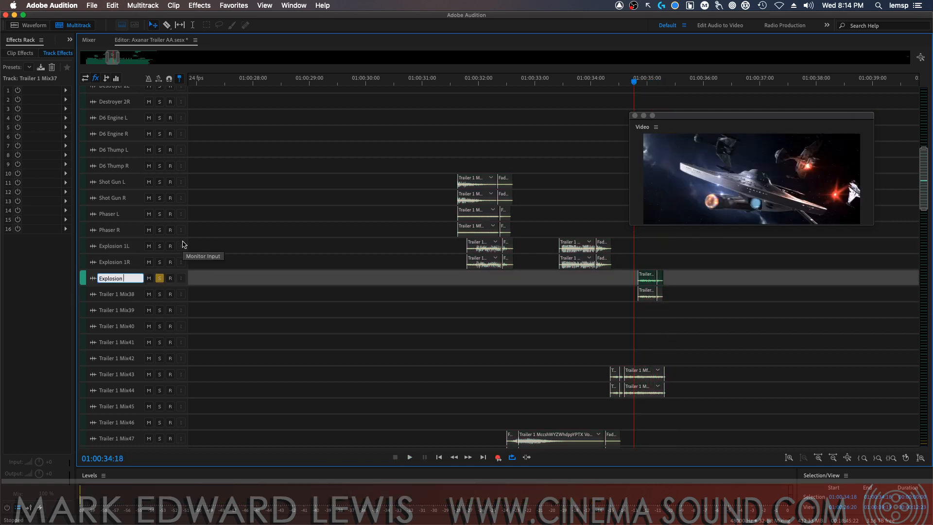
{"action": "type", "text": "2L"}
{"action": "key", "text": "super+a"}
{"action": "key", "text": "super+c"}
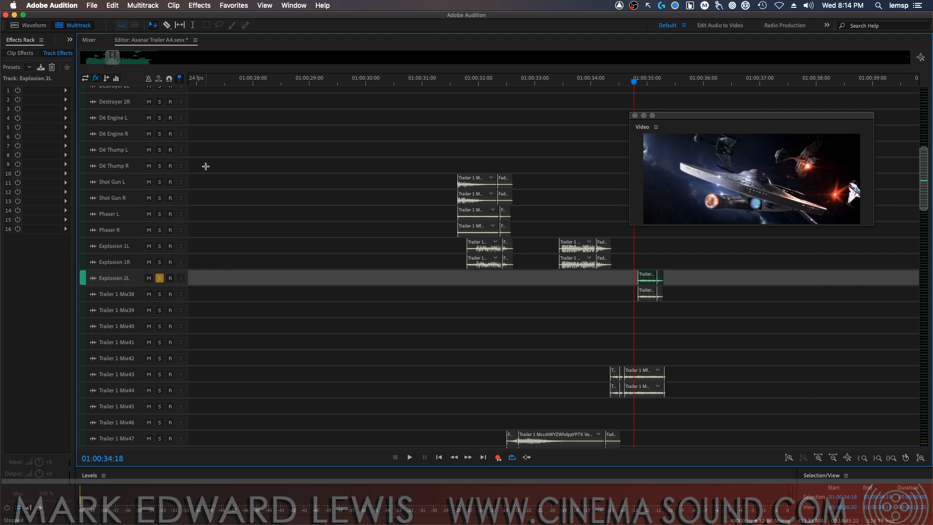
{"action": "left_click", "coordinate": [119, 294]}
{"action": "key", "text": "super+v"}
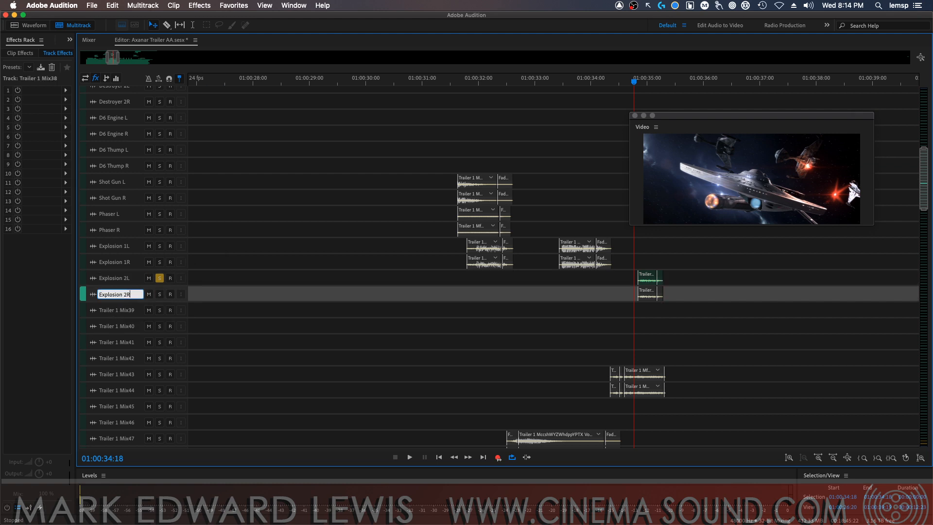
{"action": "type", "text": "R"}
{"action": "key", "text": "Return"}
Clear the solo on Explosion 2L, audition track Trailer 1 Mix39 in solo from 01:00:22:05, and clear its solo
{"action": "scroll", "coordinate": [558, 253], "scroll_direction": "down", "scroll_amount": 5}
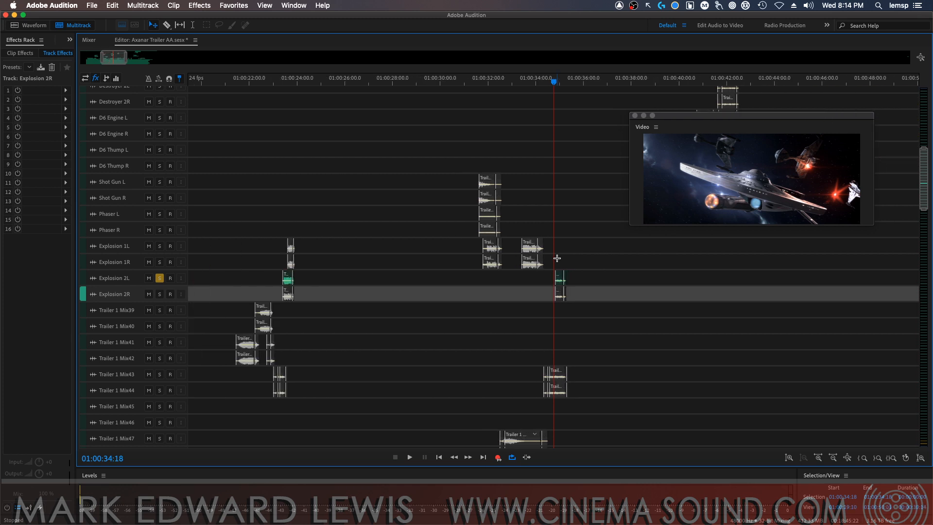
{"action": "scroll", "coordinate": [557, 258], "scroll_direction": "down", "scroll_amount": 2}
{"action": "left_click", "coordinate": [160, 279]}
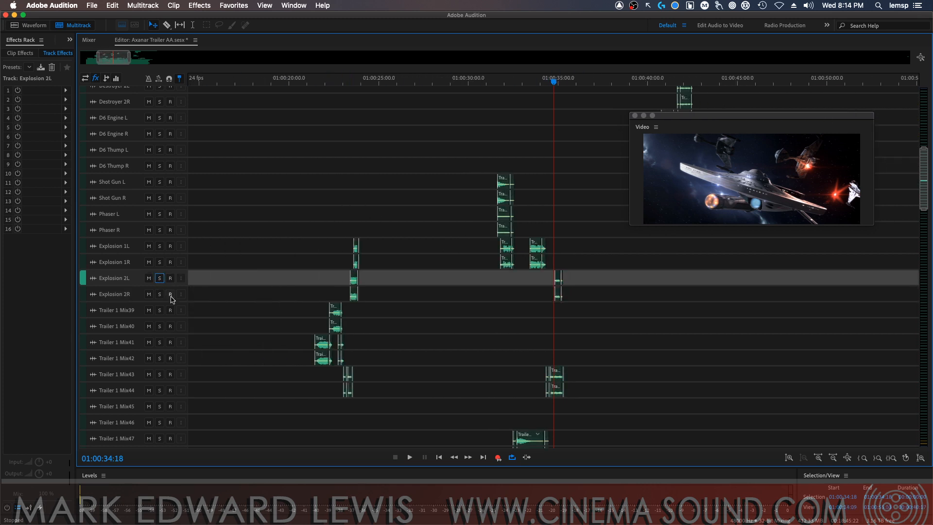
{"action": "left_click", "coordinate": [159, 310]}
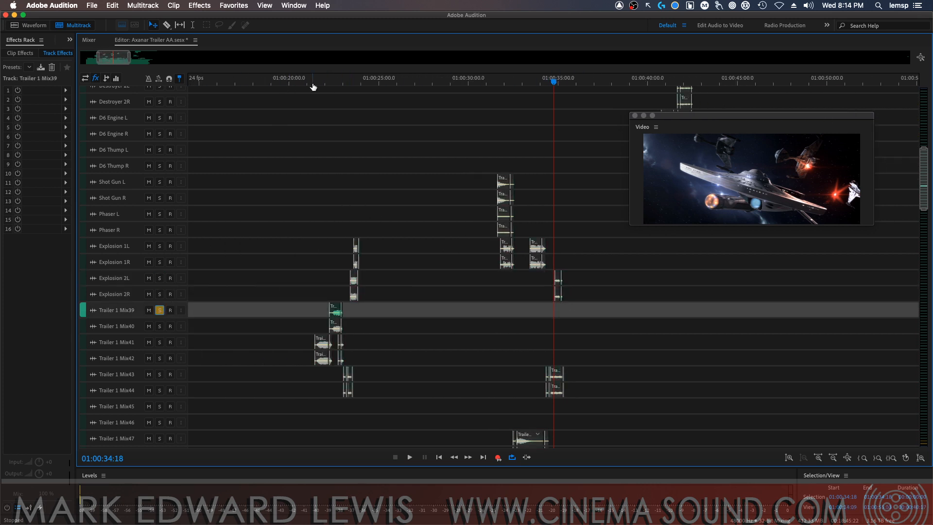
{"action": "left_click", "coordinate": [329, 80]}
{"action": "key", "text": "space"}
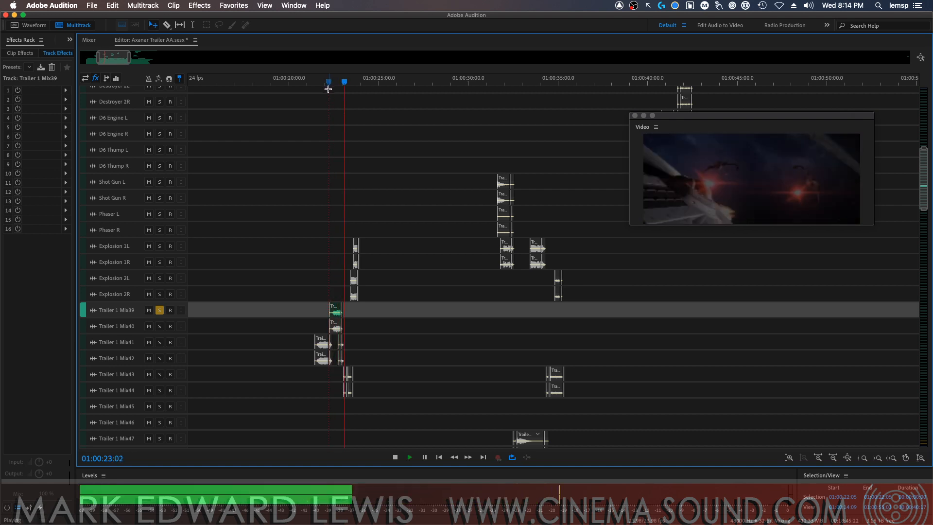
{"action": "key", "text": "space"}
{"action": "left_click", "coordinate": [159, 310]}
Rename track Trailer 1 Mix39 as "Shields L" and Trailer 1 Mix40 as "Shields R"
{"action": "left_click", "coordinate": [126, 313]}
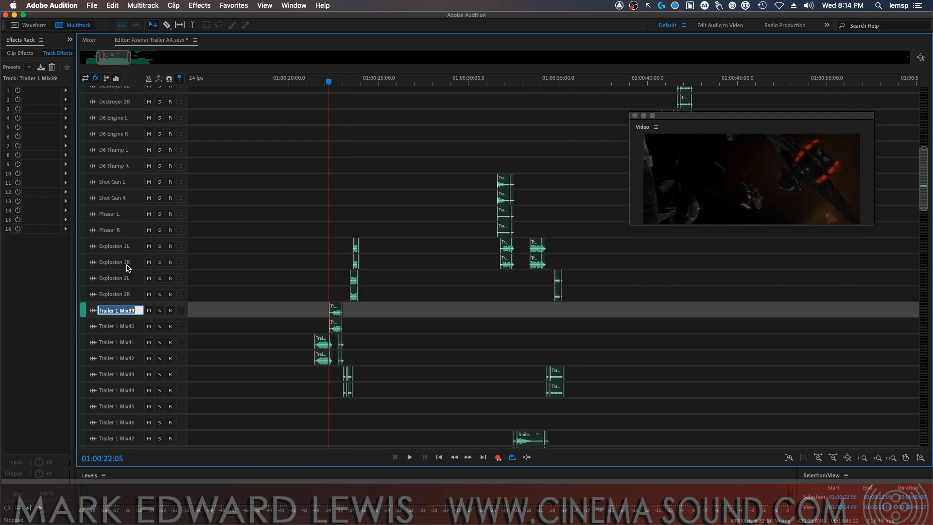
{"action": "type", "text": "Shields L"}
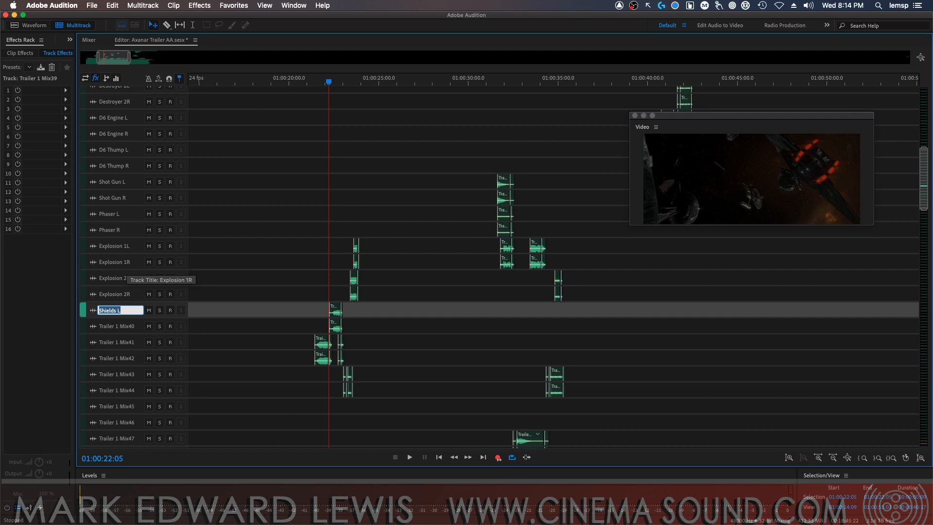
{"action": "left_click", "coordinate": [135, 326]}
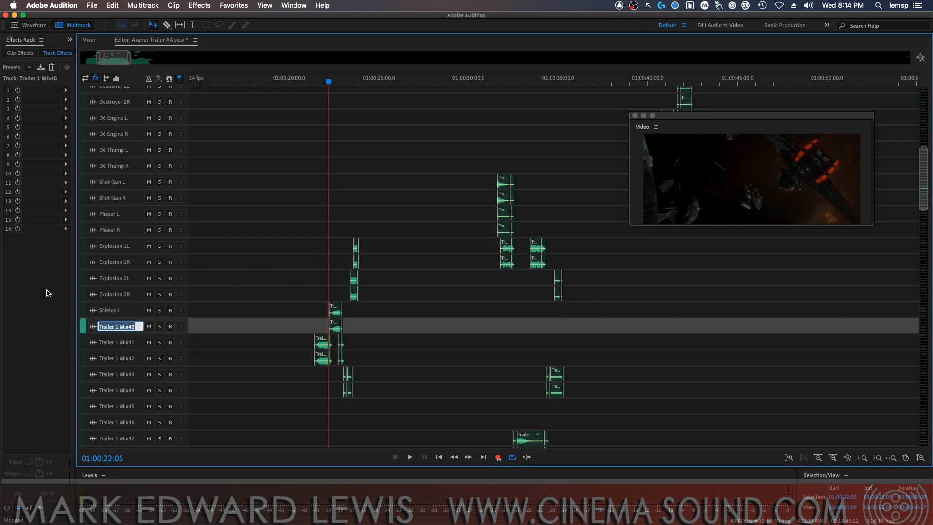
{"action": "key", "text": "Right"}
{"action": "key", "text": "super+a"}
{"action": "type", "text": "Shields R"}
{"action": "key", "text": "Return"}
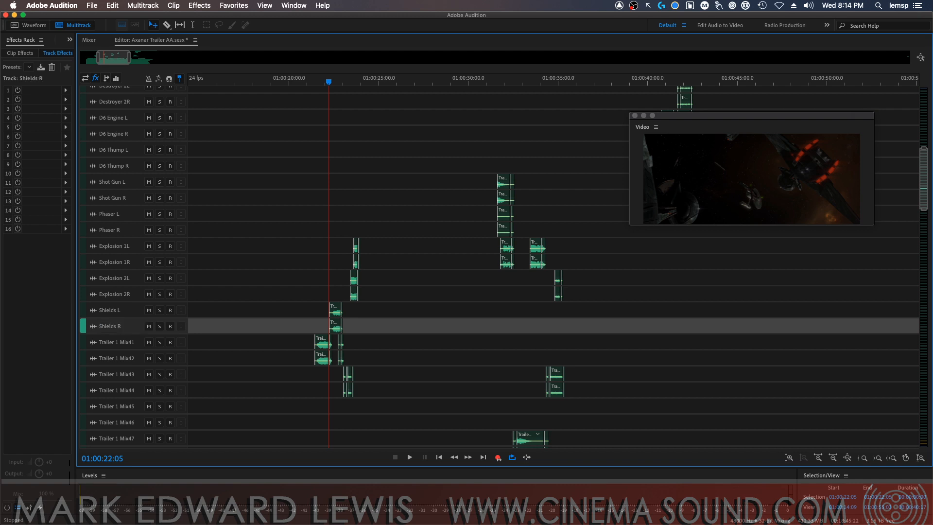
Audition track Trailer 1 Mix41 in solo, and rename it as "Disruptor L" and Trailer 1 Mix42 as "Disruptor R"
{"action": "left_click", "coordinate": [160, 342]}
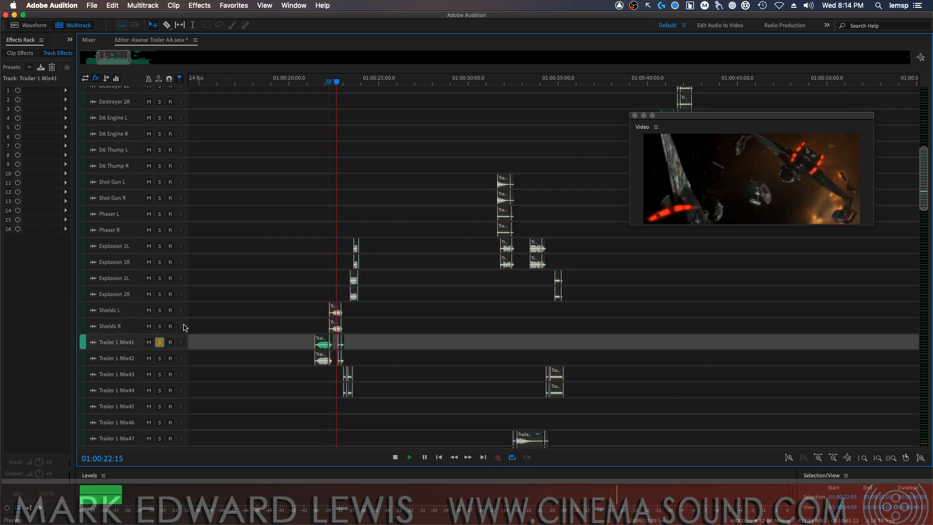
{"action": "double_click", "coordinate": [119, 342]}
{"action": "type", "text": "D"}
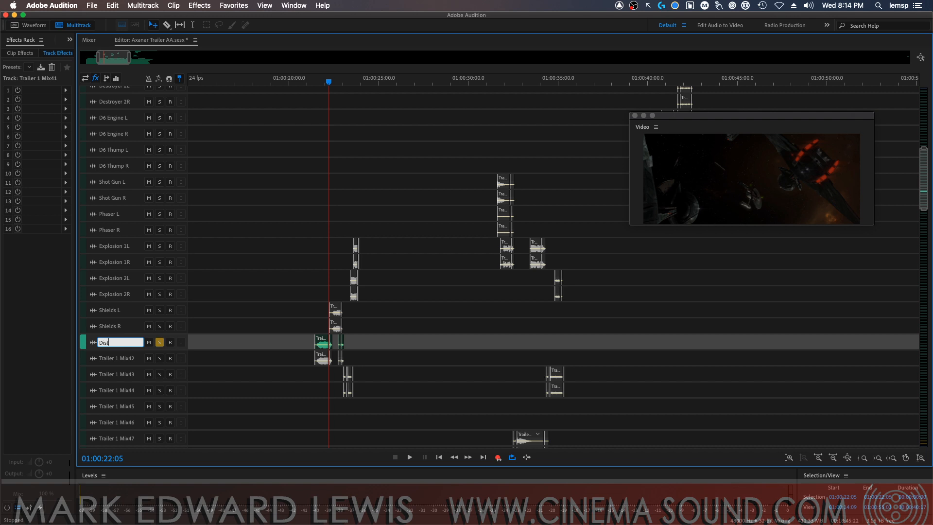
{"action": "type", "text": "isruptor L"}
{"action": "key", "text": "Return"}
{"action": "double_click", "coordinate": [126, 359]}
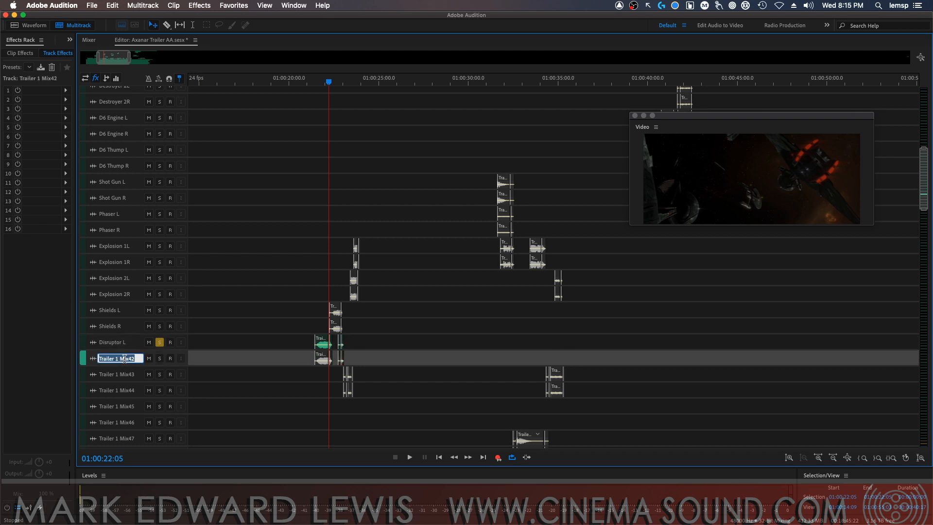
{"action": "key", "text": "ctrl+v"}
{"action": "key", "text": "Return"}
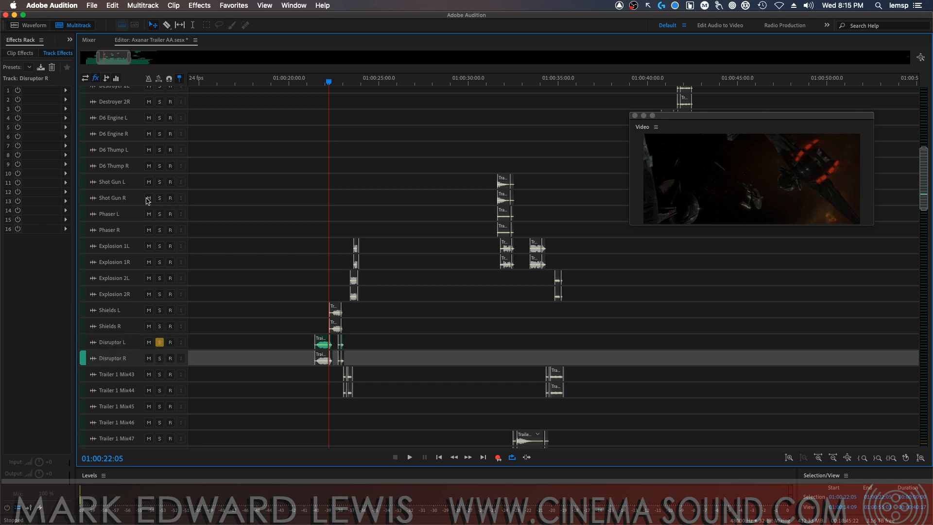
Take Disruptor L out of solo, audition track Trailer 1 Mix43 in solo from 01:00:22:05, and clear its solo
{"action": "left_click", "coordinate": [159, 343]}
{"action": "left_click", "coordinate": [162, 375]}
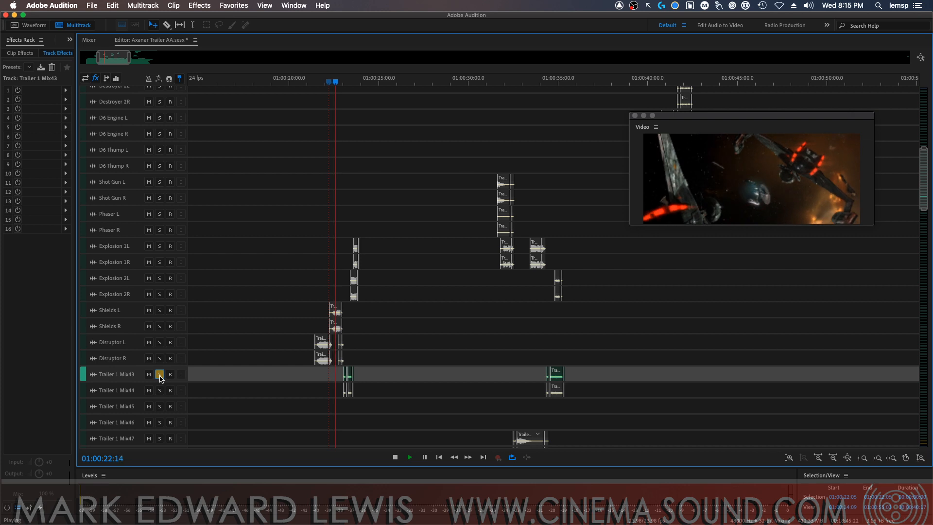
{"action": "key", "text": "space"}
{"action": "left_click", "coordinate": [159, 374]}
Rename track Trailer 1 Mix43 as "Torpedo L" and Trailer 1 Mix44 as "Torpedo R"
{"action": "double_click", "coordinate": [132, 373]}
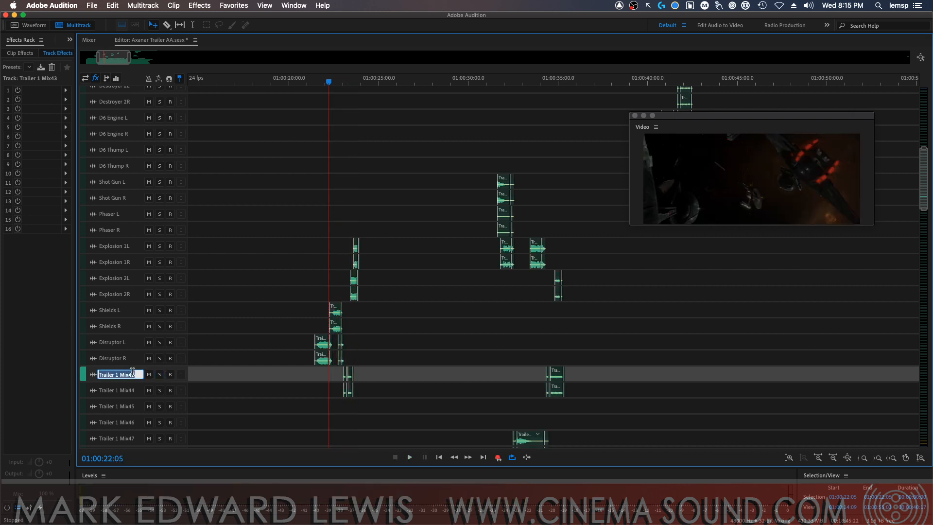
{"action": "type", "text": "Torpedo L"}
{"action": "key", "text": "Return"}
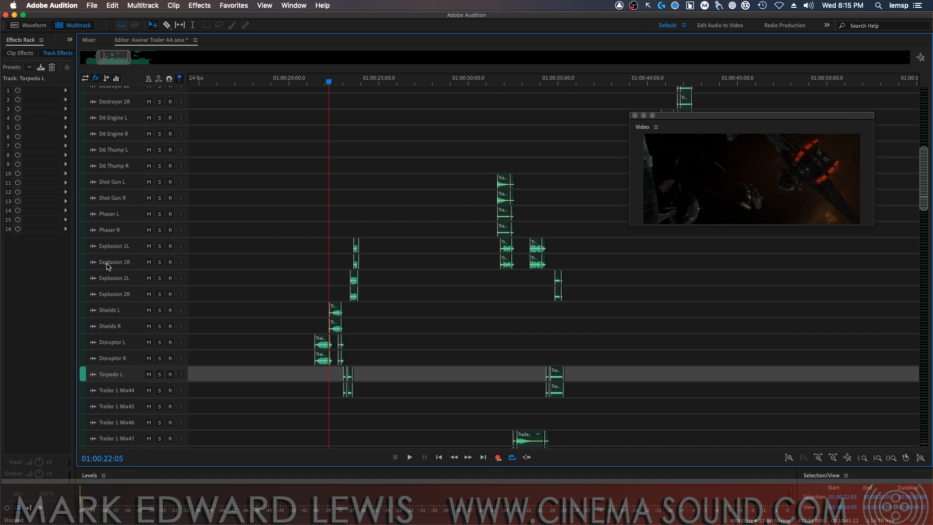
{"action": "double_click", "coordinate": [118, 391]}
{"action": "type", "text": "Torpedo L"}
{"action": "type", "text": "R"}
{"action": "key", "text": "Return"}
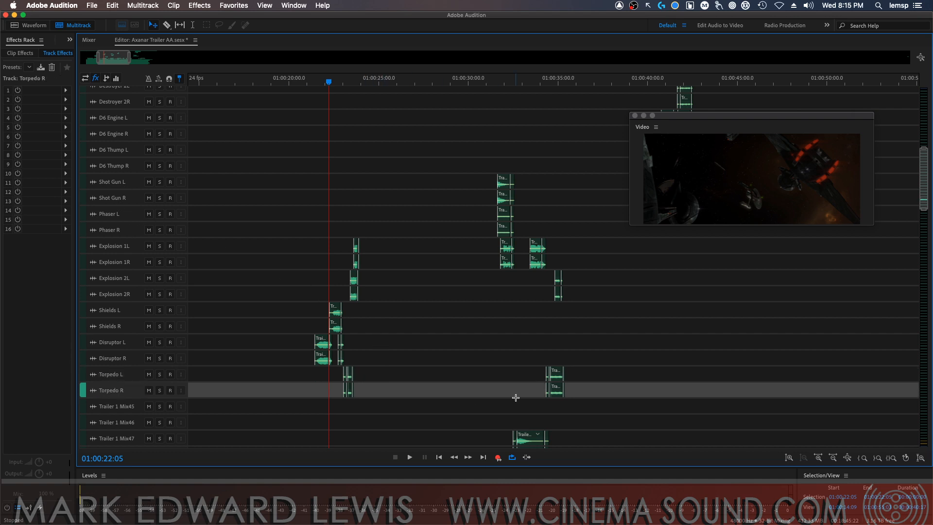
Audition tracks Trailer 1 Mix45 and Mix46 together in solo from 01:00:11:02, and clear both solos
{"action": "key", "text": "minus"}
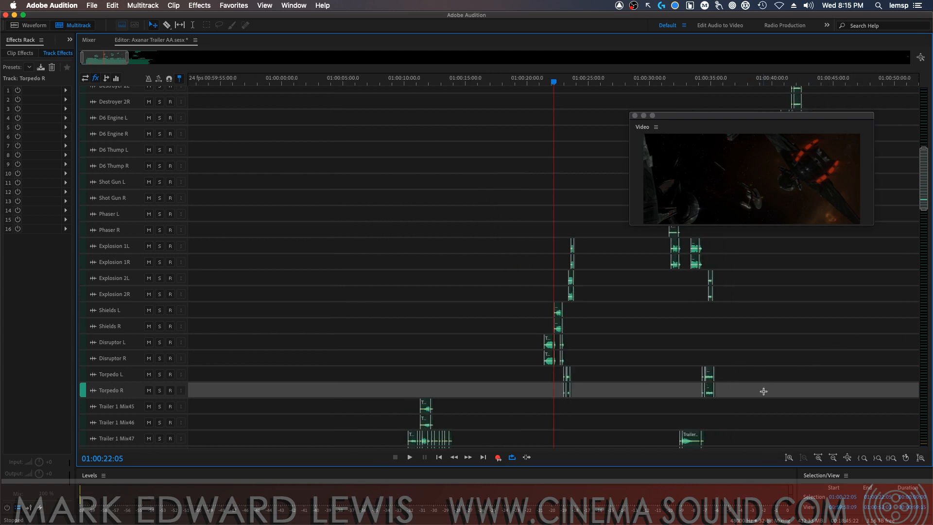
{"action": "mouse_move", "coordinate": [421, 84]}
{"action": "left_mouse_down"}
{"action": "mouse_move", "coordinate": [408, 83]}
{"action": "mouse_move", "coordinate": [416, 90]}
{"action": "left_mouse_up"}
{"action": "left_click", "coordinate": [160, 407]}
{"action": "left_click", "coordinate": [159, 423]}
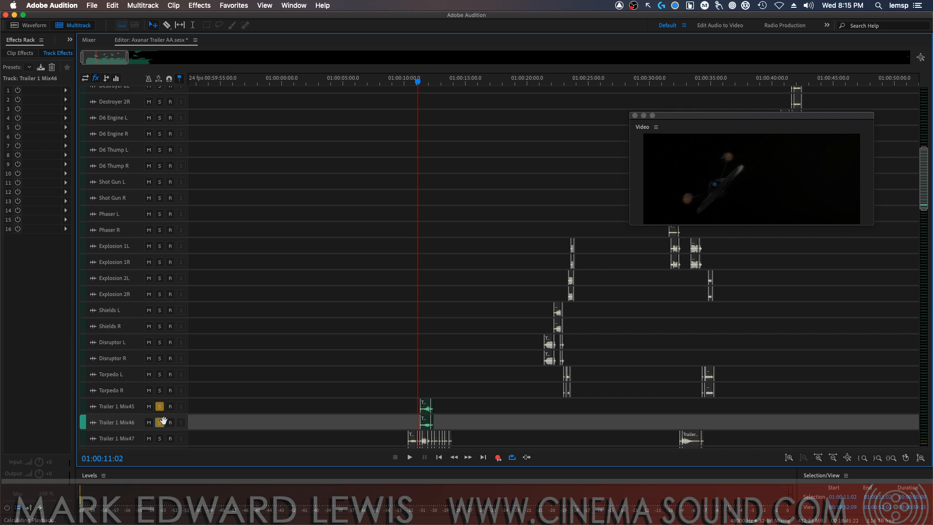
{"action": "key", "text": "space"}
{"action": "key", "text": "space"}
{"action": "left_click", "coordinate": [159, 407]}
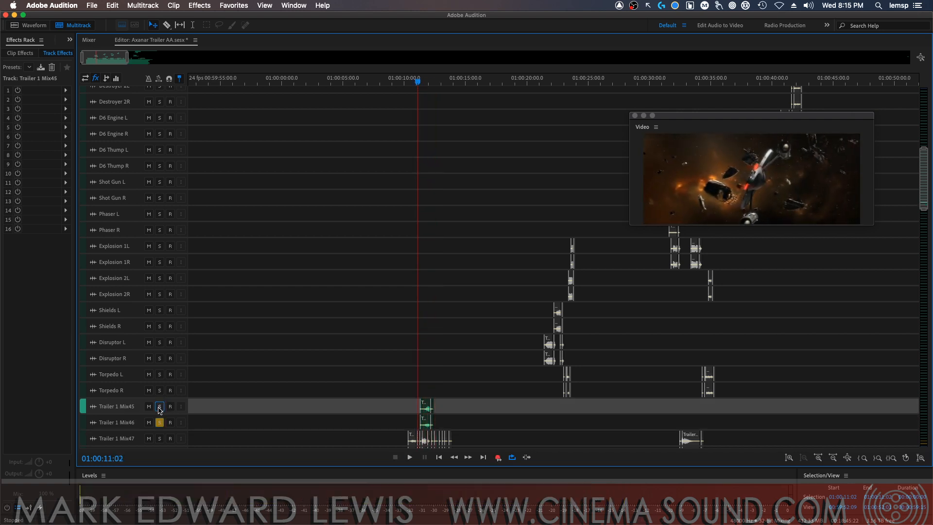
{"action": "left_click", "coordinate": [160, 422]}
Rename track Trailer 1 Mix45 as "Ares Flyby L" and Trailer 1 Mix46 as "Ares Flyby R"
{"action": "left_click", "coordinate": [133, 407]}
{"action": "type", "text": "Ar"}
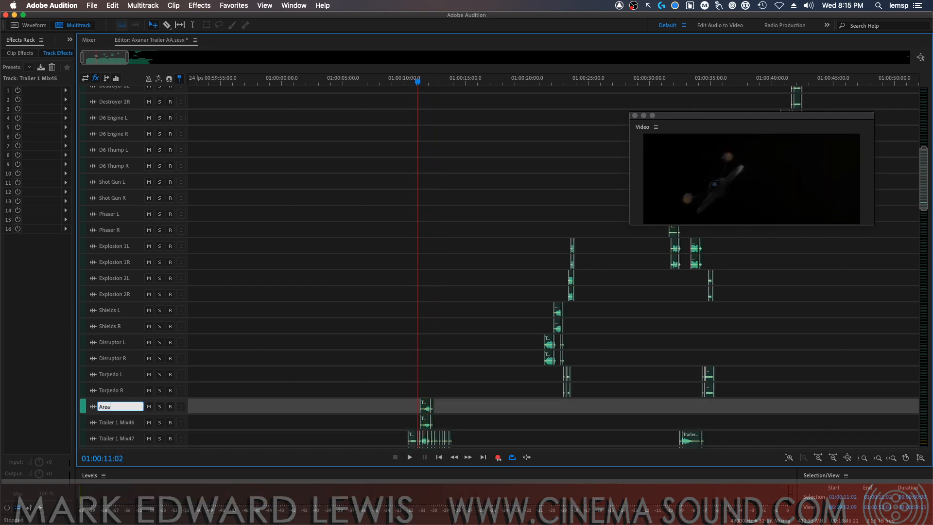
{"action": "type", "text": "es Flyby L"}
{"action": "key", "text": "Return"}
{"action": "key", "text": "super+c"}
{"action": "key", "text": "Tab"}
{"action": "key", "text": "super+v"}
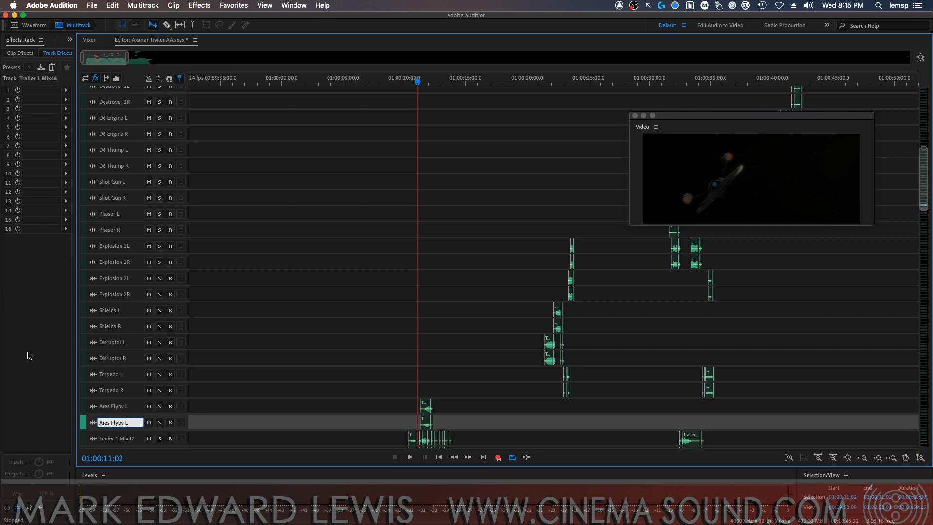
{"action": "type", "text": "R"}
{"action": "key", "text": "Return"}
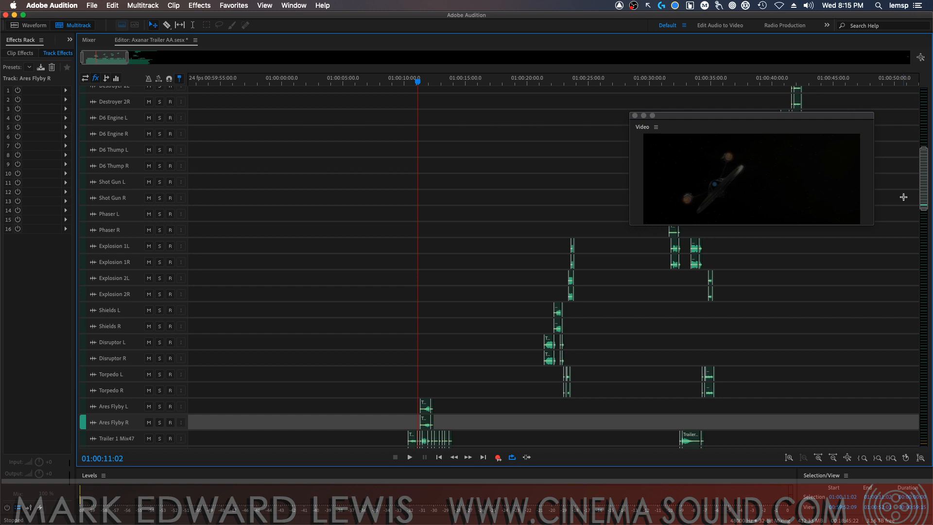
Audition tracks Trailer 1 Mix47 and Mix48 together in solo from 01:00:11:02, and clear both solos
{"action": "scroll", "coordinate": [903, 197], "scroll_direction": "down", "scroll_amount": 10}
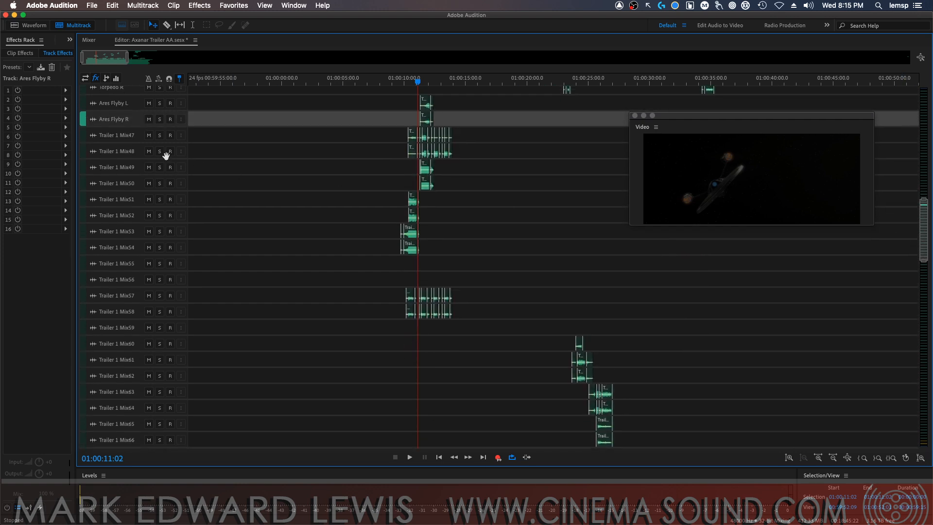
{"action": "left_click", "coordinate": [160, 135]}
{"action": "left_click", "coordinate": [159, 151]}
{"action": "key", "text": "space"}
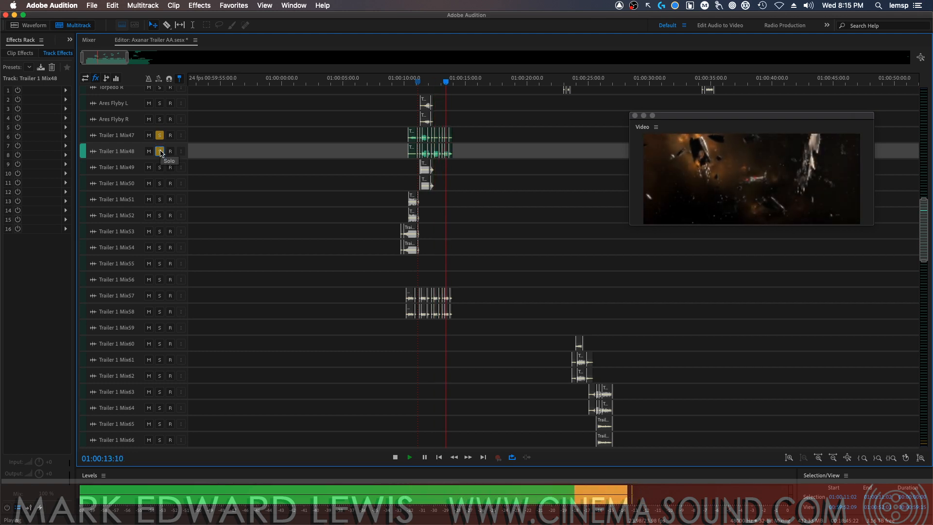
{"action": "left_click", "coordinate": [160, 151]}
{"action": "left_click", "coordinate": [159, 135]}
{"action": "key", "text": "space"}
Rename track Trailer 1 Mix47 as "Ares Impulse L" and Trailer 1 Mix48 as "Ares Impulse R"
{"action": "double_click", "coordinate": [117, 135]}
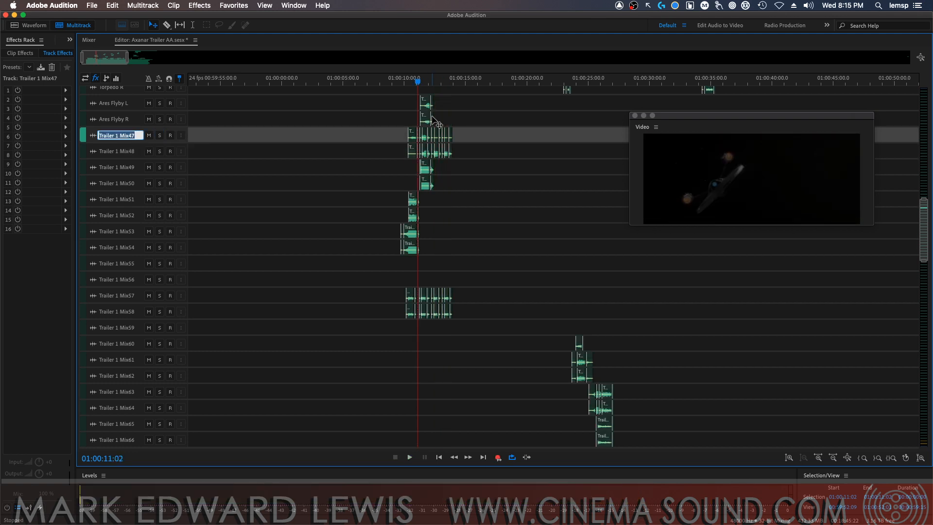
{"action": "type", "text": "==="}
{"action": "key", "text": "Return"}
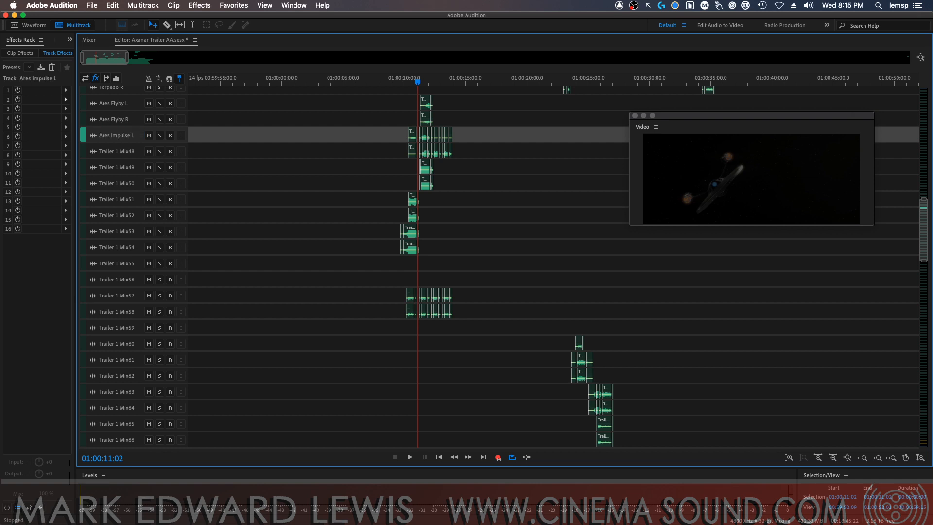
{"action": "double_click", "coordinate": [125, 152]}
{"action": "key", "text": "super+v"}
{"action": "type", "text": "R"}
{"action": "key", "text": "Return"}
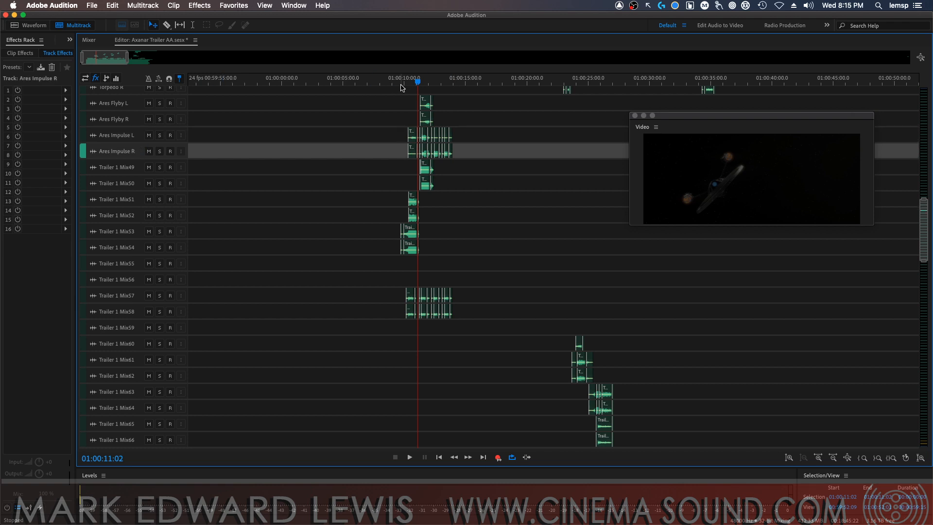
Move the floating Video window clear of the clips and examine the Ares Impulse clips and fades closely around 01:00:11:22
{"action": "left_click", "coordinate": [428, 83]}
{"action": "left_click_drag", "start_coordinate": [415, 83], "coordinate": [767, 108]}
{"action": "left_click_drag", "start_coordinate": [704, 118], "coordinate": [817, 251]}
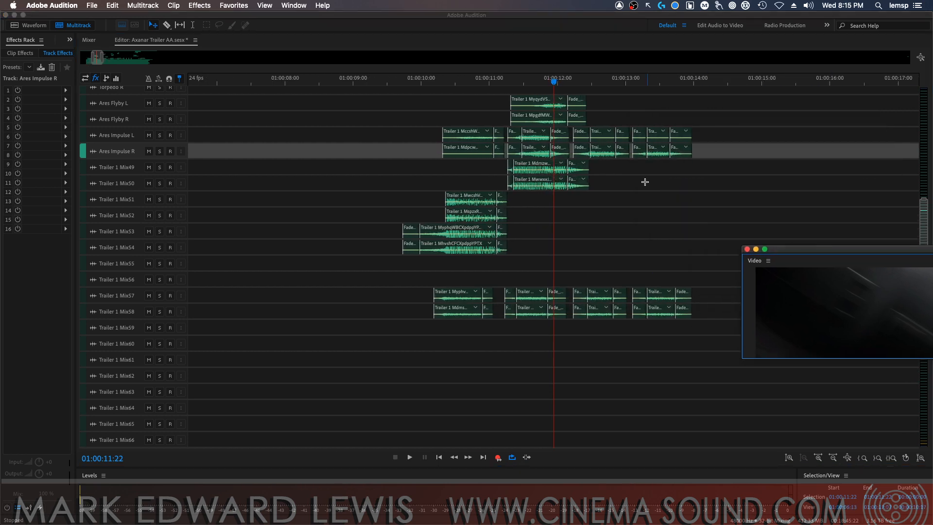
{"action": "left_click_drag", "start_coordinate": [564, 76], "coordinate": [703, 142]}
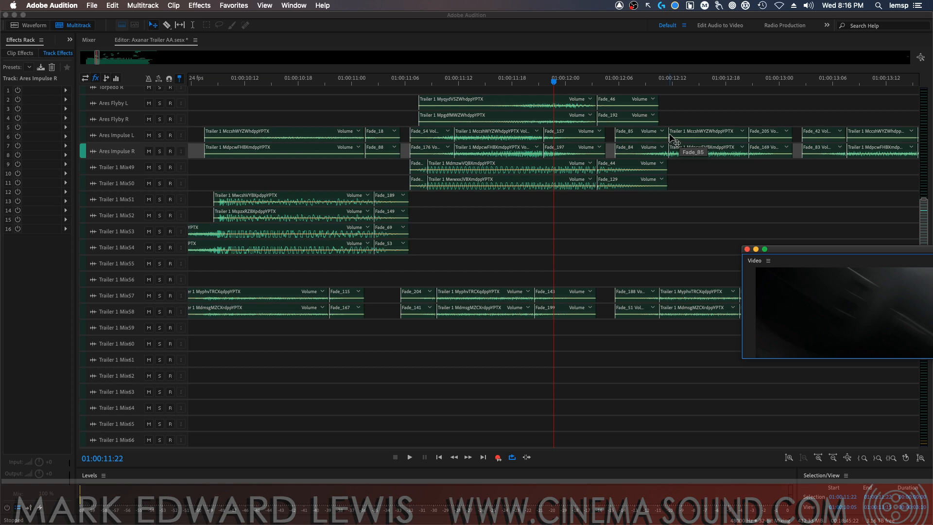
{"action": "key", "text": "minus"}
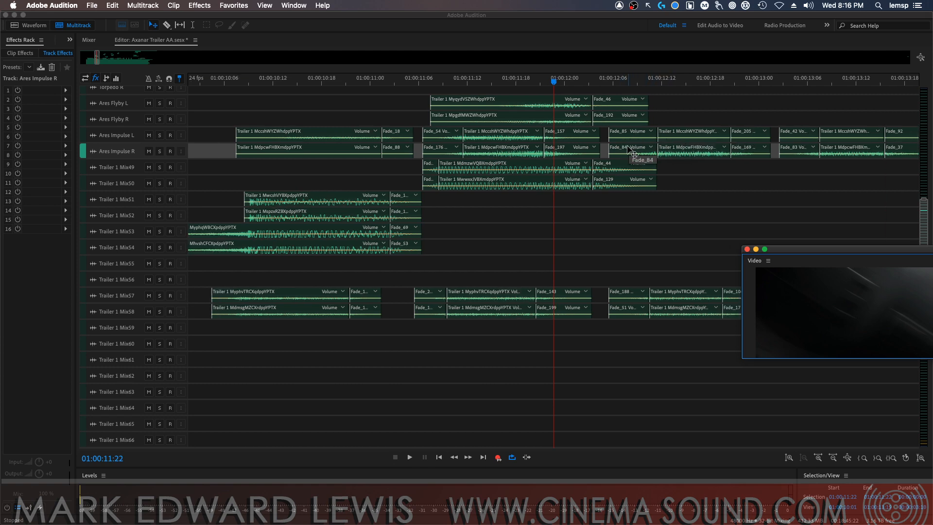
{"action": "key", "text": "minus"}
{"action": "key", "text": "minus"}
{"action": "key", "text": "minus"}
{"action": "key", "text": "minus"}
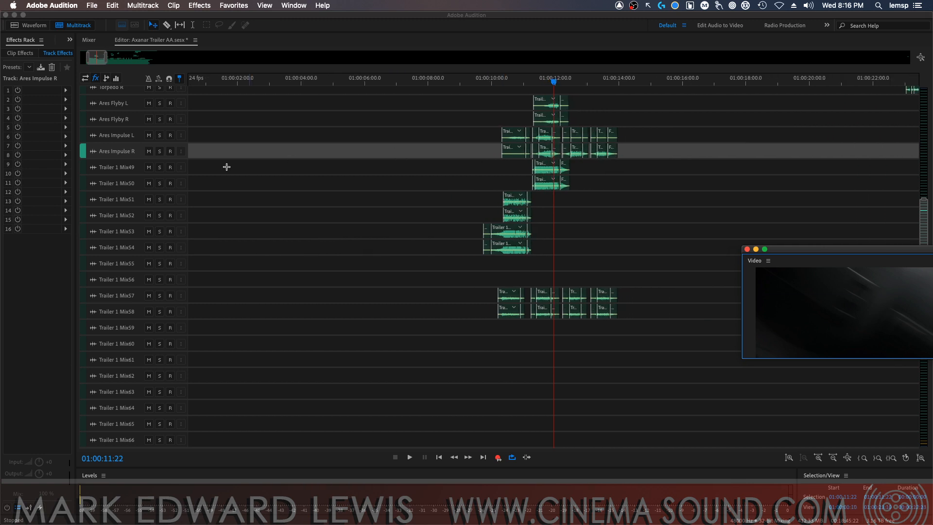
Audition tracks Trailer 1 Mix49 and Mix50 together in solo from 01:00:11:02
{"action": "left_click", "coordinate": [160, 167]}
{"action": "left_click", "coordinate": [160, 183]}
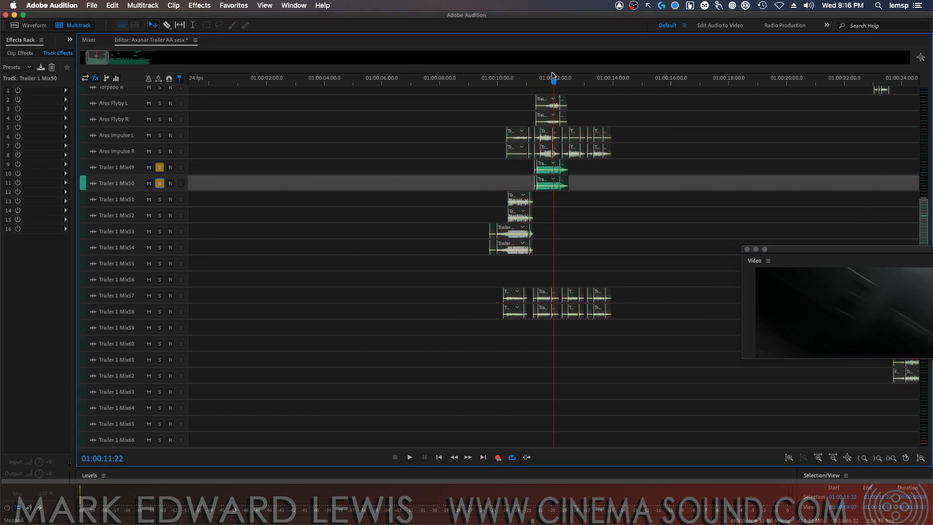
{"action": "left_click_drag", "start_coordinate": [553, 76], "coordinate": [530, 83]}
{"action": "key", "text": "space"}
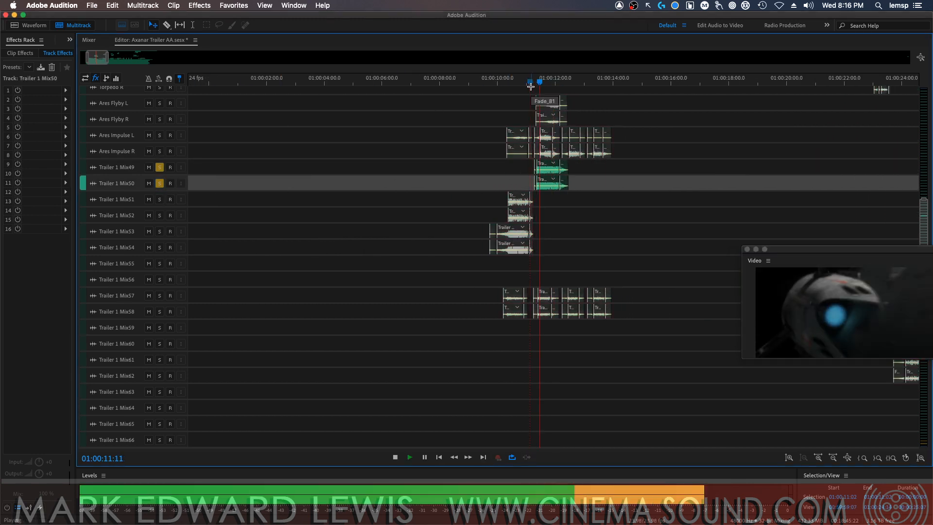
{"action": "key", "text": "space"}
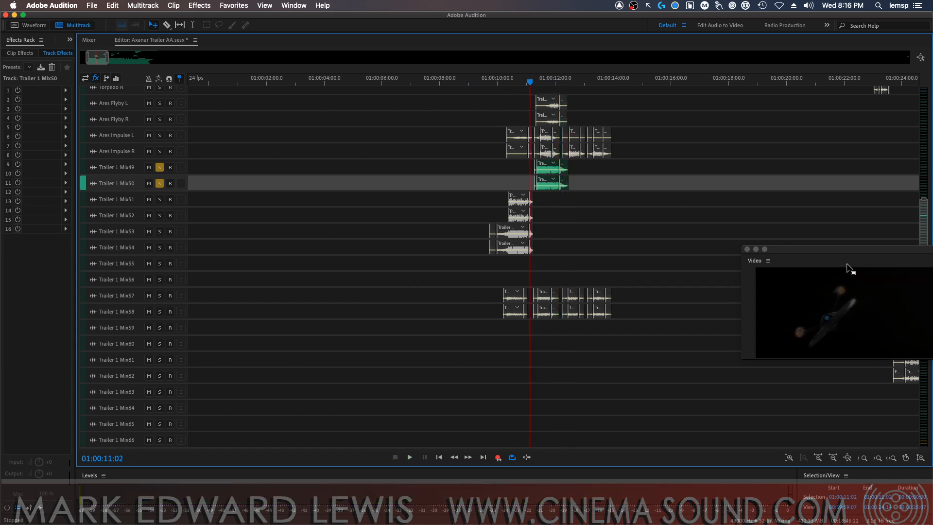
Rename track Trailer 1 Mix49 as "Sub Sweep L" and Trailer 1 Mix50 as "Sub Sweep R", and clear both solos
{"action": "left_click_drag", "start_coordinate": [846, 250], "coordinate": [641, 221]}
{"action": "double_click", "coordinate": [126, 166]}
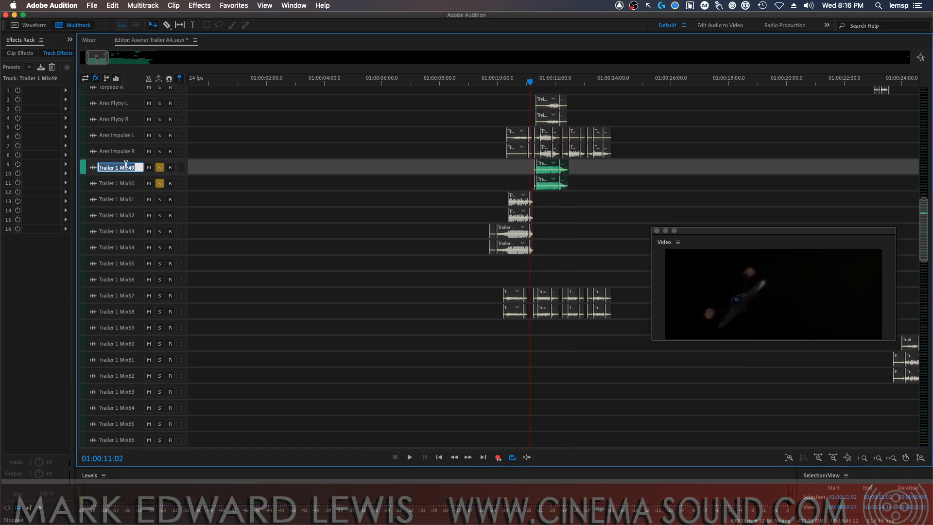
{"action": "type", "text": "Sub Sweep L"}
{"action": "key", "text": "Return"}
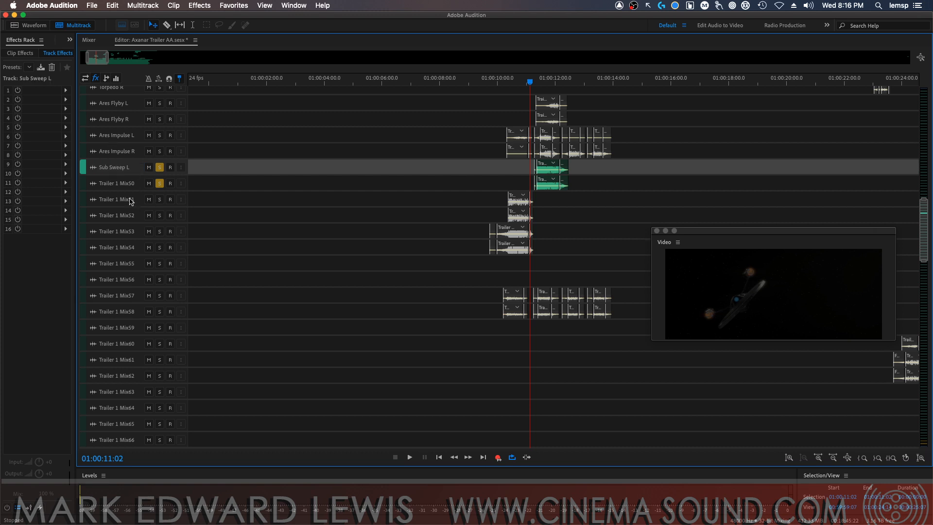
{"action": "double_click", "coordinate": [122, 184]}
{"action": "key", "text": "super+v"}
{"action": "key", "text": "BackSpace"}
{"action": "type", "text": "R"}
{"action": "key", "text": "Return"}
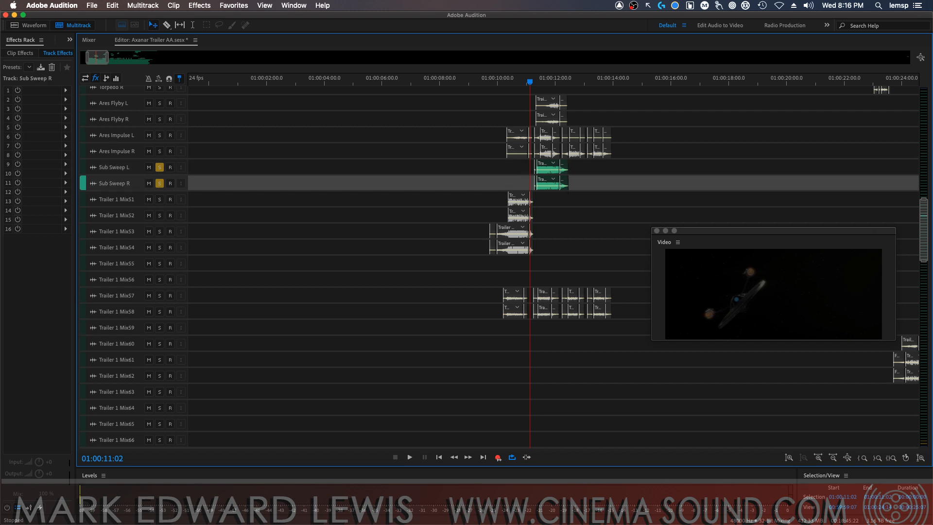
{"action": "left_click", "coordinate": [160, 168]}
{"action": "left_click", "coordinate": [160, 183]}
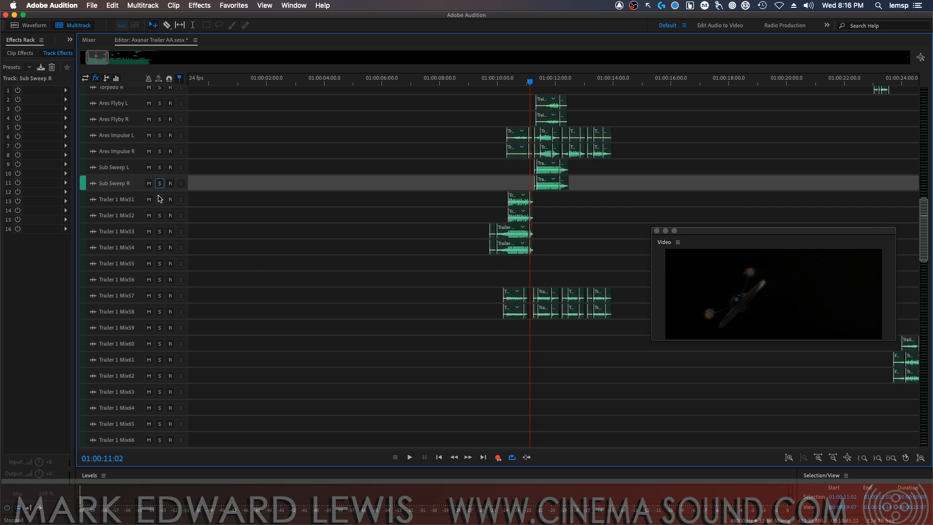
Audition tracks Trailer 1 Mix51 and Mix52 together in solo from 01:00:10:08, and clear both solos
{"action": "left_click", "coordinate": [160, 199]}
{"action": "left_click", "coordinate": [160, 215]}
{"action": "left_click", "coordinate": [507, 84]}
{"action": "key", "text": "space"}
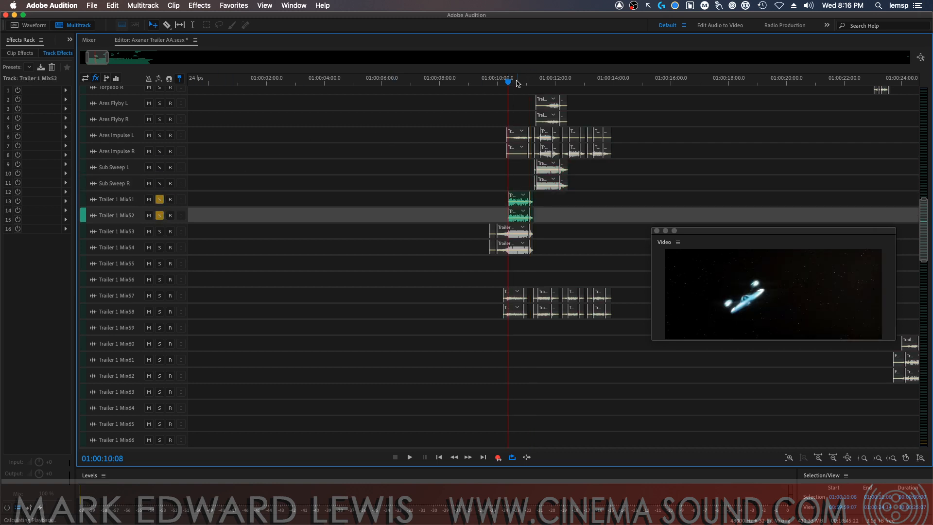
{"action": "key", "text": "space"}
{"action": "left_click", "coordinate": [159, 199]}
{"action": "left_click", "coordinate": [160, 216]}
Rename track Trailer 1 Mix51 as "Warp In L" and Trailer 1 Mix52 as "Warp In R"
{"action": "double_click", "coordinate": [127, 199]}
{"action": "type", "text": "Warp In L"}
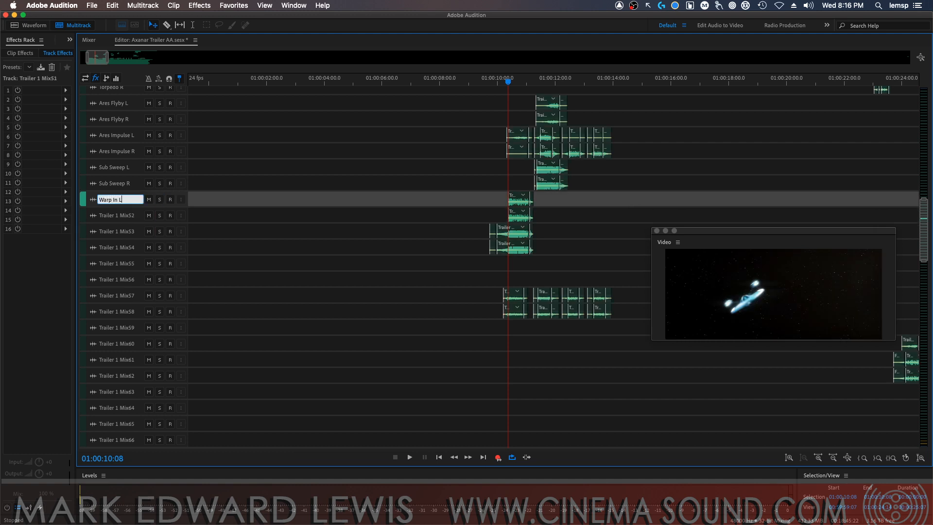
{"action": "key", "text": "super+a"}
{"action": "key", "text": "super+c"}
{"action": "key", "text": "Return"}
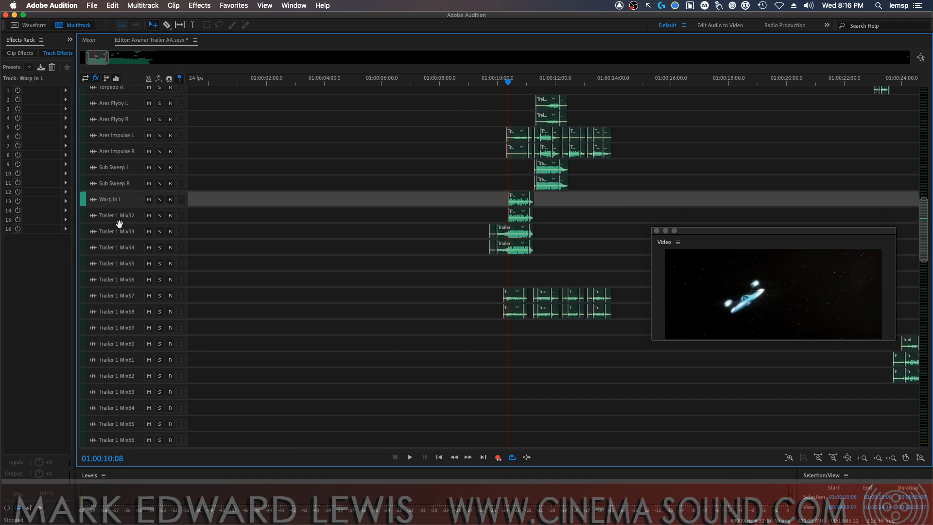
{"action": "double_click", "coordinate": [129, 218]}
{"action": "key", "text": "super+v"}
{"action": "key", "text": "BackSpace"}
{"action": "type", "text": "R"}
{"action": "key", "text": "Return"}
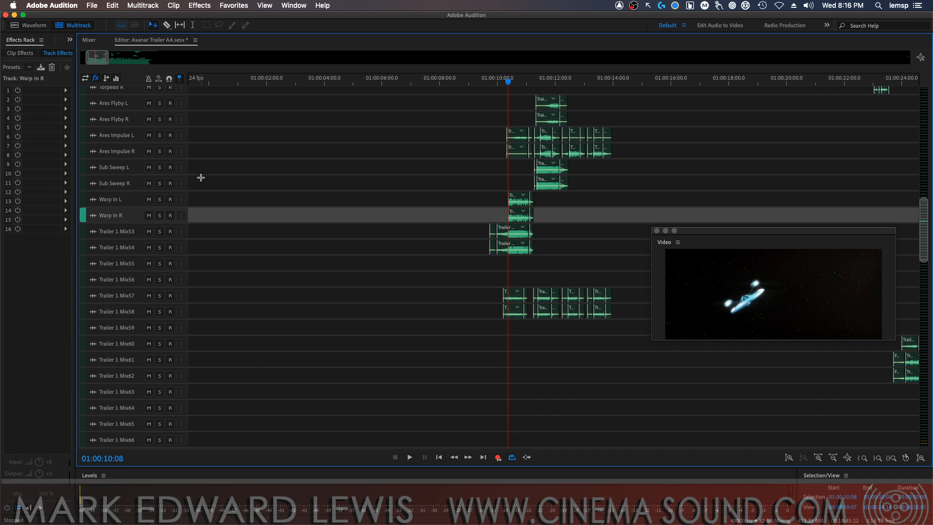
Audition tracks Trailer 1 Mix53 and Mix54 in solo from 01:00:10:08, adding Warp In L and Warp In R to the solo during playback
{"action": "left_click", "coordinate": [159, 231]}
{"action": "left_click", "coordinate": [159, 248]}
{"action": "key", "text": "space"}
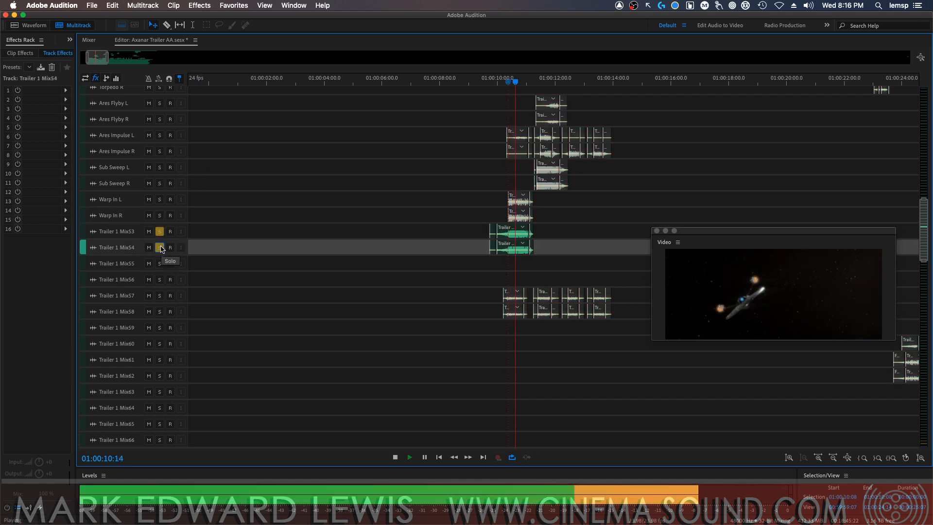
{"action": "left_click", "coordinate": [159, 199]}
{"action": "left_click", "coordinate": [160, 215]}
{"action": "key", "text": "space"}
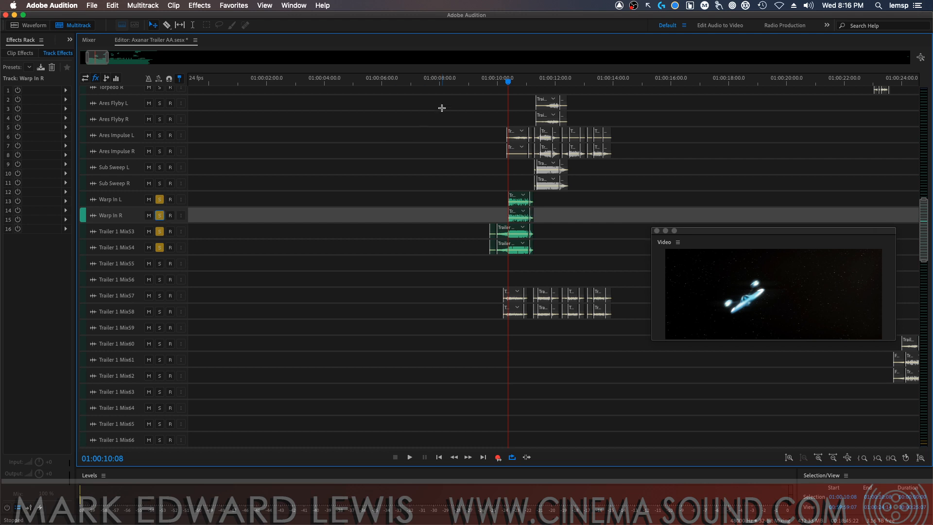
Audition the four soloed tracks together from 01:00:09:11, and clear all four solos
{"action": "left_click", "coordinate": [483, 83]}
{"action": "key", "text": "space"}
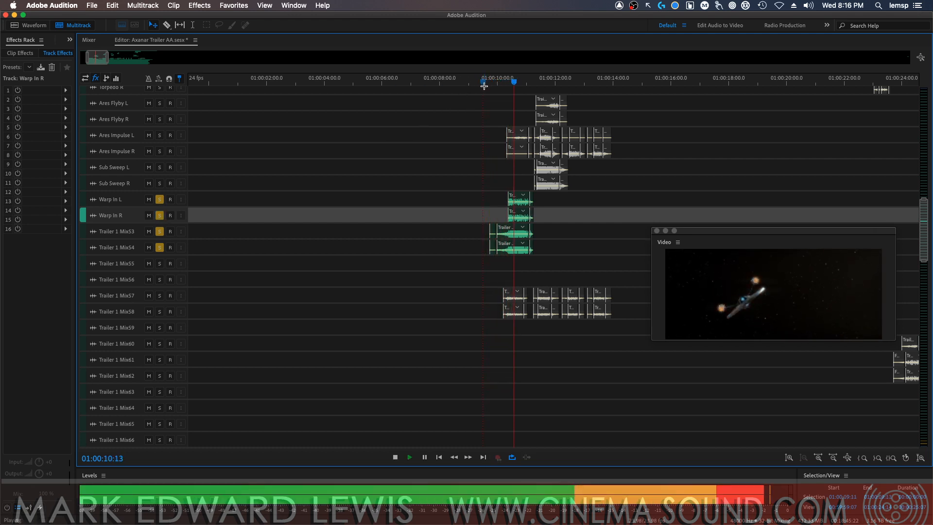
{"action": "key", "text": "space"}
{"action": "left_click", "coordinate": [159, 200]}
{"action": "left_click", "coordinate": [159, 215]}
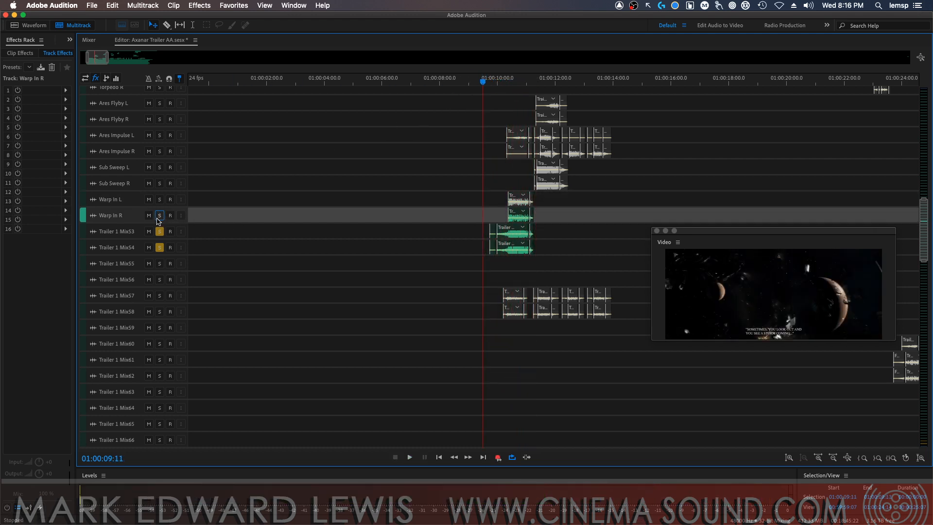
{"action": "left_click", "coordinate": [159, 232]}
{"action": "left_click", "coordinate": [160, 247]}
Rename track Trailer 1 Mix53 as "Warp In 2L" and Trailer 1 Mix54 as "Warp In 2R"
{"action": "double_click", "coordinate": [130, 232]}
{"action": "key", "text": "super+v"}
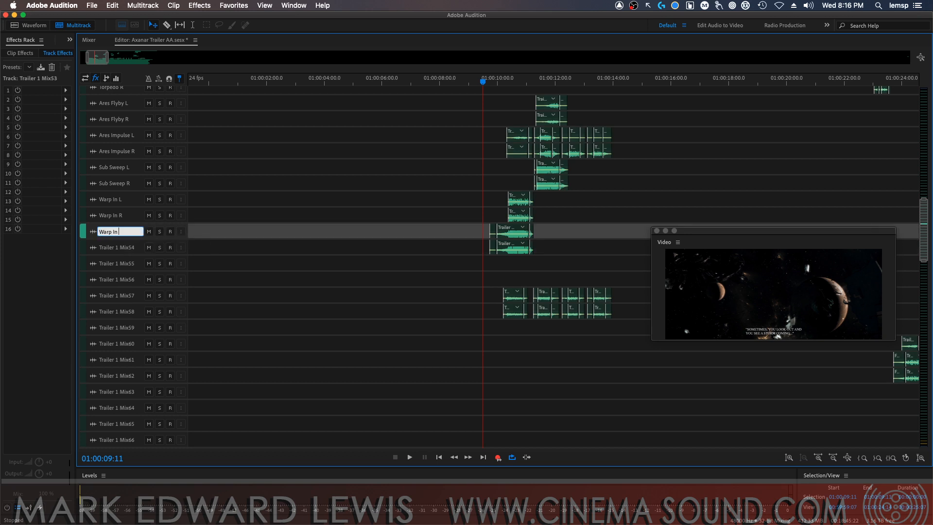
{"action": "type", "text": "2L"}
{"action": "key", "text": "Return"}
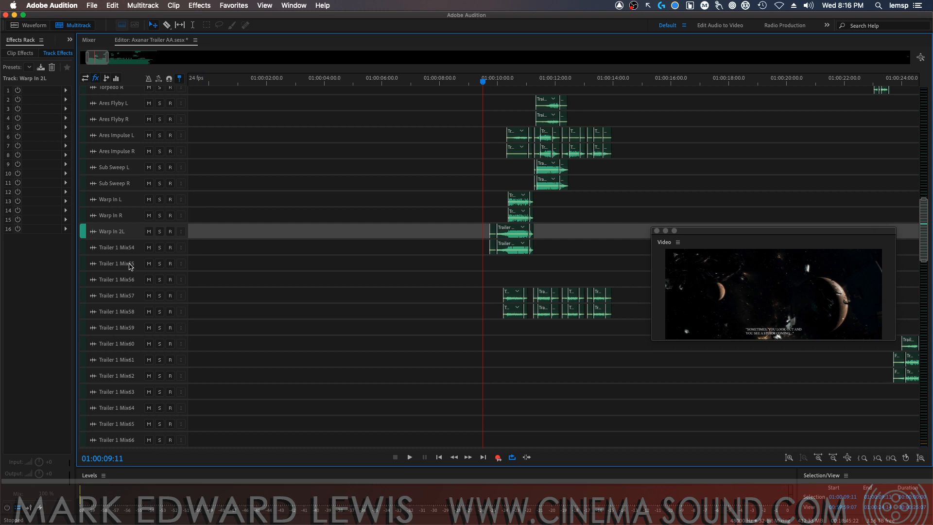
{"action": "left_click", "coordinate": [123, 248]}
{"action": "key", "text": "super+v"}
{"action": "type", "text": "R"}
{"action": "key", "text": "Return"}
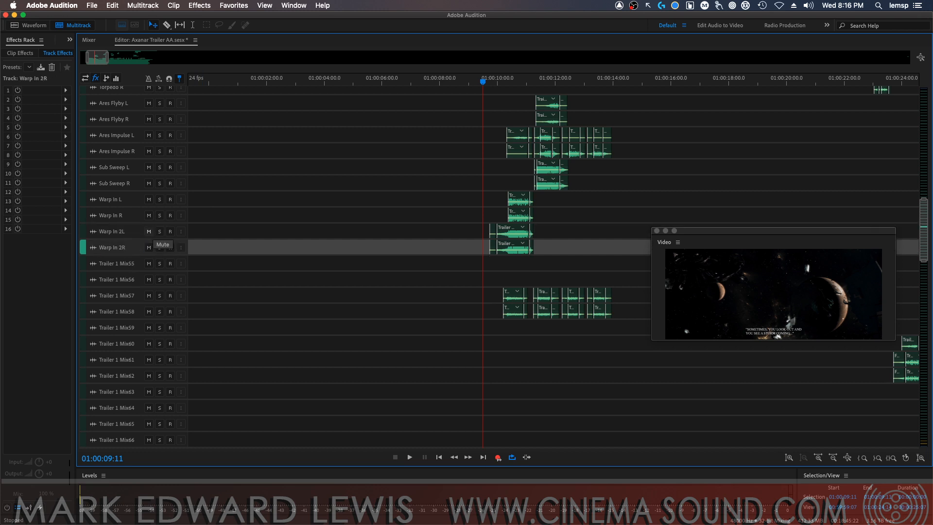
Move the floating Video window clear of the clips and audition tracks Trailer 1 Mix55 and Mix56 together in solo from 01:01:01:22
{"action": "key", "text": "minus"}
{"action": "key", "text": "minus"}
{"action": "key", "text": "minus"}
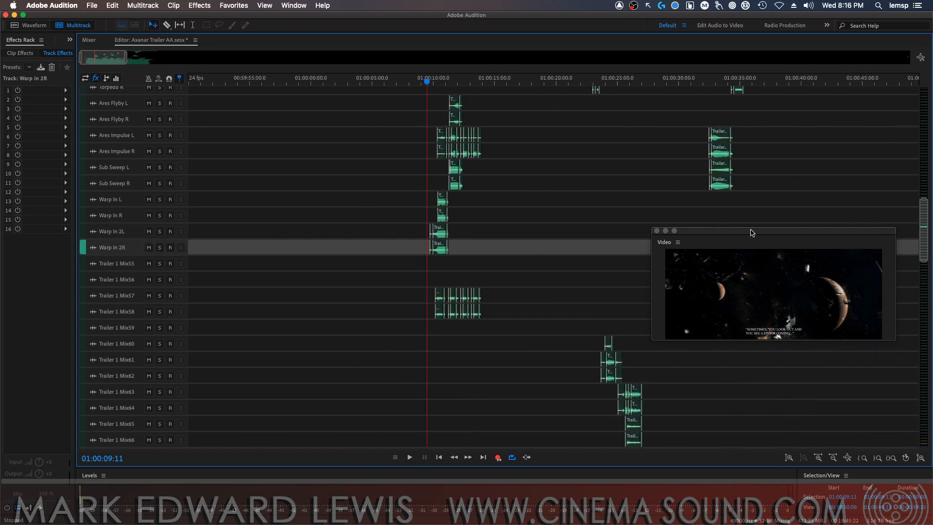
{"action": "key", "text": "minus"}
{"action": "left_click_drag", "start_coordinate": [750, 231], "coordinate": [724, 326]}
{"action": "key", "text": "minus"}
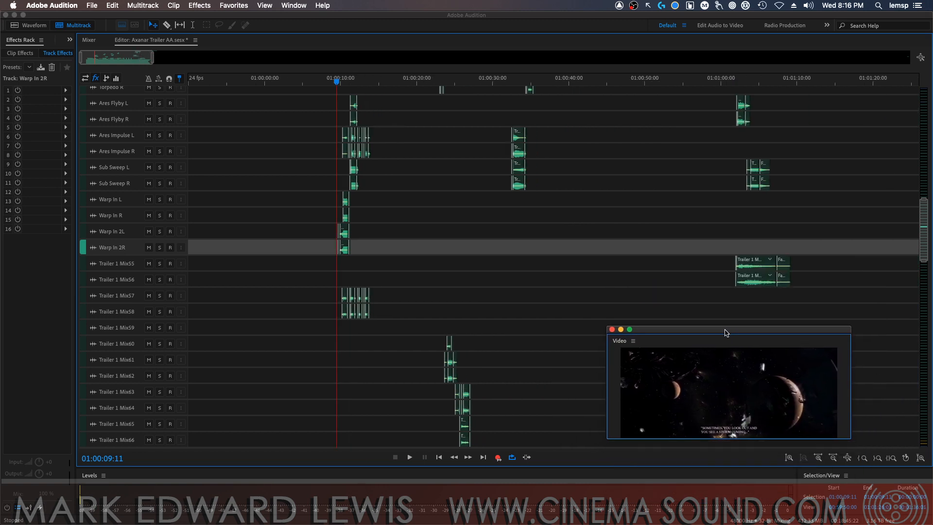
{"action": "left_click", "coordinate": [736, 81]}
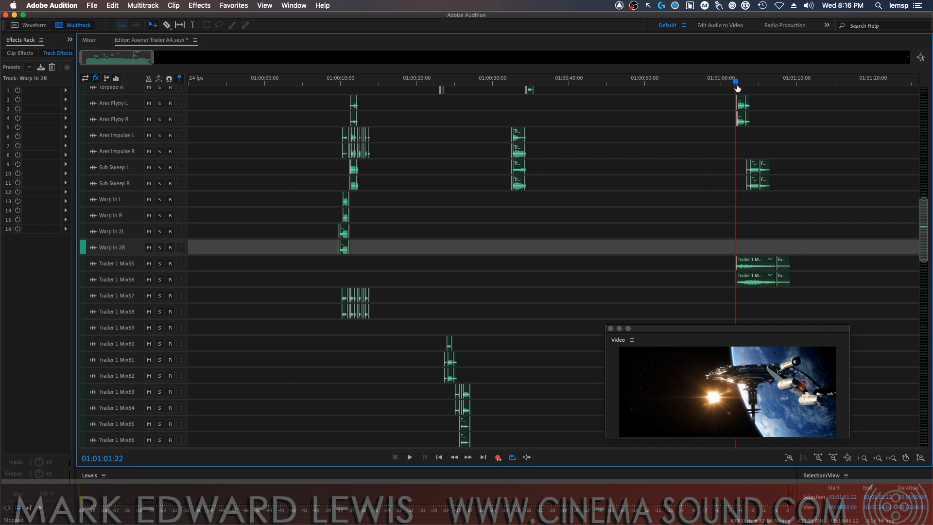
{"action": "left_click", "coordinate": [160, 264]}
{"action": "left_click", "coordinate": [159, 279]}
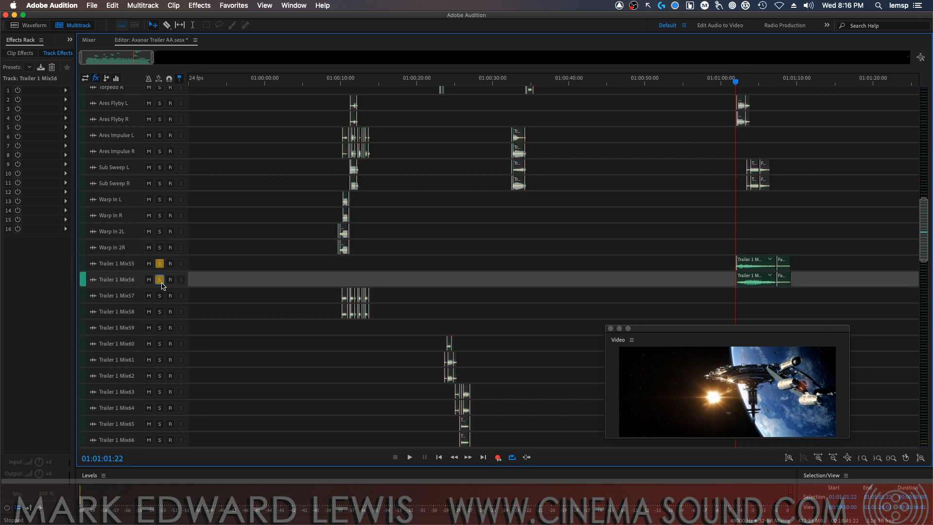
{"action": "key", "text": "space"}
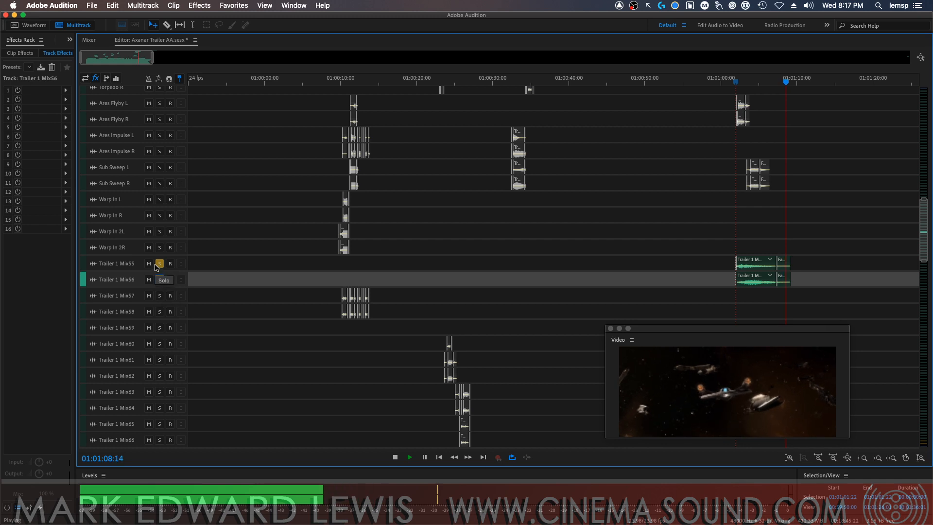
{"action": "key", "text": "space"}
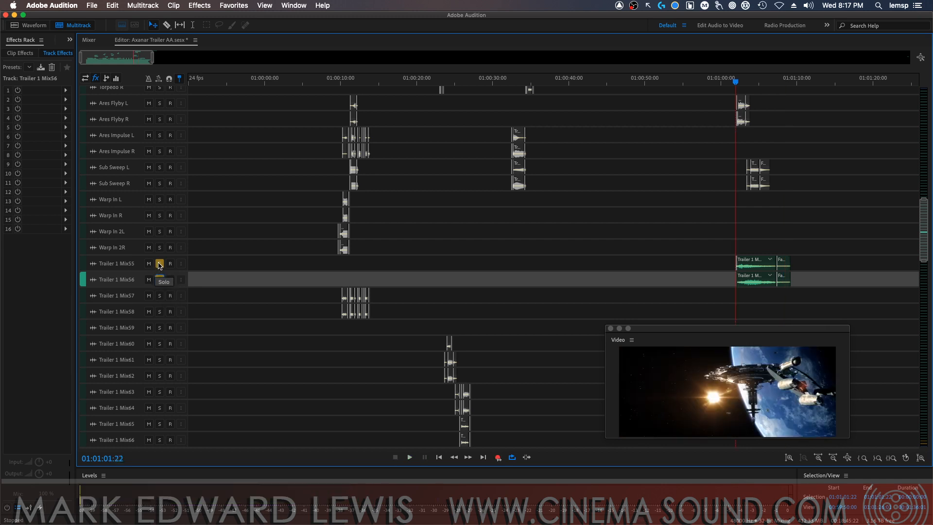
Rename track Trailer 1 Mix55 as "Slow Whoos L" and Trailer 1 Mix56 as "Slow Whoos R"
{"action": "double_click", "coordinate": [125, 264]}
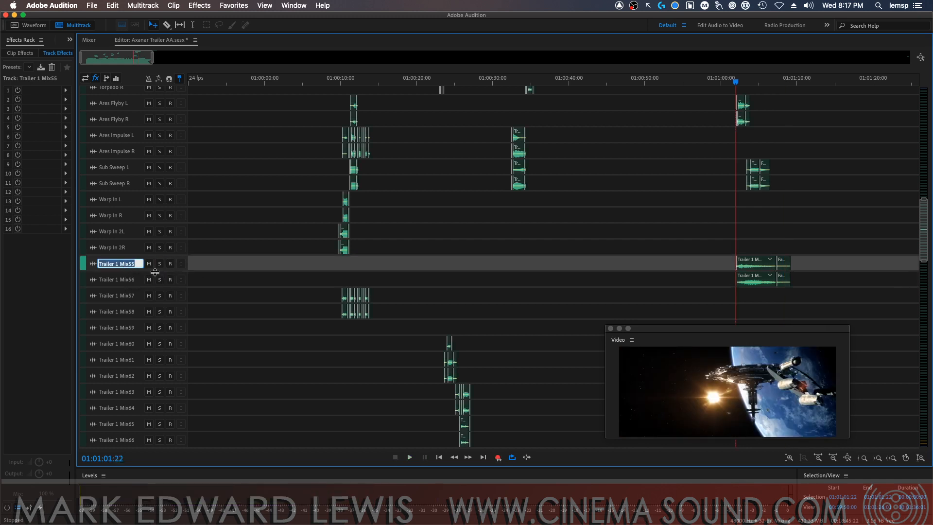
{"action": "type", "text": "Slow Whoos L"}
{"action": "key", "text": "Return"}
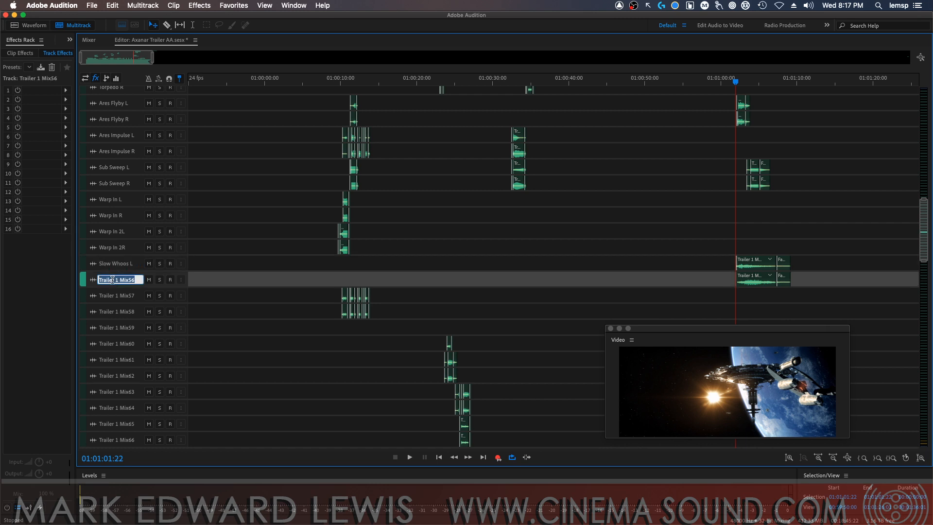
{"action": "left_click", "coordinate": [125, 279]}
{"action": "double_click", "coordinate": [126, 280]}
{"action": "key", "text": "BackSpace"}
{"action": "type", "text": "R"}
{"action": "key", "text": "Return"}
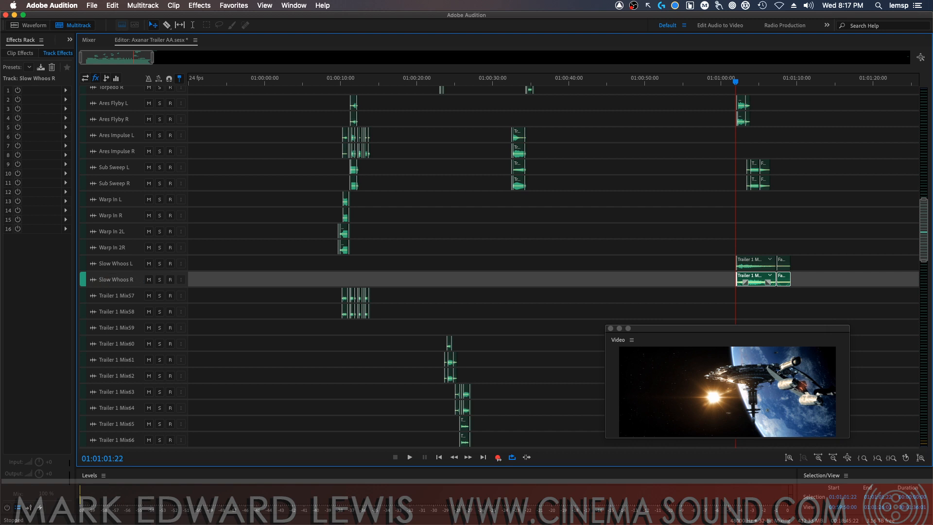
Audition tracks Trailer 1 Mix57 and Mix58 together in solo from 01:00:10:09
{"action": "left_click_drag", "start_coordinate": [349, 85], "coordinate": [343, 84]}
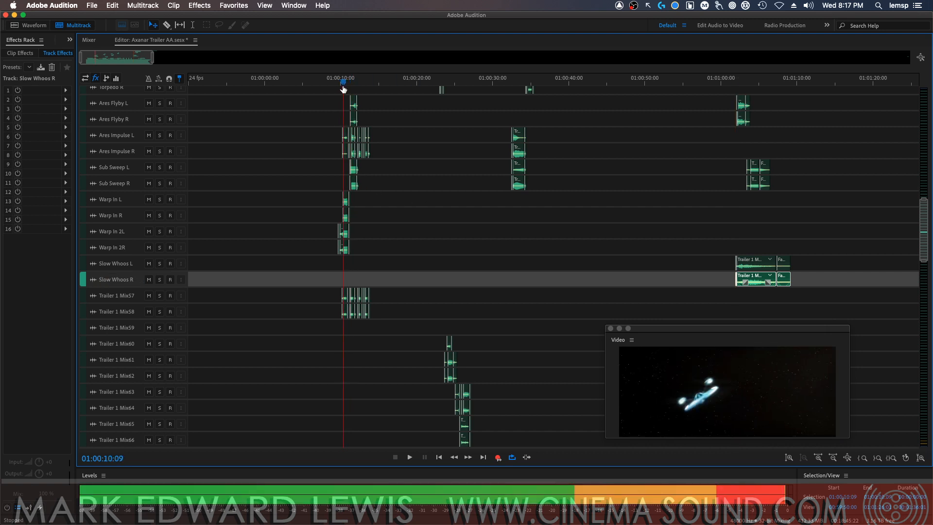
{"action": "left_click", "coordinate": [160, 295]}
{"action": "left_click", "coordinate": [159, 311]}
{"action": "key", "text": "space"}
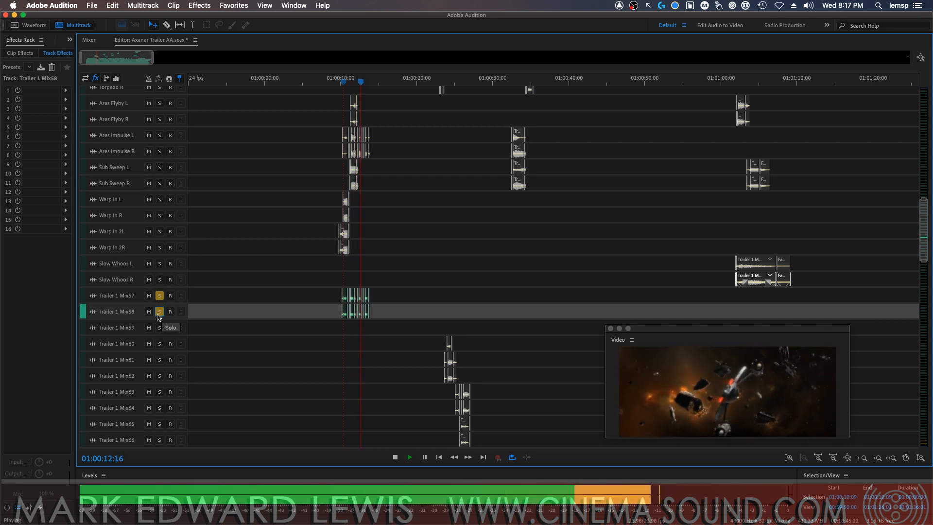
{"action": "key", "text": "space"}
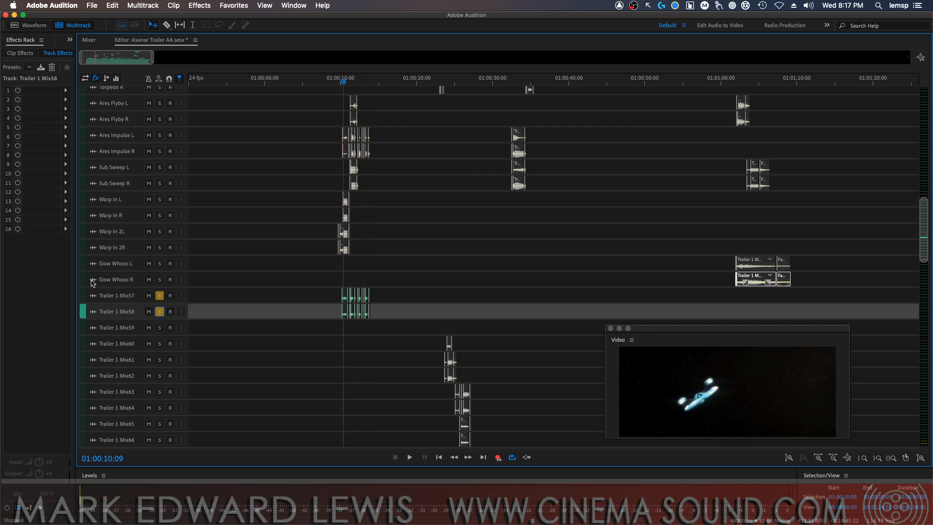
Reorder the tracks so Trailer 1 Mix57 and Mix58 sit directly below Warp In 2R, followed by Slow Whoos R and Slow Whoos L
{"action": "left_click", "coordinate": [93, 279]}
{"action": "left_click_drag", "start_coordinate": [94, 280], "coordinate": [81, 272]}
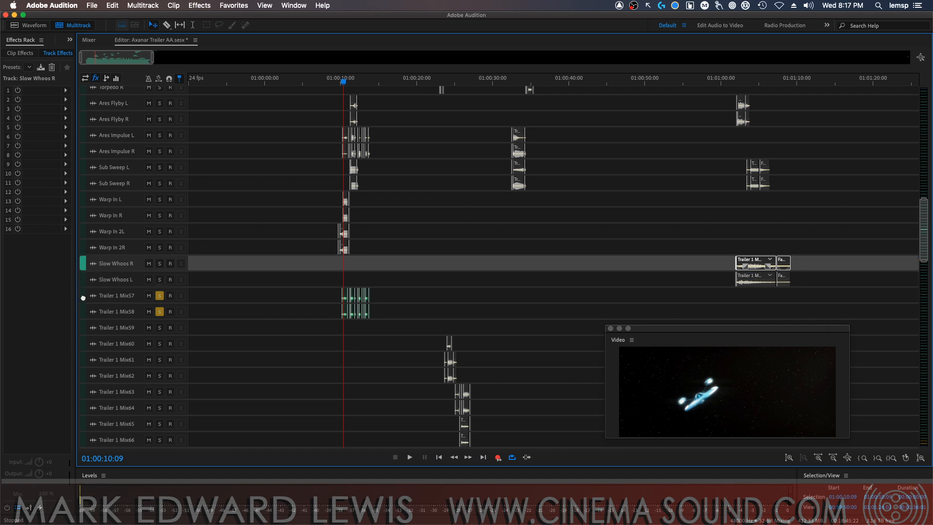
{"action": "left_click_drag", "start_coordinate": [83, 297], "coordinate": [82, 260]}
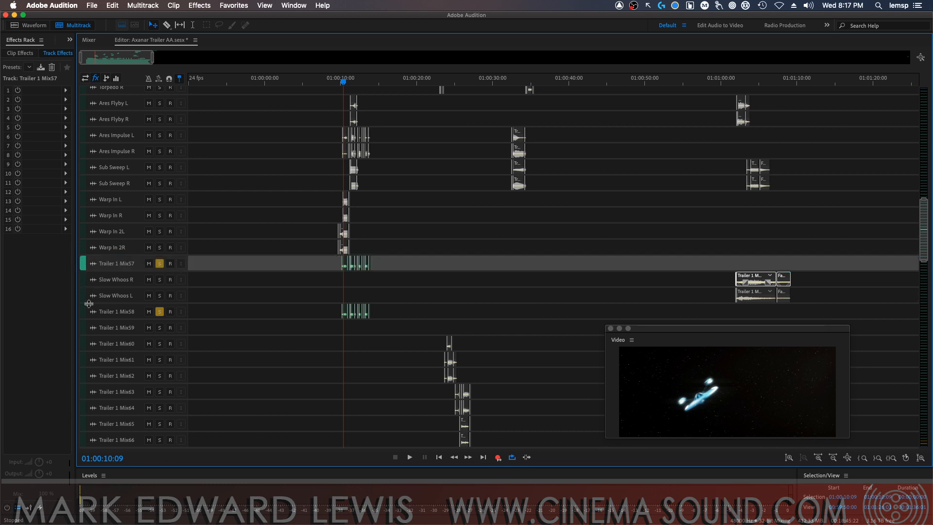
{"action": "left_click_drag", "start_coordinate": [81, 313], "coordinate": [82, 274]}
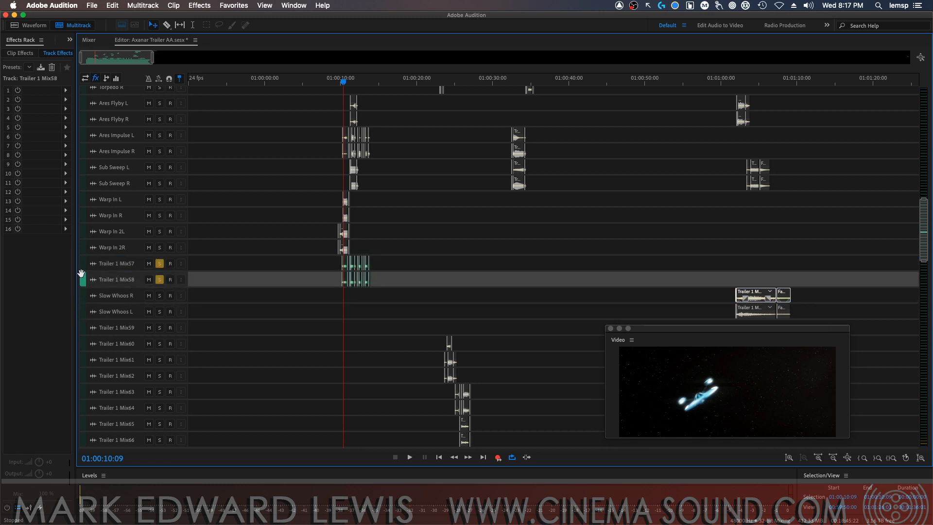
Open the name of track Trailer 1 Mix57 for editing
{"action": "left_click", "coordinate": [131, 265]}
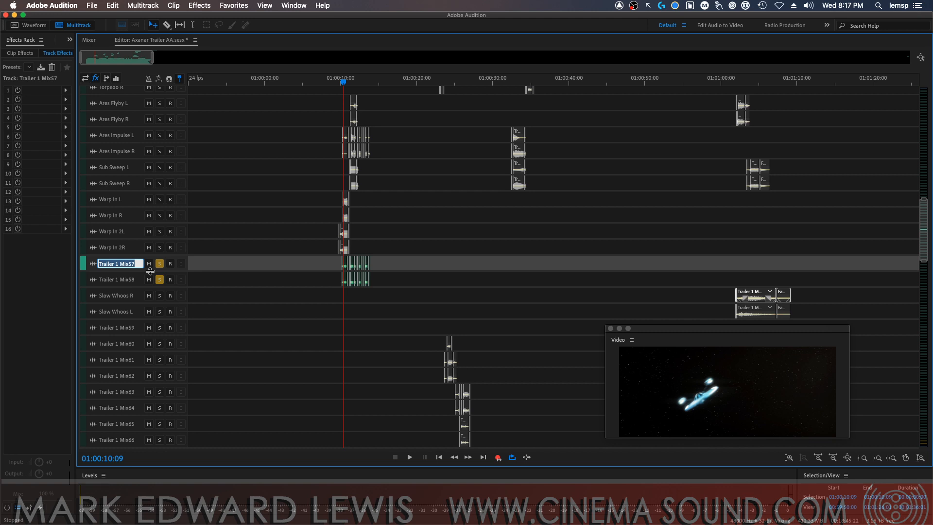
Rename track Trailer 1 Mix57 as "Warp In 3L" and Trailer 1 Mix58 as "Warp In 3R", and take both out of solo
{"action": "type", "text": "Warp In 3L"}
{"action": "key", "text": "Return"}
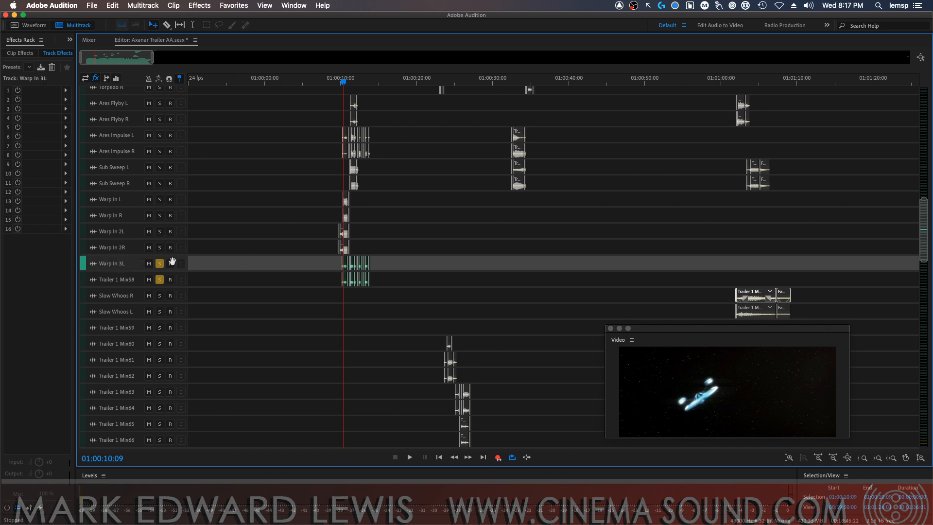
{"action": "left_click", "coordinate": [127, 281]}
{"action": "type", "text": "Warp In 3L"}
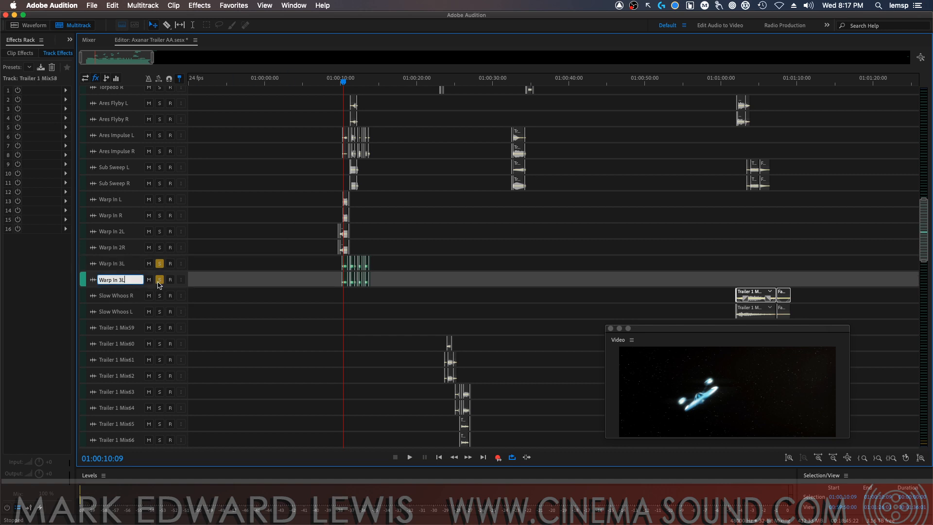
{"action": "key", "text": "BackSpace"}
{"action": "type", "text": "R"}
{"action": "key", "text": "Return"}
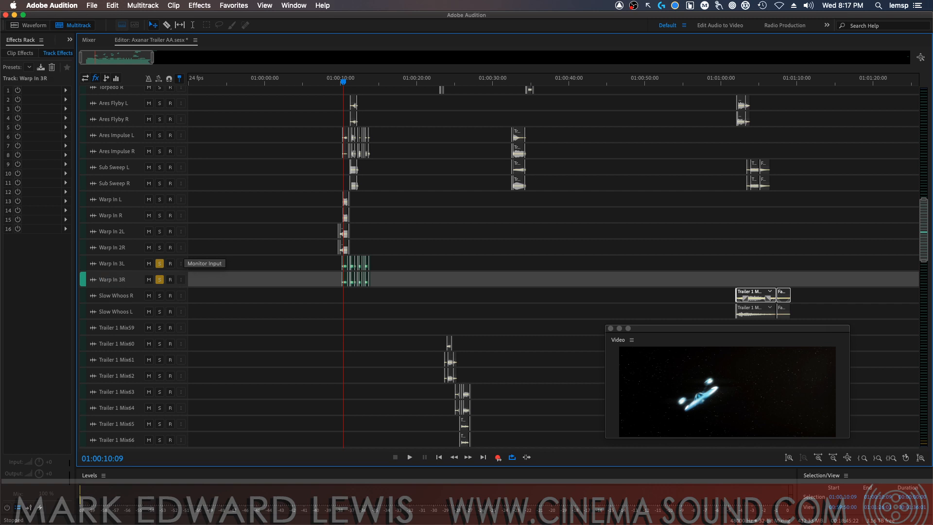
{"action": "left_click", "coordinate": [159, 264]}
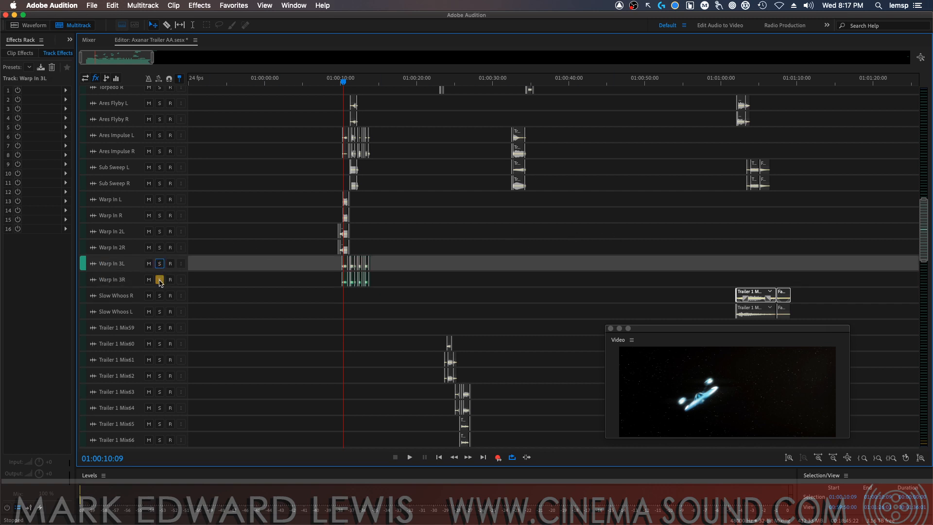
{"action": "left_click", "coordinate": [159, 279]}
Audition tracks Slow Whoos R and Slow Whoos L together in solo from 01:01:01:13
{"action": "left_click", "coordinate": [159, 295]}
{"action": "left_click", "coordinate": [159, 311]}
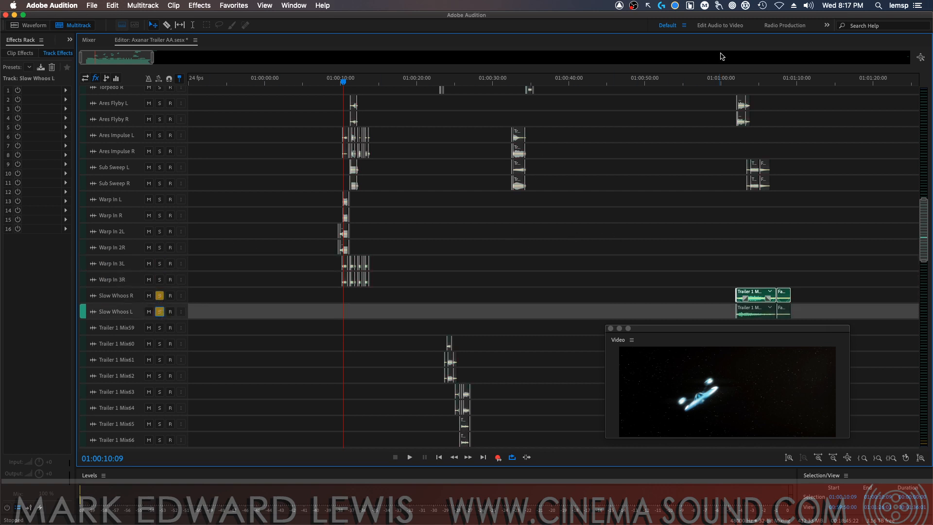
{"action": "left_click", "coordinate": [735, 81]}
{"action": "key", "text": "space"}
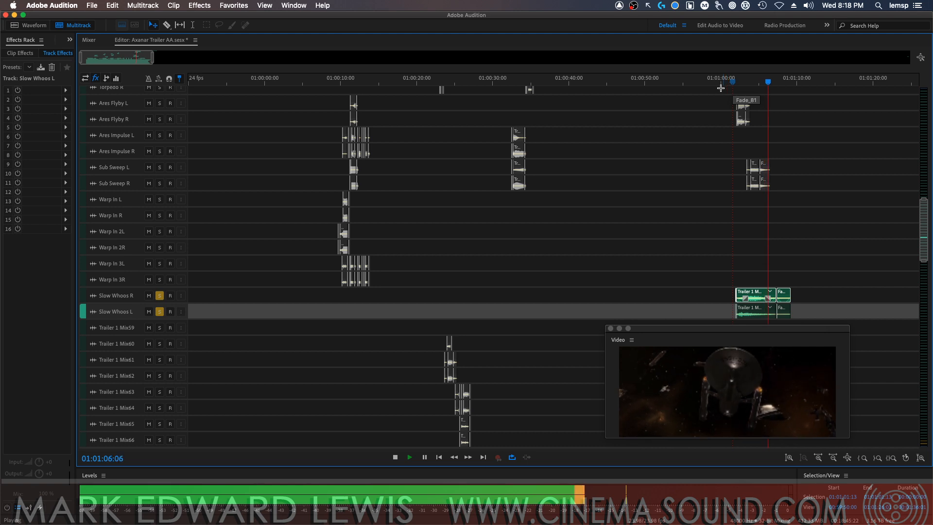
{"action": "key", "text": "space"}
Delete the empty track Trailer 1 Mix59 and take Slow Whoos L and Slow Whoos R out of solo
{"action": "left_click_drag", "start_coordinate": [682, 329], "coordinate": [704, 379]}
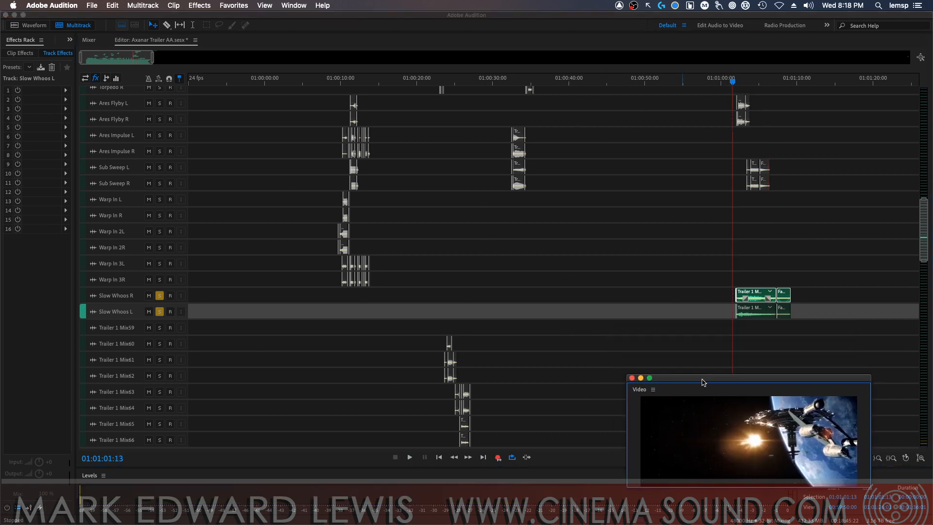
{"action": "key", "text": "minus"}
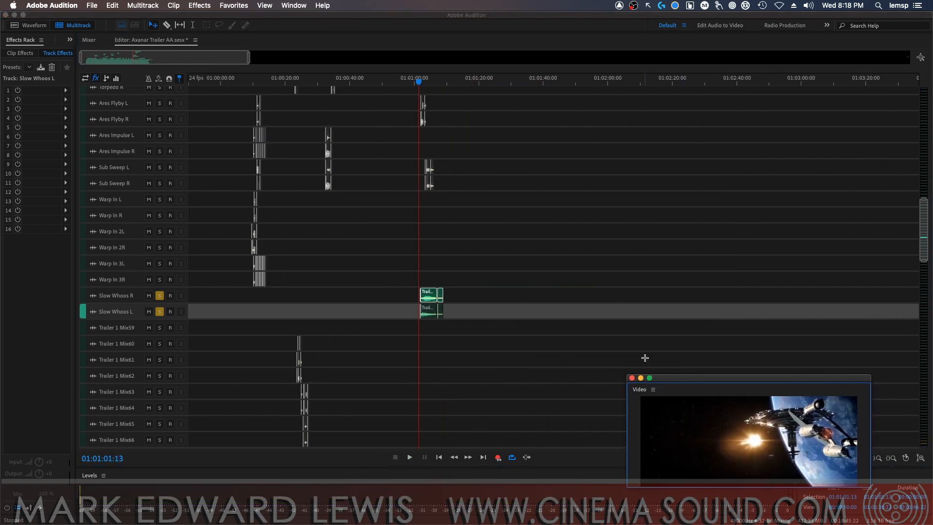
{"action": "left_click", "coordinate": [128, 328]}
{"action": "key", "text": "Return"}
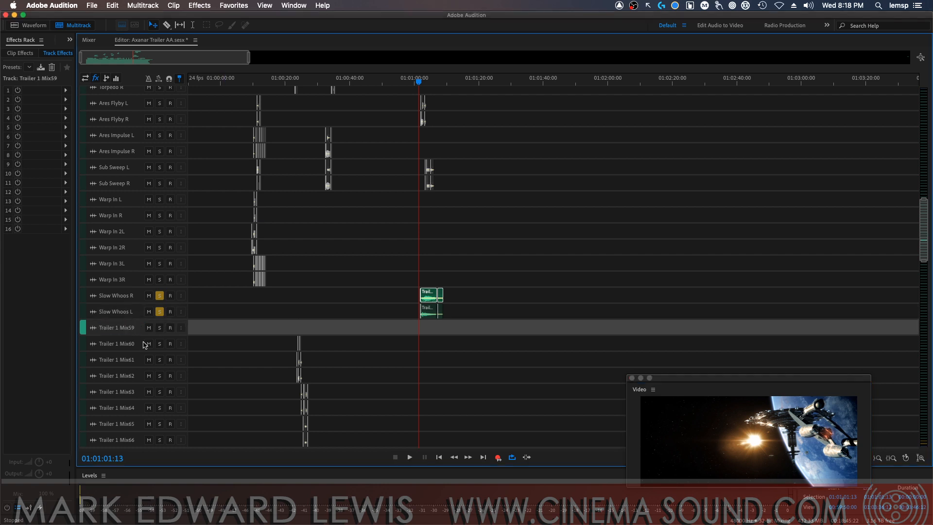
{"action": "key", "text": "alt+super+BackSpace"}
{"action": "left_click", "coordinate": [160, 313]}
{"action": "left_click", "coordinate": [160, 296]}
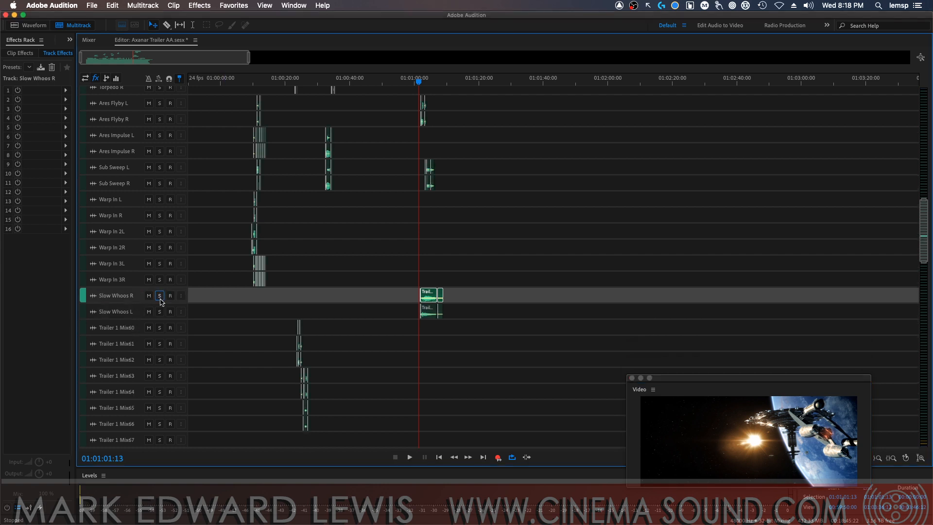
Audition track Trailer 1 Mix60 in solo from 01:00:23:12, just before its clip
{"action": "left_click", "coordinate": [161, 328]}
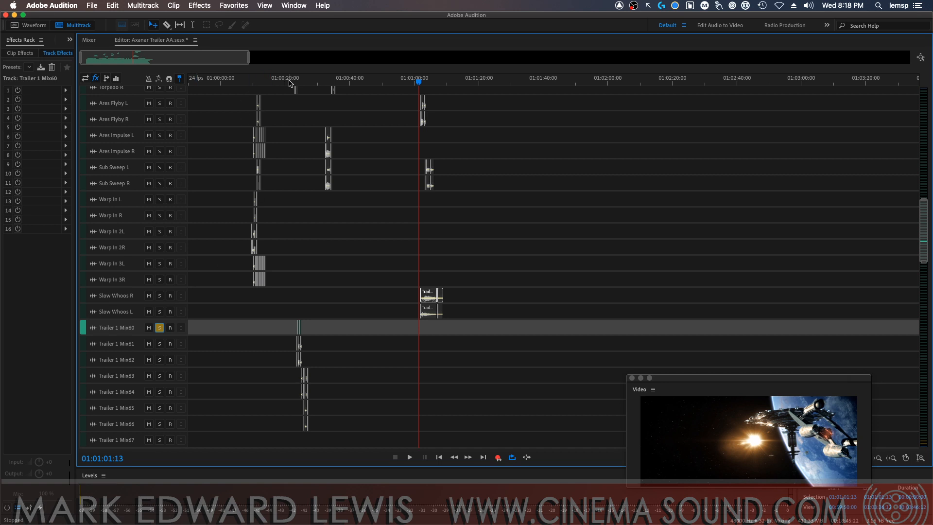
{"action": "left_click_drag", "start_coordinate": [284, 82], "coordinate": [298, 84]}
{"action": "key", "text": "="}
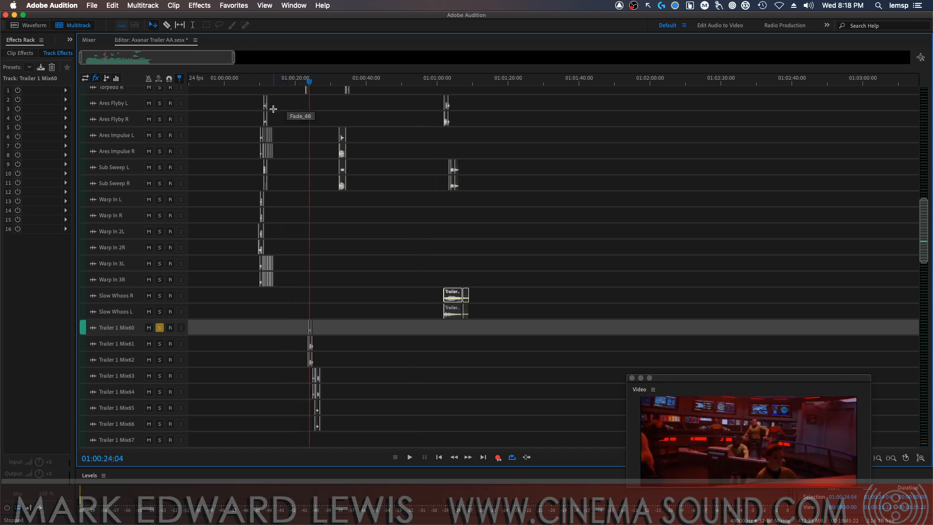
{"action": "key", "text": "="}
{"action": "key", "text": "="}
{"action": "key", "text": "="}
{"action": "key", "text": "="}
{"action": "key", "text": "="}
{"action": "key", "text": "="}
{"action": "key", "text": "="}
{"action": "key", "text": "="}
{"action": "key", "text": "="}
{"action": "key", "text": "="}
{"action": "key", "text": "="}
{"action": "key", "text": "="}
{"action": "key", "text": "="}
{"action": "key", "text": "="}
{"action": "key", "text": "="}
{"action": "key", "text": "="}
{"action": "key", "text": "="}
{"action": "key", "text": "="}
{"action": "key", "text": "="}
{"action": "key", "text": "="}
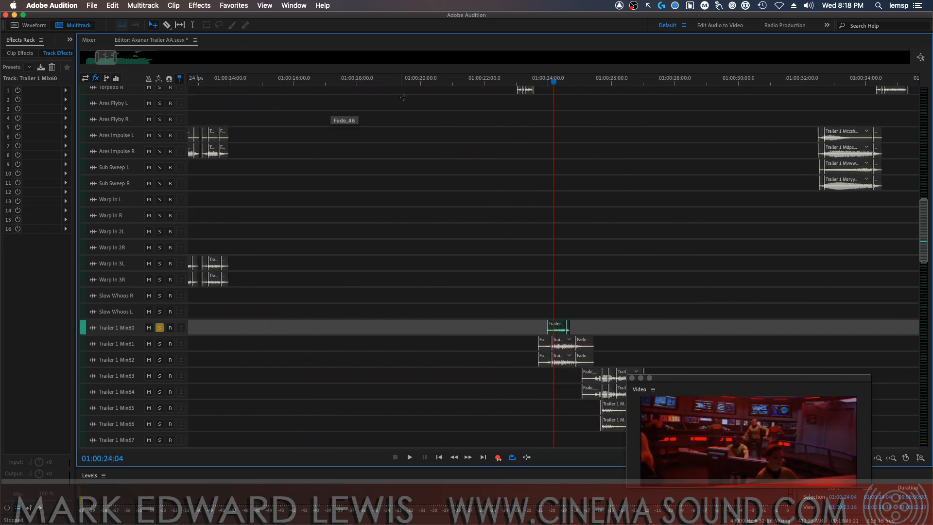
{"action": "key", "text": "="}
{"action": "key", "text": "="}
{"action": "key", "text": "="}
{"action": "key", "text": "="}
{"action": "key", "text": "="}
{"action": "left_click", "coordinate": [519, 90]}
{"action": "key", "text": "space"}
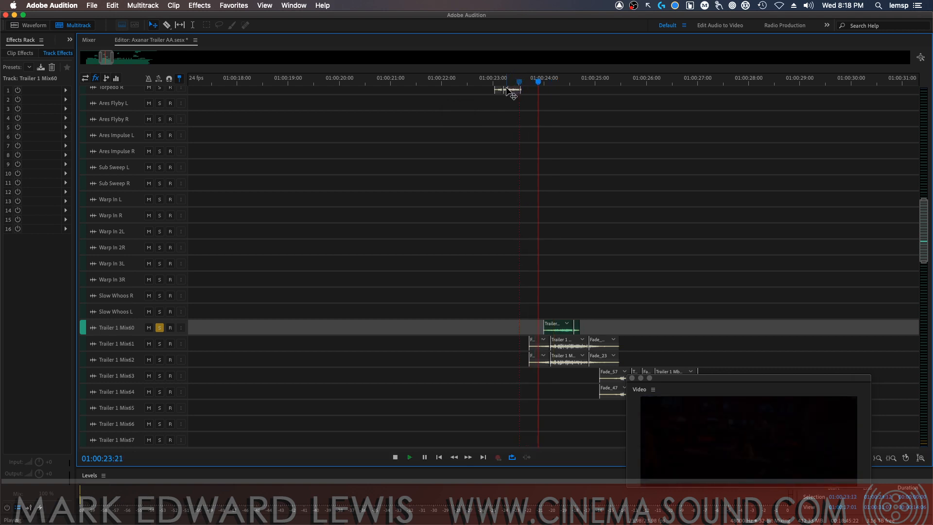
{"action": "key", "text": "space"}
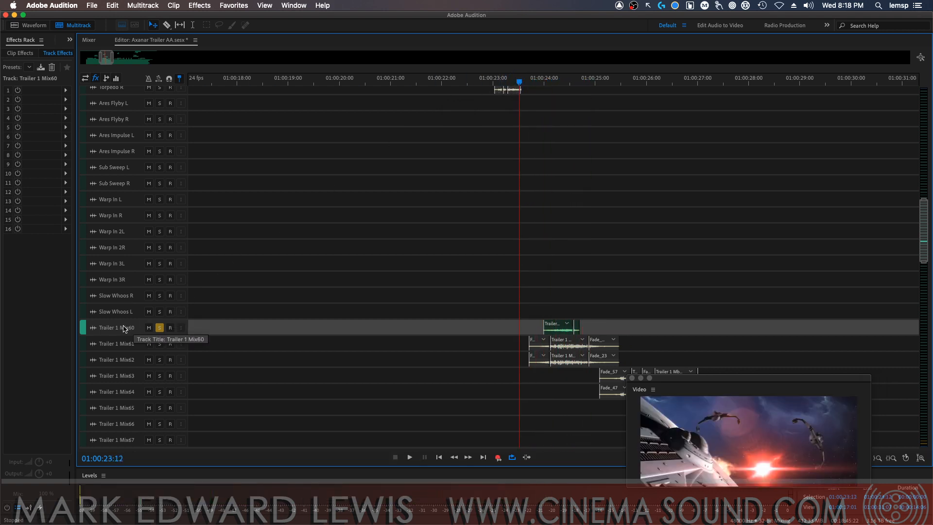
Rename track Trailer 1 Mix60 as "Scream" and take it out of solo
{"action": "double_click", "coordinate": [125, 328]}
{"action": "type", "text": "Scream"}
{"action": "key", "text": "Return"}
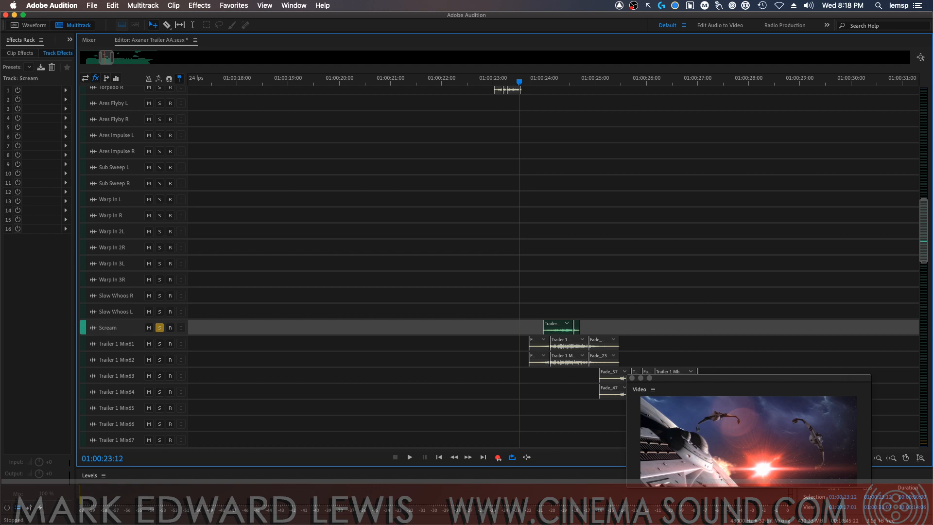
{"action": "left_click", "coordinate": [159, 328]}
Audition tracks Trailer 1 Mix61 and Mix62 together in solo from 01:00:23:12
{"action": "left_click", "coordinate": [159, 344]}
{"action": "left_click", "coordinate": [159, 359]}
{"action": "key", "text": "space"}
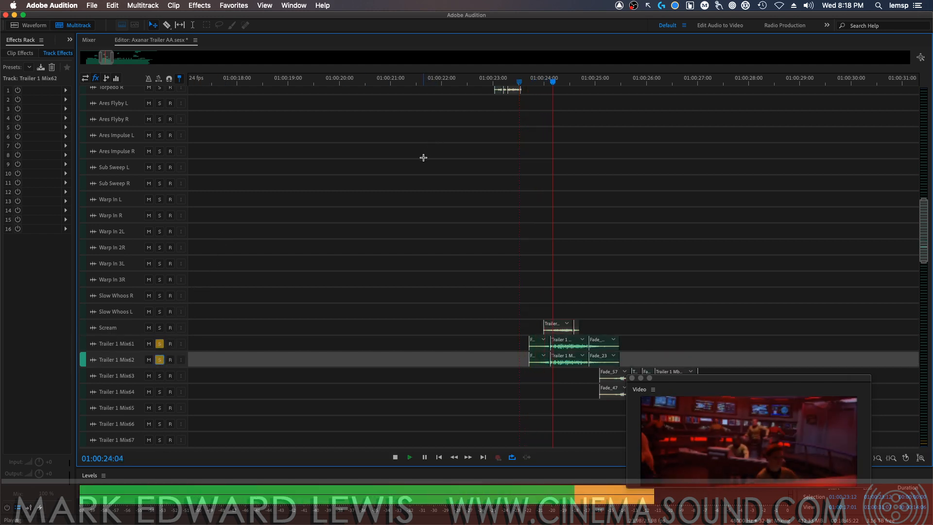
{"action": "key", "text": "space"}
Take Trailer 1 Mix61 and Mix62 out of solo and rename them "Int Expl 1L" and "Int Expl 1R"
{"action": "left_click", "coordinate": [159, 343]}
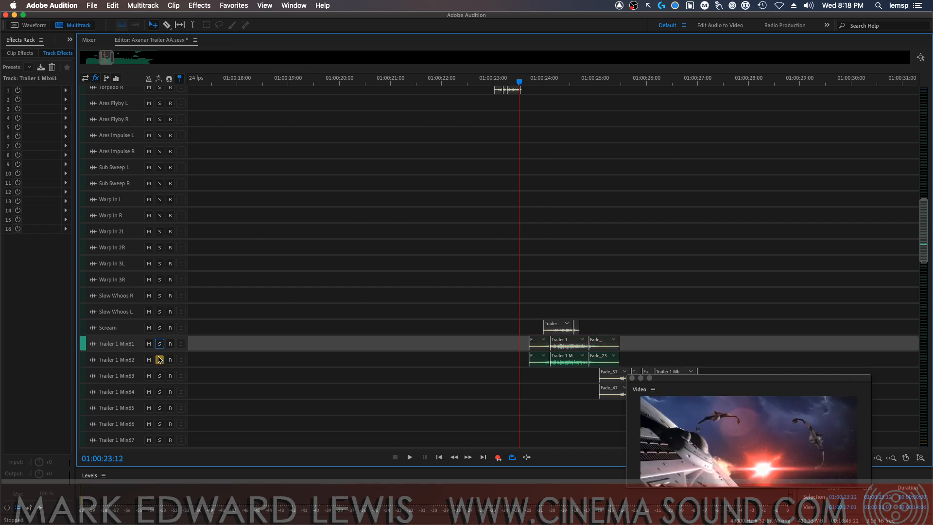
{"action": "left_click", "coordinate": [159, 360]}
{"action": "double_click", "coordinate": [124, 344]}
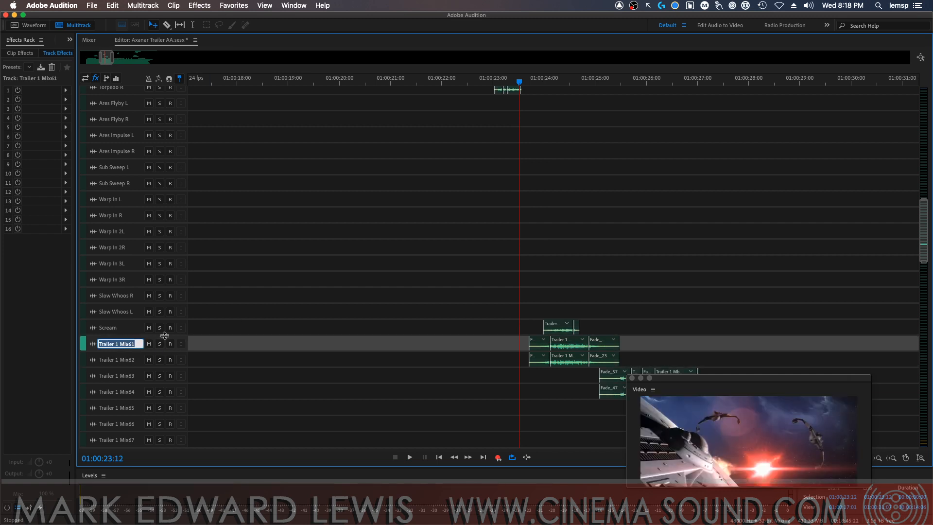
{"action": "key", "text": "BackSpace"}
{"action": "type", "text": "Int Expl 1L"}
{"action": "key", "text": "Return"}
{"action": "double_click", "coordinate": [125, 358]}
{"action": "type", "text": "Int Expl 1R"}
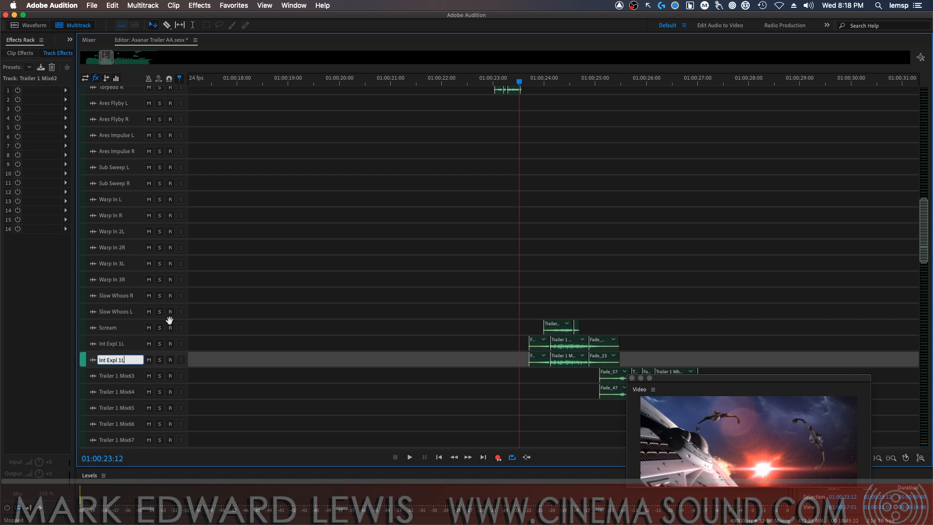
{"action": "key", "text": "Return"}
Audition tracks Trailer 1 Mix63 and Mix64 together in solo from 01:00:24:21
{"action": "left_click", "coordinate": [159, 376]}
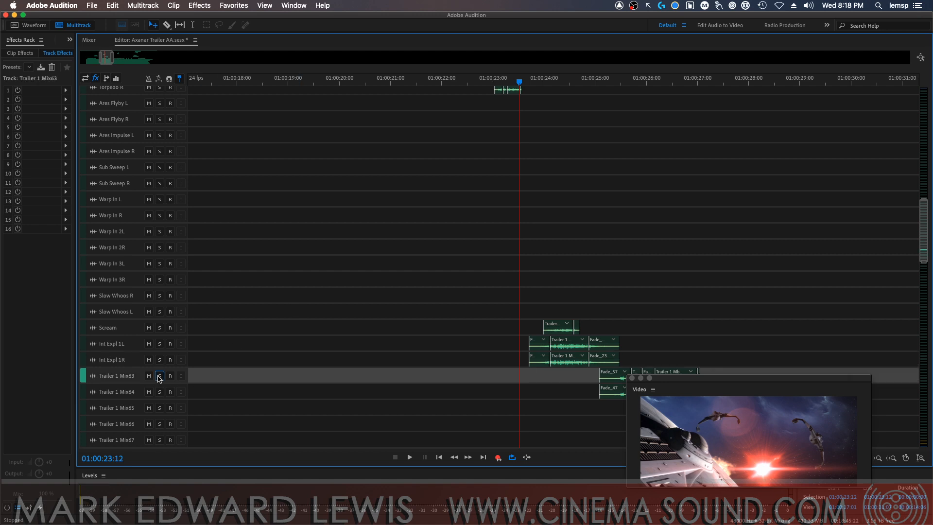
{"action": "left_click", "coordinate": [160, 392]}
{"action": "left_click", "coordinate": [590, 83]}
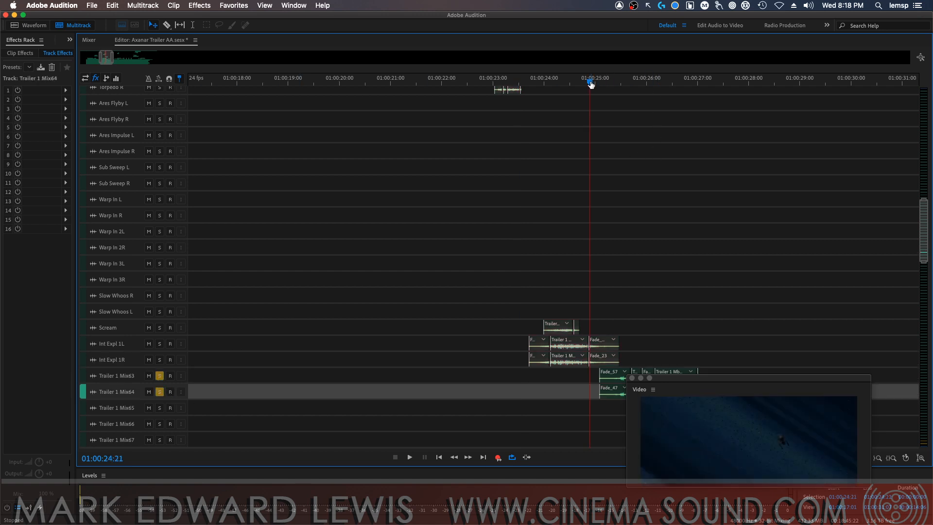
{"action": "left_click_drag", "start_coordinate": [756, 378], "coordinate": [766, 115]}
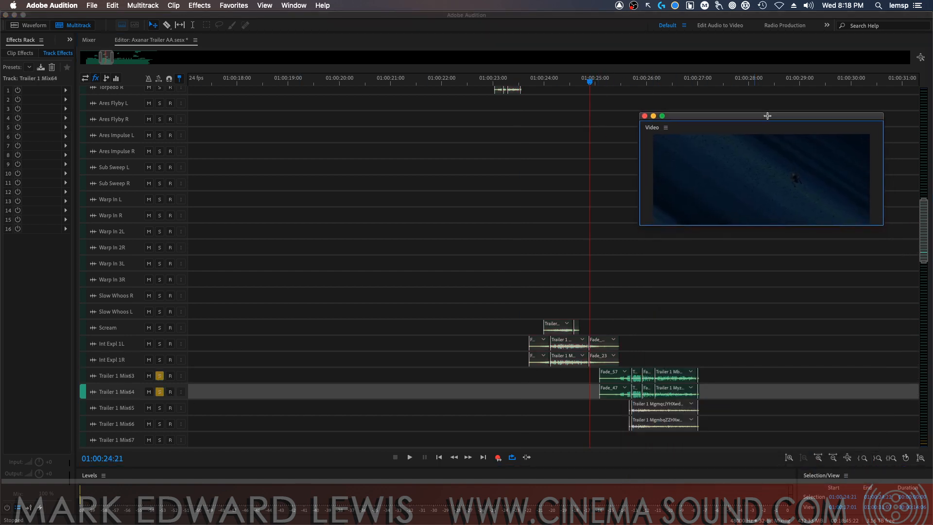
{"action": "key", "text": "space"}
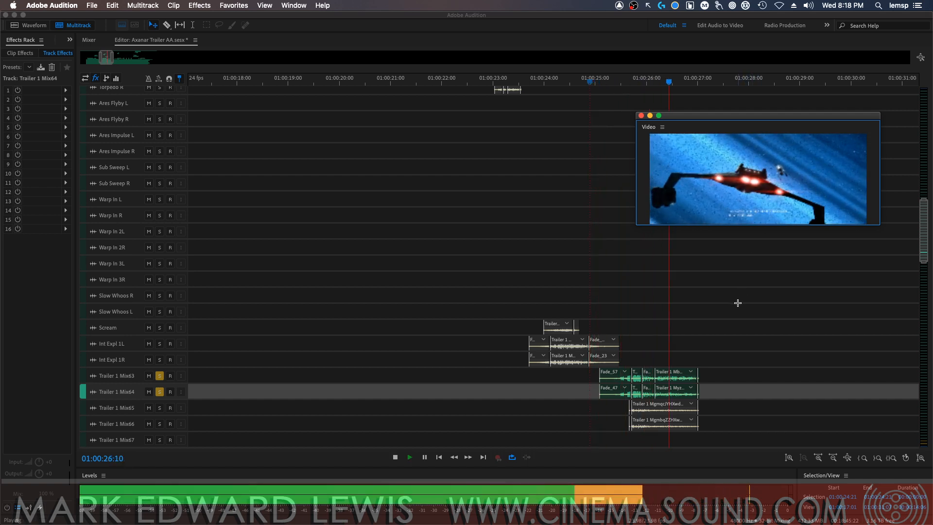
{"action": "key", "text": "space"}
Rename track Trailer 1 Mix63 as "Kling Warp In L" and Trailer 1 Mix64 as "Kling Warp In R", and take both out of solo
{"action": "double_click", "coordinate": [117, 377]}
{"action": "type", "text": "Kling Warp In"}
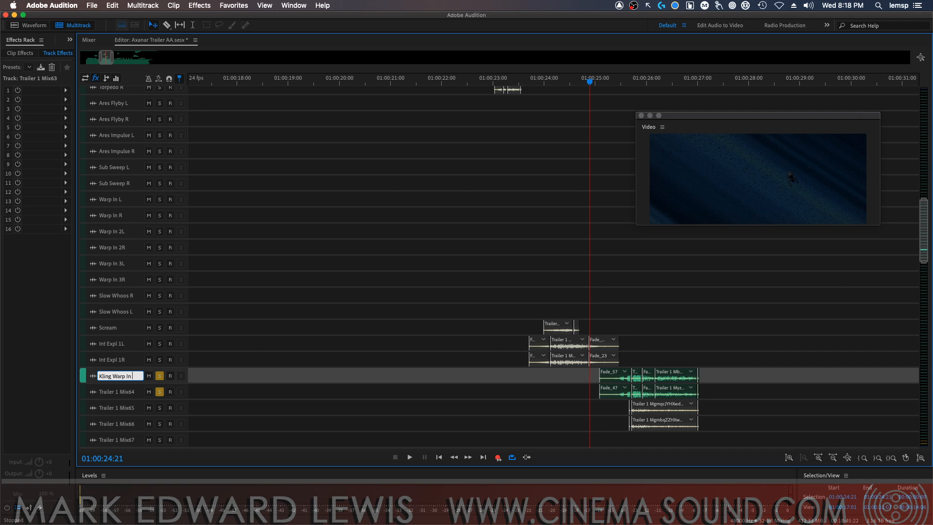
{"action": "type", "text": " L"}
{"action": "key", "text": "Return"}
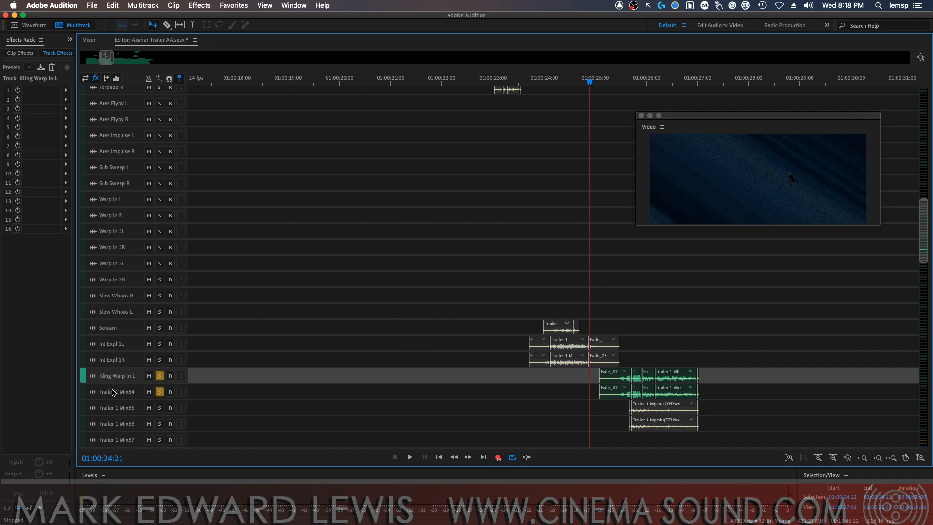
{"action": "double_click", "coordinate": [119, 392]}
{"action": "type", "text": "Kling Warp In L"}
{"action": "type", "text": "R"}
{"action": "key", "text": "Return"}
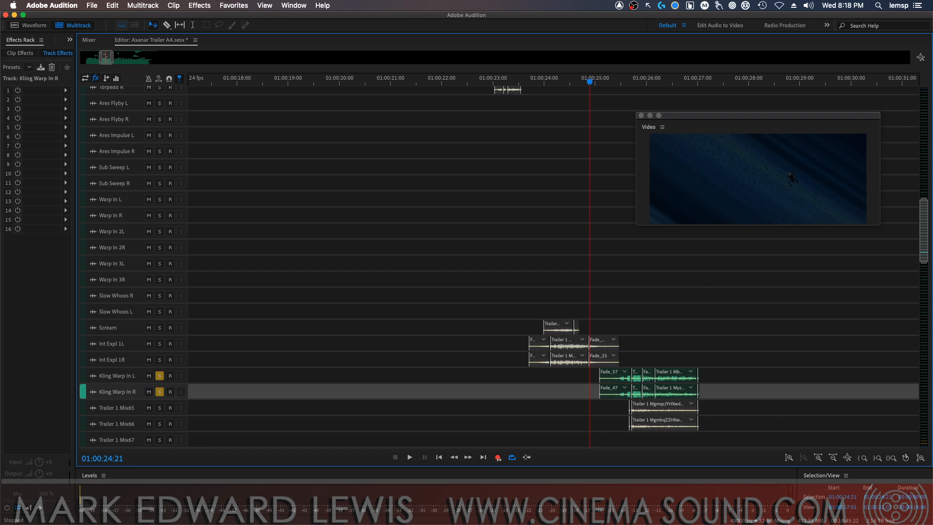
{"action": "left_click", "coordinate": [159, 375]}
{"action": "left_click", "coordinate": [160, 391]}
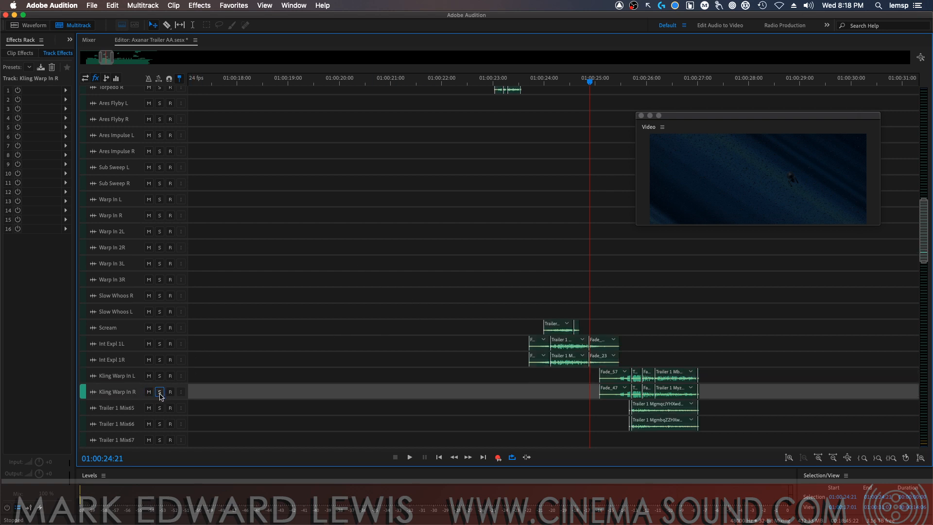
Audition tracks Trailer 1 Mix65 and Mix66 together in solo from 01:00:25:14
{"action": "left_click", "coordinate": [159, 408]}
{"action": "left_click", "coordinate": [160, 424]}
{"action": "left_click", "coordinate": [632, 88]}
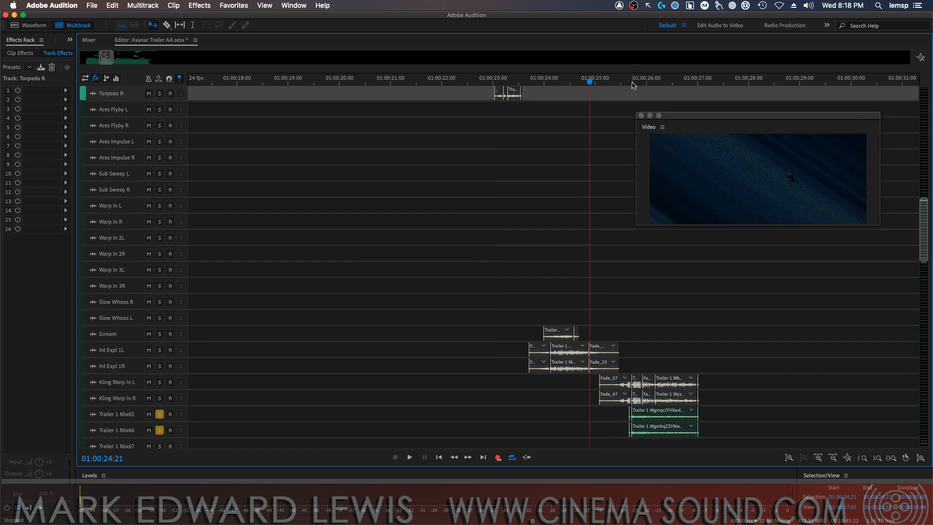
{"action": "key", "text": "space"}
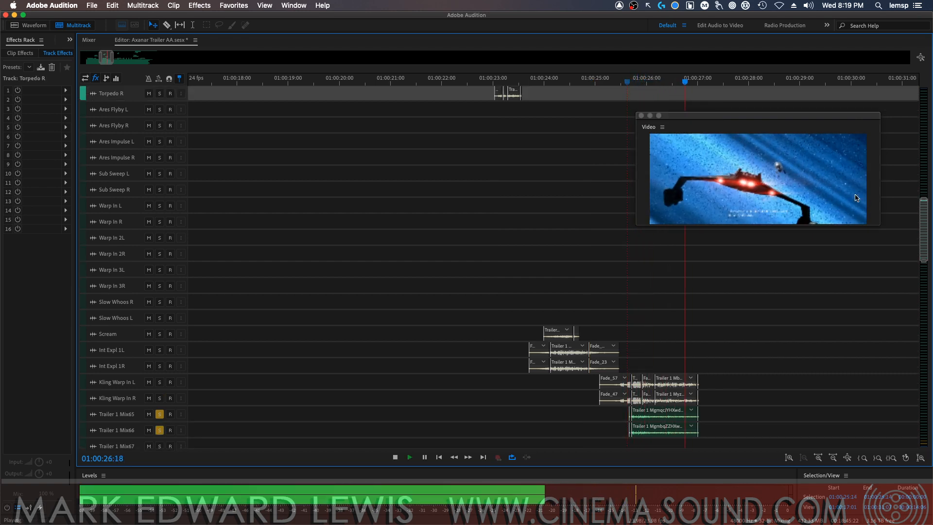
{"action": "key", "text": "space"}
Rename track Trailer 1 Mix65 as "D7 Impulse L" and Trailer 1 Mix66 as "D7 Impulse R"
{"action": "scroll", "coordinate": [917, 272], "scroll_direction": "down", "scroll_amount": 5}
{"action": "scroll", "coordinate": [918, 272], "scroll_direction": "down", "scroll_amount": 5}
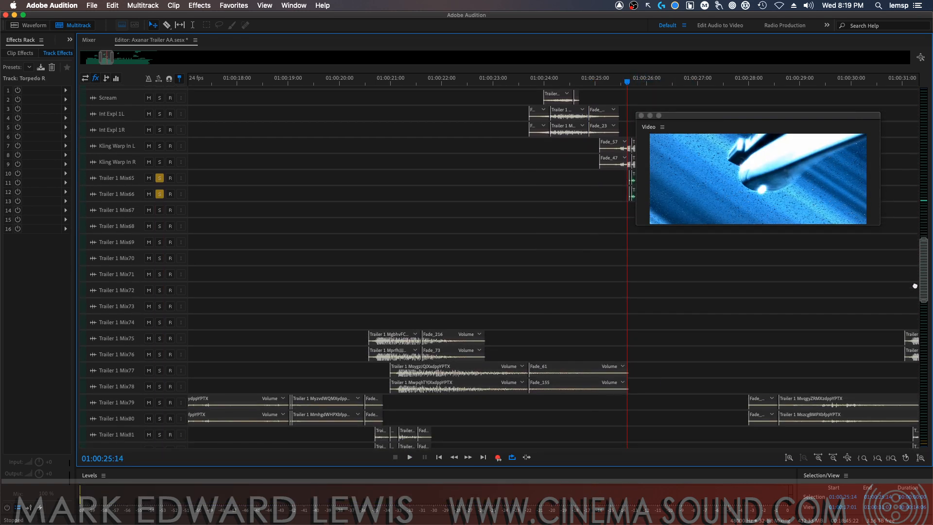
{"action": "left_click_drag", "start_coordinate": [748, 122], "coordinate": [753, 349]}
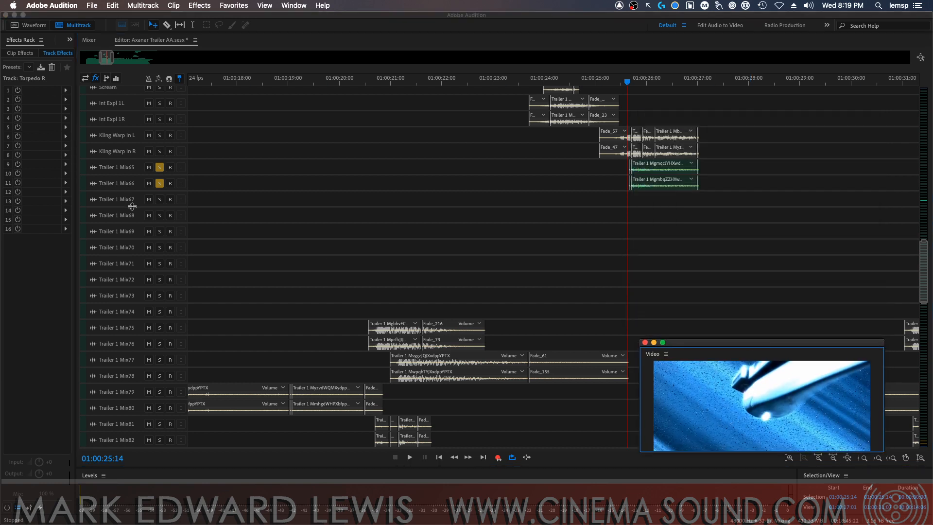
{"action": "left_click", "coordinate": [107, 168]}
{"action": "type", "text": "D"}
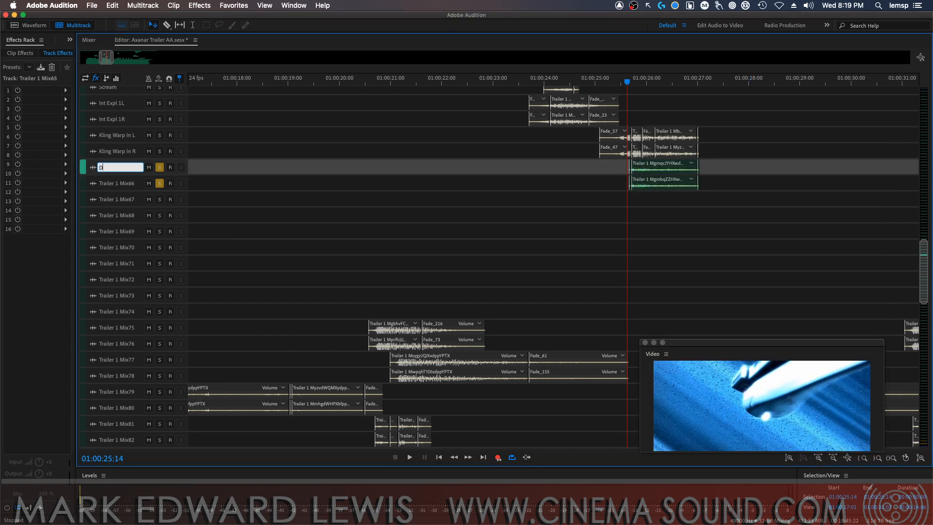
{"action": "type", "text": "7 Impulse L"}
{"action": "key", "text": "Return"}
{"action": "left_click", "coordinate": [121, 185]}
{"action": "type", "text": "D7 Impulse L"}
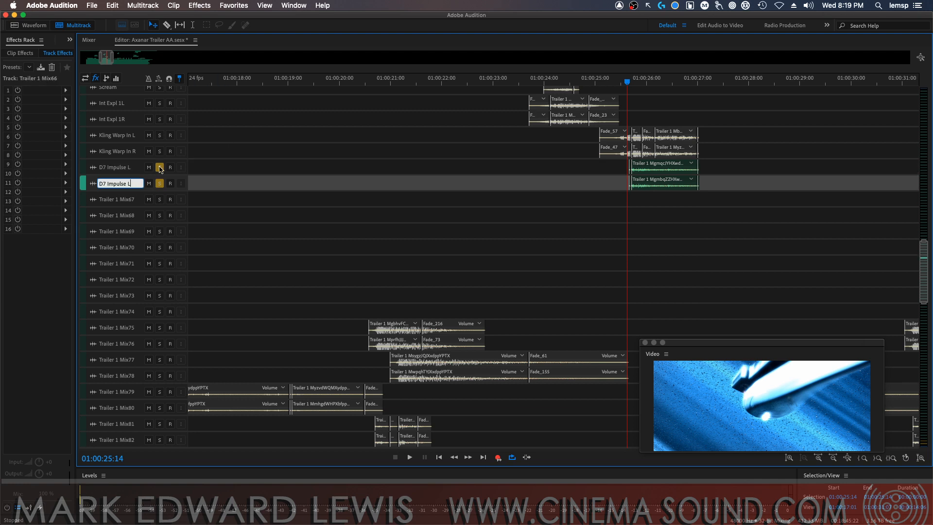
{"action": "key", "text": "BackSpace"}
{"action": "type", "text": "R"}
{"action": "key", "text": "Return"}
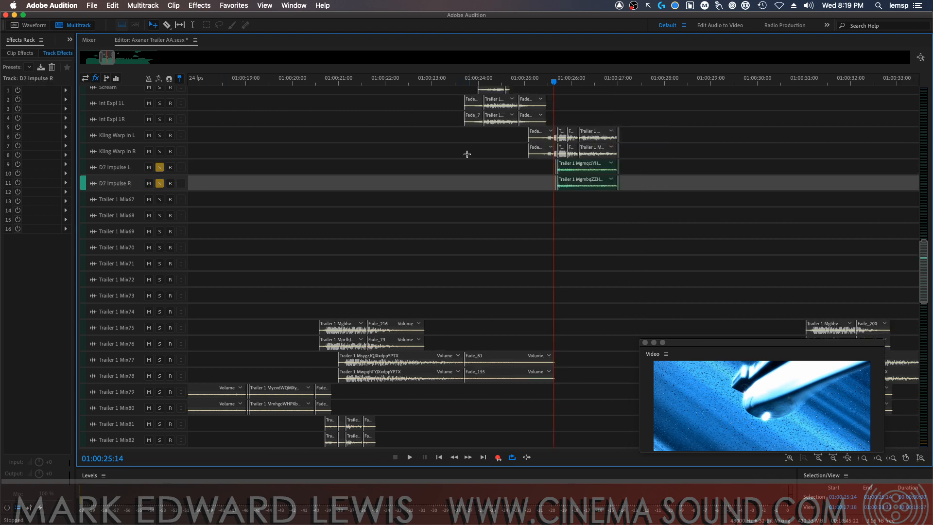
Delete the empty tracks Trailer 1 Mix67 through Mix74 and take D7 Impulse L and D7 Impulse R out of solo
{"action": "scroll", "coordinate": [462, 165], "scroll_direction": "down", "scroll_amount": 2}
{"action": "key", "text": "minus"}
{"action": "key", "text": "minus"}
{"action": "key", "text": "minus"}
{"action": "key", "text": "minus"}
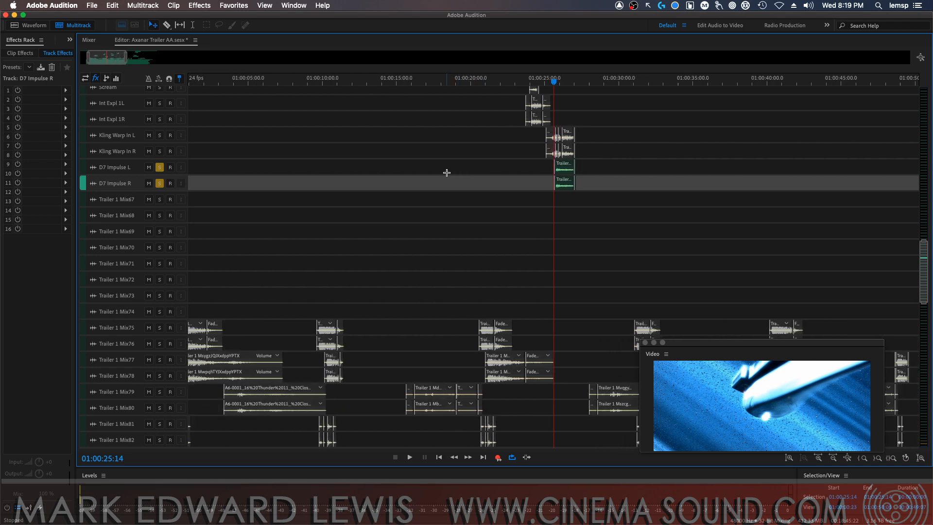
{"action": "key", "text": "minus"}
{"action": "key", "text": "minus"}
{"action": "key", "text": "minus"}
{"action": "key", "text": "minus"}
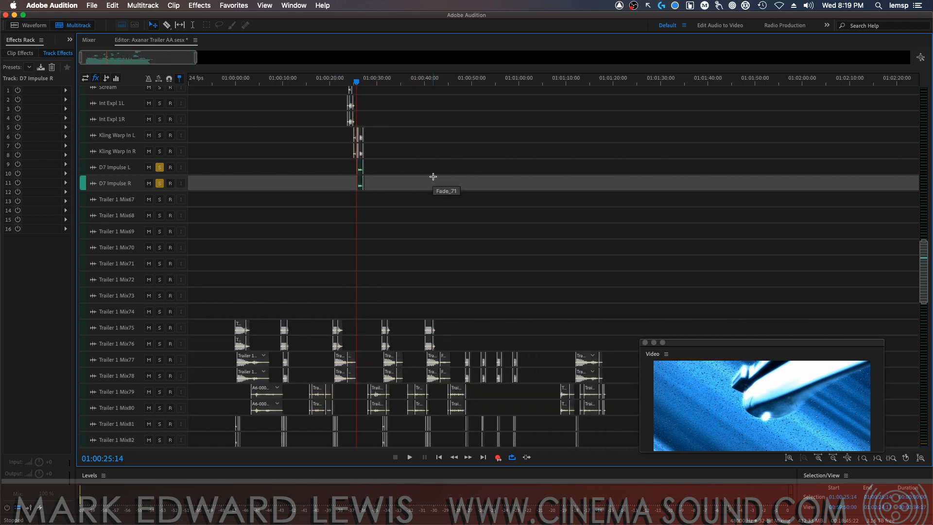
{"action": "left_click", "coordinate": [137, 202]}
{"action": "key", "text": "Return"}
{"action": "key", "text": "alt+super+BackSpace"}
{"action": "key", "text": "alt+super+BackSpace"}
{"action": "key", "text": "alt+super+BackSpace"}
{"action": "key", "text": "alt+super+BackSpace"}
{"action": "key", "text": "alt+super+BackSpace"}
{"action": "key", "text": "alt+super+BackSpace"}
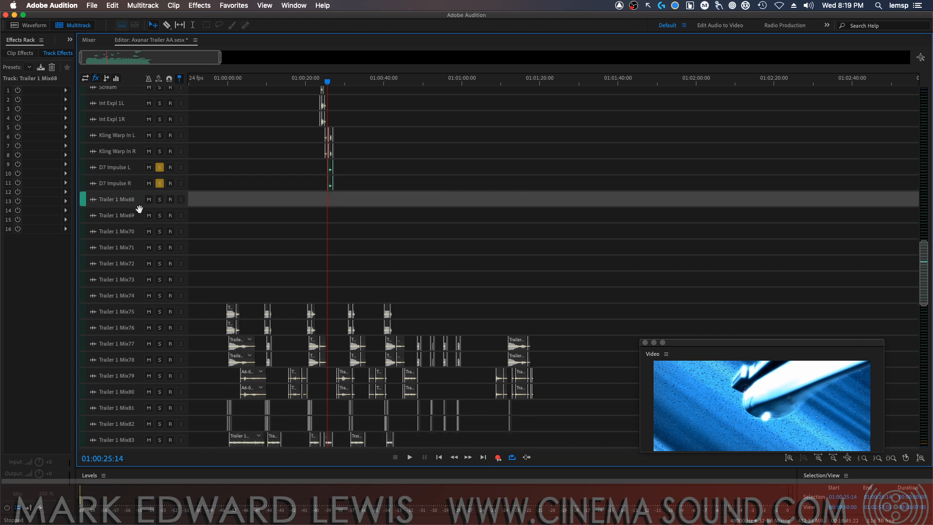
{"action": "key", "text": "alt+super+BackSpace"}
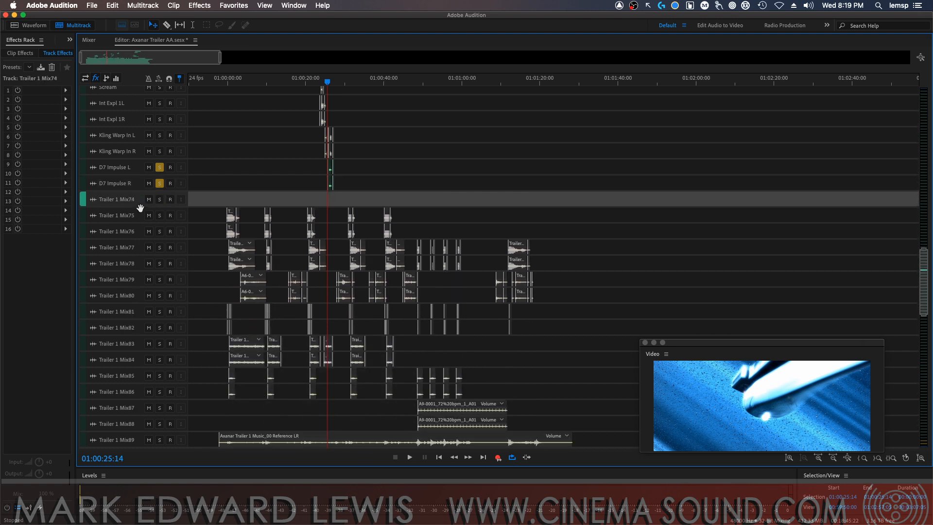
{"action": "key", "text": "alt+super+BackSpace"}
{"action": "left_click", "coordinate": [160, 168]}
{"action": "left_click", "coordinate": [159, 183]}
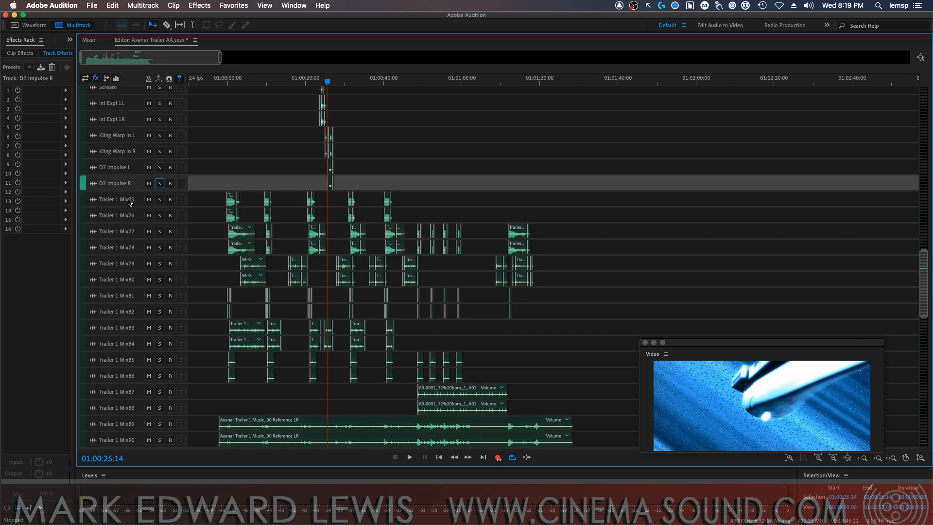
Audition tracks Trailer 1 Mix75 and Mix76 together in solo from 01:00:00:01 and again from 01:00:09:06
{"action": "key", "text": "Home"}
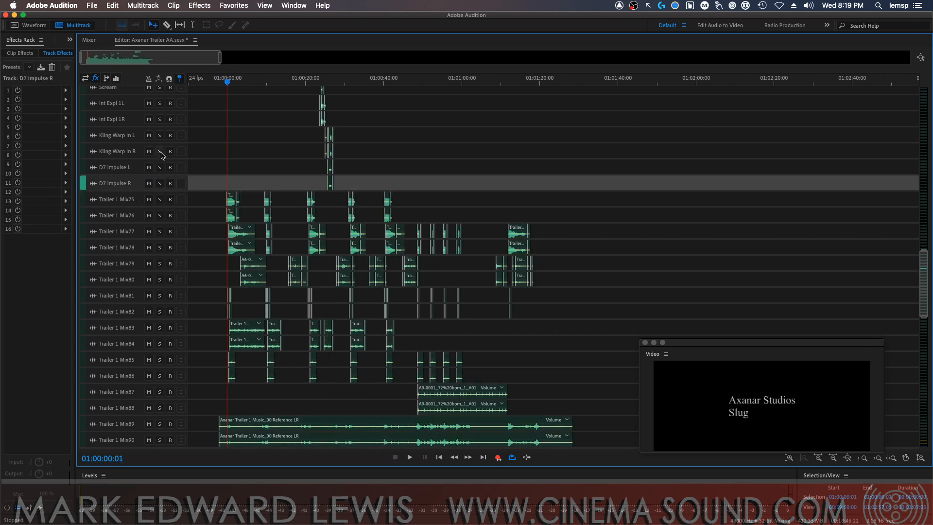
{"action": "left_click", "coordinate": [161, 202]}
{"action": "left_click", "coordinate": [159, 215]}
{"action": "key", "text": "="}
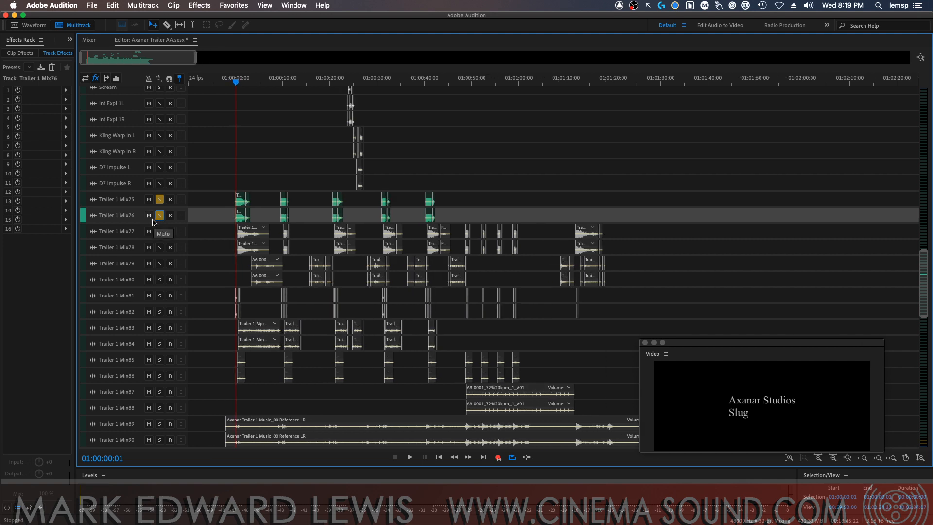
{"action": "key", "text": "="}
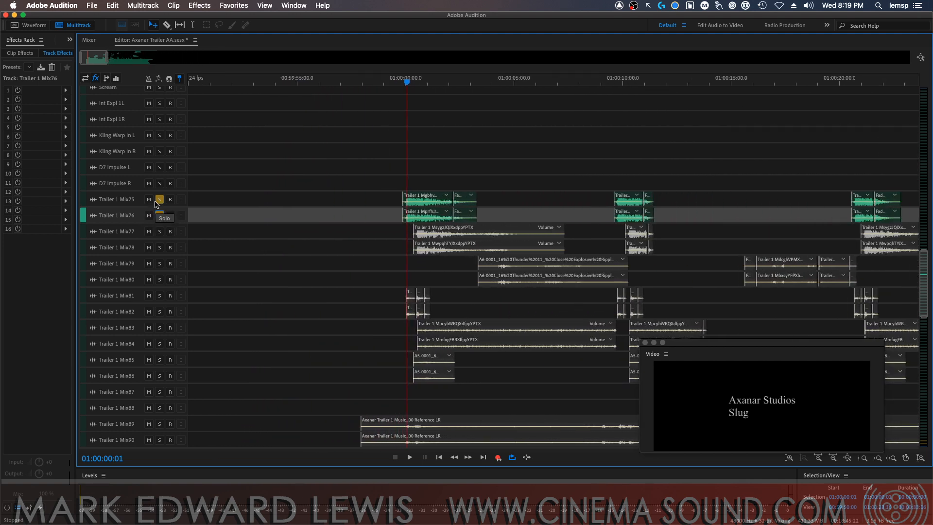
{"action": "key", "text": "space"}
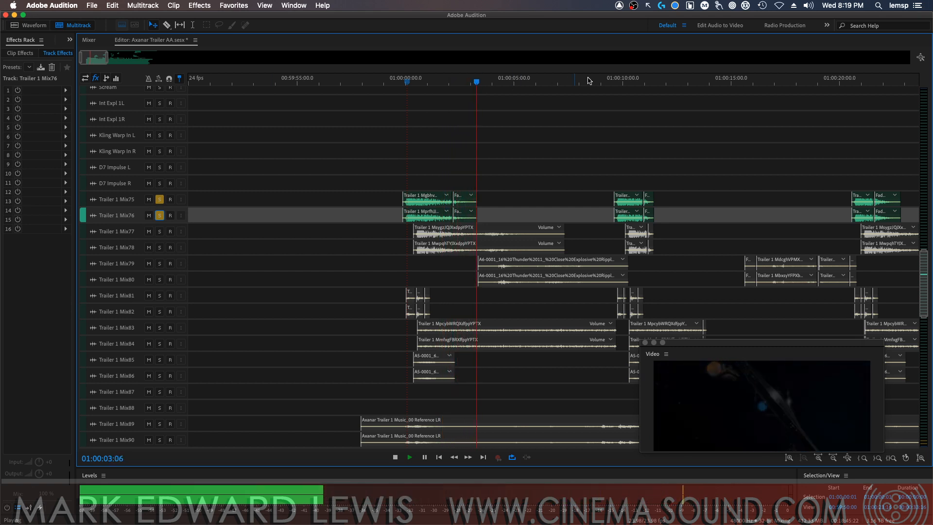
{"action": "key", "text": "space"}
{"action": "left_click", "coordinate": [607, 84]}
{"action": "key", "text": "space"}
{"action": "key", "text": "space"}
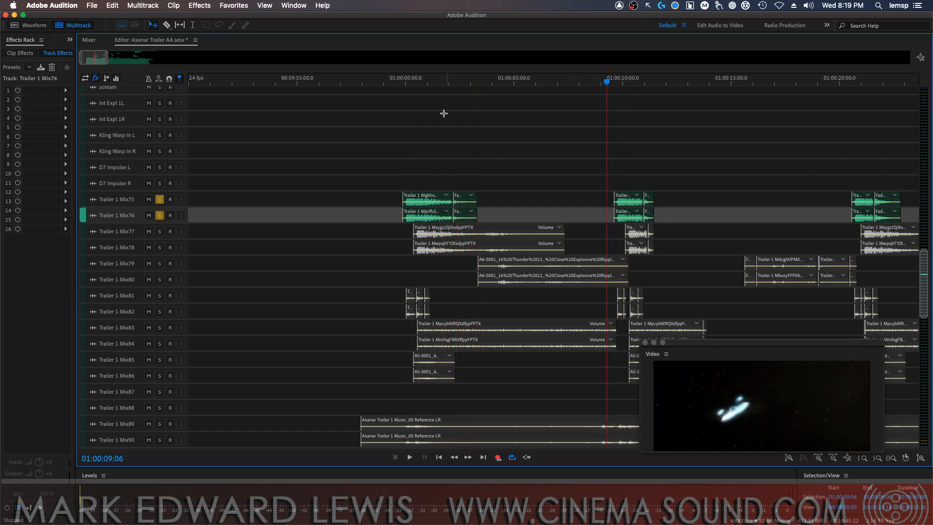
Add tracks Trailer 1 Mix77 and Mix78 to the solo and audition them with Mix75 and Mix76 from 00:59:59:05
{"action": "left_click", "coordinate": [159, 231]}
{"action": "left_click", "coordinate": [160, 247]}
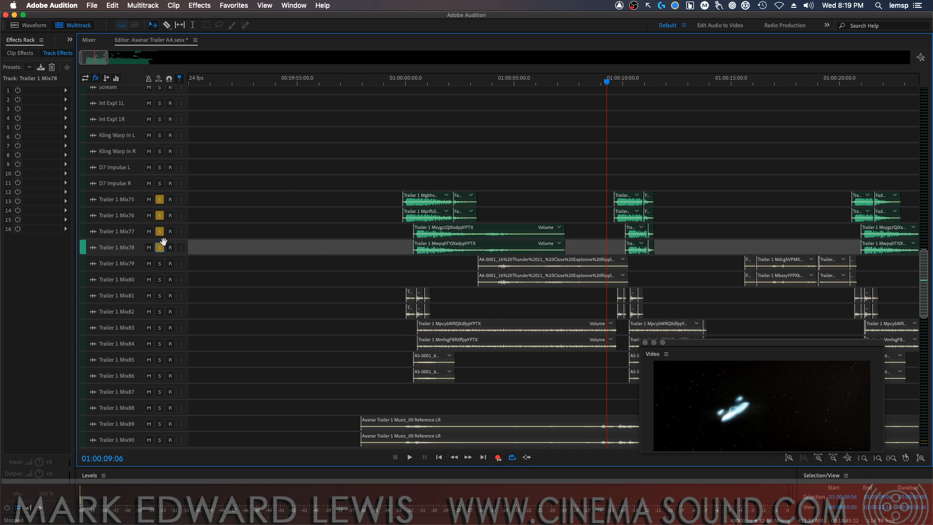
{"action": "left_click", "coordinate": [388, 83]}
{"action": "key", "text": "space"}
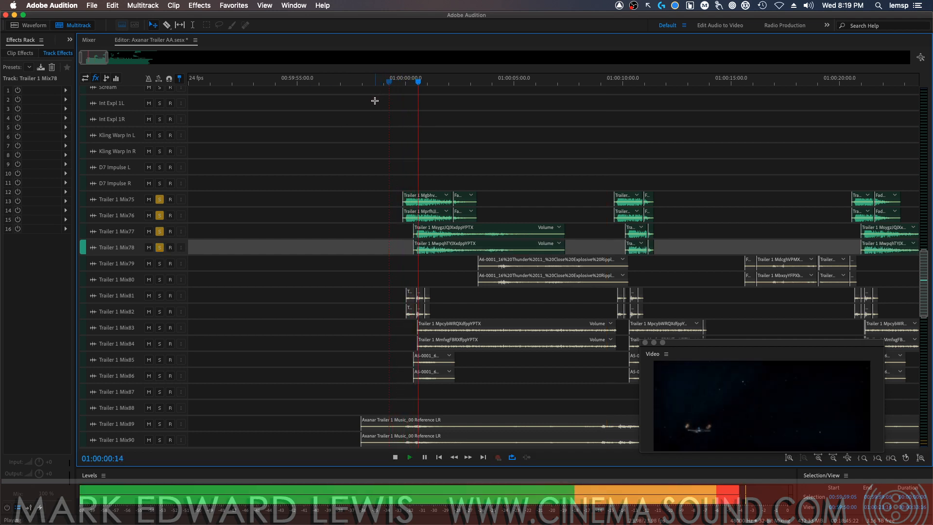
{"action": "key", "text": "space"}
Rename track Trailer 1 Mix75 as "Hit FX 1 L" and Trailer 1 Mix76 as "Hit FX 1 R"
{"action": "double_click", "coordinate": [119, 200]}
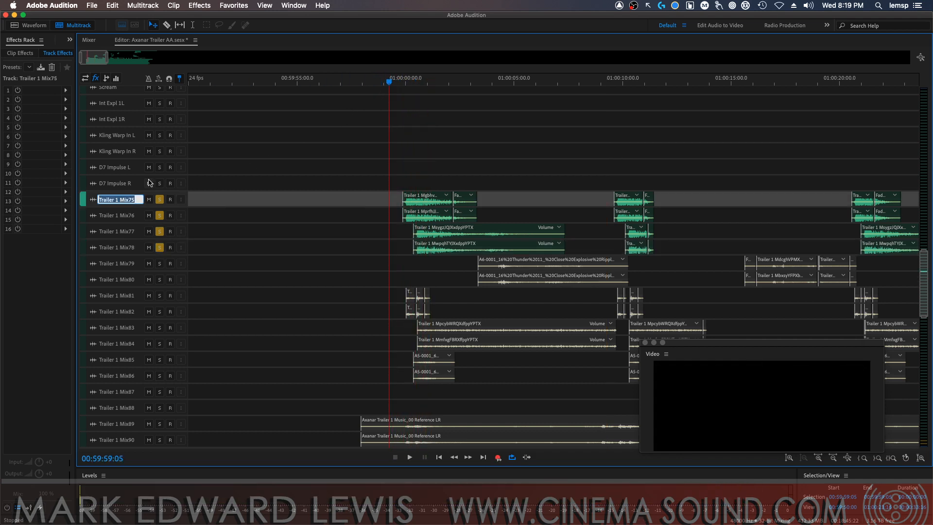
{"action": "type", "text": "Hit FX"}
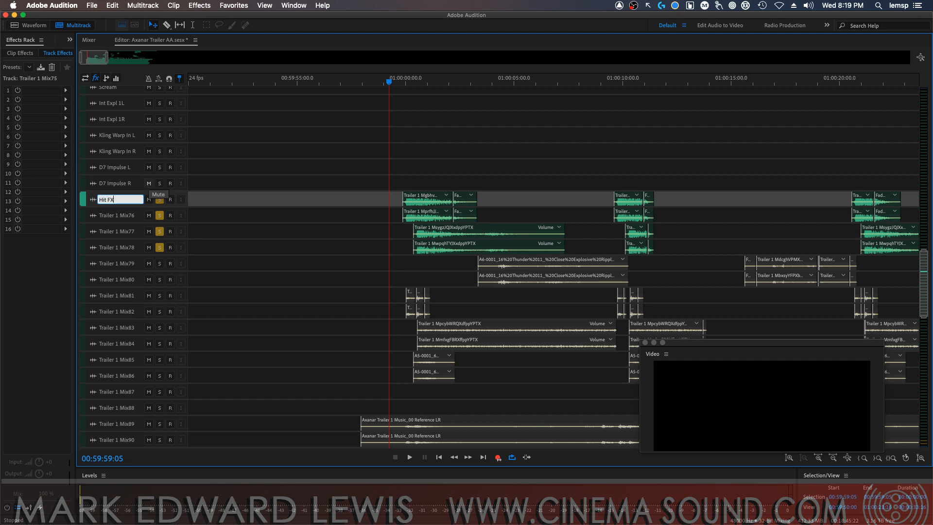
{"action": "type", "text": " 1 L"}
{"action": "key", "text": "Return"}
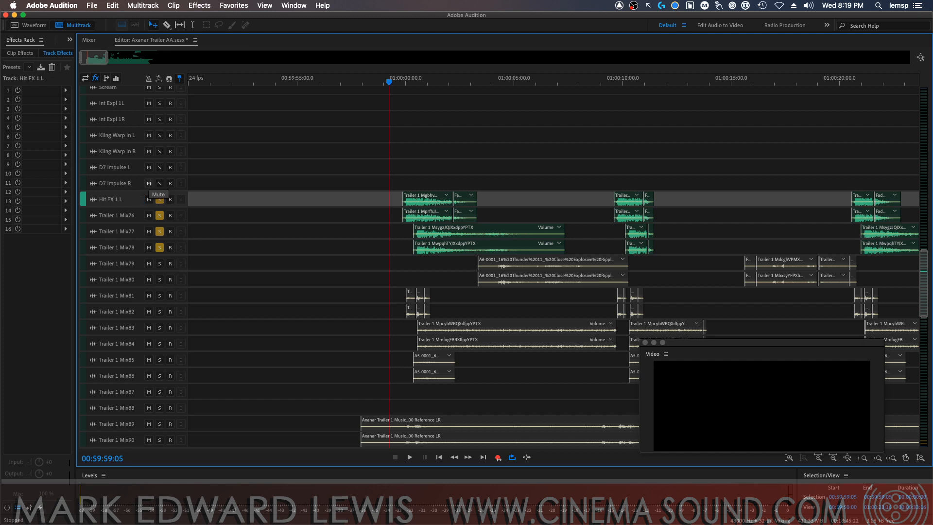
{"action": "double_click", "coordinate": [134, 212]}
{"action": "key", "text": "BackSpace"}
{"action": "type", "text": "R"}
{"action": "key", "text": "Return"}
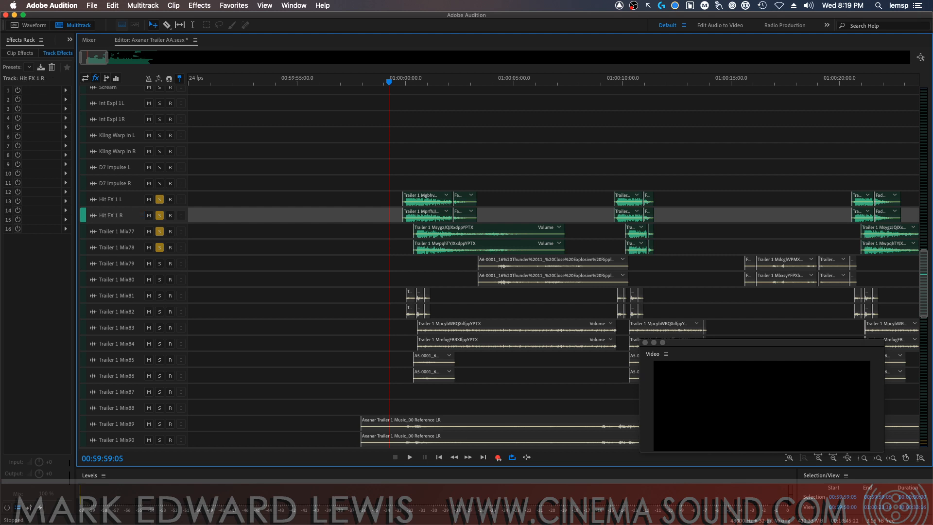
Rename track Trailer 1 Mix77 as "Hit FX 2 L" and Trailer 1 Mix78 as "Hit FX 2 R"
{"action": "double_click", "coordinate": [111, 229]}
{"action": "type", "text": "Hit FX 1 L"}
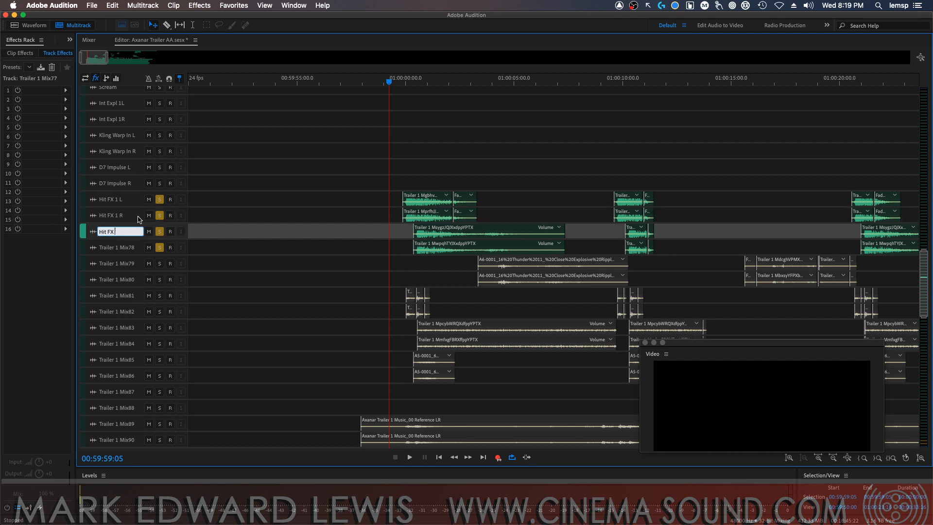
{"action": "type", "text": "2 L"}
{"action": "key", "text": "Return"}
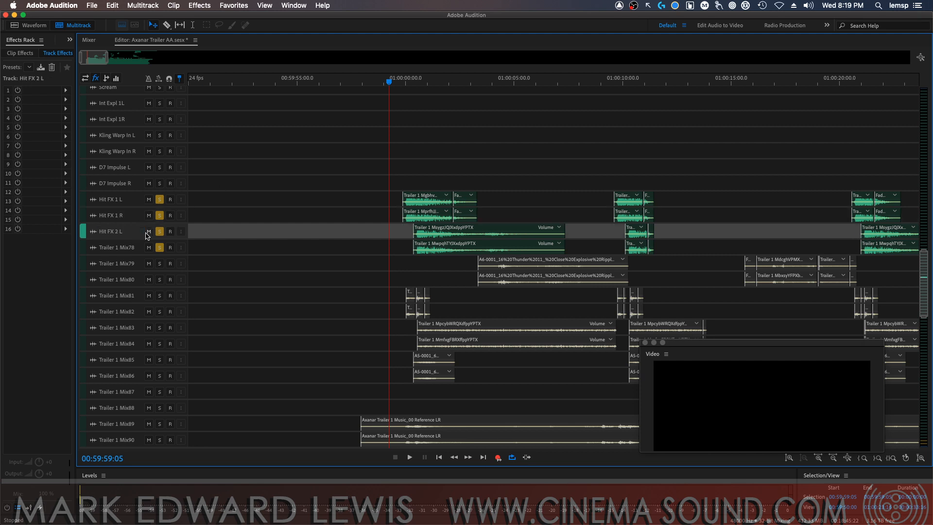
{"action": "left_click", "coordinate": [127, 248]}
{"action": "double_click", "coordinate": [129, 248]}
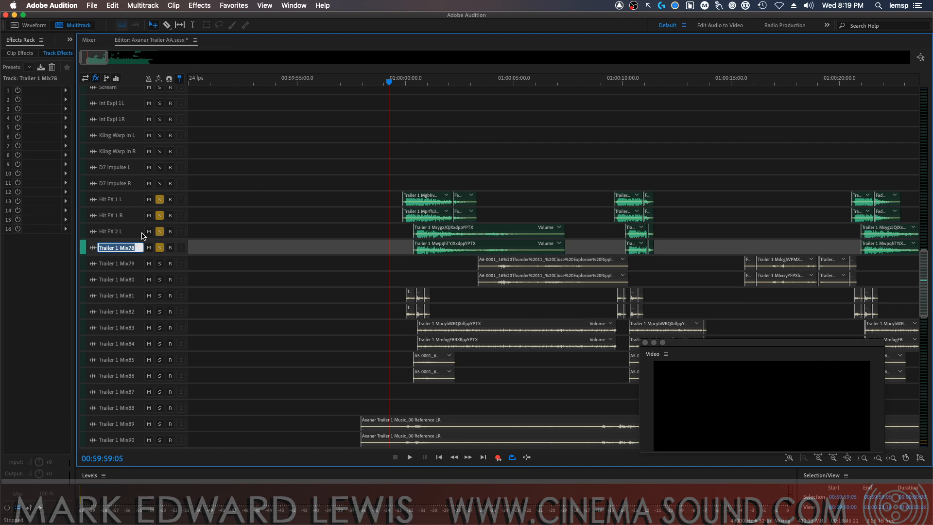
{"action": "key", "text": "BackSpace"}
{"action": "type", "text": "Hit FX 2 R"}
{"action": "key", "text": "Return"}
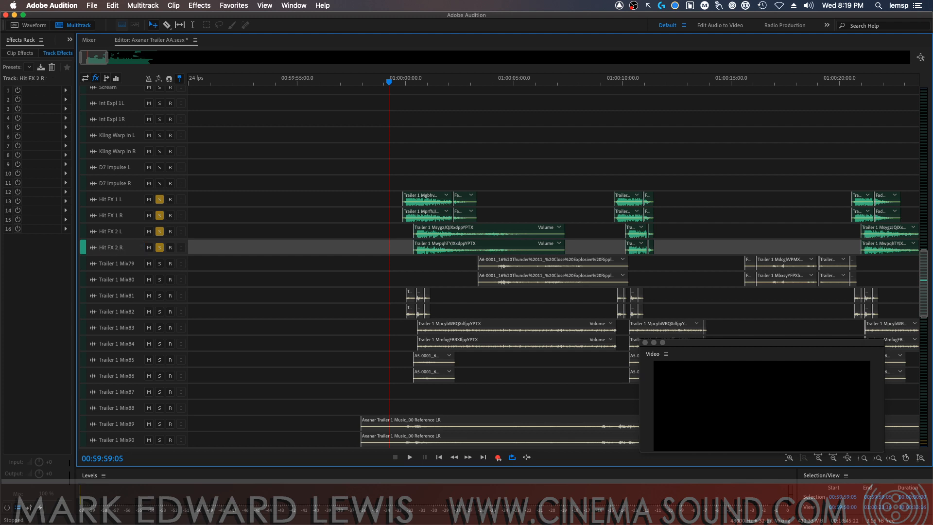
Take the four Hit FX tracks out of solo and audition Trailer 1 Mix79 and Mix80 in solo from 01:00:02:22
{"action": "left_click", "coordinate": [160, 249]}
{"action": "left_click", "coordinate": [160, 249], "text": "super"}
{"action": "left_click", "coordinate": [160, 264]}
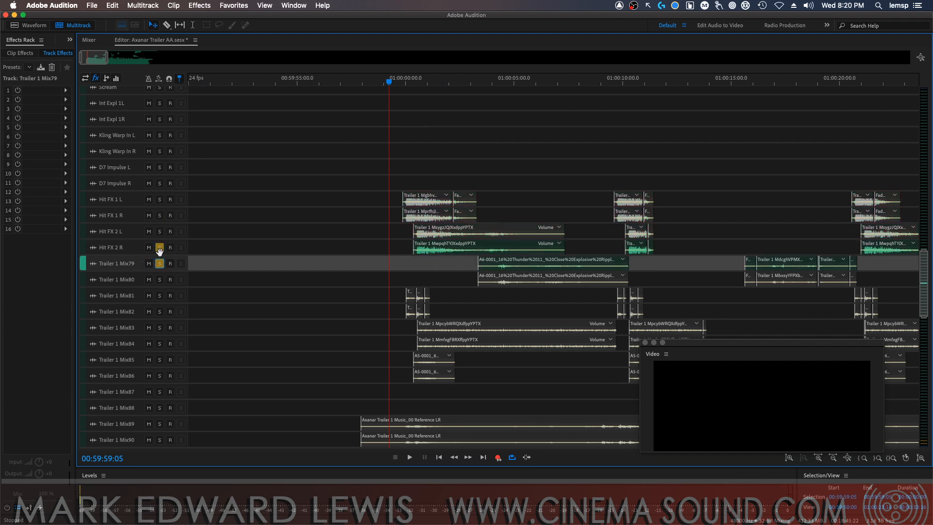
{"action": "left_click", "coordinate": [159, 248]}
{"action": "left_click", "coordinate": [160, 279]}
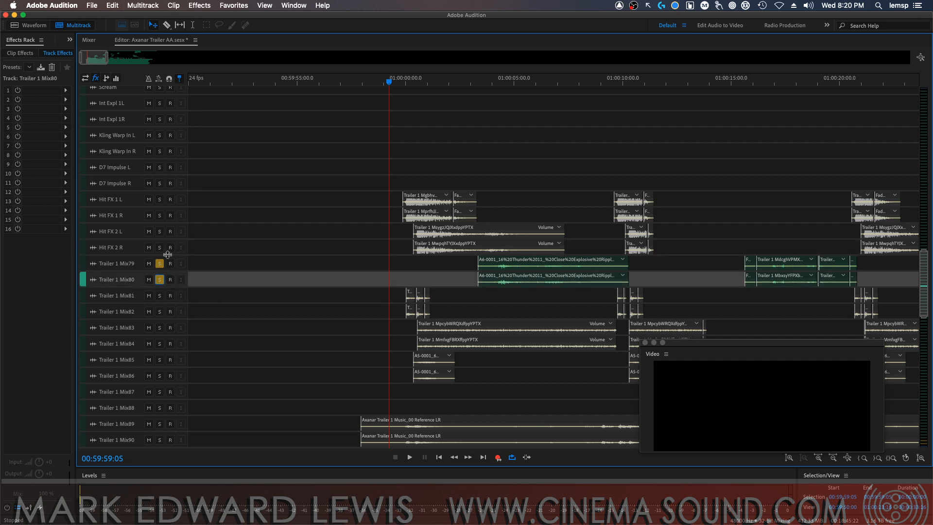
{"action": "left_click", "coordinate": [468, 82]}
{"action": "key", "text": "space"}
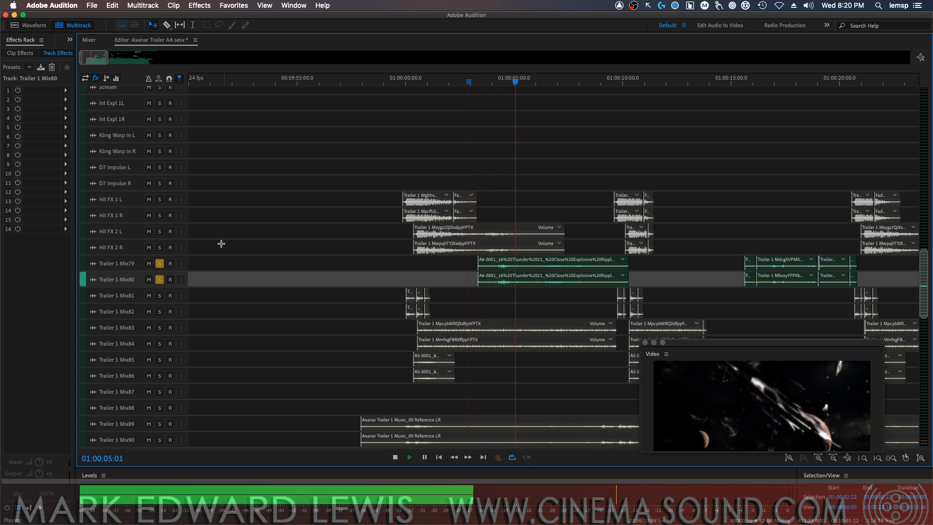
{"action": "key", "text": "space"}
Rename track Trailer 1 Mix79 as "Thunder L" and Trailer 1 Mix80 as "Thunder R", and take both out of solo
{"action": "left_click", "coordinate": [123, 267]}
{"action": "double_click", "coordinate": [123, 267]}
{"action": "type", "text": "Thunder L"}
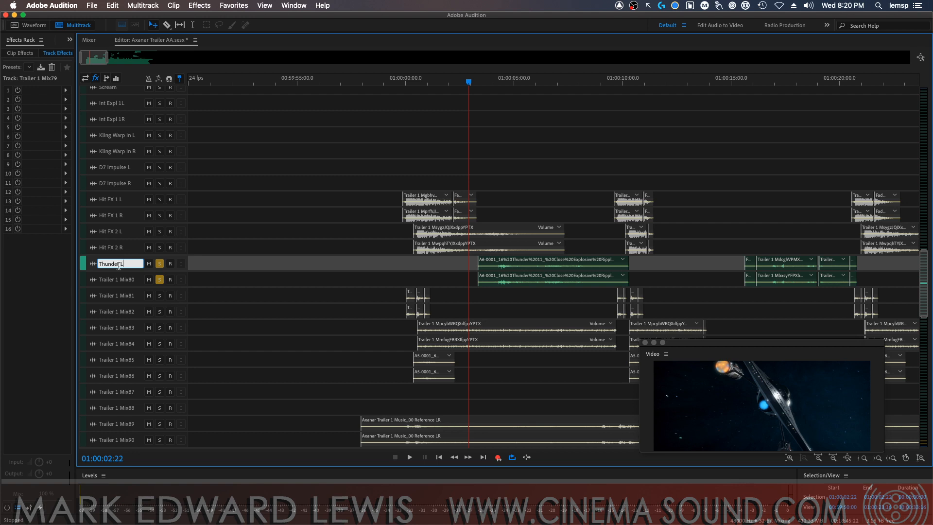
{"action": "key", "text": "Tab"}
{"action": "type", "text": "Thu"}
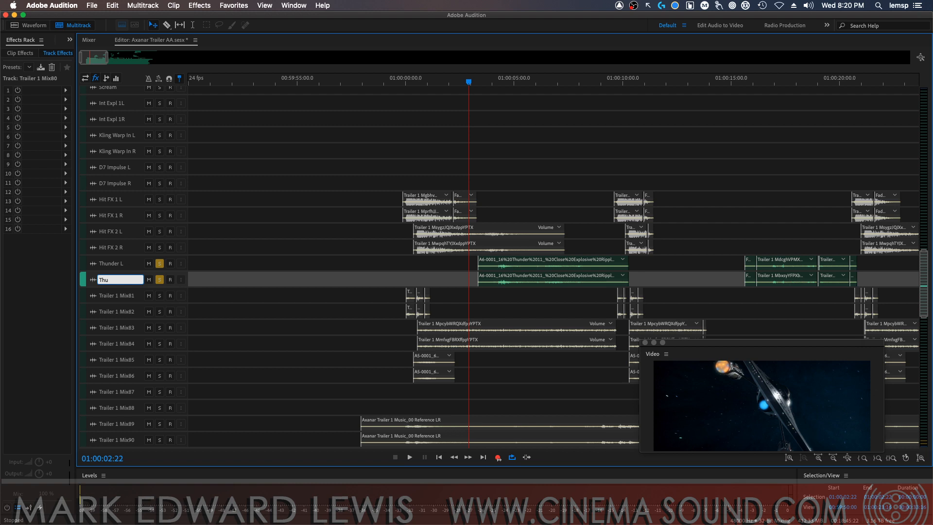
{"action": "type", "text": "nder R"}
{"action": "key", "text": "Return"}
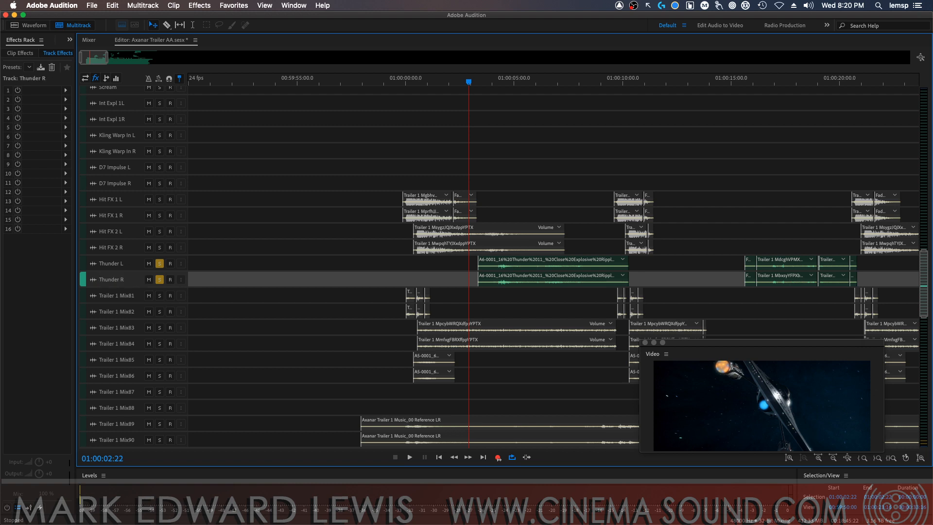
{"action": "left_click", "coordinate": [160, 265]}
{"action": "left_click", "coordinate": [159, 281]}
Audition tracks Trailer 1 Mix81 and Mix82 together in solo from 00:59:59:18
{"action": "left_click", "coordinate": [160, 296]}
{"action": "left_click", "coordinate": [160, 312]}
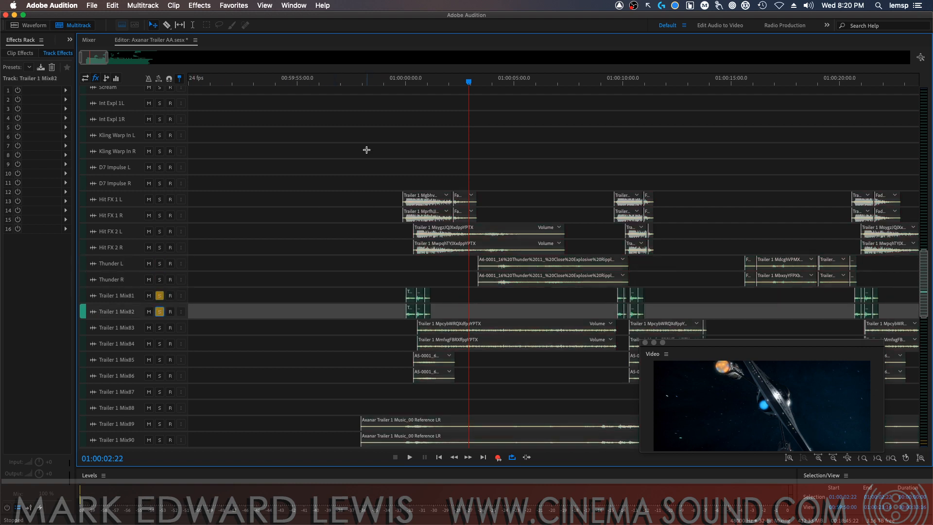
{"action": "left_click", "coordinate": [401, 86]}
{"action": "key", "text": "space"}
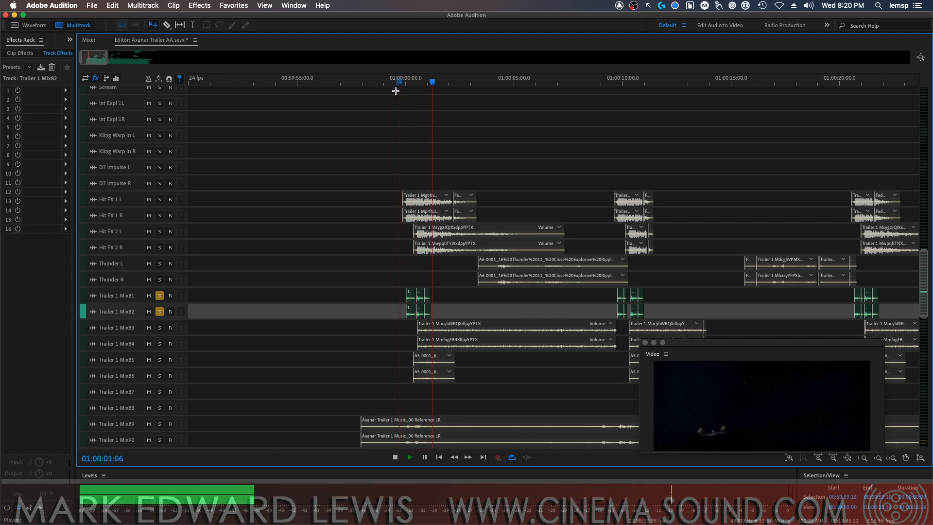
{"action": "key", "text": "space"}
Rename track Trailer 1 Mix81 as "BD L" and Trailer 1 Mix82 as "BD R"
{"action": "double_click", "coordinate": [117, 296]}
{"action": "type", "text": "BD"}
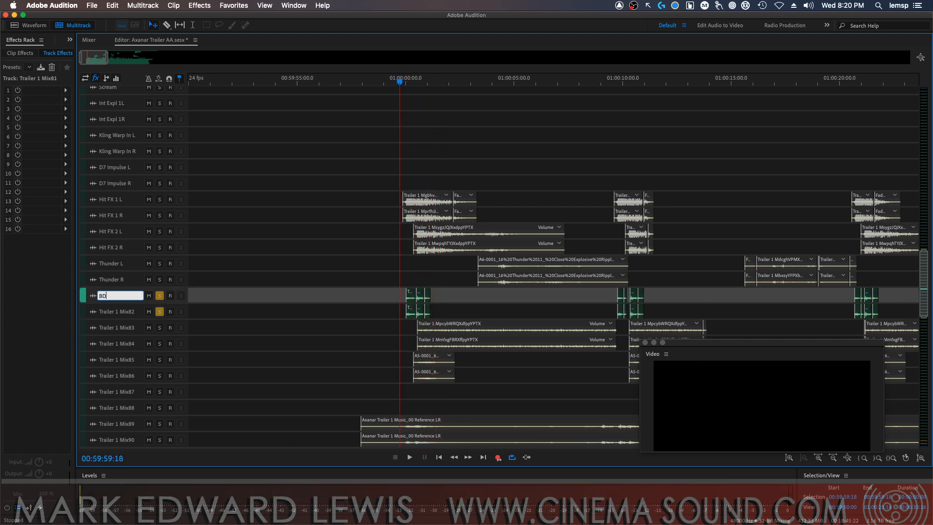
{"action": "type", "text": " L"}
{"action": "key", "text": "Return"}
{"action": "double_click", "coordinate": [113, 311]}
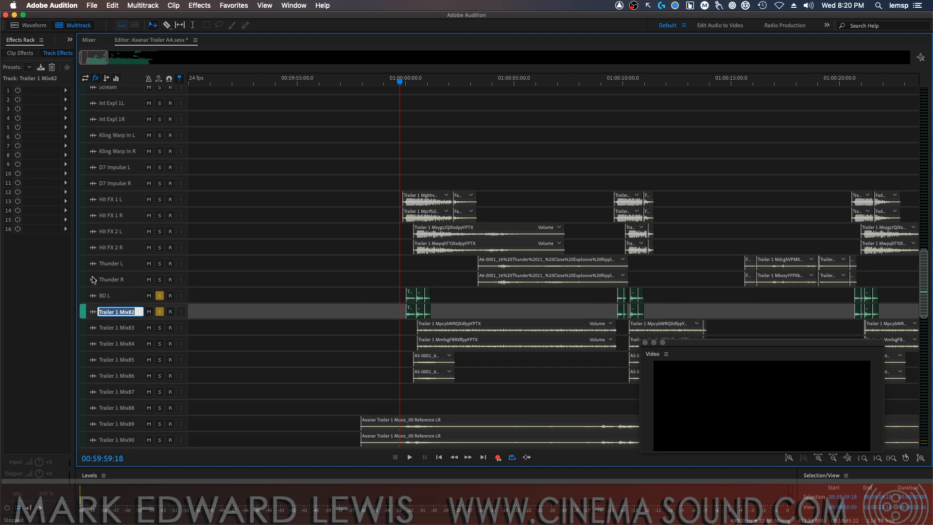
{"action": "type", "text": "BD R"}
{"action": "key", "text": "Return"}
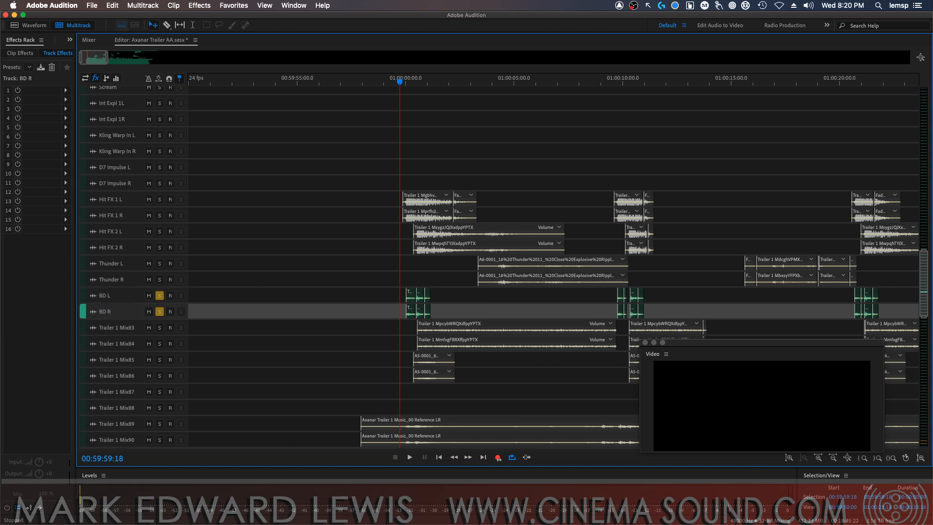
Move tracks BD L and BD R up between Hit FX 2 R and Thunder L
{"action": "left_click_drag", "start_coordinate": [90, 299], "coordinate": [86, 258]}
{"action": "left_click", "coordinate": [92, 312]}
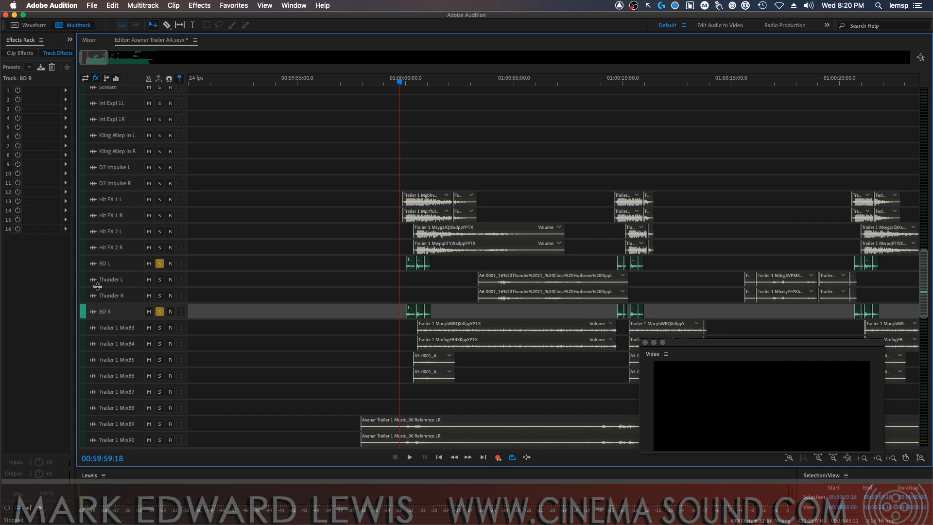
{"action": "left_click_drag", "start_coordinate": [85, 300], "coordinate": [83, 272]}
Audition tracks Thunder L and Thunder R together in solo from 01:00:03:00 and take both out of solo
{"action": "left_click", "coordinate": [159, 296], "text": "super"}
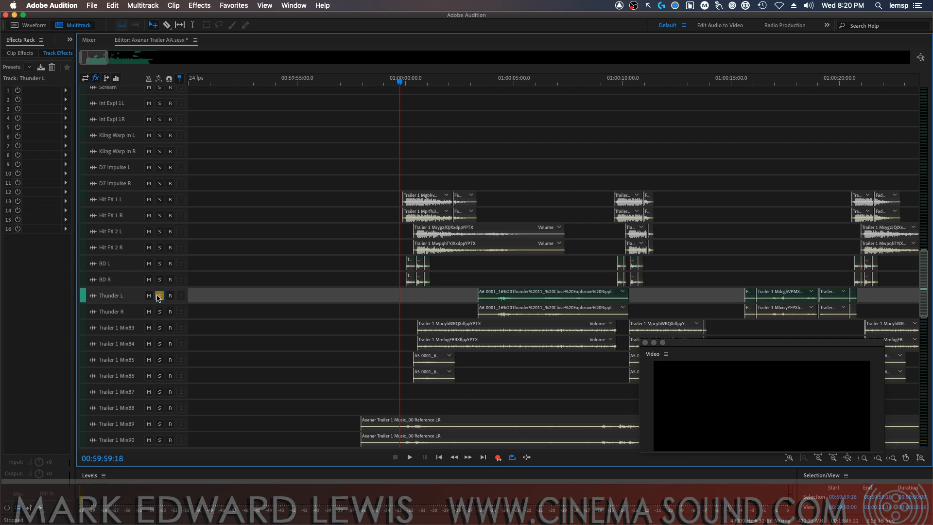
{"action": "left_click", "coordinate": [159, 297]}
{"action": "left_click", "coordinate": [159, 296]}
{"action": "left_click", "coordinate": [159, 312]}
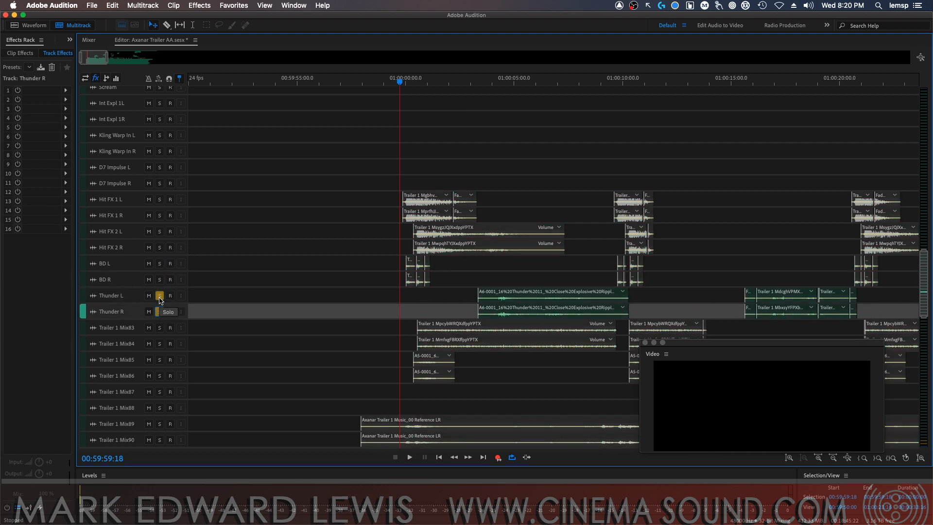
{"action": "left_click", "coordinate": [470, 82]}
{"action": "key", "text": "space"}
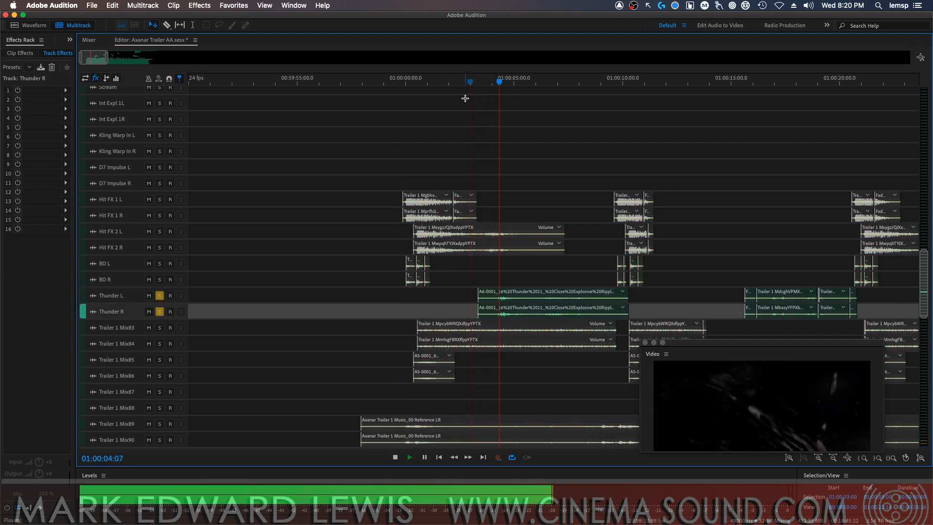
{"action": "key", "text": "space"}
{"action": "left_click", "coordinate": [159, 297]}
{"action": "left_click", "coordinate": [159, 312]}
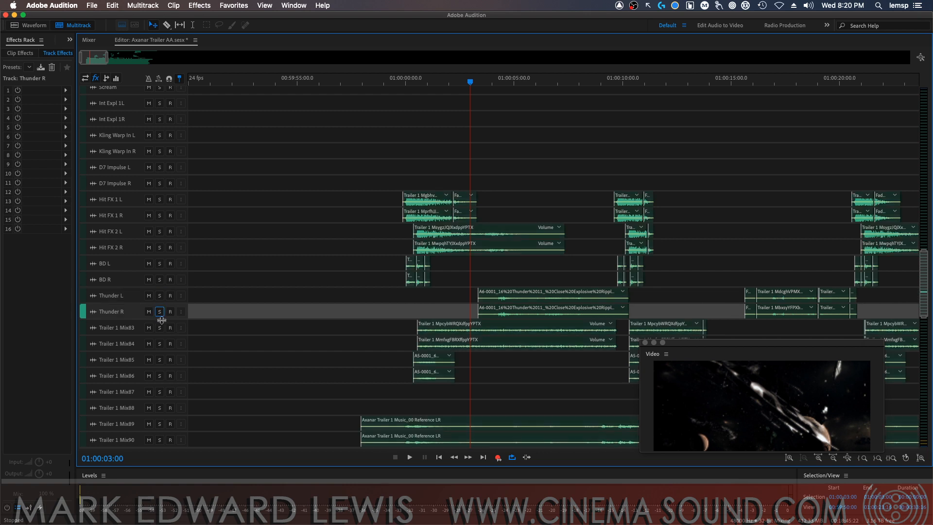
Audition tracks Trailer 1 Mix83 and Mix84 together in solo from 01:00:00:10
{"action": "left_click", "coordinate": [159, 327]}
{"action": "left_click", "coordinate": [160, 343]}
{"action": "left_click", "coordinate": [414, 82]}
{"action": "key", "text": "space"}
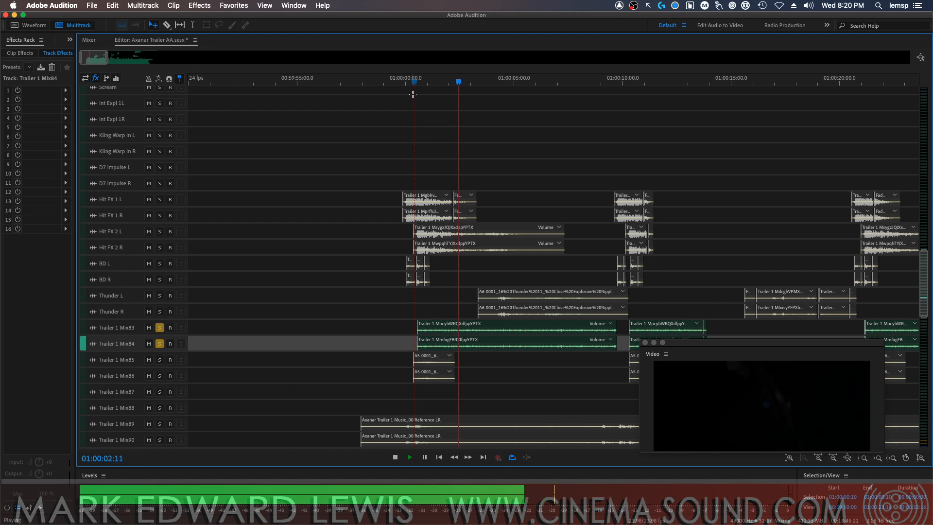
{"action": "key", "text": "space"}
Rename track Trailer 1 Mix83 as "Space Noise L" and Trailer 1 Mix84 as "Space Noise R", and take both out of solo
{"action": "double_click", "coordinate": [130, 326]}
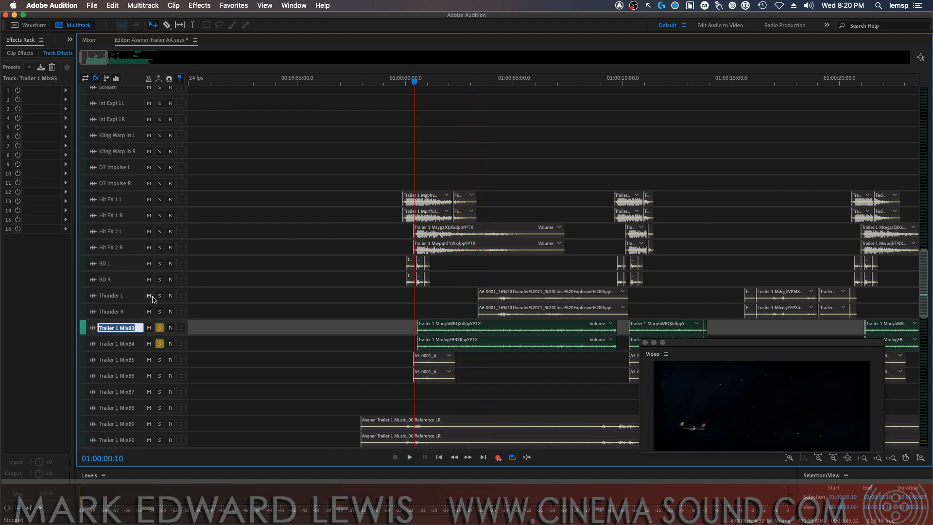
{"action": "type", "text": "Space Noise L"}
{"action": "key", "text": "Tab"}
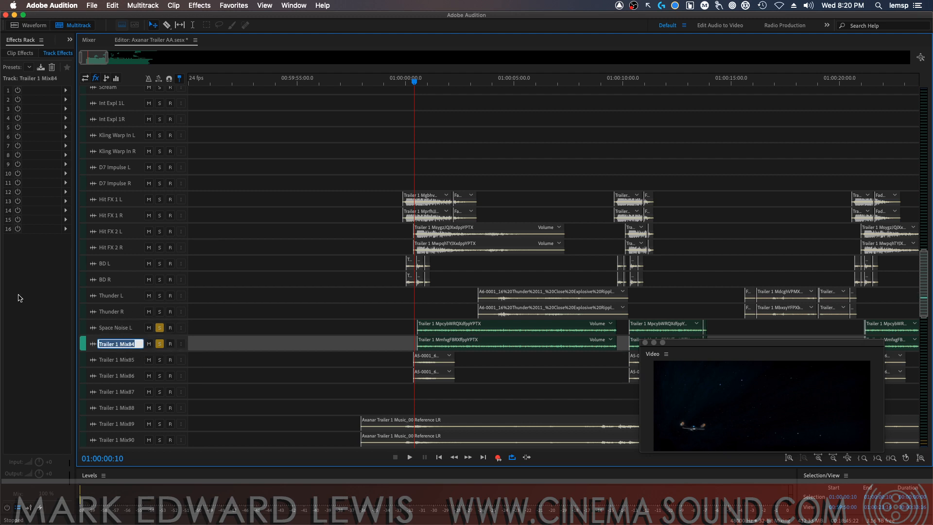
{"action": "type", "text": "Space Noise R"}
{"action": "key", "text": "Return"}
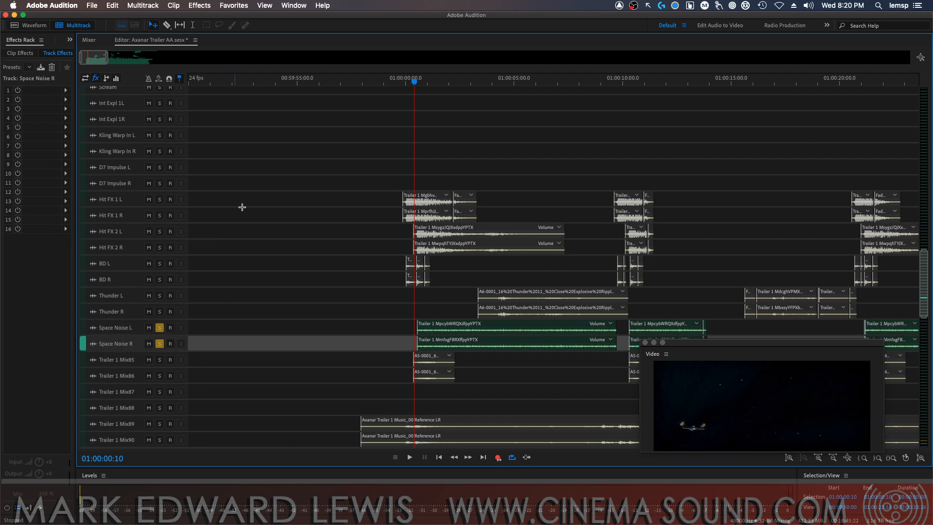
{"action": "left_click", "coordinate": [159, 328]}
{"action": "left_click", "coordinate": [159, 344]}
Audition tracks Trailer 1 Mix85 and Mix86 together in solo from 01:00:00:10 and take both out of solo
{"action": "left_click", "coordinate": [159, 359]}
{"action": "left_click", "coordinate": [159, 375]}
{"action": "key", "text": "space"}
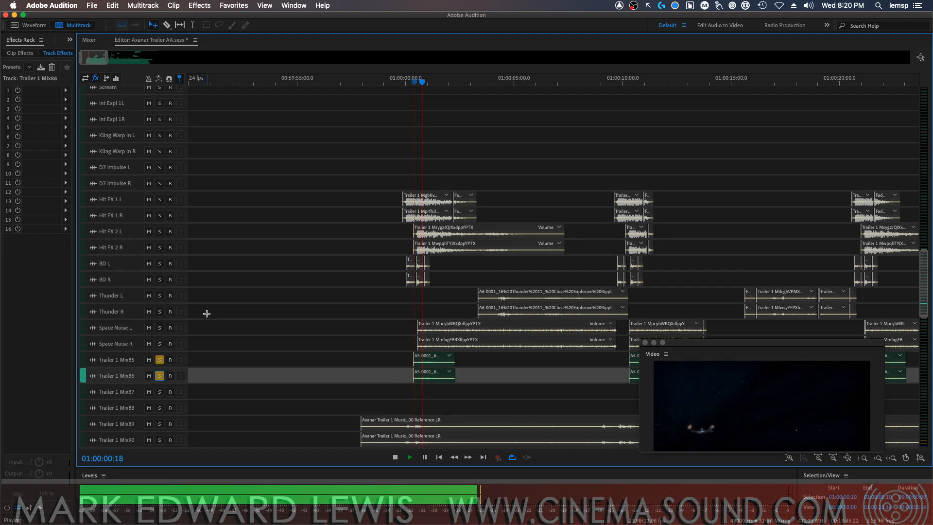
{"action": "key", "text": "space"}
{"action": "left_click", "coordinate": [160, 359]}
{"action": "left_click", "coordinate": [159, 375]}
Rename track Trailer 1 Mix85 as "Alarm L" and Trailer 1 Mix86 as "Alarm R"
{"action": "left_click", "coordinate": [131, 359]}
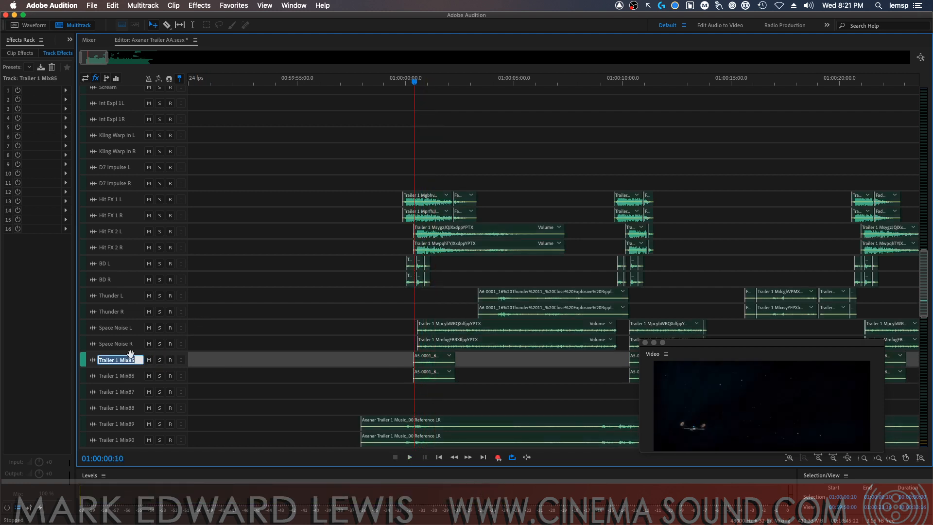
{"action": "type", "text": "Alarm L"}
{"action": "key", "text": "Return"}
{"action": "left_click", "coordinate": [123, 377]}
{"action": "type", "text": "Alarm L"}
{"action": "type", "text": "R"}
{"action": "key", "text": "Return"}
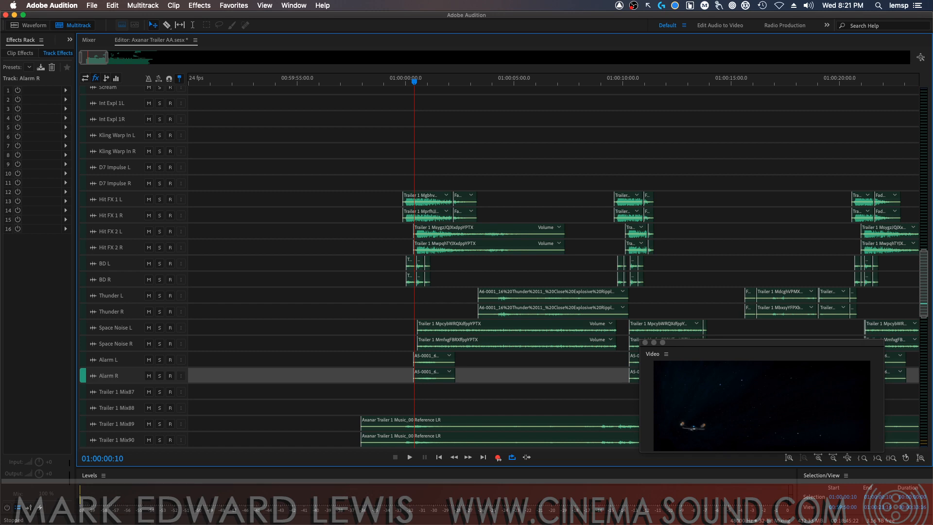
Rename track Trailer 1 Mix87 as "Metronome L" and Trailer 1 Mix88 as "Metronome R"
{"action": "left_click_drag", "start_coordinate": [931, 282], "coordinate": [916, 311]}
{"action": "scroll", "coordinate": [916, 313], "scroll_direction": "down", "scroll_amount": 10}
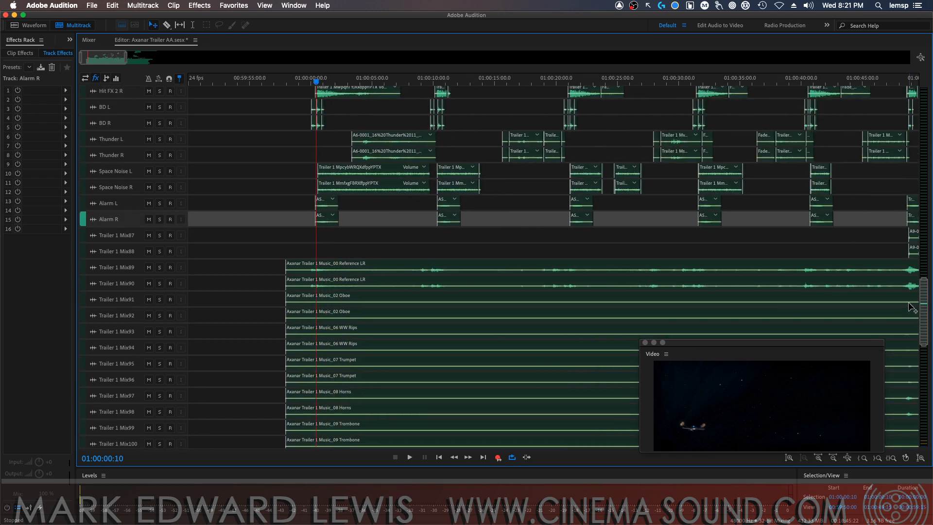
{"action": "left_click", "coordinate": [109, 235]}
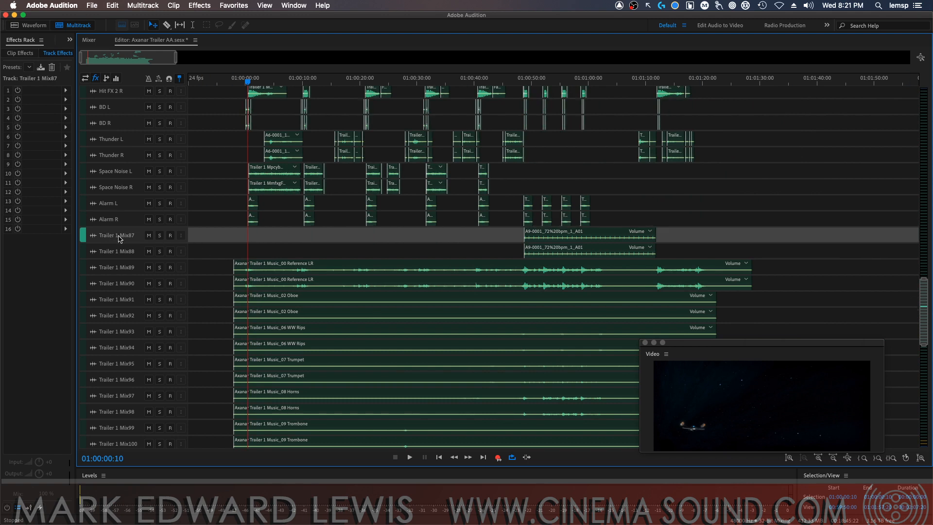
{"action": "type", "text": "Metronome L"}
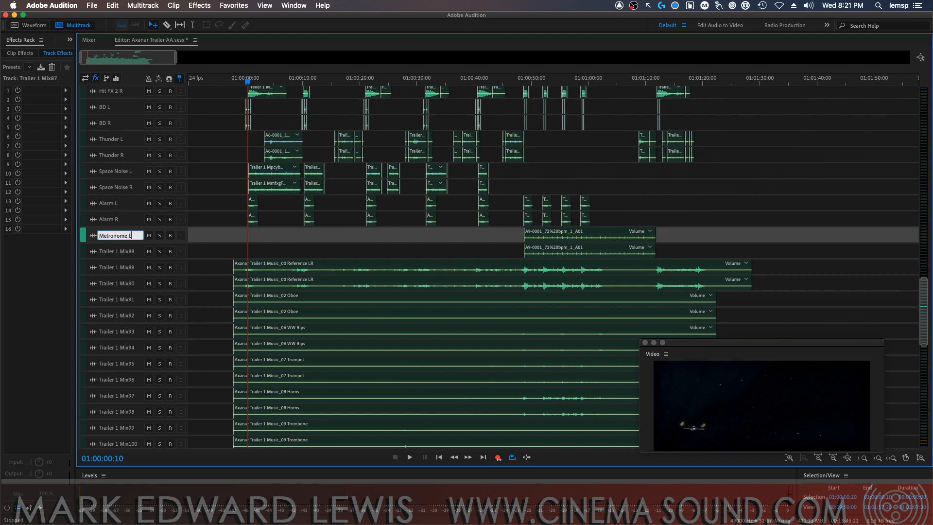
{"action": "key", "text": "Return"}
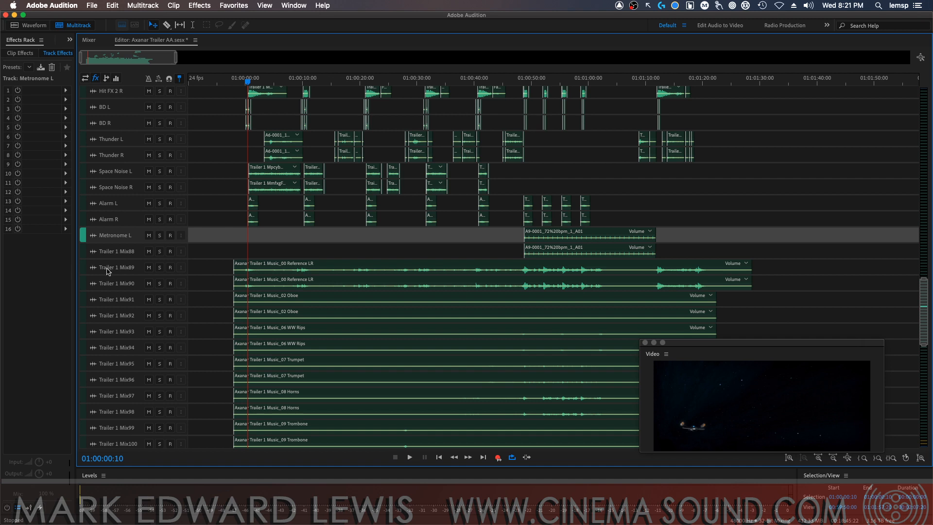
{"action": "left_click", "coordinate": [125, 252]}
{"action": "type", "text": "Metronom"}
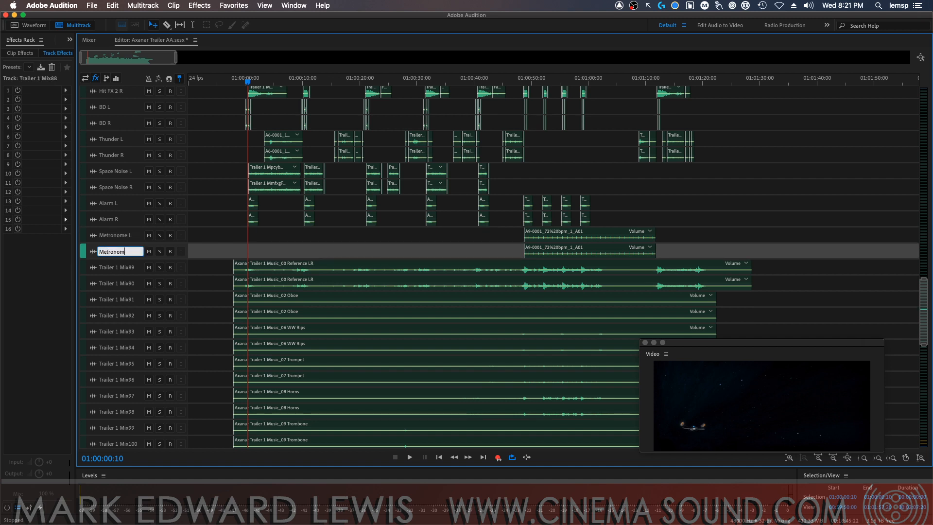
{"action": "type", "text": "e R"}
{"action": "key", "text": "Return"}
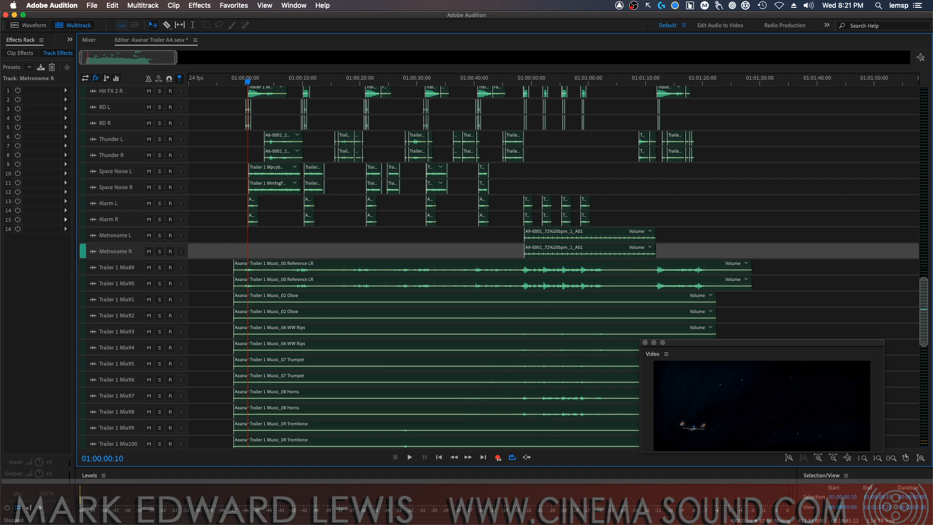
Set the playhead to 01:00:47:15 and move the floating video window so it covers fewer of the track lanes
{"action": "left_click", "coordinate": [517, 77]}
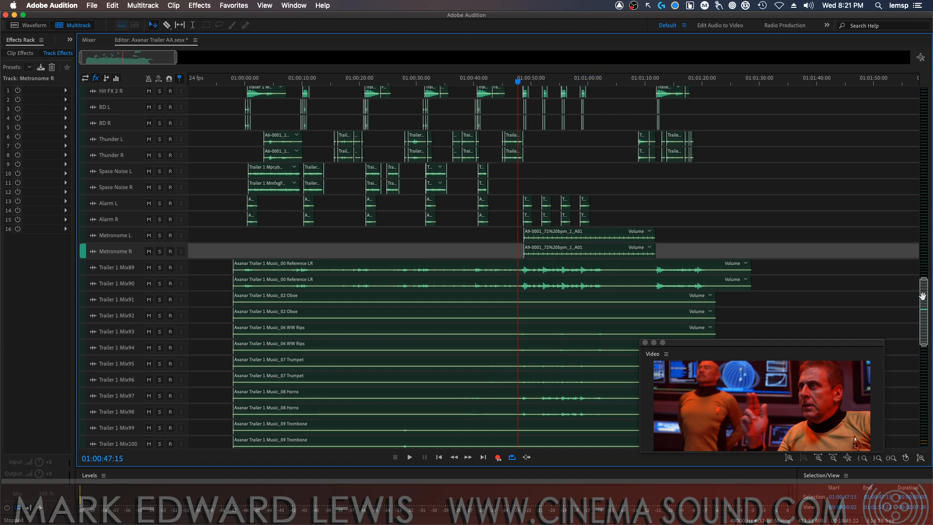
{"action": "mouse_move", "coordinate": [916, 303]}
{"action": "left_mouse_down"}
{"action": "mouse_move", "coordinate": [916, 334]}
{"action": "mouse_move", "coordinate": [922, 289]}
{"action": "mouse_move", "coordinate": [922, 326]}
{"action": "mouse_move", "coordinate": [921, 291]}
{"action": "mouse_move", "coordinate": [908, 301]}
{"action": "left_mouse_up"}
{"action": "left_click_drag", "start_coordinate": [858, 345], "coordinate": [900, 413]}
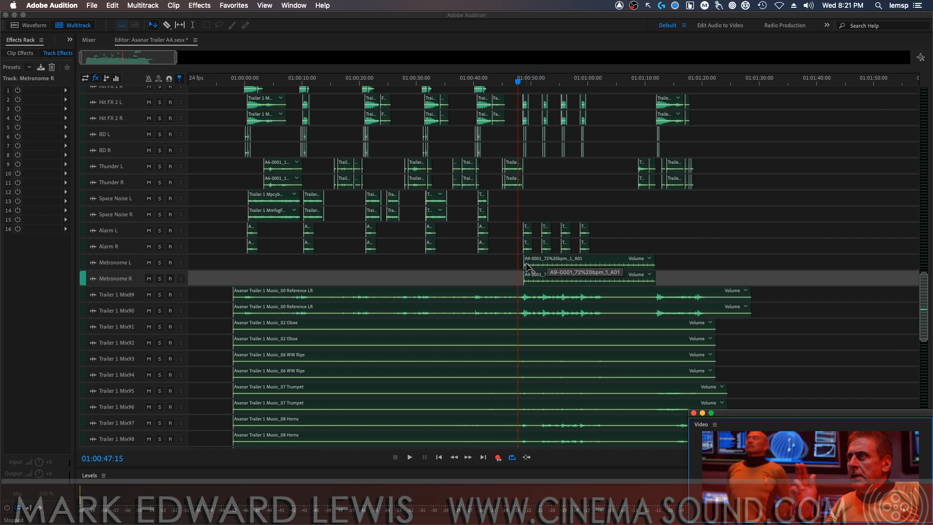
Audition tracks Metronome L and Metronome R together in solo from 01:00:49:08 and take both out of solo
{"action": "left_click", "coordinate": [159, 262]}
{"action": "left_click", "coordinate": [160, 279]}
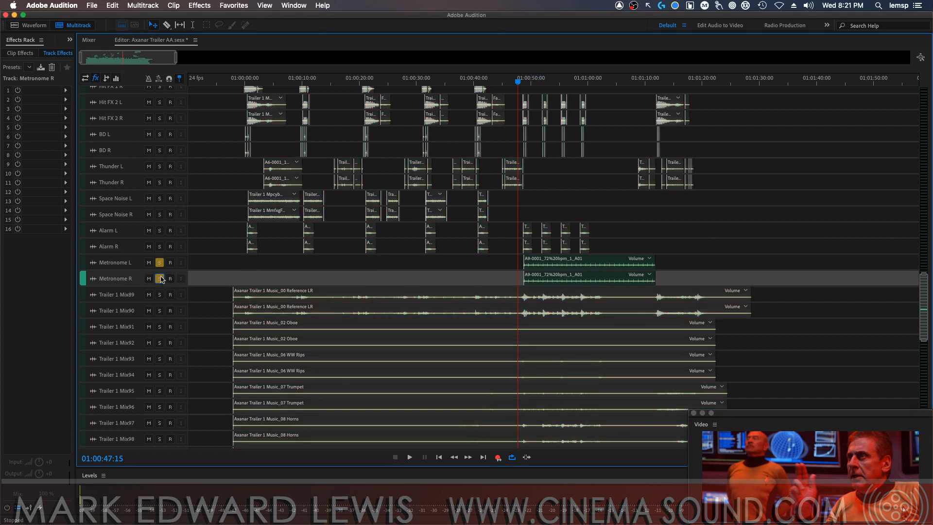
{"action": "left_click", "coordinate": [529, 85]}
{"action": "key", "text": "space"}
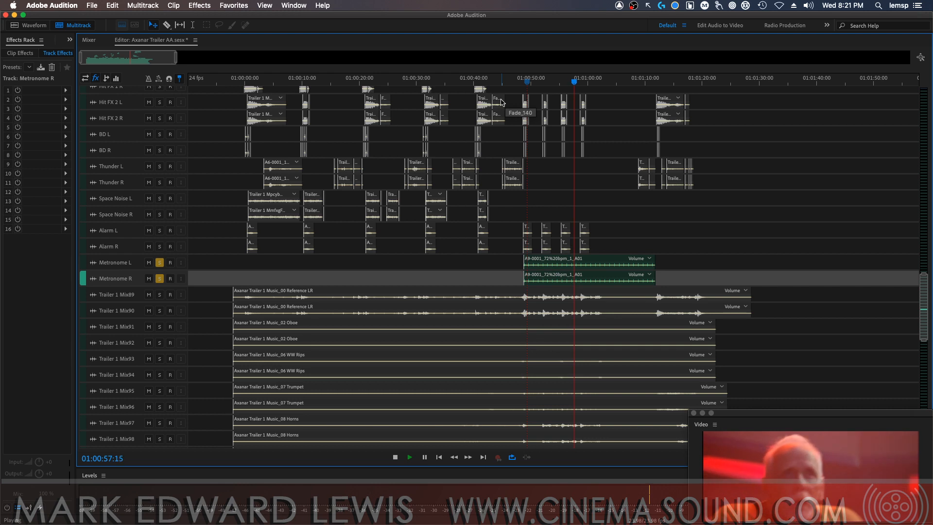
{"action": "key", "text": "space"}
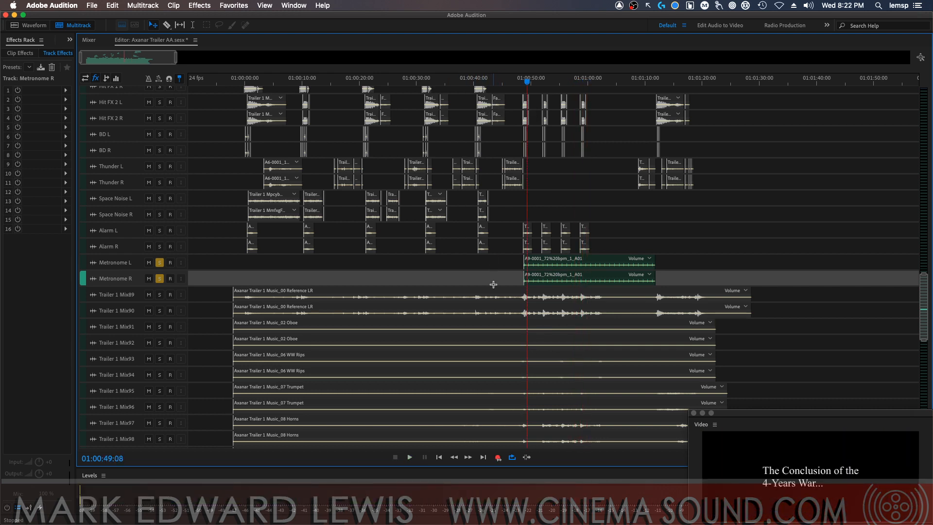
{"action": "left_click", "coordinate": [159, 263]}
{"action": "left_click", "coordinate": [160, 279]}
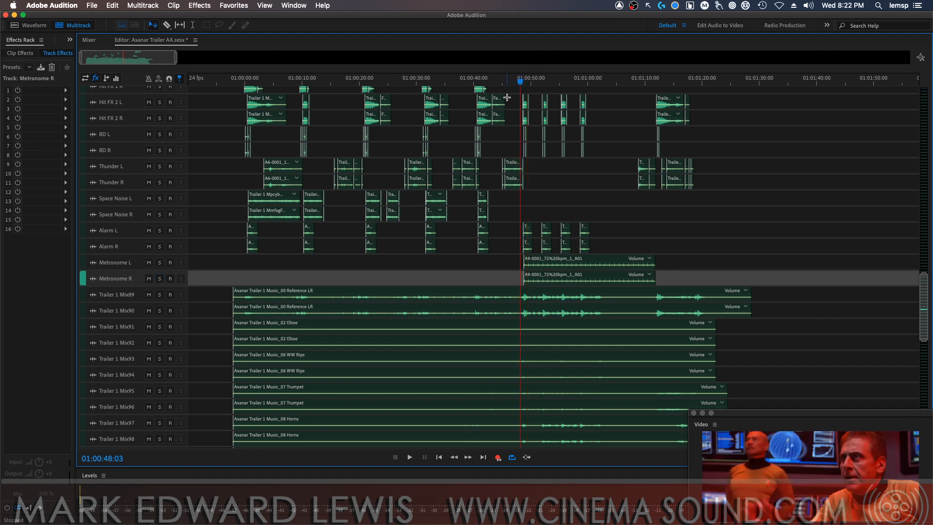
Play the full mix from 01:00:48:03 and mute the reference music tracks Trailer 1 Mix89 and Mix90 as well as Metronome L and Metronome R
{"action": "key", "text": "space"}
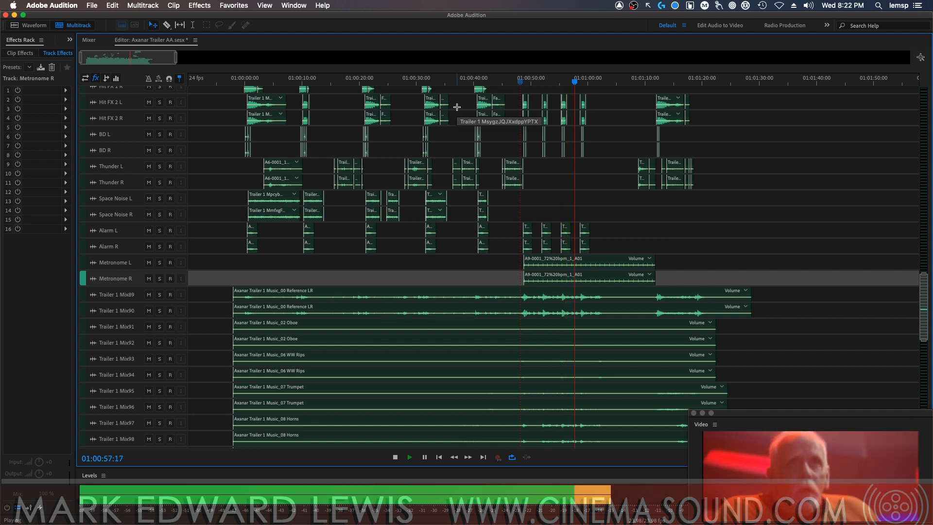
{"action": "left_click", "coordinate": [149, 294]}
{"action": "left_click", "coordinate": [149, 311]}
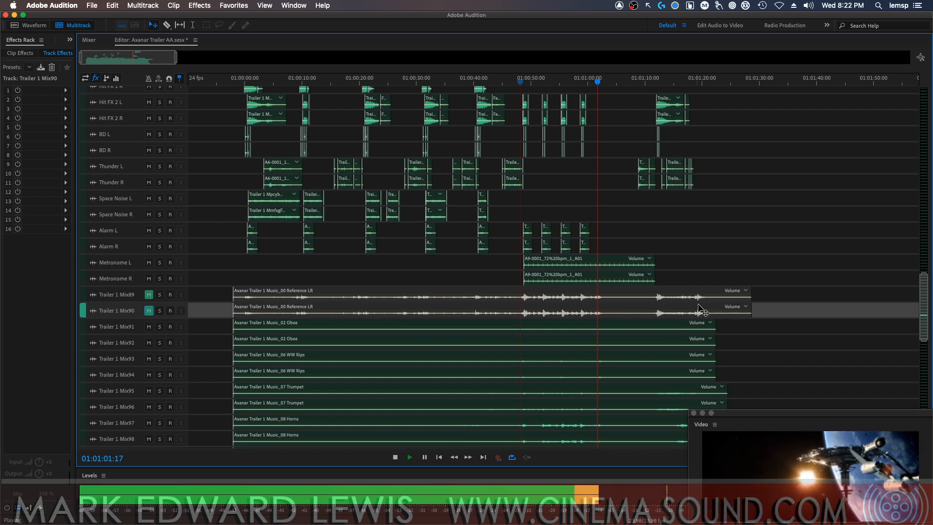
{"action": "key", "text": "space"}
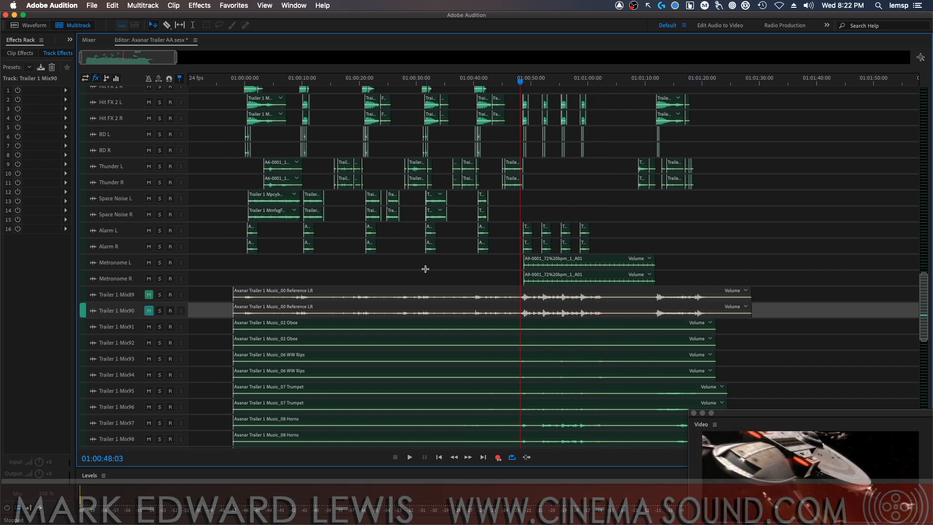
{"action": "left_click", "coordinate": [149, 262]}
{"action": "left_click", "coordinate": [148, 279]}
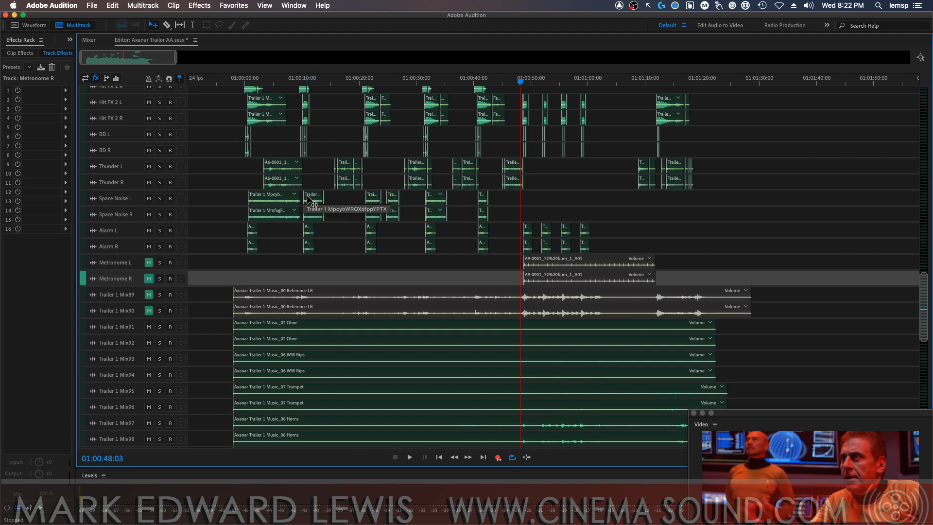
Switch to Finder, open the SFX folder on the Terra Ieste drive, and widen its column to show the full folder names
{"action": "key", "text": "super+Tab"}
{"action": "key", "text": "super+Tab"}
{"action": "key", "text": "super+Tab"}
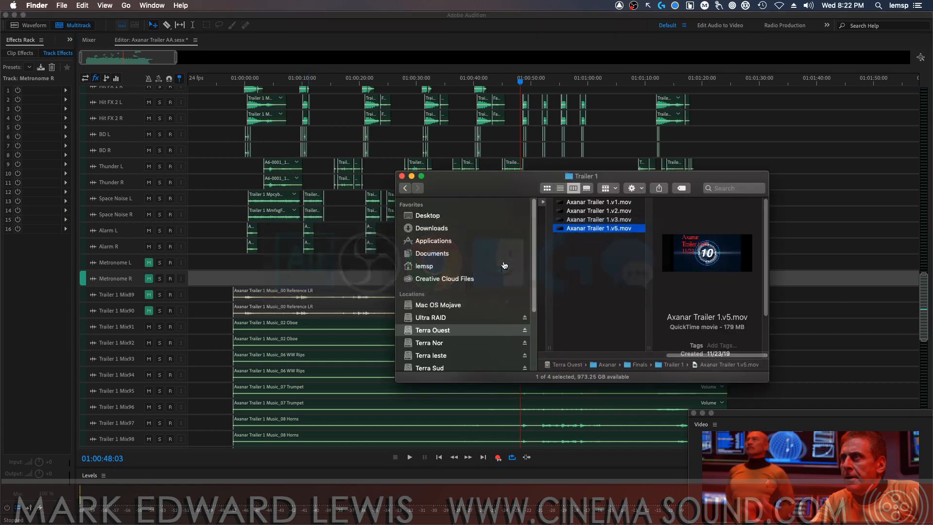
{"action": "scroll", "coordinate": [447, 277], "scroll_direction": "down", "scroll_amount": 5}
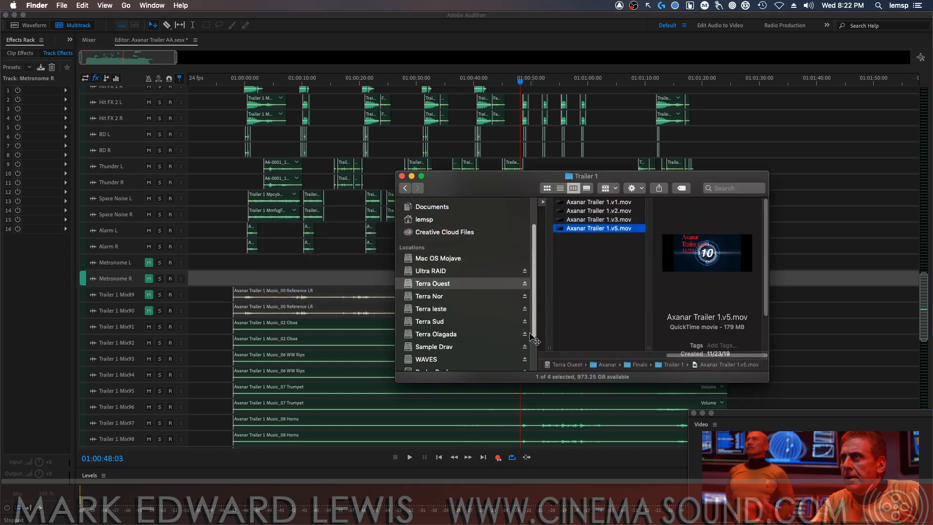
{"action": "left_click", "coordinate": [447, 277]}
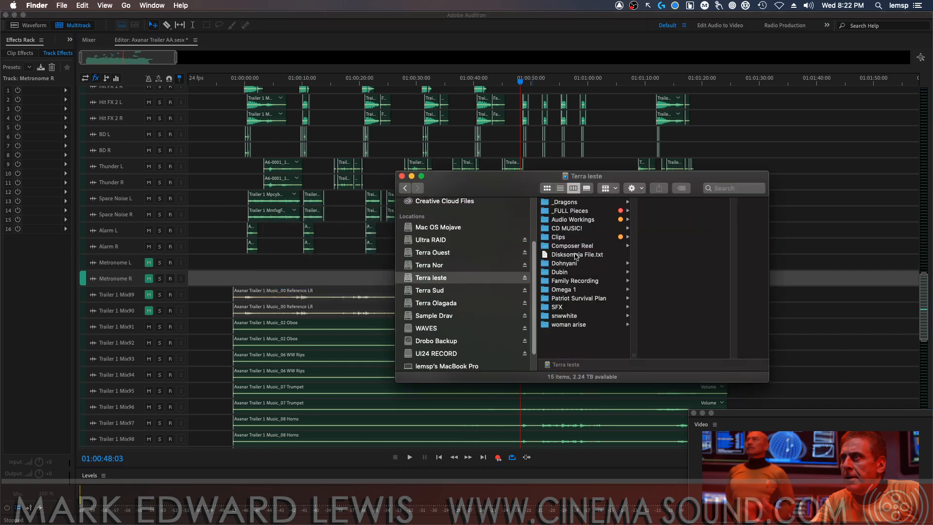
{"action": "left_click", "coordinate": [602, 307]}
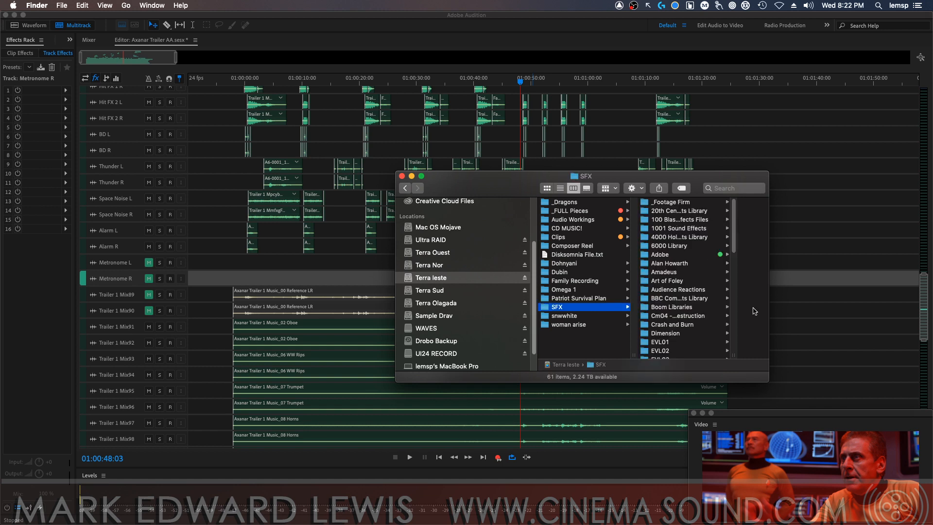
{"action": "left_click_drag", "start_coordinate": [733, 355], "coordinate": [832, 358]}
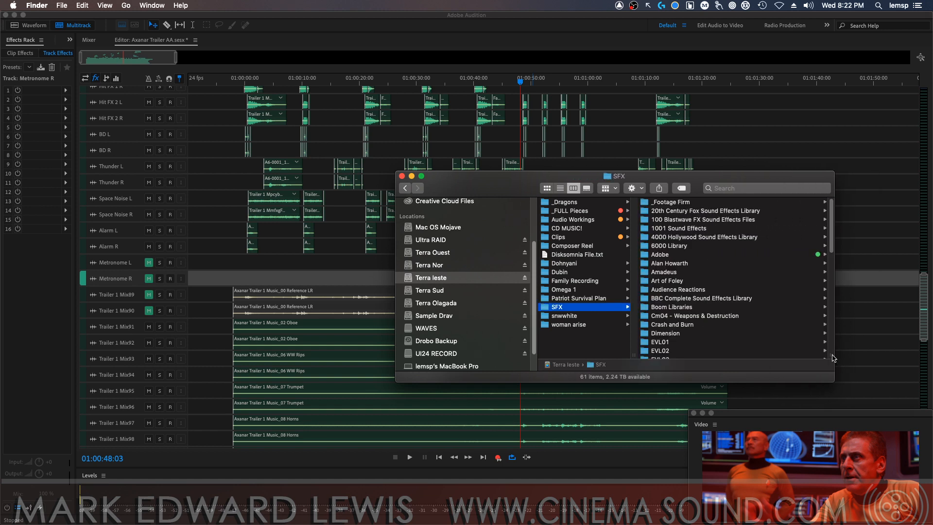
Look into the EVL01 folder within SFX, and select the owner's personal sounds folder in the SFX list
{"action": "left_click_drag", "start_coordinate": [830, 241], "coordinate": [831, 268]}
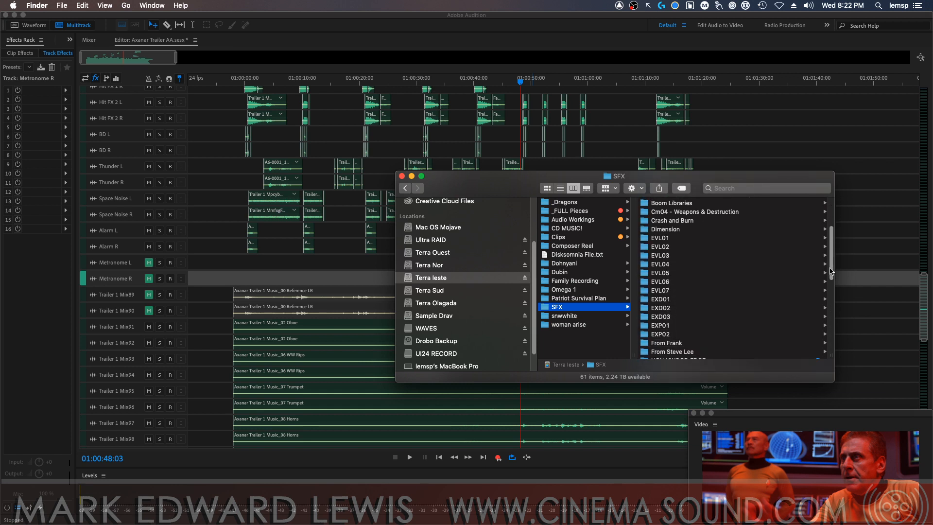
{"action": "left_click", "coordinate": [756, 240]}
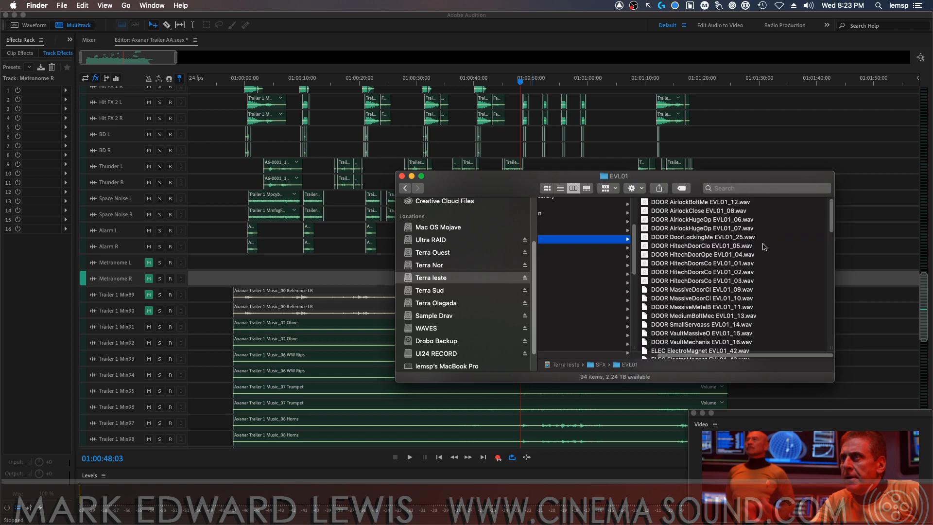
{"action": "left_click_drag", "start_coordinate": [738, 360], "coordinate": [666, 347]}
{"action": "left_click_drag", "start_coordinate": [752, 256], "coordinate": [740, 299]}
{"action": "left_click", "coordinate": [624, 250]}
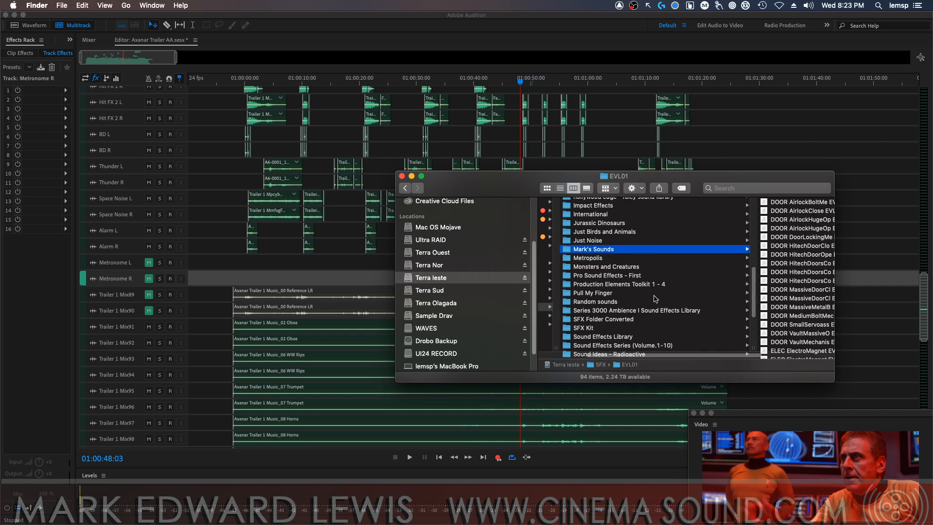
Reposition and resize the Finder window, and look through the Audio Files of the Charon Flyby folder in Axanar Sounds
{"action": "left_click_drag", "start_coordinate": [749, 184], "coordinate": [649, 146]}
{"action": "left_click_drag", "start_coordinate": [733, 340], "coordinate": [781, 387]}
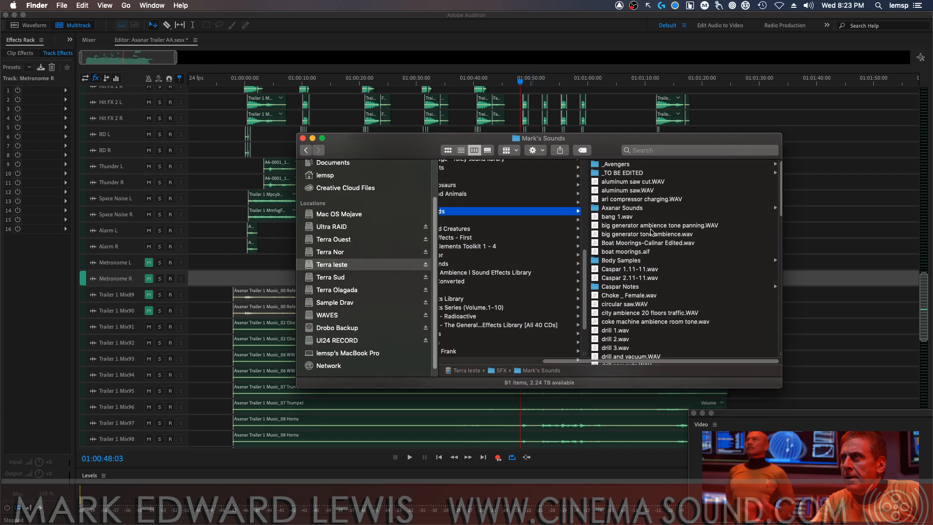
{"action": "left_click", "coordinate": [649, 208]}
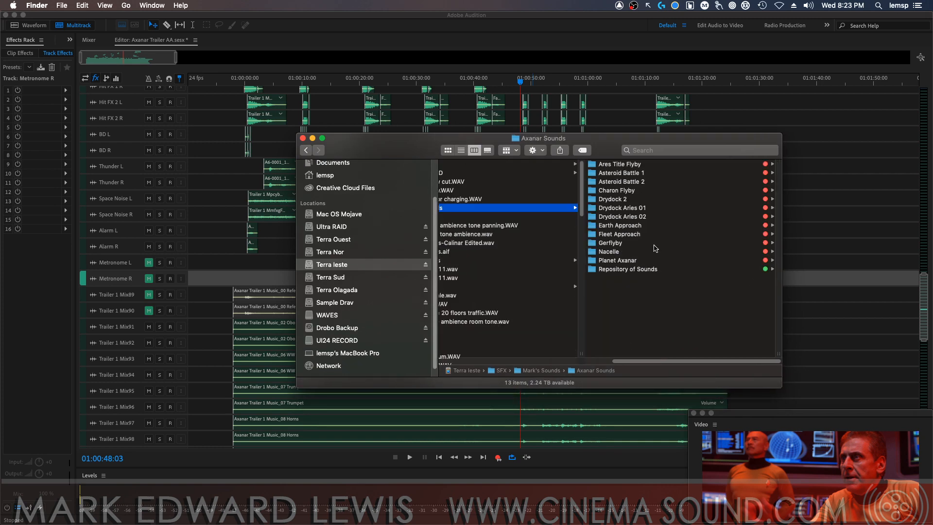
{"action": "left_click", "coordinate": [616, 191]}
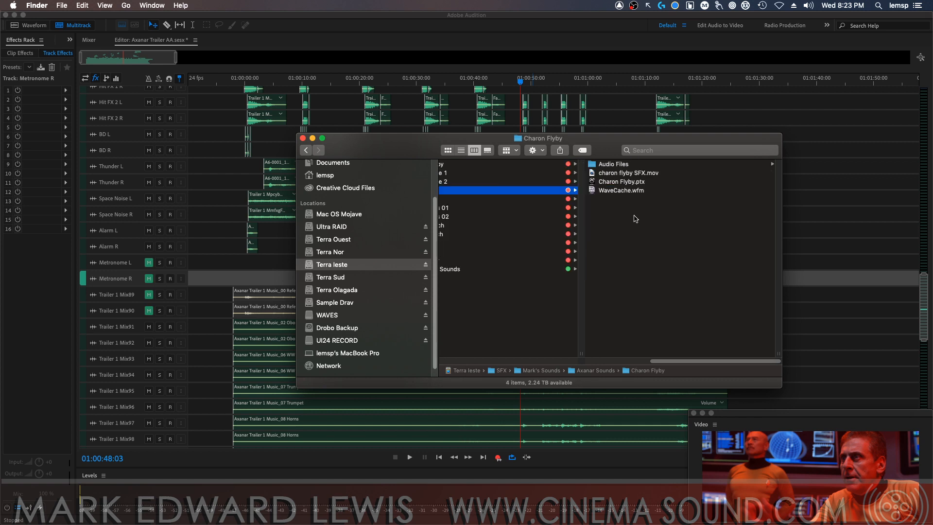
{"action": "left_click", "coordinate": [631, 165]}
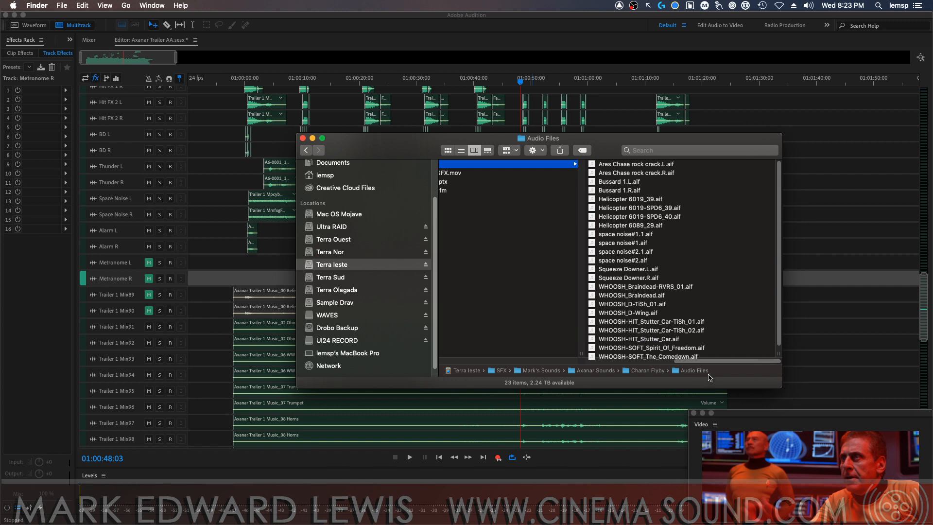
{"action": "left_click_drag", "start_coordinate": [717, 361], "coordinate": [717, 361]}
{"action": "left_click_drag", "start_coordinate": [710, 361], "coordinate": [615, 366]}
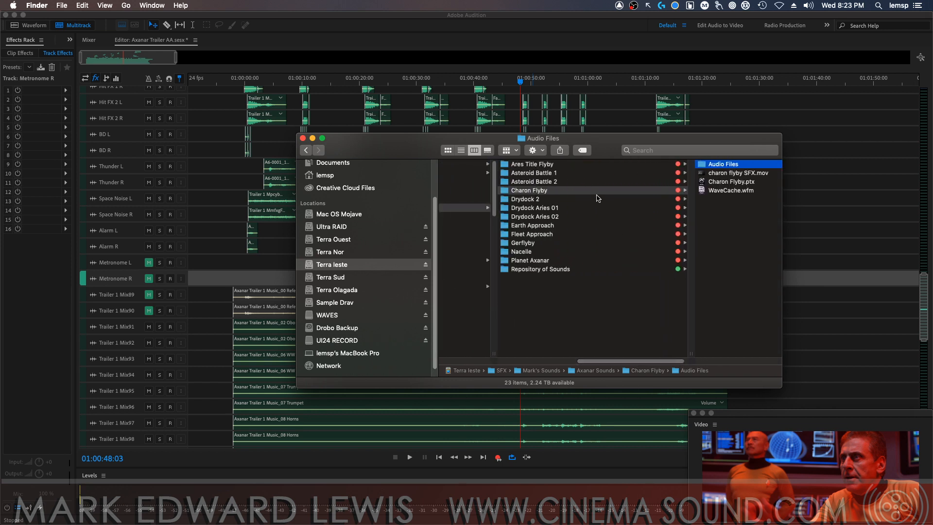
Look through the Audio Files of the Fleet Approach folder in Axanar Sounds
{"action": "left_click", "coordinate": [582, 233]}
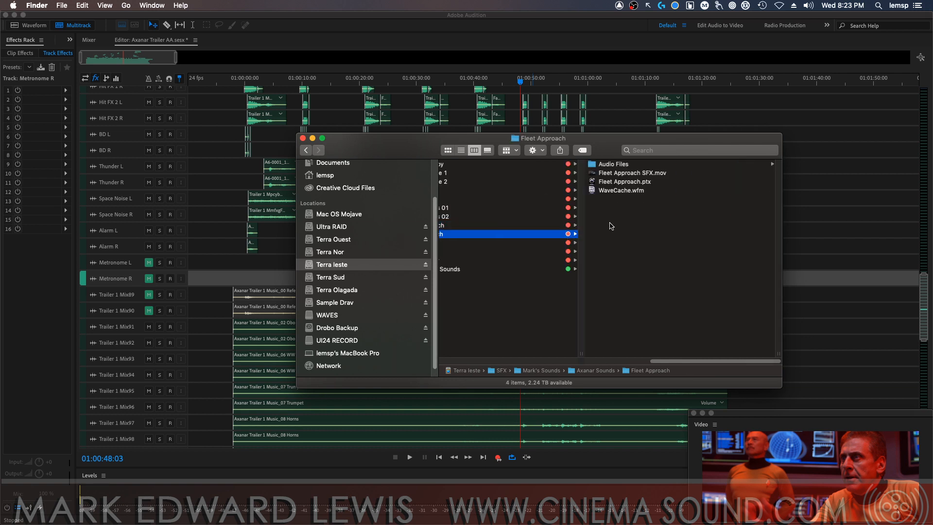
{"action": "left_click", "coordinate": [656, 164]}
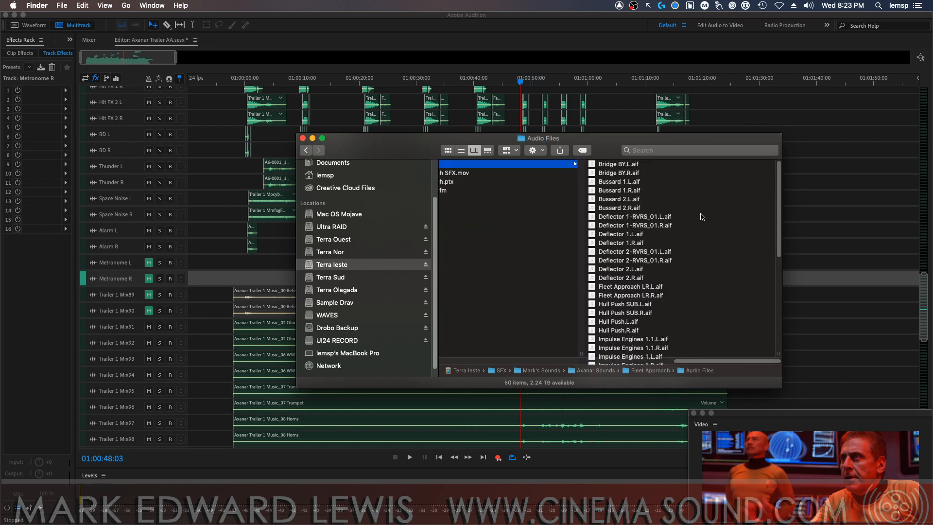
{"action": "scroll", "coordinate": [753, 316], "scroll_direction": "down", "scroll_amount": 10}
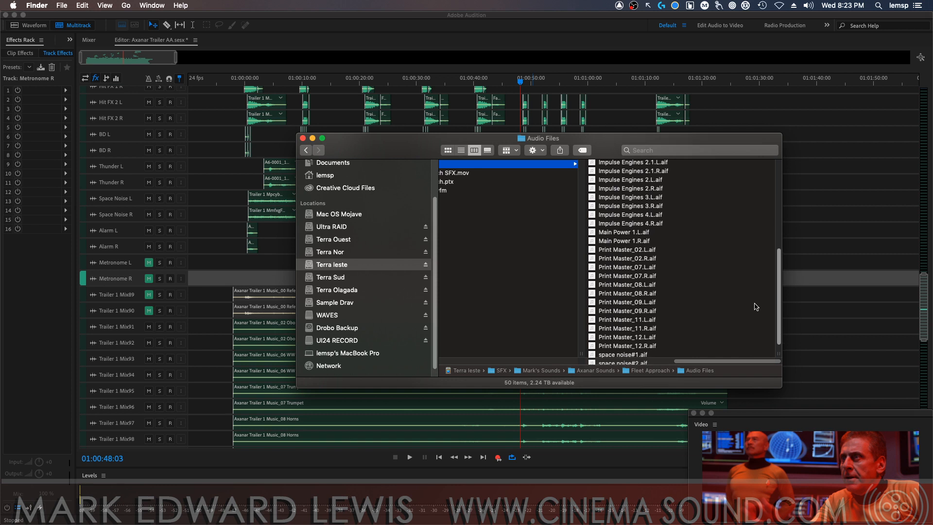
{"action": "scroll", "coordinate": [759, 329], "scroll_direction": "up", "scroll_amount": 10}
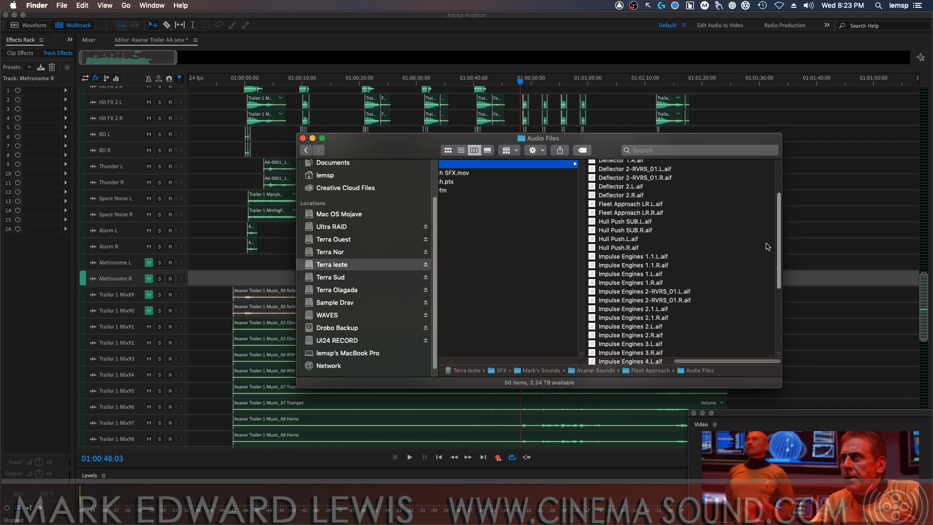
{"action": "left_click_drag", "start_coordinate": [724, 361], "coordinate": [679, 364]}
{"action": "scroll", "coordinate": [679, 360], "scroll_direction": "left", "scroll_amount": 5}
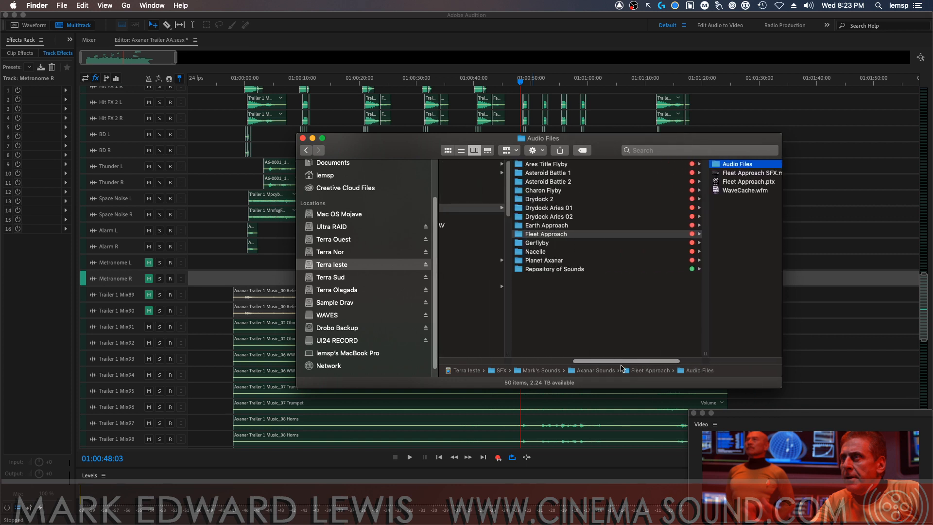
Look into the Gerflyby folder and the klingon gunship, Geronimo and Ares folders within Repository of Sounds
{"action": "left_click", "coordinate": [578, 245]}
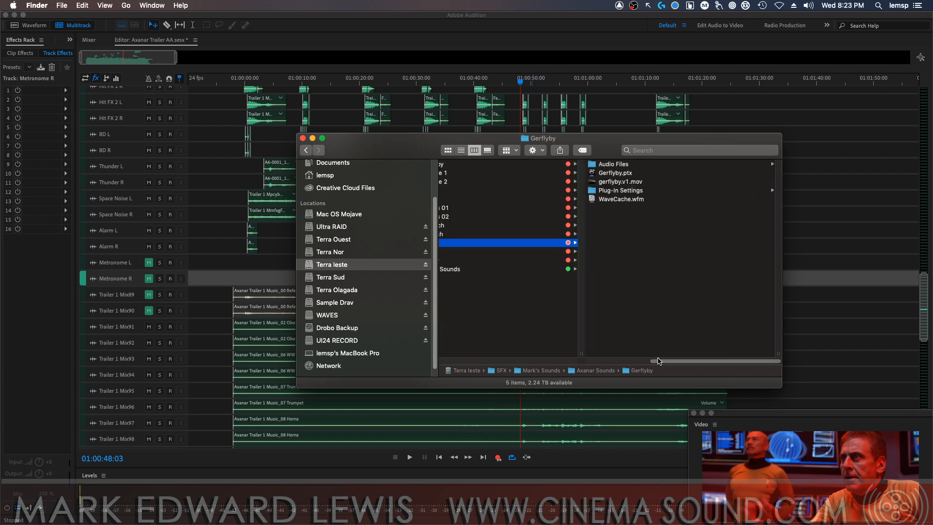
{"action": "scroll", "coordinate": [659, 360], "scroll_direction": "left", "scroll_amount": 5}
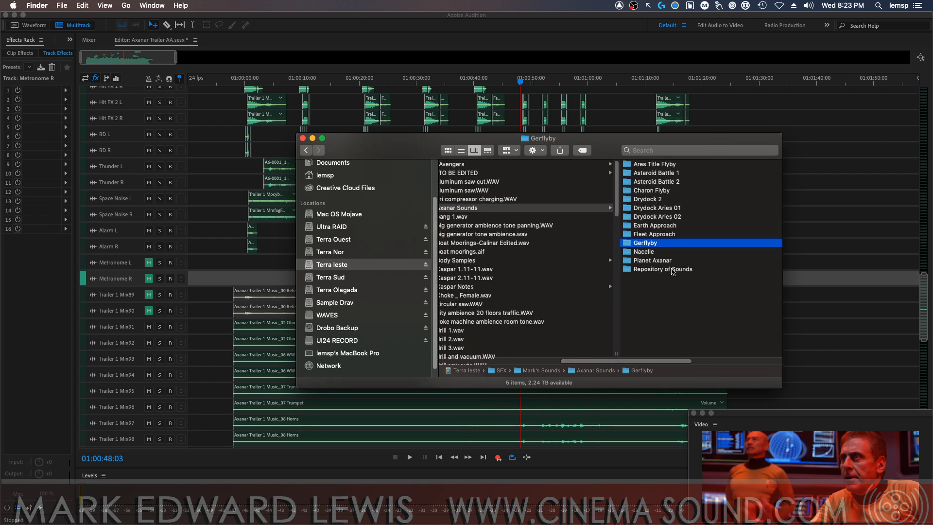
{"action": "left_click", "coordinate": [672, 269]}
{"action": "left_click", "coordinate": [658, 212]}
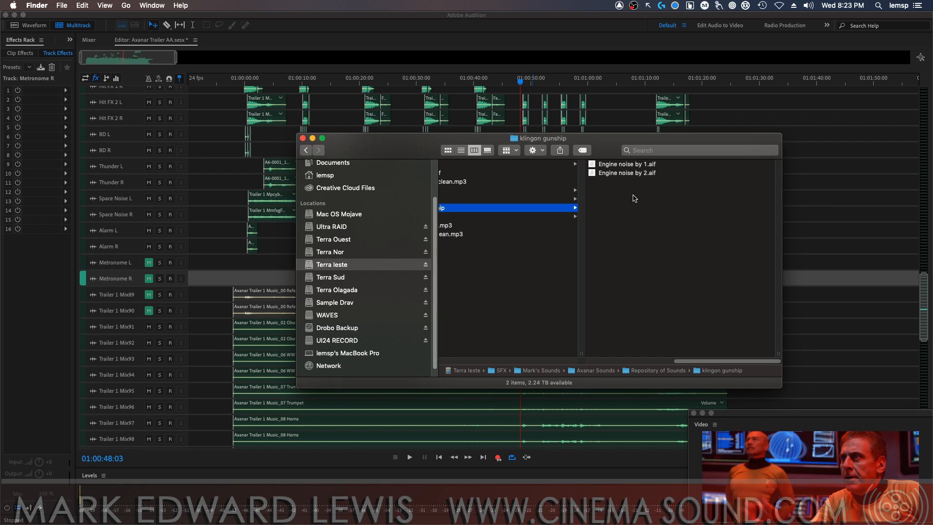
{"action": "left_click", "coordinate": [538, 201]}
{"action": "scroll", "coordinate": [671, 334], "scroll_direction": "left", "scroll_amount": 5}
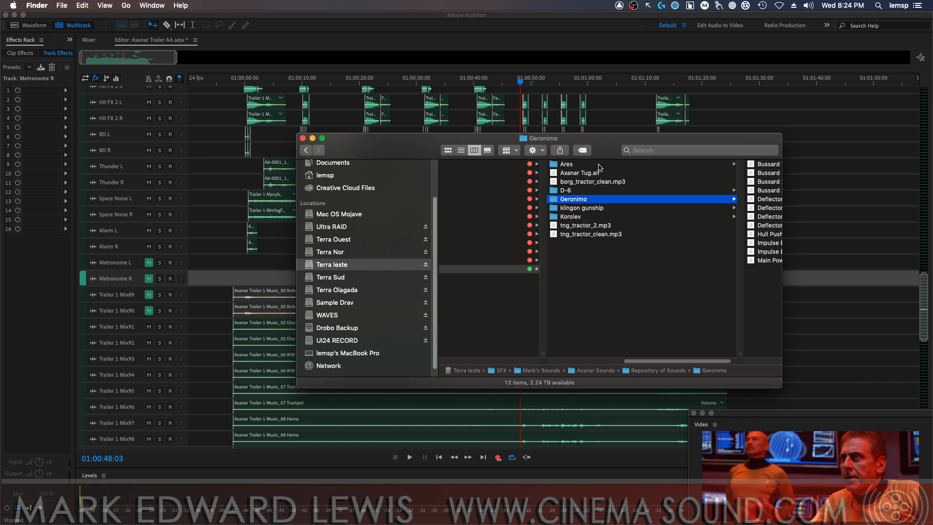
{"action": "left_click", "coordinate": [600, 165]}
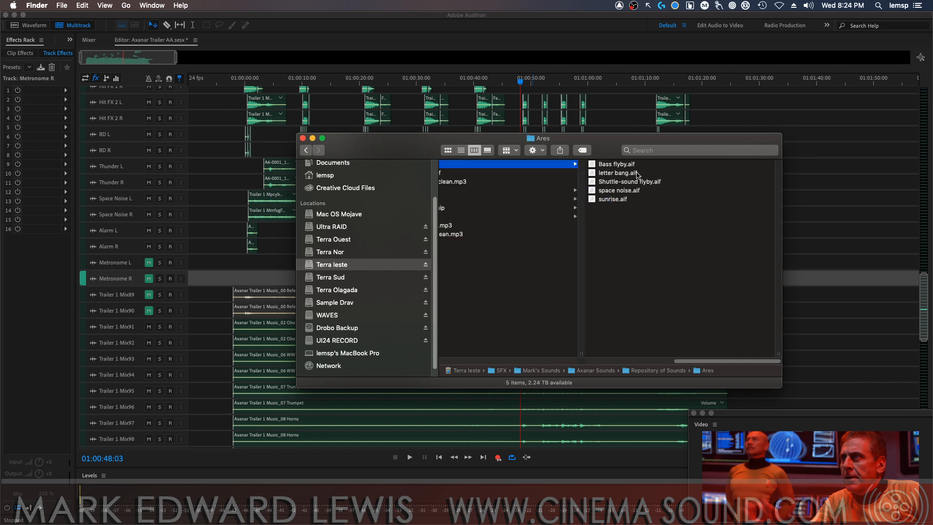
{"action": "left_click_drag", "start_coordinate": [698, 361], "coordinate": [656, 369]}
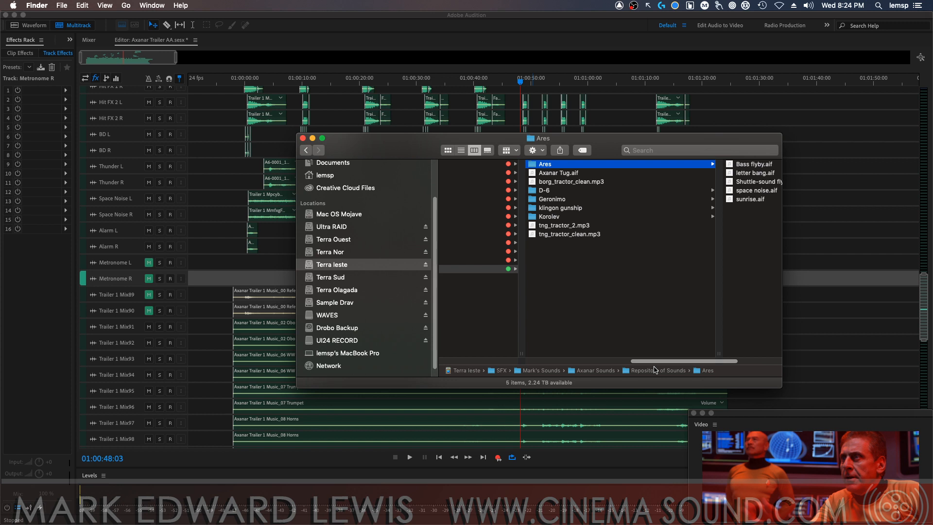
Audition Truck By 4.wav, Truck By 7.wav and Truck By 8 clanks dn.wav from the truck bys folder in Quick Look
{"action": "left_click_drag", "start_coordinate": [656, 371], "coordinate": [550, 367]}
{"action": "left_click_drag", "start_coordinate": [659, 207], "coordinate": [653, 338]}
{"action": "left_click", "coordinate": [523, 353]}
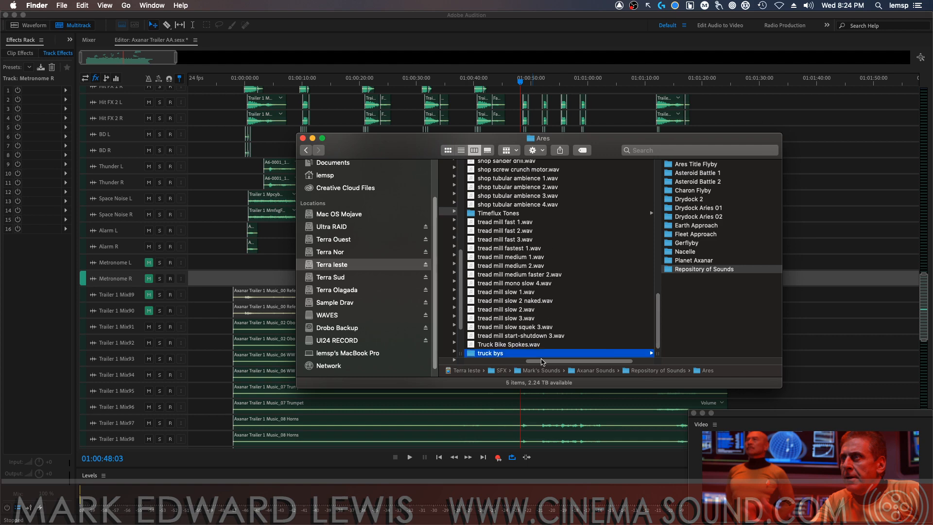
{"action": "left_click", "coordinate": [648, 226]}
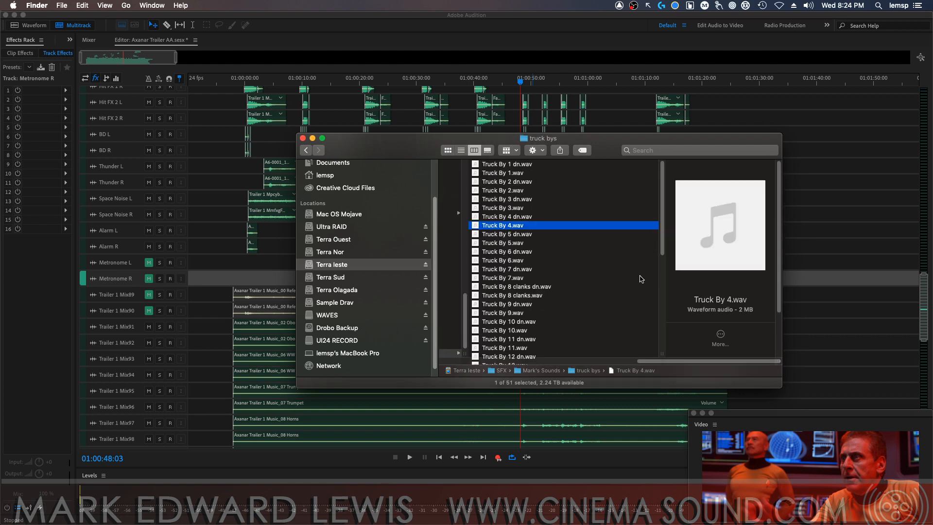
{"action": "key", "text": "space"}
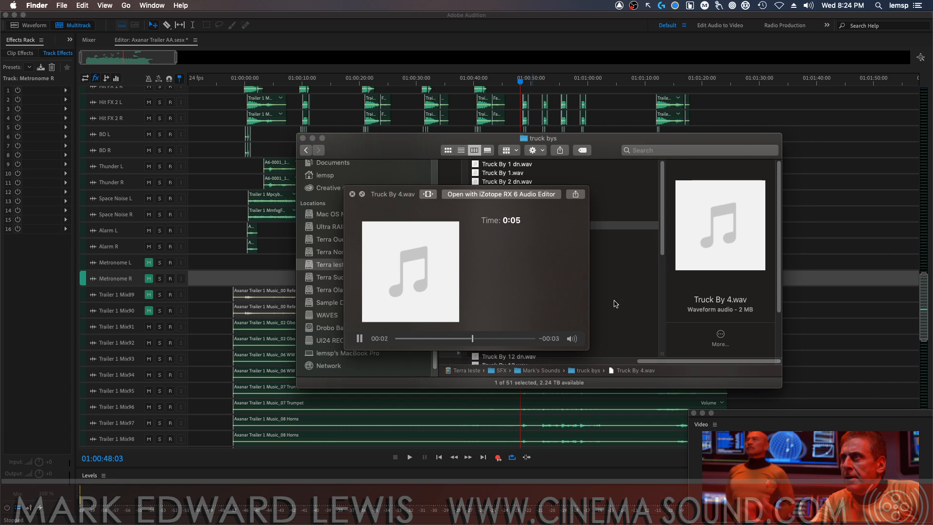
{"action": "left_click_drag", "start_coordinate": [382, 194], "coordinate": [106, 76]}
{"action": "left_click", "coordinate": [542, 279]}
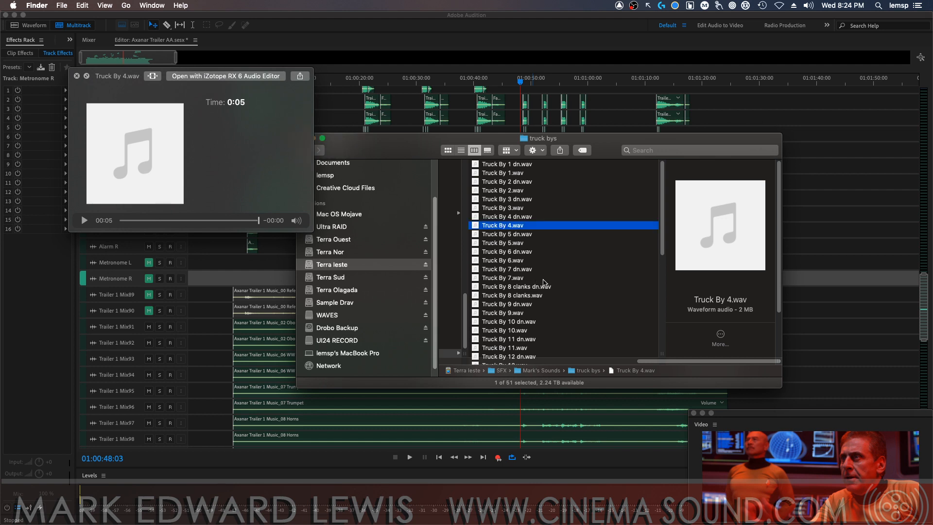
{"action": "left_click", "coordinate": [543, 279]}
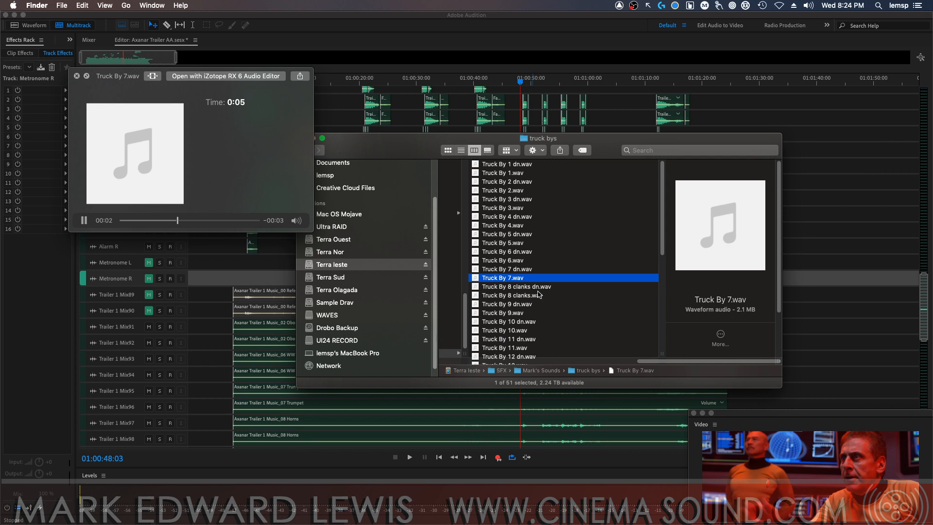
{"action": "left_click", "coordinate": [539, 287]}
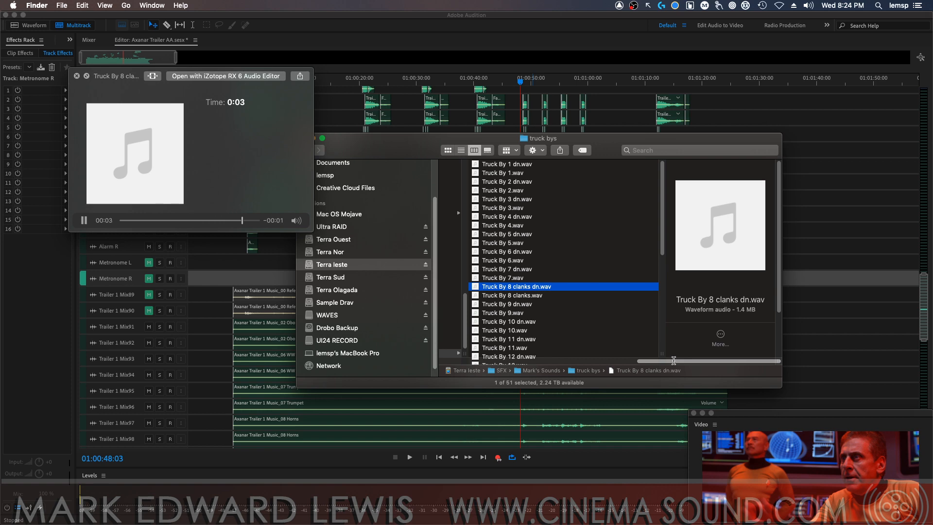
{"action": "key", "text": "space"}
Go back to the personal sounds folder and audition tread mill fast 1.wav in Quick Look
{"action": "left_click_drag", "start_coordinate": [674, 362], "coordinate": [548, 357]}
{"action": "left_click", "coordinate": [624, 222]}
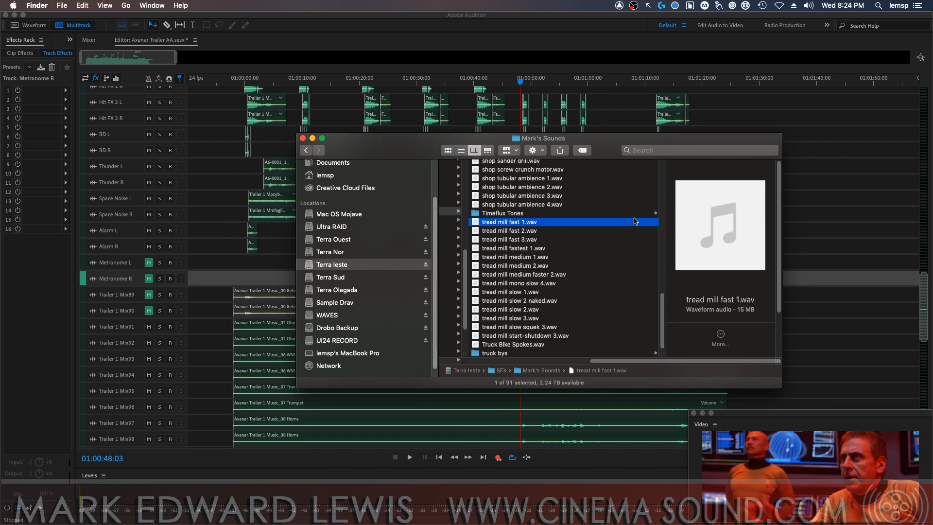
{"action": "key", "text": "space"}
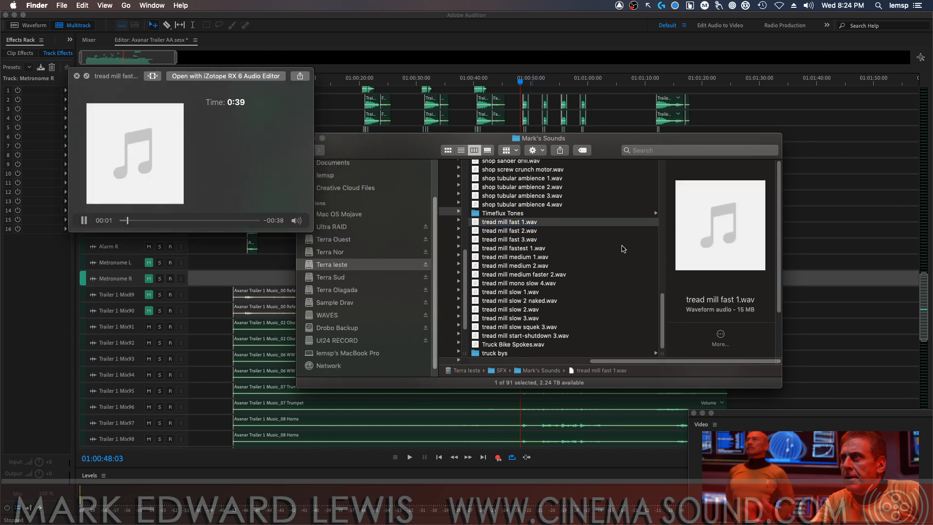
{"action": "key", "text": "space"}
Reselect the personal sounds folder in SFX and open the Charon Flyby Audio Files within Axanar Sounds
{"action": "left_click_drag", "start_coordinate": [624, 361], "coordinate": [515, 360]}
{"action": "left_click_drag", "start_coordinate": [656, 273], "coordinate": [661, 233]}
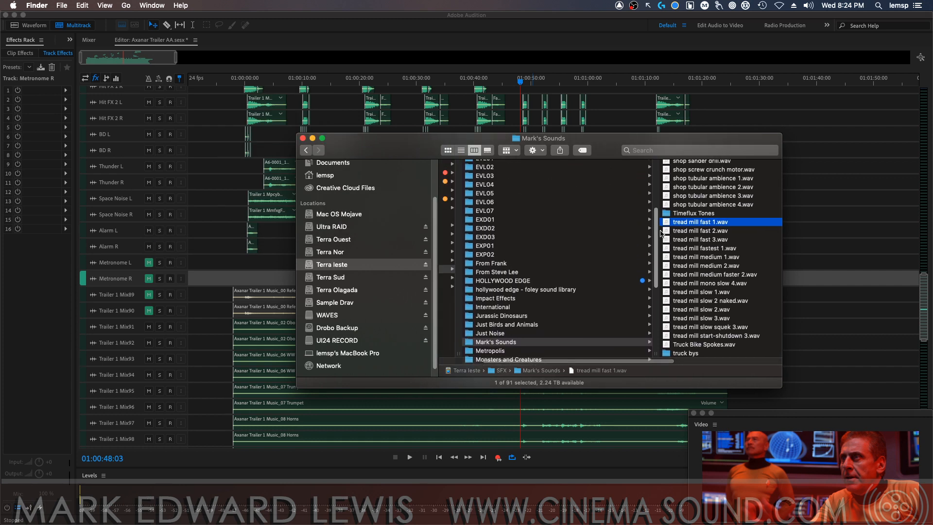
{"action": "scroll", "coordinate": [593, 264], "scroll_direction": "down", "scroll_amount": 5}
{"action": "left_click", "coordinate": [592, 265]}
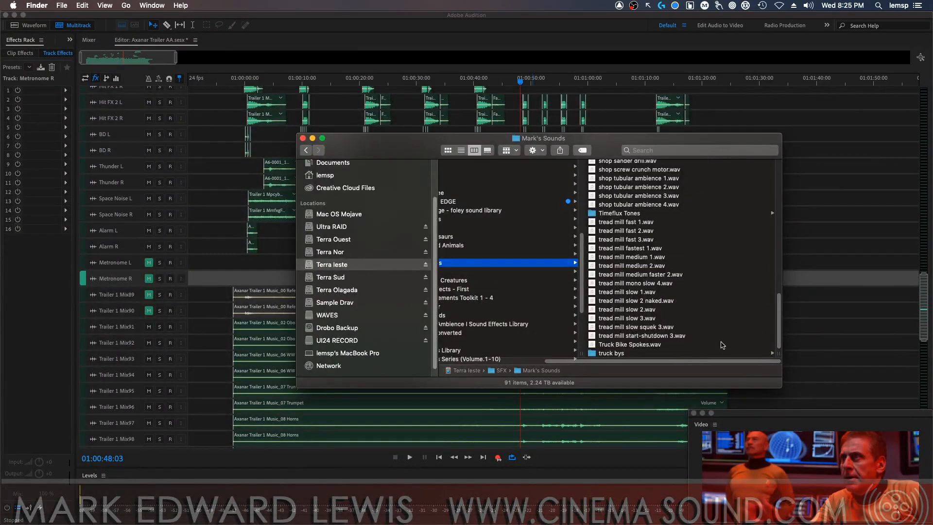
{"action": "scroll", "coordinate": [690, 286], "scroll_direction": "up", "scroll_amount": 15}
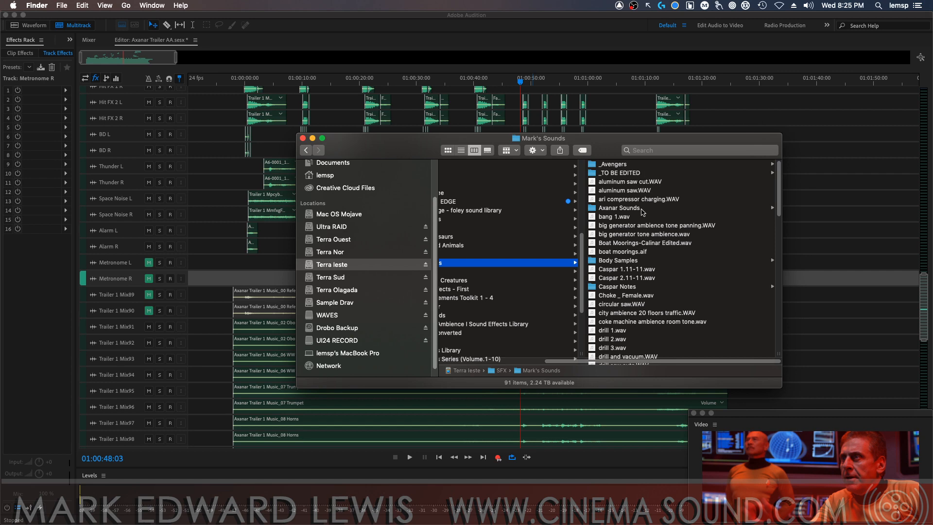
{"action": "left_click", "coordinate": [618, 208]}
{"action": "left_click", "coordinate": [637, 190]}
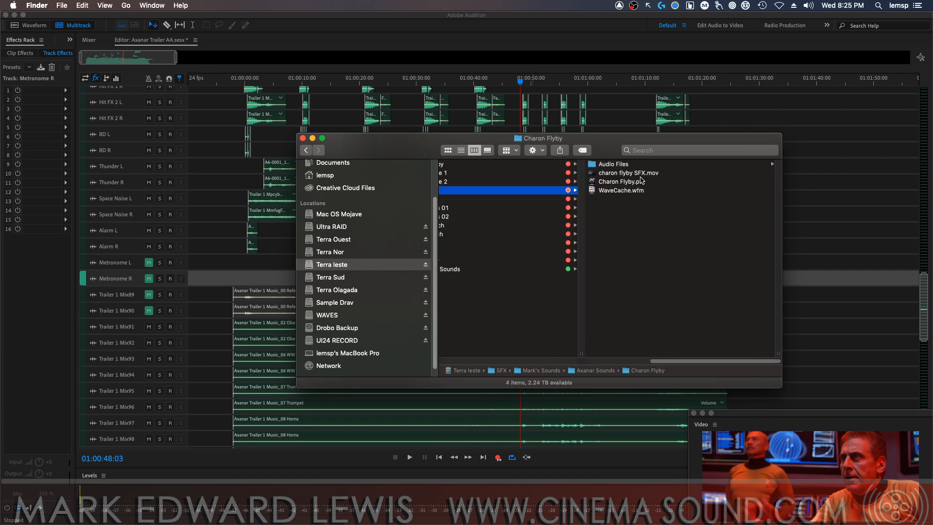
{"action": "left_click", "coordinate": [652, 165]}
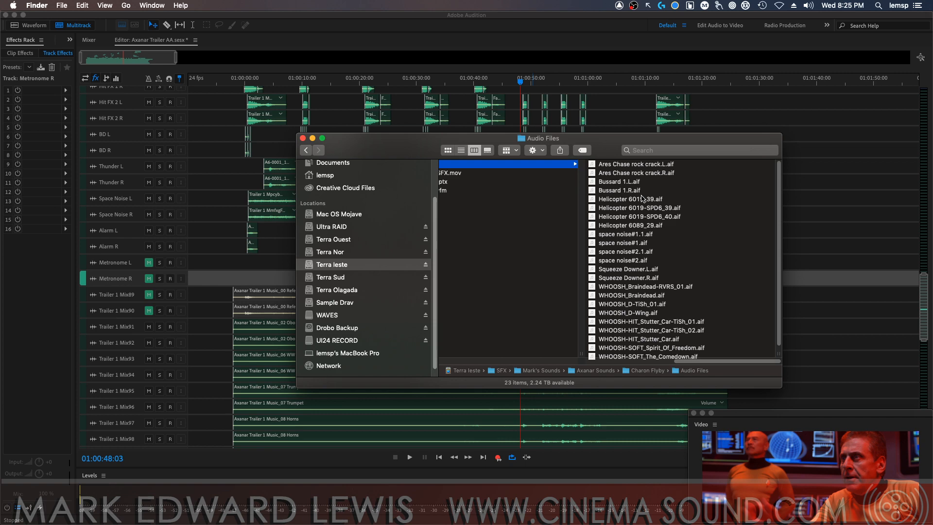
Audition Helicopter 6019_39.aif and Helicopter 6019-SPD6_39.aif in Quick Look, skipping ahead within the second file
{"action": "left_click", "coordinate": [642, 198]}
{"action": "key", "text": "space"}
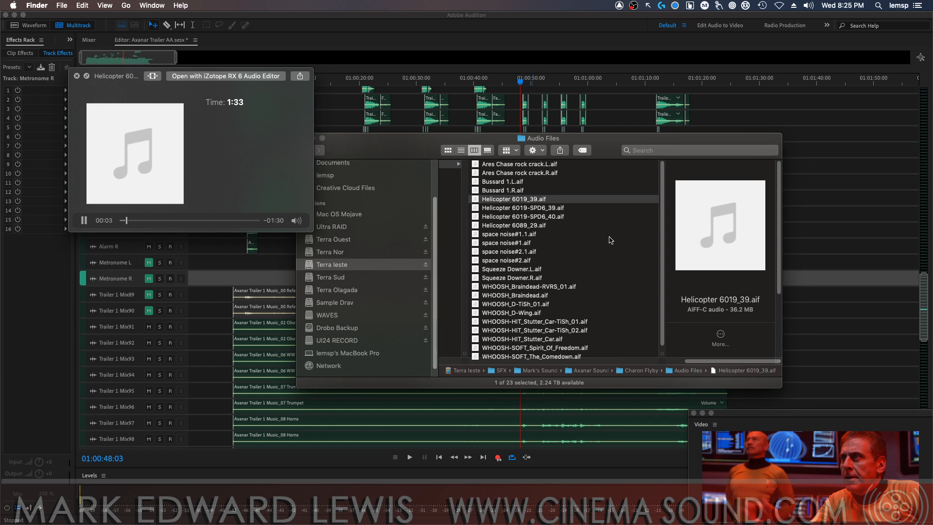
{"action": "key", "text": "space"}
{"action": "left_click", "coordinate": [583, 209]}
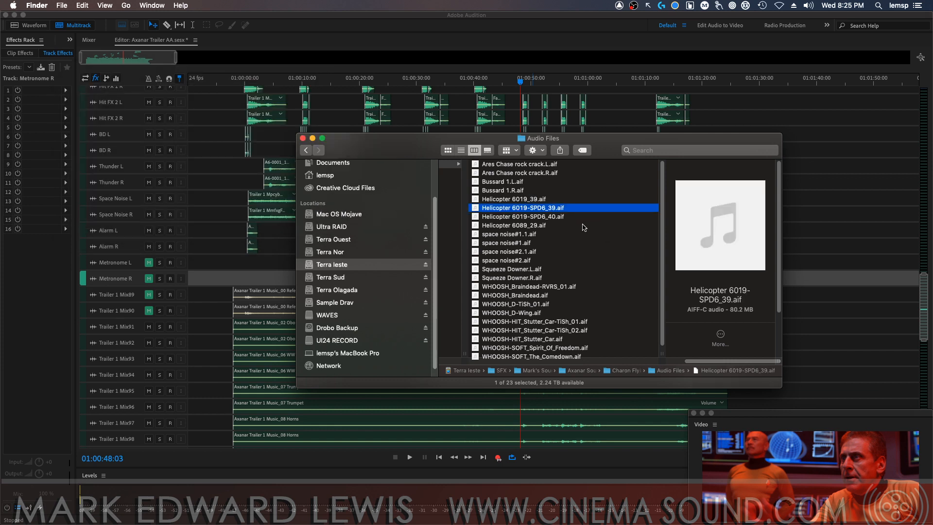
{"action": "key", "text": "space"}
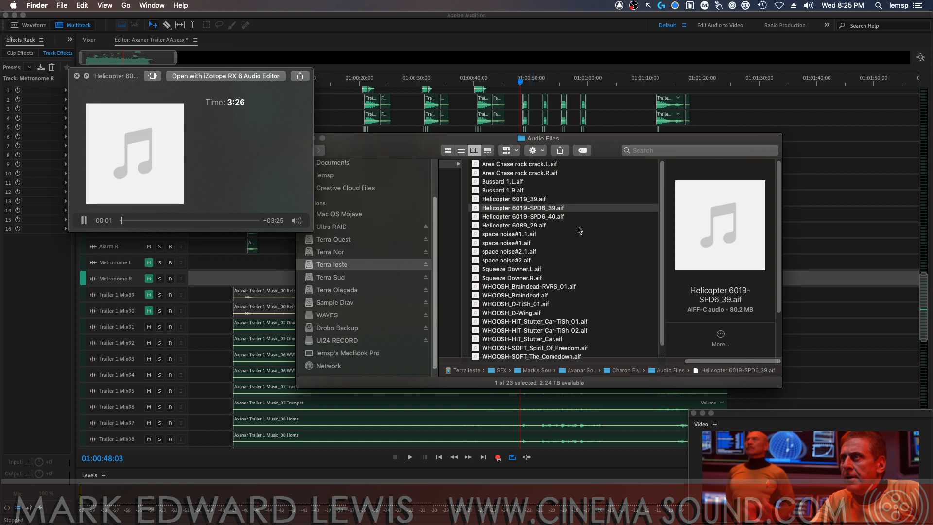
{"action": "left_click", "coordinate": [151, 220]}
{"action": "key", "text": "space"}
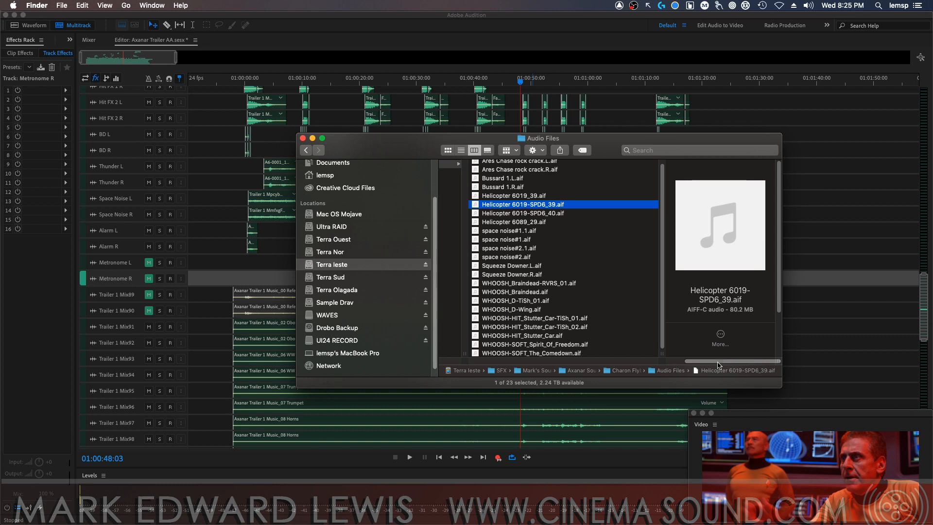
Return to the Axanar Sounds folder list and switch back to the Axanar Trailer session in Adobe Audition
{"action": "left_click_drag", "start_coordinate": [720, 361], "coordinate": [605, 359]}
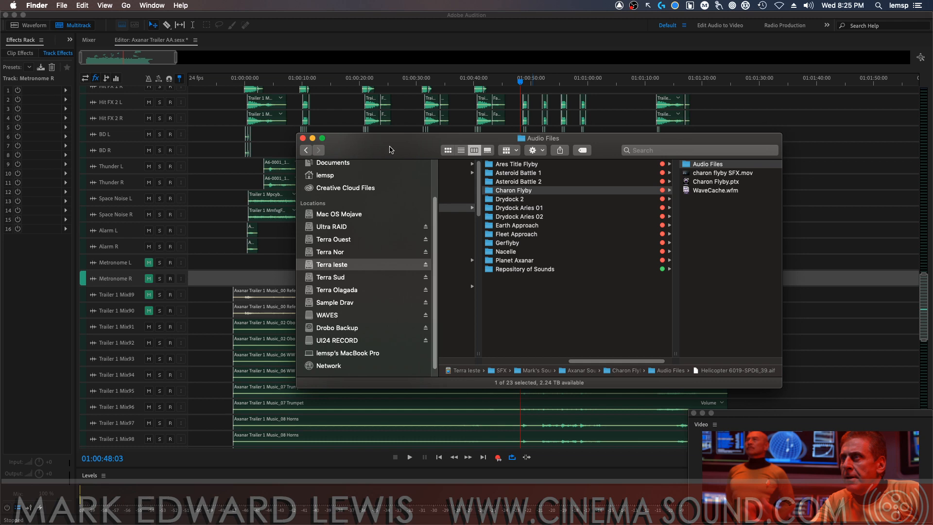
{"action": "left_click_drag", "start_coordinate": [391, 150], "coordinate": [423, 162]}
{"action": "left_click", "coordinate": [488, 67]}
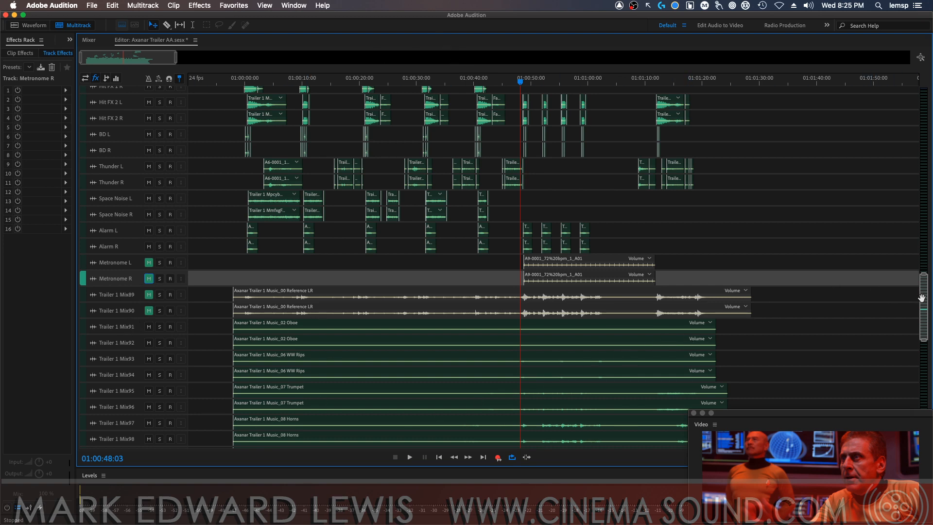
Return to the beginning of the track list and save the Axanar Trailer session
{"action": "left_click_drag", "start_coordinate": [922, 298], "coordinate": [860, 97]}
{"action": "key", "text": "super+s"}
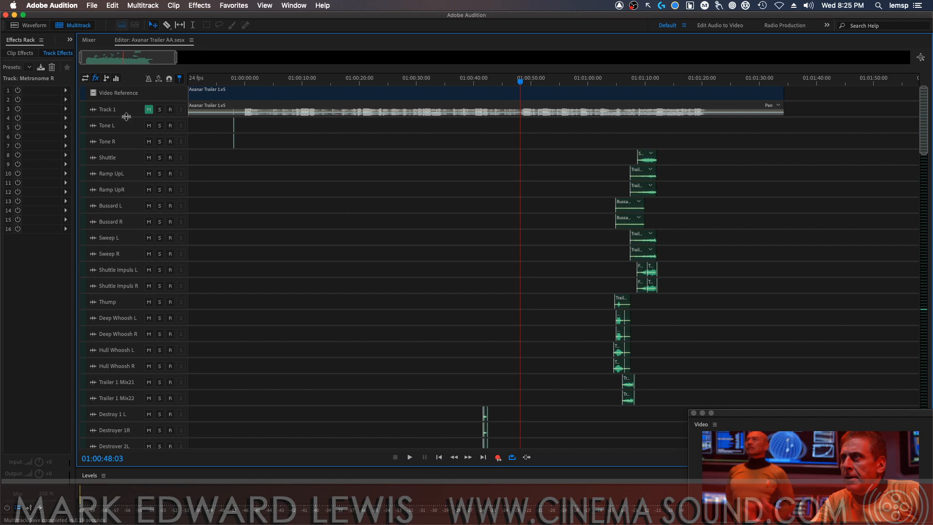
Add two stereo audio tracks directly below the Shuttle track
{"action": "left_click", "coordinate": [129, 160]}
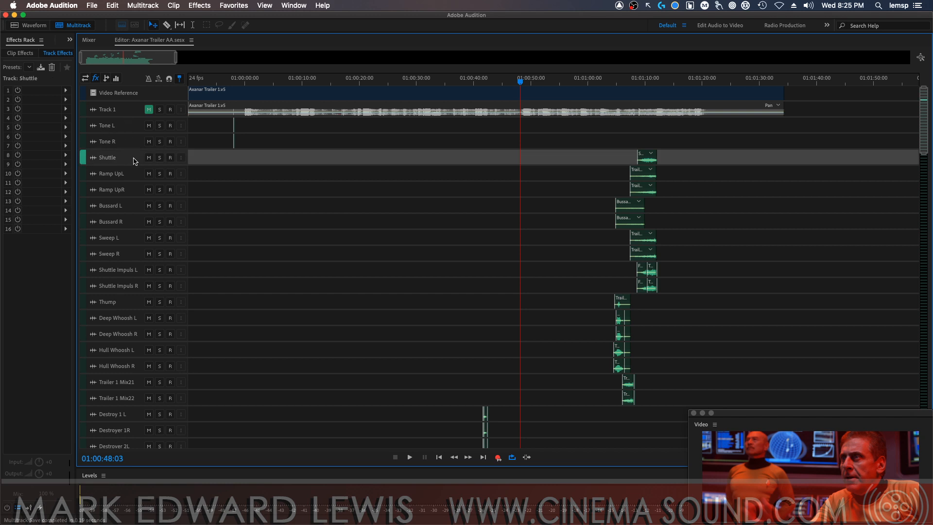
{"action": "left_click", "coordinate": [142, 6]}
{"action": "mouse_move", "coordinate": [146, 19]}
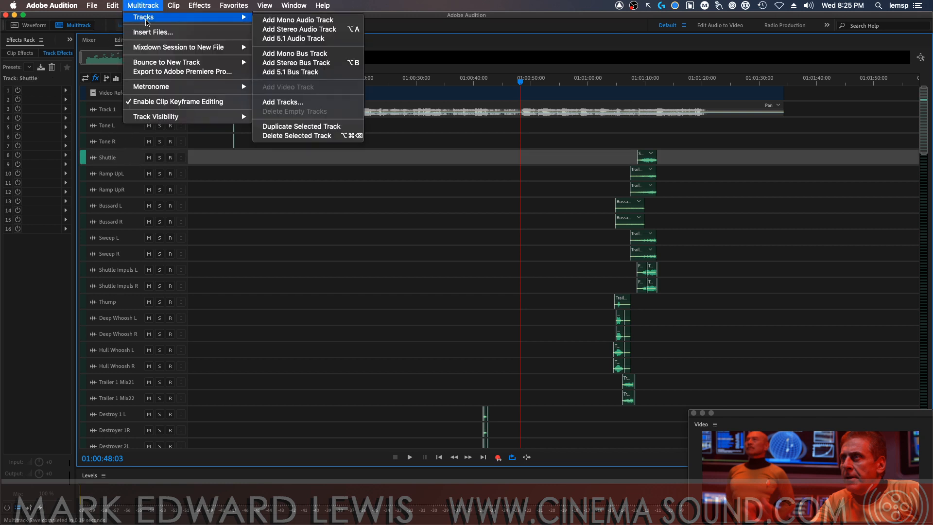
{"action": "left_click", "coordinate": [330, 102]}
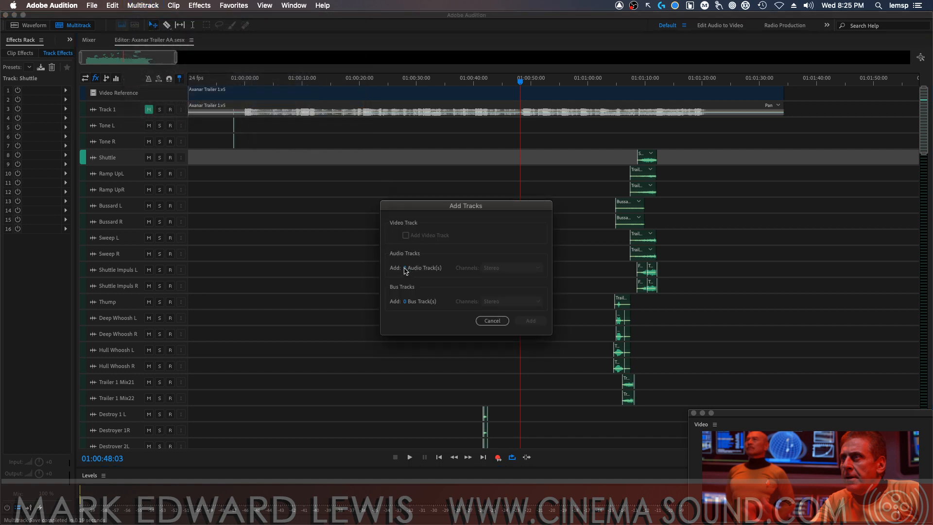
{"action": "left_click", "coordinate": [405, 269]}
{"action": "type", "text": "2"}
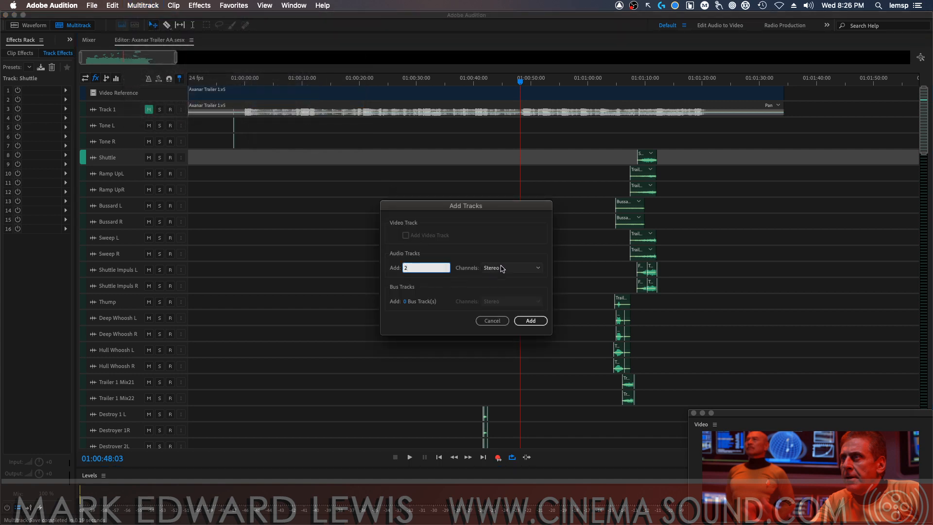
{"action": "left_click", "coordinate": [499, 267]}
{"action": "left_click", "coordinate": [500, 278]}
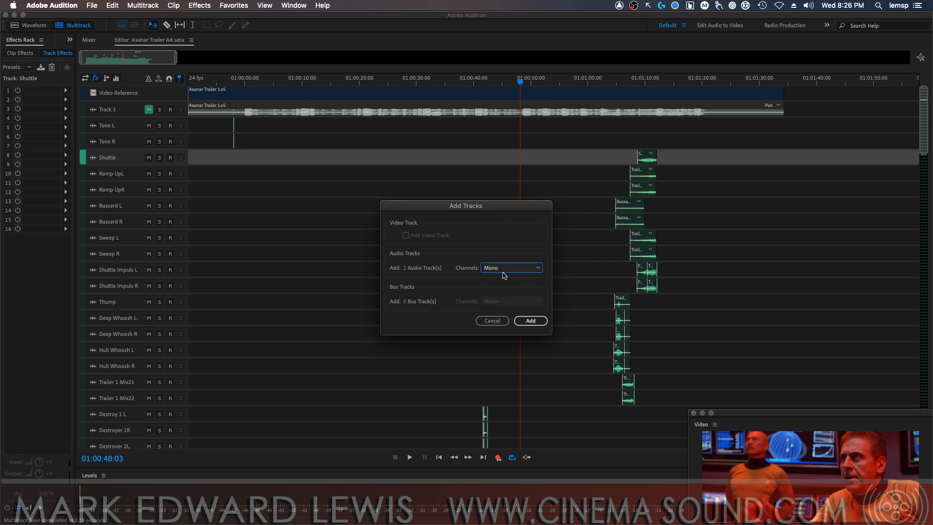
{"action": "left_click", "coordinate": [501, 271]}
{"action": "left_click", "coordinate": [499, 286]}
{"action": "left_click", "coordinate": [528, 321]}
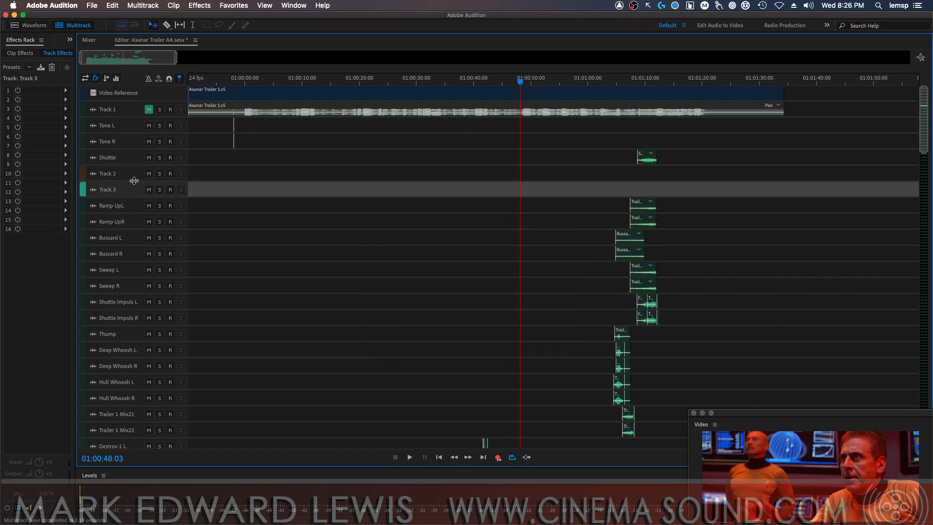
Reorder the new Track 2 and Track 3 so both sit between Tone R and Shuttle
{"action": "left_click", "coordinate": [84, 173]}
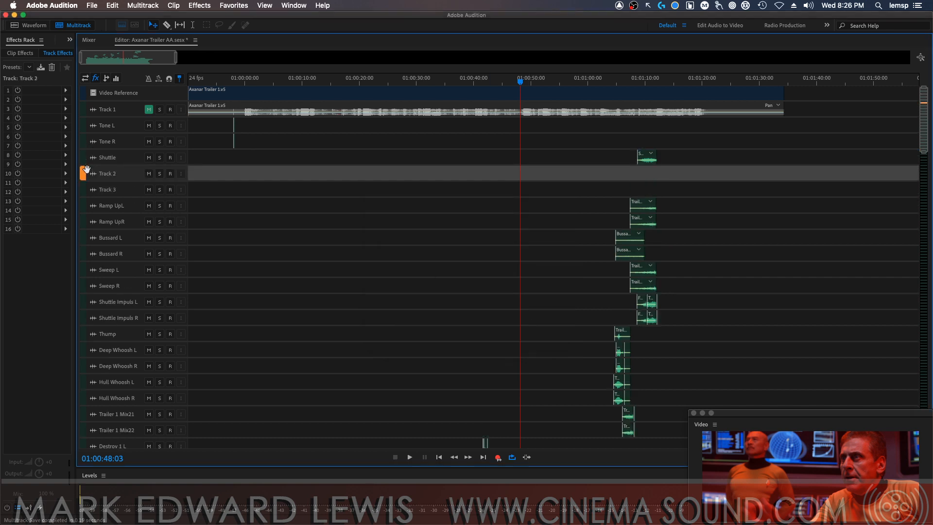
{"action": "left_click_drag", "start_coordinate": [87, 169], "coordinate": [85, 156]}
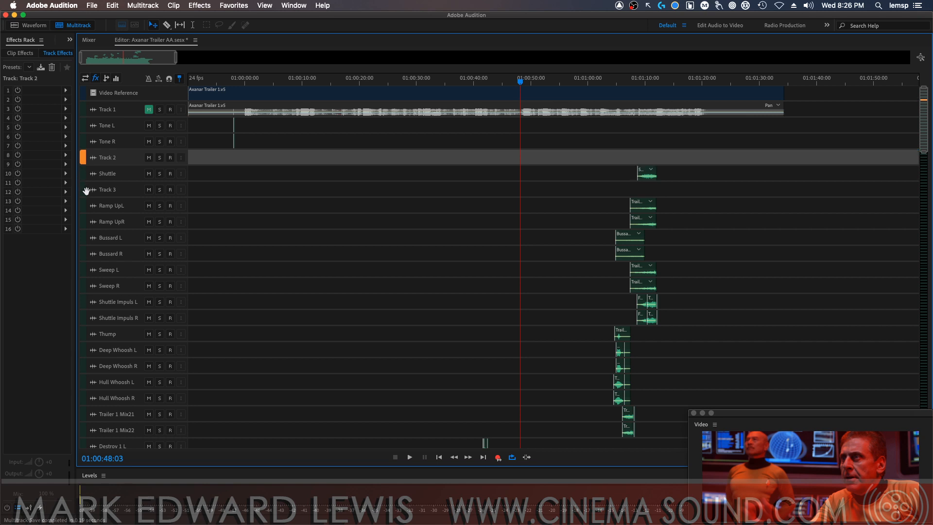
{"action": "left_click_drag", "start_coordinate": [84, 192], "coordinate": [84, 166]}
Rename Track 2 as VO 1 and Track 3 as VO 2
{"action": "double_click", "coordinate": [120, 157]}
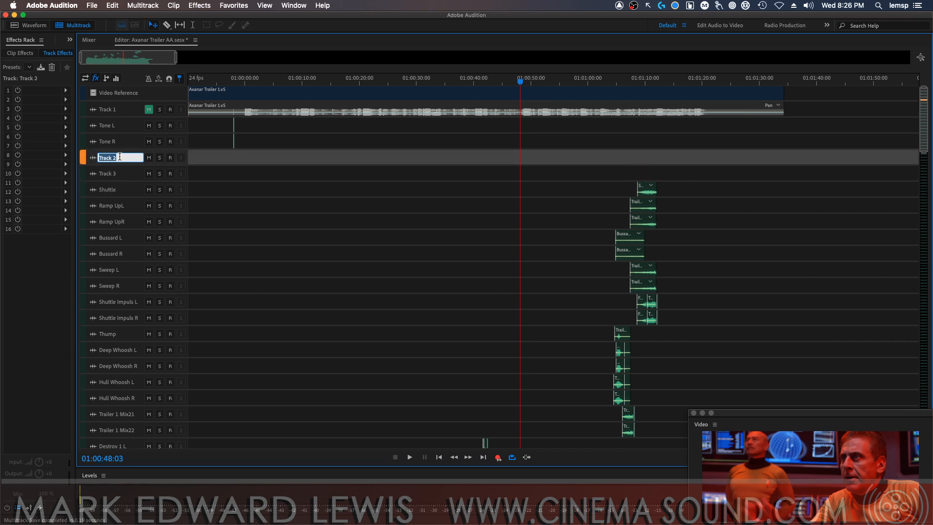
{"action": "type", "text": "VBO 1"}
{"action": "key", "text": "Return"}
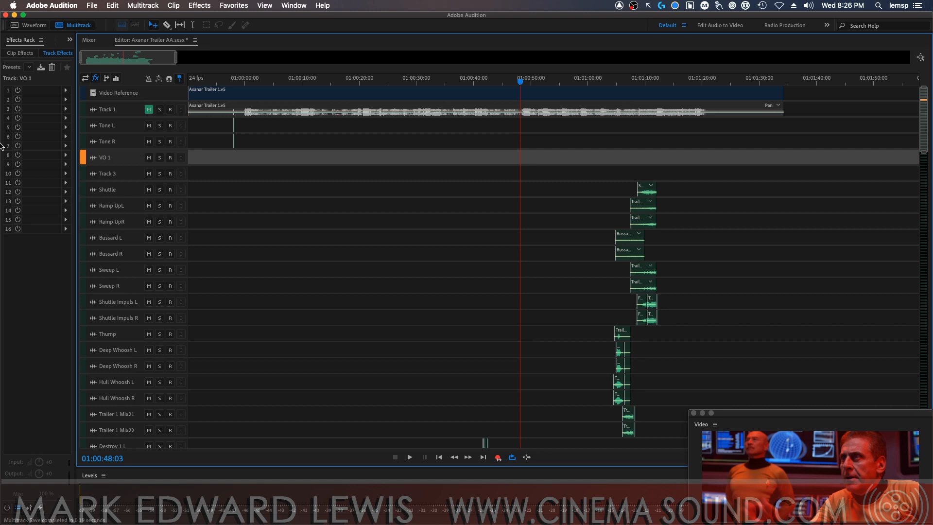
{"action": "double_click", "coordinate": [113, 173]}
{"action": "type", "text": "VO 2"}
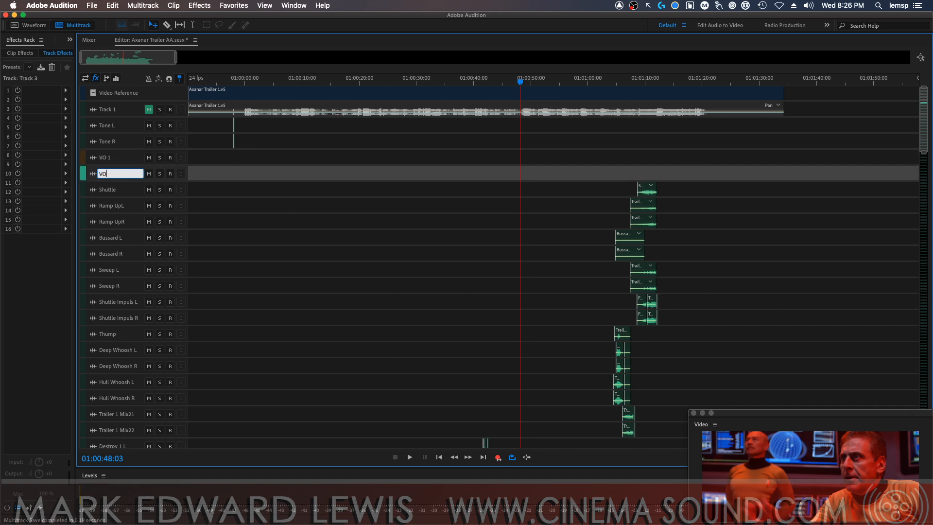
{"action": "key", "text": "Return"}
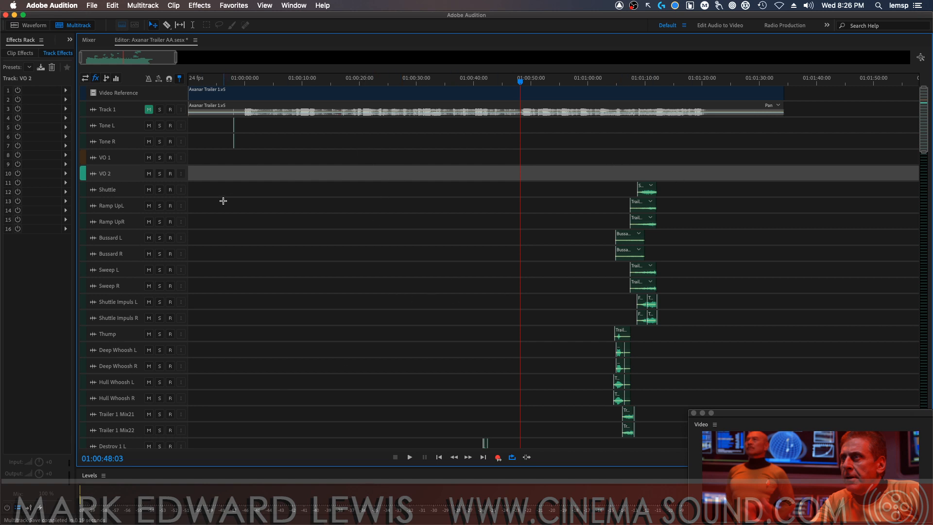
In the mixer, lower the VO 1 fader to -9.6 dB and the VO 2 fader to -12.6 dB
{"action": "left_click", "coordinate": [89, 40]}
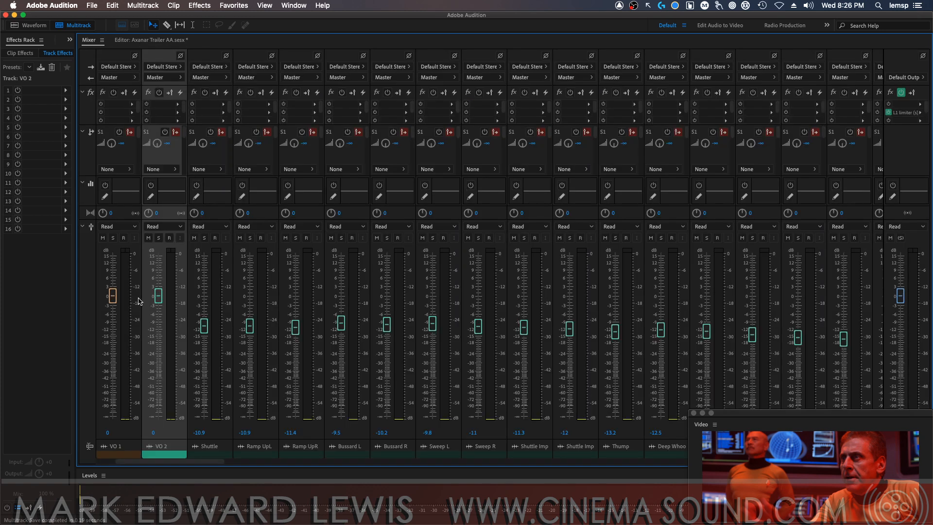
{"action": "left_click_drag", "start_coordinate": [113, 295], "coordinate": [116, 323]}
{"action": "left_click_drag", "start_coordinate": [156, 296], "coordinate": [160, 331]}
{"action": "left_click", "coordinate": [123, 452]}
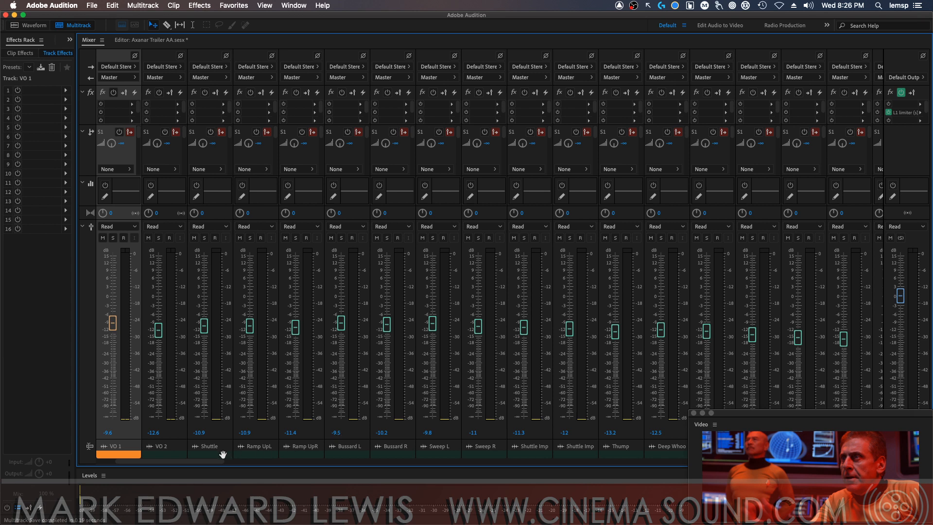
Review the tracks' Master output assignments in the mixer and move the floating Video window clear of the Master channel
{"action": "left_click_drag", "start_coordinate": [219, 463], "coordinate": [185, 468]}
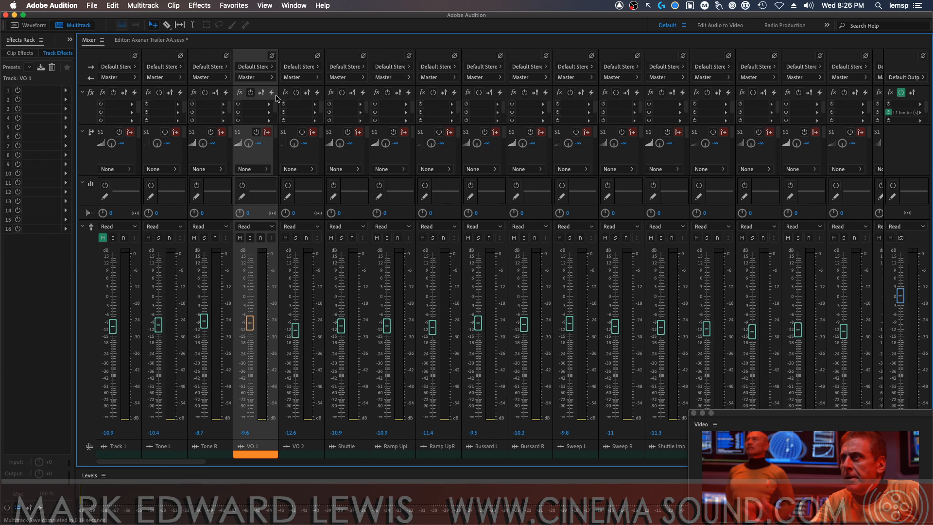
{"action": "left_click_drag", "start_coordinate": [108, 68], "coordinate": [861, 87]}
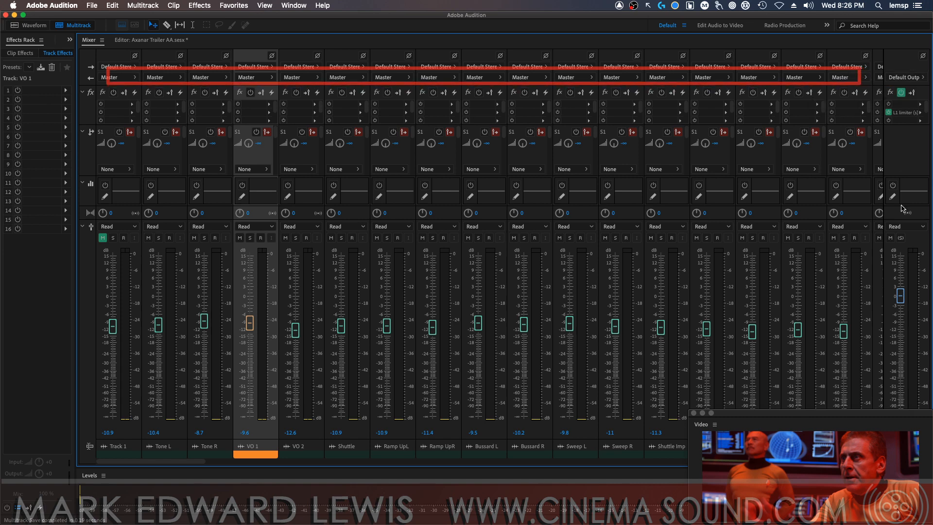
{"action": "mouse_move", "coordinate": [872, 412]}
{"action": "left_mouse_down"}
{"action": "mouse_move", "coordinate": [772, 384]}
{"action": "mouse_move", "coordinate": [707, 405]}
{"action": "left_mouse_up"}
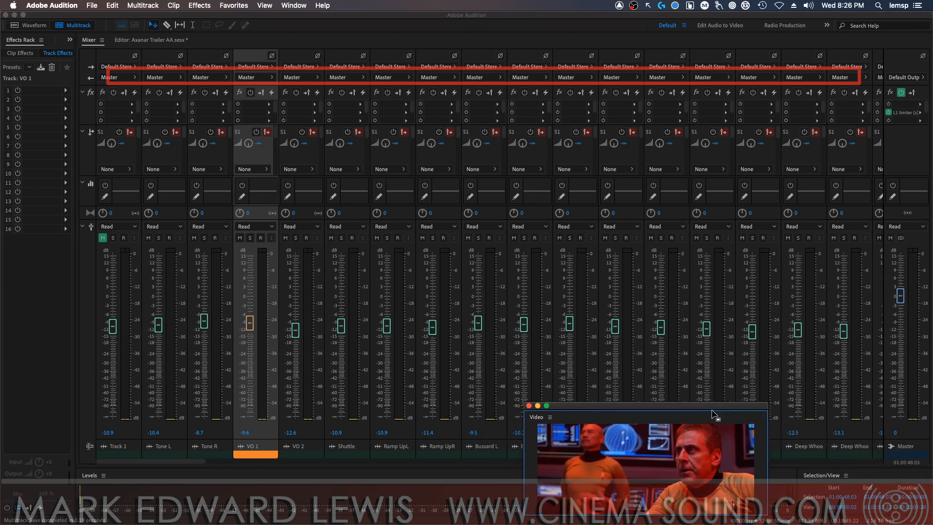
{"action": "left_click_drag", "start_coordinate": [883, 432], "coordinate": [908, 458]}
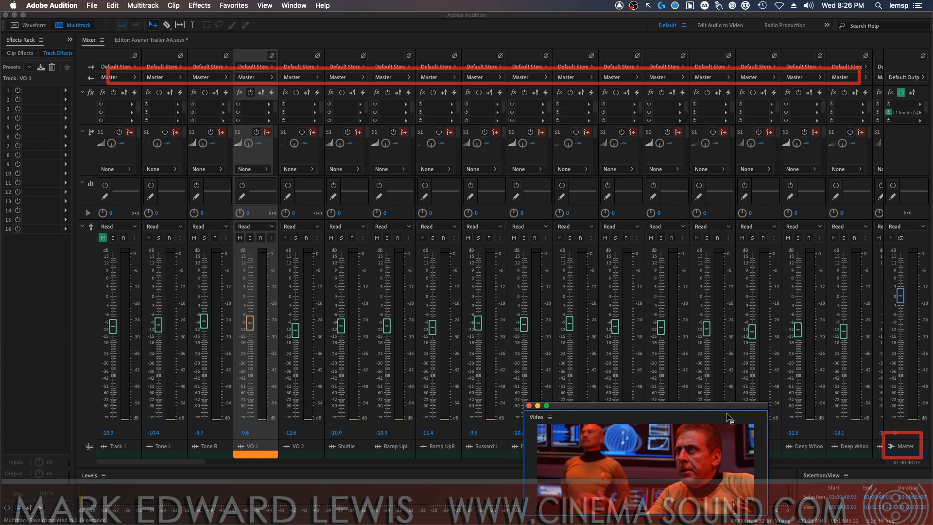
{"action": "left_click_drag", "start_coordinate": [734, 409], "coordinate": [836, 450]}
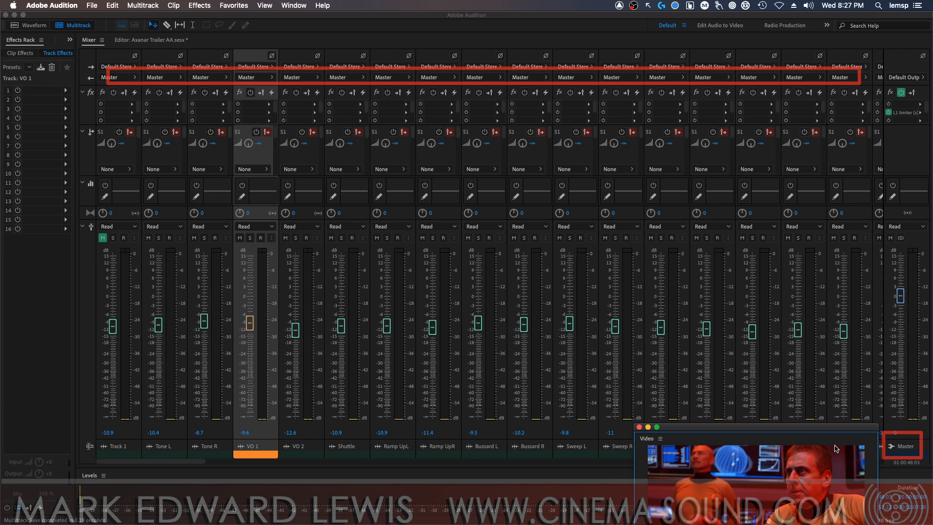
{"action": "left_click_drag", "start_coordinate": [811, 426], "coordinate": [932, 359]}
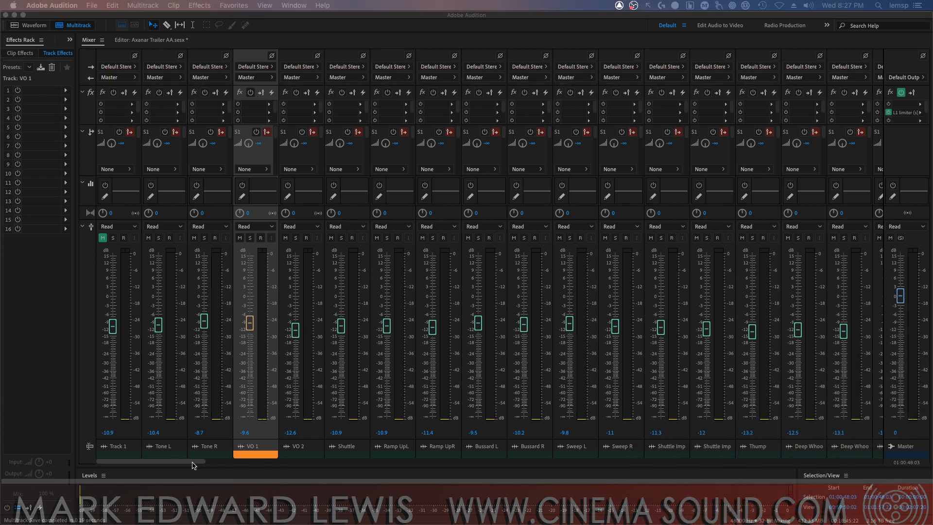
Add a 5.1 bus track right after VO 2 and name it DX Bus 5.1
{"action": "left_click_drag", "start_coordinate": [191, 464], "coordinate": [202, 465]}
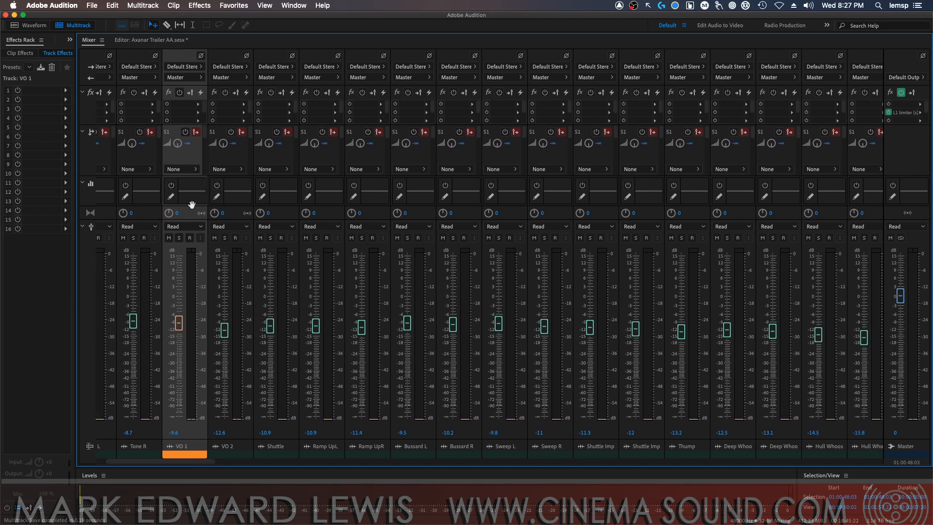
{"action": "left_click", "coordinate": [238, 452]}
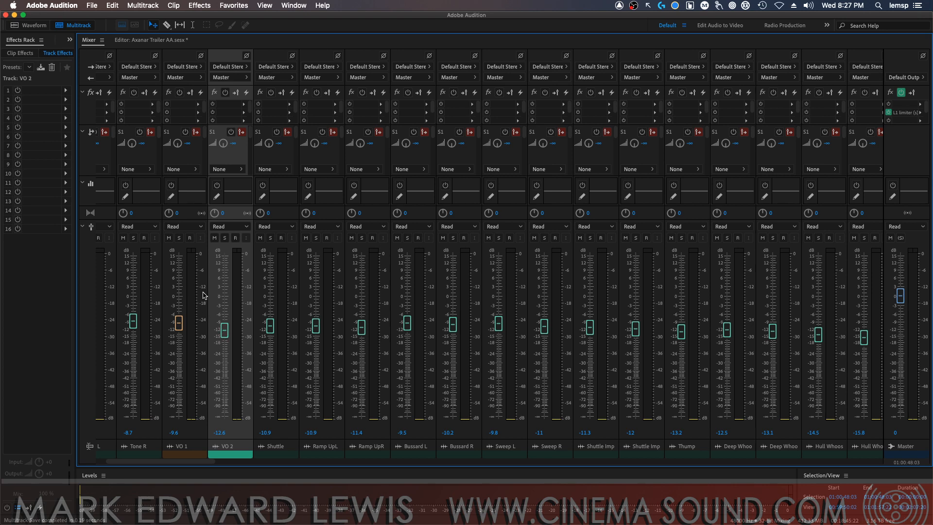
{"action": "mouse_move", "coordinate": [196, 461]}
{"action": "left_mouse_down"}
{"action": "mouse_move", "coordinate": [883, 468]}
{"action": "mouse_move", "coordinate": [199, 464]}
{"action": "left_mouse_up"}
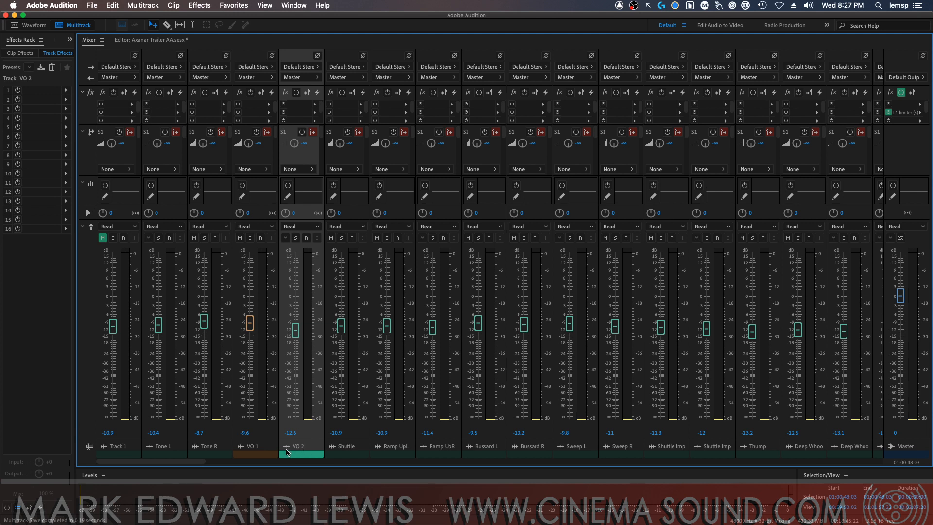
{"action": "left_click", "coordinate": [143, 5]}
{"action": "mouse_move", "coordinate": [171, 18]}
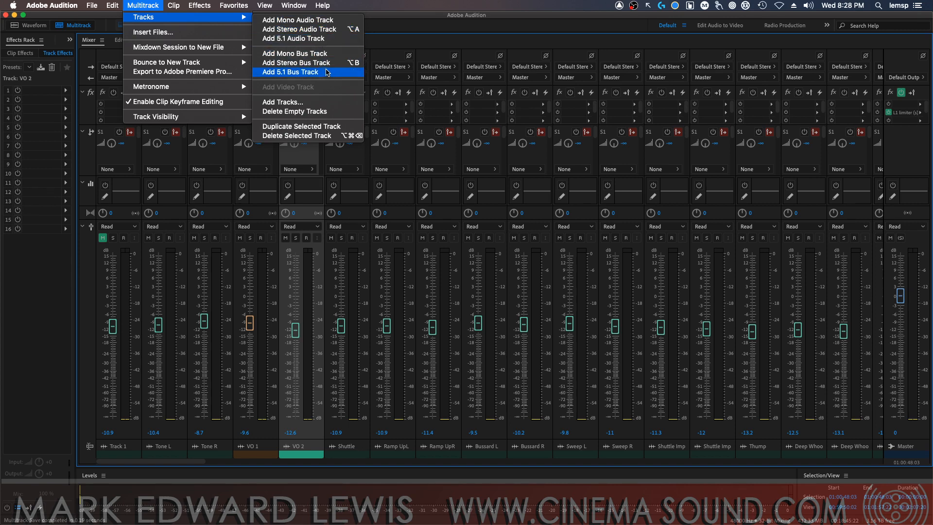
{"action": "left_click", "coordinate": [327, 72]}
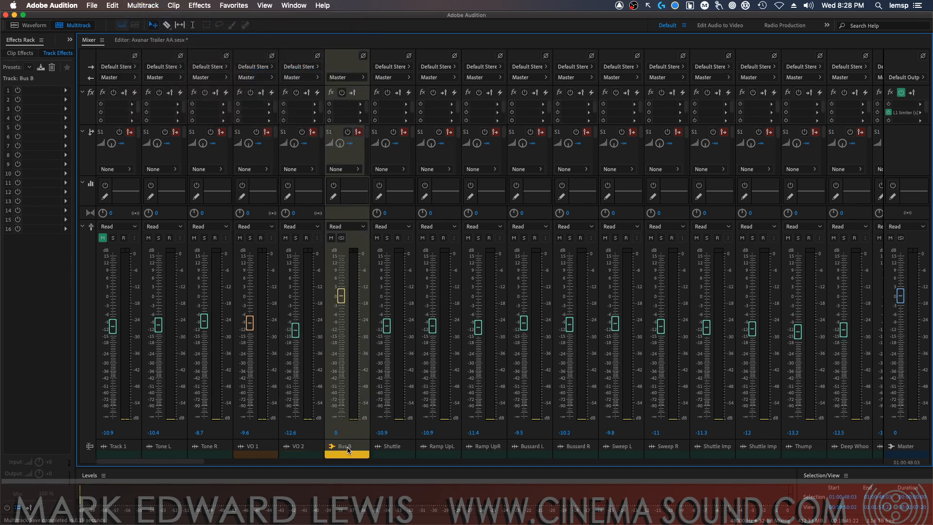
{"action": "double_click", "coordinate": [346, 446]}
{"action": "type", "text": "DX Bus 5.1"}
{"action": "key", "text": "Return"}
Route the outputs of VO 1 and VO 2 to DX Bus 5.1
{"action": "left_click", "coordinate": [249, 83]}
{"action": "left_click", "coordinate": [251, 77]}
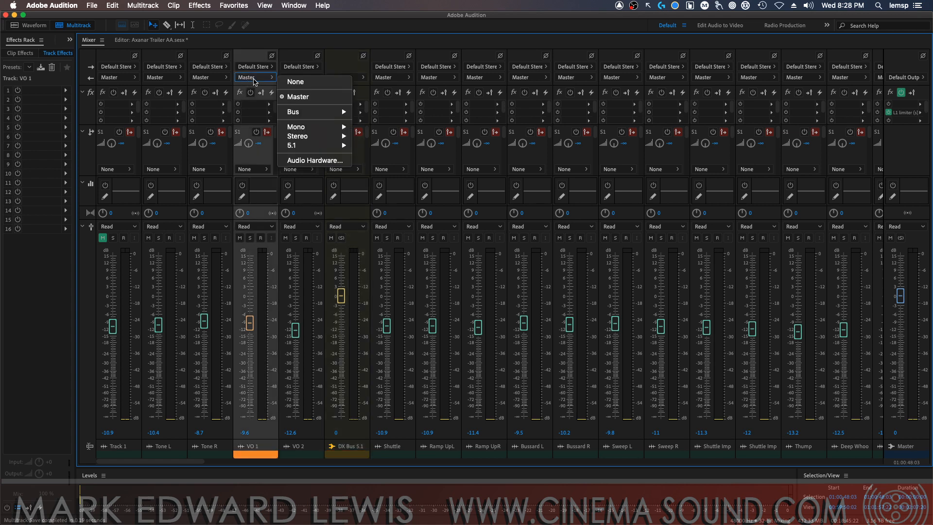
{"action": "mouse_move", "coordinate": [345, 112]}
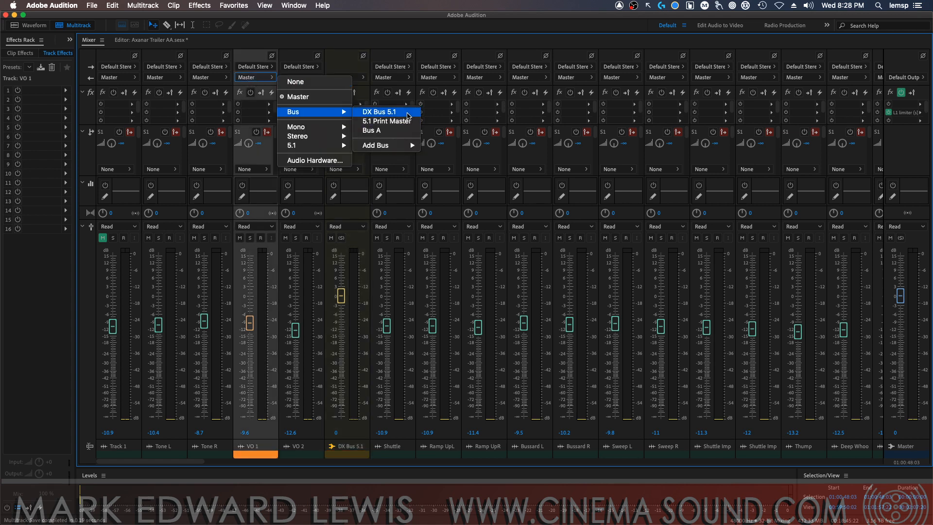
{"action": "left_click", "coordinate": [389, 113]}
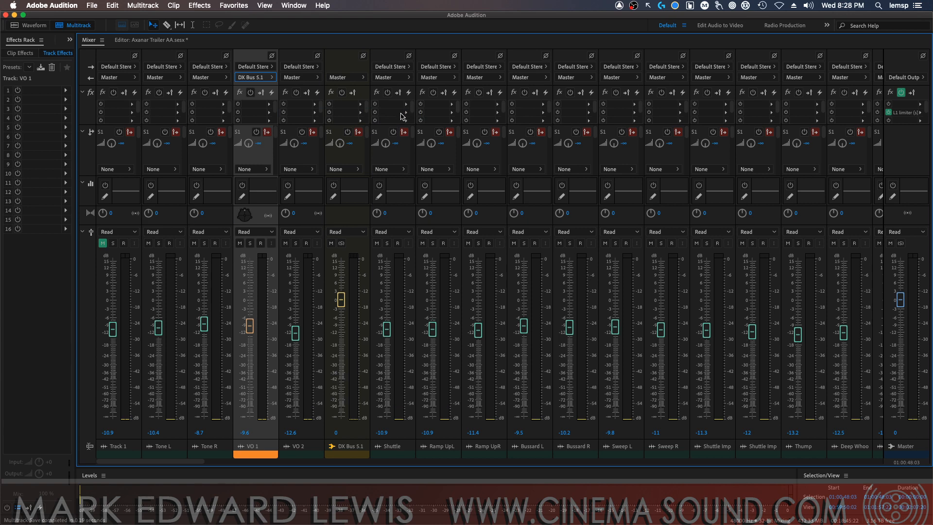
{"action": "left_click", "coordinate": [298, 78]}
{"action": "mouse_move", "coordinate": [373, 113]}
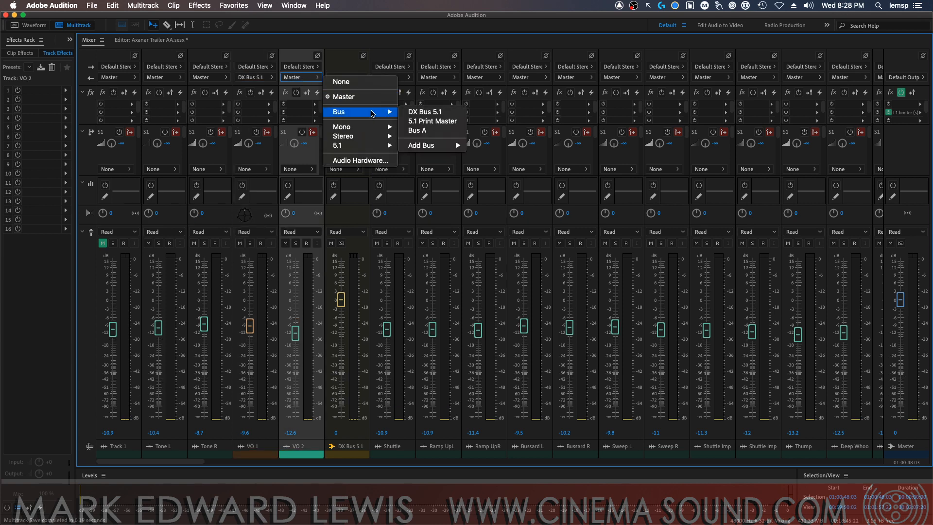
{"action": "left_click", "coordinate": [421, 112]}
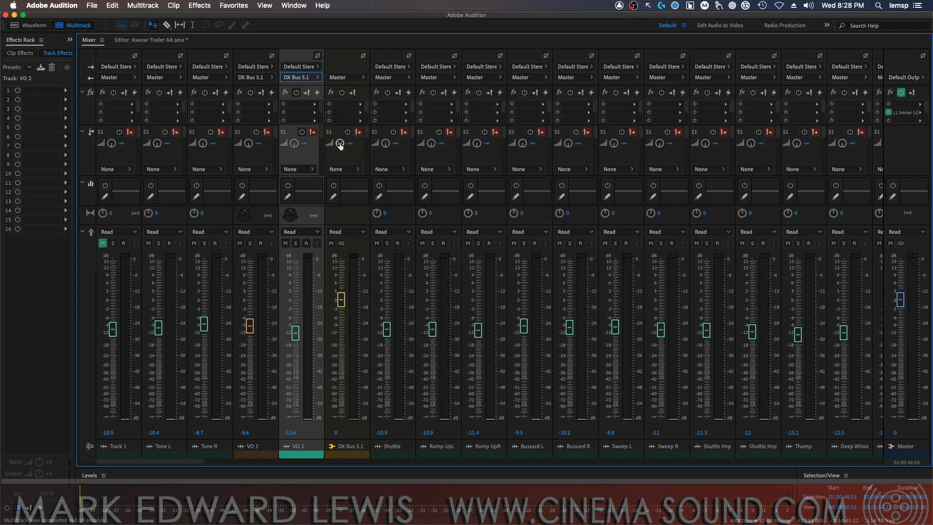
Route the output of DX Bus 5.1 to the 5.1 Print Master bus and look further along the mixer channels
{"action": "left_click", "coordinate": [350, 79]}
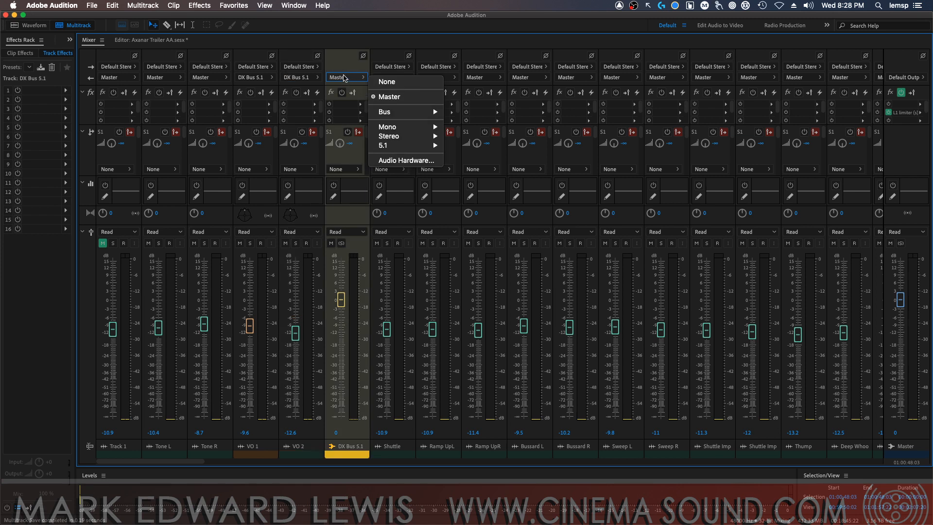
{"action": "mouse_move", "coordinate": [421, 112]}
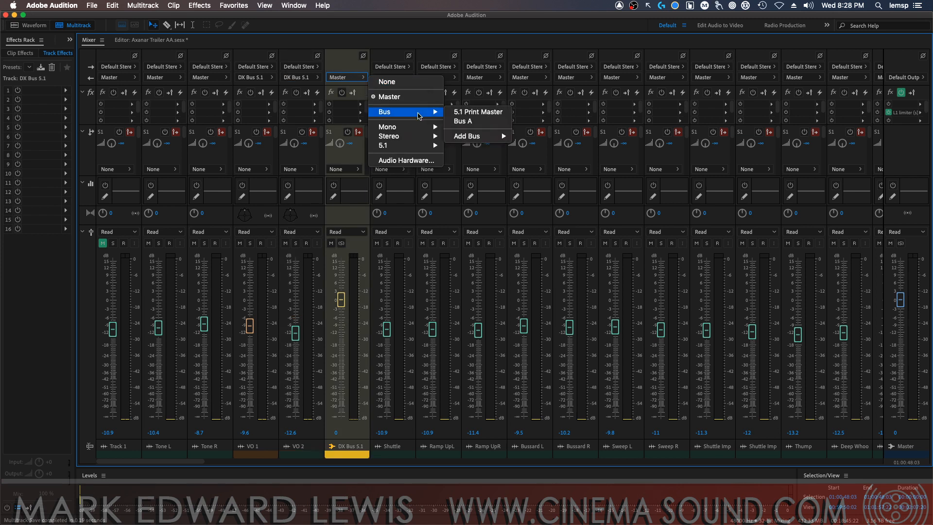
{"action": "left_click", "coordinate": [485, 114]}
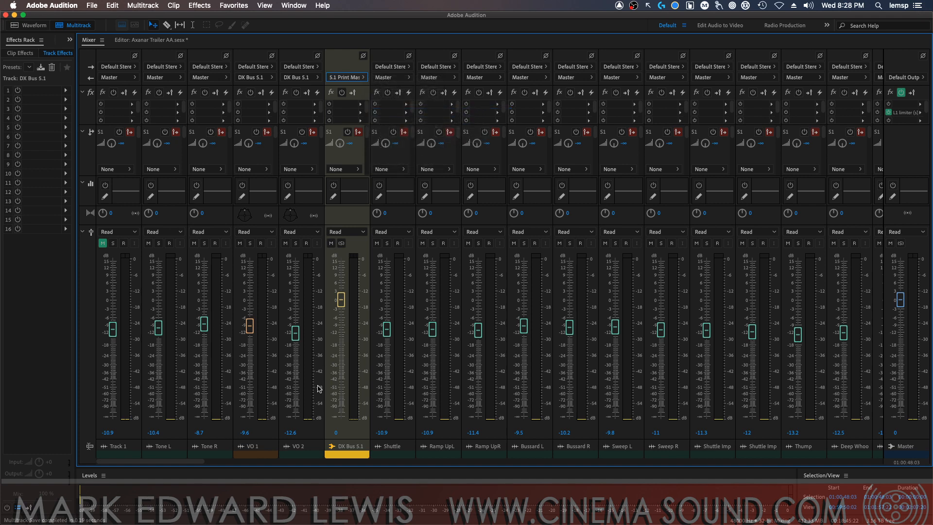
{"action": "left_click_drag", "start_coordinate": [184, 461], "coordinate": [899, 467]}
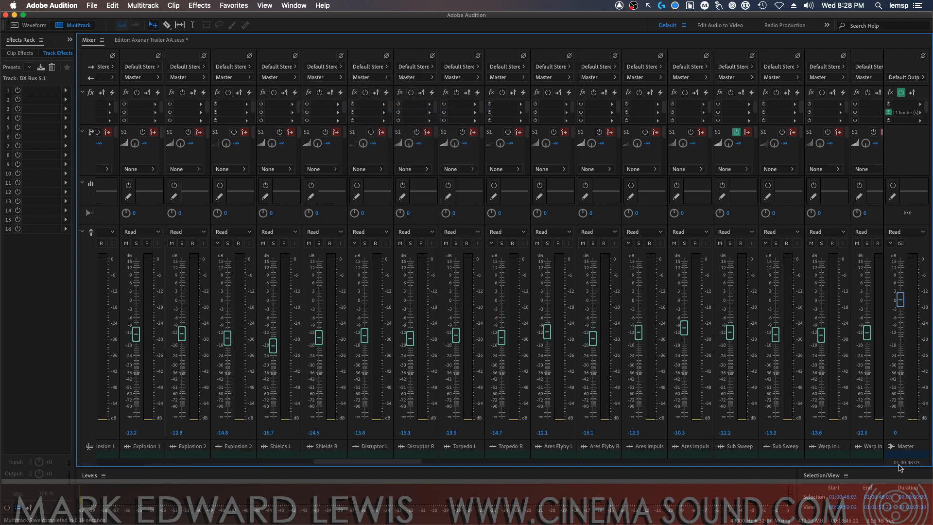
Inspect the 3D-SAD Send effect on the 5.1 Print Master bus and close its window
{"action": "left_click_drag", "start_coordinate": [439, 457], "coordinate": [900, 461]}
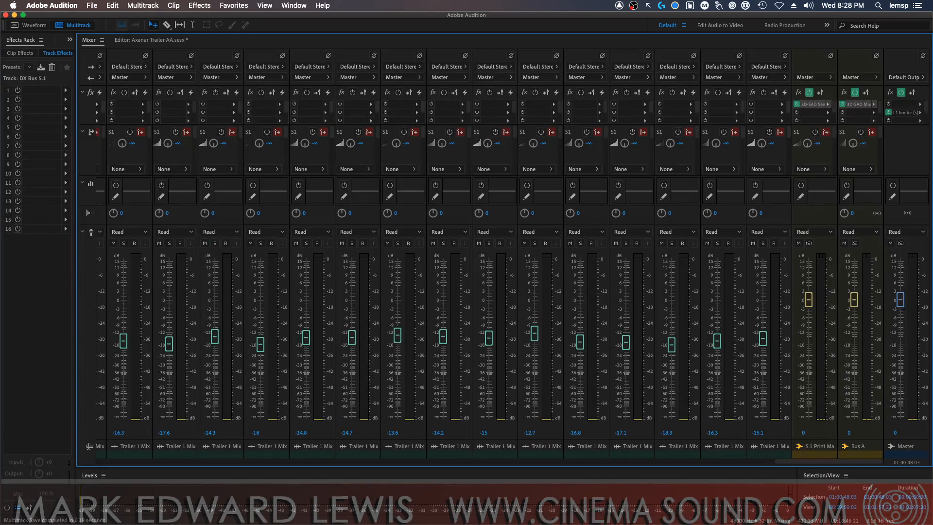
{"action": "double_click", "coordinate": [815, 105]}
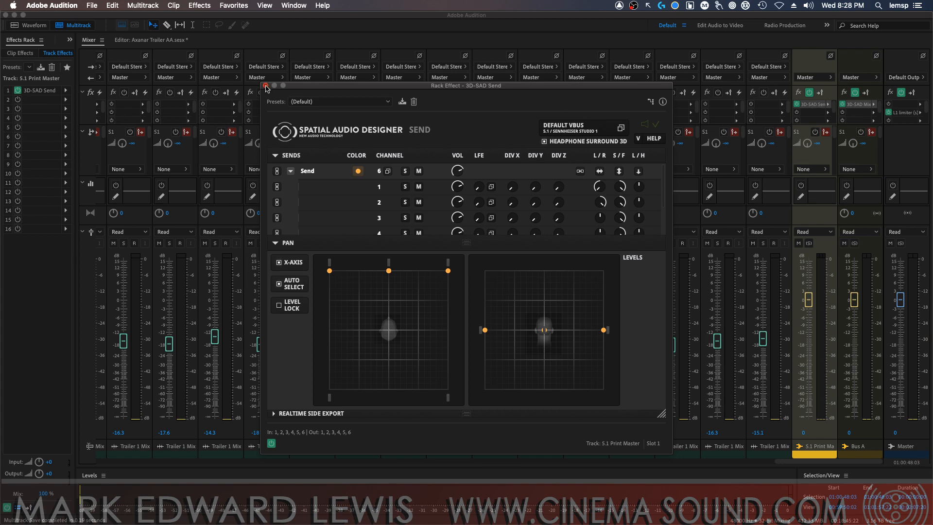
{"action": "left_click", "coordinate": [266, 86]}
Add a 5.1 bus track right after Alarm R and name it SFX Bus 5.1
{"action": "left_click_drag", "start_coordinate": [814, 461], "coordinate": [72, 439]}
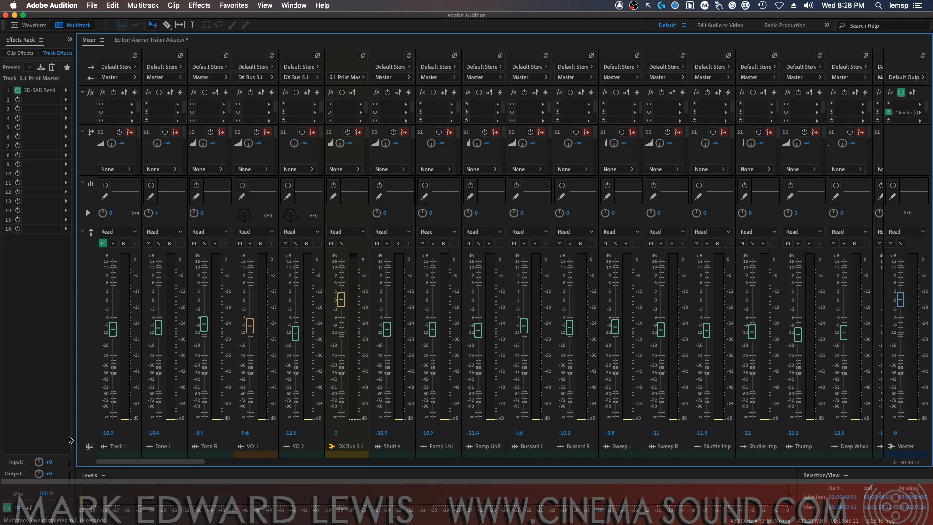
{"action": "left_click_drag", "start_coordinate": [126, 461], "coordinate": [543, 479]}
{"action": "left_click", "coordinate": [627, 456]}
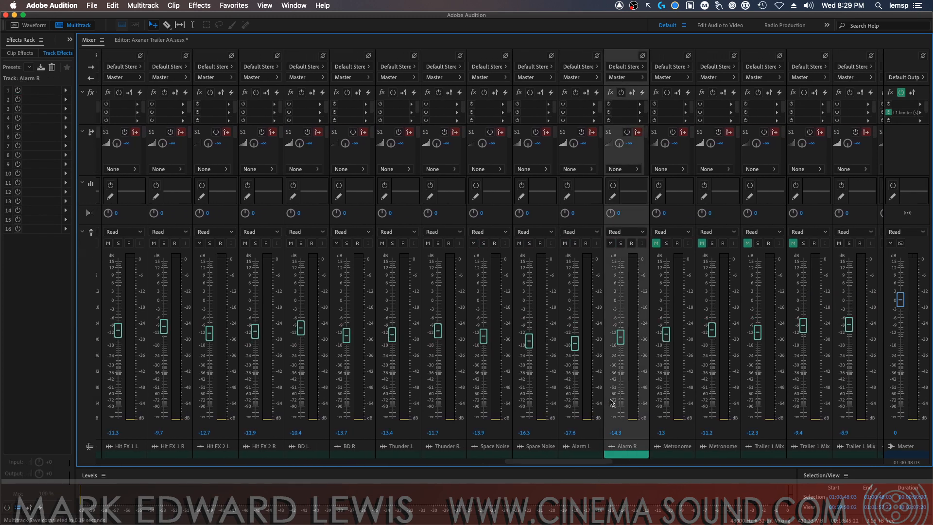
{"action": "left_click", "coordinate": [145, 5]}
{"action": "mouse_move", "coordinate": [158, 20]}
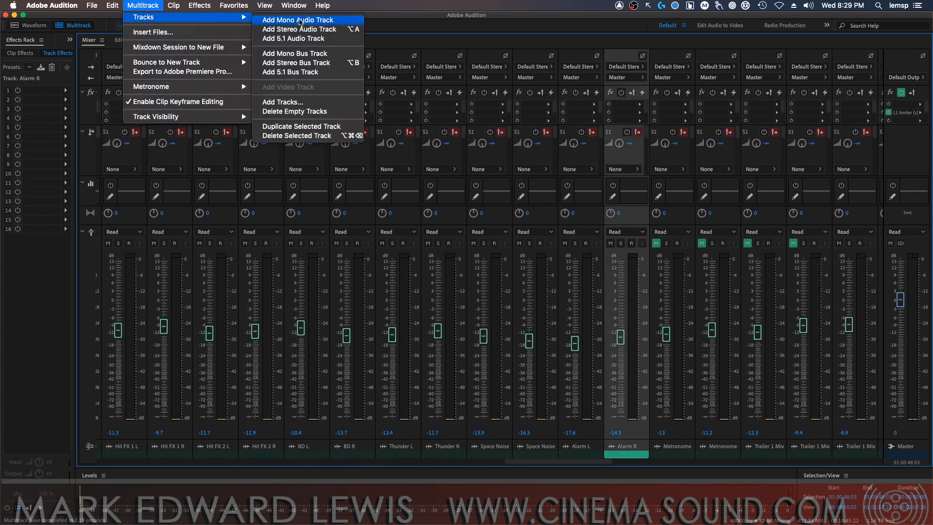
{"action": "left_click", "coordinate": [315, 73]}
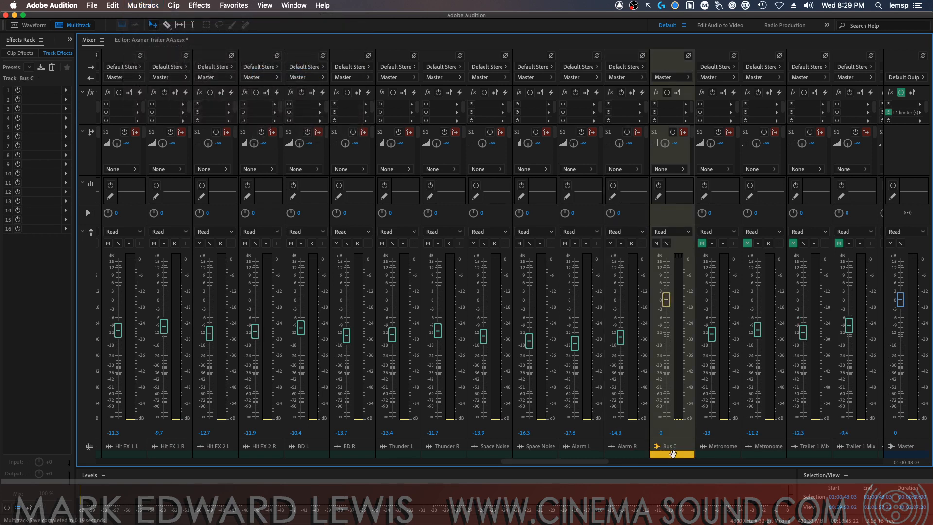
{"action": "left_click", "coordinate": [672, 449]}
{"action": "type", "text": "SFX Bus 5.1"}
{"action": "key", "text": "Return"}
Route the output of SFX Bus 5.1 to the 5.1 Print Master bus
{"action": "left_click", "coordinate": [671, 77]}
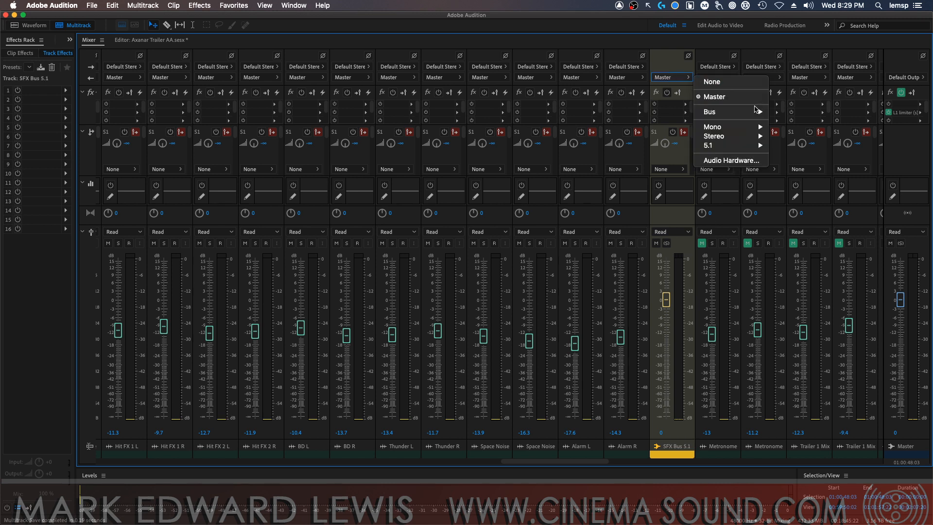
{"action": "mouse_move", "coordinate": [756, 112]}
{"action": "left_click", "coordinate": [817, 121]}
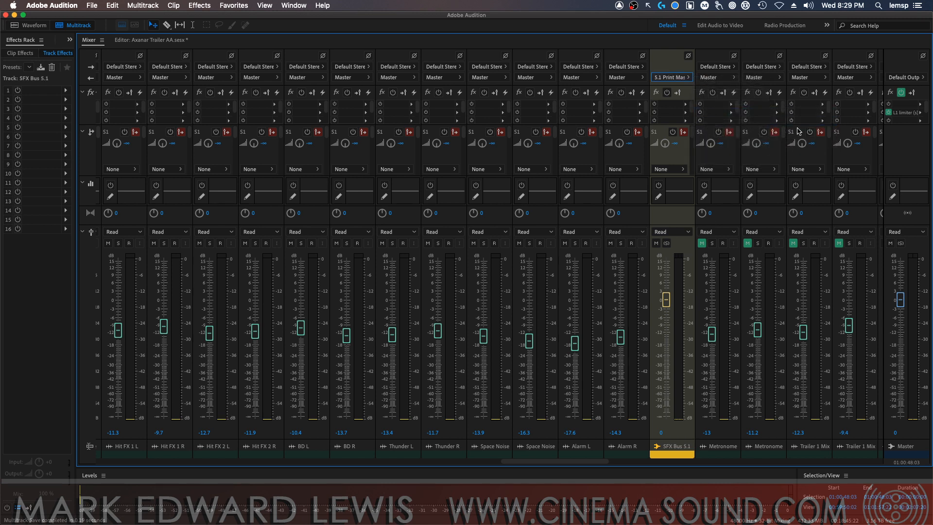
Route the outputs of Alarm R and Alarm L to SFX Bus 5.1
{"action": "left_click", "coordinate": [627, 77]}
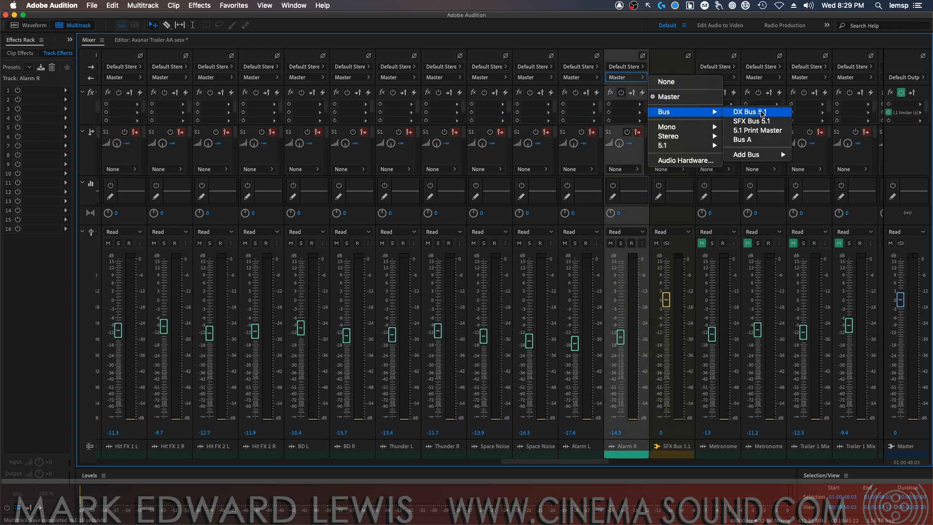
{"action": "left_click", "coordinate": [750, 121]}
{"action": "left_click", "coordinate": [578, 77]}
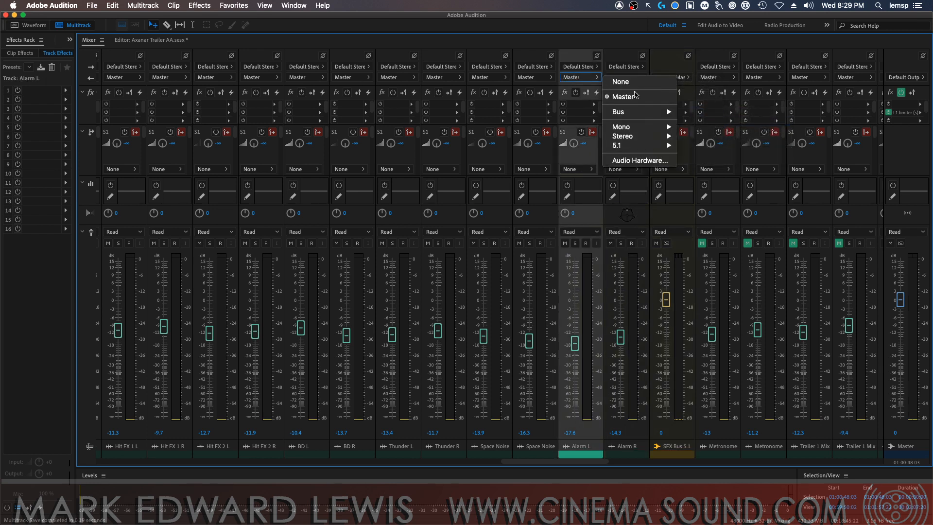
{"action": "mouse_move", "coordinate": [669, 113]}
{"action": "left_click", "coordinate": [704, 121]}
Route the outputs of Space Noise R and Space Noise L to SFX Bus 5.1
{"action": "left_click", "coordinate": [534, 77]}
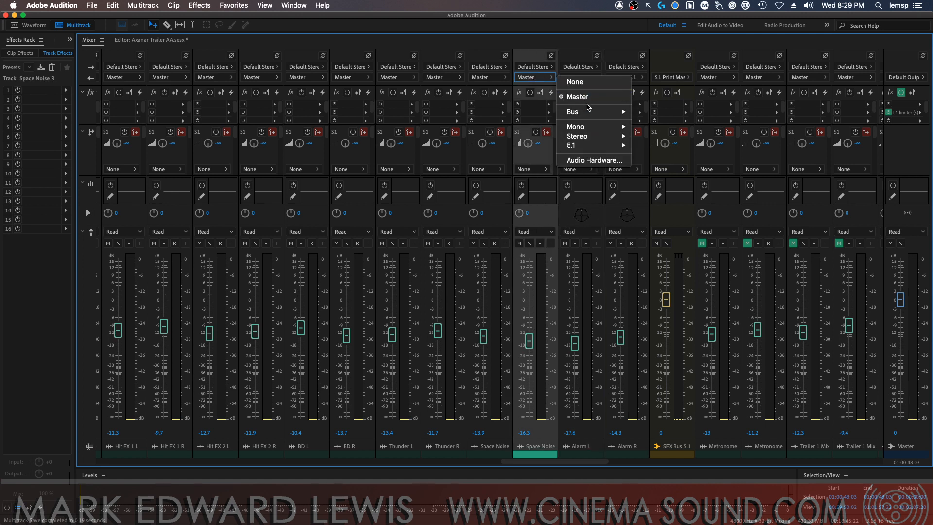
{"action": "mouse_move", "coordinate": [624, 112]}
{"action": "left_click", "coordinate": [676, 119]}
{"action": "left_click", "coordinate": [488, 77]}
{"action": "mouse_move", "coordinate": [576, 112]}
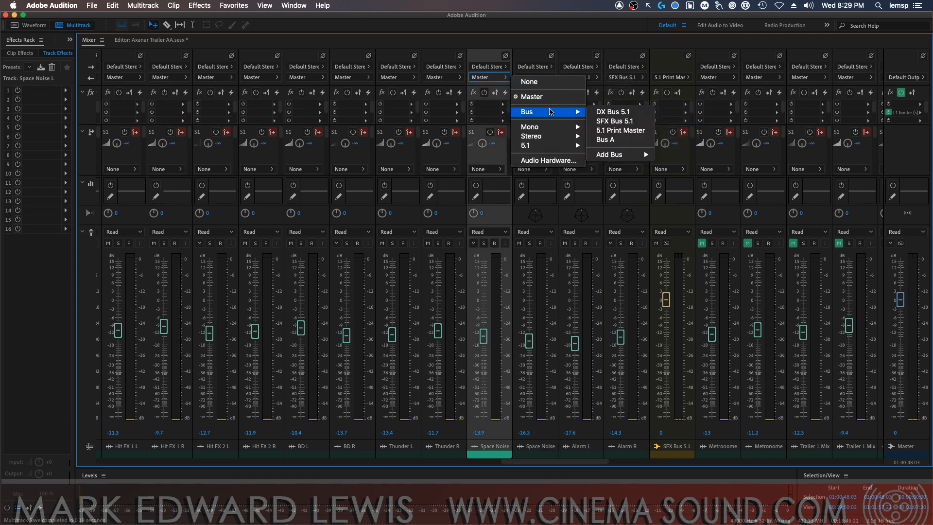
{"action": "left_click", "coordinate": [627, 121]}
Route the outputs of Thunder R and Thunder L to SFX Bus 5.1
{"action": "left_click", "coordinate": [443, 77]}
{"action": "mouse_move", "coordinate": [505, 112]}
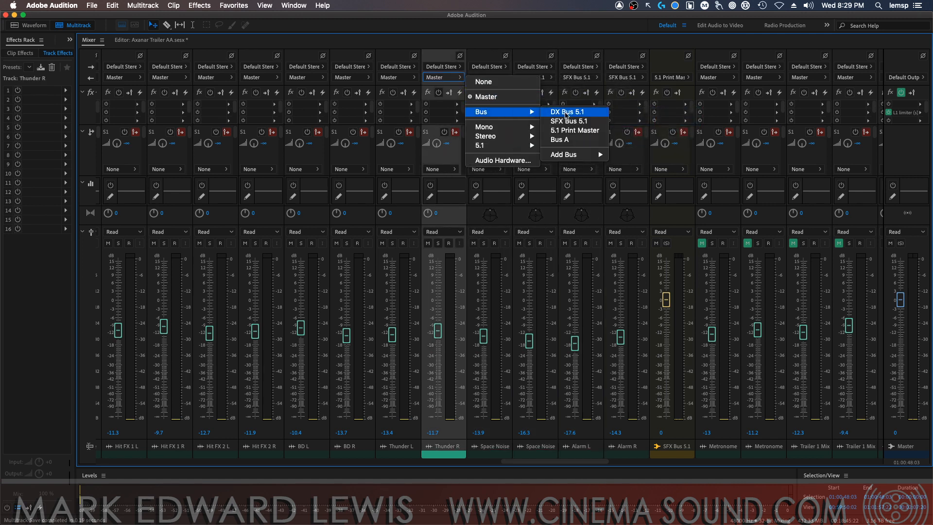
{"action": "left_click", "coordinate": [568, 121]}
{"action": "left_click", "coordinate": [396, 77]}
{"action": "mouse_move", "coordinate": [457, 111]}
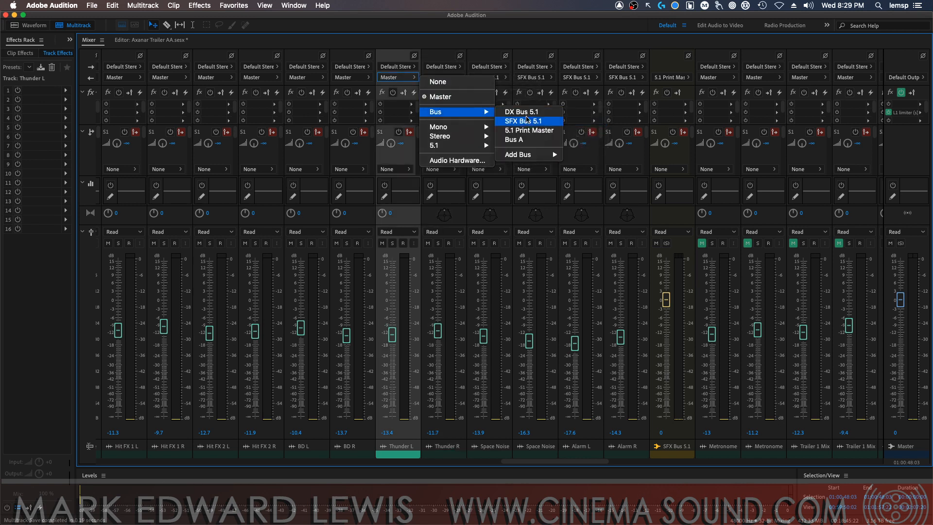
{"action": "left_click", "coordinate": [524, 121]}
Route the outputs of BD R and BD L to SFX Bus 5.1
{"action": "left_click", "coordinate": [359, 78]}
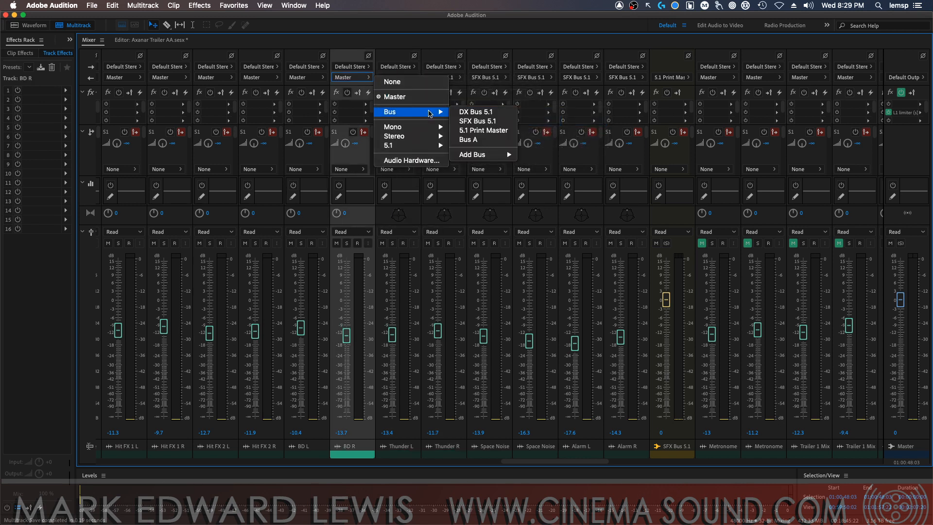
{"action": "left_click", "coordinate": [477, 121]}
{"action": "left_click", "coordinate": [297, 77]}
{"action": "mouse_move", "coordinate": [372, 112]}
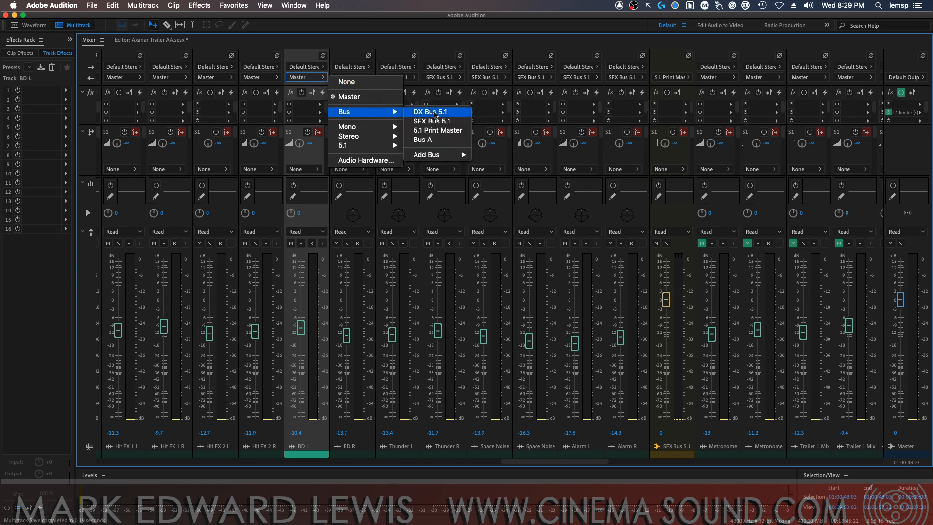
Route the outputs of Hit FX 2 R and Hit FX 2 L to SFX Bus 5.1
{"action": "left_click", "coordinate": [257, 77]}
{"action": "mouse_move", "coordinate": [297, 112]}
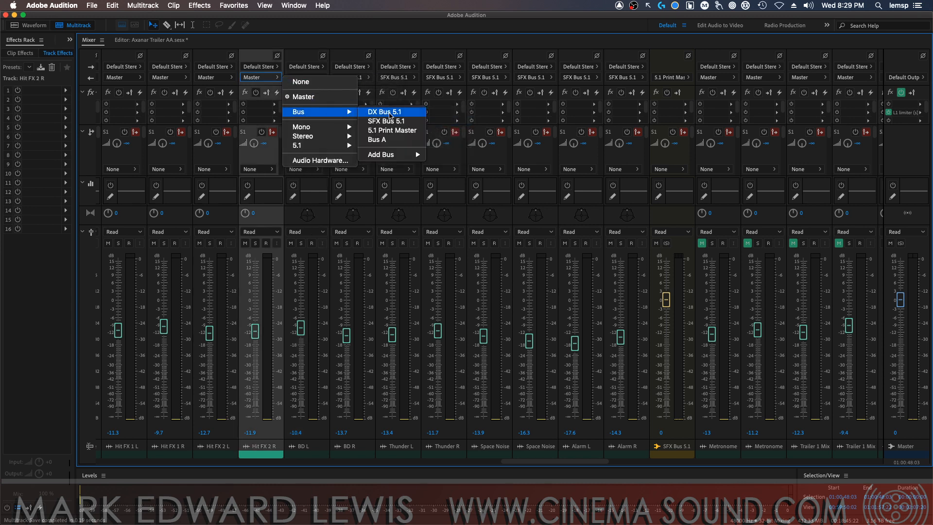
{"action": "left_click", "coordinate": [386, 121]}
{"action": "left_click", "coordinate": [214, 77]}
{"action": "mouse_move", "coordinate": [253, 110]}
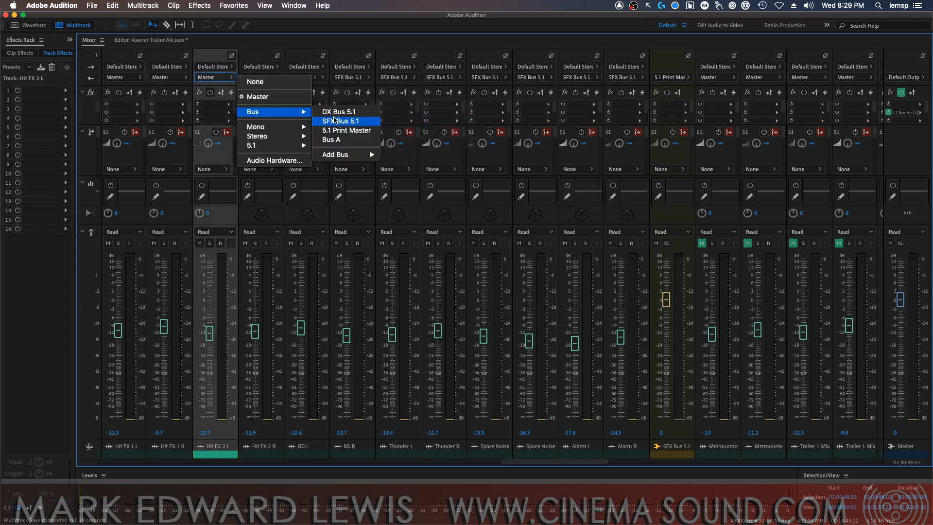
{"action": "left_click", "coordinate": [340, 121]}
Route the outputs of Hit FX 1 R and Hit FX 1 L to SFX Bus 5.1
{"action": "left_click", "coordinate": [168, 77]}
{"action": "mouse_move", "coordinate": [207, 112]}
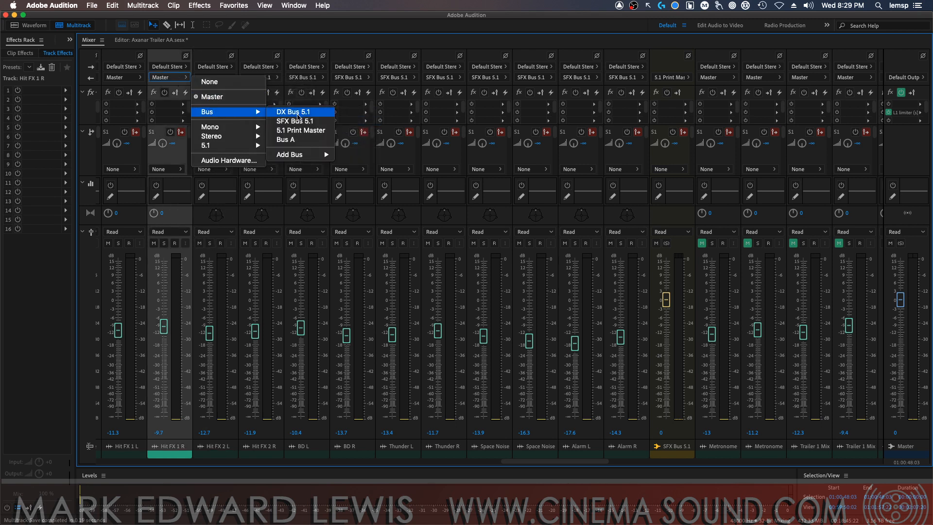
{"action": "left_click", "coordinate": [295, 121]}
{"action": "left_click", "coordinate": [122, 77]}
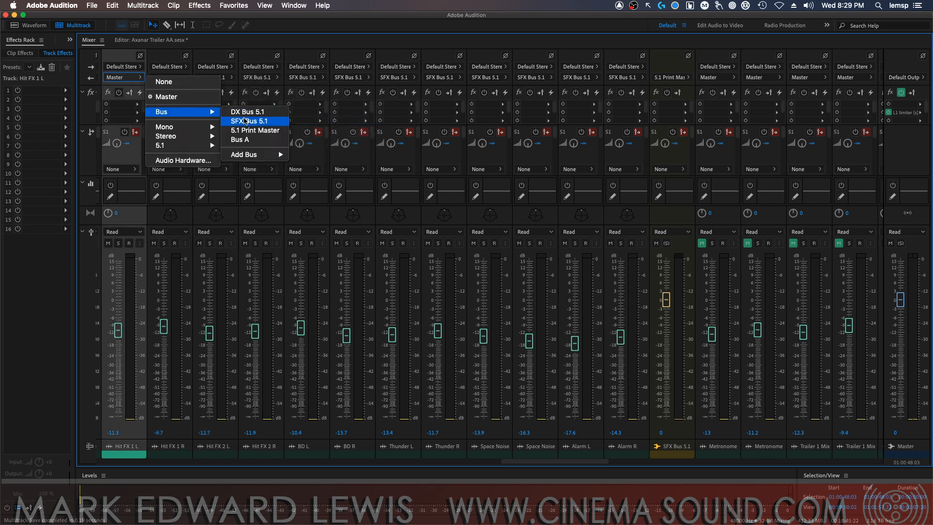
{"action": "left_click", "coordinate": [246, 121]}
Route the outputs of D7 Impulse R and D7 Impulse L to SFX Bus 5.1
{"action": "left_click_drag", "start_coordinate": [542, 461], "coordinate": [444, 462]}
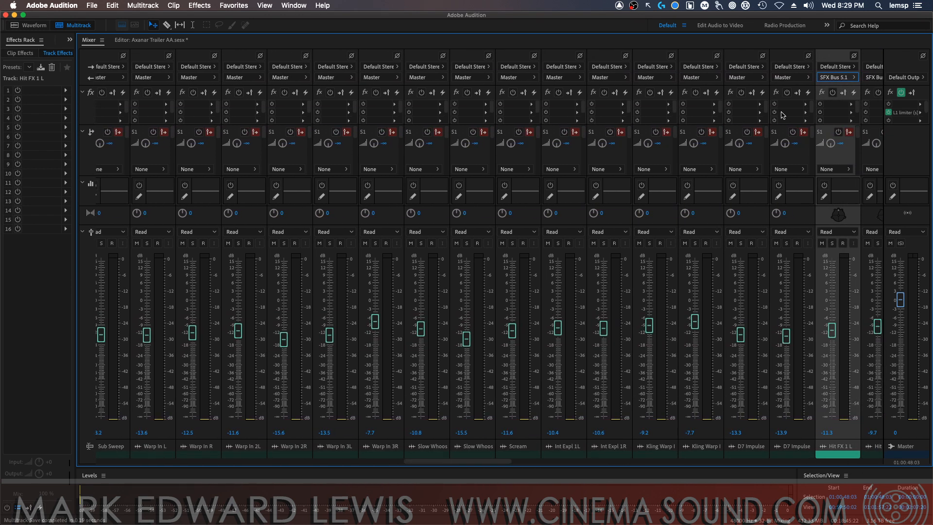
{"action": "left_click", "coordinate": [791, 77]}
{"action": "mouse_move", "coordinate": [851, 113]}
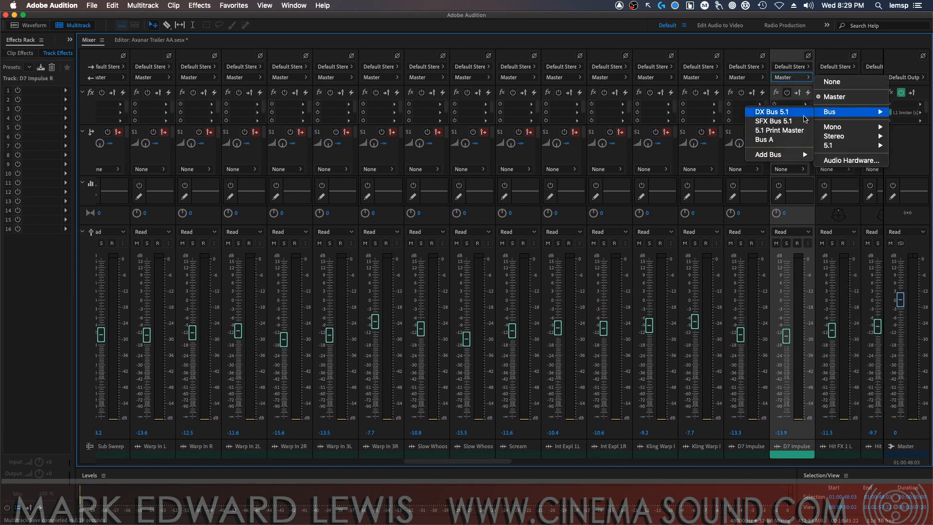
{"action": "left_click", "coordinate": [777, 121]}
{"action": "left_click", "coordinate": [746, 77]}
{"action": "mouse_move", "coordinate": [788, 114]}
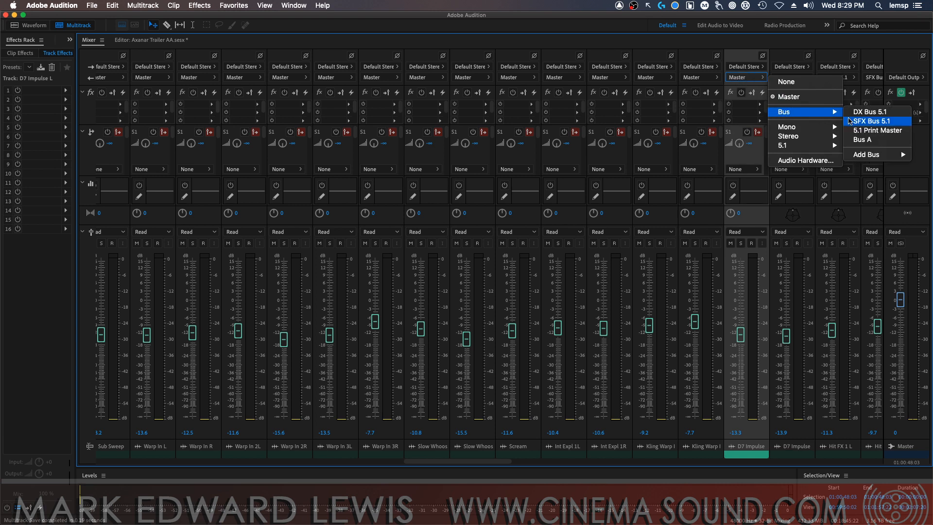
{"action": "left_click", "coordinate": [870, 121]}
Route the outputs of Kling Warp In R and Kling Warp In L to SFX Bus 5.1
{"action": "left_click", "coordinate": [692, 77]}
{"action": "mouse_move", "coordinate": [758, 112]}
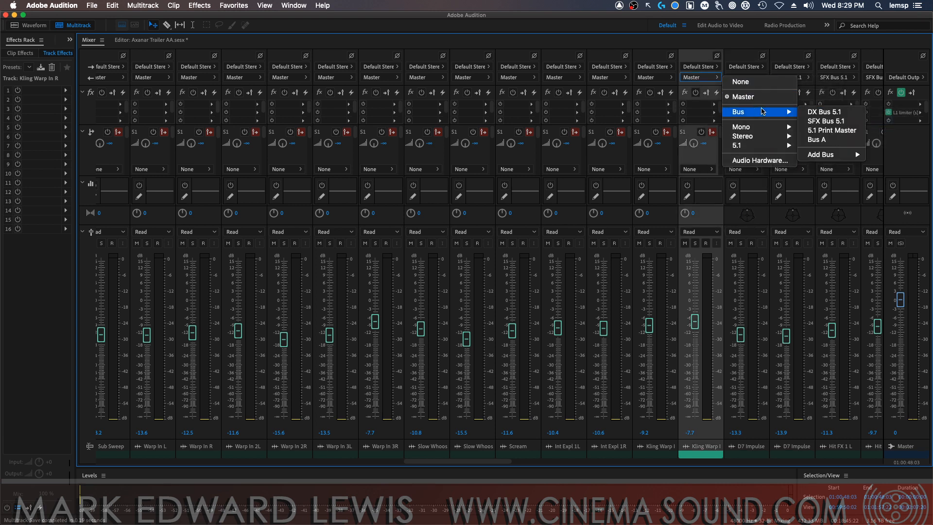
{"action": "left_click", "coordinate": [826, 121]}
{"action": "left_click", "coordinate": [653, 78]}
{"action": "mouse_move", "coordinate": [694, 112]}
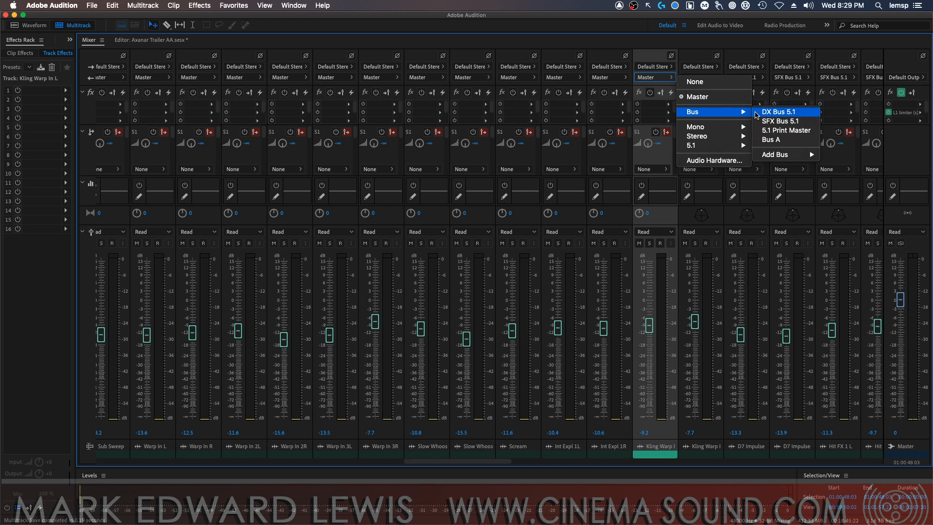
{"action": "left_click", "coordinate": [777, 121]}
Route the outputs of Int Expl 1R and Int Expl 1L to SFX Bus 5.1
{"action": "left_click", "coordinate": [607, 77]}
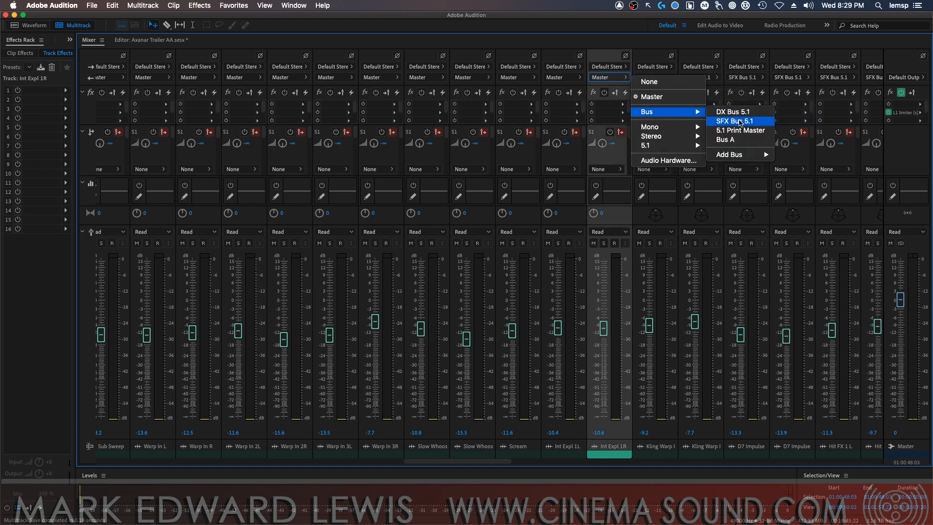
{"action": "left_click", "coordinate": [733, 121]}
{"action": "left_click", "coordinate": [563, 78]}
{"action": "mouse_move", "coordinate": [616, 113]}
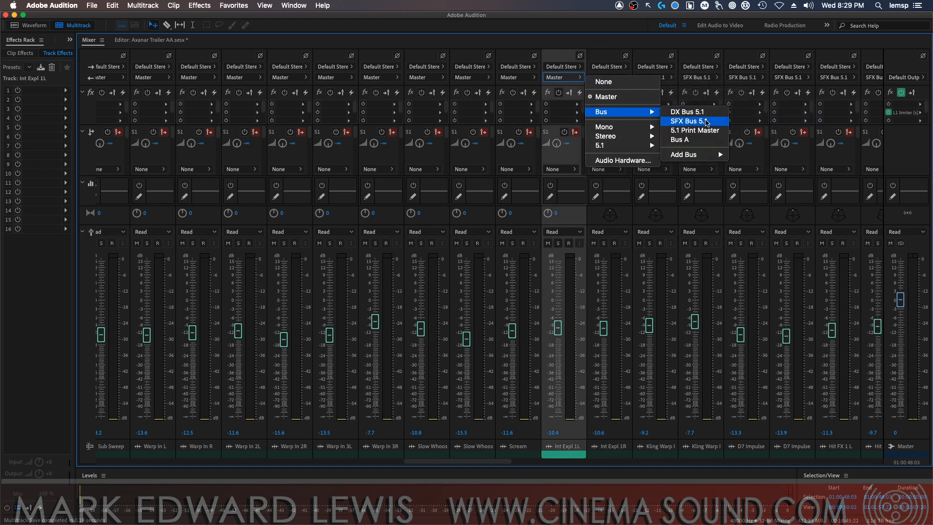
{"action": "left_click", "coordinate": [689, 121]}
Route the outputs of Scream, Slow Whoos L and Slow Whoos R to SFX Bus 5.1
{"action": "left_click", "coordinate": [518, 78]}
{"action": "mouse_move", "coordinate": [575, 111]}
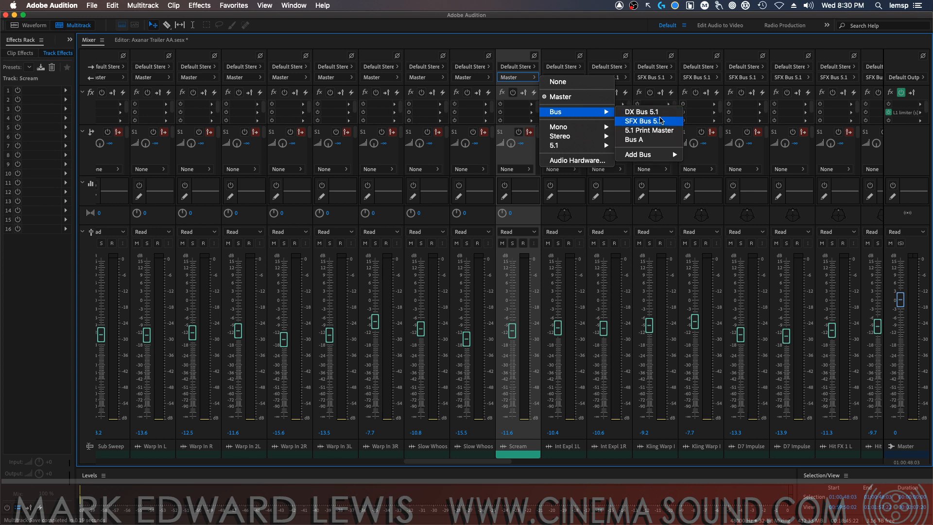
{"action": "left_click", "coordinate": [642, 121]}
{"action": "left_click", "coordinate": [469, 78]}
{"action": "mouse_move", "coordinate": [518, 112]}
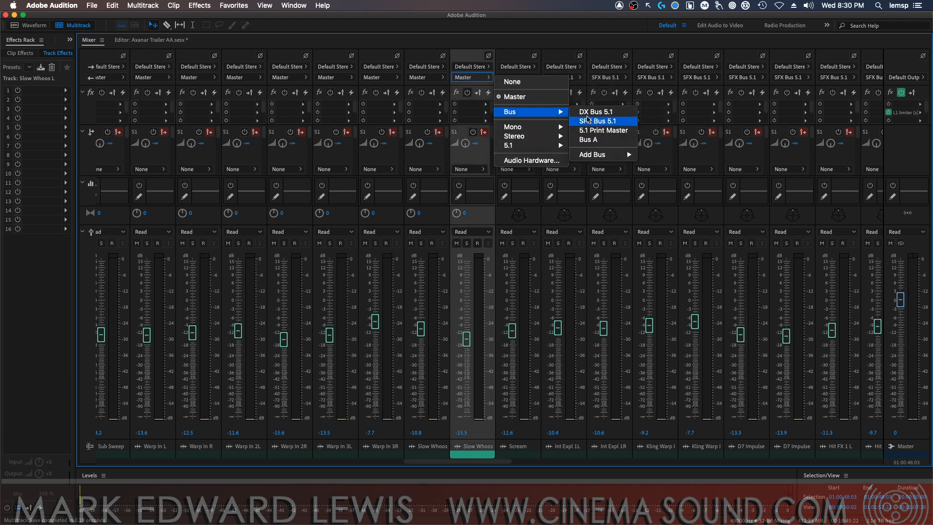
{"action": "left_click", "coordinate": [588, 121]}
{"action": "left_click", "coordinate": [425, 77]}
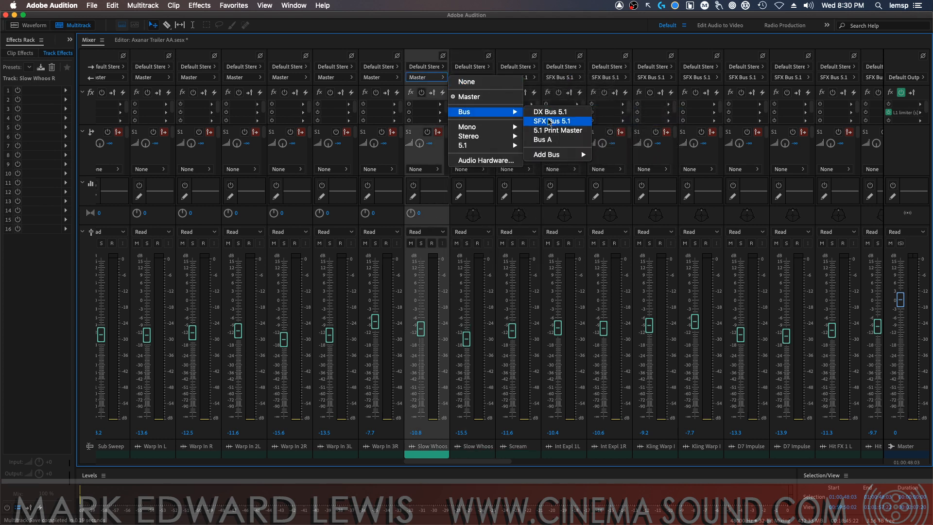
{"action": "left_click", "coordinate": [544, 121]}
Route the outputs of Warp In 3R and Warp In 3L to SFX Bus 5.1
{"action": "left_click", "coordinate": [379, 77]}
{"action": "mouse_move", "coordinate": [447, 112]}
{"action": "left_click", "coordinate": [506, 121]}
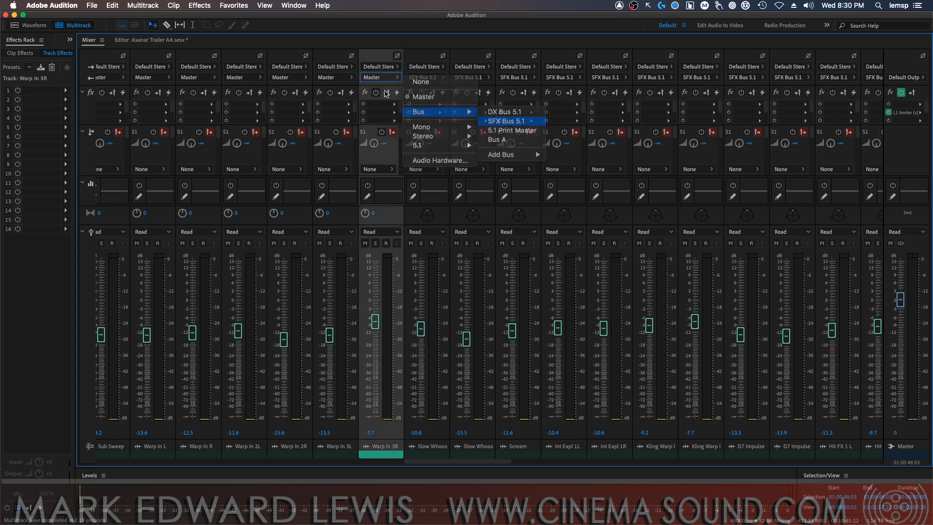
{"action": "left_click", "coordinate": [335, 77]}
{"action": "mouse_move", "coordinate": [403, 112]}
{"action": "left_click", "coordinate": [460, 121]}
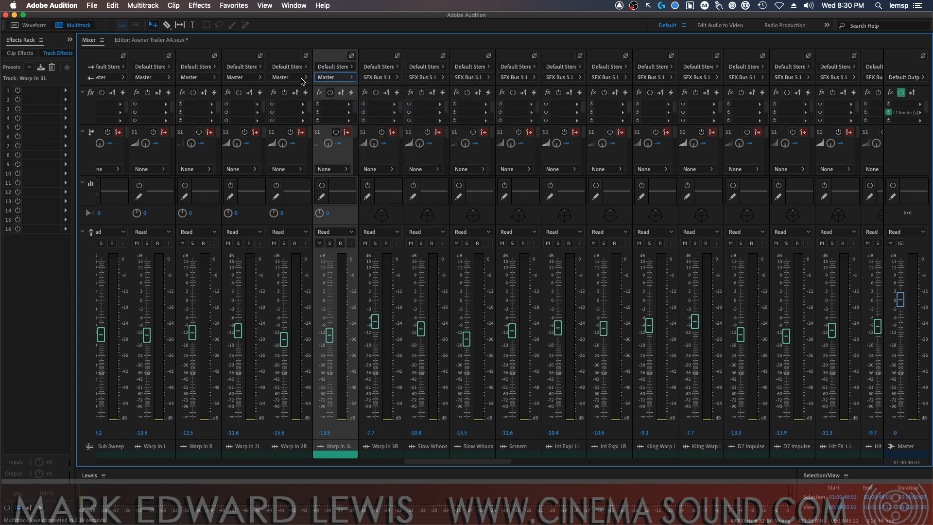
Route the outputs of Warp In 2R and Warp In 2L to SFX Bus 5.1
{"action": "left_click", "coordinate": [290, 77]}
{"action": "mouse_move", "coordinate": [356, 109]}
{"action": "left_click", "coordinate": [415, 121]}
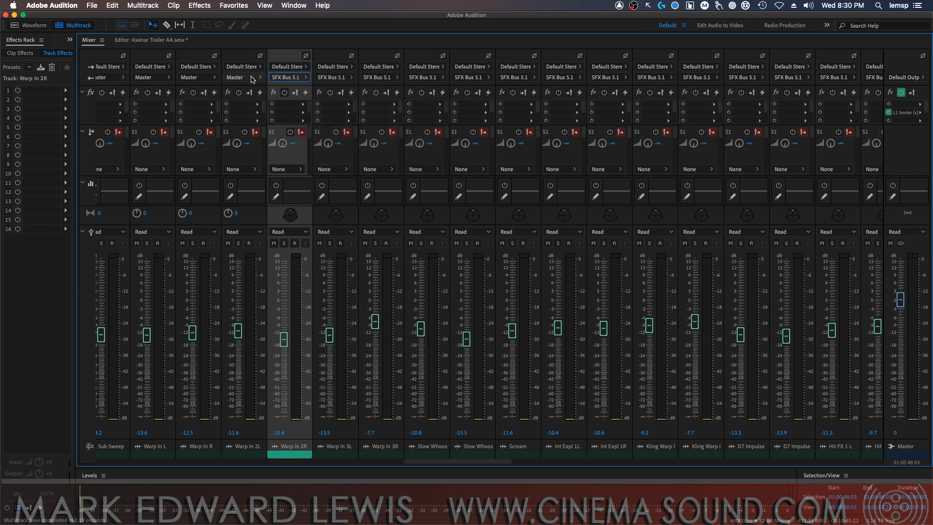
{"action": "left_click", "coordinate": [243, 77]}
{"action": "left_click", "coordinate": [222, 80]}
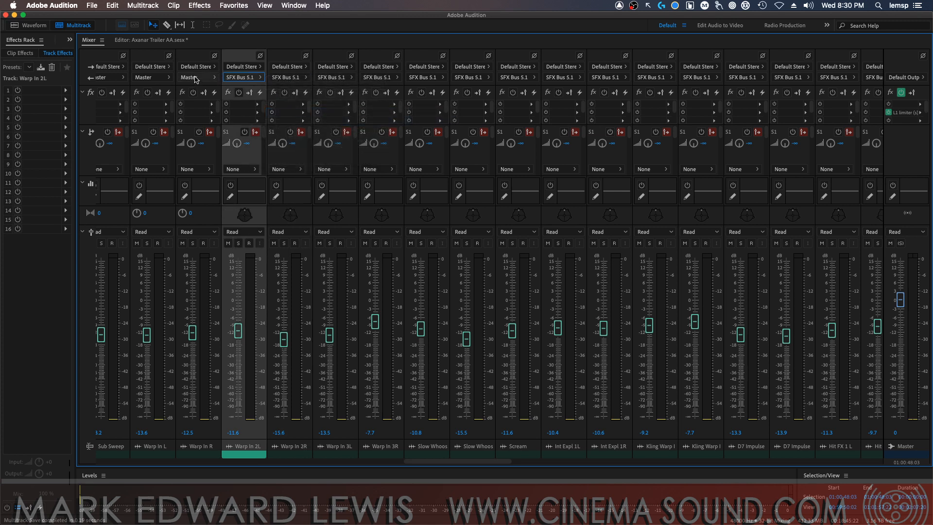
Route the outputs of Warp In R and Warp In L to SFX Bus 5.1
{"action": "left_click", "coordinate": [197, 79]}
{"action": "mouse_move", "coordinate": [238, 111]}
{"action": "left_click", "coordinate": [323, 121]}
{"action": "left_click", "coordinate": [150, 78]}
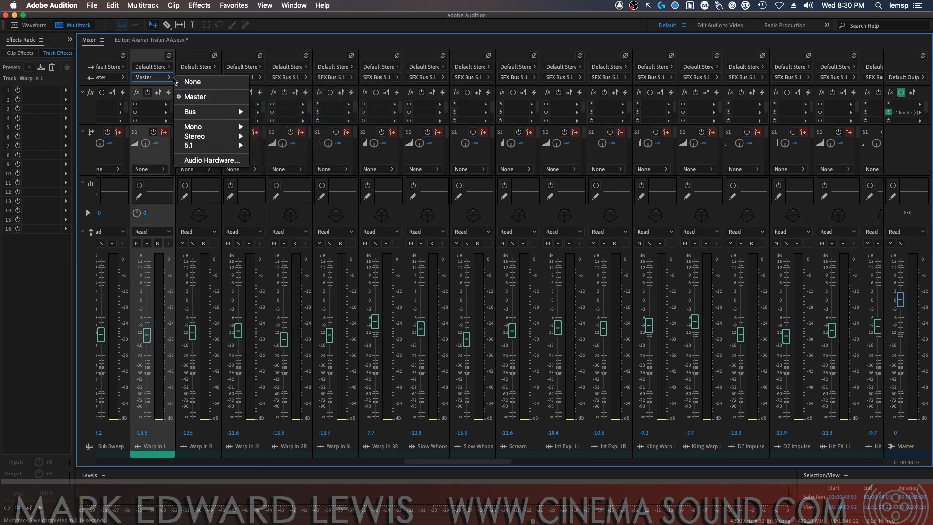
{"action": "left_click", "coordinate": [274, 121]}
Route the outputs of Sub Sweep R and Sub Sweep L to SFX Bus 5.1
{"action": "left_click", "coordinate": [116, 79]}
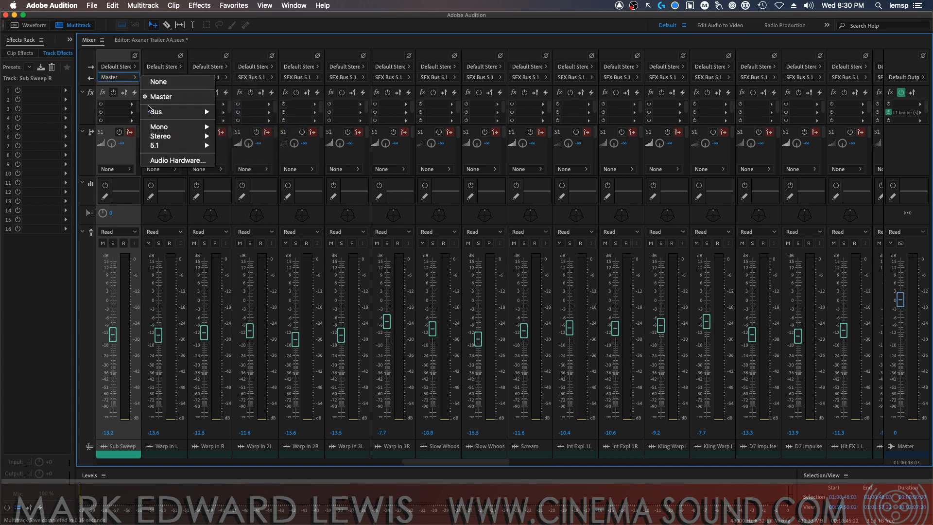
{"action": "mouse_move", "coordinate": [194, 114]}
{"action": "left_click", "coordinate": [257, 126]}
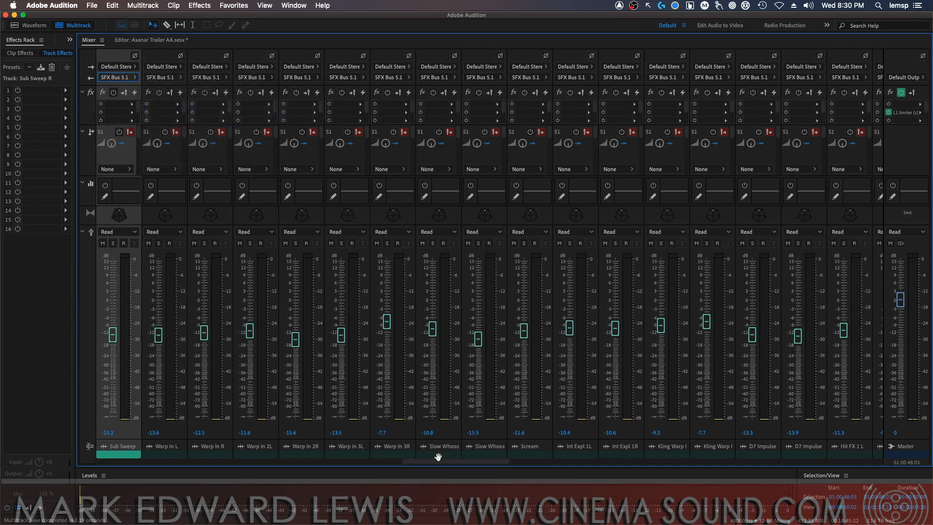
{"action": "left_click_drag", "start_coordinate": [438, 457], "coordinate": [346, 463]}
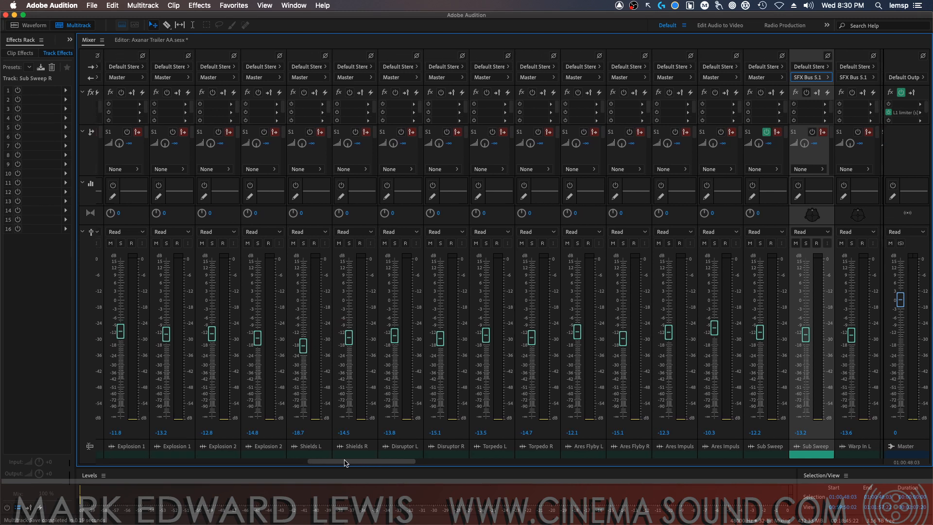
{"action": "left_click", "coordinate": [761, 78]}
{"action": "mouse_move", "coordinate": [805, 112]}
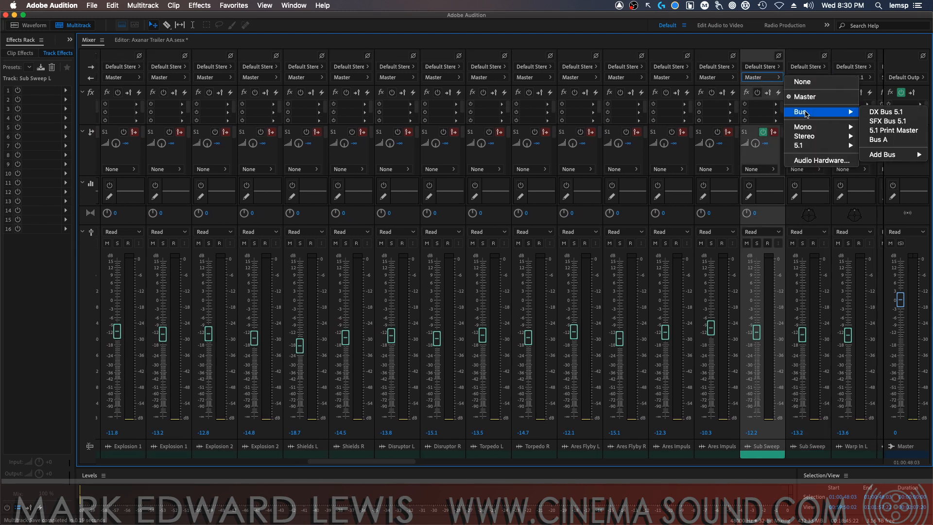
{"action": "left_click", "coordinate": [872, 121]}
Route the outputs of Ares Impulse R and Ares Impulse L to SFX Bus 5.1
{"action": "left_click", "coordinate": [717, 77]}
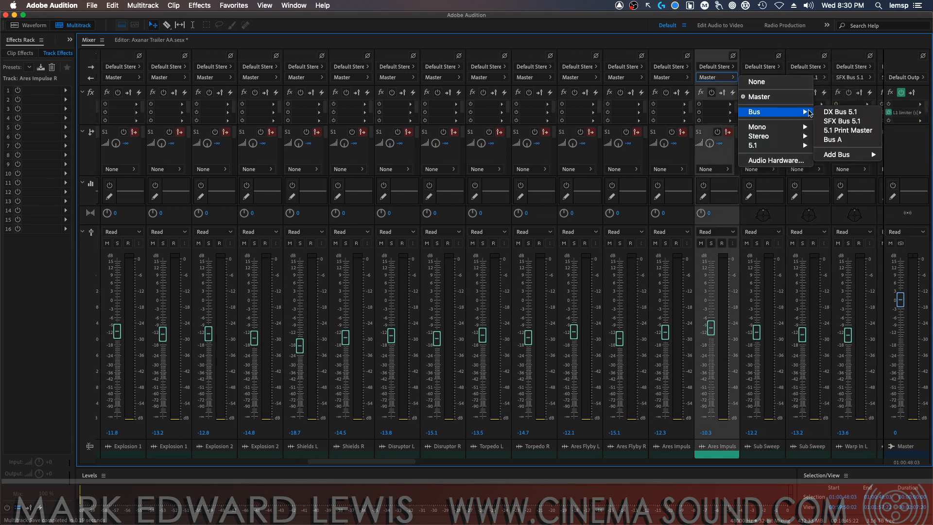
{"action": "left_click", "coordinate": [848, 121]}
{"action": "left_click", "coordinate": [671, 77]}
{"action": "mouse_move", "coordinate": [755, 112]}
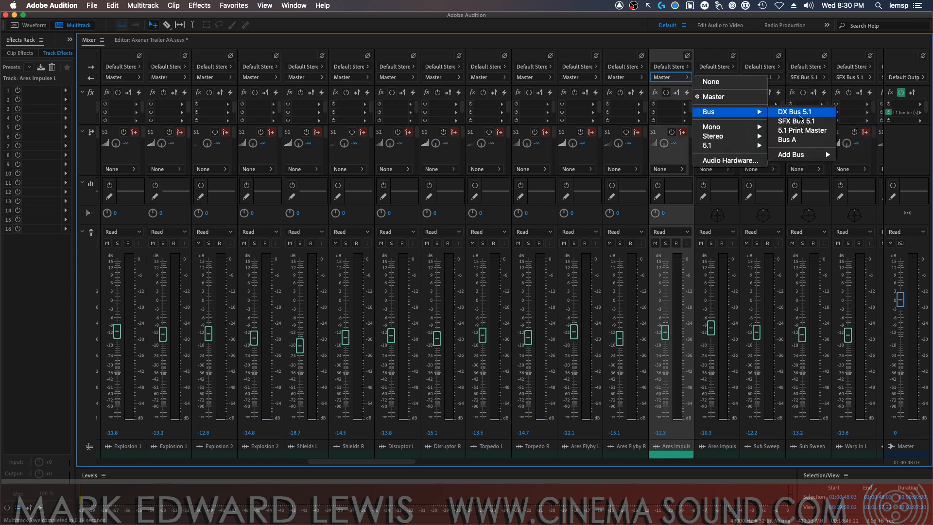
{"action": "left_click", "coordinate": [799, 121]}
Route the outputs of Ares Flyby R and Ares Flyby L to SFX Bus 5.1
{"action": "left_click", "coordinate": [625, 77]}
{"action": "mouse_move", "coordinate": [709, 112]}
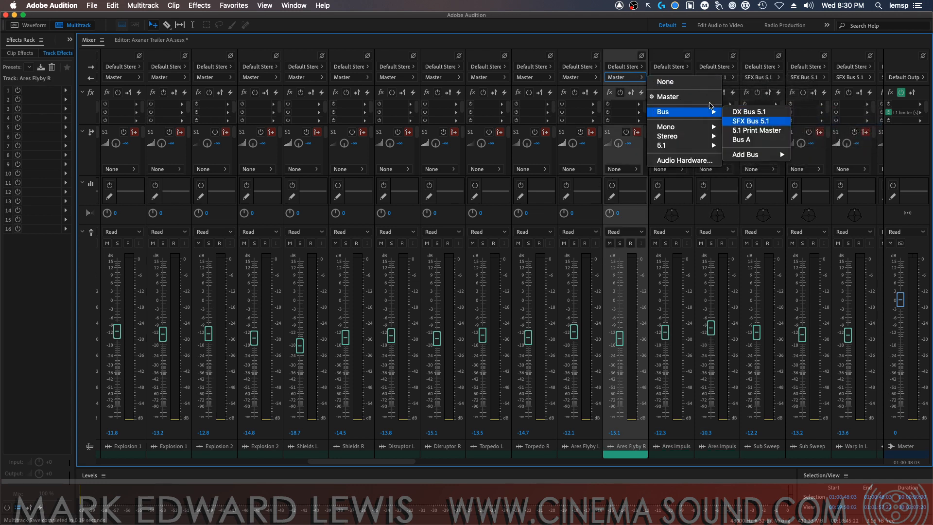
{"action": "left_click", "coordinate": [750, 120]}
{"action": "left_click", "coordinate": [579, 78]}
{"action": "mouse_move", "coordinate": [624, 112]}
{"action": "left_click", "coordinate": [705, 121]}
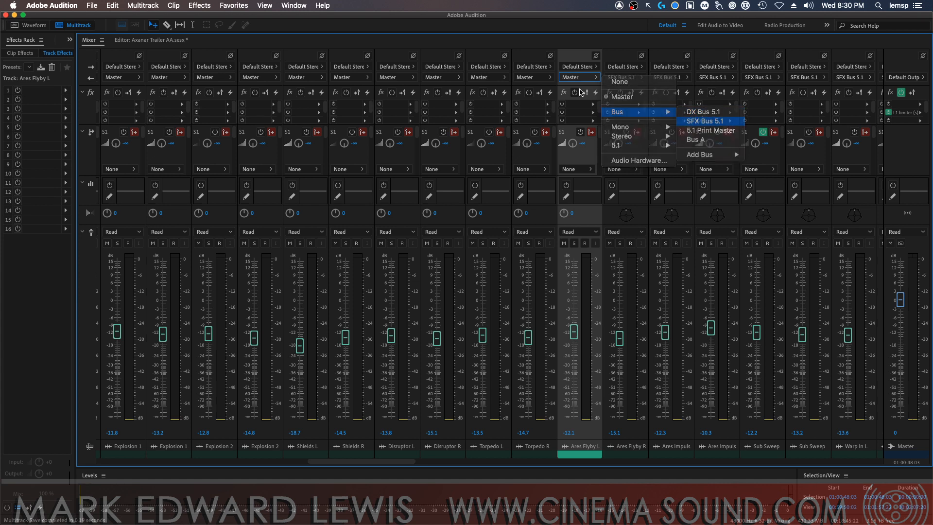
Route the outputs of Torpedo R and Torpedo L to SFX Bus 5.1
{"action": "left_click", "coordinate": [534, 77]}
{"action": "mouse_move", "coordinate": [578, 112]}
{"action": "left_click", "coordinate": [658, 121]}
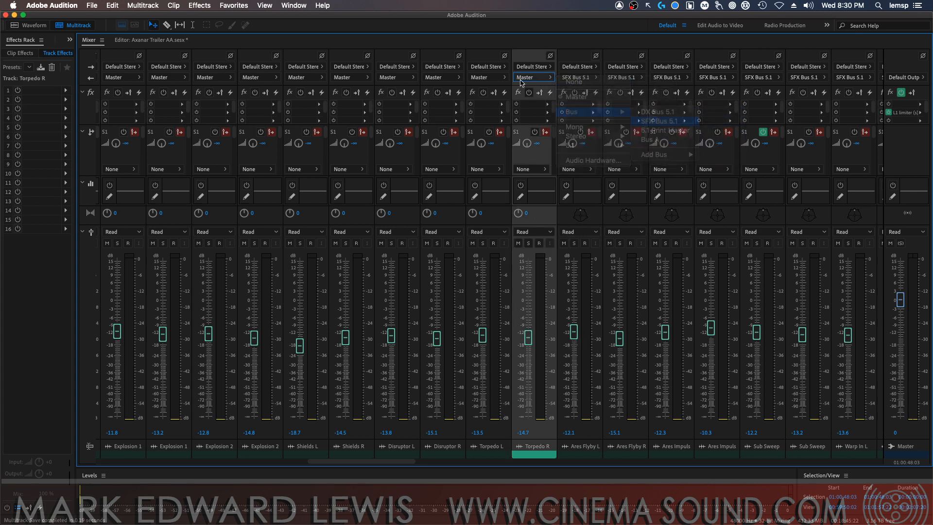
{"action": "left_click", "coordinate": [486, 78]}
{"action": "mouse_move", "coordinate": [532, 111]}
{"action": "left_click", "coordinate": [613, 121]}
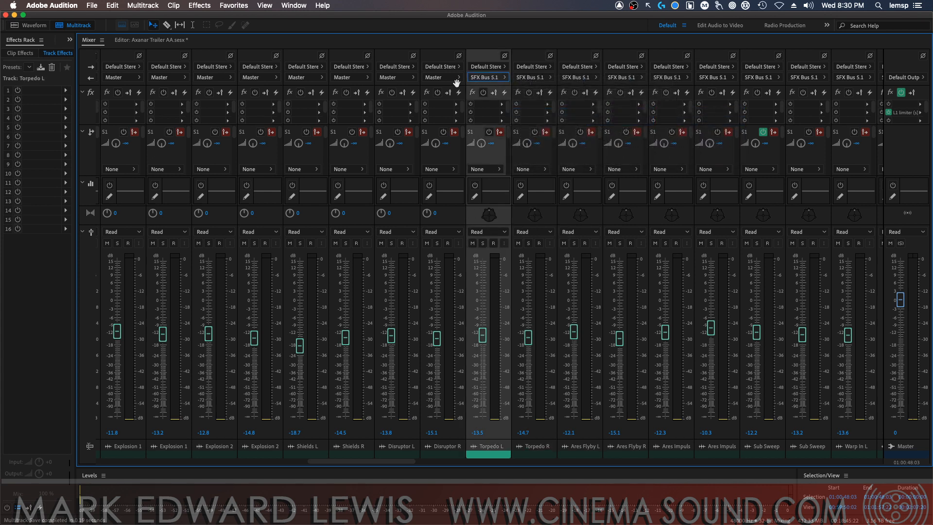
Route the outputs of Disruptor R and Disruptor L to SFX Bus 5.1
{"action": "left_click", "coordinate": [456, 79]}
{"action": "left_click", "coordinate": [564, 121]}
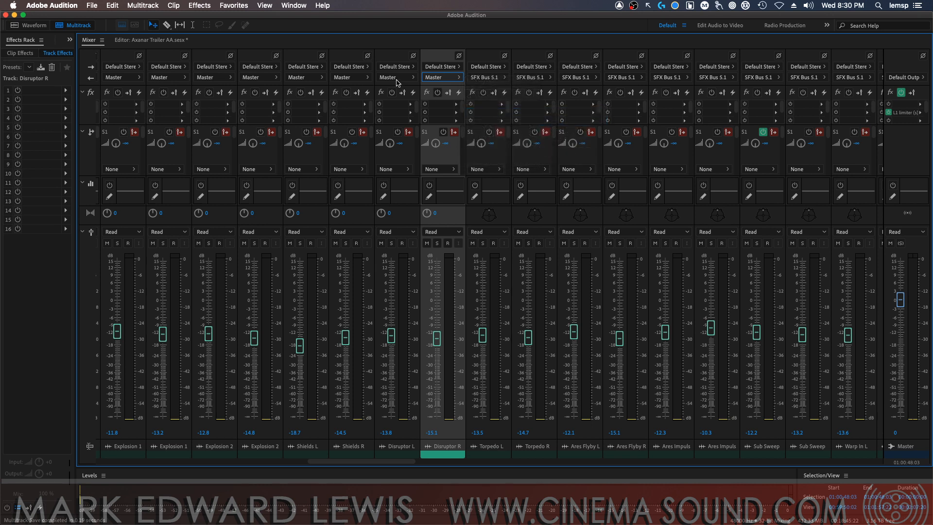
{"action": "left_click", "coordinate": [396, 78]}
{"action": "mouse_move", "coordinate": [451, 112]}
{"action": "left_click", "coordinate": [528, 121]}
Route the outputs of Shields R and Shields L to SFX Bus 5.1
{"action": "left_click", "coordinate": [349, 78]}
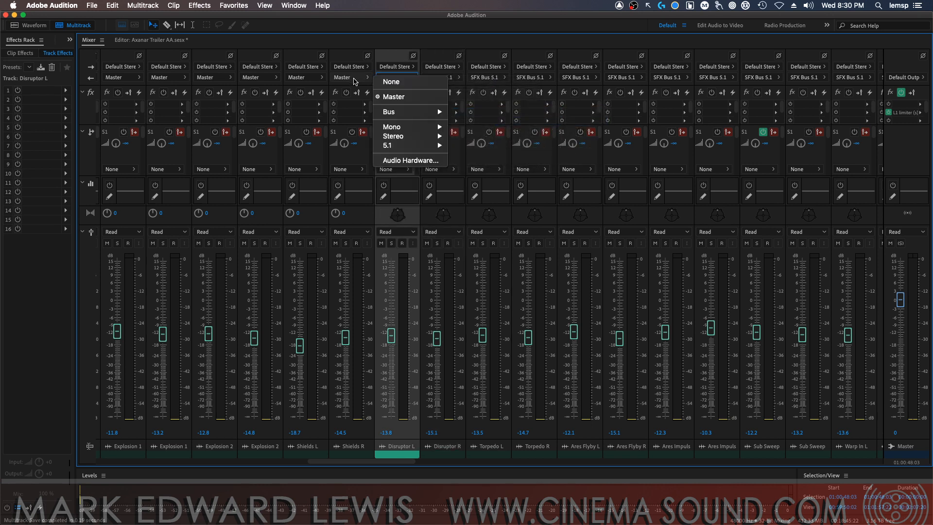
{"action": "mouse_move", "coordinate": [389, 112]}
{"action": "left_click", "coordinate": [474, 121]}
{"action": "left_click", "coordinate": [312, 79]}
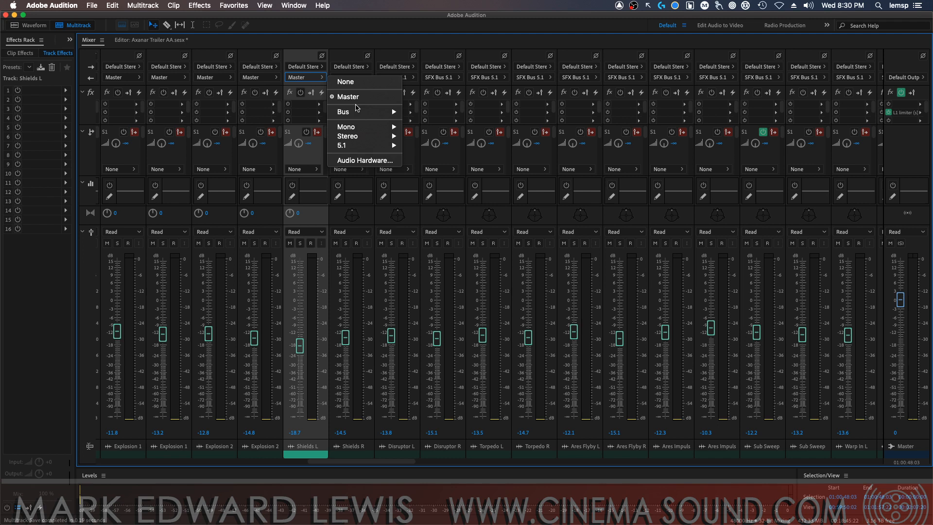
{"action": "mouse_move", "coordinate": [343, 113]}
{"action": "left_click", "coordinate": [428, 121]}
Route the outputs of Explosion 2R and Explosion 2L to SFX Bus 5.1
{"action": "left_click", "coordinate": [257, 77]}
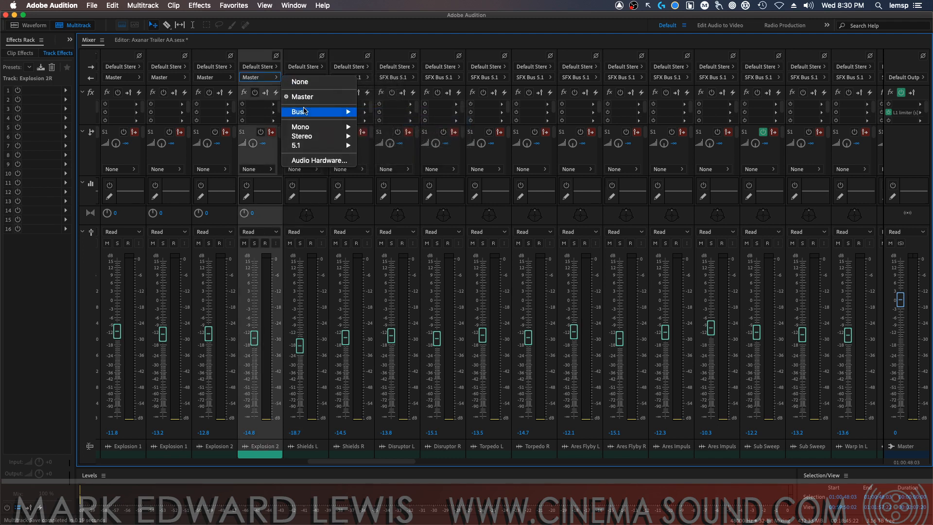
{"action": "mouse_move", "coordinate": [297, 113]}
{"action": "left_click", "coordinate": [382, 121]}
{"action": "left_click", "coordinate": [216, 78]}
{"action": "mouse_move", "coordinate": [252, 113]}
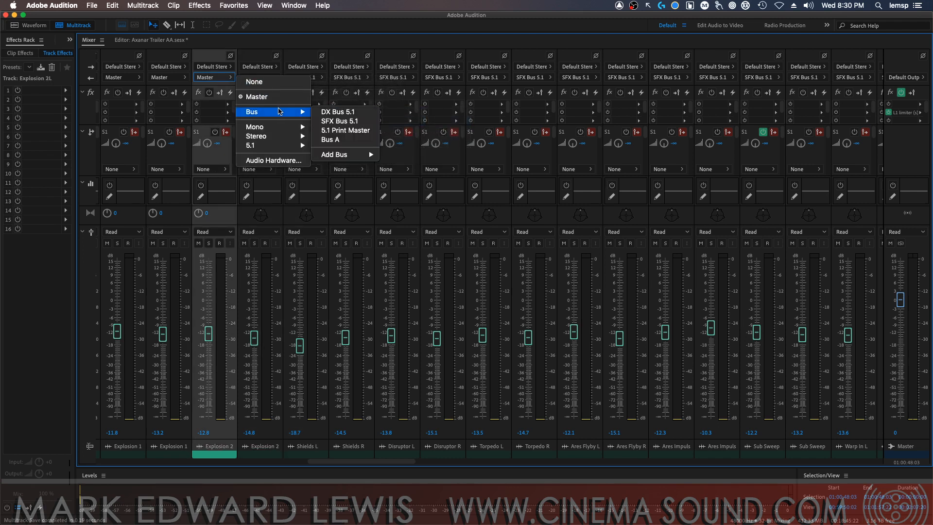
{"action": "left_click", "coordinate": [337, 121]}
Route the outputs of Explosion 1R and Explosion 1L to SFX Bus 5.1
{"action": "left_click", "coordinate": [184, 79]}
{"action": "mouse_move", "coordinate": [222, 113]}
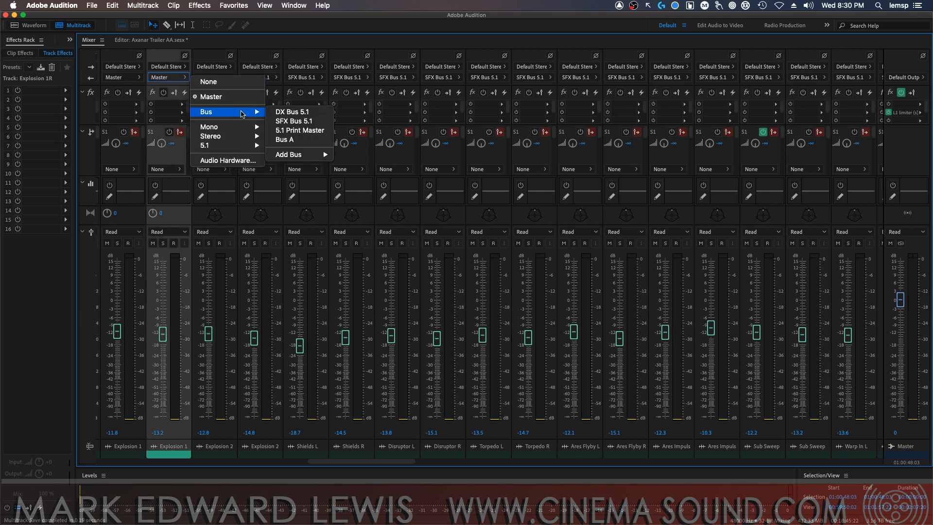
{"action": "left_click", "coordinate": [292, 121]}
{"action": "left_click", "coordinate": [139, 77]}
{"action": "mouse_move", "coordinate": [181, 113]}
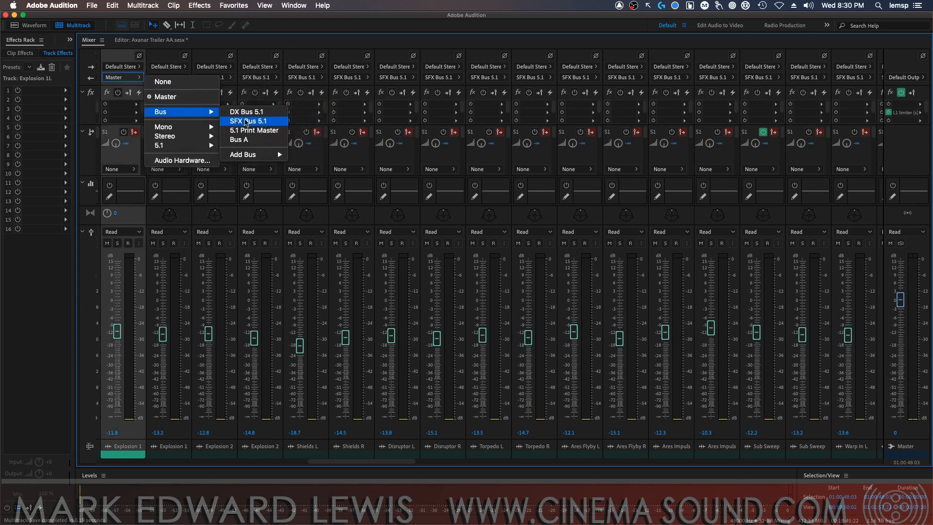
{"action": "left_click", "coordinate": [250, 121]}
Route the outputs of Phaser R and Phaser L to SFX Bus 5.1
{"action": "left_click_drag", "start_coordinate": [358, 456], "coordinate": [261, 462]}
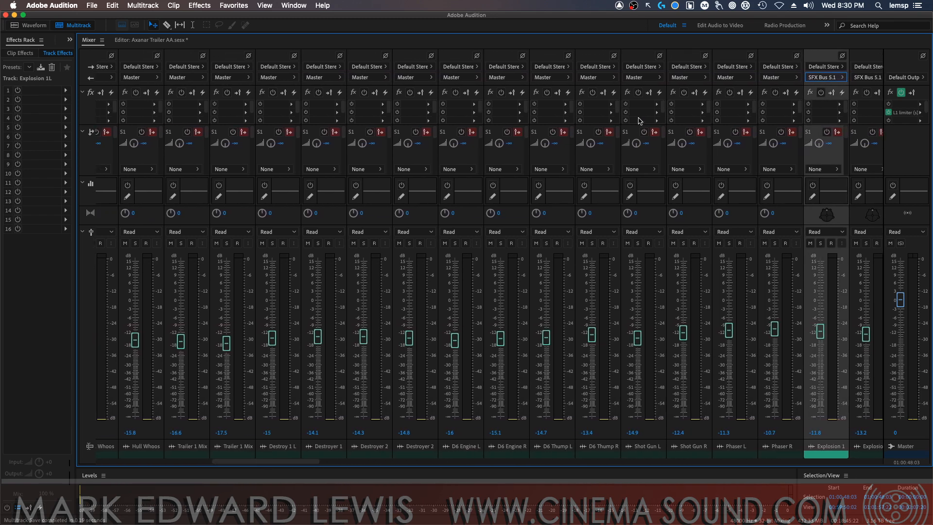
{"action": "left_click", "coordinate": [780, 77]}
{"action": "mouse_move", "coordinate": [818, 112]}
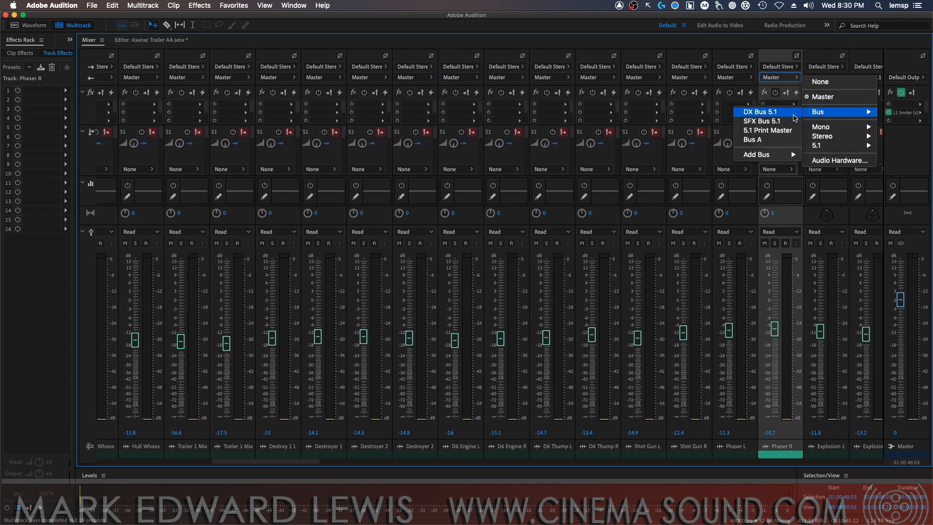
{"action": "left_click", "coordinate": [770, 111]}
{"action": "left_click", "coordinate": [733, 78]}
{"action": "mouse_move", "coordinate": [779, 117]}
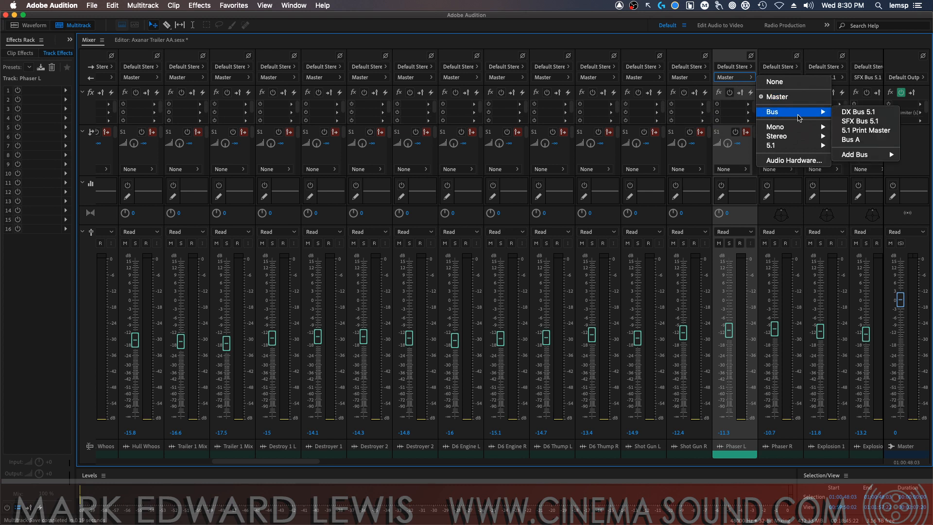
{"action": "left_click", "coordinate": [850, 122]}
Route the outputs of Shot Gun R and Shot Gun L to SFX Bus 5.1
{"action": "left_click", "coordinate": [687, 77]}
{"action": "mouse_move", "coordinate": [742, 112]}
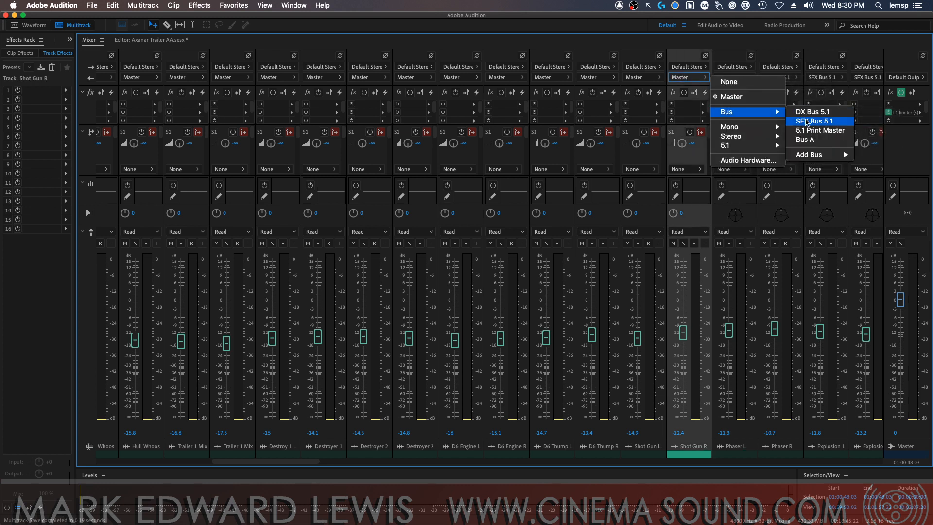
{"action": "left_click", "coordinate": [817, 121]}
{"action": "left_click", "coordinate": [641, 78]}
{"action": "left_click", "coordinate": [779, 122]}
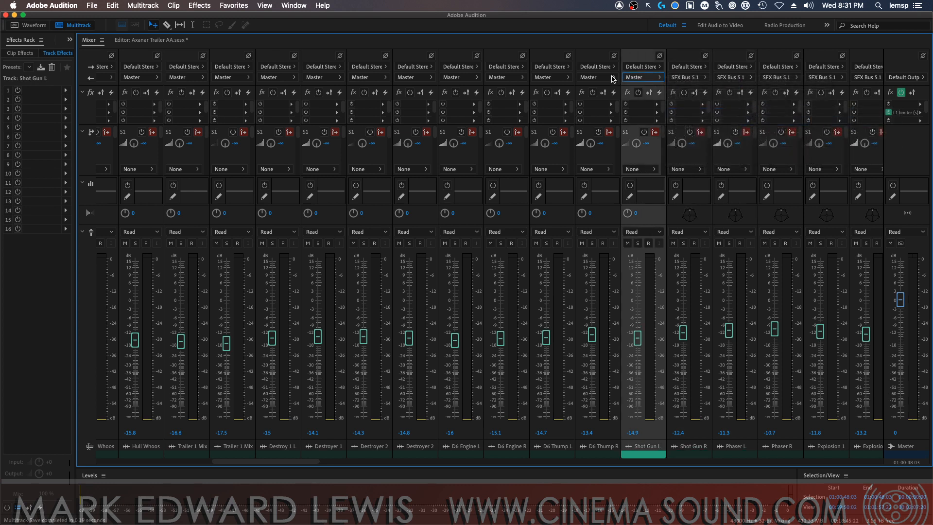
Route the outputs of D6 Thump R and D6 Thump L to SFX Bus 5.1
{"action": "left_click", "coordinate": [597, 78]}
{"action": "left_click", "coordinate": [722, 121]}
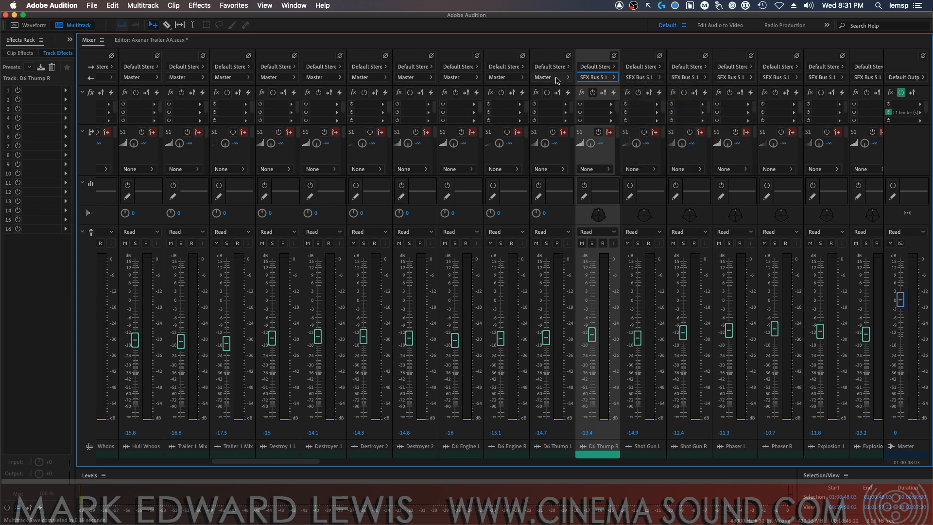
{"action": "left_click", "coordinate": [550, 77]}
{"action": "left_click", "coordinate": [536, 84]}
Route the outputs of D6 Engine R and D6 Engine L to SFX Bus 5.1
{"action": "left_click", "coordinate": [516, 79]}
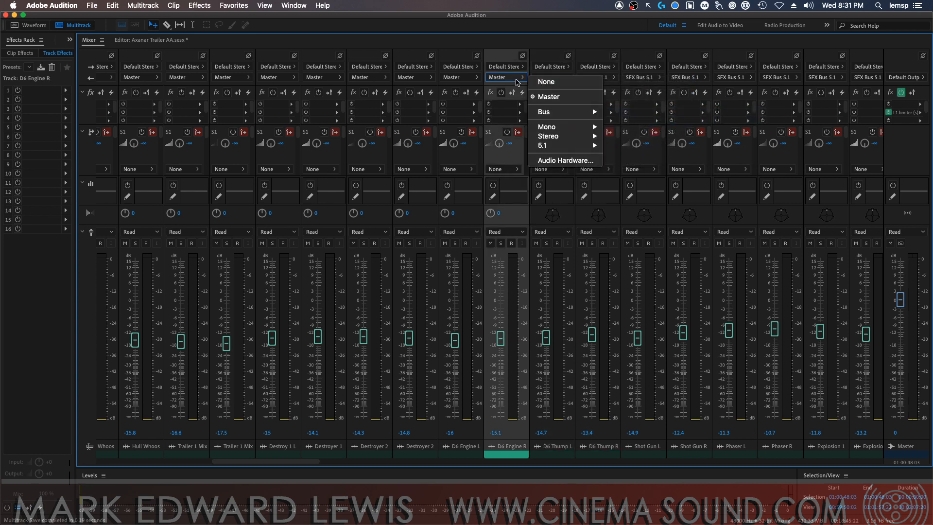
{"action": "mouse_move", "coordinate": [583, 112]}
{"action": "left_click", "coordinate": [627, 121]}
{"action": "left_click", "coordinate": [466, 79]}
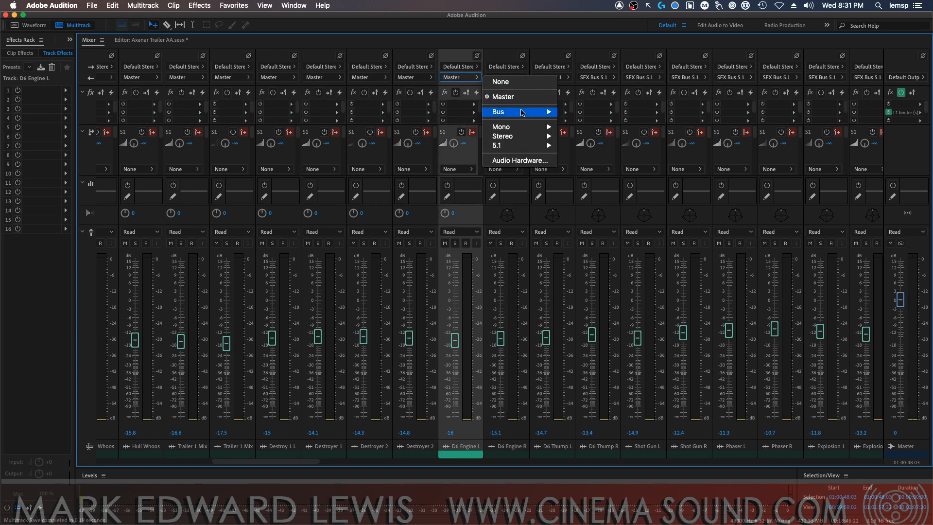
{"action": "mouse_move", "coordinate": [515, 111]}
{"action": "left_click", "coordinate": [588, 120]}
Route the outputs of Destroyer 2R and Destroyer 2L to SFX Bus 5.1
{"action": "left_click", "coordinate": [412, 78]}
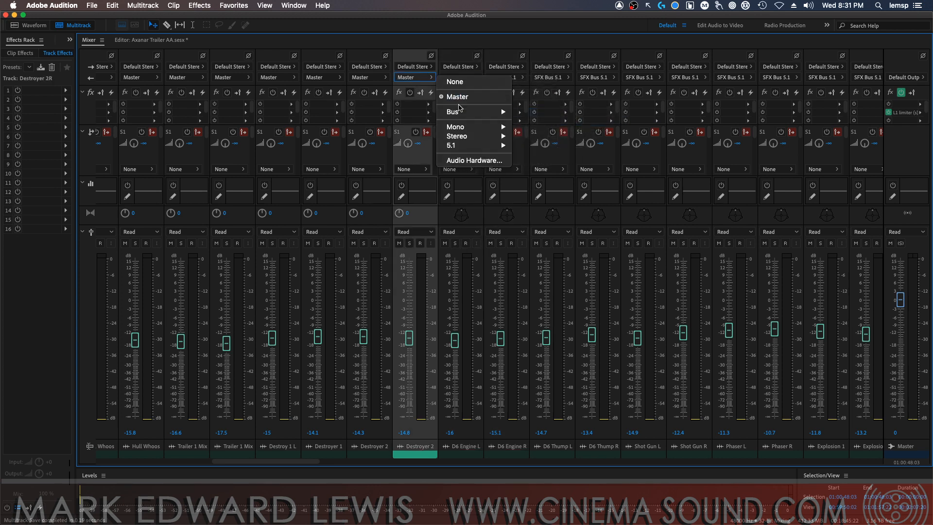
{"action": "mouse_move", "coordinate": [481, 112]}
{"action": "left_click", "coordinate": [539, 121]}
{"action": "left_click", "coordinate": [374, 78]}
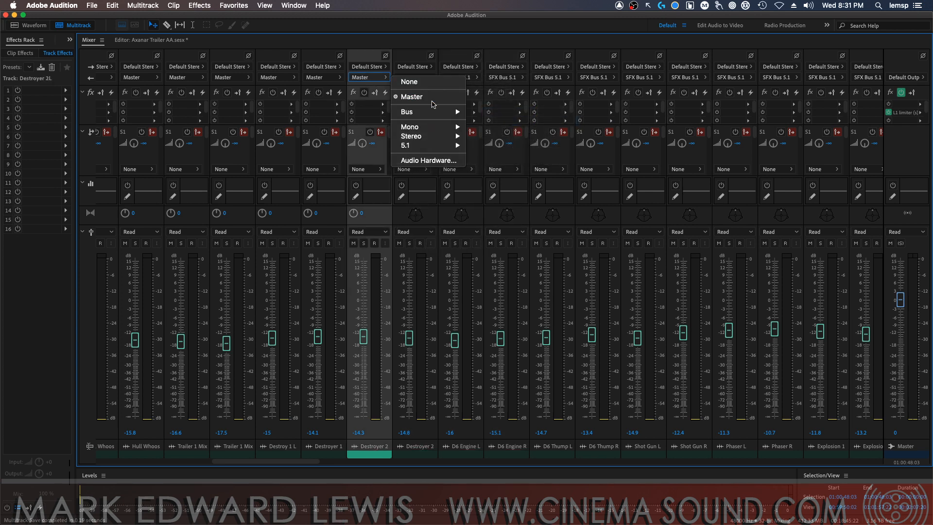
{"action": "mouse_move", "coordinate": [418, 112]}
{"action": "left_click", "coordinate": [496, 121]}
Route the outputs of Destroyer 1R and Destroy 1 L to SFX Bus 5.1
{"action": "left_click", "coordinate": [331, 79]}
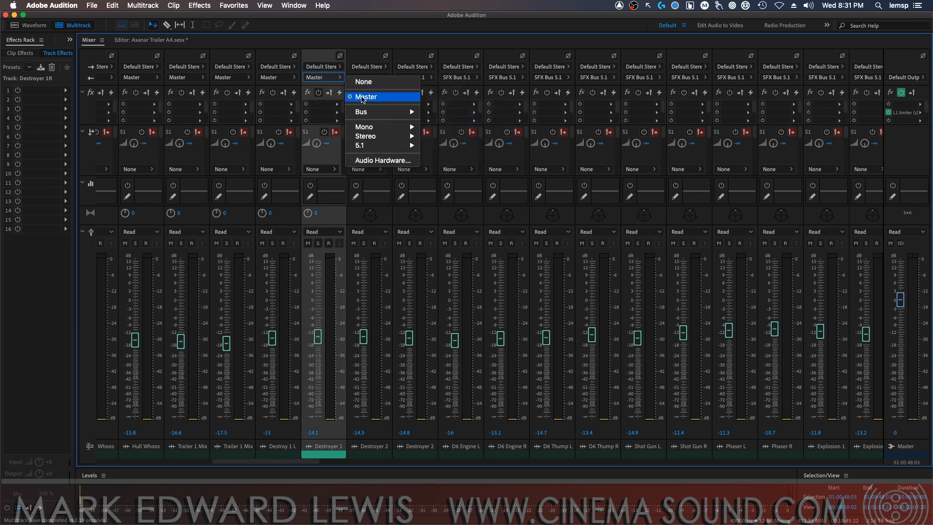
{"action": "mouse_move", "coordinate": [369, 112]}
{"action": "left_click", "coordinate": [456, 119]}
{"action": "left_click", "coordinate": [281, 79]}
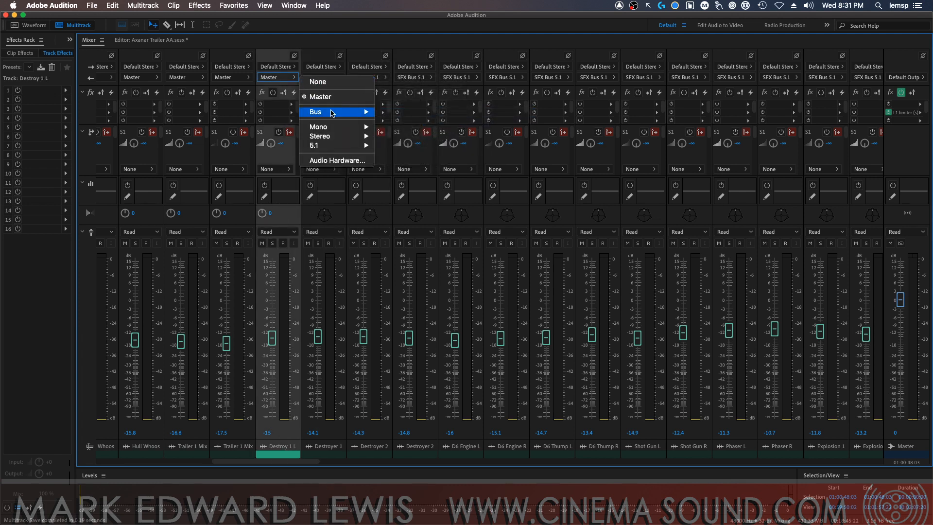
{"action": "mouse_move", "coordinate": [332, 113]}
{"action": "left_click", "coordinate": [408, 122]}
Route the outputs of Trailer 1 Mix22 and Trailer 1 Mix21 to SFX Bus 5.1
{"action": "left_click", "coordinate": [250, 79]}
{"action": "mouse_move", "coordinate": [297, 112]}
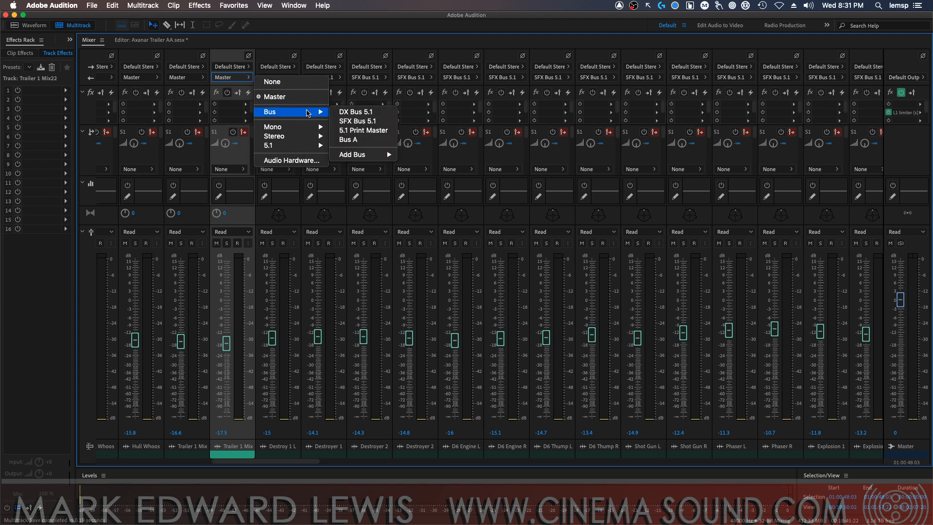
{"action": "left_click", "coordinate": [361, 121]}
{"action": "left_click", "coordinate": [194, 78]}
{"action": "mouse_move", "coordinate": [255, 113]}
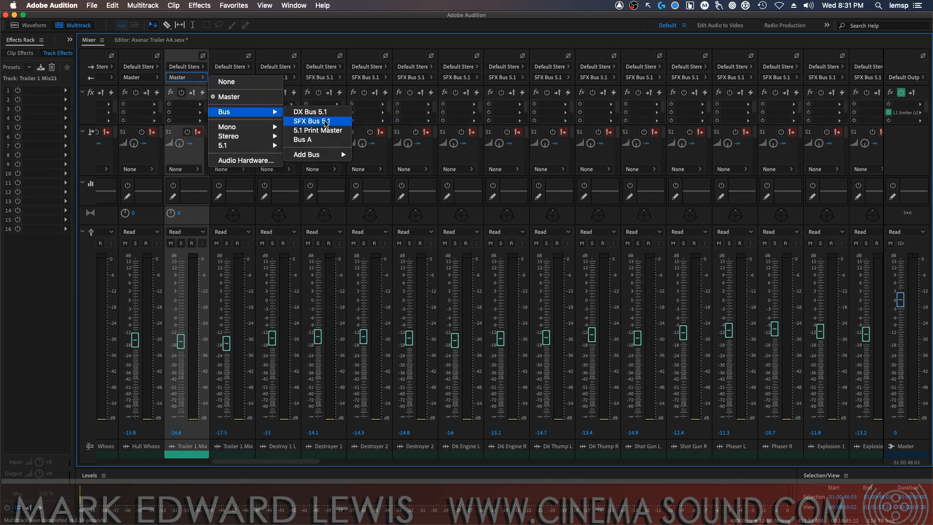
{"action": "left_click", "coordinate": [313, 125]}
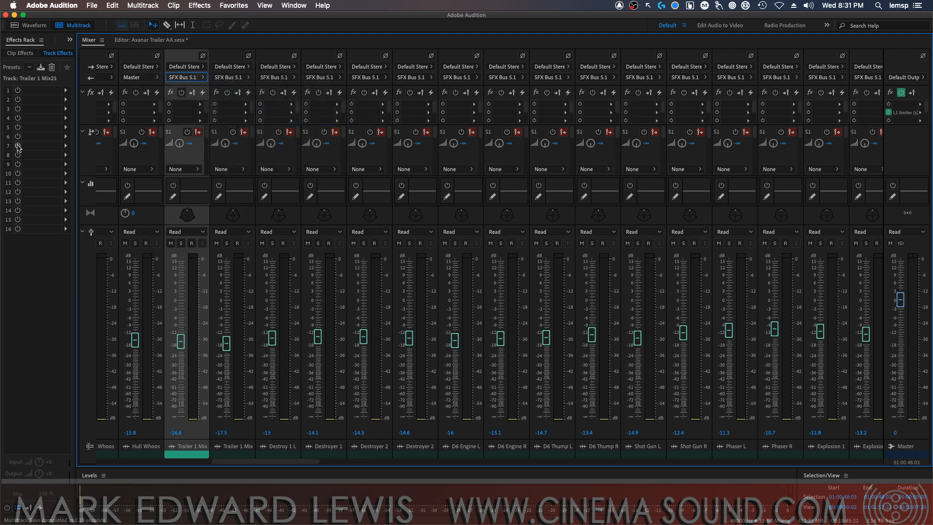
Route the output of Hull Whoosh R to SFX Bus 5.1
{"action": "left_click", "coordinate": [142, 78]}
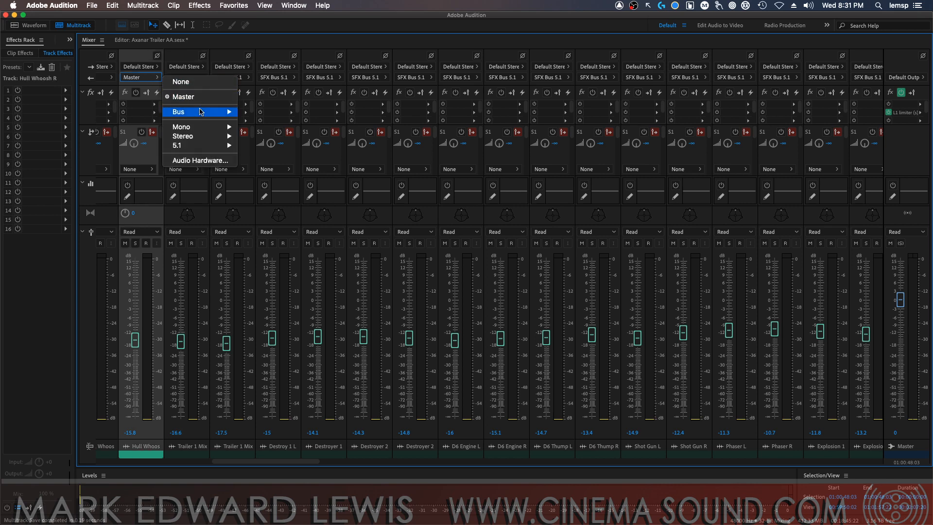
{"action": "mouse_move", "coordinate": [214, 112]}
{"action": "left_click", "coordinate": [289, 113]}
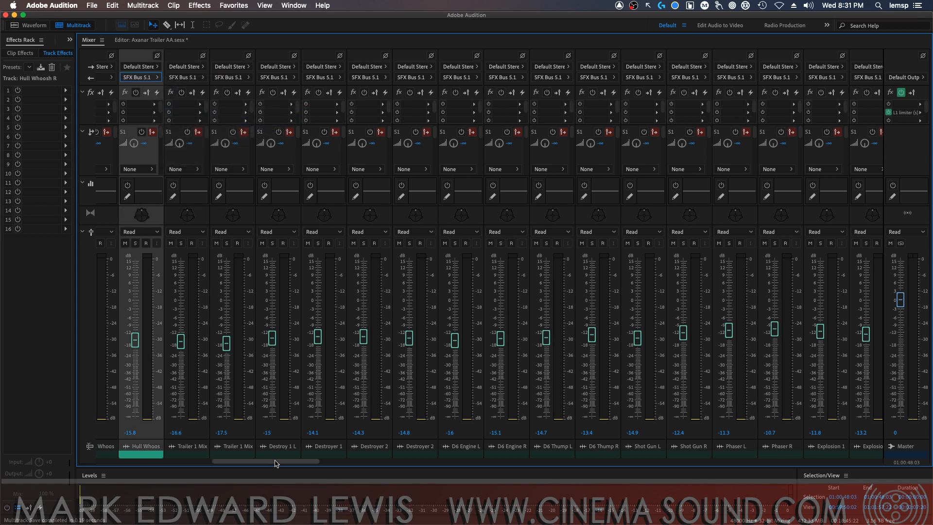
Route the output of Hull Whoosh L to SFX Bus 5.1
{"action": "left_click_drag", "start_coordinate": [277, 462], "coordinate": [204, 461]}
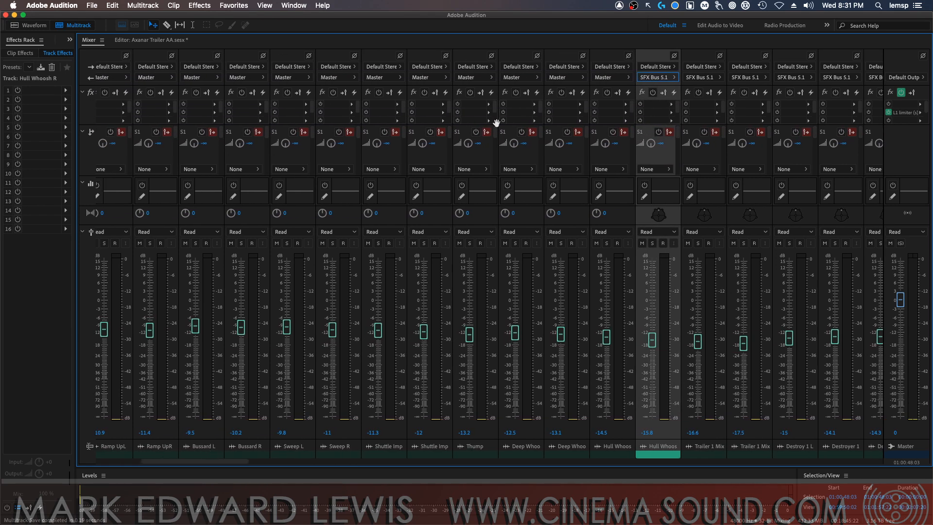
{"action": "left_click", "coordinate": [615, 82]}
{"action": "mouse_move", "coordinate": [646, 112]}
{"action": "left_click", "coordinate": [728, 122]}
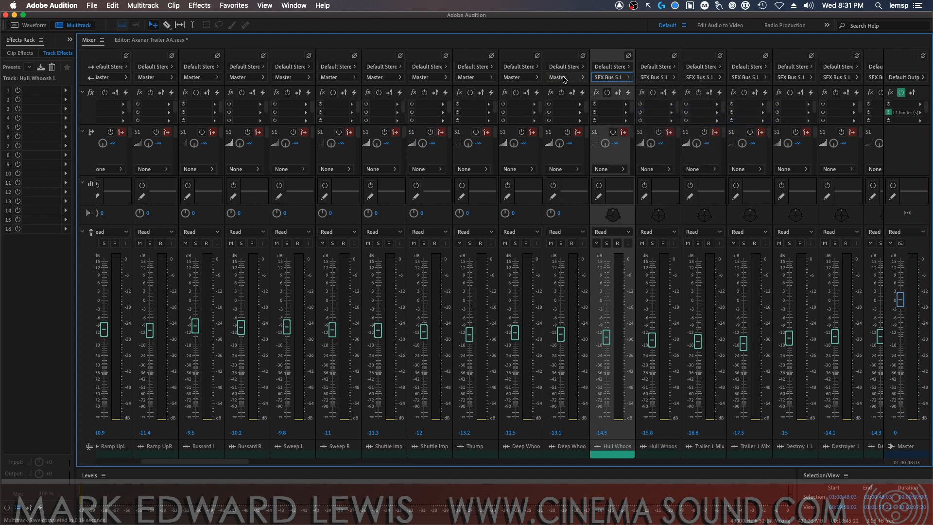
Route the outputs of Deep Whoosh R and Deep Whoosh L to SFX Bus 5.1
{"action": "left_click", "coordinate": [563, 80]}
{"action": "left_click", "coordinate": [698, 124]}
{"action": "left_click", "coordinate": [528, 78]}
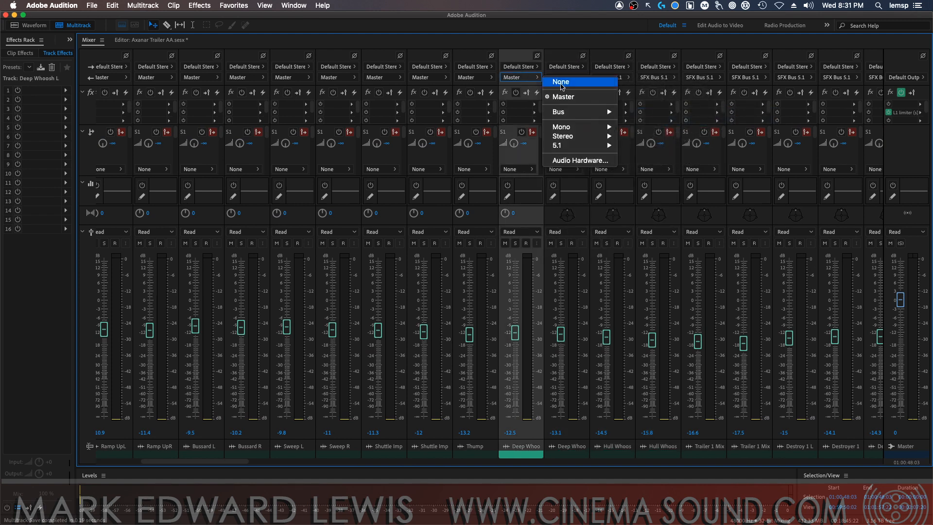
{"action": "mouse_move", "coordinate": [589, 112]}
{"action": "left_click", "coordinate": [643, 124]}
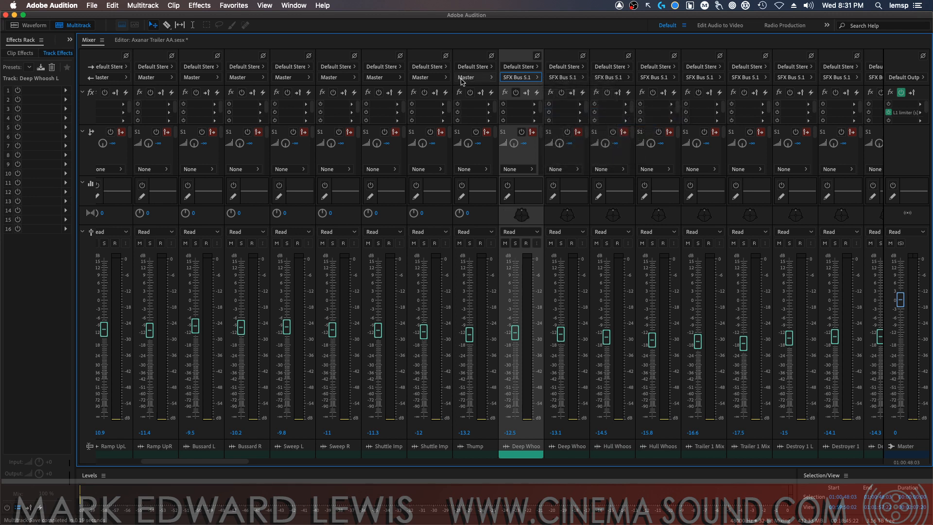
Route the output of Thump to SFX Bus 5.1
{"action": "left_click", "coordinate": [462, 78]}
{"action": "mouse_move", "coordinate": [520, 113]}
{"action": "left_click", "coordinate": [583, 124]}
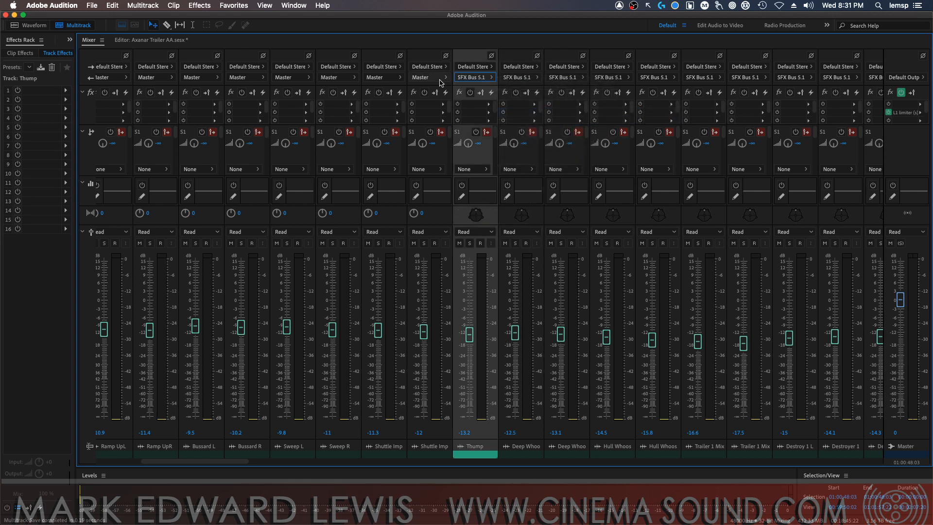
Route the outputs of Shuttle Impuls R and the adjacent left Shuttle Impuls track to SFX Bus 5.1
{"action": "left_click", "coordinate": [439, 78]}
{"action": "mouse_move", "coordinate": [474, 112]}
{"action": "left_click", "coordinate": [542, 122]}
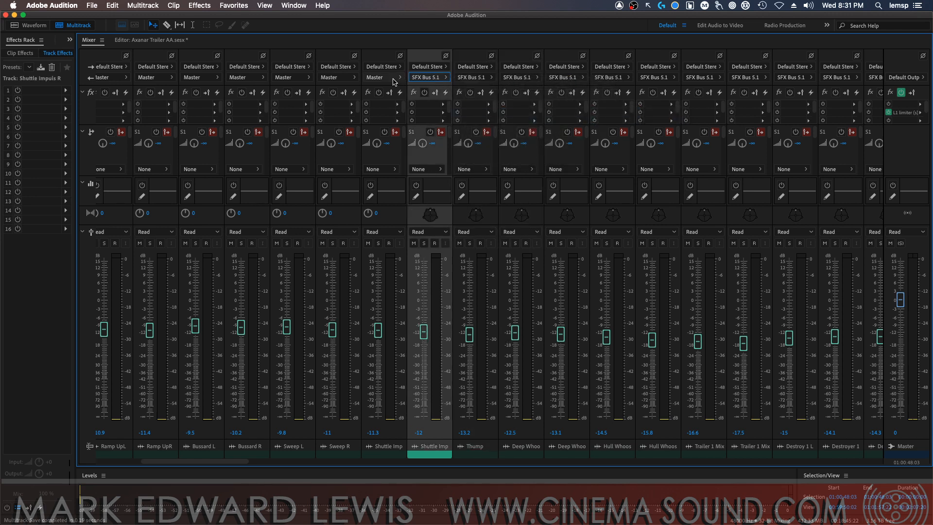
{"action": "left_click", "coordinate": [393, 78]}
{"action": "mouse_move", "coordinate": [428, 112]}
{"action": "left_click", "coordinate": [505, 122]}
Route the outputs of Sweep R and Sweep L to SFX Bus 5.1
{"action": "left_click", "coordinate": [356, 77]}
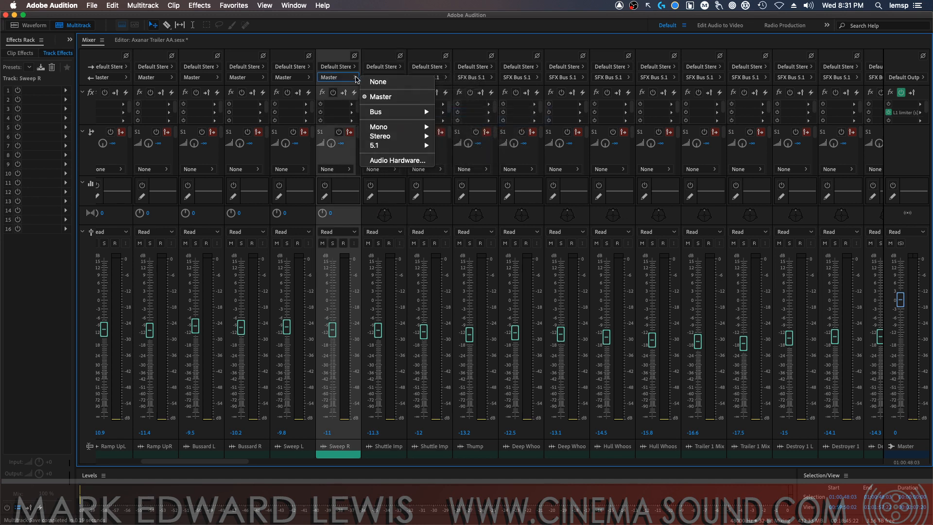
{"action": "mouse_move", "coordinate": [379, 112]}
{"action": "left_click", "coordinate": [469, 122]}
{"action": "left_click", "coordinate": [308, 78]}
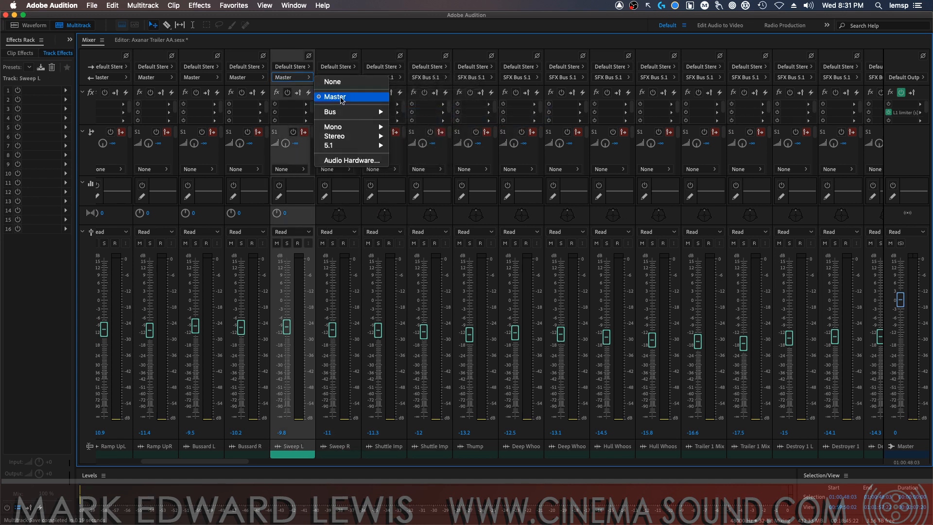
{"action": "left_click", "coordinate": [423, 122]}
Route the outputs of Bussard R and Bussard L to SFX Bus 5.1
{"action": "left_click", "coordinate": [262, 78]}
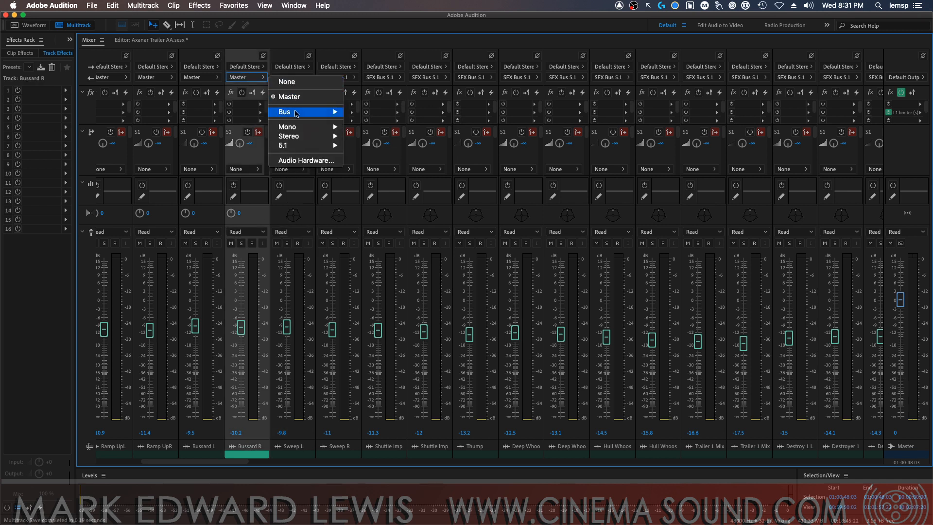
{"action": "mouse_move", "coordinate": [298, 114]}
{"action": "left_click", "coordinate": [357, 121]}
{"action": "left_click", "coordinate": [200, 78]}
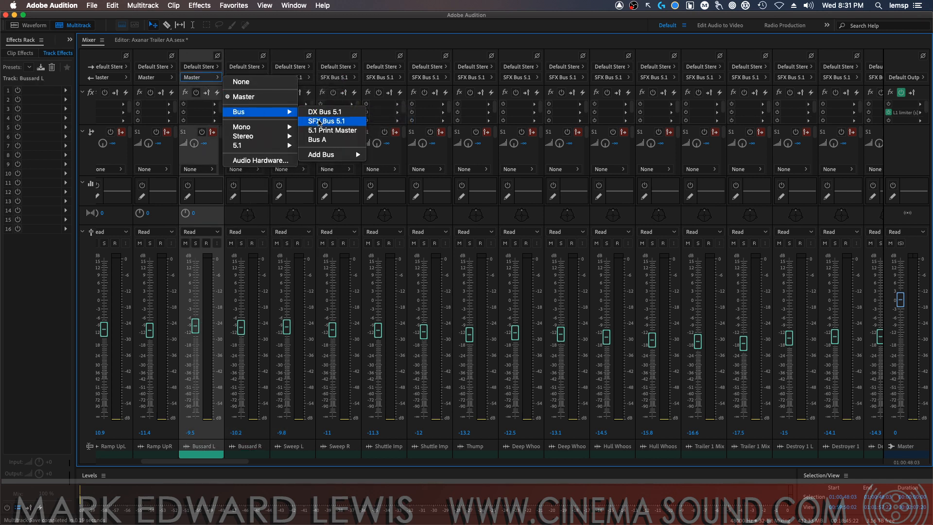
{"action": "left_click", "coordinate": [319, 121]}
Route the outputs of Ramp UpR and Ramp UpL to SFX Bus 5.1
{"action": "left_click", "coordinate": [154, 77]}
{"action": "mouse_move", "coordinate": [233, 112]}
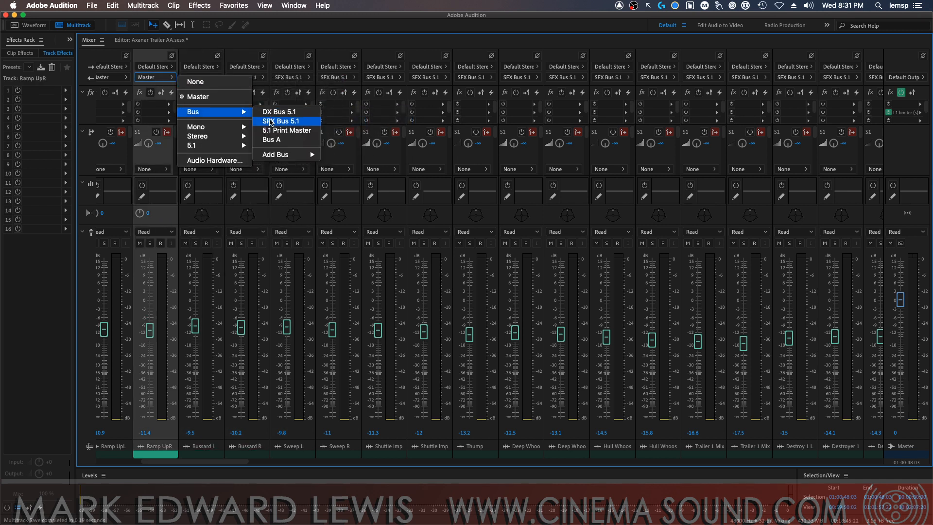
{"action": "left_click", "coordinate": [271, 121]}
{"action": "left_click", "coordinate": [110, 78]}
{"action": "mouse_move", "coordinate": [194, 112]}
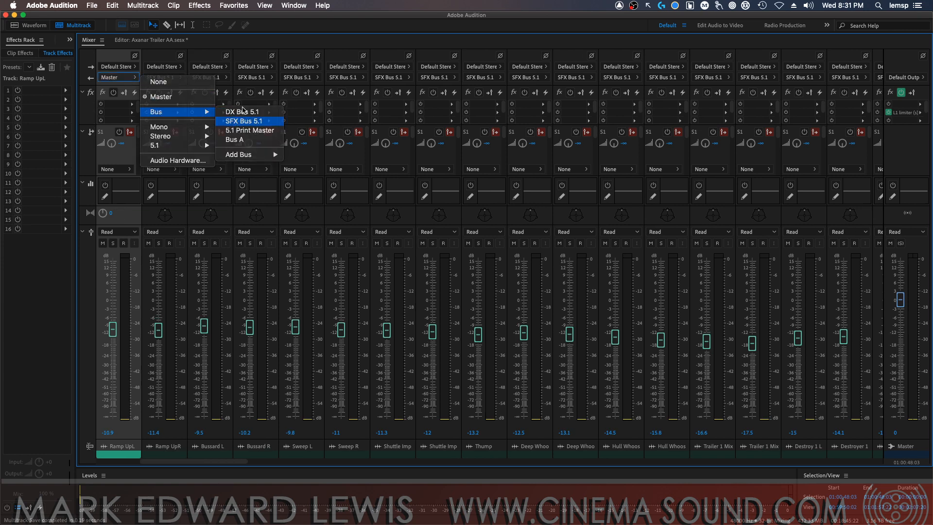
{"action": "left_click", "coordinate": [243, 121]}
Route the output of the Shuttle track to SFX Bus 5.1 and save the session
{"action": "left_click_drag", "start_coordinate": [159, 460], "coordinate": [113, 461]}
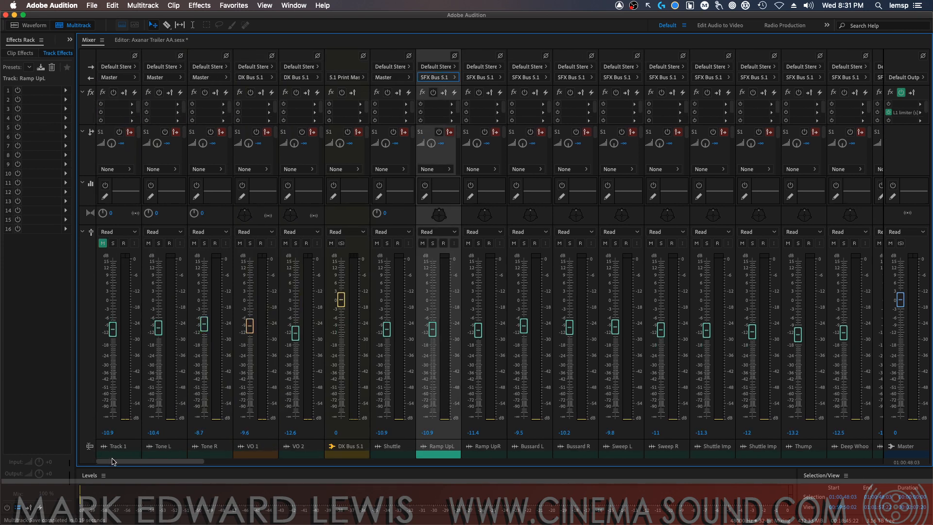
{"action": "left_click", "coordinate": [402, 79]}
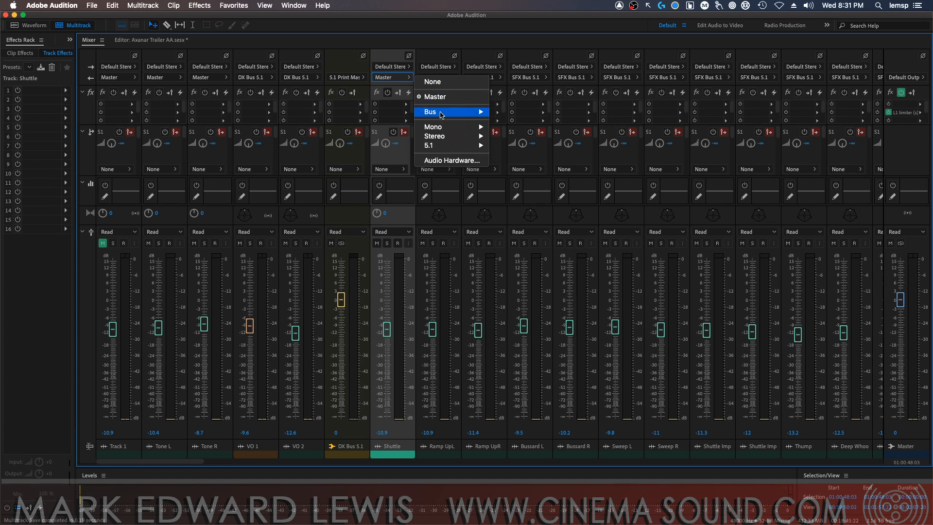
{"action": "left_click", "coordinate": [364, 82]}
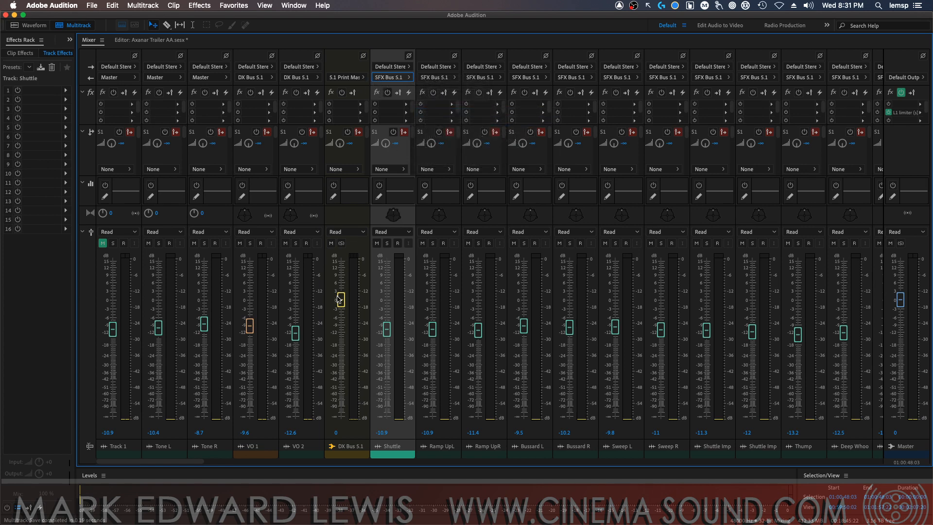
{"action": "key", "text": "super+s"}
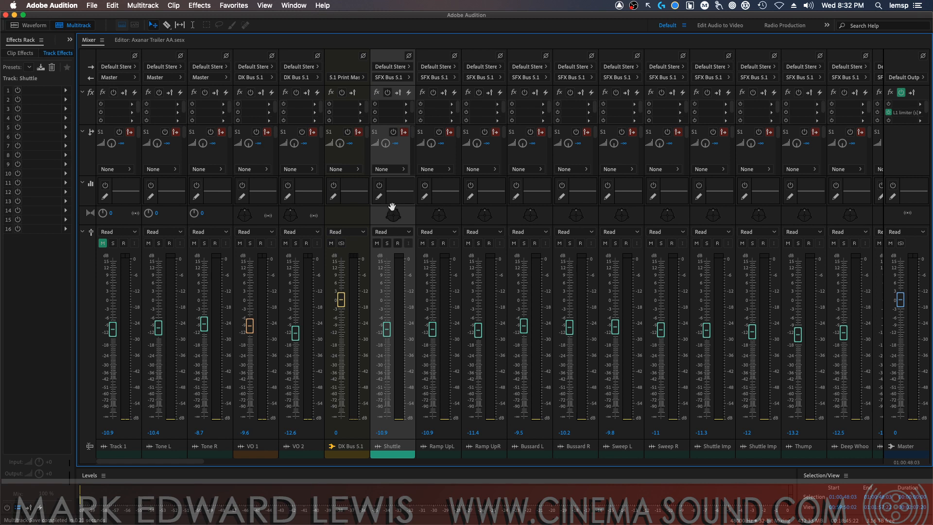
Inspect the Shuttle track's surround position in its Track Panner and close the panner
{"action": "left_click_drag", "start_coordinate": [375, 204], "coordinate": [880, 227]}
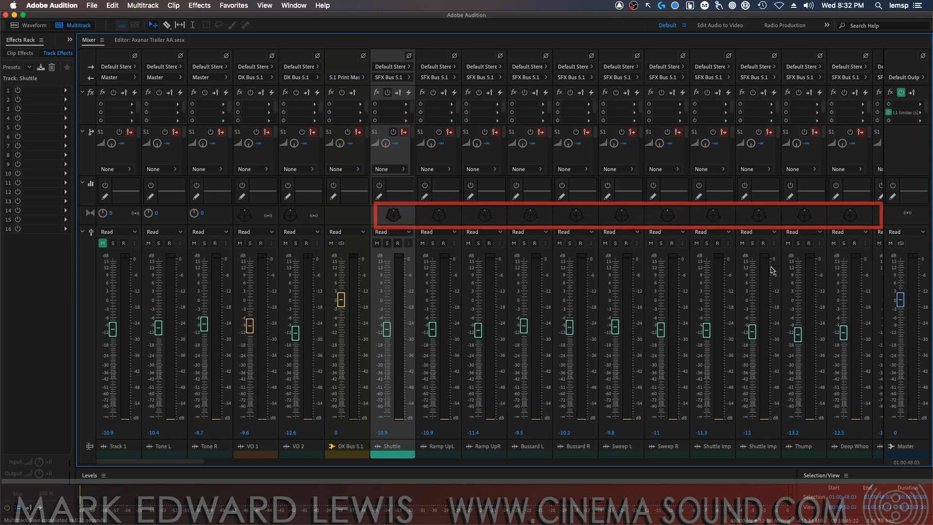
{"action": "double_click", "coordinate": [395, 220]}
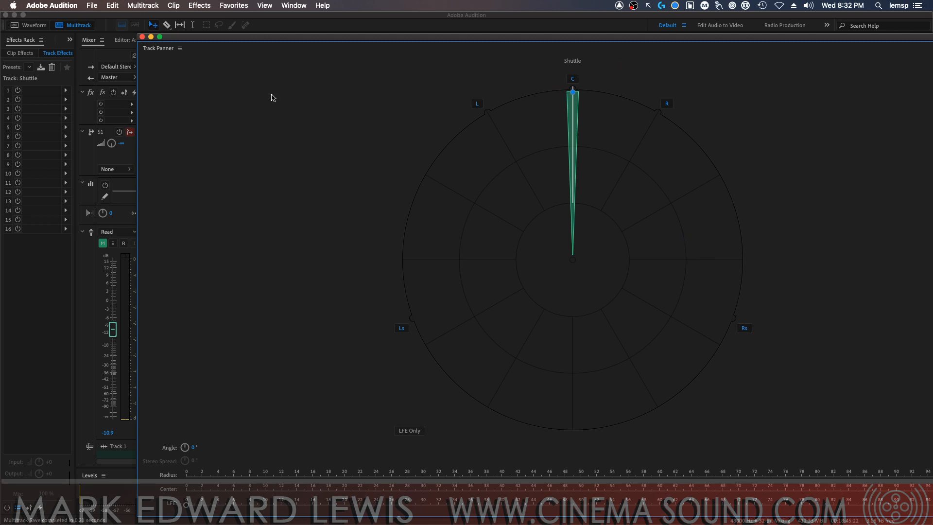
{"action": "left_click", "coordinate": [142, 37]}
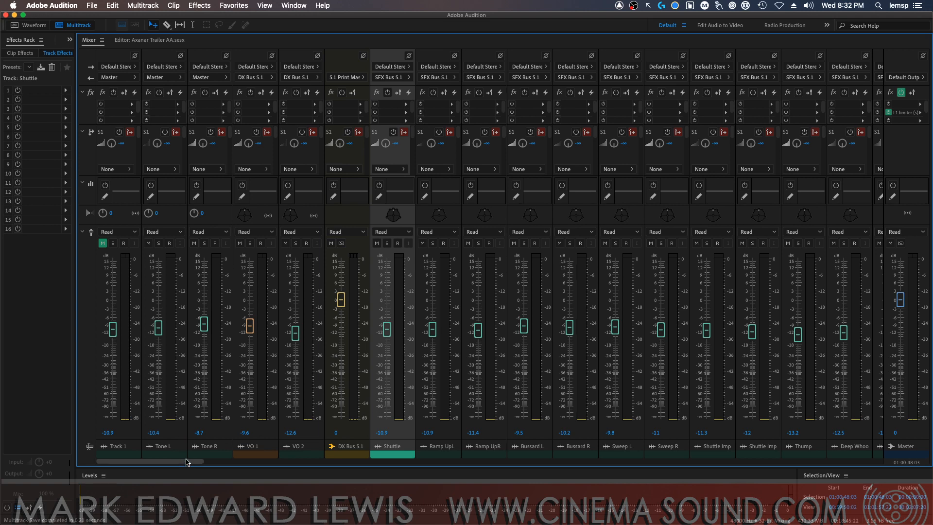
Locate SFX Bus 5.1 and the Metronome tracks beside it in the mixer
{"action": "left_click_drag", "start_coordinate": [187, 462], "coordinate": [874, 462]}
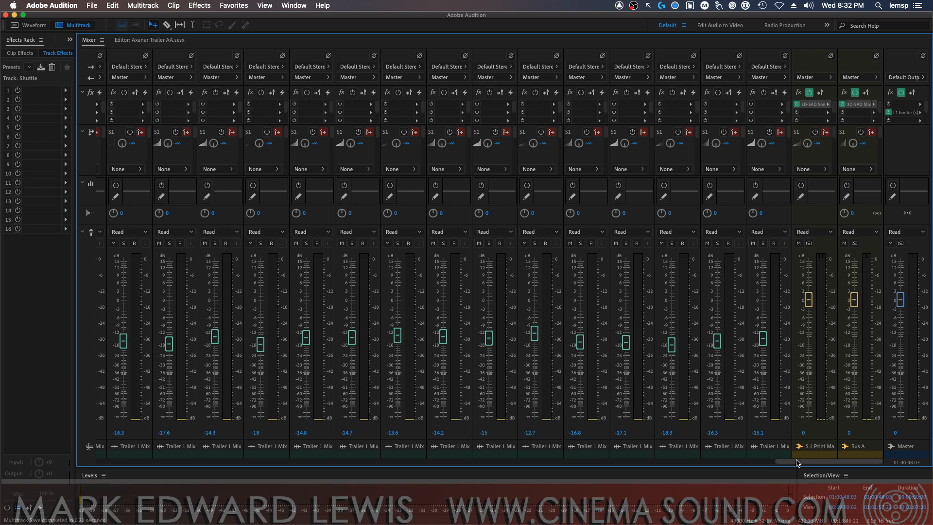
{"action": "left_click_drag", "start_coordinate": [798, 463], "coordinate": [523, 459]}
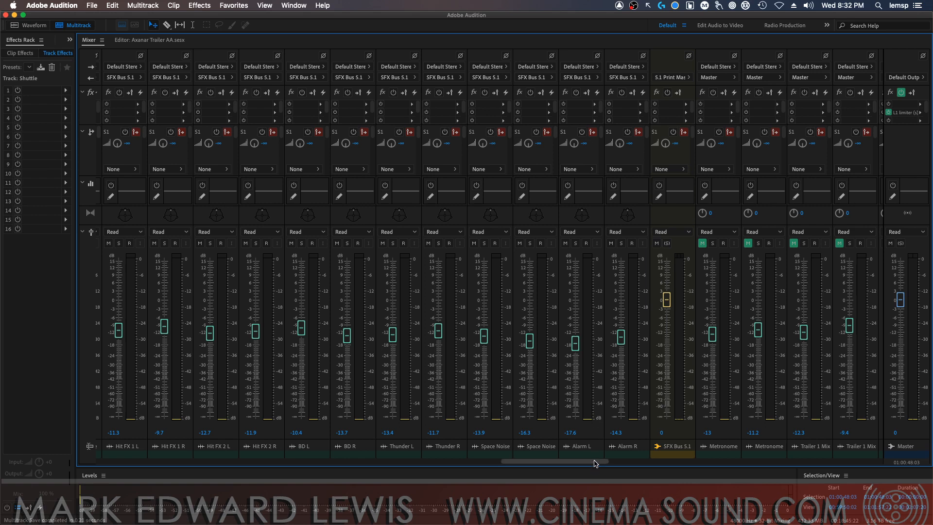
Add a 5.1 bus after the last Trailer 1 Mix track and name it MX Bus 5.1
{"action": "left_click_drag", "start_coordinate": [593, 454], "coordinate": [772, 454]}
{"action": "left_click", "coordinate": [772, 455]}
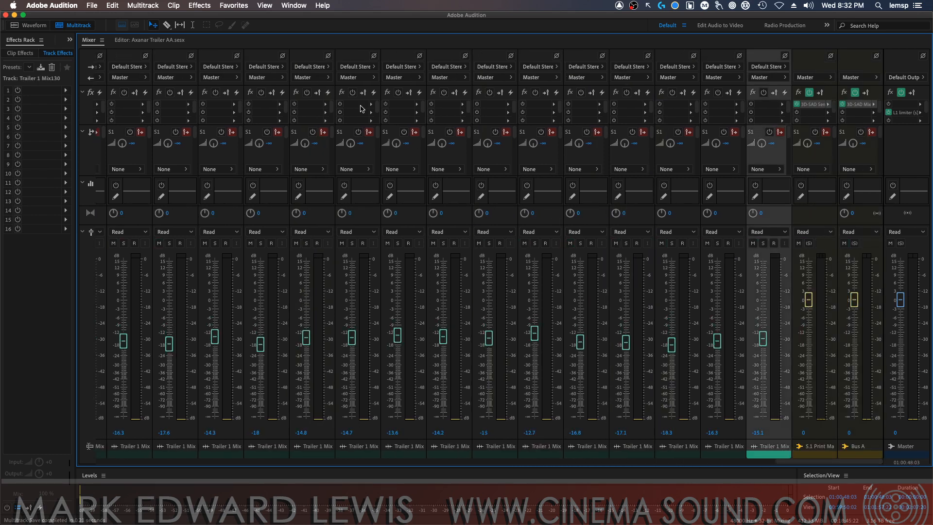
{"action": "left_click", "coordinate": [158, 5]}
{"action": "mouse_move", "coordinate": [190, 18]}
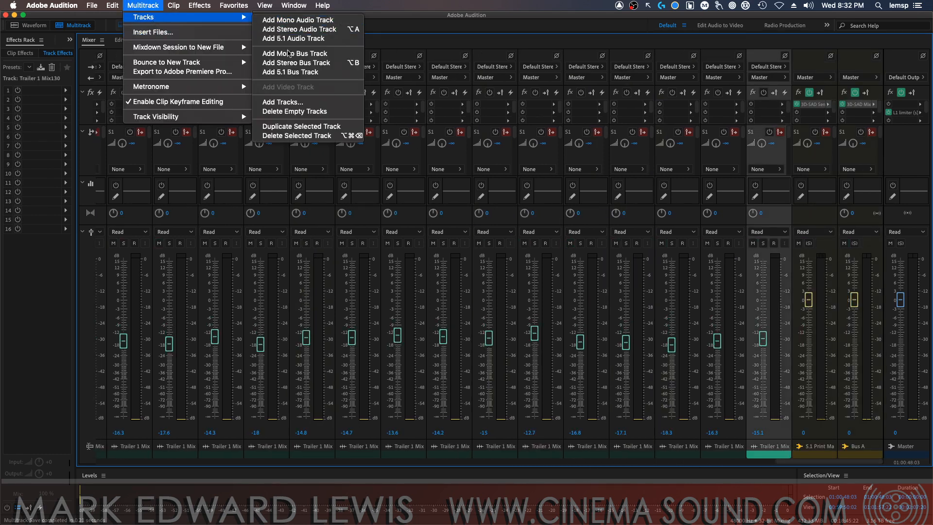
{"action": "left_click", "coordinate": [312, 73]}
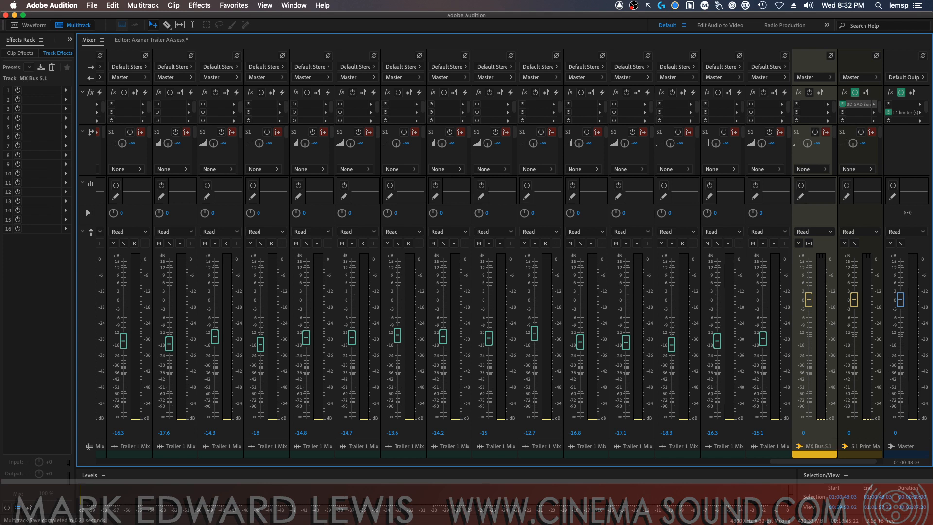
Route the output of MX Bus 5.1 to the 5.1 Print Master
{"action": "left_click", "coordinate": [811, 78]}
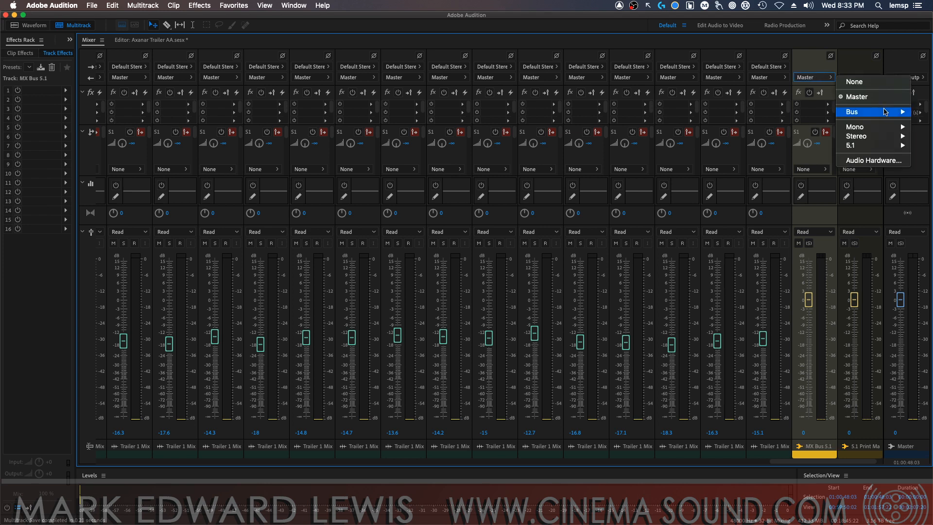
{"action": "mouse_move", "coordinate": [883, 112]}
{"action": "left_click", "coordinate": [820, 132]}
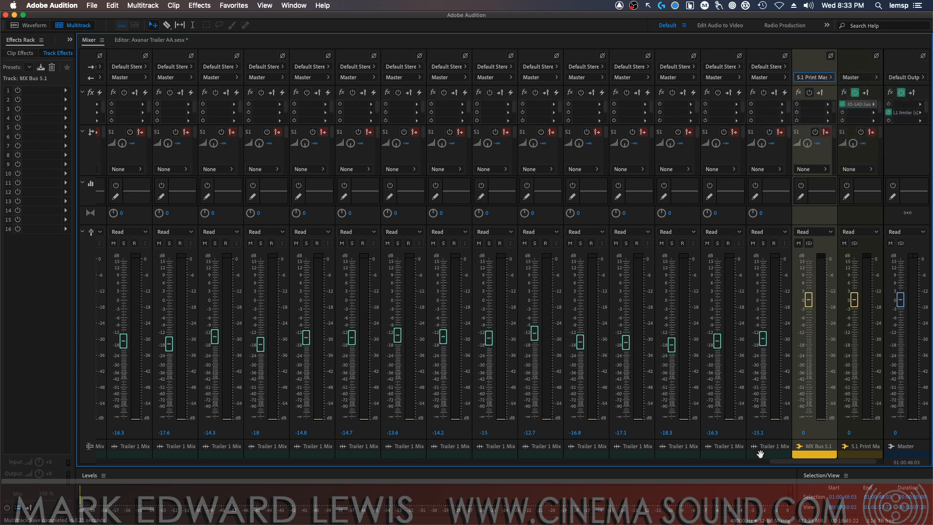
Route the output of the Trailer 1 Mix130 track to MX Bus 5.1 and save the session
{"action": "scroll", "coordinate": [781, 462], "scroll_direction": "left", "scroll_amount": 3}
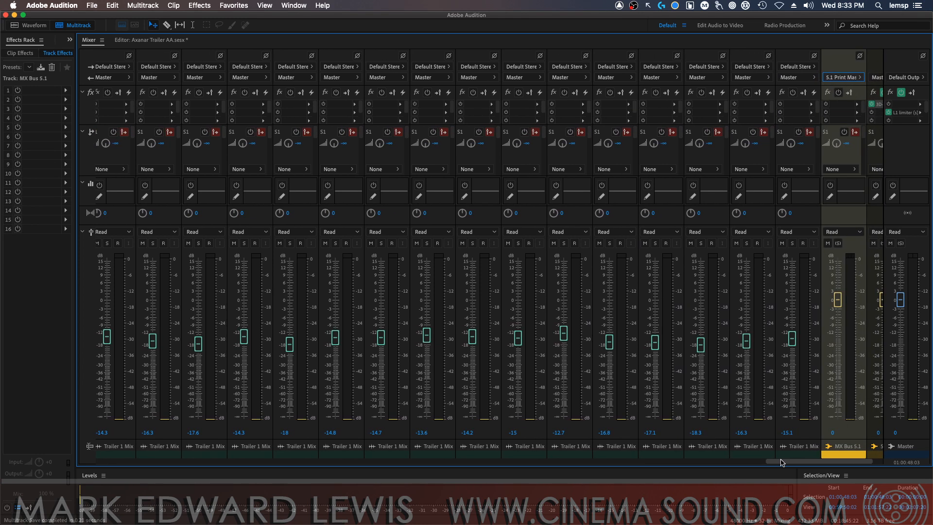
{"action": "scroll", "coordinate": [782, 462], "scroll_direction": "left", "scroll_amount": 2}
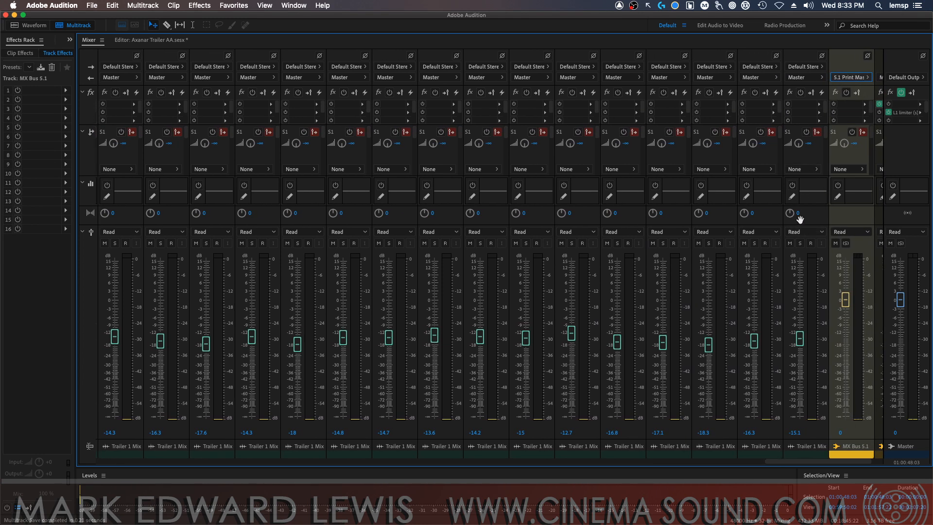
{"action": "left_click", "coordinate": [807, 78]}
{"action": "mouse_move", "coordinate": [847, 113]}
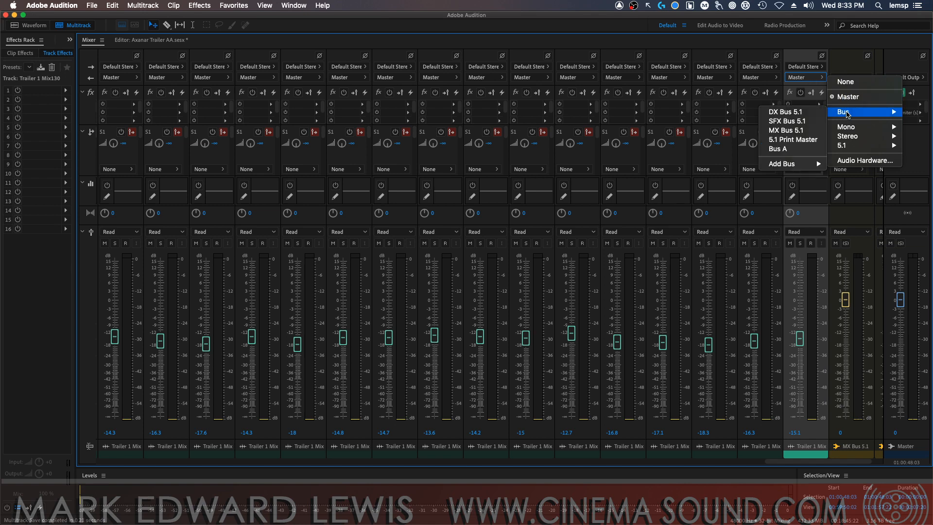
{"action": "left_click", "coordinate": [807, 131]}
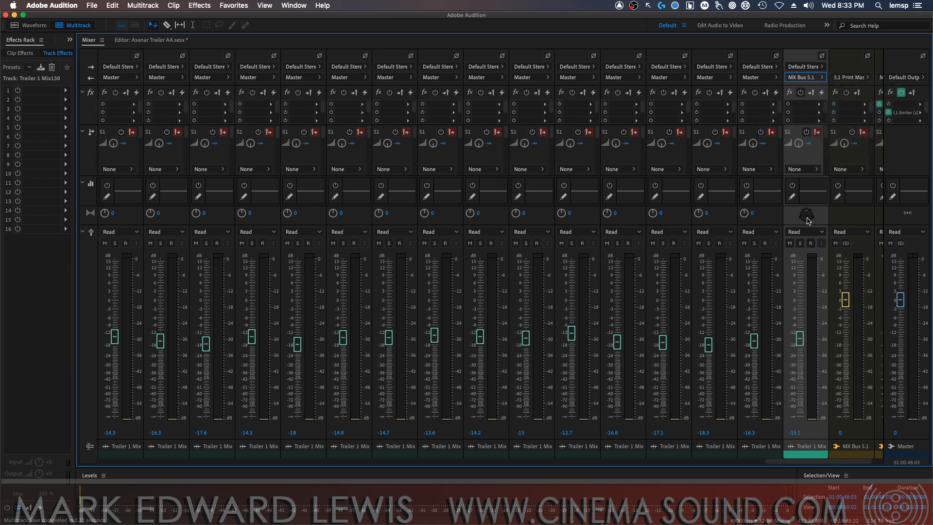
{"action": "key", "text": "super+s"}
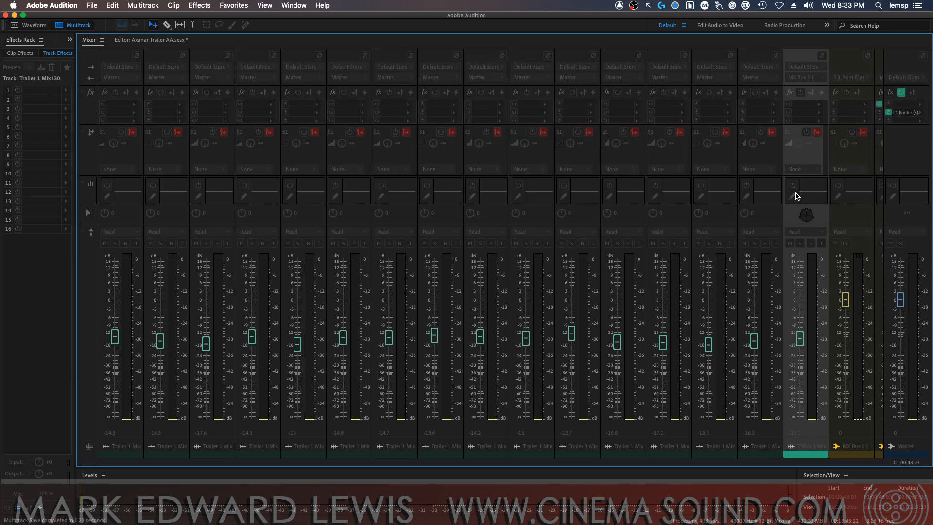
Play the session from 01:01:02:10 and check the track, bus and Master levels in the mixer before stopping playback
{"action": "left_click_drag", "start_coordinate": [817, 463], "coordinate": [211, 423]}
{"action": "left_click", "coordinate": [160, 41]}
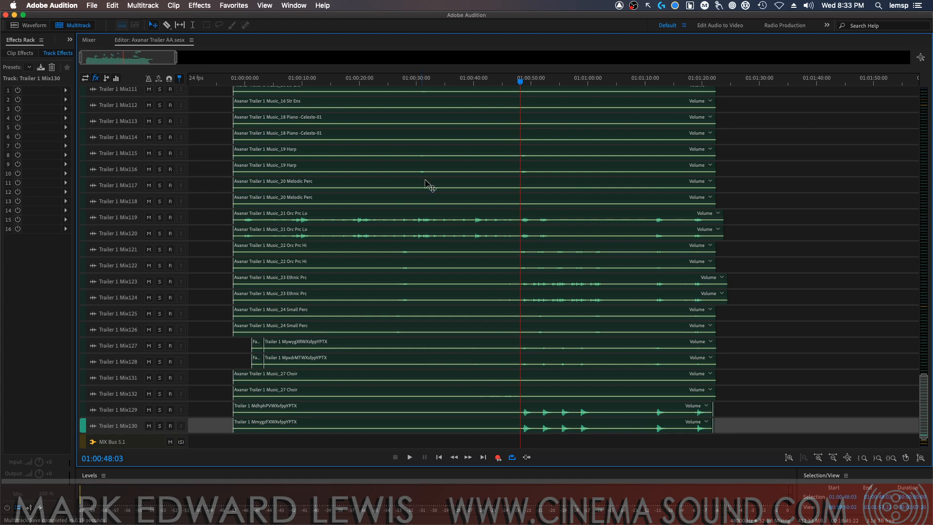
{"action": "left_click_drag", "start_coordinate": [924, 417], "coordinate": [862, 118]}
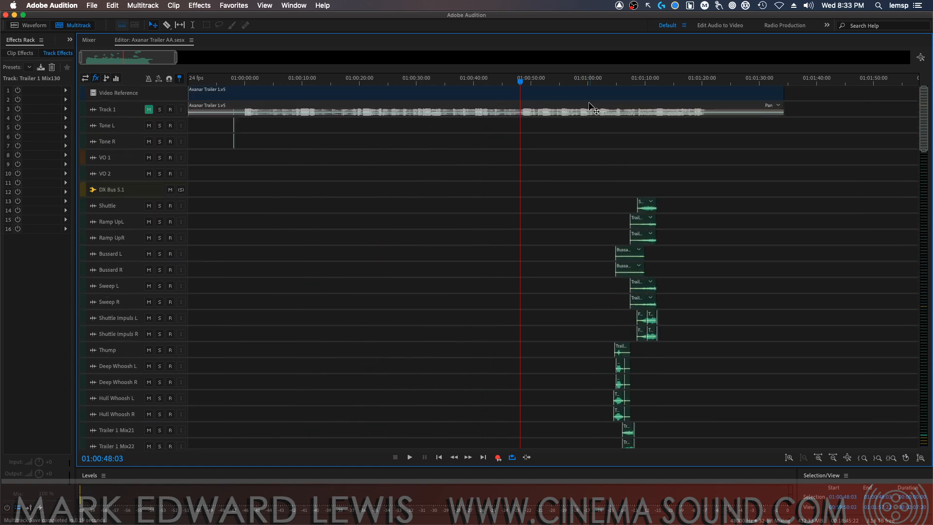
{"action": "key", "text": "space"}
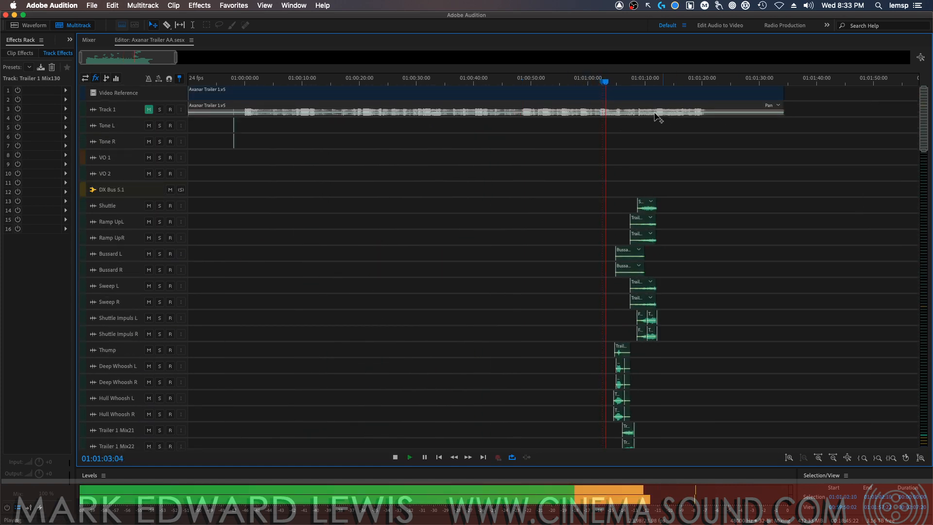
{"action": "left_click", "coordinate": [89, 40]}
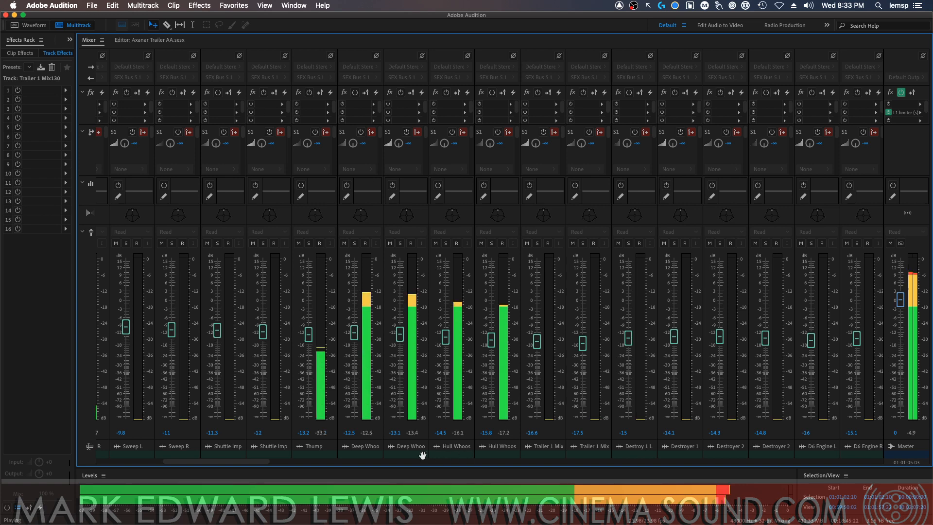
{"action": "left_click_drag", "start_coordinate": [258, 461], "coordinate": [843, 413]}
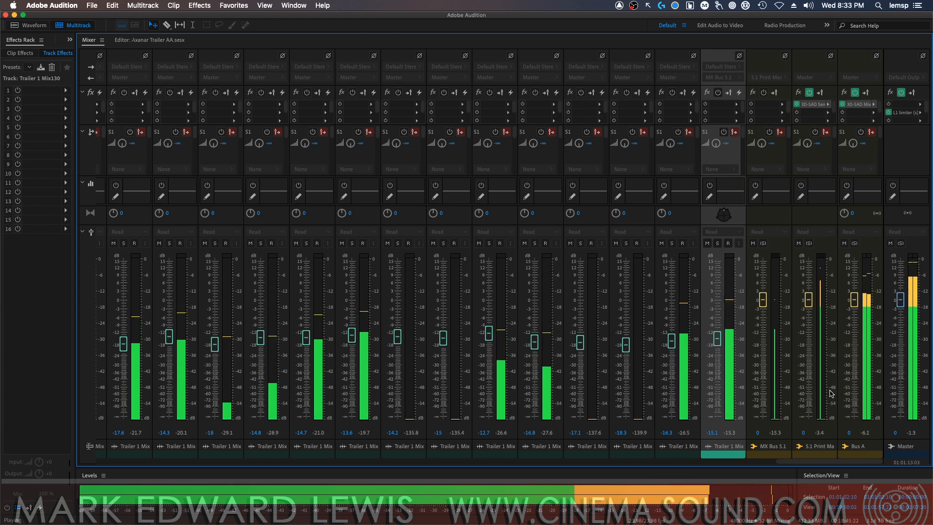
{"action": "key", "text": "space"}
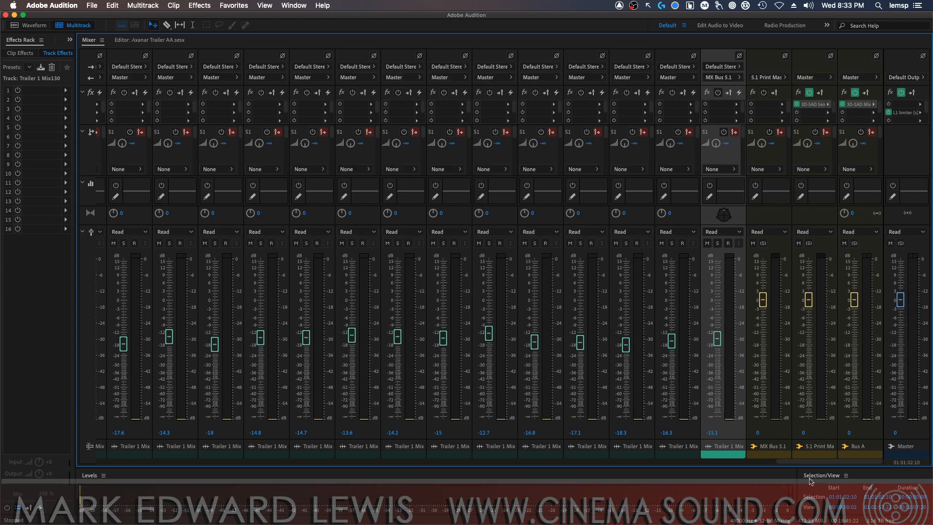
{"action": "left_click_drag", "start_coordinate": [816, 462], "coordinate": [878, 466]}
{"action": "key", "text": "space"}
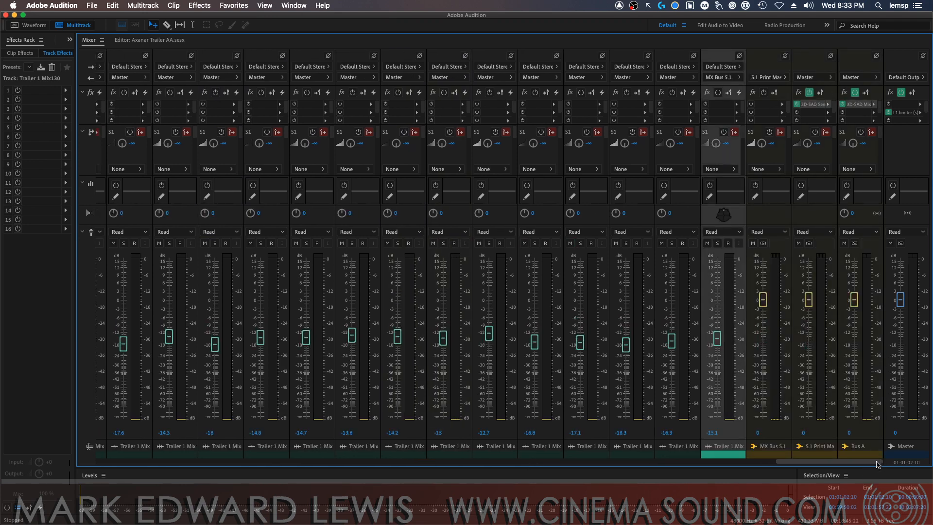
{"action": "left_click_drag", "start_coordinate": [875, 462], "coordinate": [520, 330]}
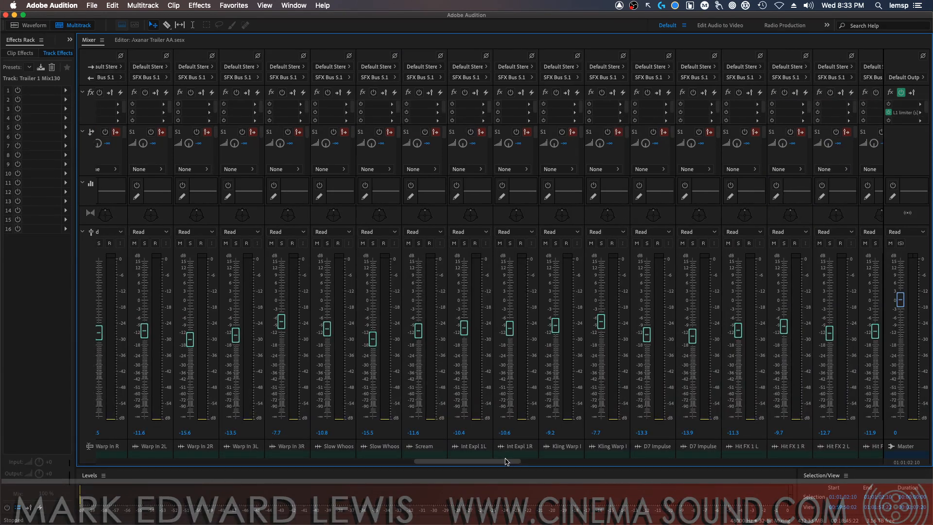
{"action": "left_click_drag", "start_coordinate": [516, 466], "coordinate": [877, 467]}
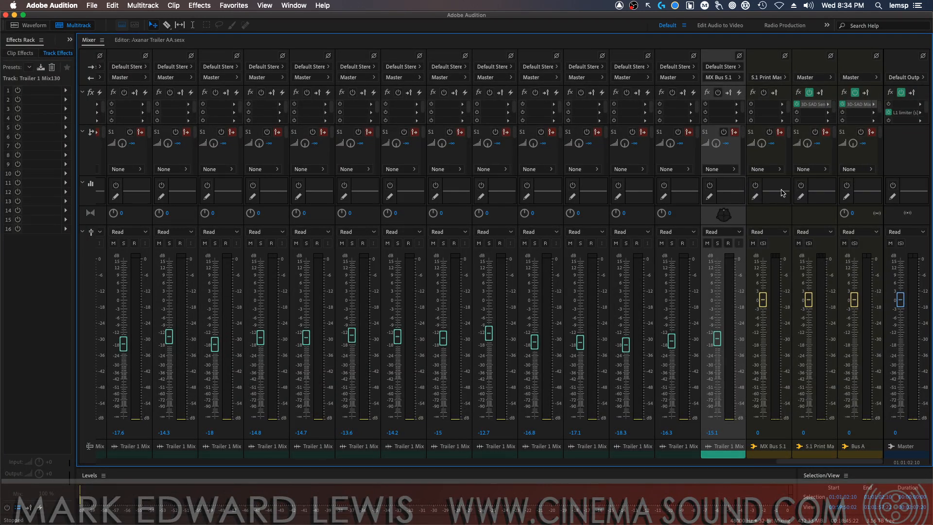
Open the 3D-SAD Send effect on the 5.1 Print Master and route that bus's output to Bus A
{"action": "double_click", "coordinate": [814, 105]}
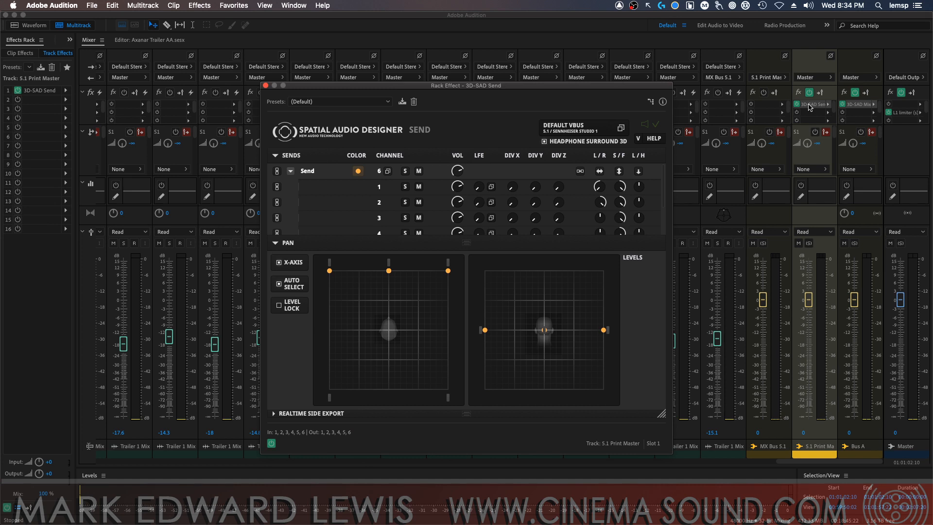
{"action": "left_click", "coordinate": [865, 449]}
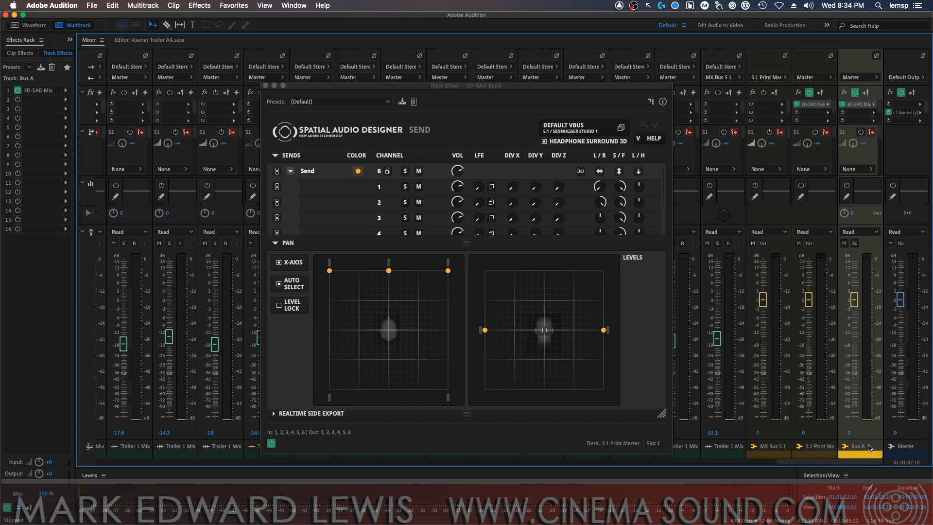
{"action": "double_click", "coordinate": [860, 448]}
{"action": "left_click", "coordinate": [818, 80]}
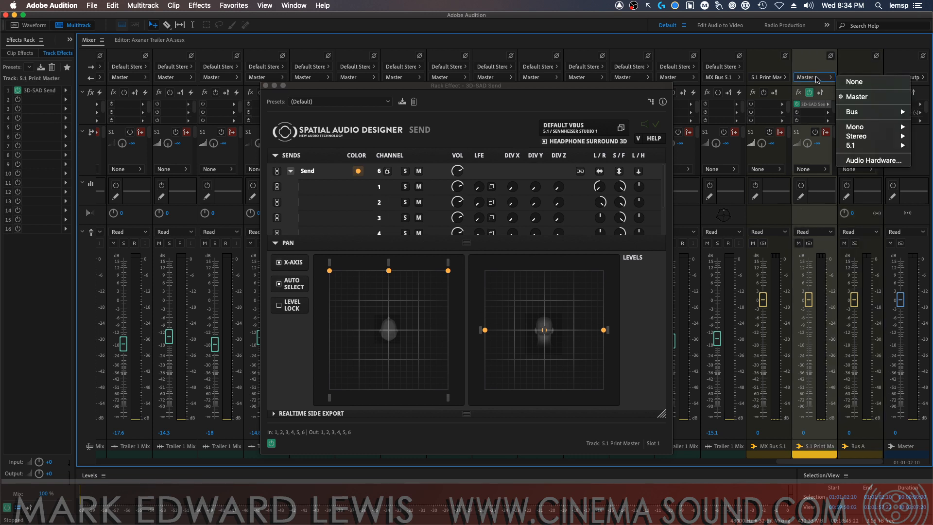
{"action": "mouse_move", "coordinate": [839, 115]}
{"action": "left_click", "coordinate": [796, 140]}
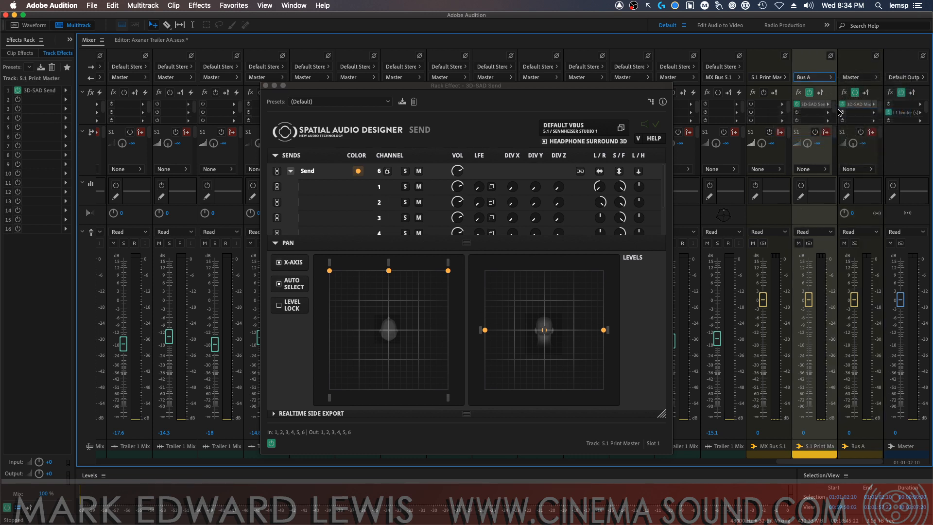
Rename Bus A as Ambisonic Out
{"action": "left_click", "coordinate": [865, 447]}
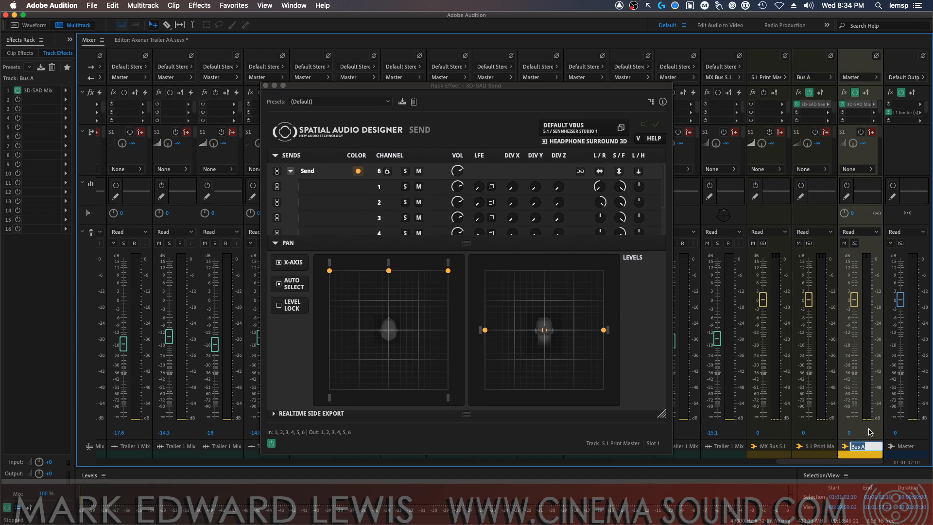
{"action": "type", "text": "5"}
{"action": "key", "text": "Return"}
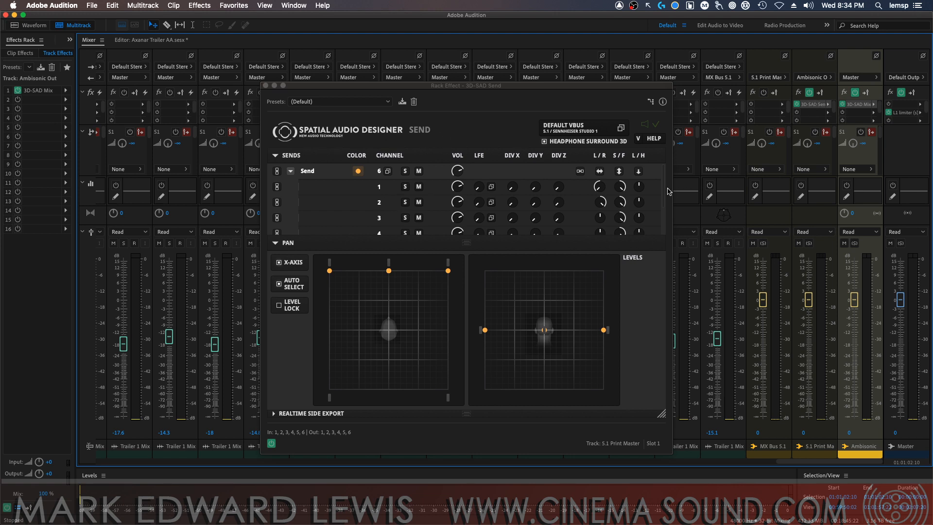
{"action": "left_click_drag", "start_coordinate": [663, 192], "coordinate": [664, 171]}
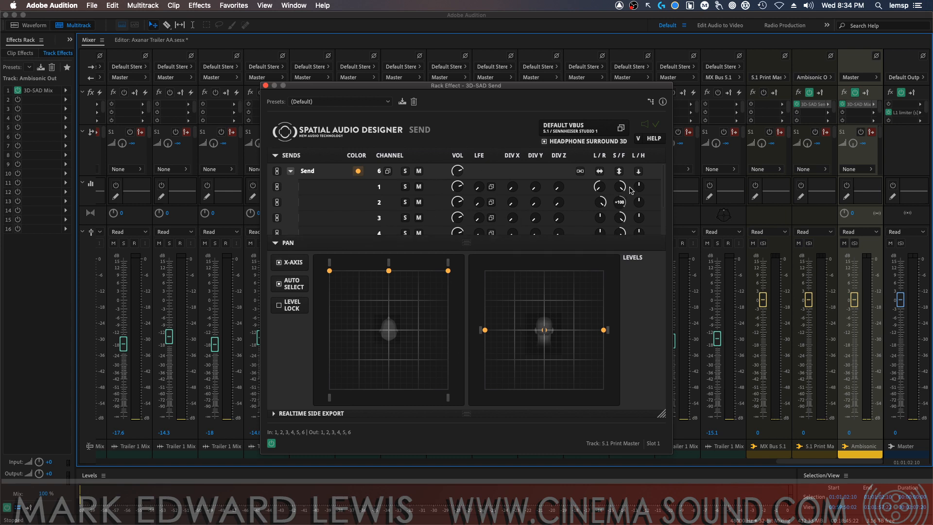
Open the 3D-SAD Mix effect on the Ambisonic Out bus and offset its window from the 3D-SAD Send window
{"action": "left_click", "coordinate": [862, 108]}
{"action": "double_click", "coordinate": [863, 106]}
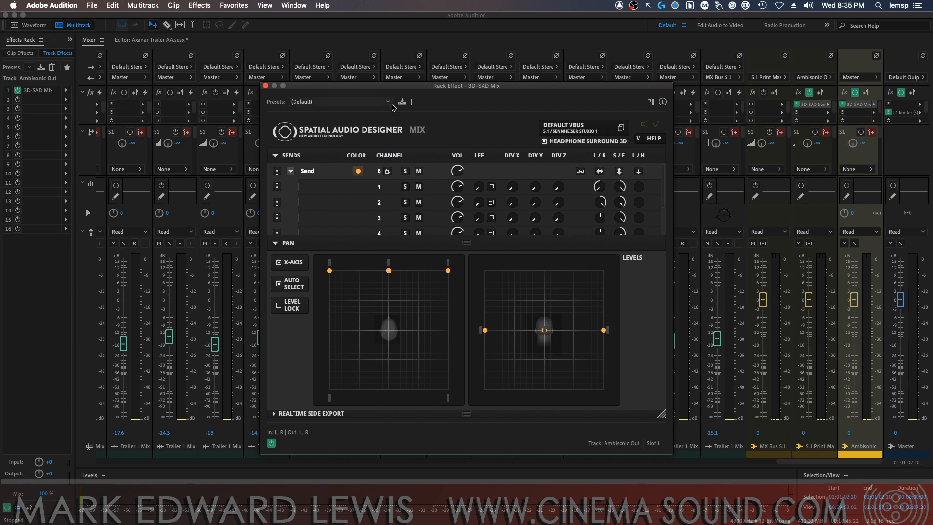
{"action": "left_click_drag", "start_coordinate": [347, 87], "coordinate": [369, 66]}
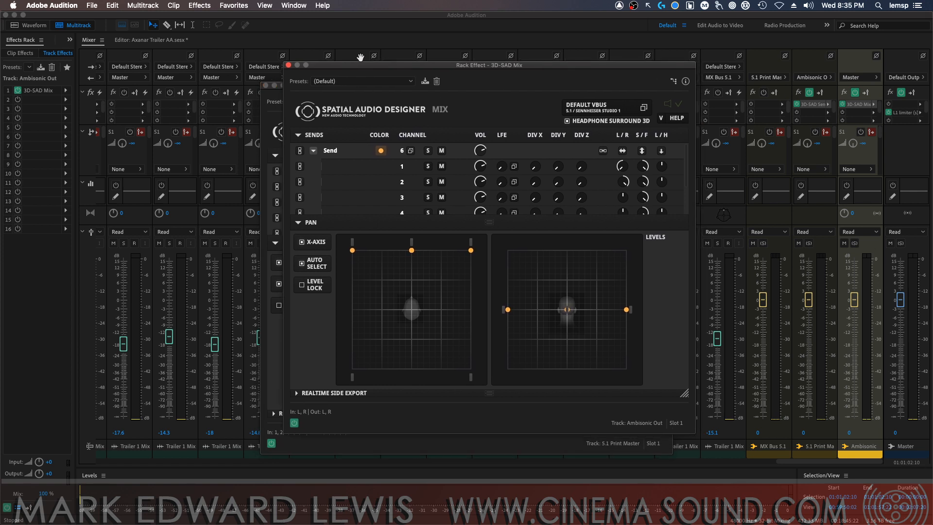
In the 3D-SAD Send's vBus configuration, set the location to Luna Studio 2 and the headphone EQ to iPhone Ear-Bugs
{"action": "left_click", "coordinate": [816, 105]}
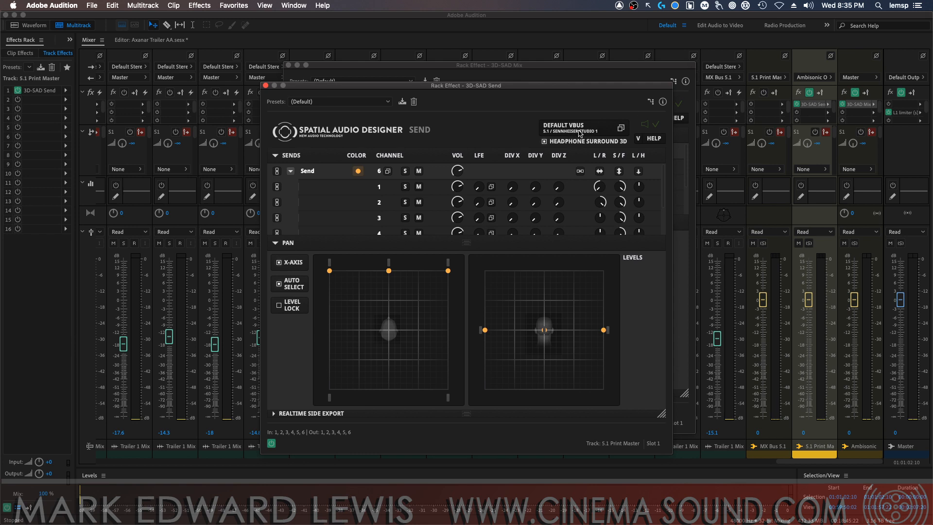
{"action": "left_click", "coordinate": [621, 129]}
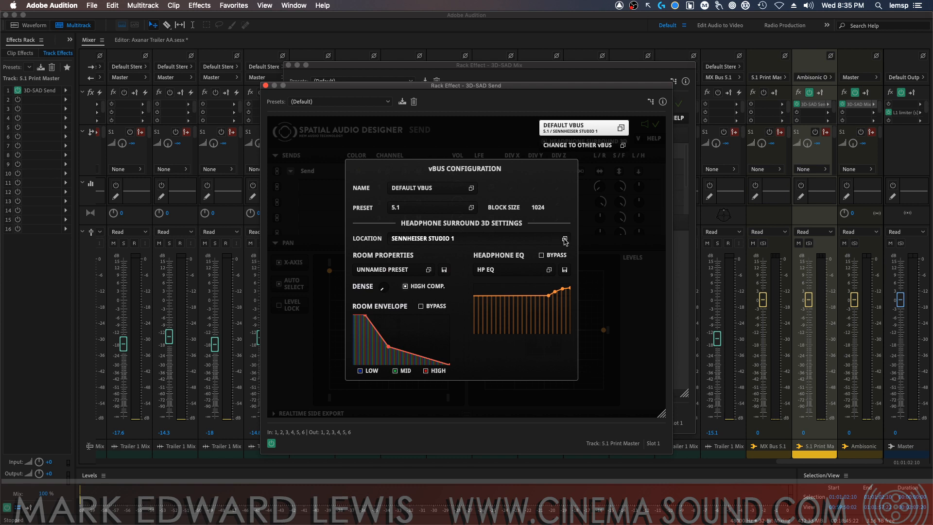
{"action": "left_click", "coordinate": [528, 238]}
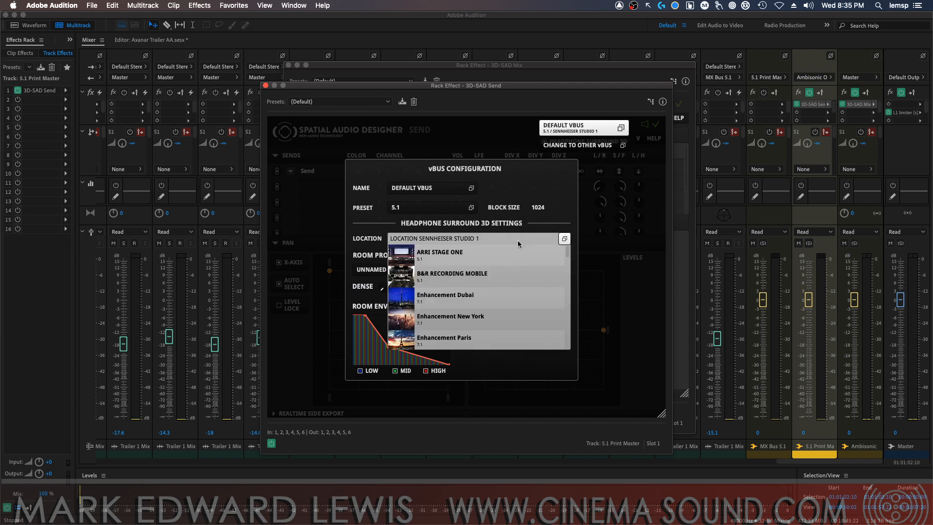
{"action": "left_click_drag", "start_coordinate": [568, 257], "coordinate": [558, 288]}
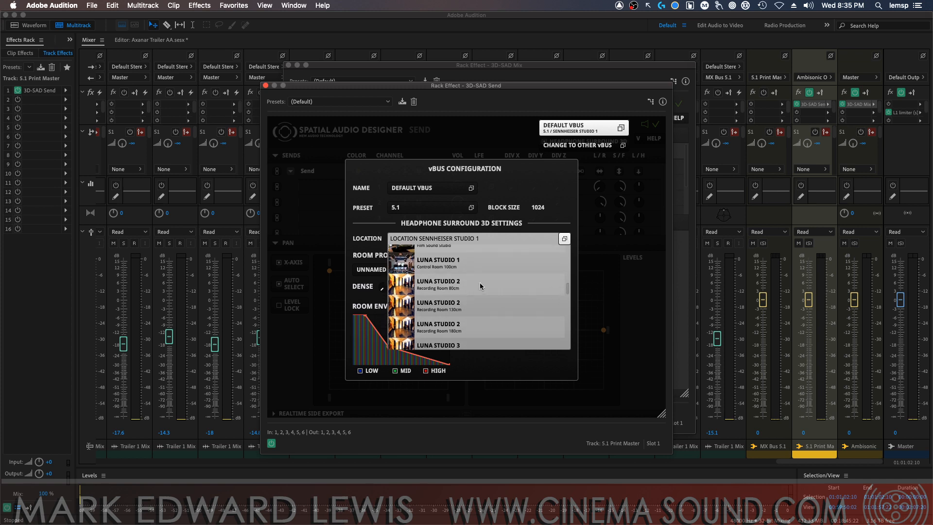
{"action": "left_click", "coordinate": [455, 282]}
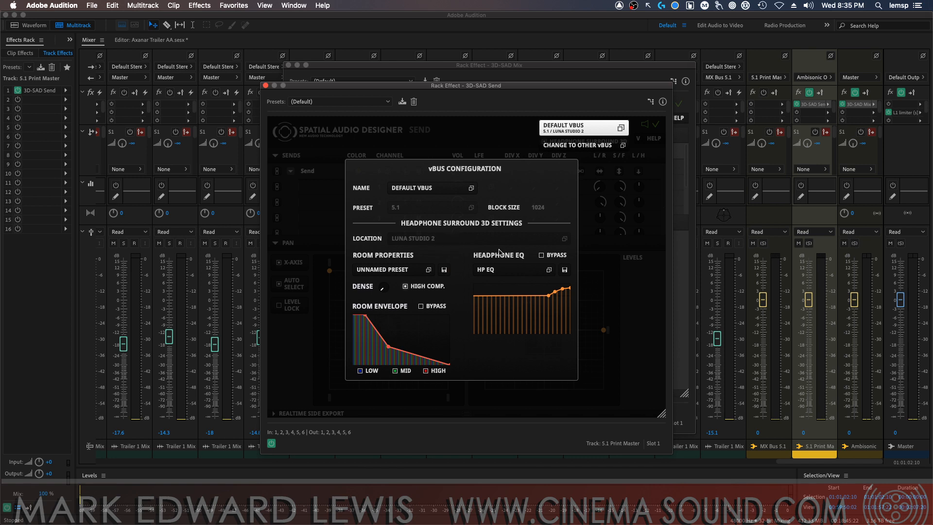
{"action": "left_click", "coordinate": [494, 273]}
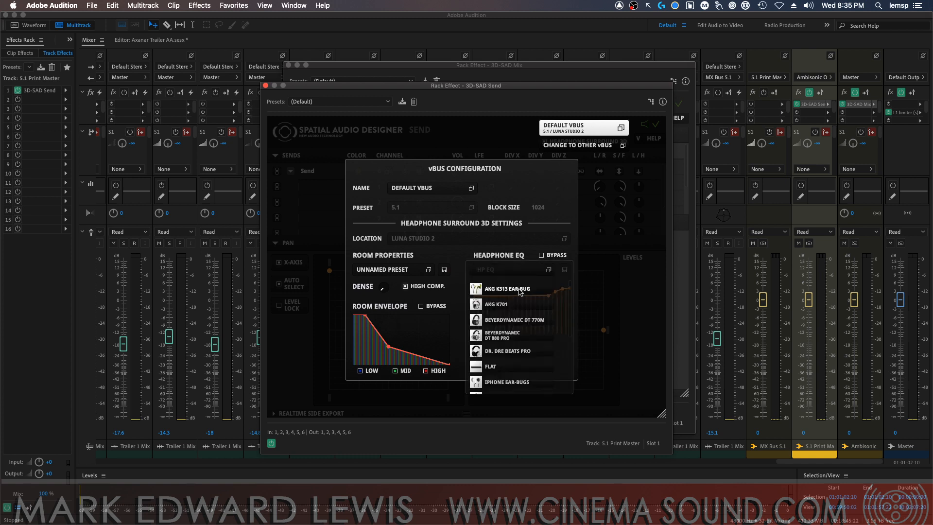
{"action": "left_click", "coordinate": [515, 384]}
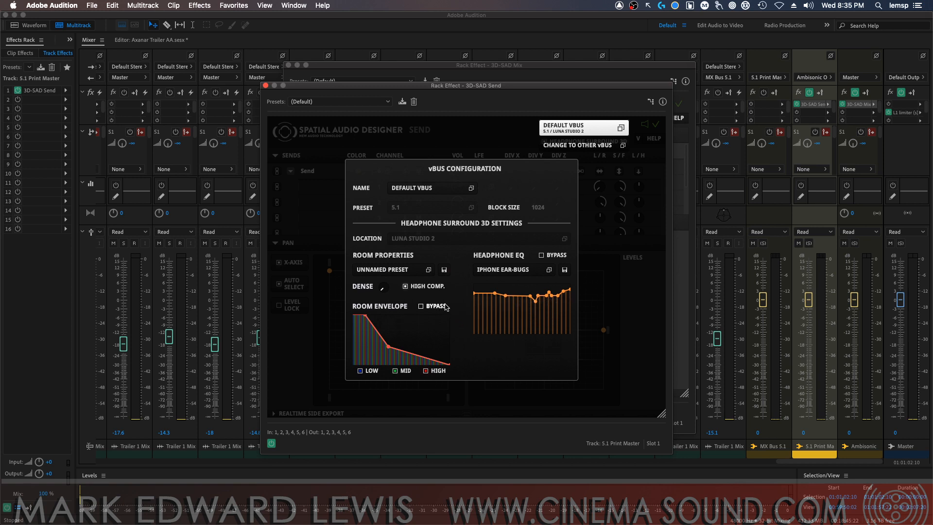
Apply the Freq. Depend. Envelope room properties preset in the 3D-SAD Send's vBus configuration and close the configuration
{"action": "left_click", "coordinate": [418, 289]}
{"action": "double_click", "coordinate": [383, 289]}
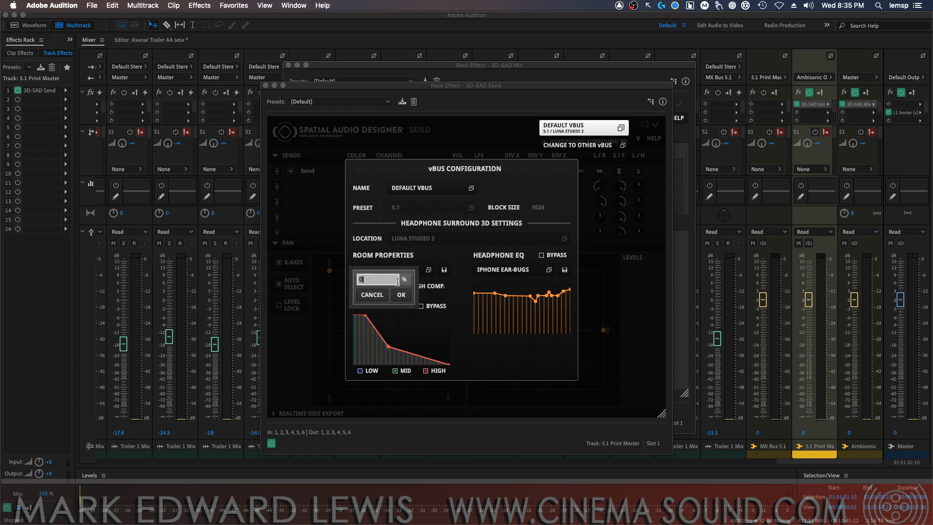
{"action": "left_click", "coordinate": [372, 295]}
{"action": "left_click", "coordinate": [403, 272]}
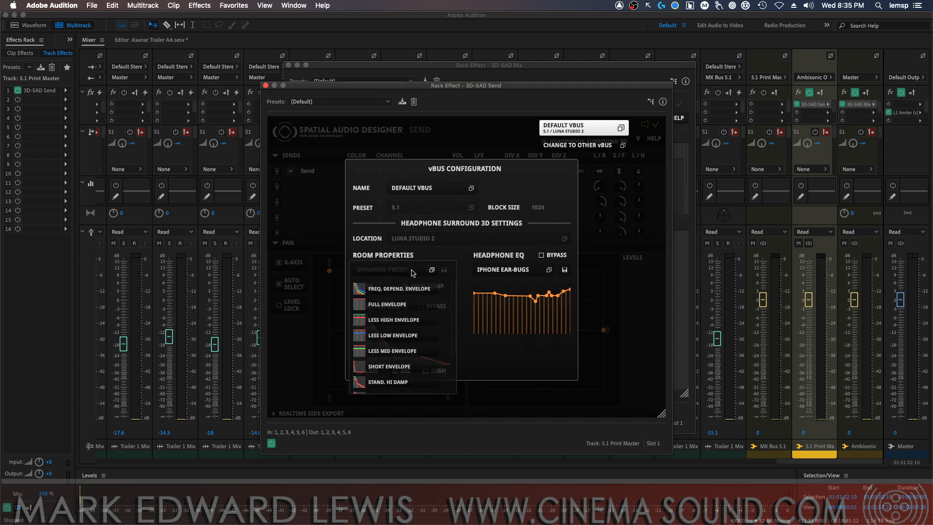
{"action": "left_click", "coordinate": [405, 291]}
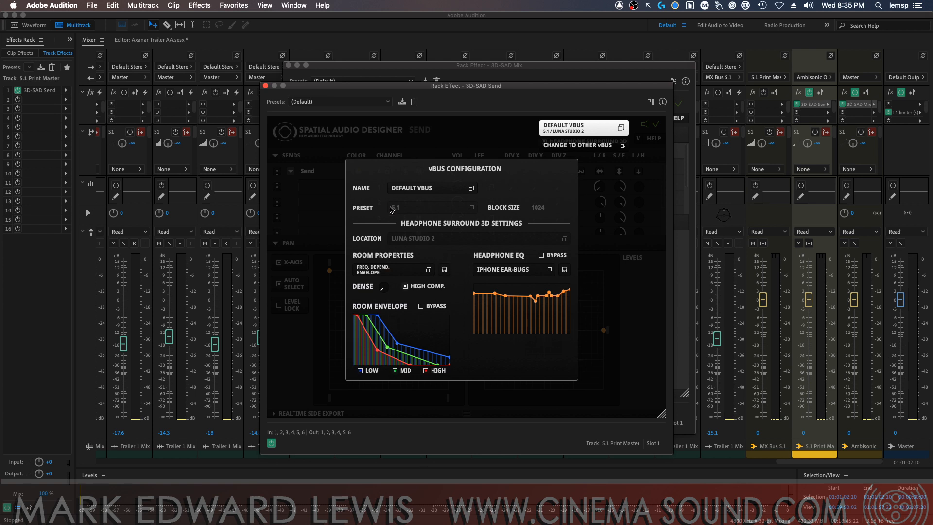
{"action": "left_click", "coordinate": [470, 189]}
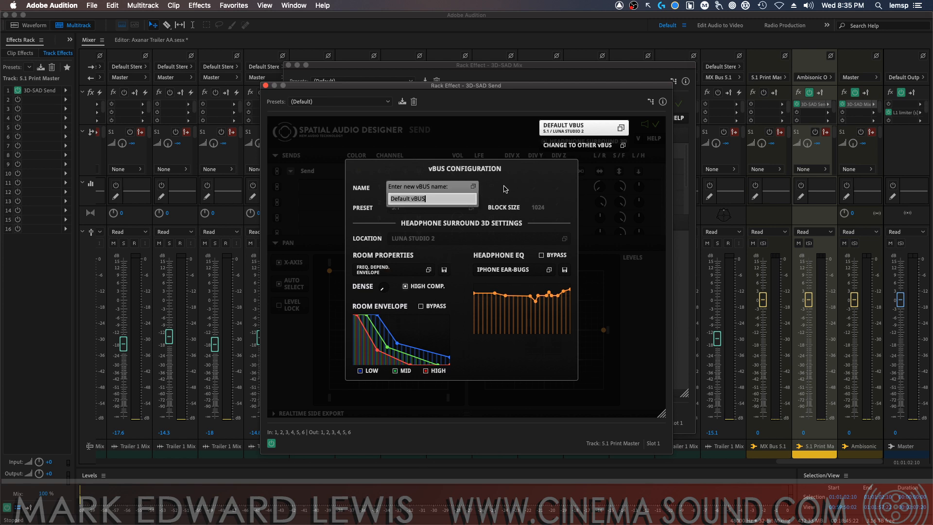
{"action": "left_click", "coordinate": [620, 129]}
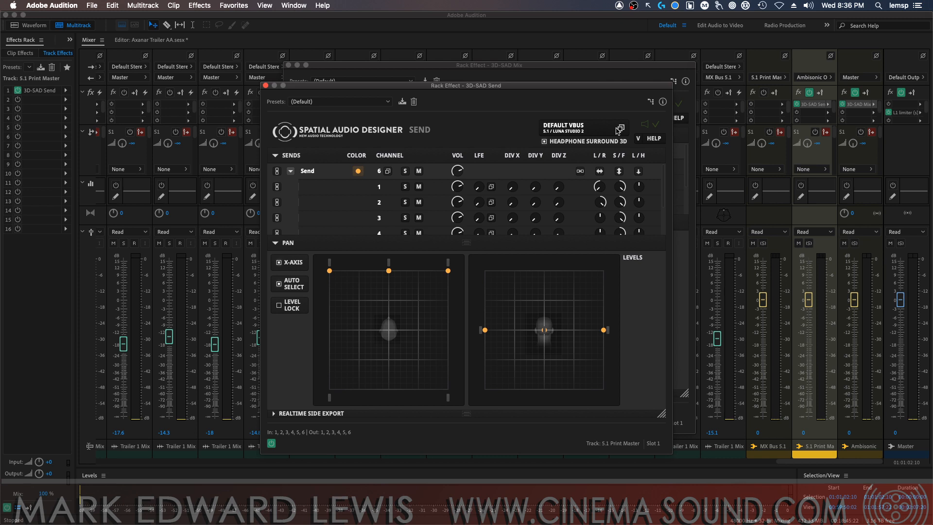
{"action": "left_click", "coordinate": [621, 129]}
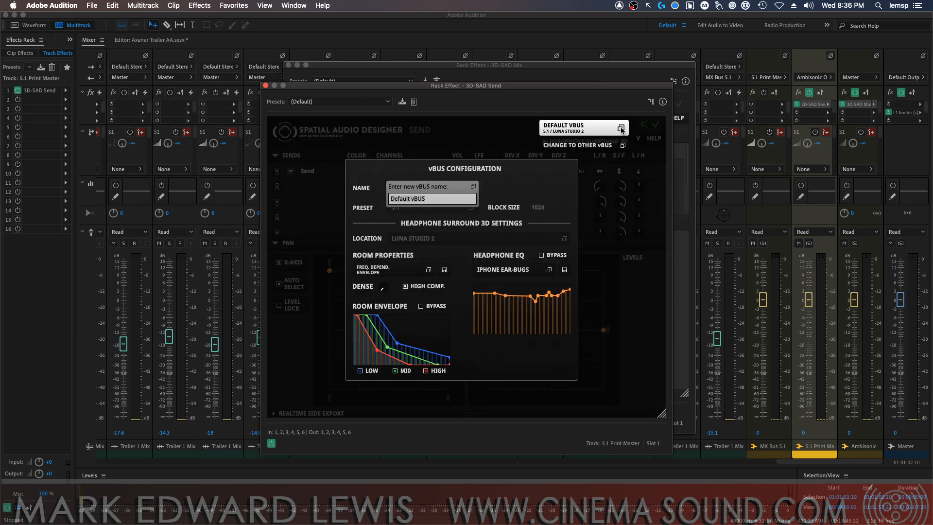
{"action": "left_click", "coordinate": [621, 129]}
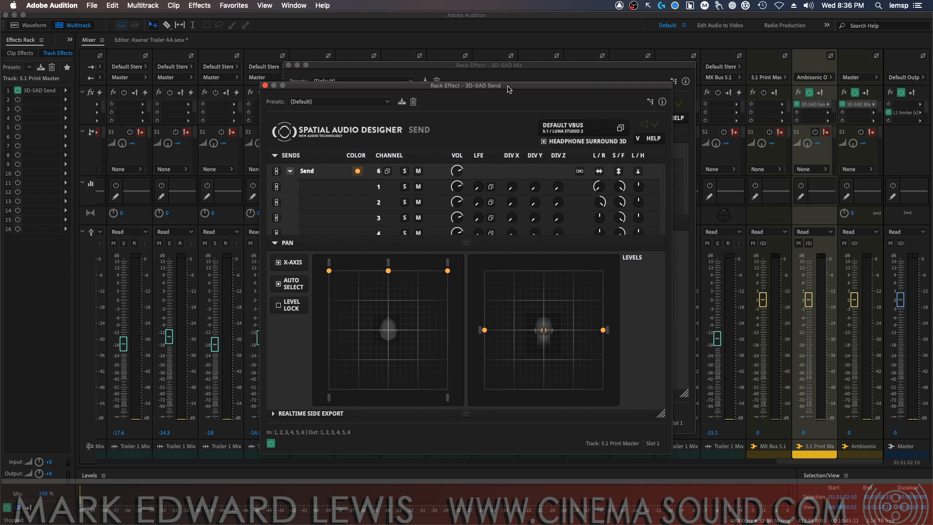
Close the 3D-SAD Mix window and move the 3D-SAD Send window aside
{"action": "left_click_drag", "start_coordinate": [507, 86], "coordinate": [567, 64]}
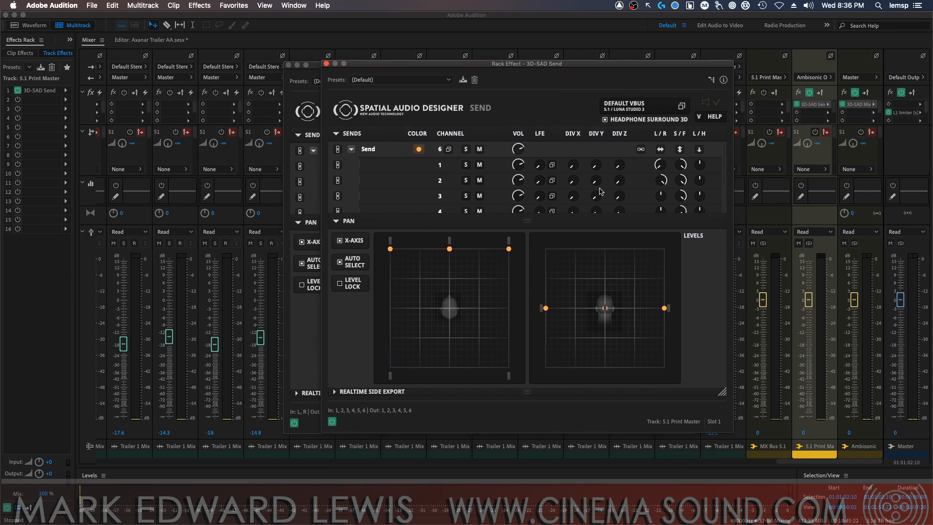
{"action": "mouse_move", "coordinate": [727, 173]}
{"action": "left_mouse_down"}
{"action": "mouse_move", "coordinate": [727, 214]}
{"action": "mouse_move", "coordinate": [728, 160]}
{"action": "left_mouse_up"}
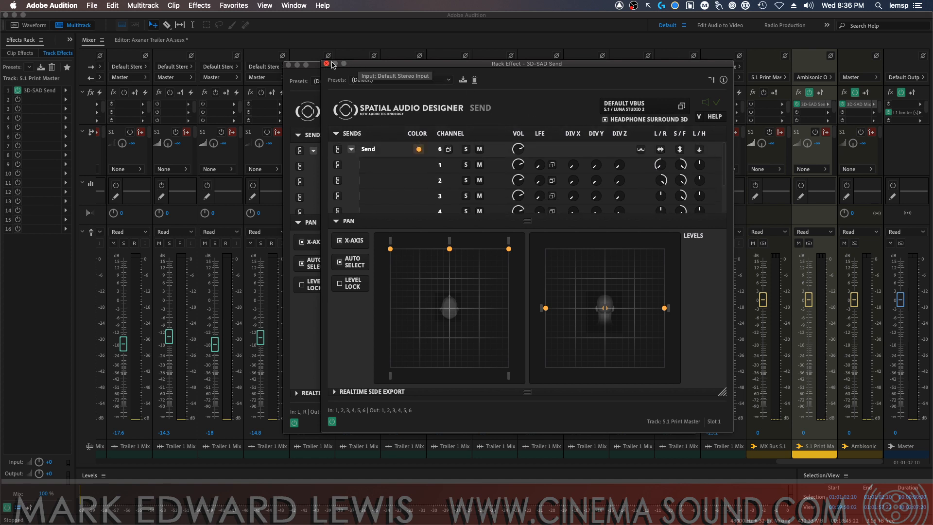
{"action": "left_click", "coordinate": [295, 67]}
{"action": "left_click_drag", "start_coordinate": [375, 68], "coordinate": [462, 53]}
Show the multitrack timeline and make a time selection over the Bussard L and Bussard R clips, starting at 01:01:04:13
{"action": "left_click_drag", "start_coordinate": [799, 464], "coordinate": [544, 462]}
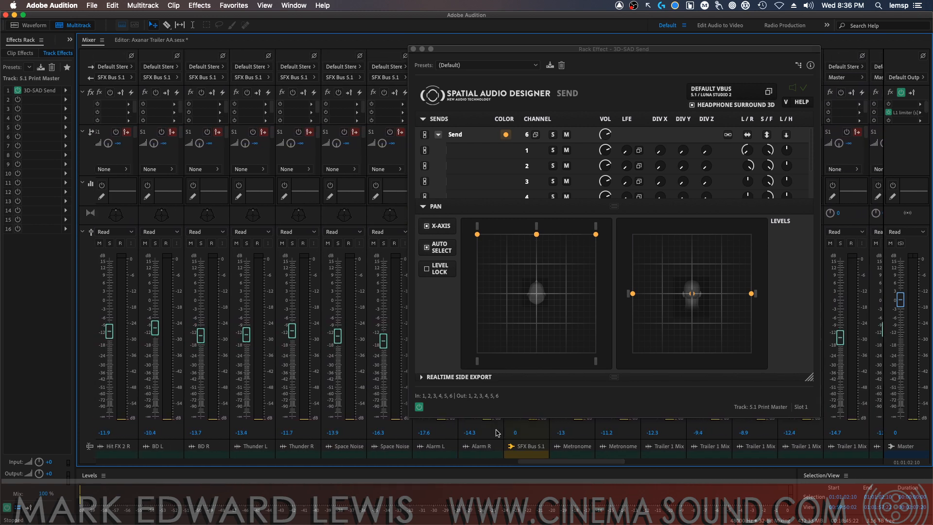
{"action": "left_click", "coordinate": [139, 41]}
{"action": "left_click_drag", "start_coordinate": [506, 50], "coordinate": [432, 286]}
{"action": "left_click_drag", "start_coordinate": [923, 412], "coordinate": [916, 125]}
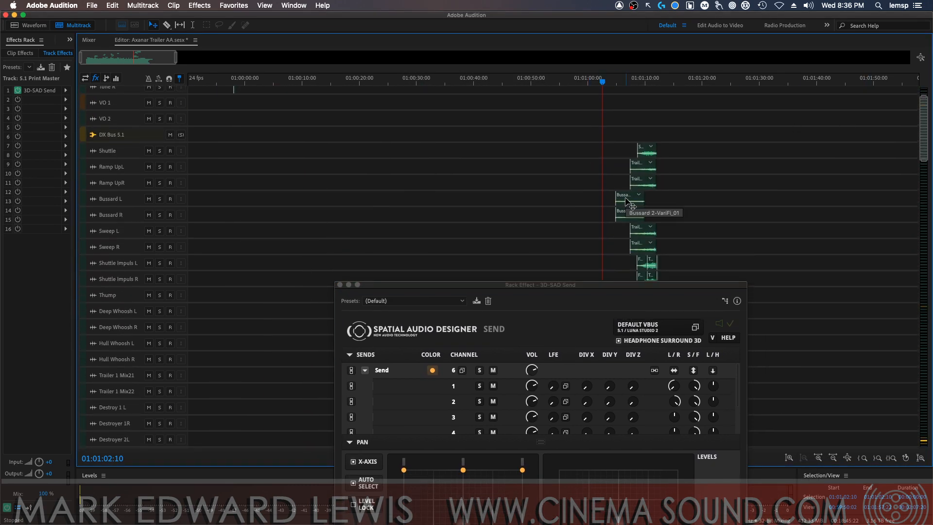
{"action": "left_click", "coordinate": [618, 81]}
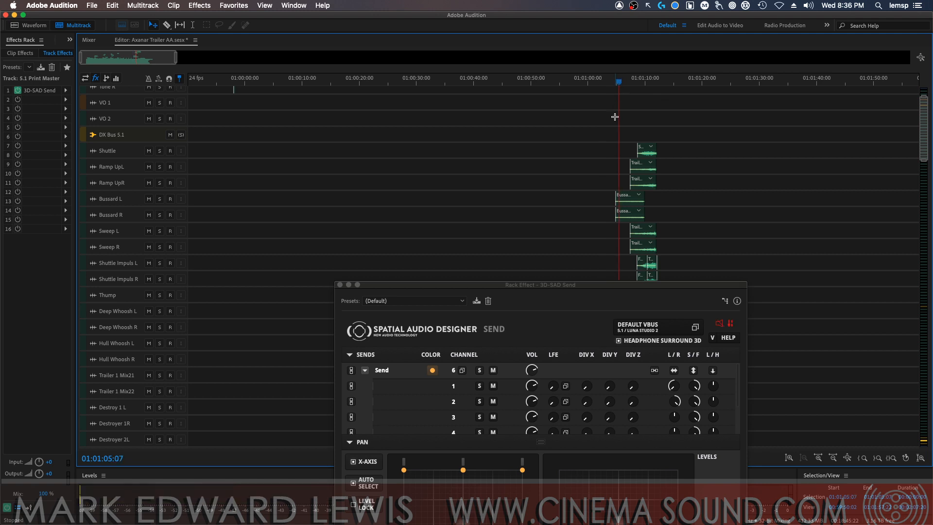
{"action": "key", "text": "t"}
{"action": "left_click_drag", "start_coordinate": [614, 186], "coordinate": [643, 186]}
Solo the Bussard L track and play the selected time range
{"action": "left_click_drag", "start_coordinate": [533, 285], "coordinate": [530, 47]}
{"action": "left_click", "coordinate": [511, 465]}
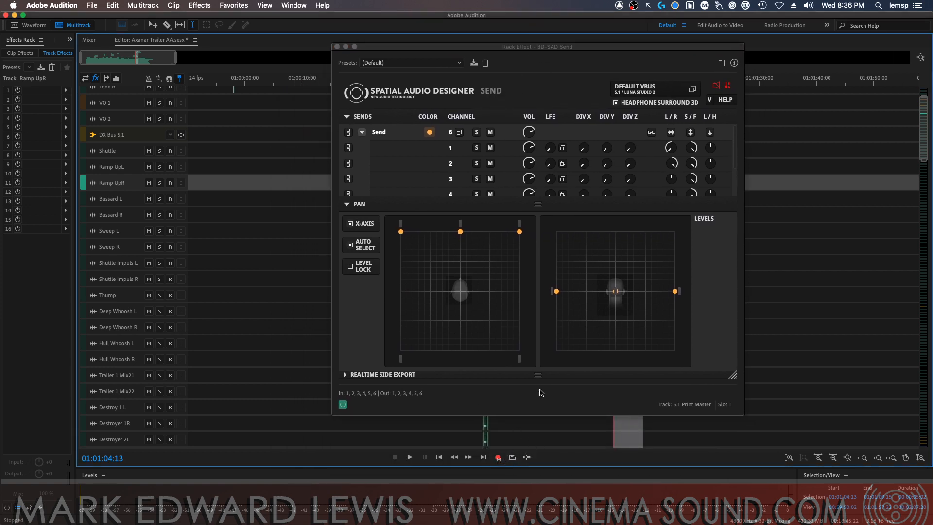
{"action": "key", "text": "space"}
{"action": "left_click_drag", "start_coordinate": [559, 47], "coordinate": [652, 276]}
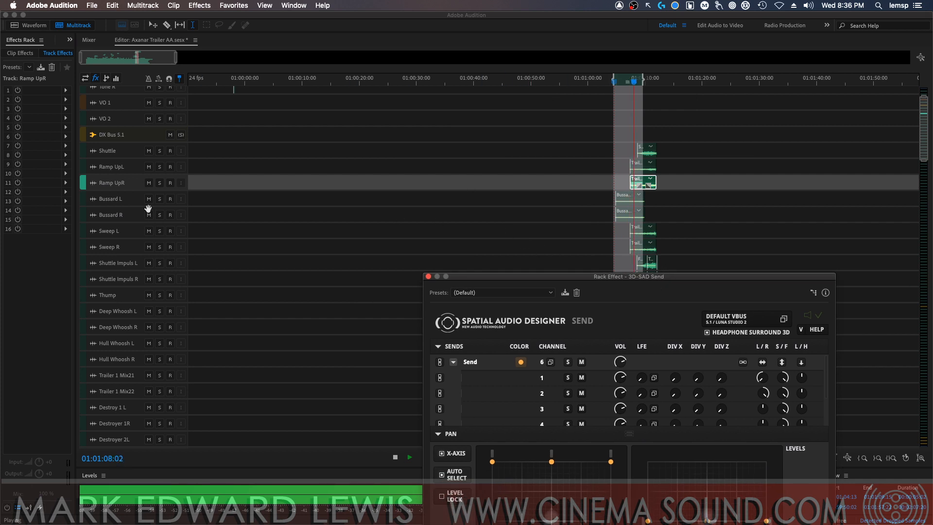
{"action": "left_click", "coordinate": [162, 203]}
{"action": "left_click", "coordinate": [159, 199]}
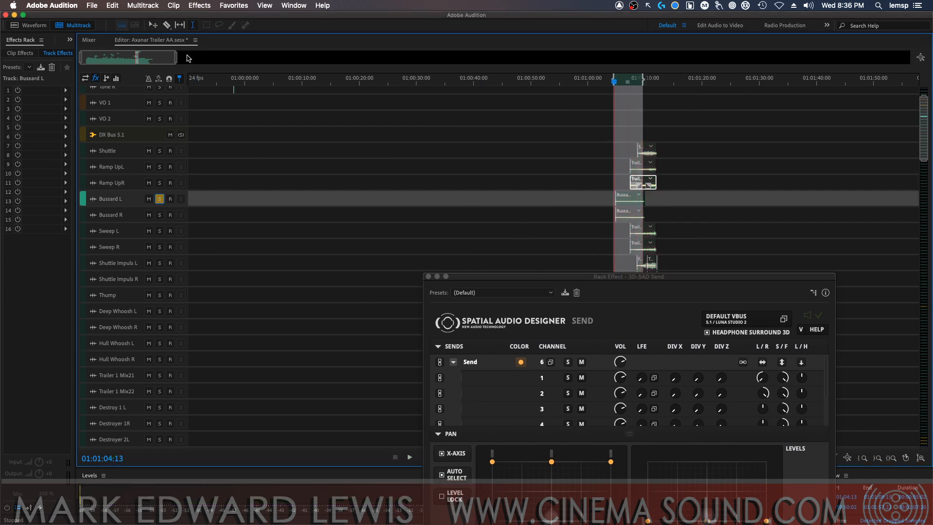
{"action": "key", "text": "space"}
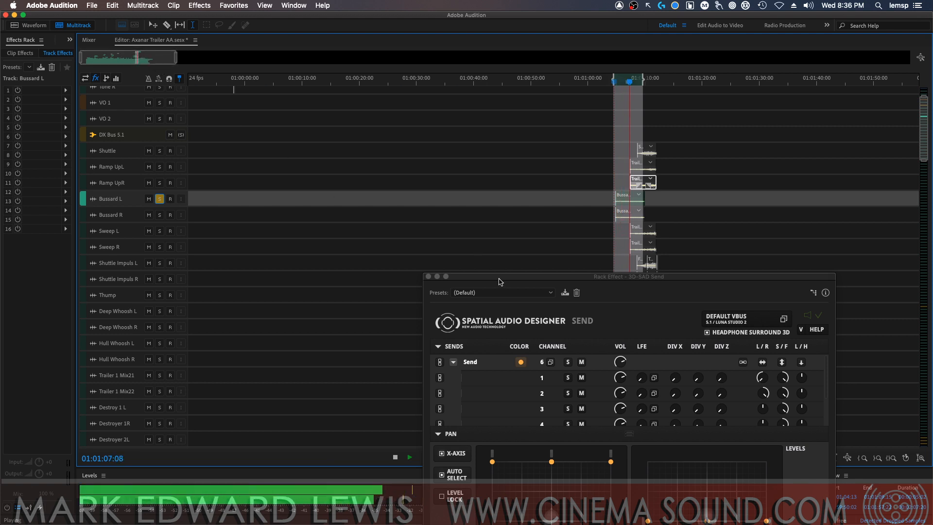
Turn on loop playback and play the selection while examining the lower channels of the 3D-SAD Send
{"action": "left_click_drag", "start_coordinate": [499, 278], "coordinate": [255, 67]}
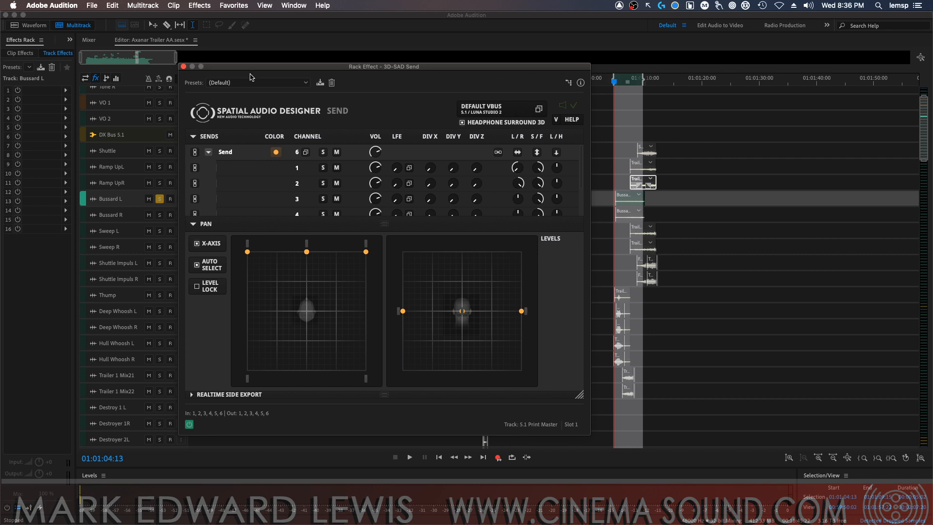
{"action": "left_click", "coordinate": [512, 457]}
{"action": "key", "text": "space"}
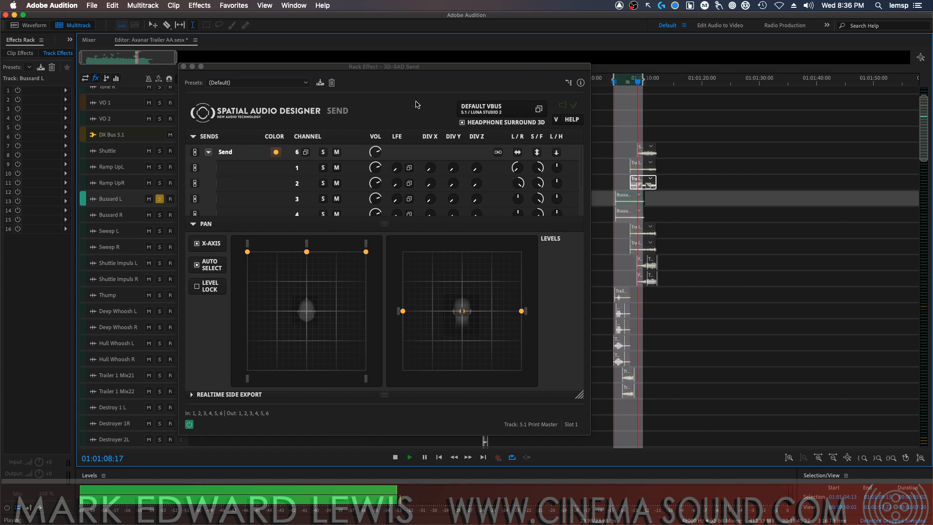
{"action": "left_click_drag", "start_coordinate": [581, 179], "coordinate": [583, 209]}
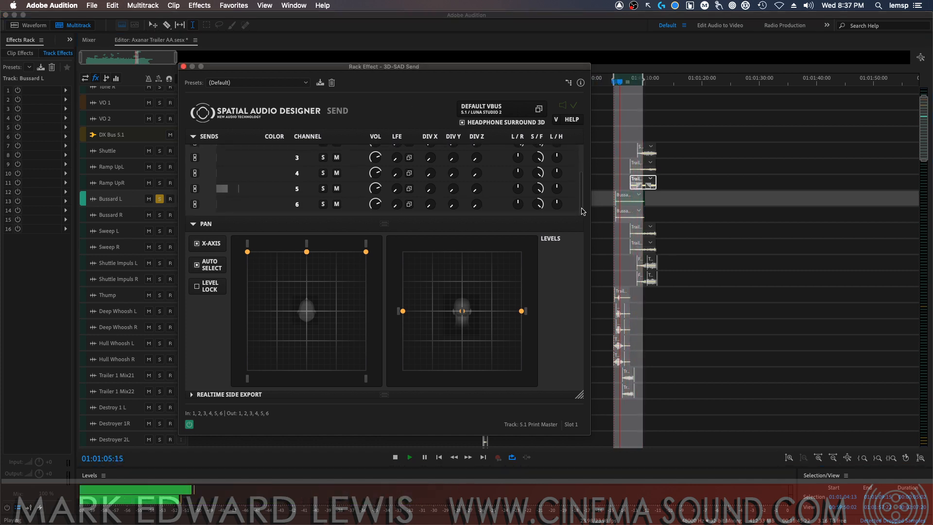
{"action": "key", "text": "space"}
Switch to the mixer, clear the 3D-SAD Send window out of the way, and play the Bussard L channel
{"action": "left_click", "coordinate": [90, 40]}
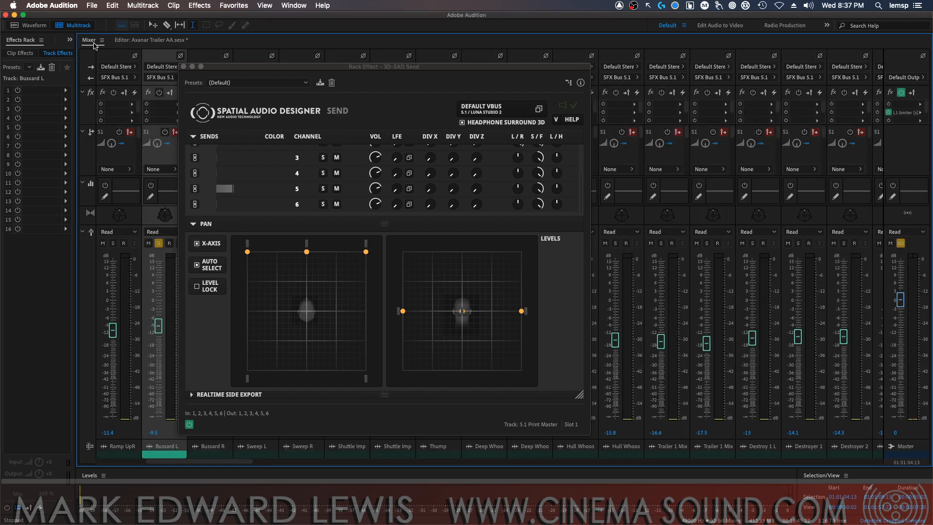
{"action": "left_click_drag", "start_coordinate": [227, 63], "coordinate": [932, 136]}
{"action": "key", "text": "space"}
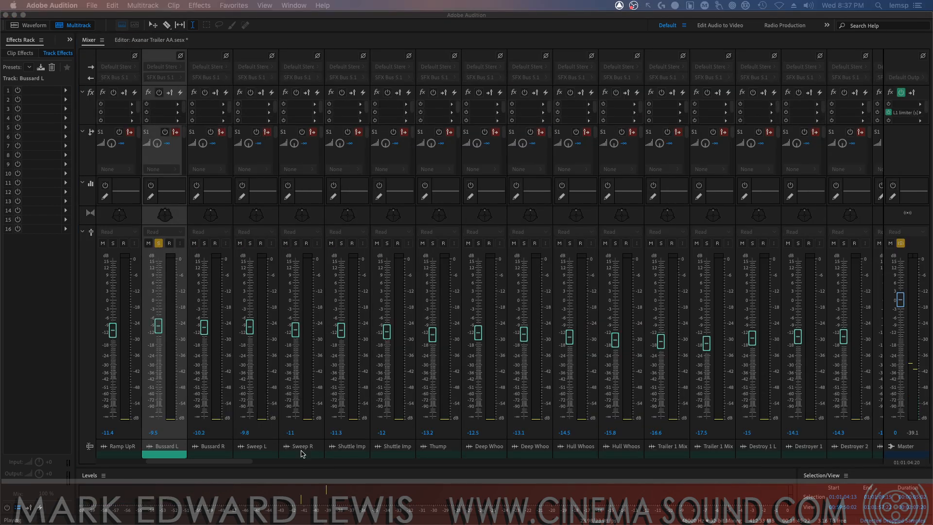
{"action": "left_click_drag", "start_coordinate": [213, 462], "coordinate": [201, 462]}
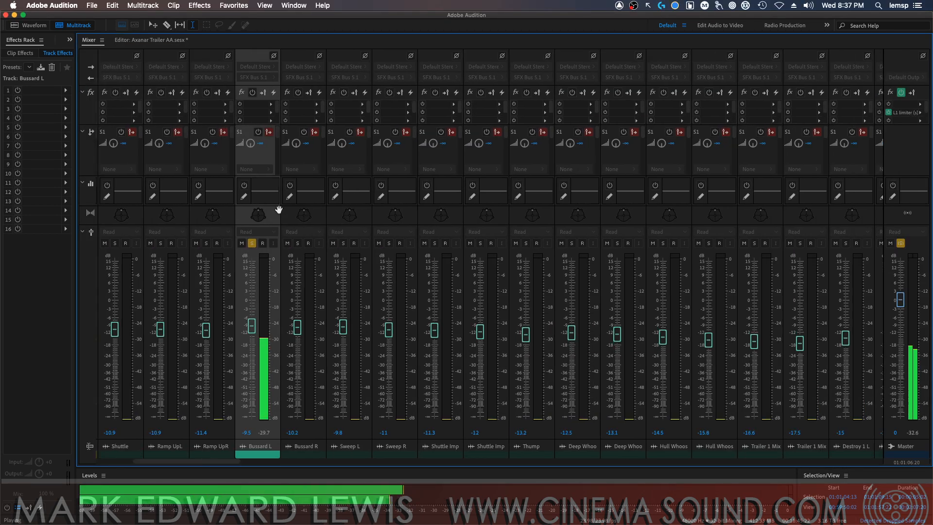
{"action": "key", "text": "space"}
Open the track panner for Bussard L, dock it beside the mixer with the Effects Rack, and widen it
{"action": "double_click", "coordinate": [261, 217]}
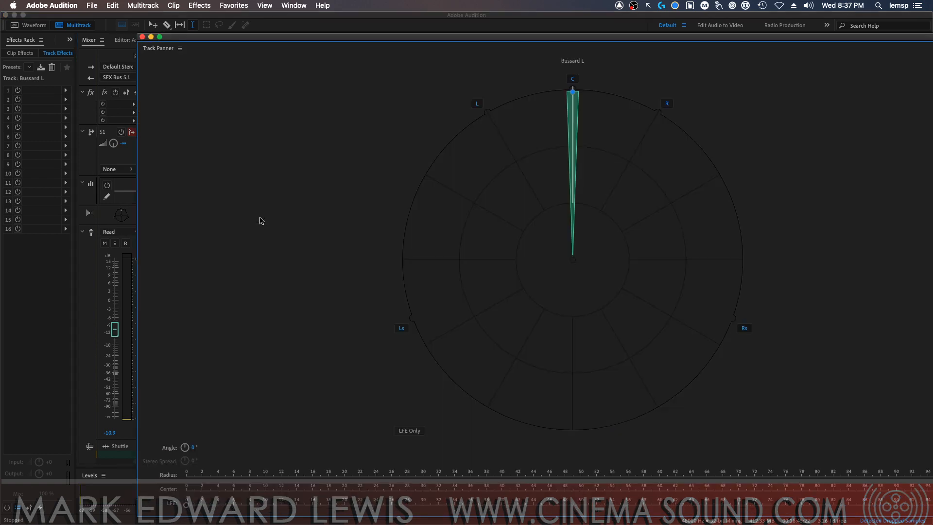
{"action": "left_click_drag", "start_coordinate": [159, 48], "coordinate": [51, 46]}
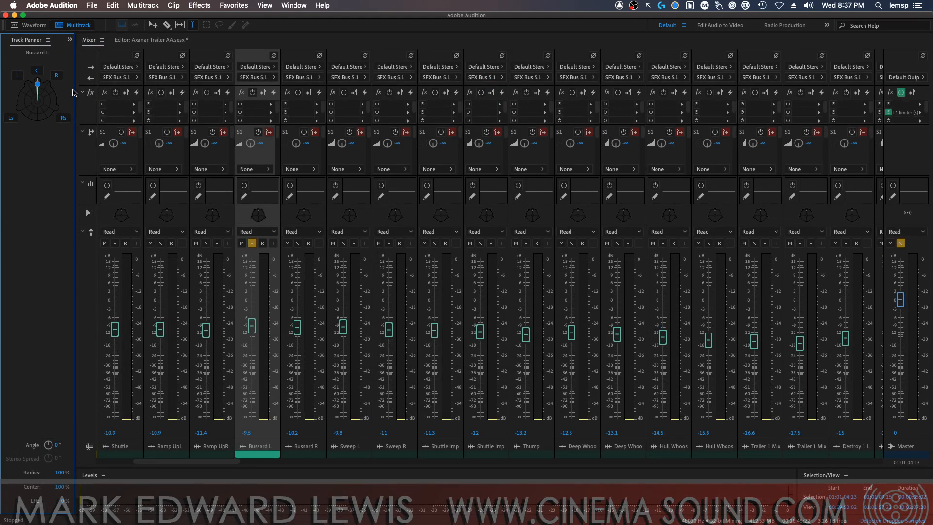
{"action": "left_click_drag", "start_coordinate": [94, 91], "coordinate": [159, 85]}
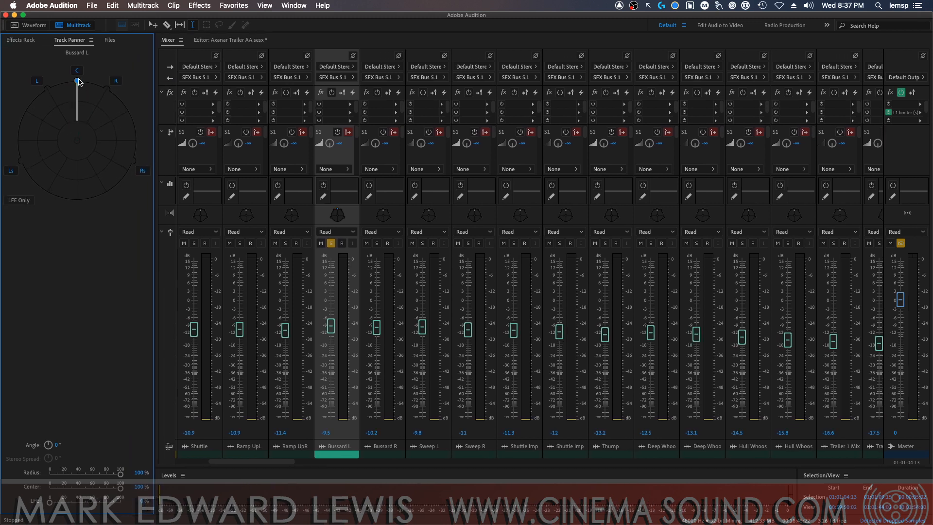
Bring the 3D-SAD Send window back over the mixer and play center-panned Bussard L to check which Send channel receives signal
{"action": "mouse_move", "coordinate": [77, 81]}
{"action": "left_mouse_down"}
{"action": "mouse_move", "coordinate": [107, 89]}
{"action": "mouse_move", "coordinate": [135, 163]}
{"action": "mouse_move", "coordinate": [115, 82]}
{"action": "mouse_move", "coordinate": [108, 95]}
{"action": "mouse_move", "coordinate": [137, 165]}
{"action": "mouse_move", "coordinate": [46, 90]}
{"action": "mouse_move", "coordinate": [110, 165]}
{"action": "mouse_move", "coordinate": [128, 138]}
{"action": "mouse_move", "coordinate": [137, 167]}
{"action": "mouse_move", "coordinate": [77, 82]}
{"action": "left_mouse_up"}
{"action": "left_click_drag", "start_coordinate": [360, 82], "coordinate": [564, 38]}
{"action": "key", "text": "space"}
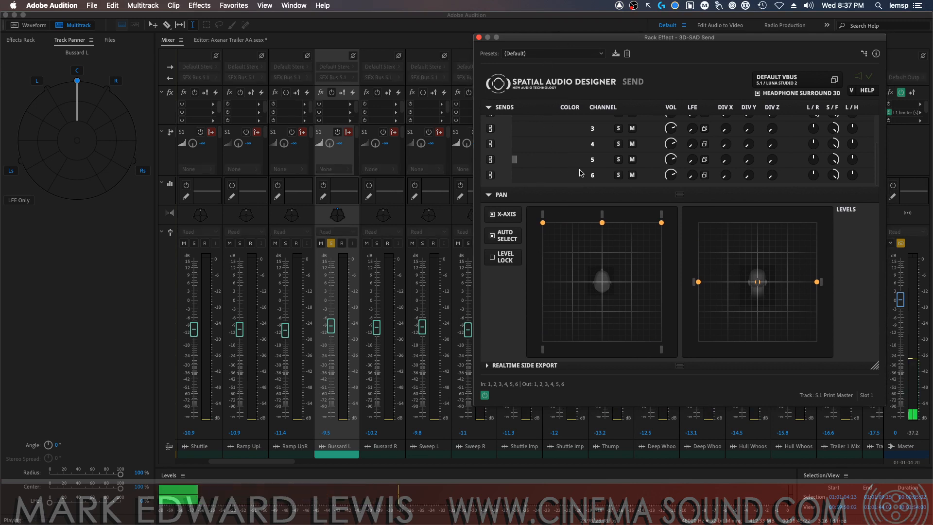
{"action": "key", "text": "space"}
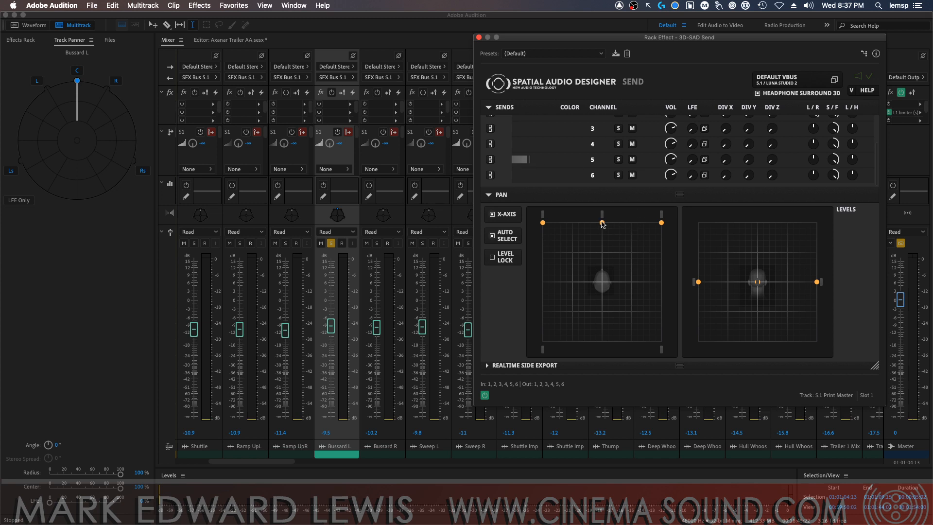
Spread the stacked front-center sources apart in the 3D-SAD Send's pan field, placing channel 5 at about -1 | 35 | 0
{"action": "left_click_drag", "start_coordinate": [602, 223], "coordinate": [615, 234]}
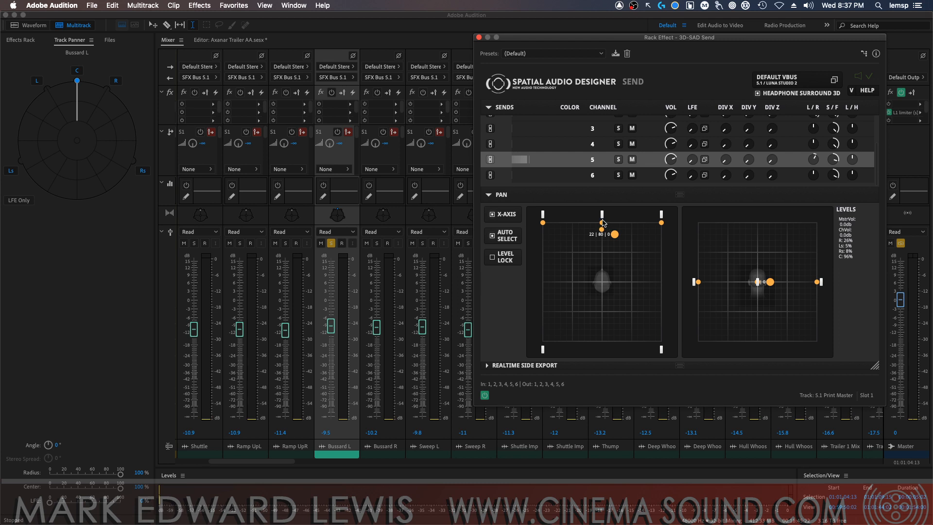
{"action": "left_click_drag", "start_coordinate": [602, 222], "coordinate": [602, 263]}
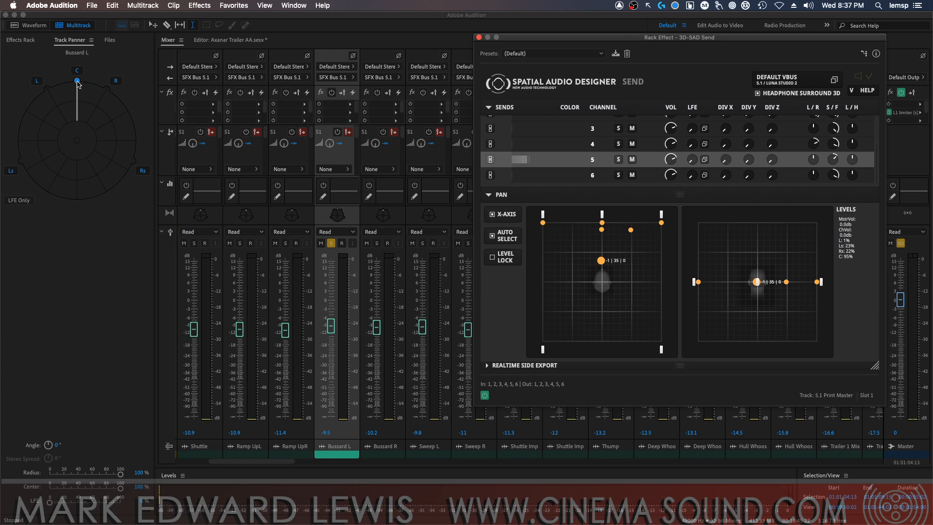
Pan Bussard L to the left speaker at -29°, play it, and select the matching front-left source in the 3D-SAD Send
{"action": "left_click_drag", "start_coordinate": [78, 84], "coordinate": [48, 89]}
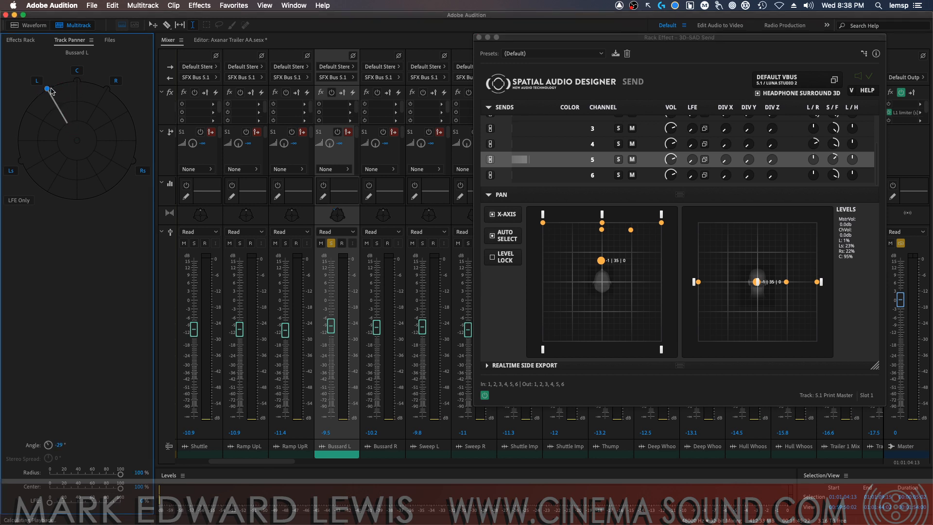
{"action": "left_click", "coordinate": [876, 148]}
{"action": "left_click_drag", "start_coordinate": [876, 148], "coordinate": [876, 124]}
{"action": "key", "text": "space"}
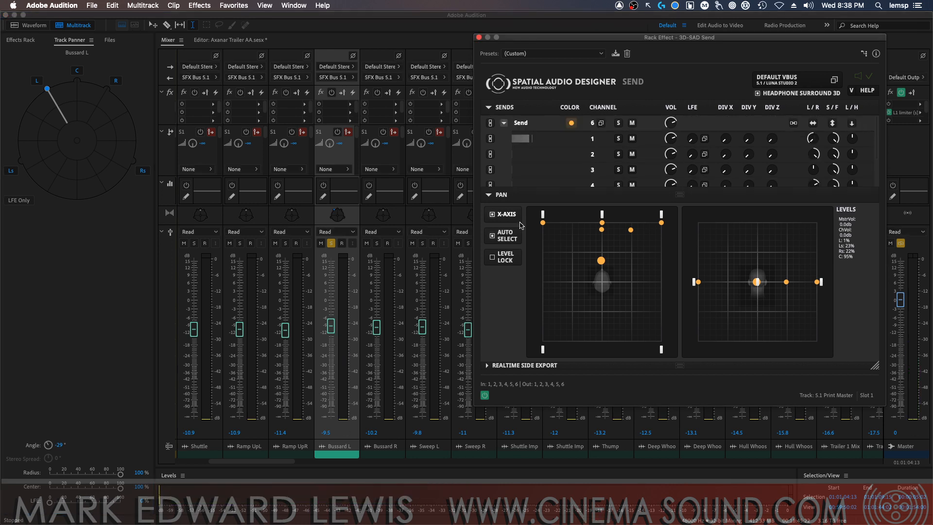
{"action": "left_click", "coordinate": [542, 222]}
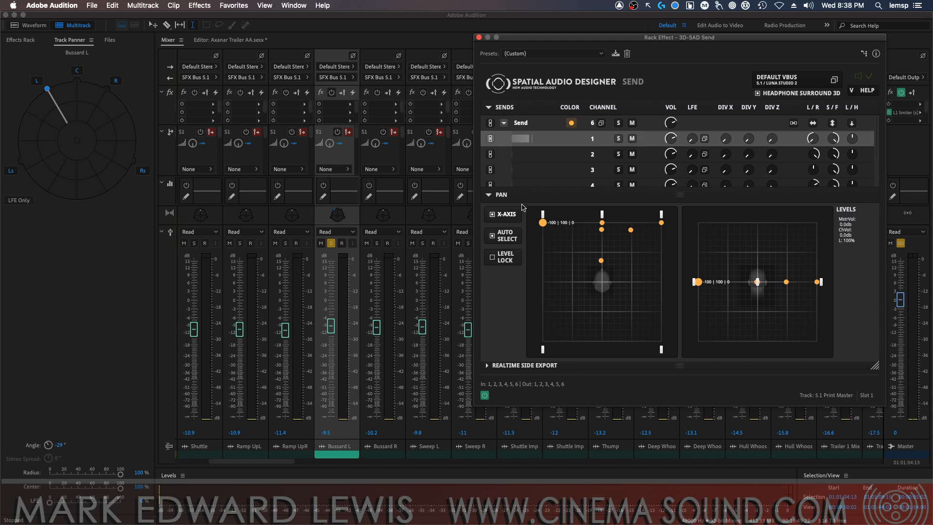
Pan Bussard L to the right speaker at 30°, play it, and select the matching front-right source in the 3D-SAD Send
{"action": "left_click_drag", "start_coordinate": [48, 90], "coordinate": [115, 92]}
{"action": "key", "text": "space"}
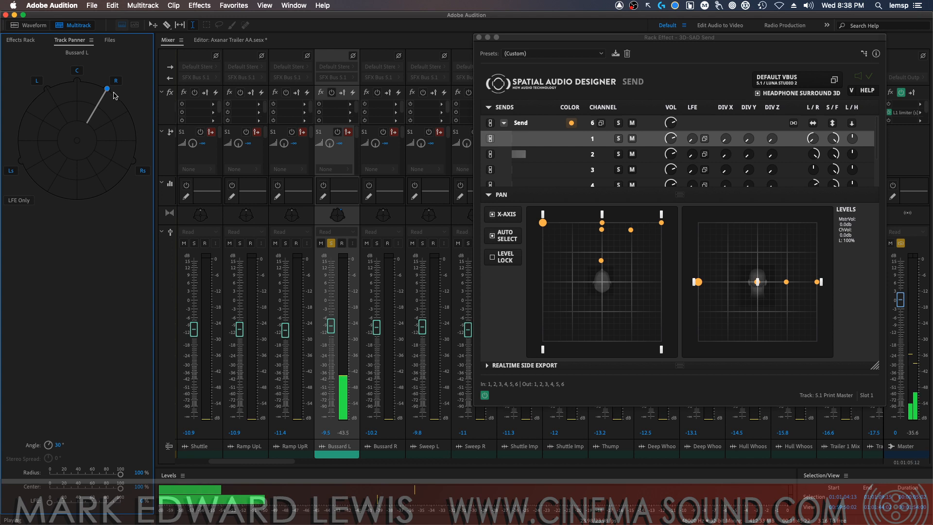
{"action": "left_click", "coordinate": [569, 160]}
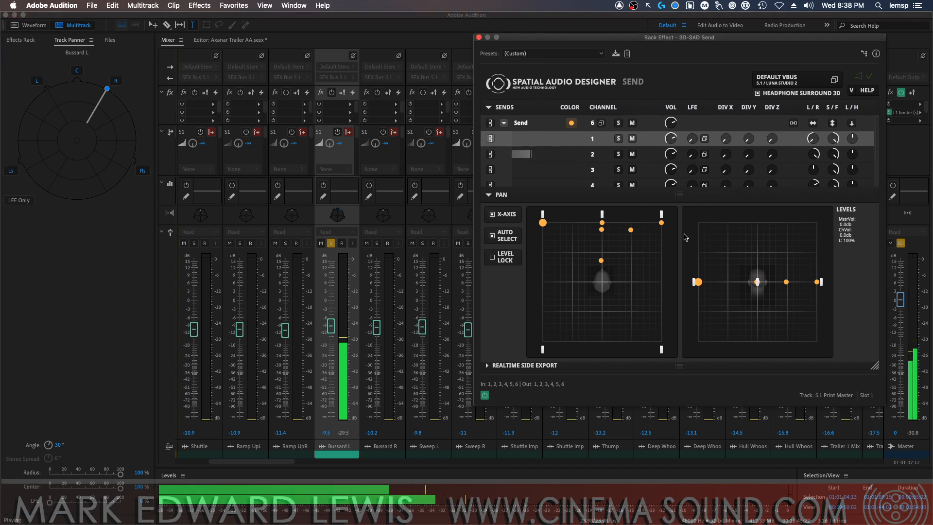
{"action": "key", "text": "space"}
{"action": "left_click", "coordinate": [661, 223]}
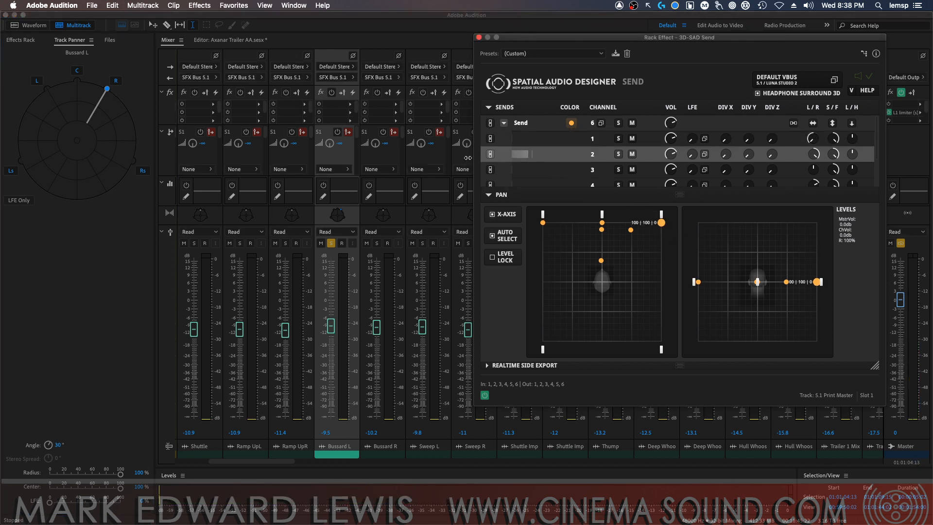
Pan Bussard L to the right surround at 110°, play it, and move Send channel 6 to 99 | -100 | 0
{"action": "left_click_drag", "start_coordinate": [107, 89], "coordinate": [135, 162]}
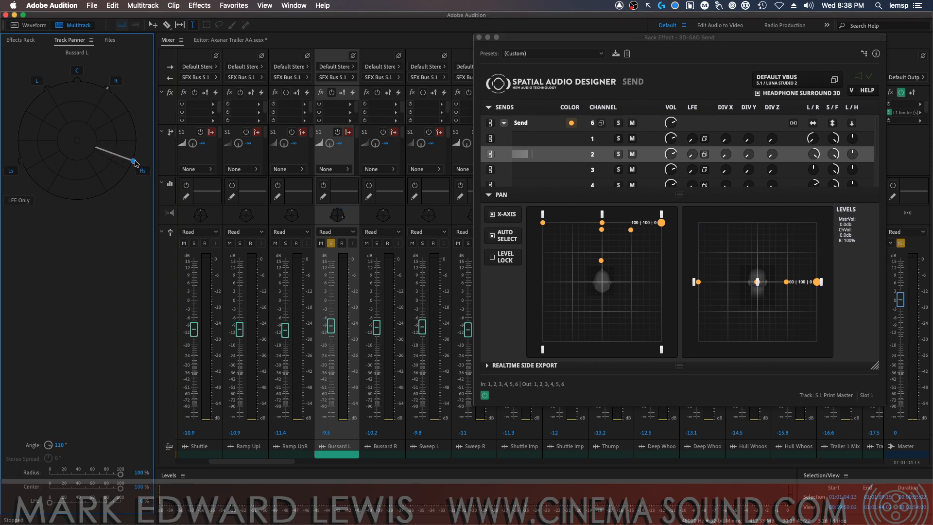
{"action": "key", "text": "space"}
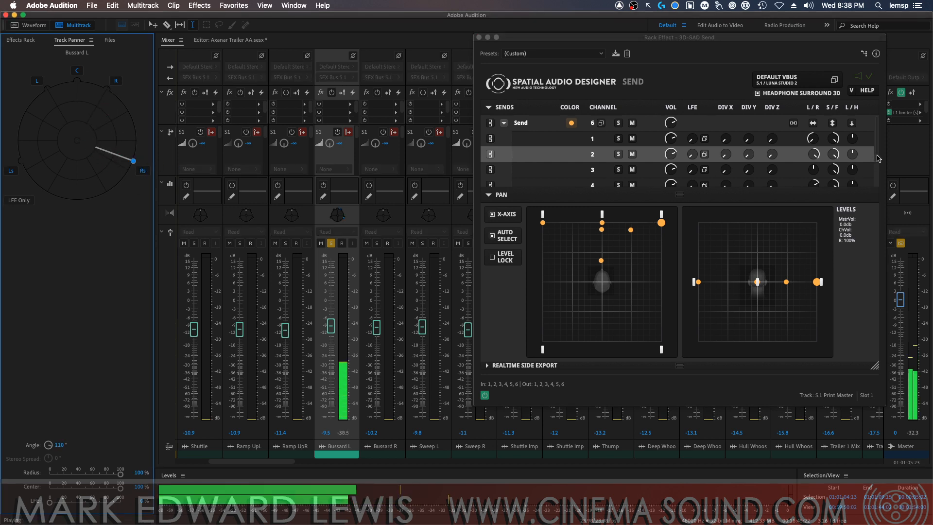
{"action": "left_click", "coordinate": [875, 161]}
{"action": "scroll", "coordinate": [675, 165], "scroll_direction": "down", "scroll_amount": 4}
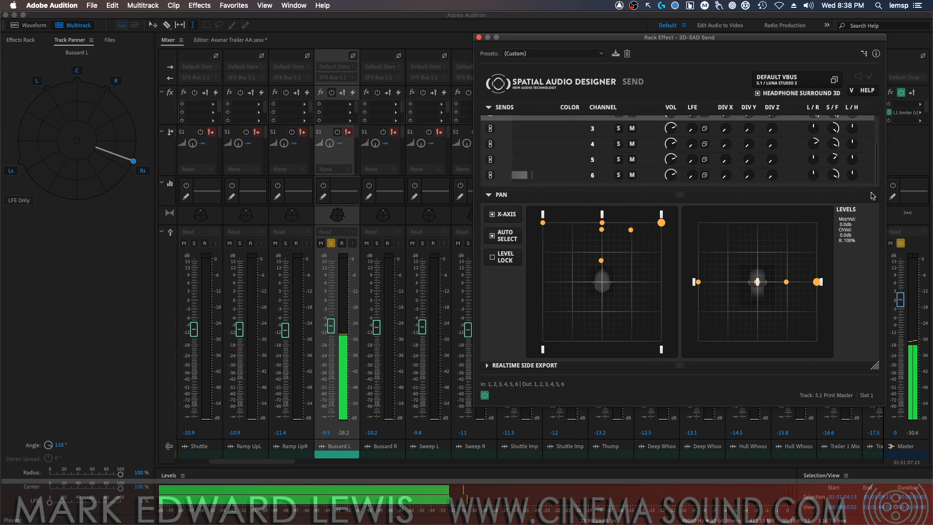
{"action": "key", "text": "space"}
{"action": "left_click", "coordinate": [555, 178]}
{"action": "left_click_drag", "start_coordinate": [603, 230], "coordinate": [660, 341]}
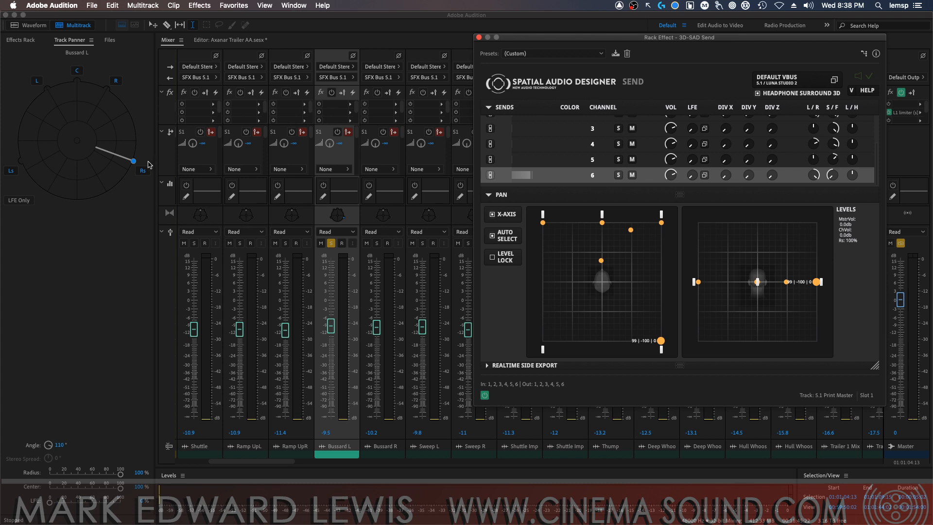
Pan Bussard L to the left surround at -110°, play it, and move Send channel 4 to -100 | -100 | 0
{"action": "left_click_drag", "start_coordinate": [134, 160], "coordinate": [47, 167]}
{"action": "key", "text": "space"}
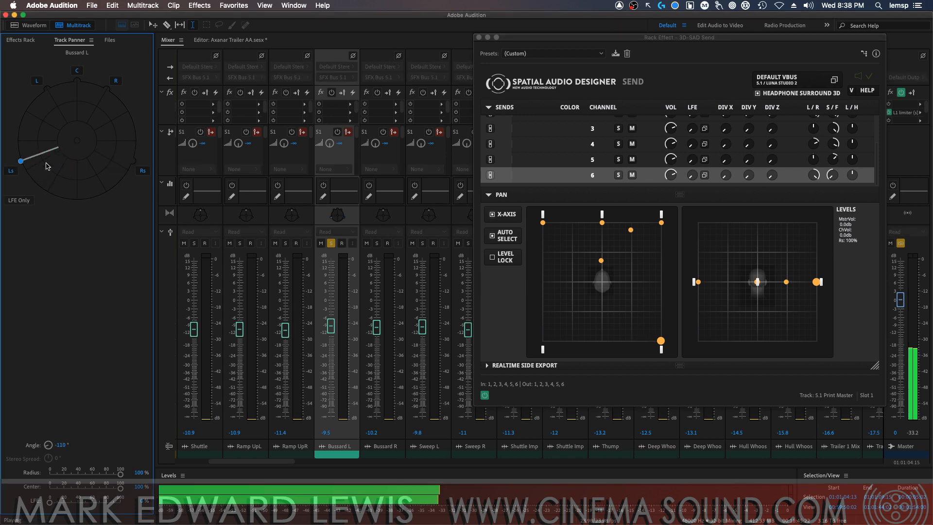
{"action": "key", "text": "space"}
{"action": "left_click", "coordinate": [570, 150]}
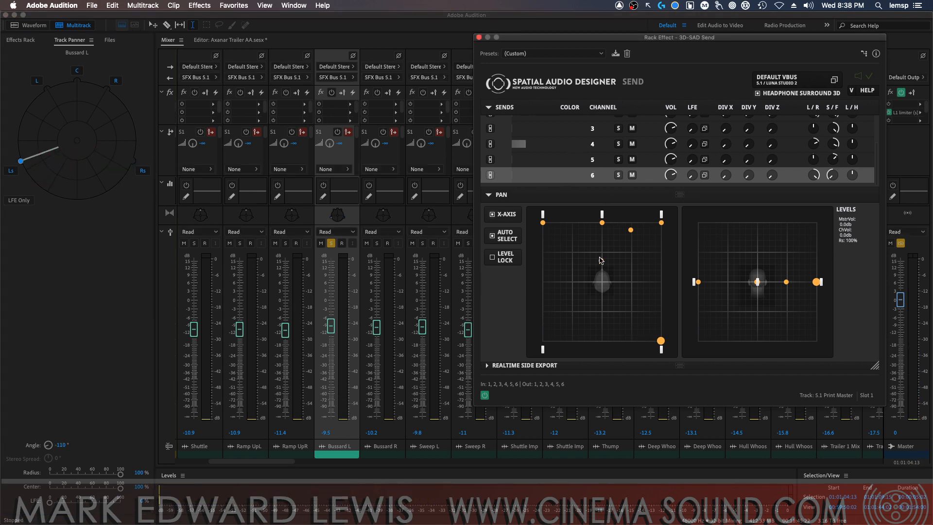
{"action": "left_click", "coordinate": [601, 223]}
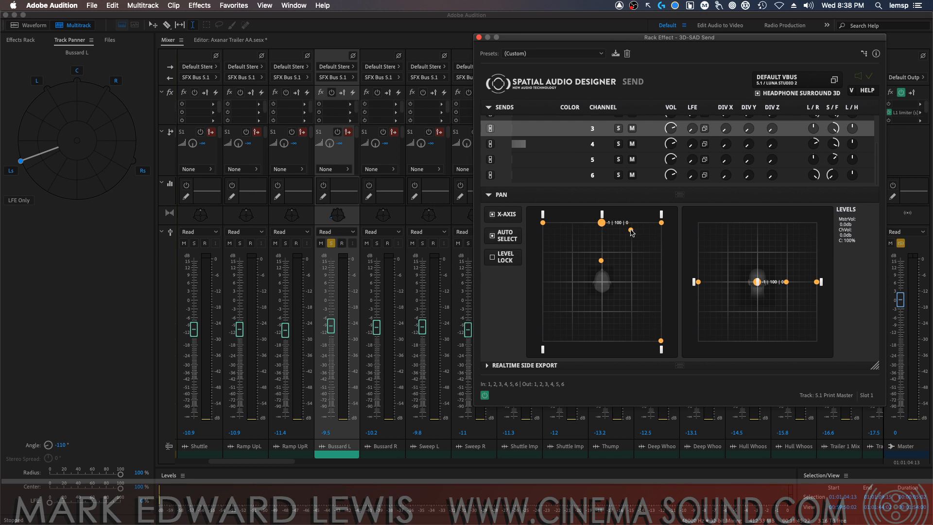
{"action": "left_click_drag", "start_coordinate": [630, 230], "coordinate": [542, 340]}
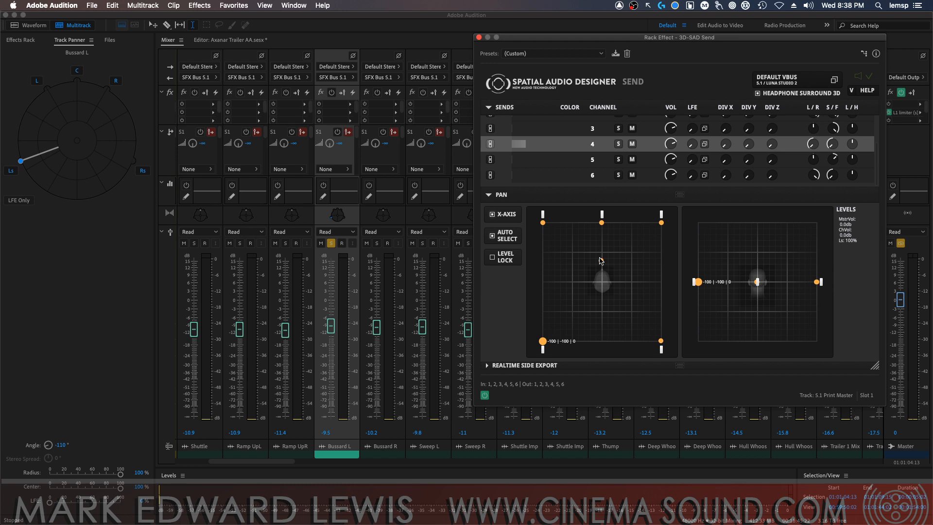
Center Send channel 3 at 0 | 100 | 0 and set its LFE configuration to LFE only
{"action": "left_click", "coordinate": [602, 226]}
{"action": "left_click", "coordinate": [602, 224]}
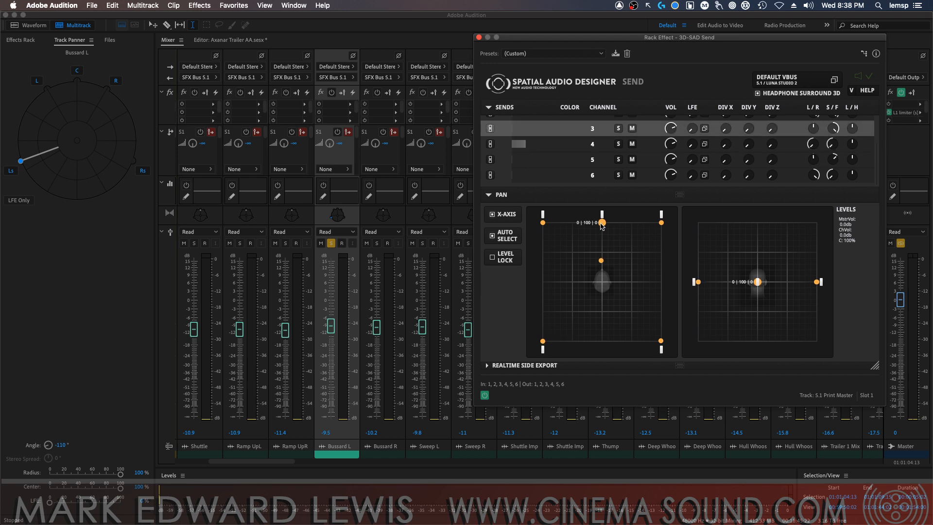
{"action": "left_click", "coordinate": [704, 129]}
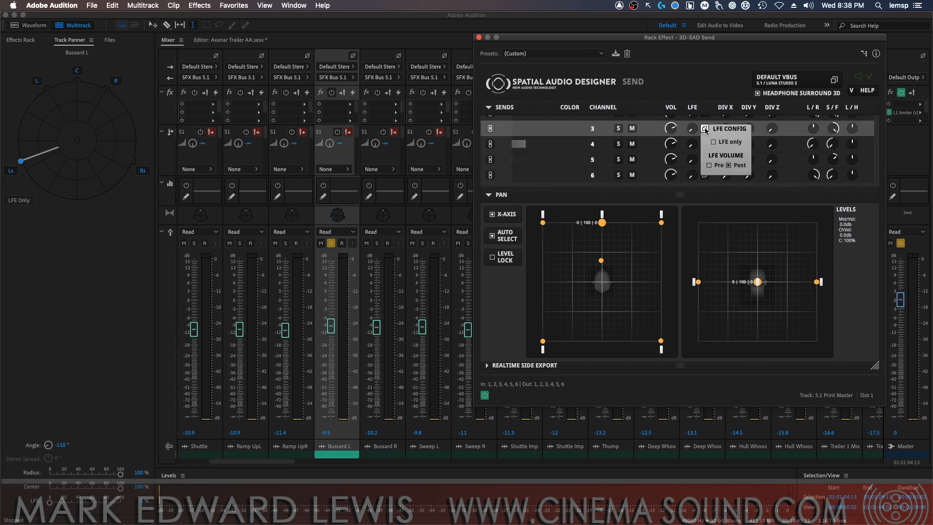
{"action": "left_click", "coordinate": [713, 142]}
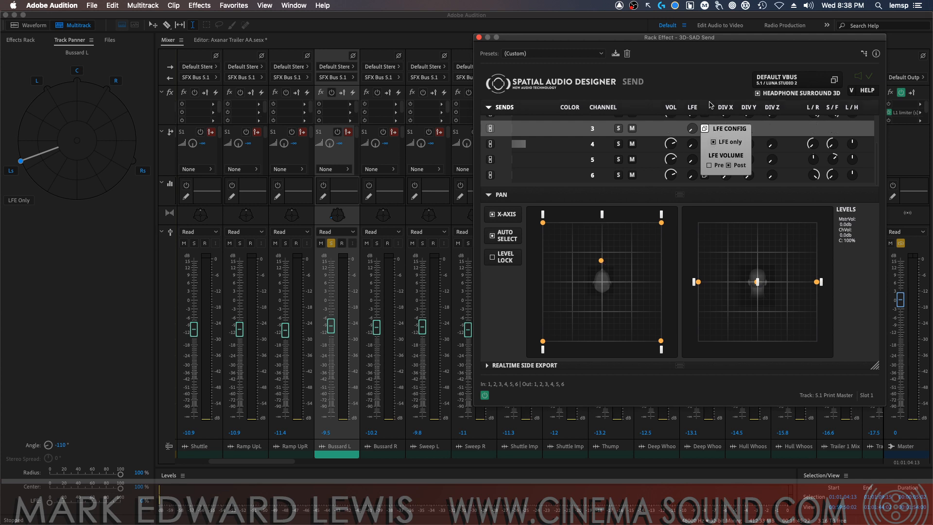
{"action": "left_click", "coordinate": [705, 129]}
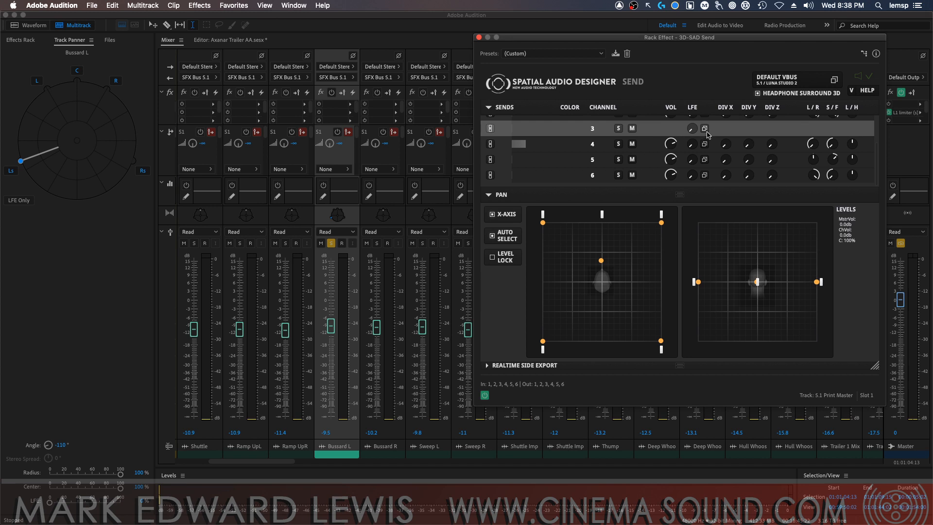
Set Send channel 5 to 0 | 35 | 0, then pan Bussard L to front center at about 91% radius and play it
{"action": "left_click", "coordinate": [602, 261]}
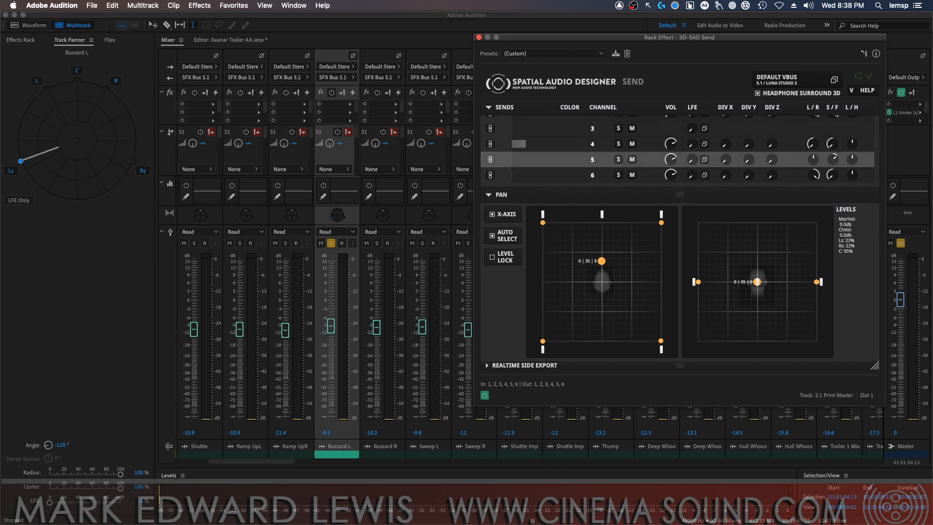
{"action": "left_click_drag", "start_coordinate": [21, 160], "coordinate": [74, 118]}
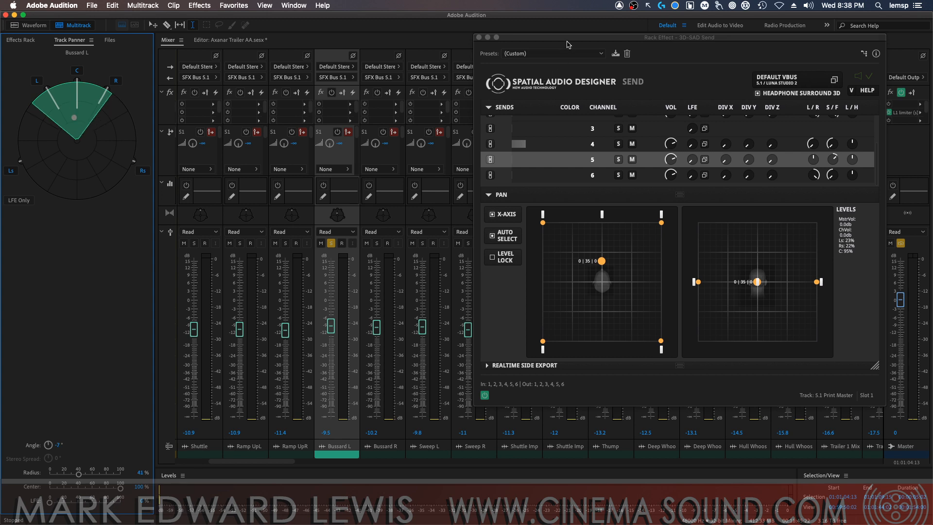
{"action": "left_click_drag", "start_coordinate": [568, 45], "coordinate": [409, 46]}
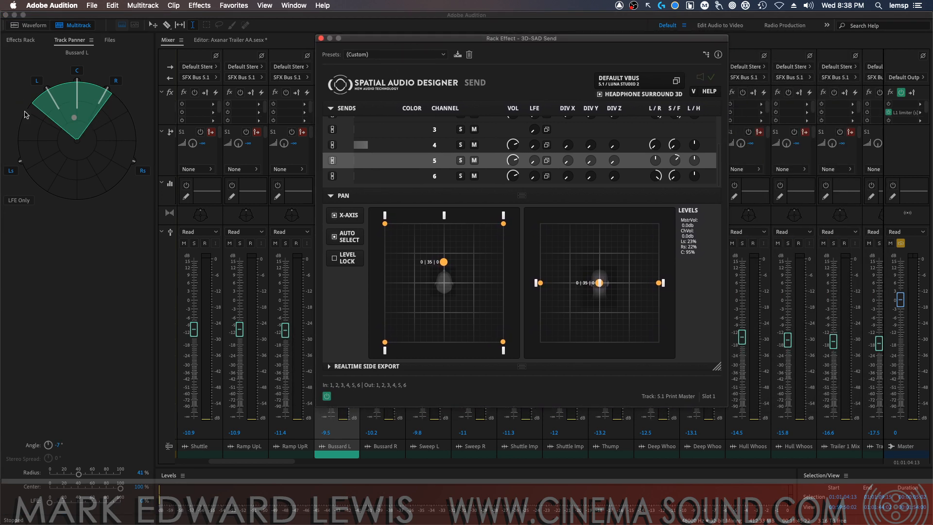
{"action": "mouse_move", "coordinate": [81, 122]}
{"action": "left_mouse_down"}
{"action": "mouse_move", "coordinate": [77, 87]}
{"action": "mouse_move", "coordinate": [133, 153]}
{"action": "mouse_move", "coordinate": [12, 183]}
{"action": "mouse_move", "coordinate": [43, 93]}
{"action": "mouse_move", "coordinate": [89, 88]}
{"action": "mouse_move", "coordinate": [80, 135]}
{"action": "mouse_move", "coordinate": [54, 87]}
{"action": "mouse_move", "coordinate": [99, 104]}
{"action": "mouse_move", "coordinate": [119, 138]}
{"action": "mouse_move", "coordinate": [108, 164]}
{"action": "mouse_move", "coordinate": [79, 204]}
{"action": "mouse_move", "coordinate": [77, 86]}
{"action": "left_mouse_up"}
{"action": "key", "text": "space"}
{"action": "key", "text": "space"}
{"action": "key", "text": "space"}
{"action": "key", "text": "space"}
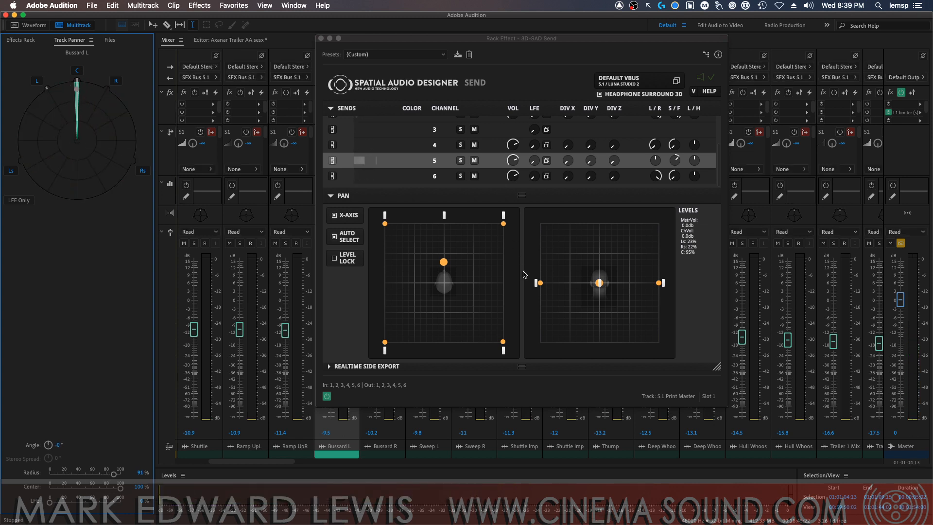
Raise the rear-left channel 4 source to a height of 48 and select the rear-right channel 6 source
{"action": "left_click", "coordinate": [386, 344]}
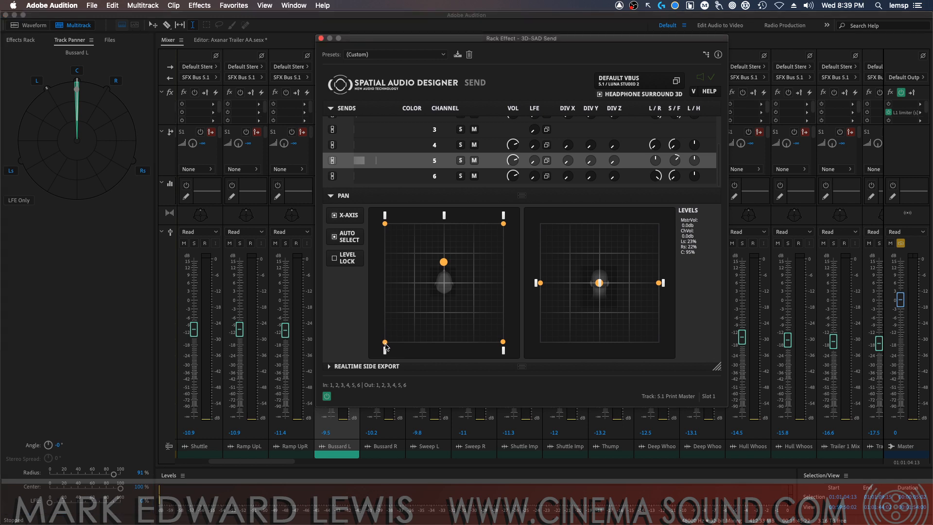
{"action": "left_click", "coordinate": [385, 343]}
{"action": "left_click_drag", "start_coordinate": [541, 284], "coordinate": [541, 254]}
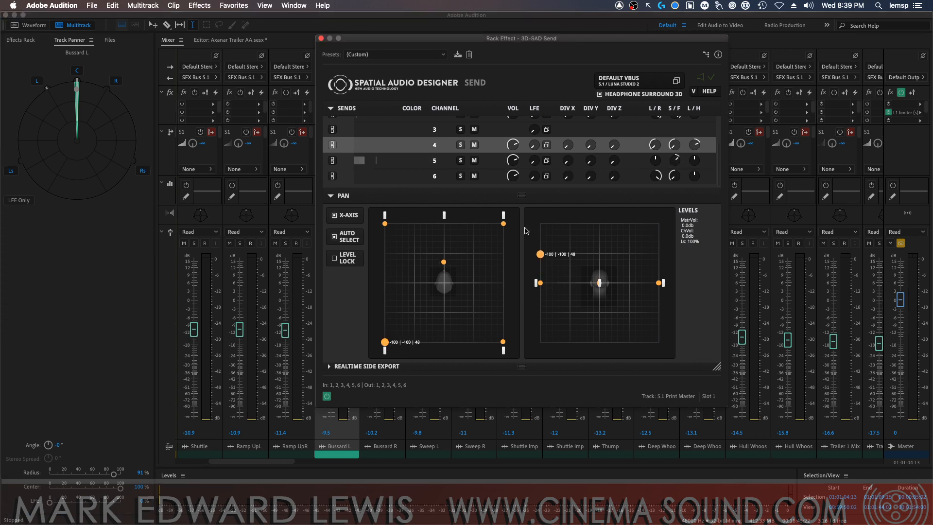
{"action": "left_click", "coordinate": [503, 343]}
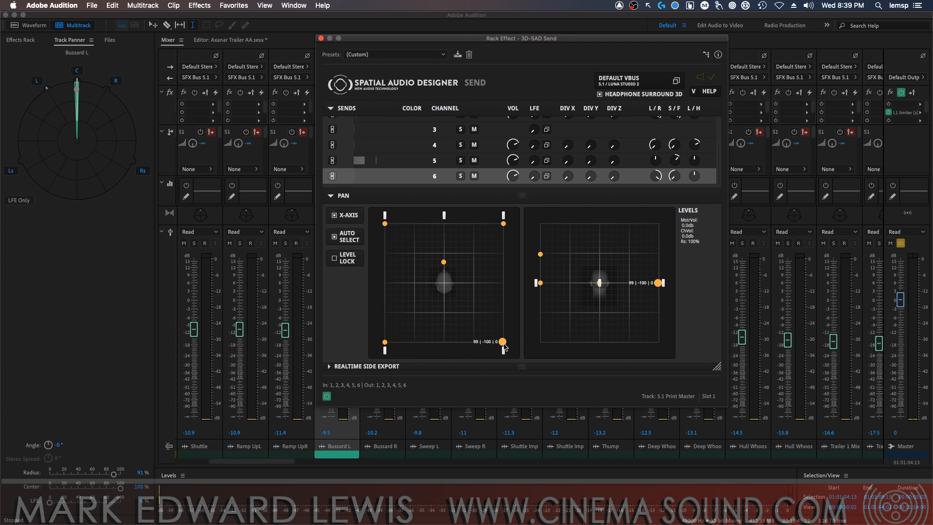
{"action": "mouse_move", "coordinate": [505, 350]}
Change the vBUS preset to 11.1 - Height and raise the rear-right channel 6 source to a height of about 51
{"action": "left_click", "coordinate": [677, 83]}
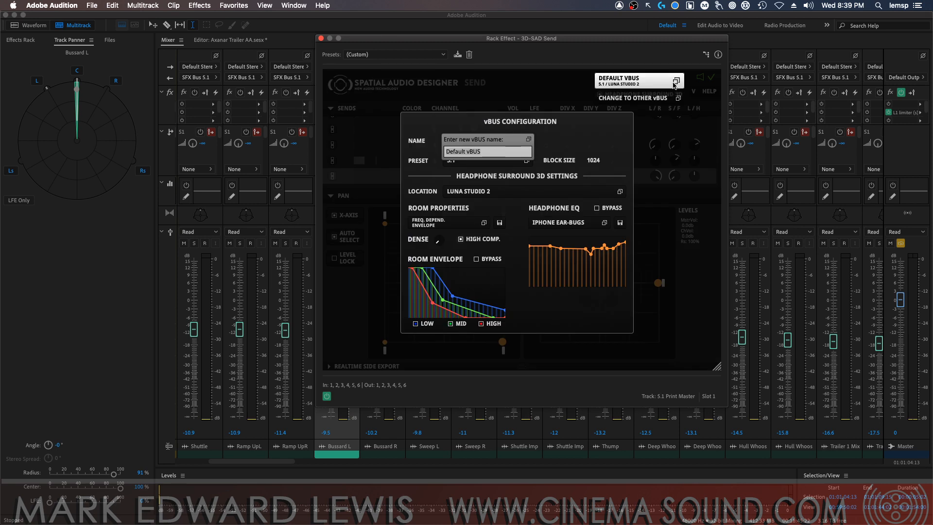
{"action": "left_click", "coordinate": [529, 139]}
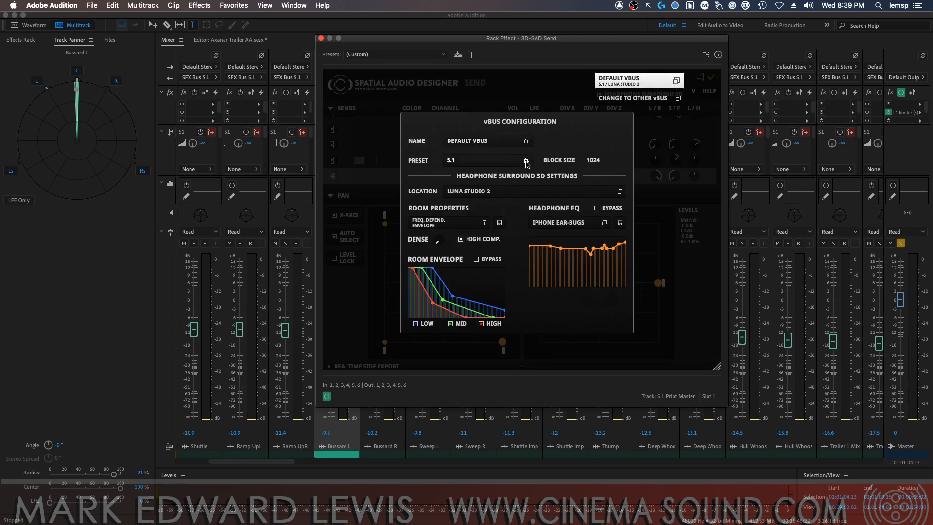
{"action": "left_click", "coordinate": [527, 160]}
{"action": "left_click_drag", "start_coordinate": [529, 176], "coordinate": [533, 235]}
{"action": "left_click", "coordinate": [511, 218]}
{"action": "left_click", "coordinate": [675, 81]}
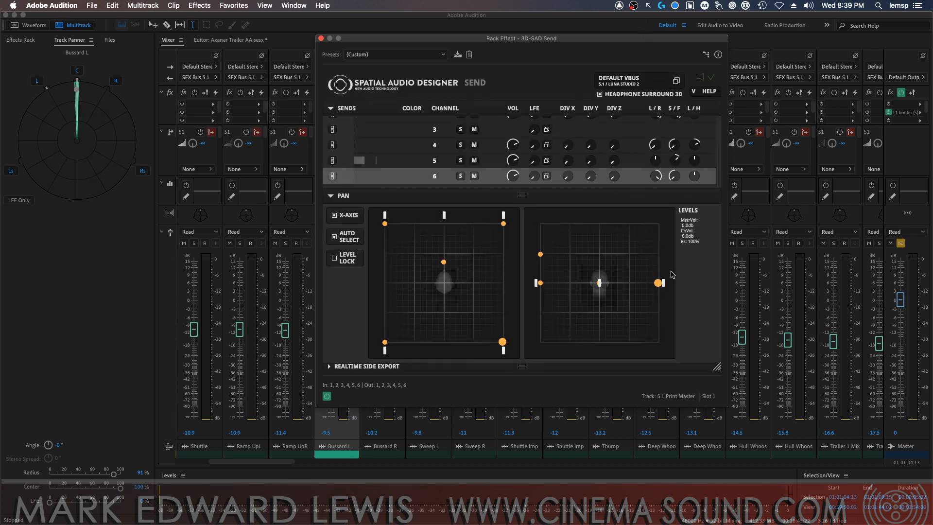
{"action": "mouse_move", "coordinate": [503, 345]}
{"action": "left_click_drag", "start_coordinate": [656, 281], "coordinate": [667, 227]}
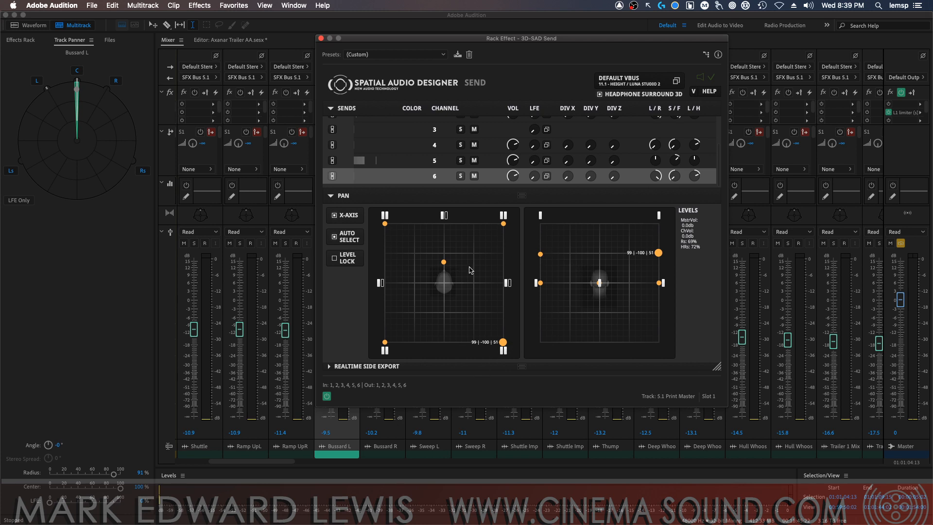
Audition Bussard L panned to the right speaker at 30°, then return it to front center at about 1°
{"action": "key", "text": "space"}
{"action": "left_click_drag", "start_coordinate": [77, 89], "coordinate": [99, 102]}
{"action": "key", "text": "space"}
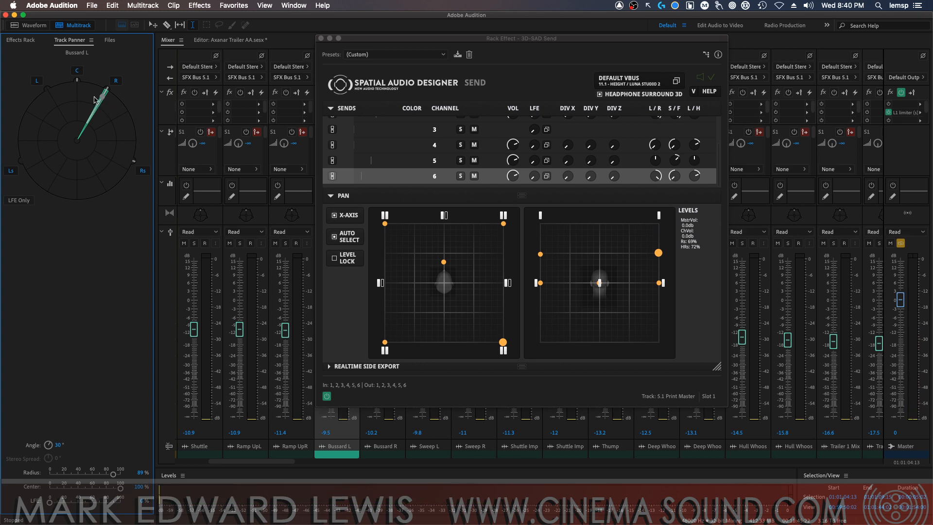
{"action": "left_click_drag", "start_coordinate": [103, 101], "coordinate": [72, 88]}
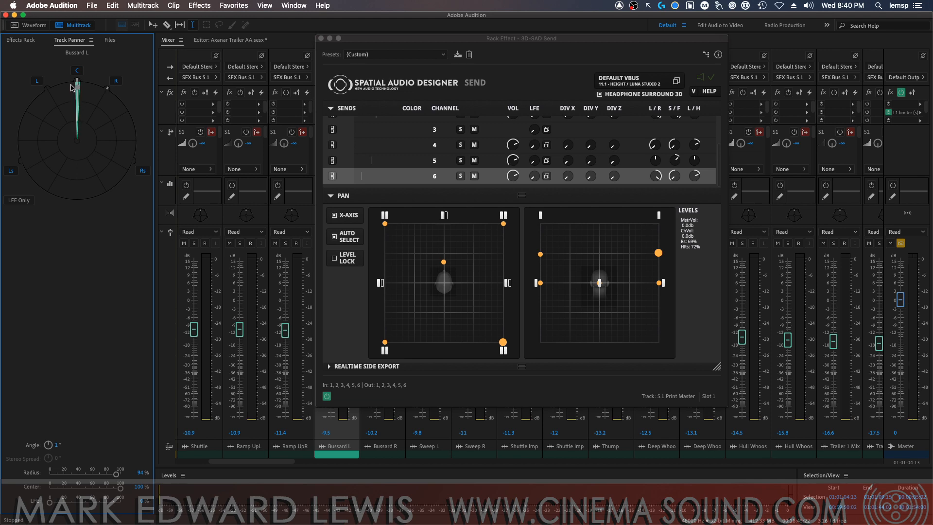
Close the 3D-SAD Send window, save the session, and take Bussard L out of solo
{"action": "left_click", "coordinate": [321, 39]}
{"action": "key", "text": "super+s"}
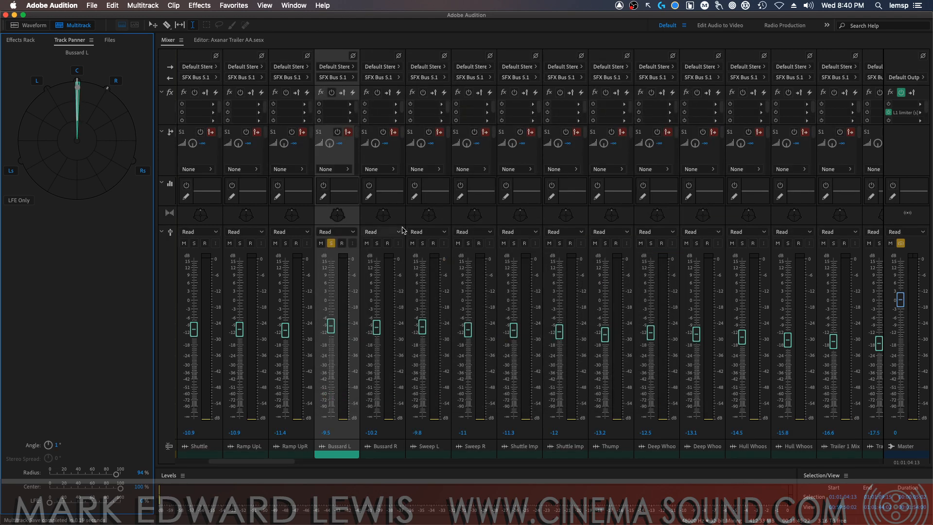
{"action": "left_click", "coordinate": [330, 244]}
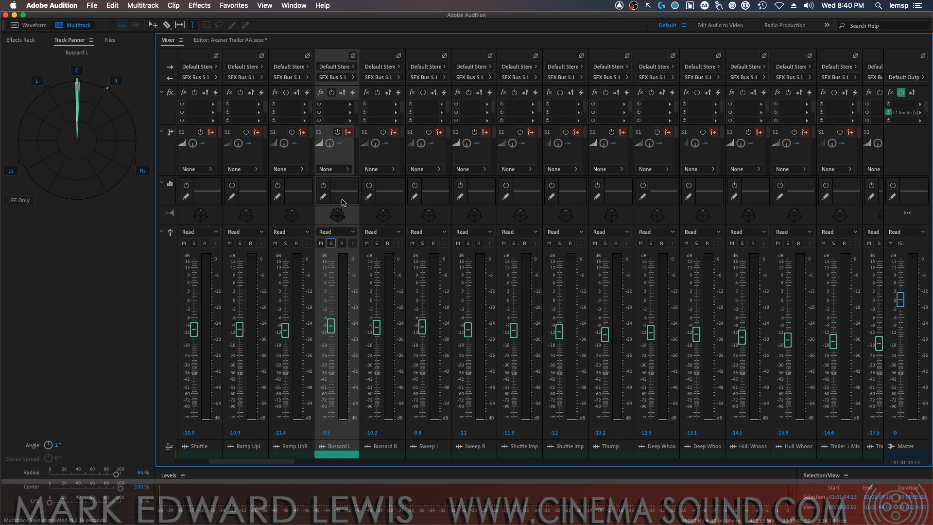
Add two stereo bus tracks directly after the VO 2 track
{"action": "left_click_drag", "start_coordinate": [287, 461], "coordinate": [221, 466]}
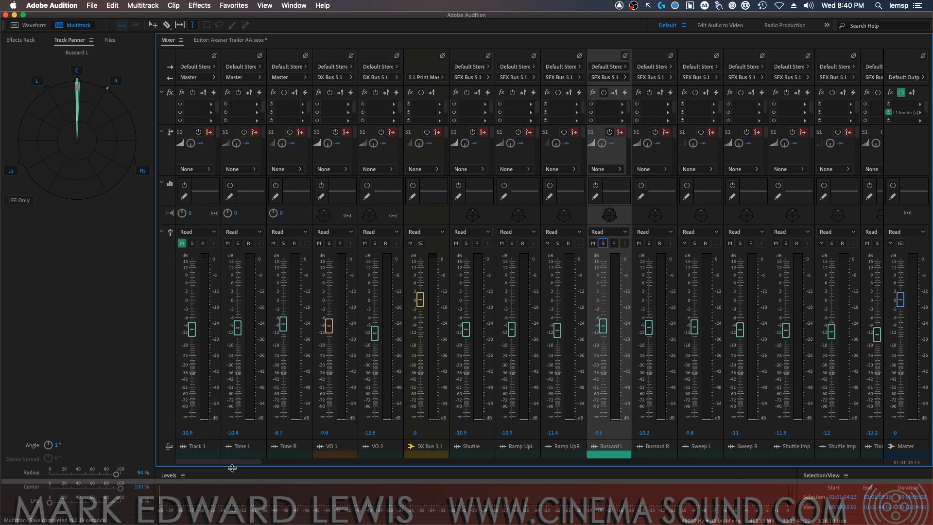
{"action": "left_click", "coordinate": [395, 449]}
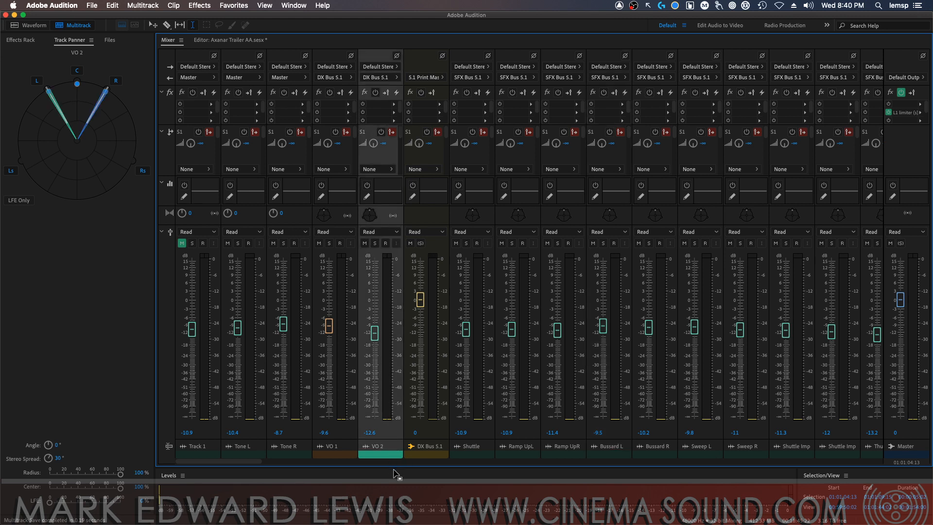
{"action": "left_click", "coordinate": [144, 7]}
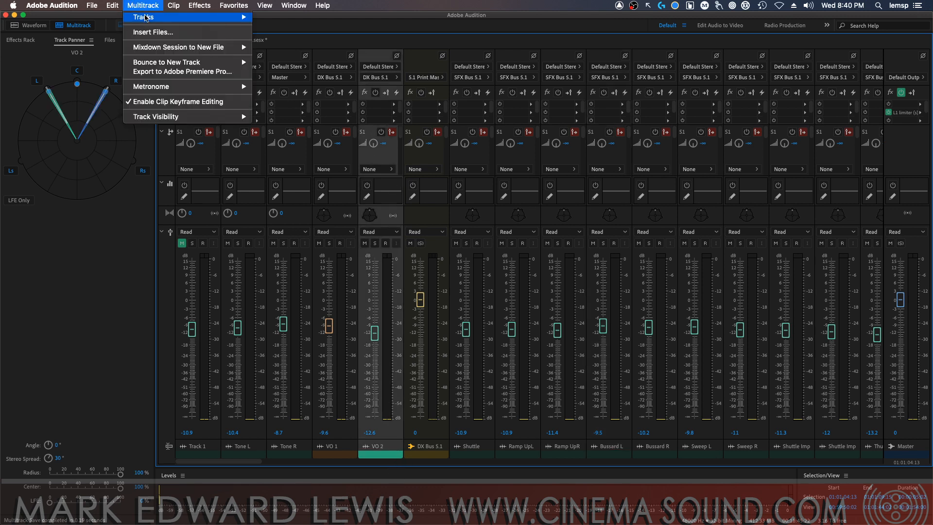
{"action": "mouse_move", "coordinate": [178, 23]}
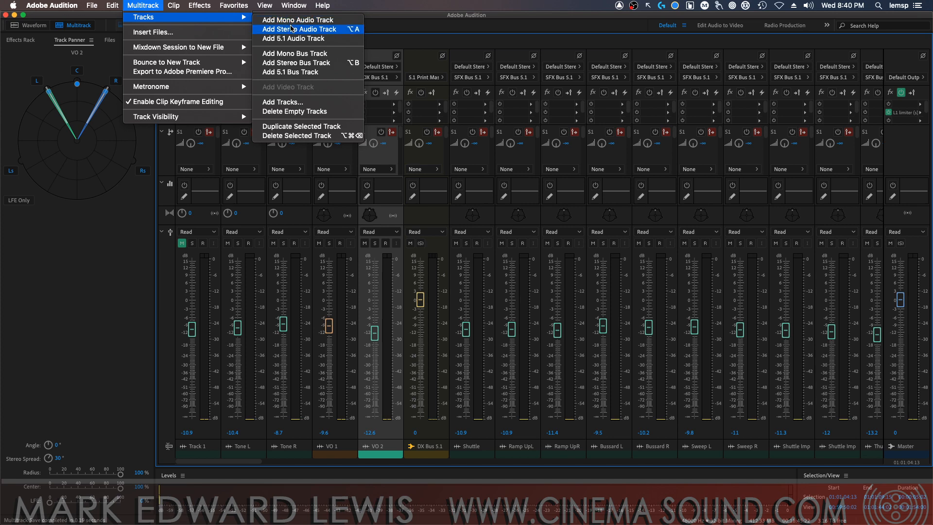
{"action": "left_click", "coordinate": [286, 102]}
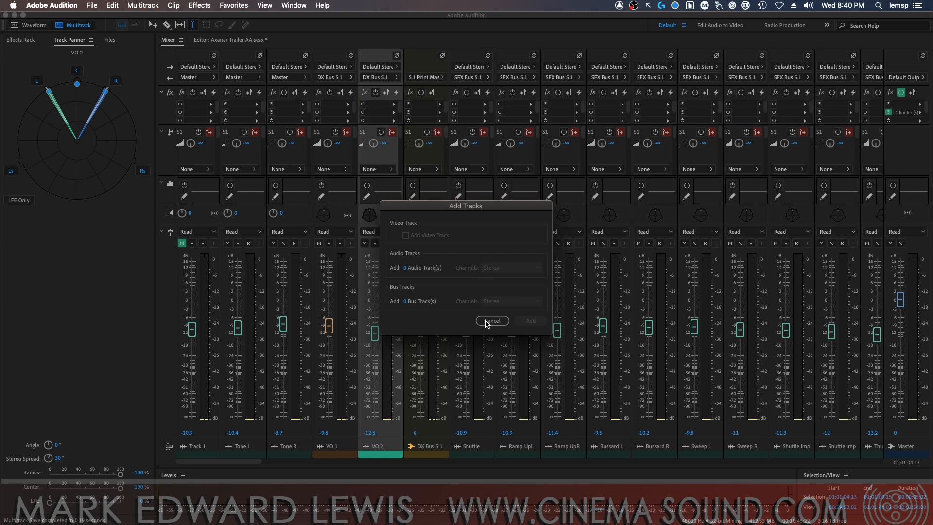
{"action": "left_click", "coordinate": [406, 302]}
{"action": "type", "text": "2"}
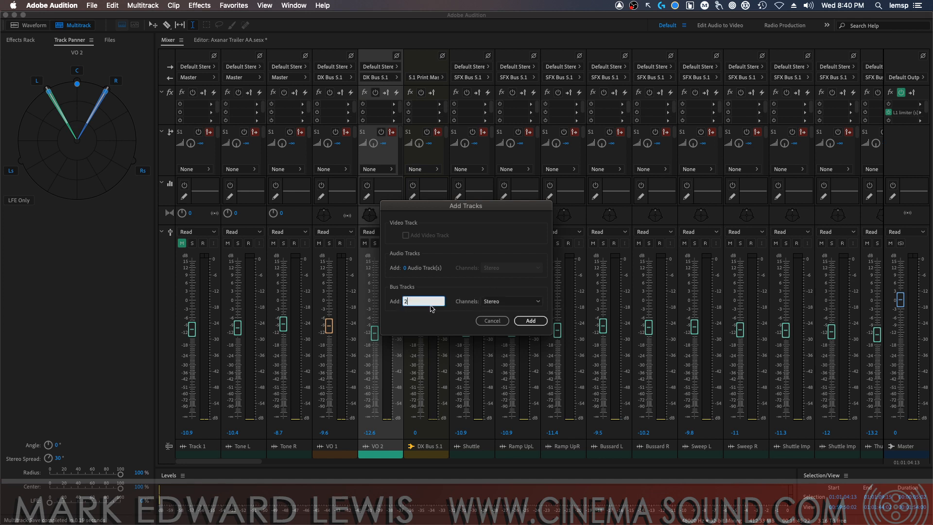
{"action": "left_click", "coordinate": [531, 321]}
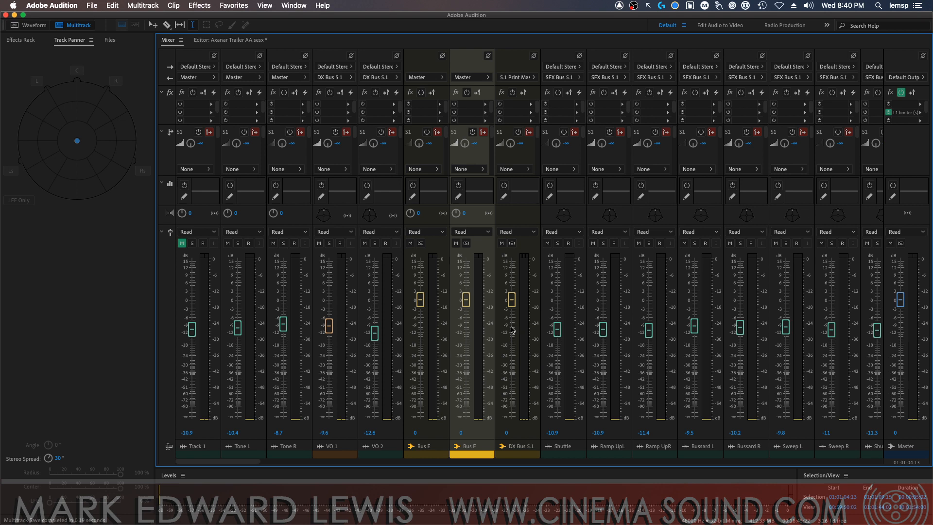
Rename the two new stereo buses after VO 2 as VO Verb F and VO Verb S
{"action": "double_click", "coordinate": [423, 446]}
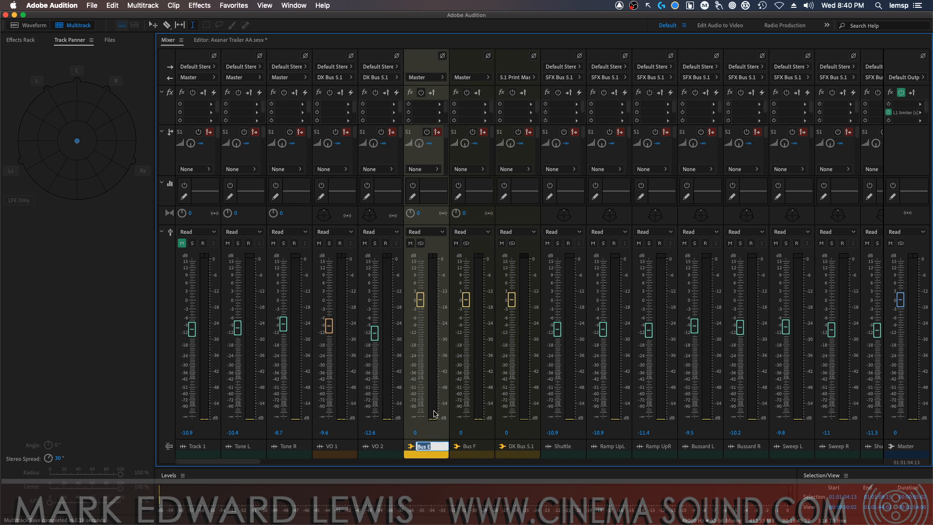
{"action": "type", "text": "VO Verb F"}
{"action": "key", "text": "Return"}
{"action": "double_click", "coordinate": [470, 446]}
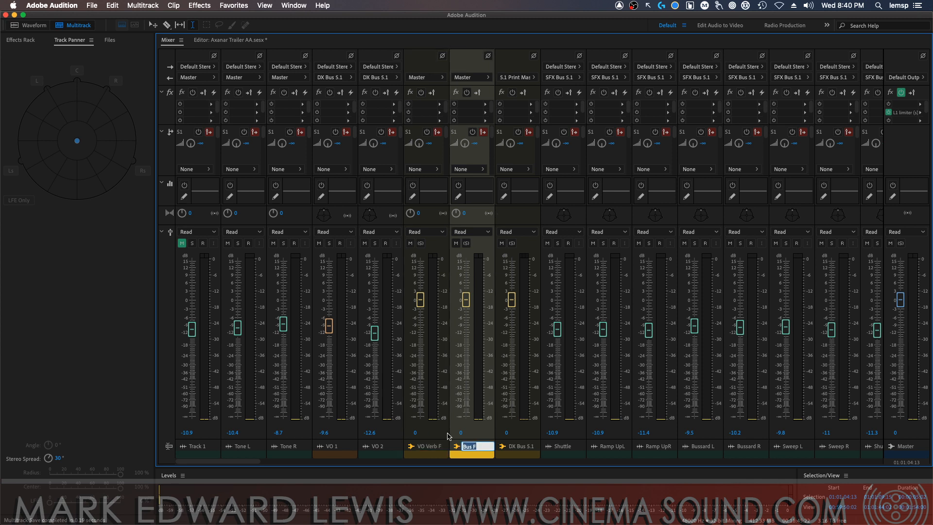
{"action": "type", "text": "VO Verb S"}
{"action": "key", "text": "Return"}
Route the outputs of VO Verb F and VO Verb S to DX Bus 5.1
{"action": "left_click", "coordinate": [421, 78]}
{"action": "mouse_move", "coordinate": [480, 111]}
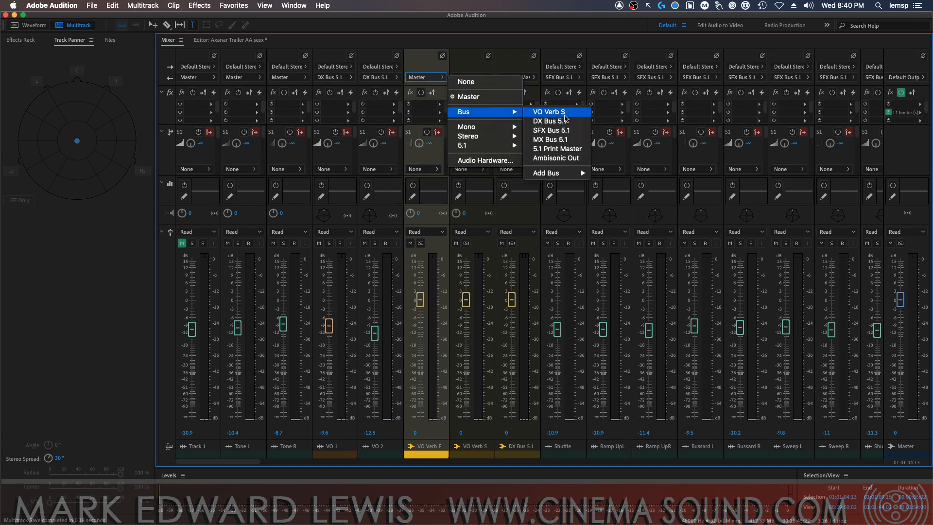
{"action": "left_click", "coordinate": [549, 121]}
{"action": "left_click", "coordinate": [470, 78]}
{"action": "mouse_move", "coordinate": [530, 113]}
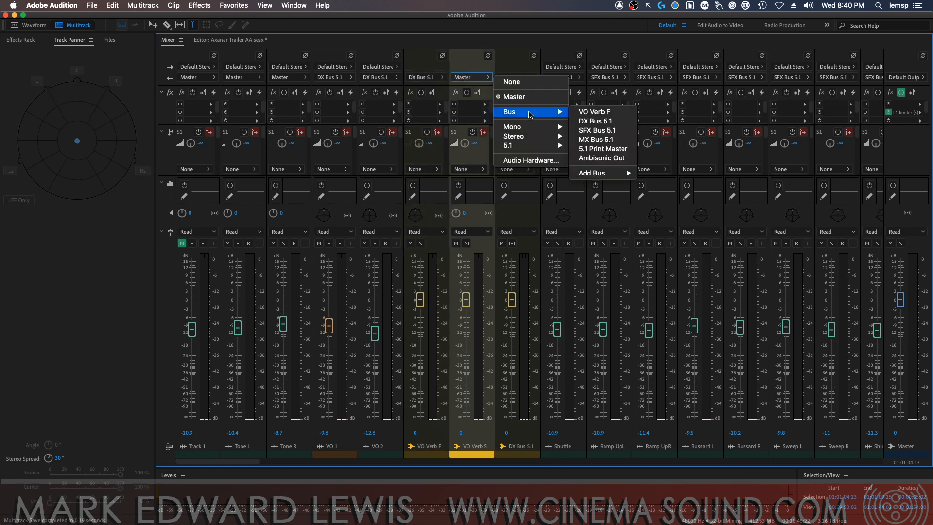
{"action": "left_click", "coordinate": [601, 121]}
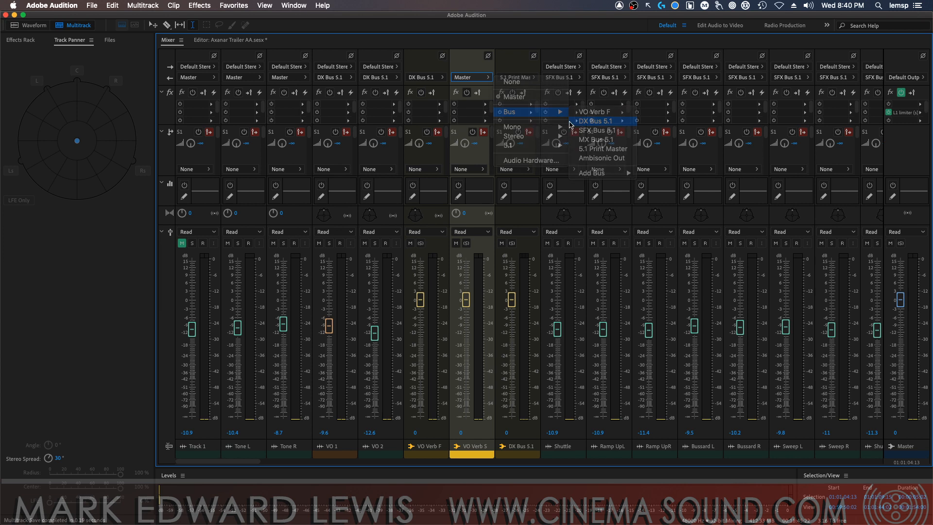
Set Center to 0% on VO Verb F and VO Verb S, and pan VO Verb S to the surrounds with a 108° stereo spread
{"action": "left_click", "coordinate": [410, 216]}
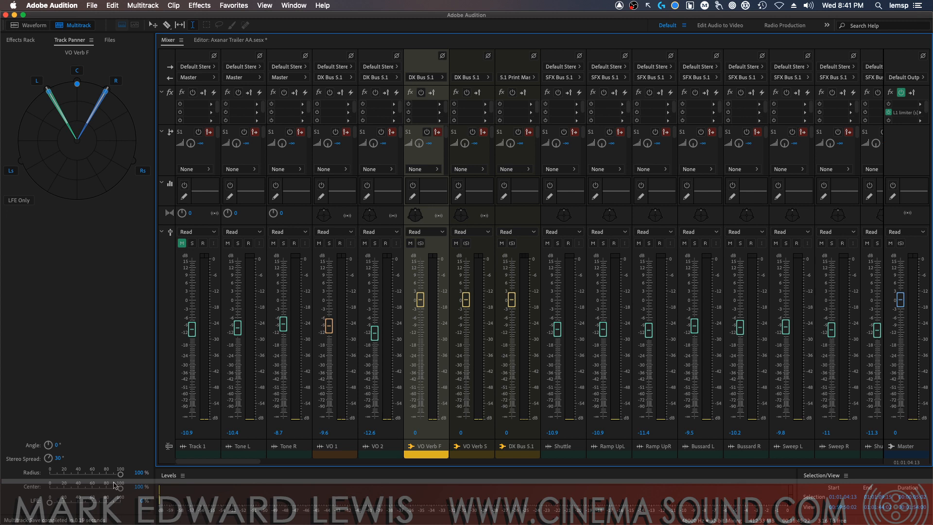
{"action": "left_click_drag", "start_coordinate": [118, 487], "coordinate": [6, 493]}
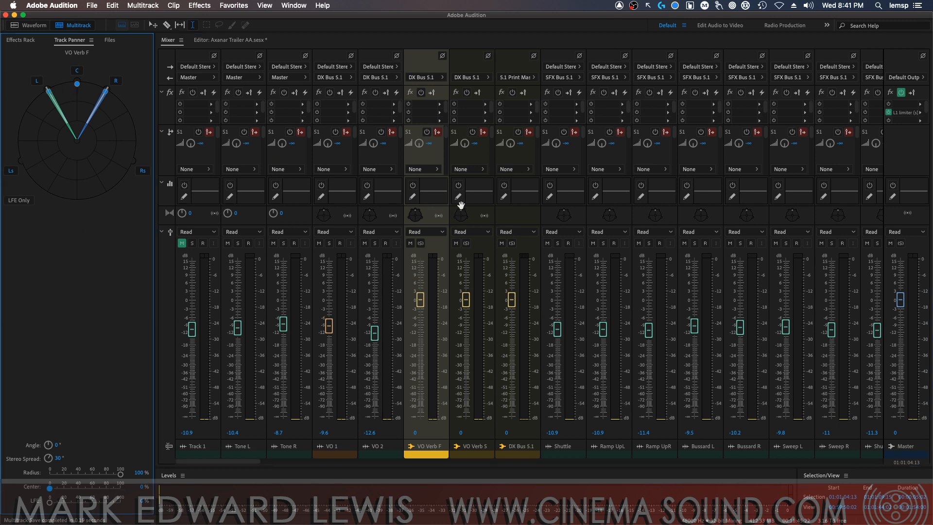
{"action": "left_click", "coordinate": [464, 217]}
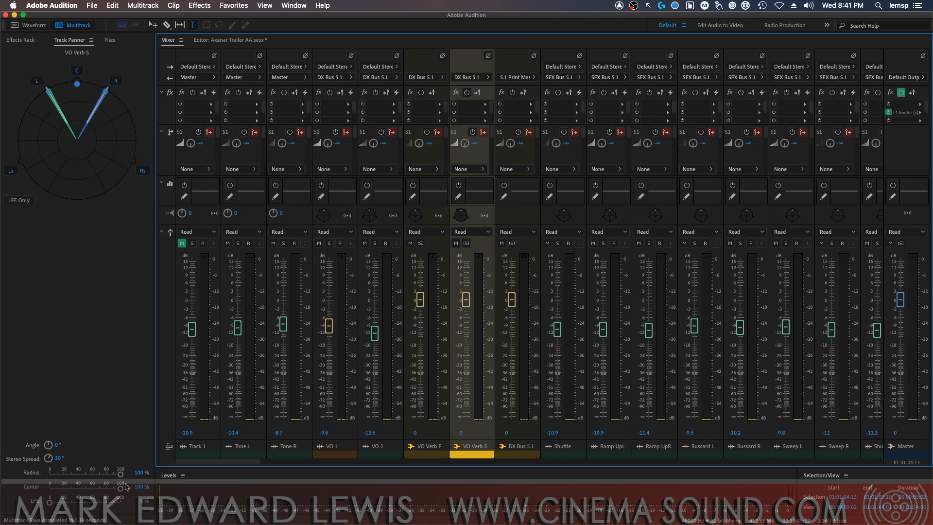
{"action": "left_click_drag", "start_coordinate": [121, 486], "coordinate": [49, 487]}
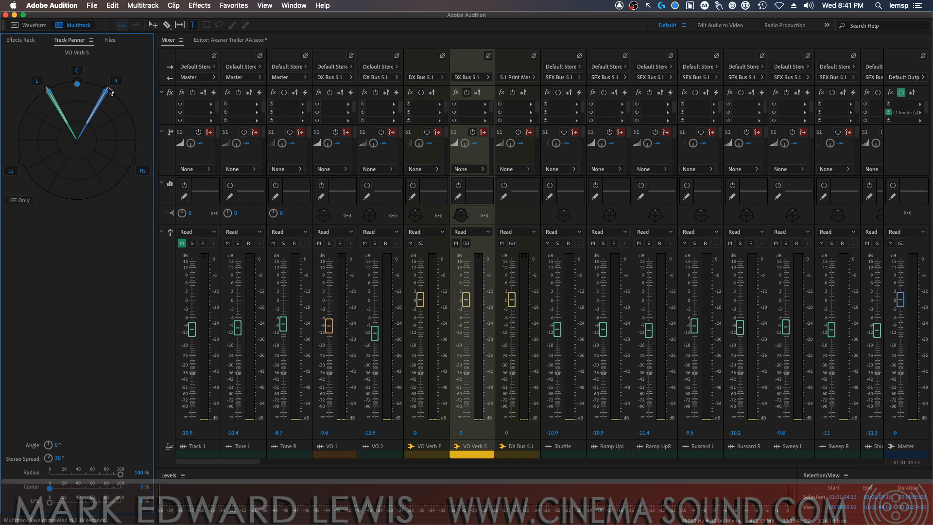
{"action": "left_click_drag", "start_coordinate": [110, 90], "coordinate": [80, 89]}
{"action": "left_click_drag", "start_coordinate": [58, 457], "coordinate": [42, 419]}
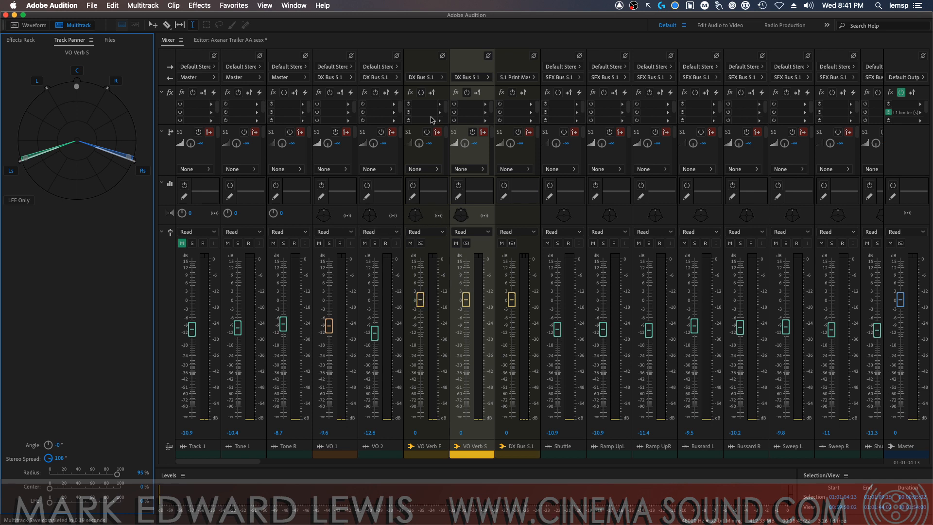
Insert Studio Reverb in the first effect slot of VO Verb F and move its window clear of the verb buses
{"action": "left_click", "coordinate": [440, 104]}
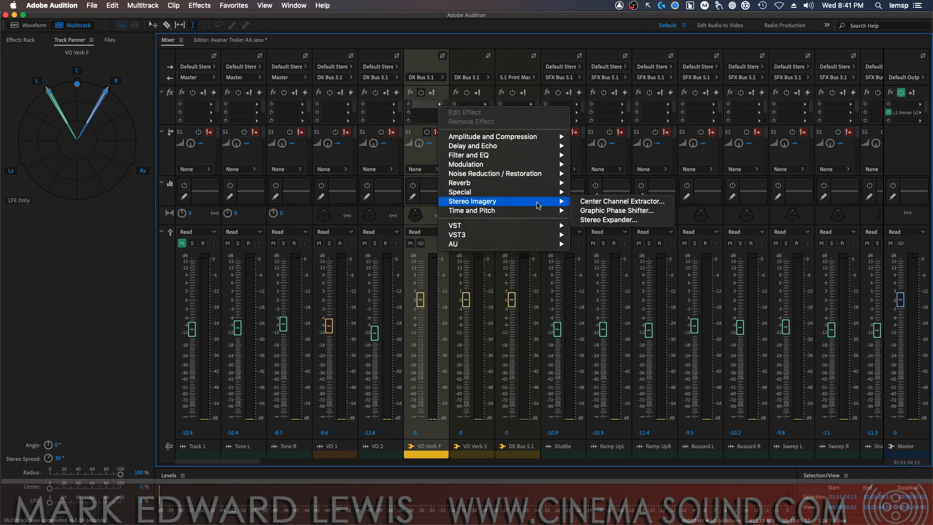
{"action": "mouse_move", "coordinate": [536, 137]}
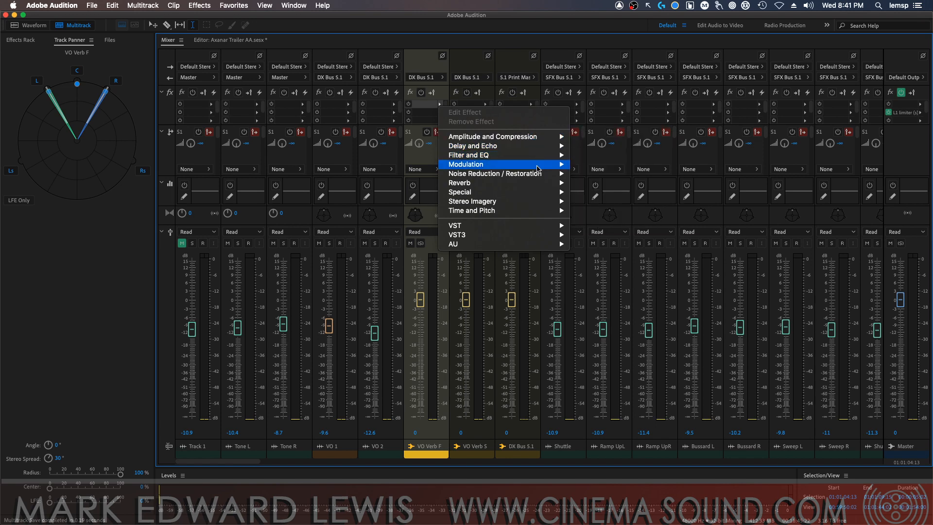
{"action": "mouse_move", "coordinate": [538, 184]}
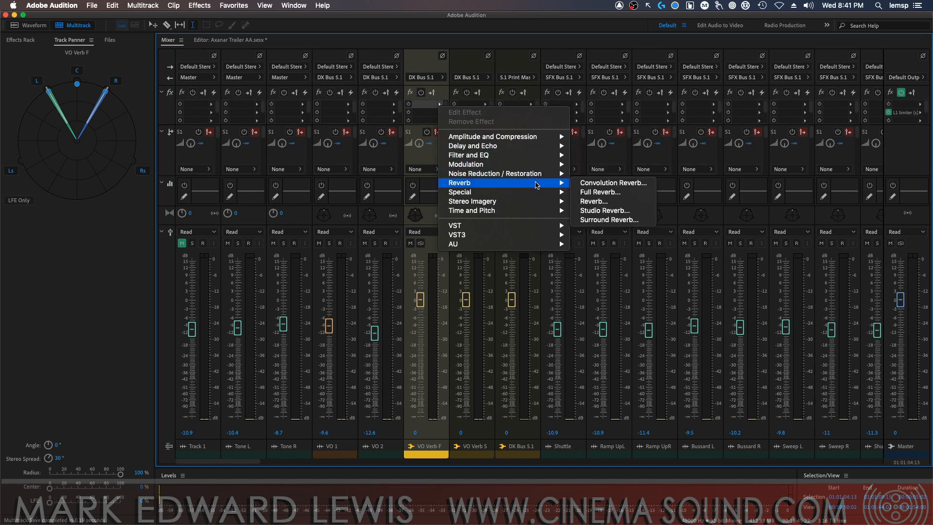
{"action": "left_click", "coordinate": [616, 210]}
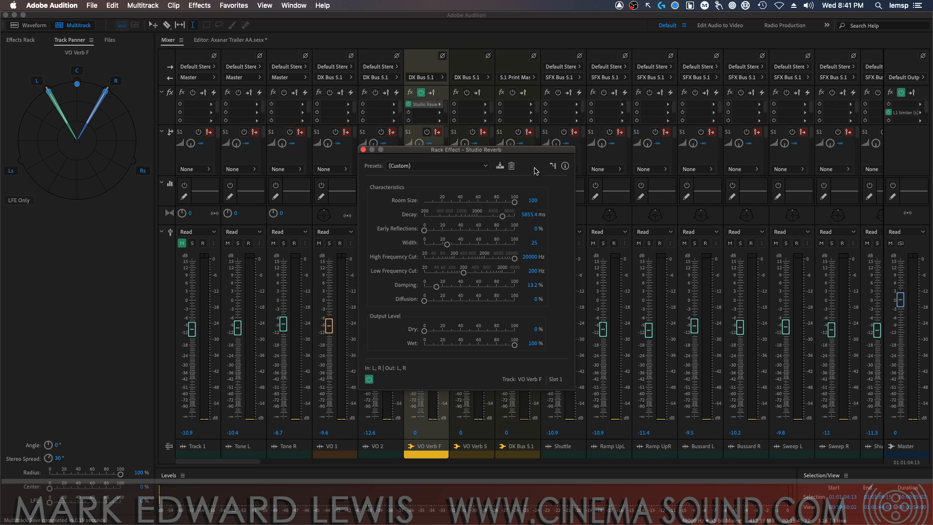
{"action": "left_click_drag", "start_coordinate": [531, 151], "coordinate": [712, 120]}
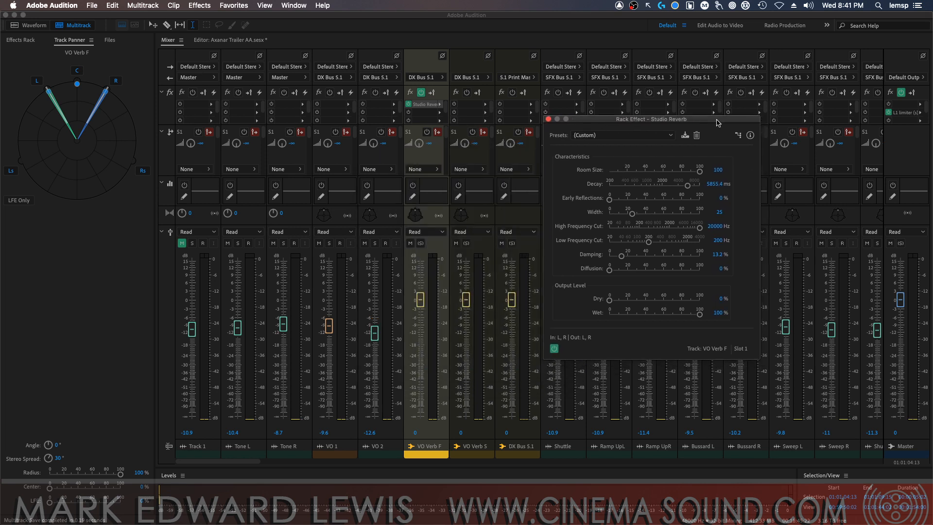
Insert Studio Reverb in the first effect slot of VO Verb S and close the reverb windows
{"action": "left_click", "coordinate": [484, 105]}
{"action": "left_click", "coordinate": [484, 105]}
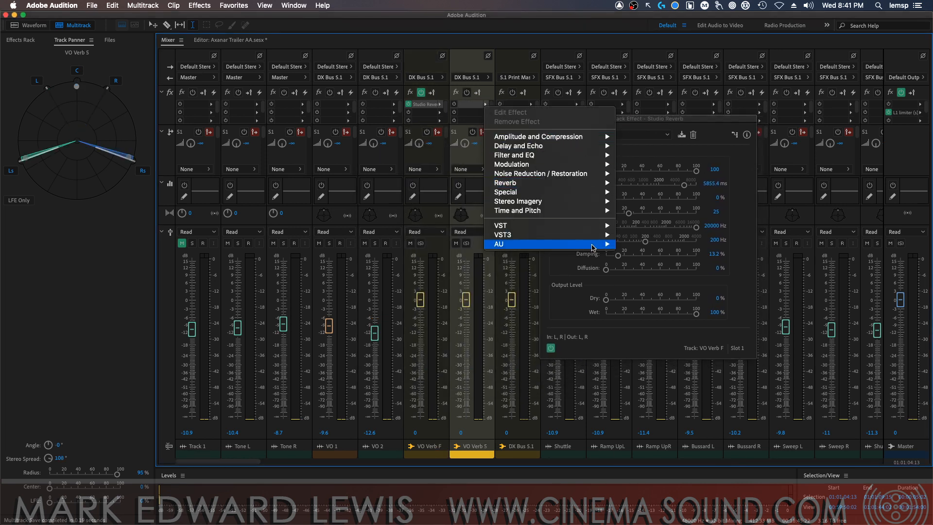
{"action": "mouse_move", "coordinate": [581, 184]}
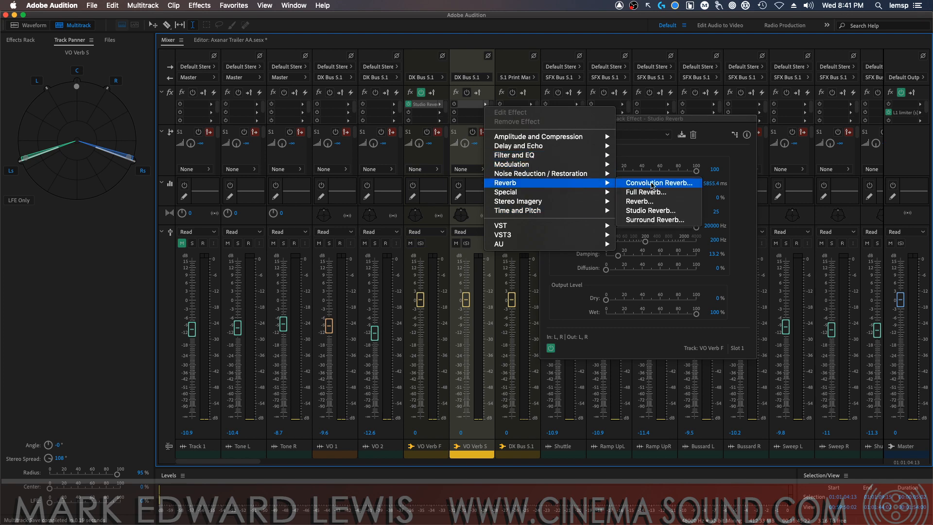
{"action": "left_click", "coordinate": [658, 211]}
{"action": "left_click", "coordinate": [546, 119]}
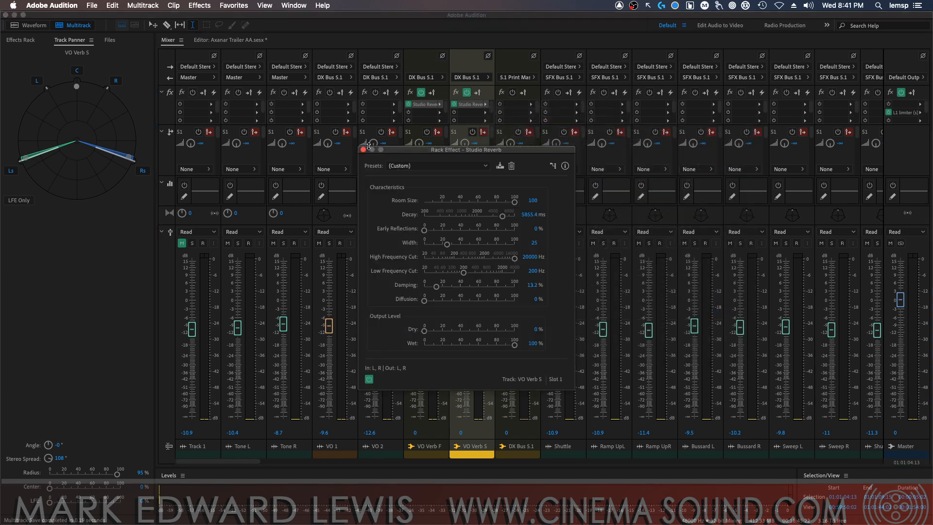
{"action": "left_click", "coordinate": [363, 150]}
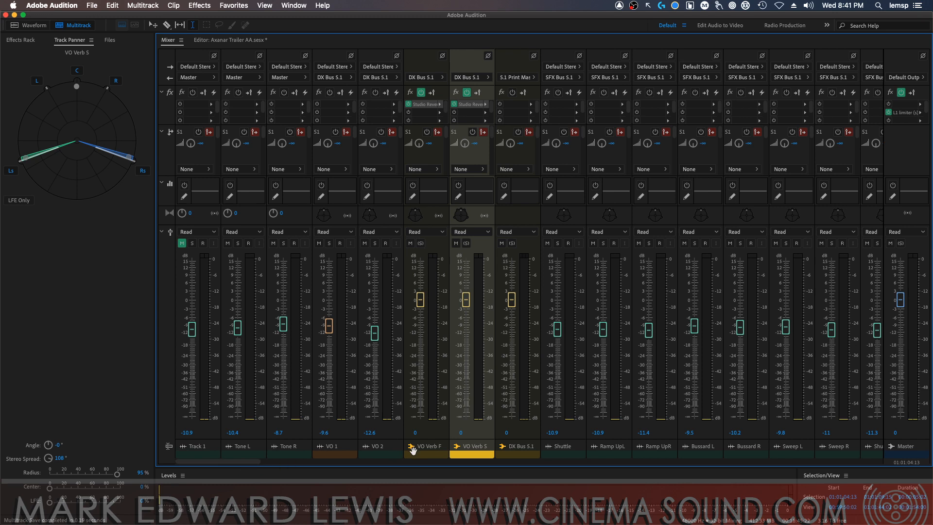
Add a mono bus track directly after VO 2 and name it VO Mono Verb
{"action": "left_click", "coordinate": [394, 448]}
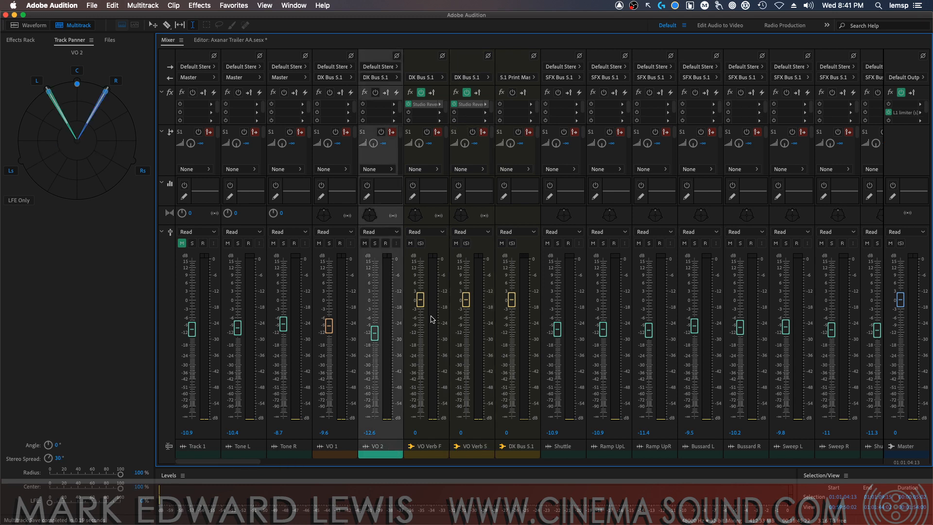
{"action": "left_click", "coordinate": [143, 5]}
{"action": "mouse_move", "coordinate": [162, 19]}
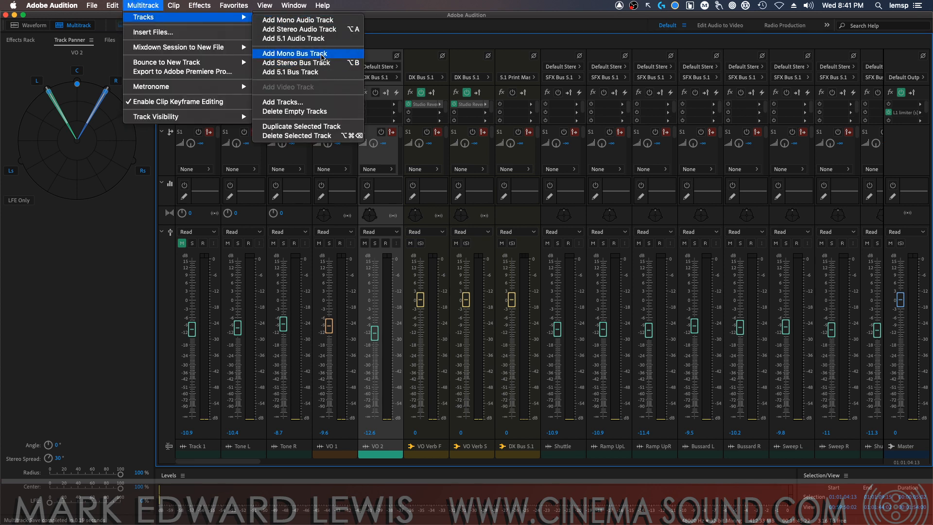
{"action": "left_click", "coordinate": [321, 56]}
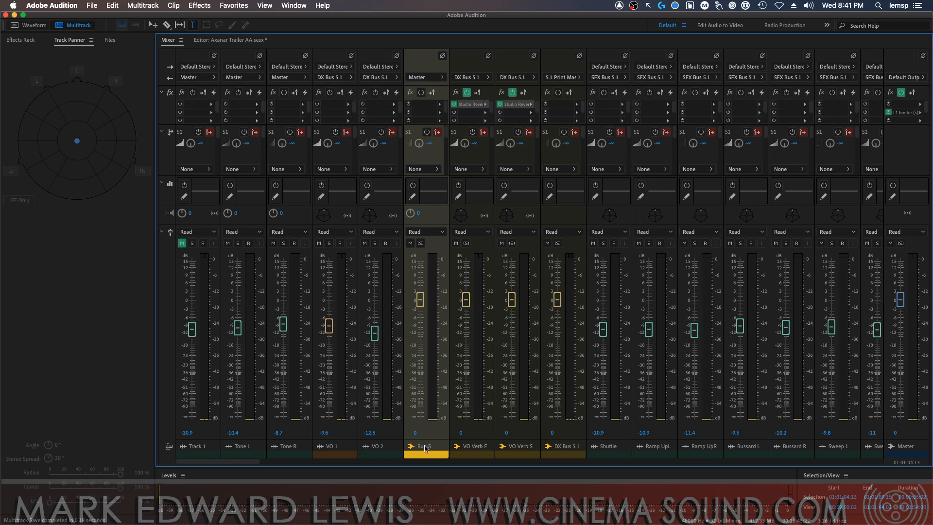
{"action": "double_click", "coordinate": [425, 447]}
{"action": "type", "text": "VO"}
{"action": "type", "text": " Mono Verb"}
{"action": "key", "text": "Return"}
Insert Studio Reverb with the Room Ambience 1 preset in the first effect slot of VO Mono Verb
{"action": "left_click", "coordinate": [439, 104]}
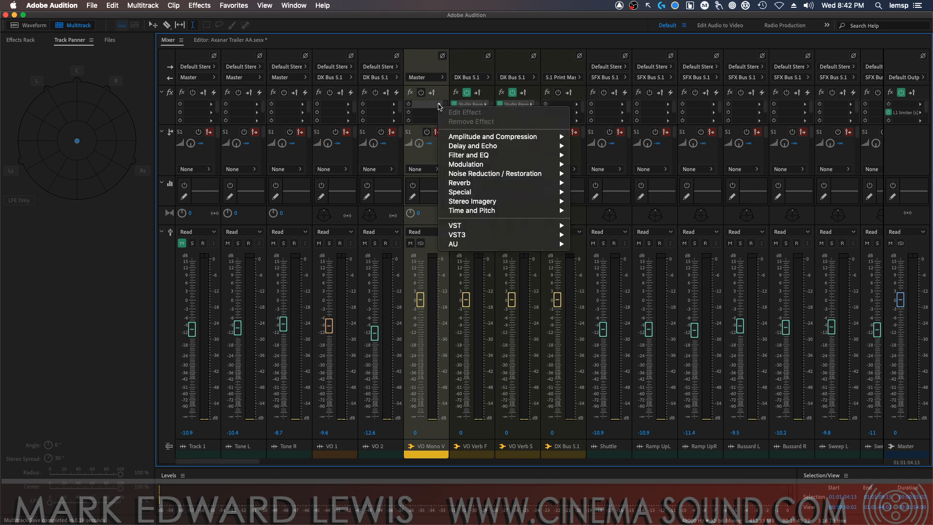
{"action": "mouse_move", "coordinate": [537, 192]}
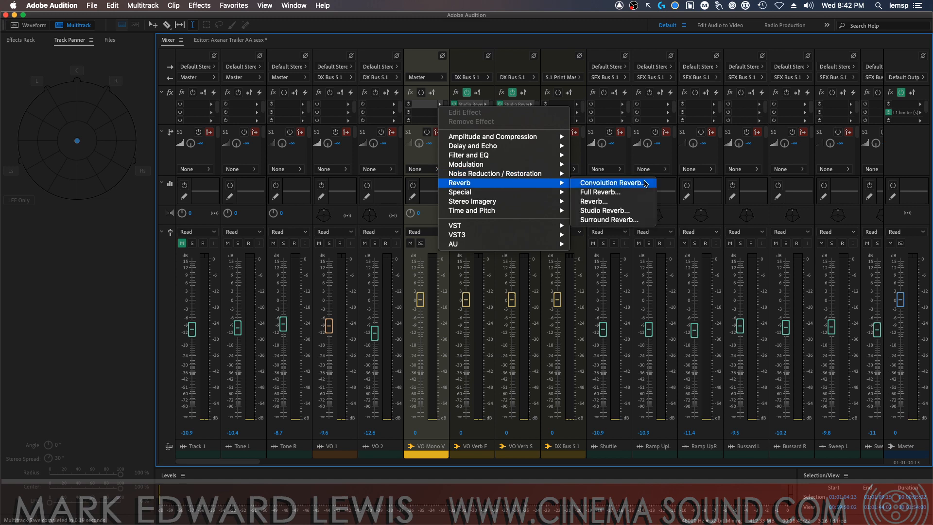
{"action": "left_click", "coordinate": [628, 213]}
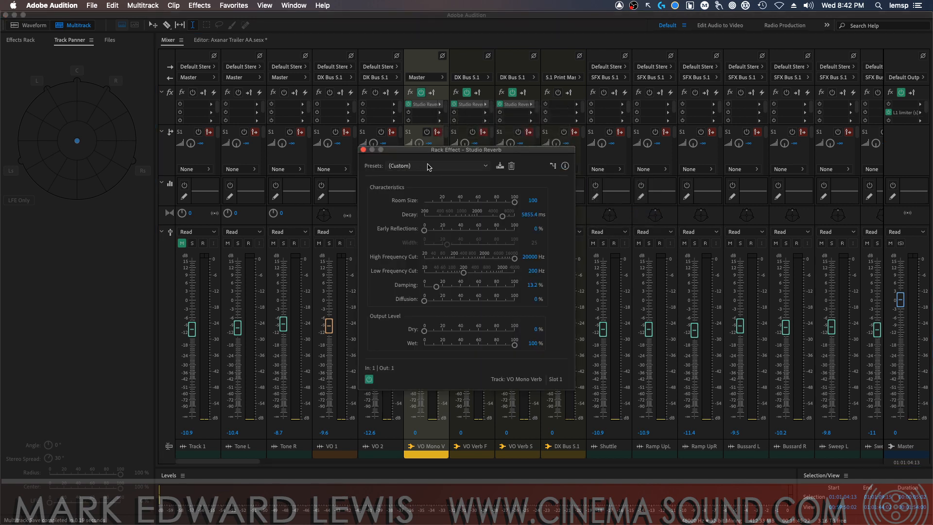
{"action": "left_click", "coordinate": [428, 165]}
{"action": "left_click", "coordinate": [427, 280]}
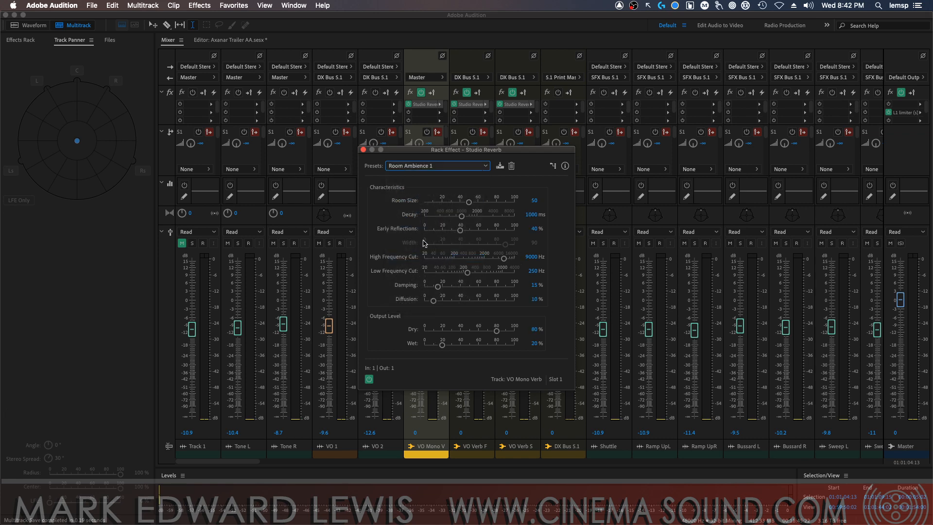
{"action": "left_click", "coordinate": [364, 150]}
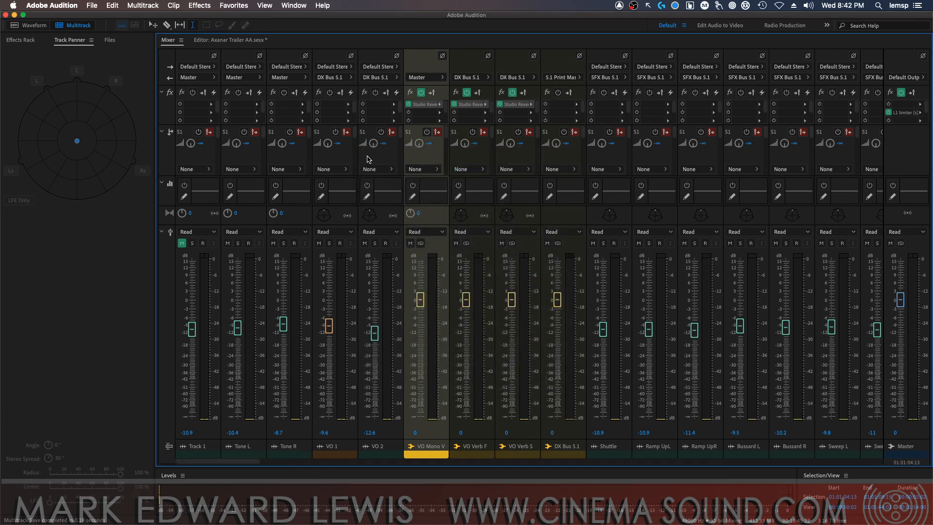
Replace the Studio Reverb on VO Mono Verb with the Audio Ease Speakerphone plug-in and move its window aside
{"action": "left_click", "coordinate": [440, 107]}
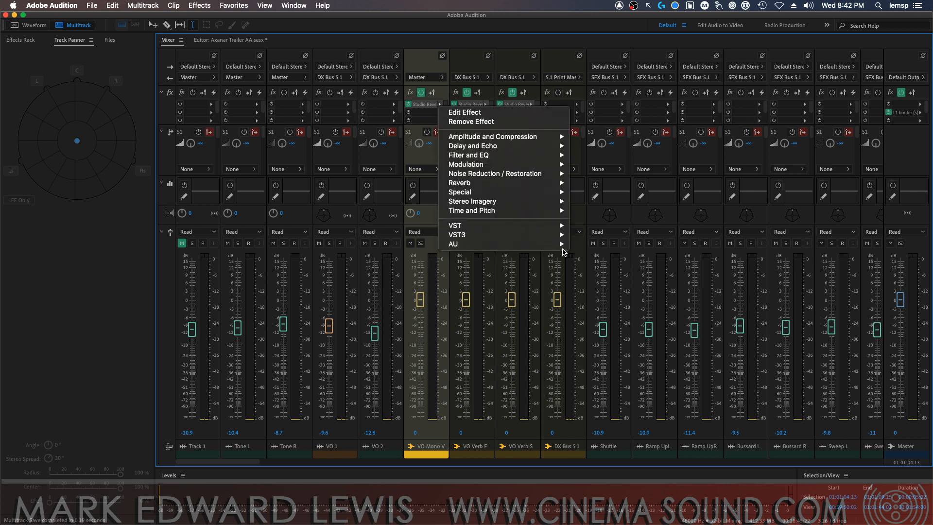
{"action": "mouse_move", "coordinate": [553, 246]}
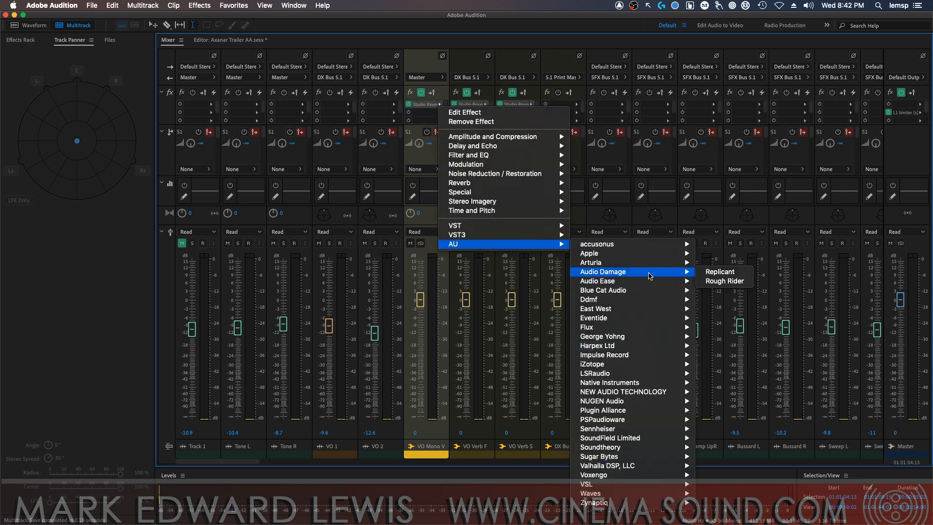
{"action": "mouse_move", "coordinate": [670, 281]}
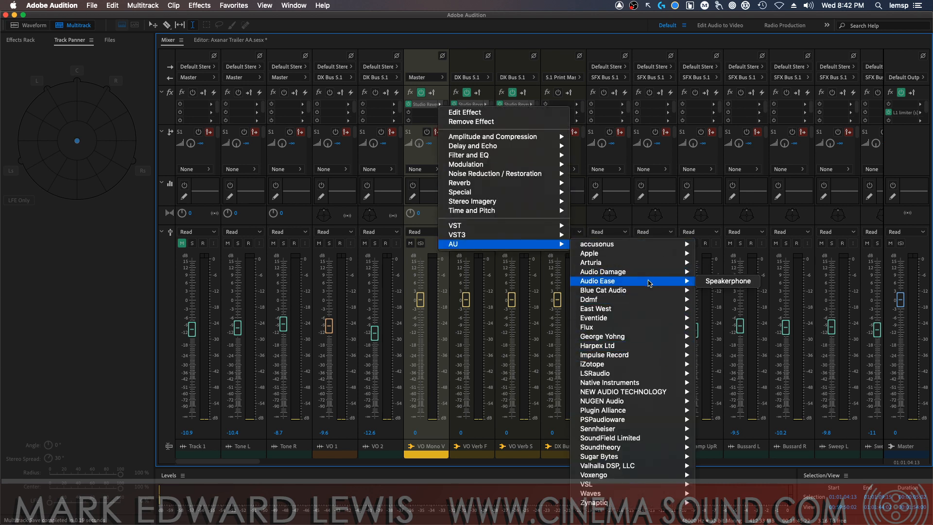
{"action": "left_click", "coordinate": [728, 281]}
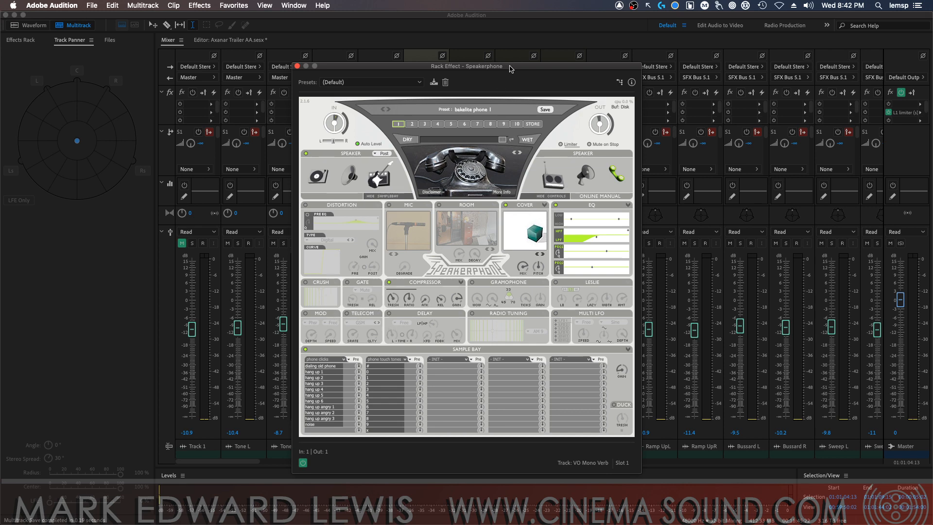
{"action": "left_click_drag", "start_coordinate": [510, 69], "coordinate": [732, 58]}
Replace the Speakerphone plug-in on VO Mono Verb with Studio Reverb, choose a reverb preset and close its window
{"action": "left_click", "coordinate": [439, 104]}
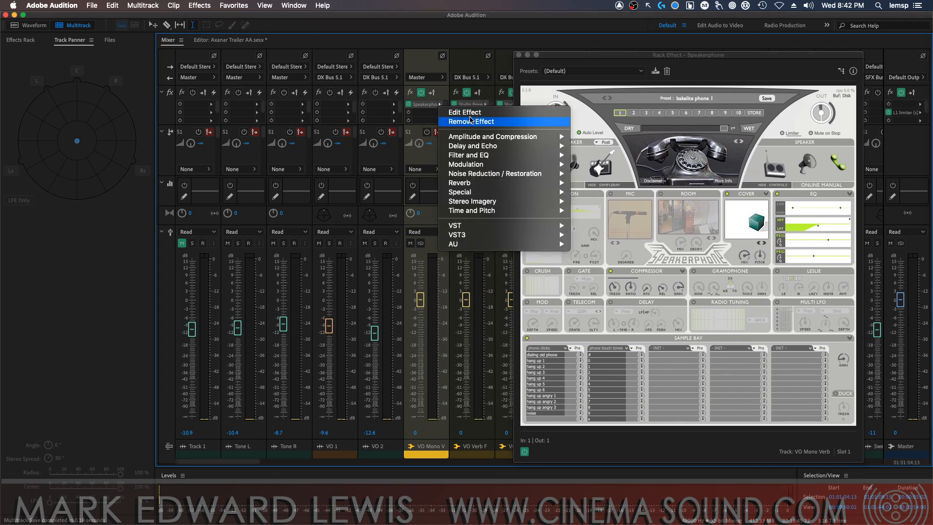
{"action": "mouse_move", "coordinate": [525, 166]}
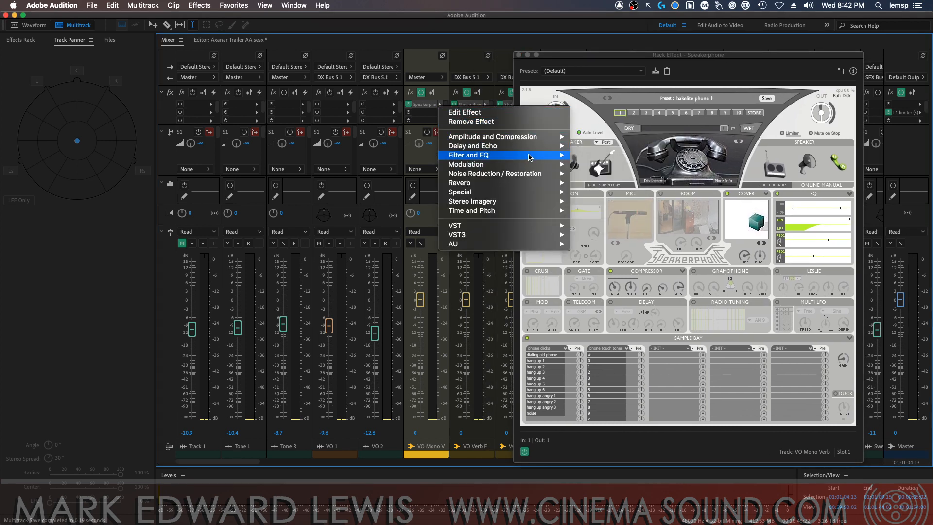
{"action": "mouse_move", "coordinate": [527, 144]}
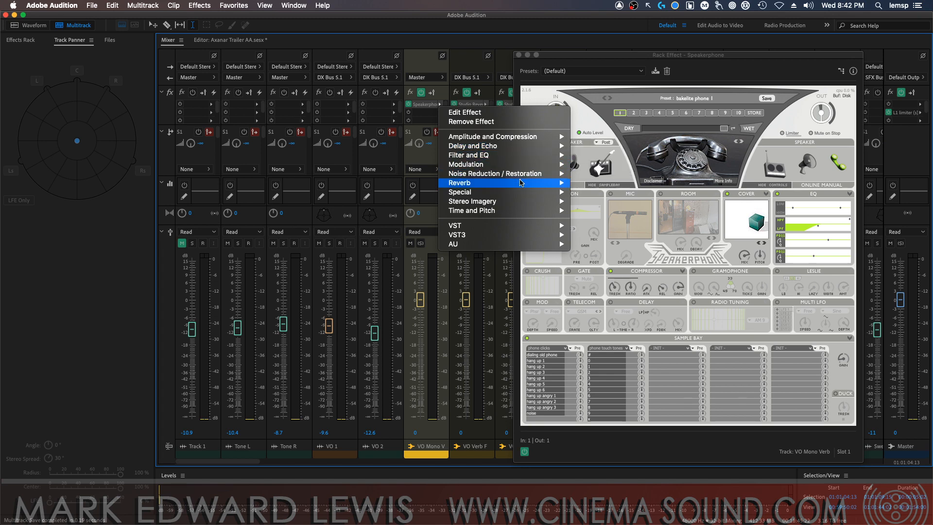
{"action": "mouse_move", "coordinate": [523, 183]}
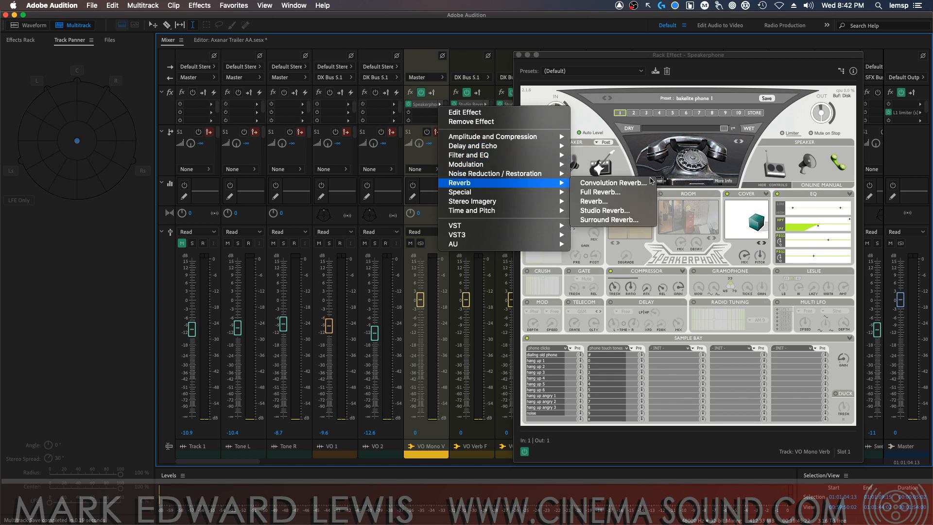
{"action": "left_click", "coordinate": [623, 211]}
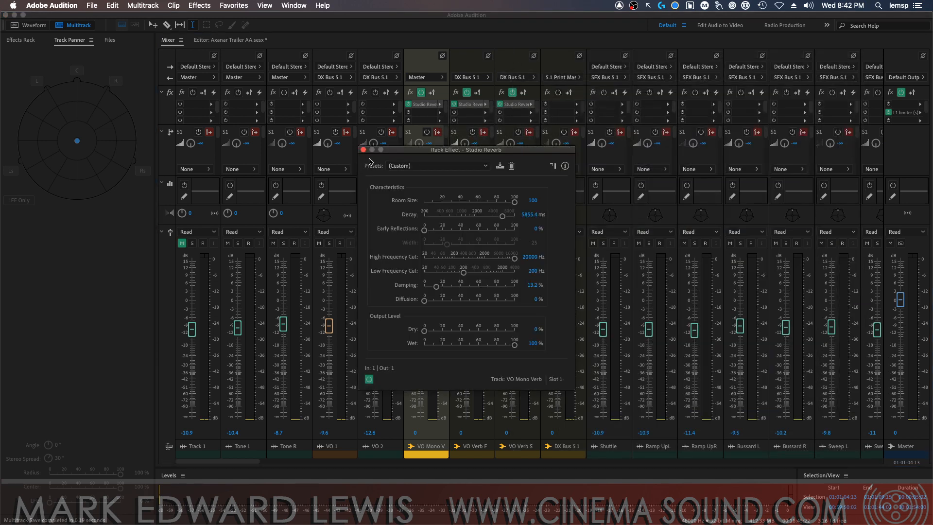
{"action": "left_click", "coordinate": [448, 168]}
{"action": "left_click", "coordinate": [451, 259]}
{"action": "left_click", "coordinate": [362, 151]}
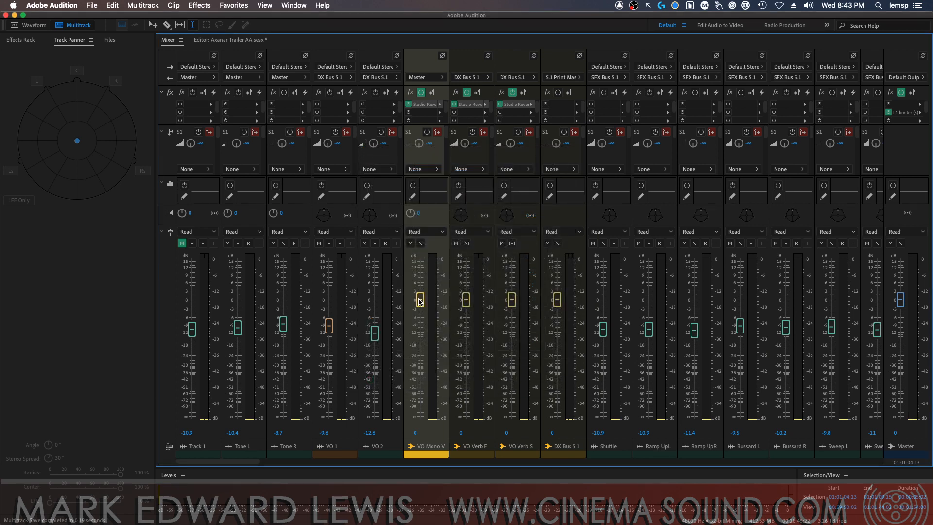
Lower the VO Mono Verb fader to about -19.1 dB and route the bus output to DX Bus 5.1
{"action": "left_click_drag", "start_coordinate": [425, 300], "coordinate": [427, 346]}
{"action": "left_click", "coordinate": [430, 77]}
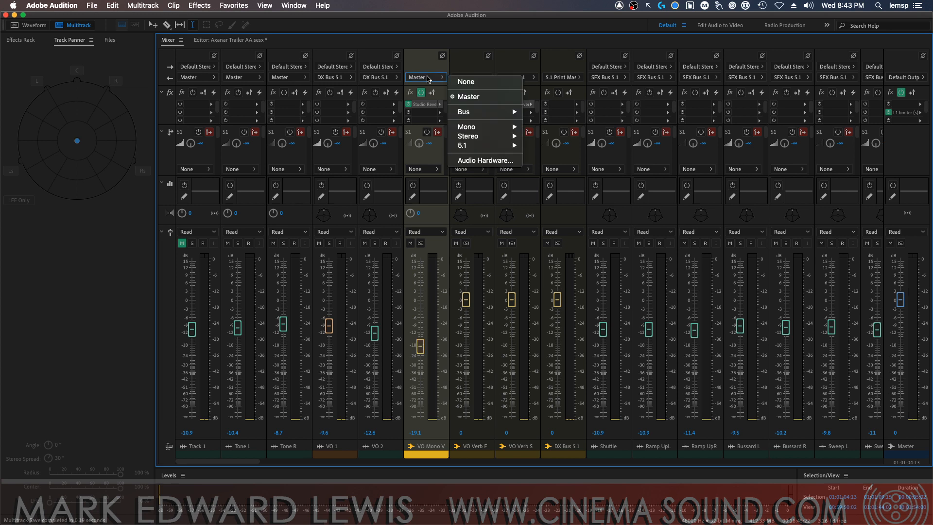
{"action": "mouse_move", "coordinate": [481, 113]}
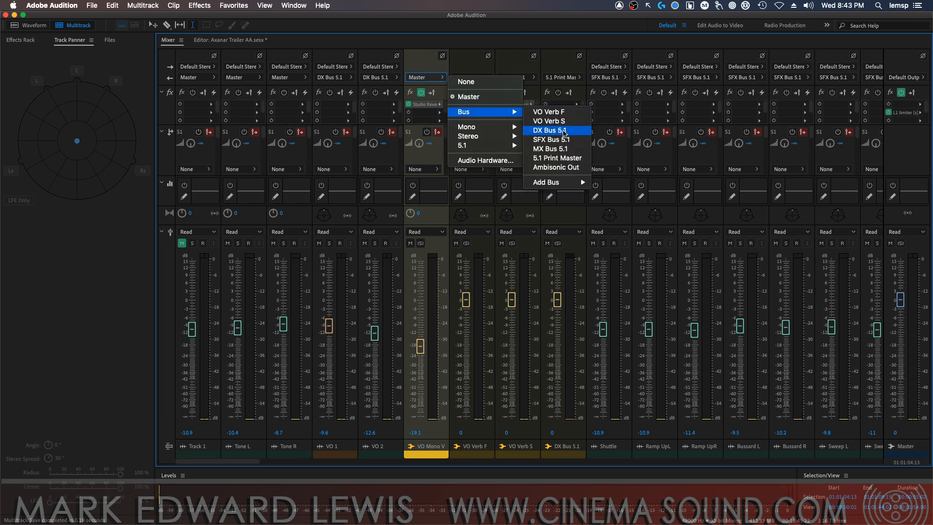
{"action": "left_click", "coordinate": [564, 132]}
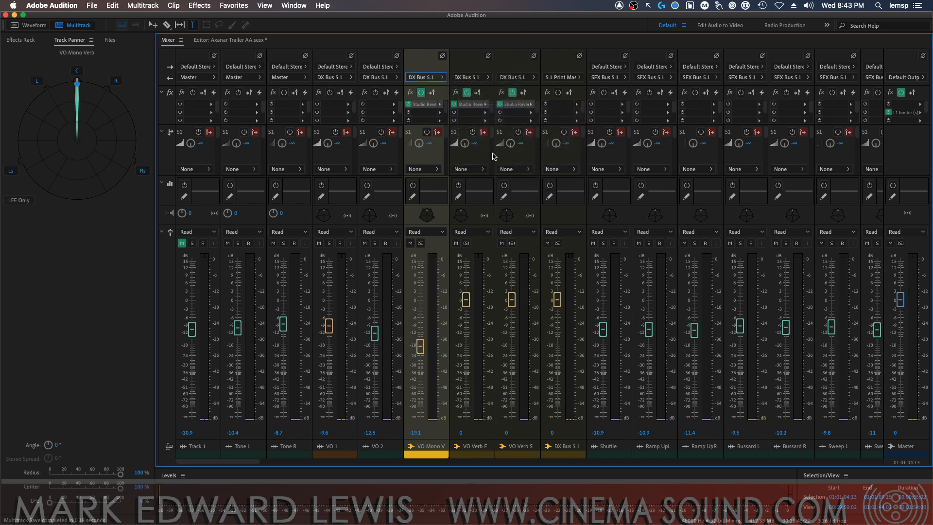
Move the surround pan points of VO Mono Verb and VO 2 fully forward to the front centre edge
{"action": "left_click", "coordinate": [425, 217]}
{"action": "left_click_drag", "start_coordinate": [78, 85], "coordinate": [80, 82]}
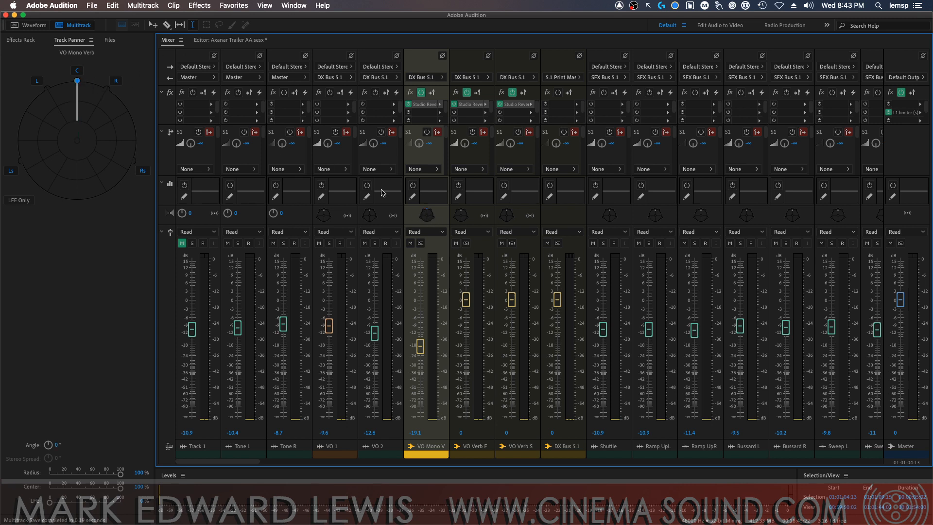
{"action": "left_click", "coordinate": [370, 219]}
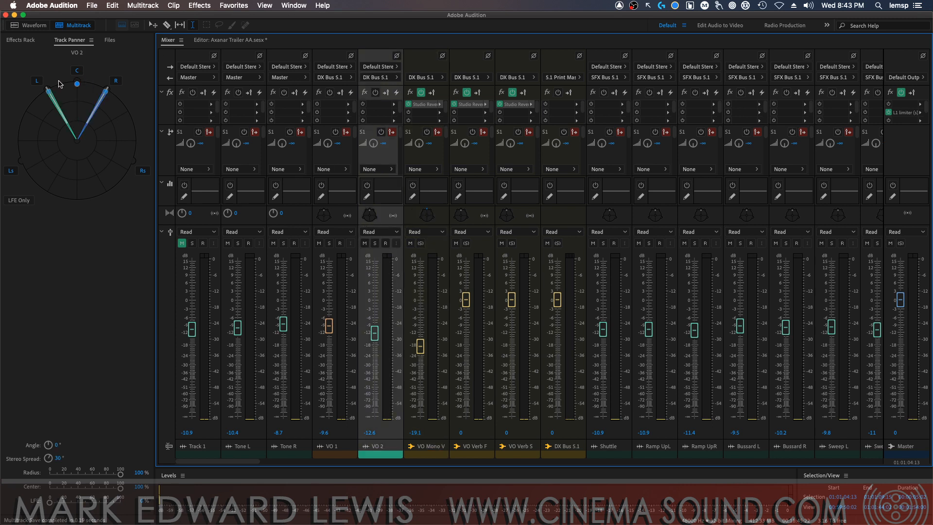
{"action": "left_click_drag", "start_coordinate": [78, 84], "coordinate": [77, 81]}
Lower the VO 1 fader to about -13.6 dB and the VO 2 fader to about -13.5 dB
{"action": "left_click", "coordinate": [329, 215]}
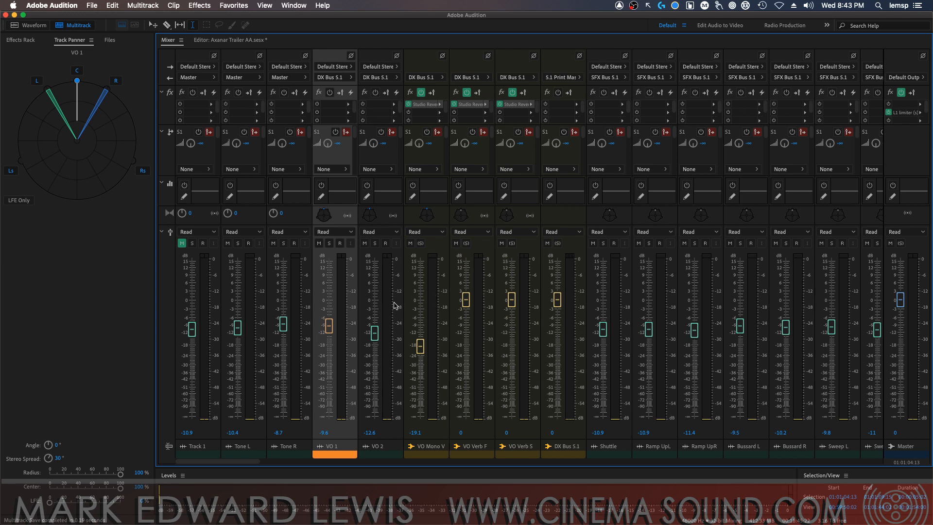
{"action": "left_click_drag", "start_coordinate": [329, 325], "coordinate": [375, 338]}
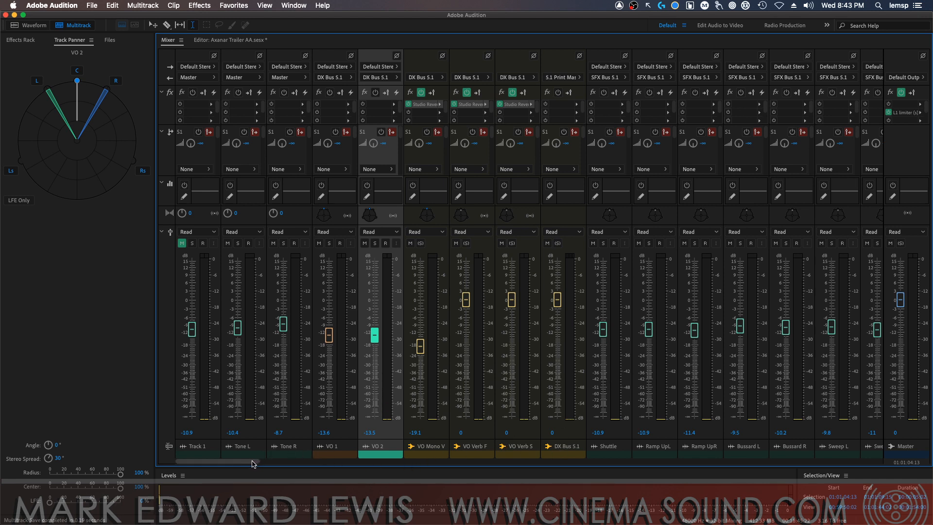
{"action": "left_click_drag", "start_coordinate": [252, 461], "coordinate": [252, 461]}
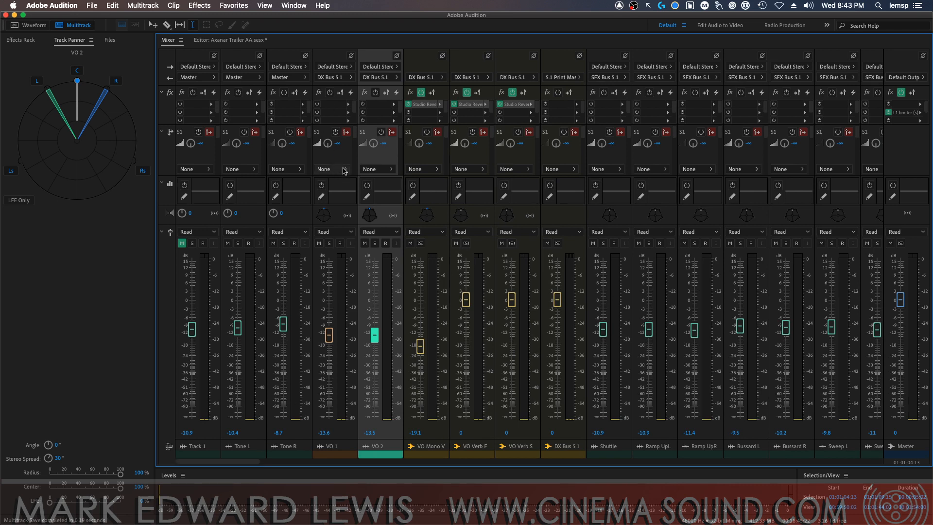
Add two stereo bus tracks directly after the Alarm R track
{"action": "left_click_drag", "start_coordinate": [253, 461], "coordinate": [624, 472]}
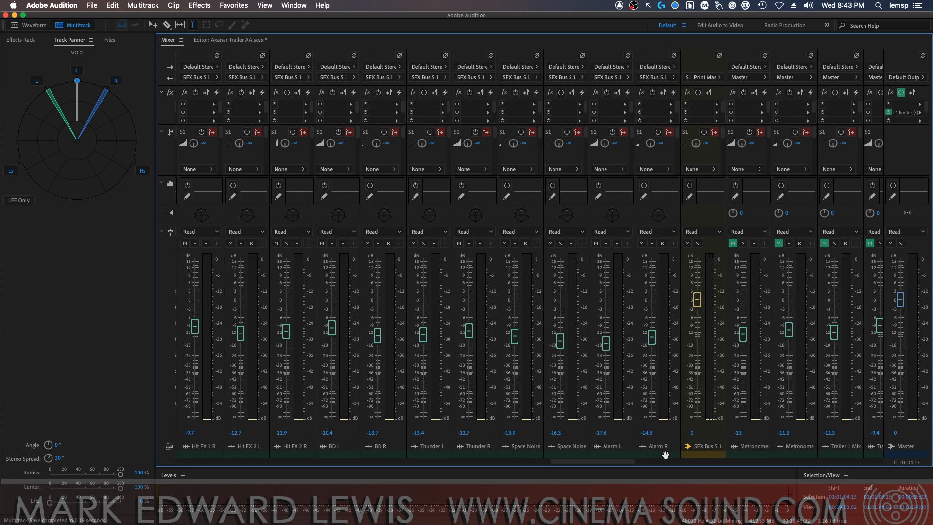
{"action": "left_click", "coordinate": [668, 454]}
{"action": "left_click", "coordinate": [152, 6]}
{"action": "mouse_move", "coordinate": [145, 17]}
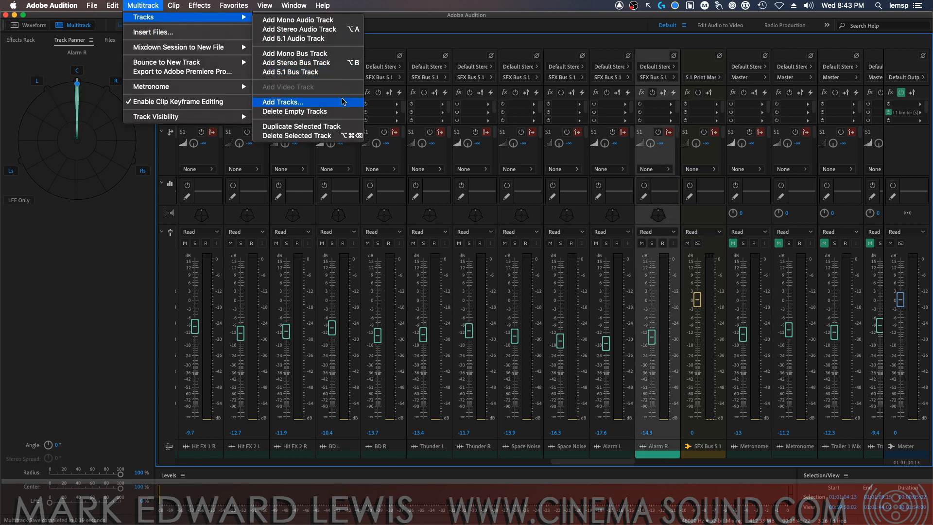
{"action": "left_click", "coordinate": [344, 102]}
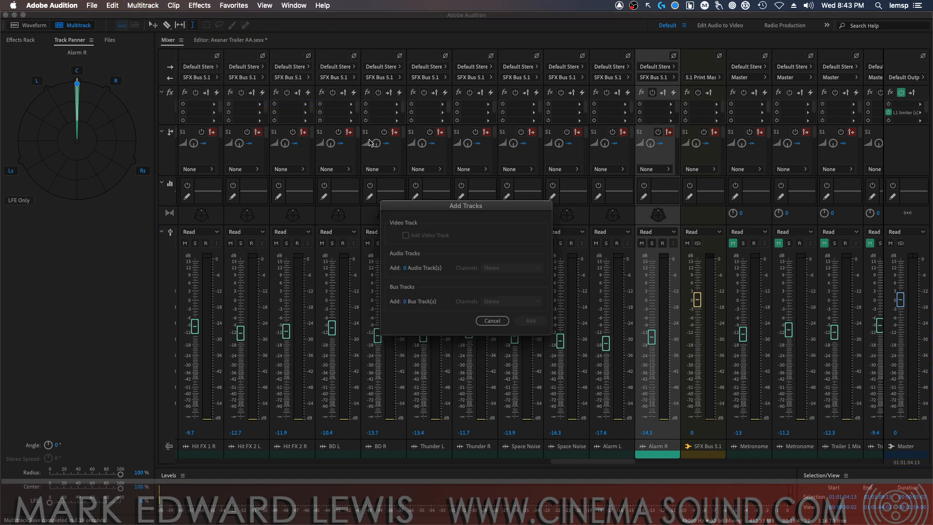
{"action": "left_click", "coordinate": [406, 302]}
{"action": "type", "text": "2"}
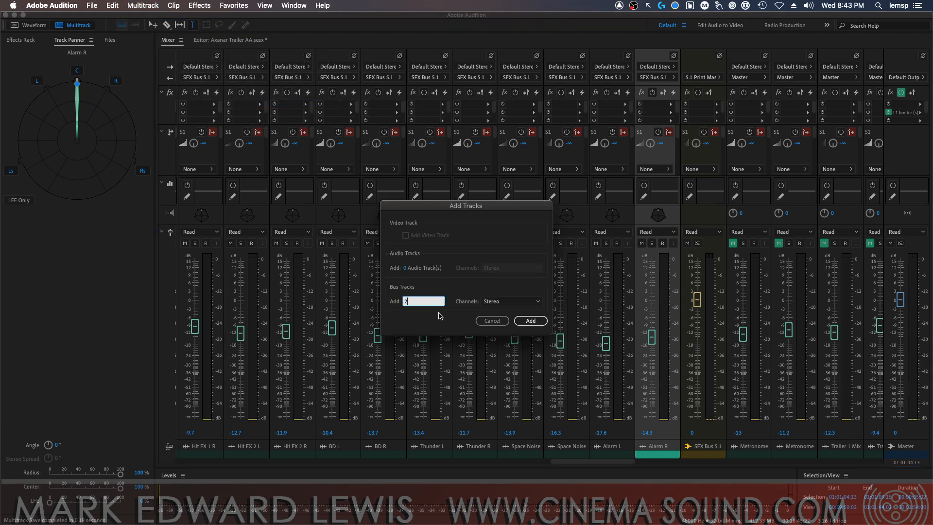
{"action": "left_click", "coordinate": [526, 321]}
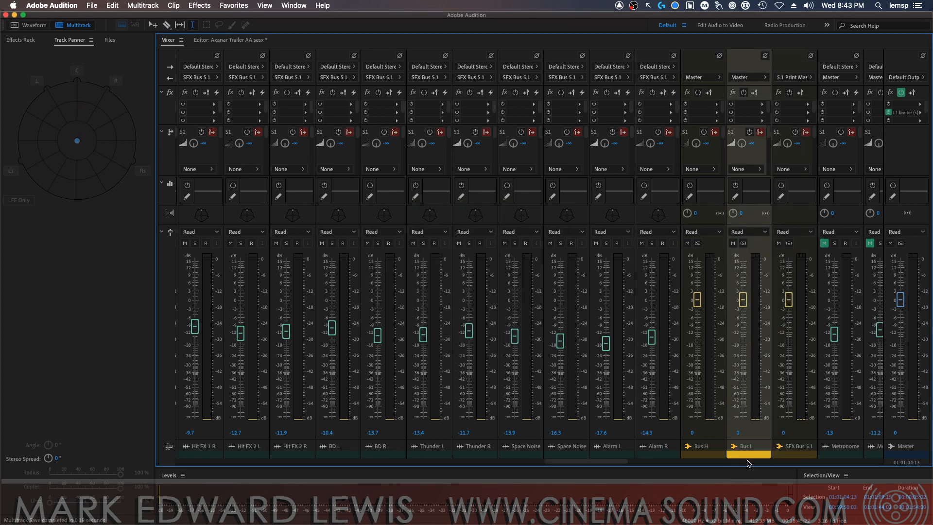
Name the two new stereo buses SFX Verb F and SFX Verb S
{"action": "double_click", "coordinate": [701, 447]}
{"action": "type", "text": "SFX"}
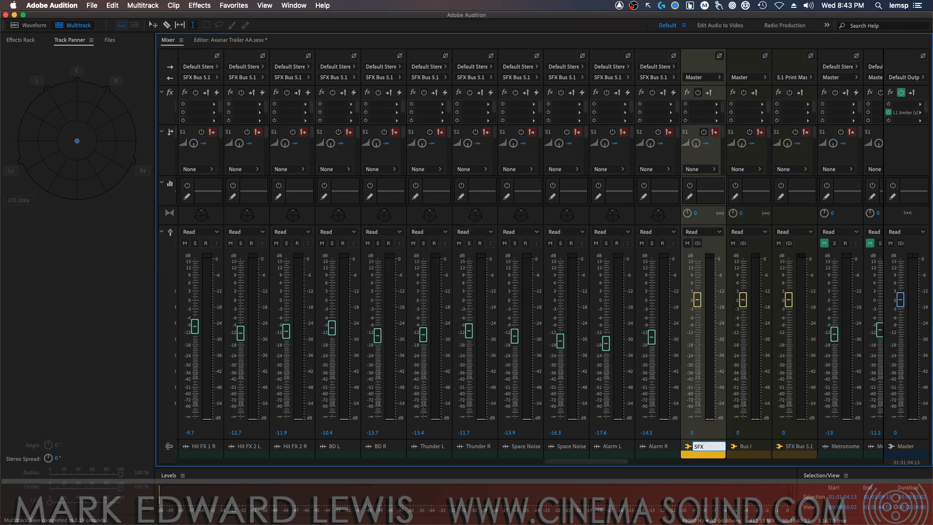
{"action": "type", "text": " Verb F"}
{"action": "key", "text": "Return"}
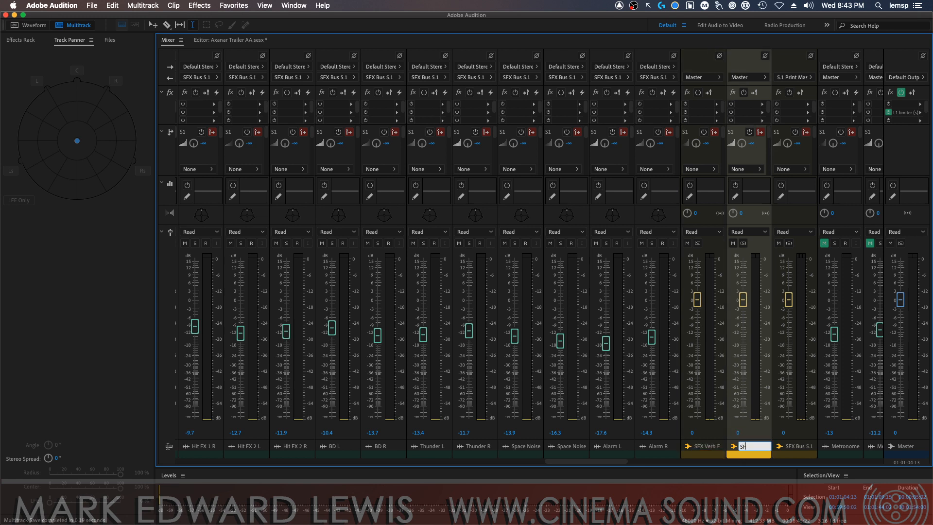
{"action": "type", "text": "S"}
{"action": "key", "text": "Return"}
Insert Studio Reverb in the first effect slot of SFX Verb F and SFX Verb S, closing both effect windows
{"action": "left_click", "coordinate": [715, 104]}
{"action": "mouse_move", "coordinate": [806, 183]}
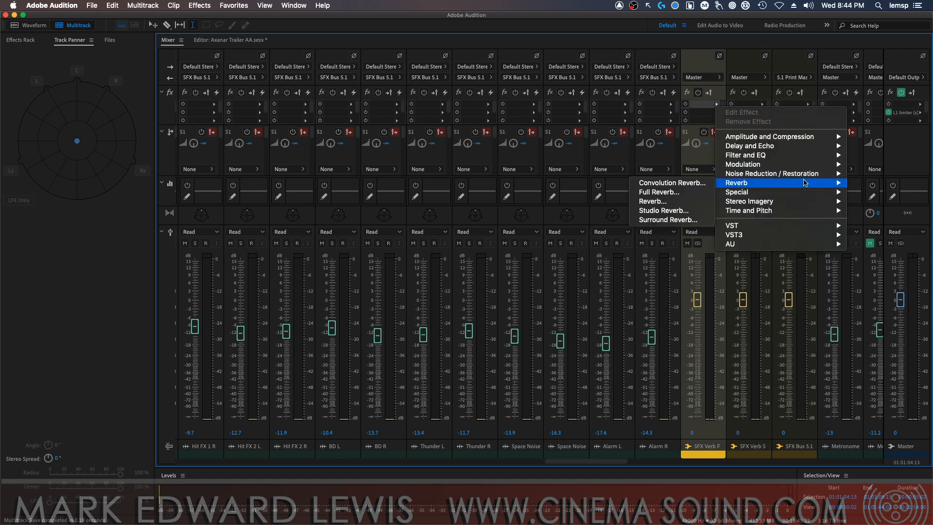
{"action": "left_click", "coordinate": [680, 211]}
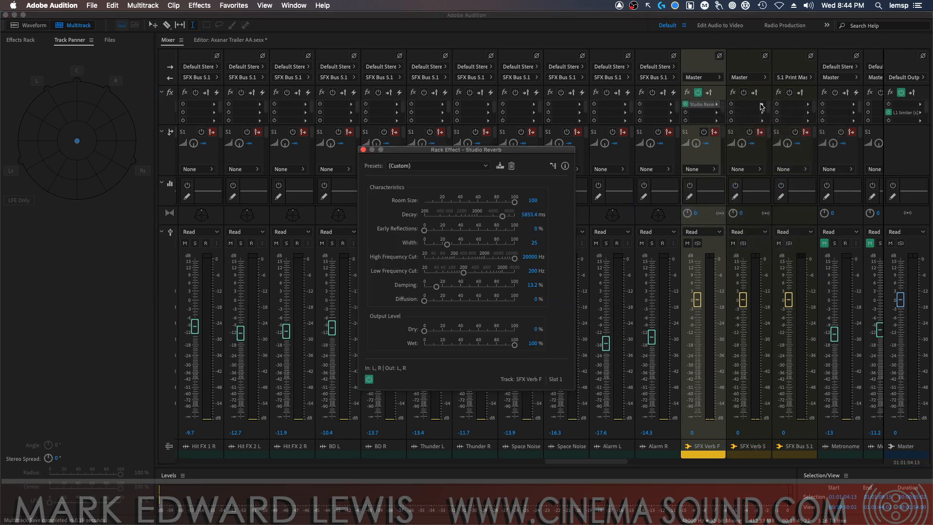
{"action": "left_click", "coordinate": [761, 106]}
{"action": "mouse_move", "coordinate": [805, 184]}
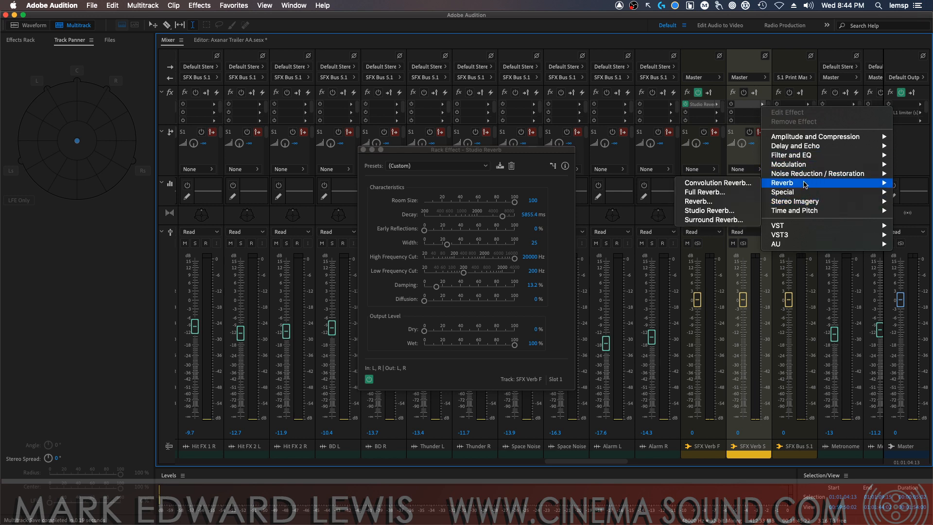
{"action": "left_click", "coordinate": [709, 210]}
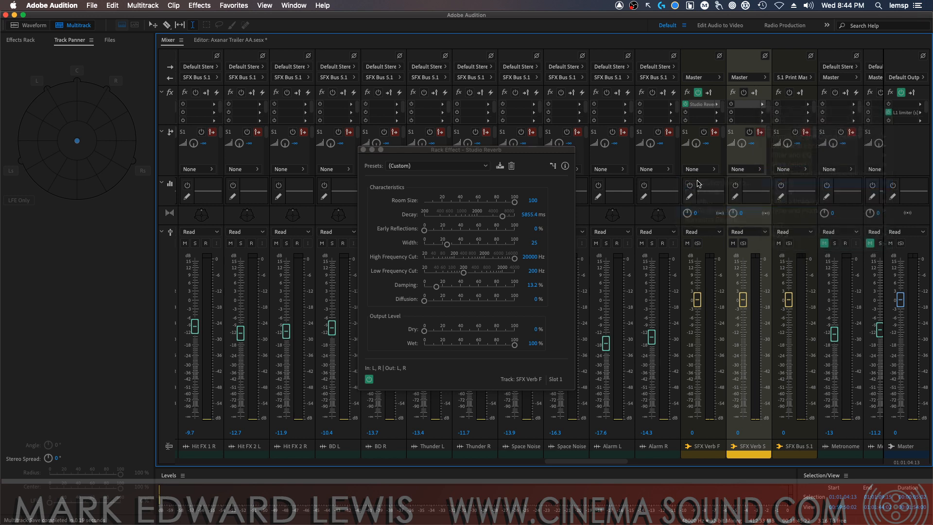
{"action": "left_click", "coordinate": [362, 151]}
{"action": "left_click", "coordinate": [363, 150]}
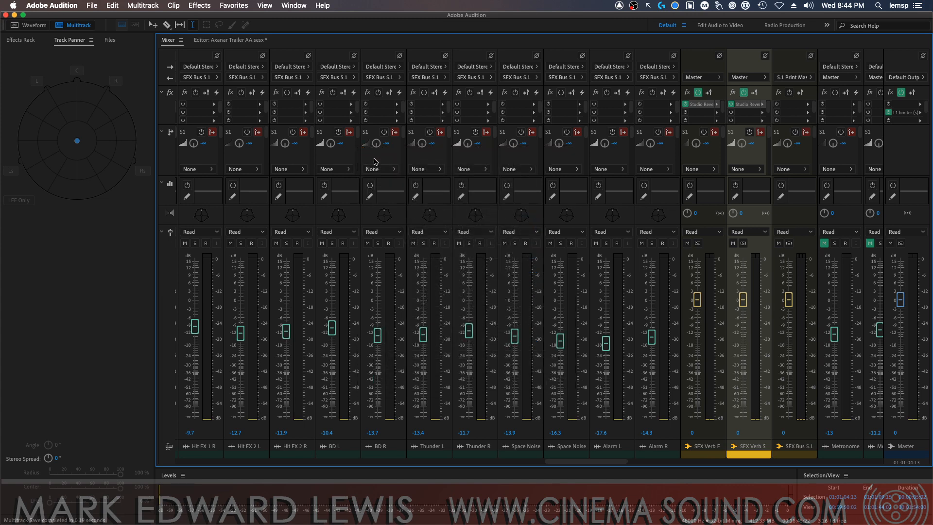
Route the output of SFX Verb F to SFX Bus 5.1
{"action": "left_click", "coordinate": [704, 77]}
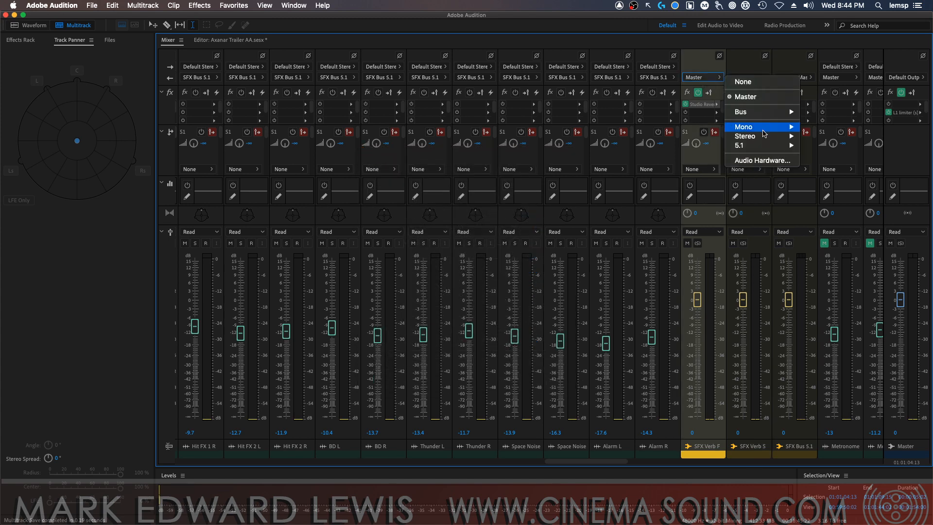
{"action": "mouse_move", "coordinate": [758, 112]}
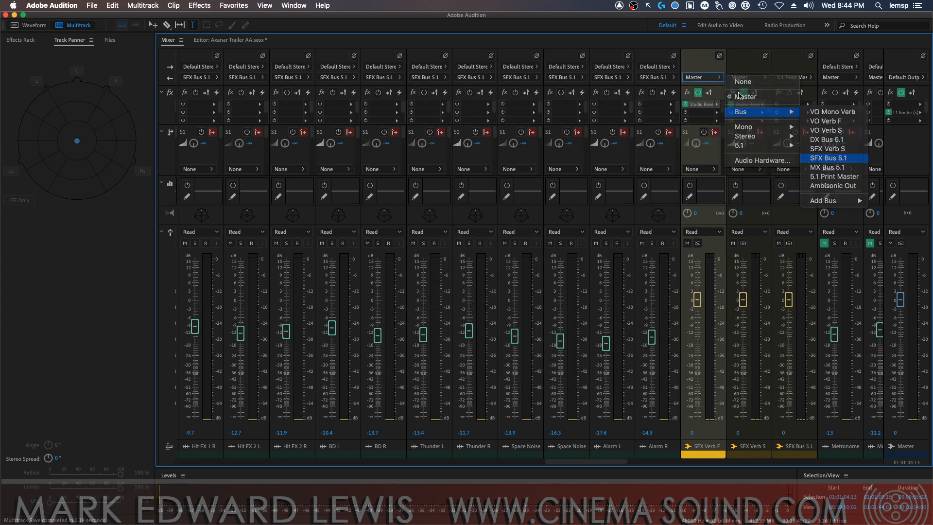
{"action": "left_click", "coordinate": [835, 158]}
Route SFX Verb S to SFX Bus 5.1 and widen its stereo spread to 109° towards the surround speakers
{"action": "left_click", "coordinate": [746, 77]}
{"action": "mouse_move", "coordinate": [829, 114]}
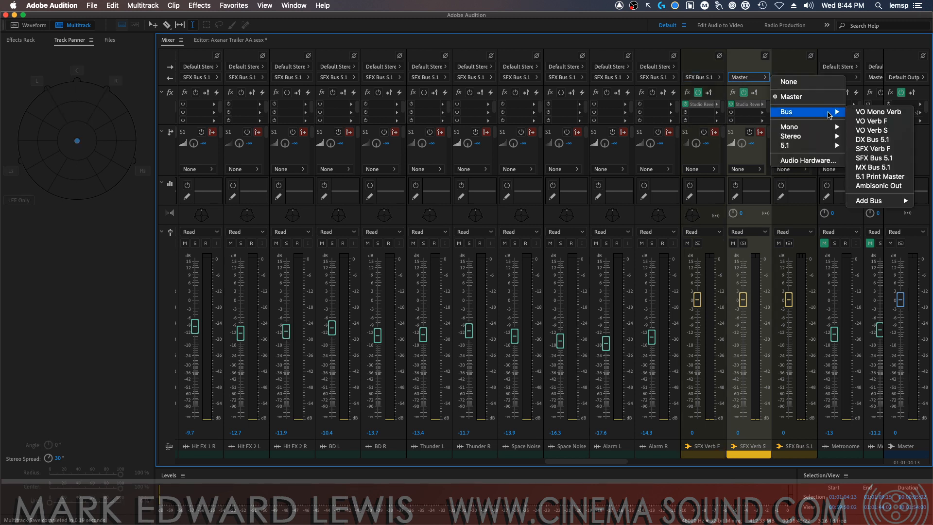
{"action": "left_click", "coordinate": [893, 158]}
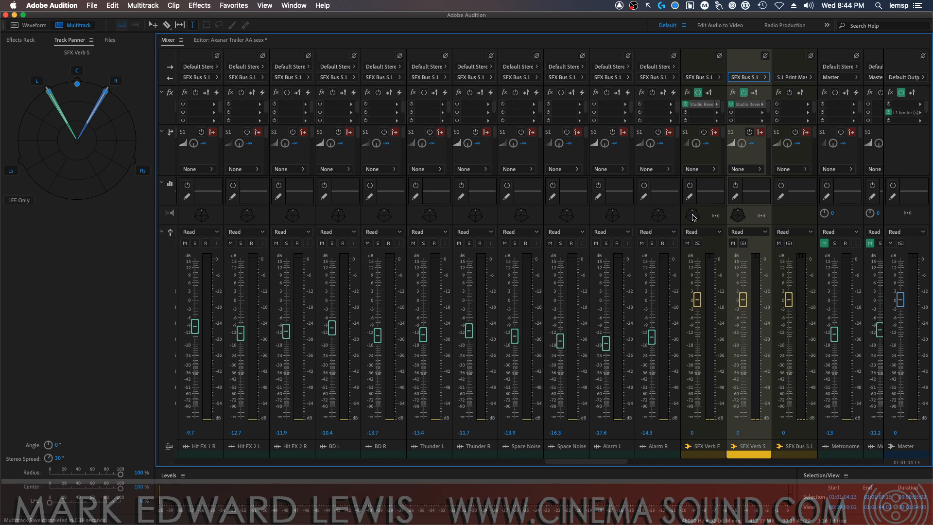
{"action": "left_click", "coordinate": [735, 216]}
{"action": "left_click_drag", "start_coordinate": [56, 457], "coordinate": [59, 434]}
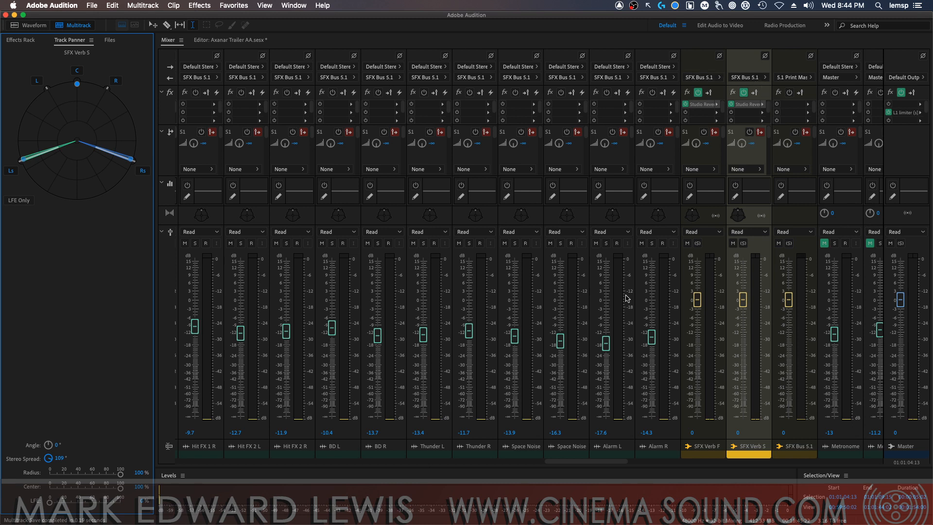
Show the Axanar Trailer session in the multitrack editor and place the playhead at 00:59:59:08, just before the first clips
{"action": "left_click_drag", "start_coordinate": [616, 460], "coordinate": [172, 446]}
{"action": "left_click", "coordinate": [250, 40]}
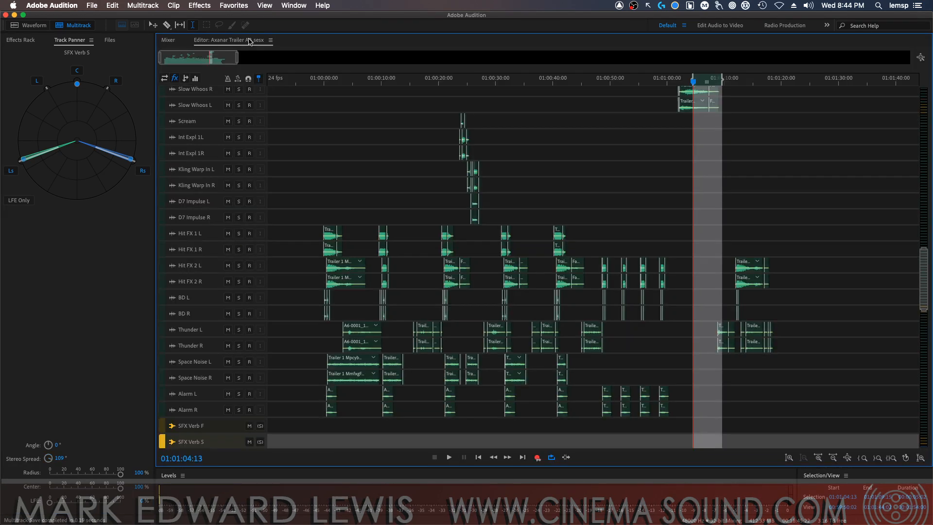
{"action": "left_click_drag", "start_coordinate": [932, 204], "coordinate": [836, 204]}
{"action": "left_click", "coordinate": [301, 176]}
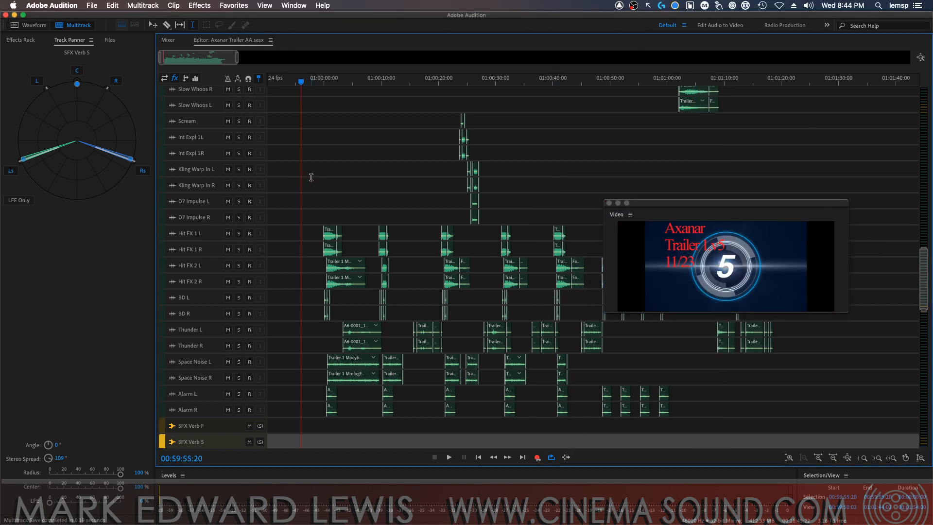
{"action": "left_click", "coordinate": [315, 171]}
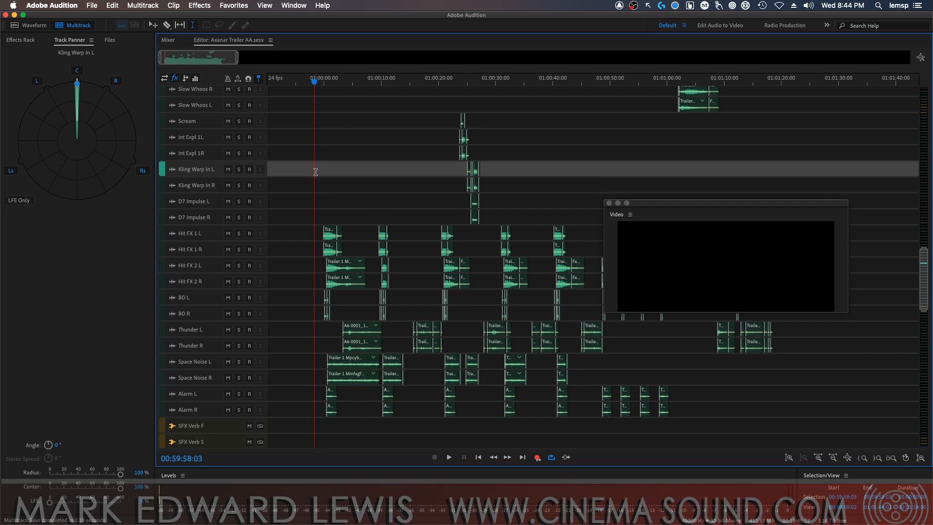
{"action": "left_click", "coordinate": [319, 183]}
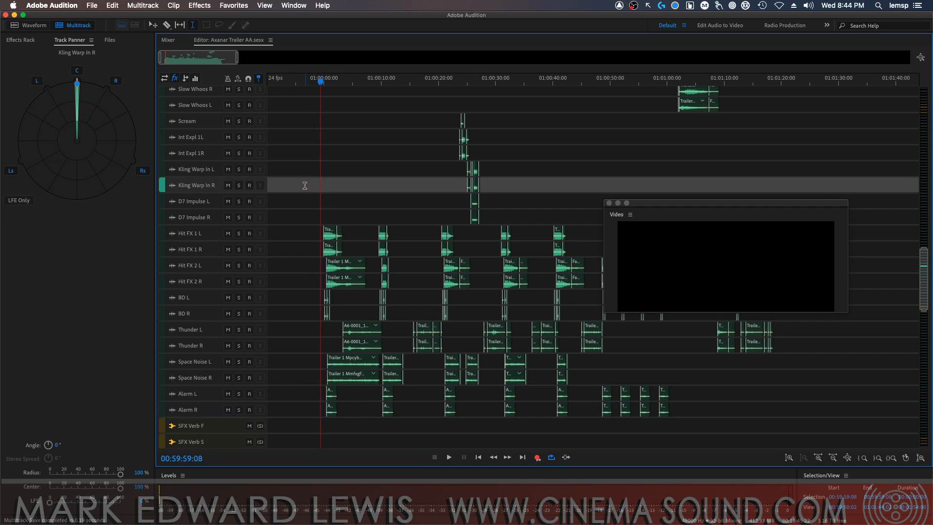
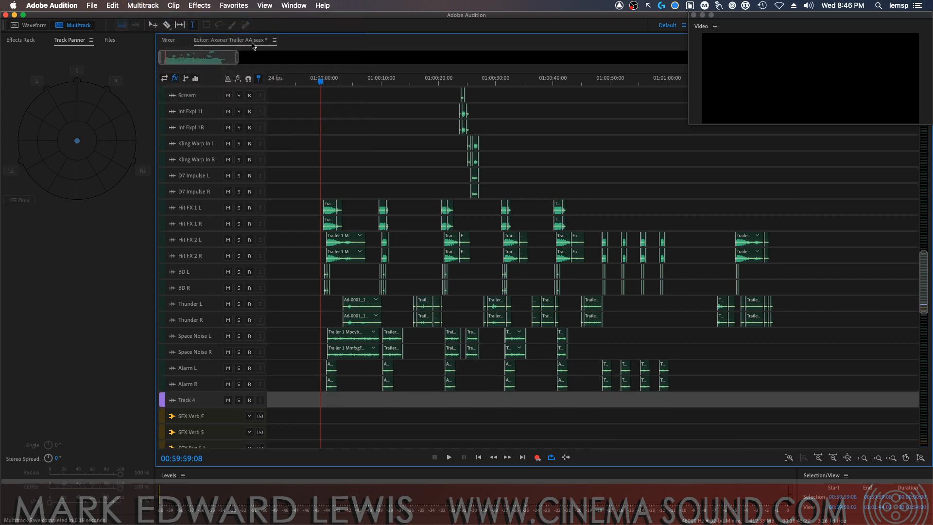
Rename Track 4 as Alarm and select all the clips on Alarm L and Alarm R
{"action": "left_click", "coordinate": [187, 400]}
{"action": "type", "text": "Alarm"}
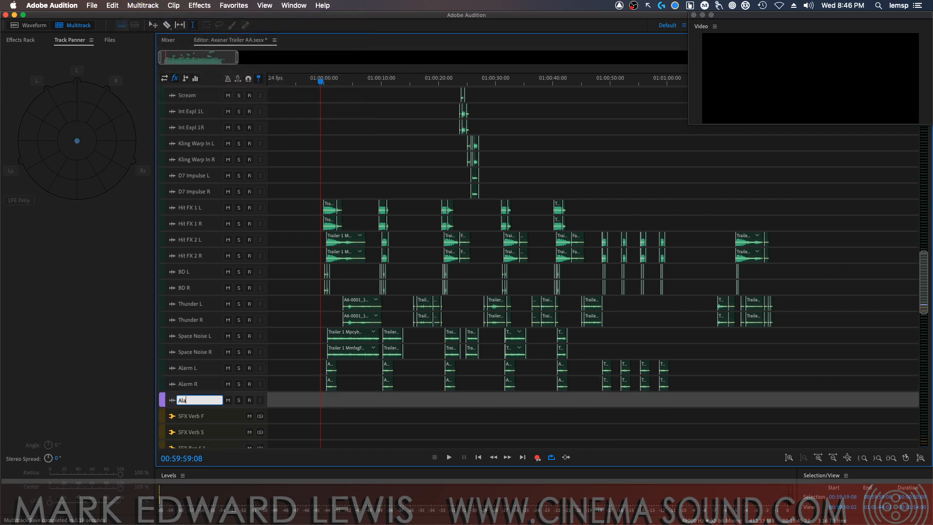
{"action": "key", "text": "Return"}
{"action": "left_click_drag", "start_coordinate": [309, 367], "coordinate": [328, 373]}
{"action": "key", "text": "v"}
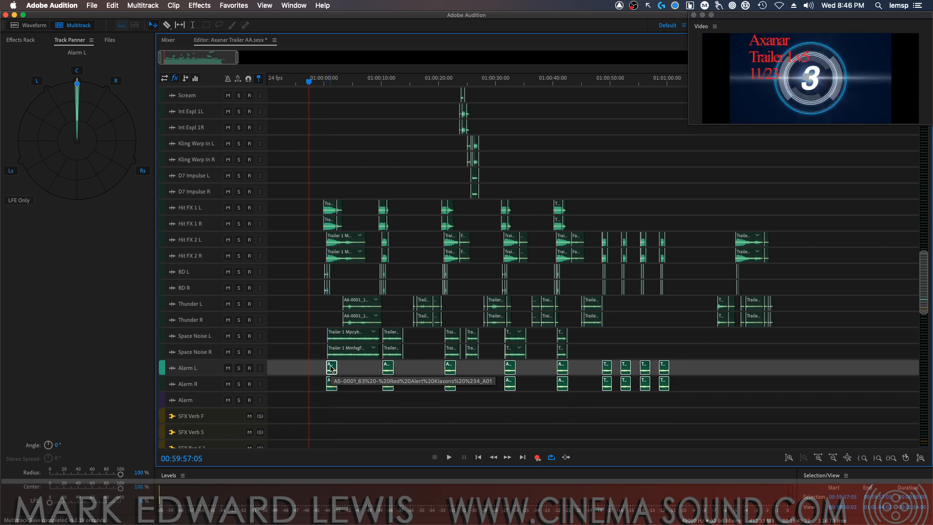
Replace the empty Alarm audio track with a stereo bus track below Alarm R, named Alarm Bus
{"action": "left_click", "coordinate": [205, 401]}
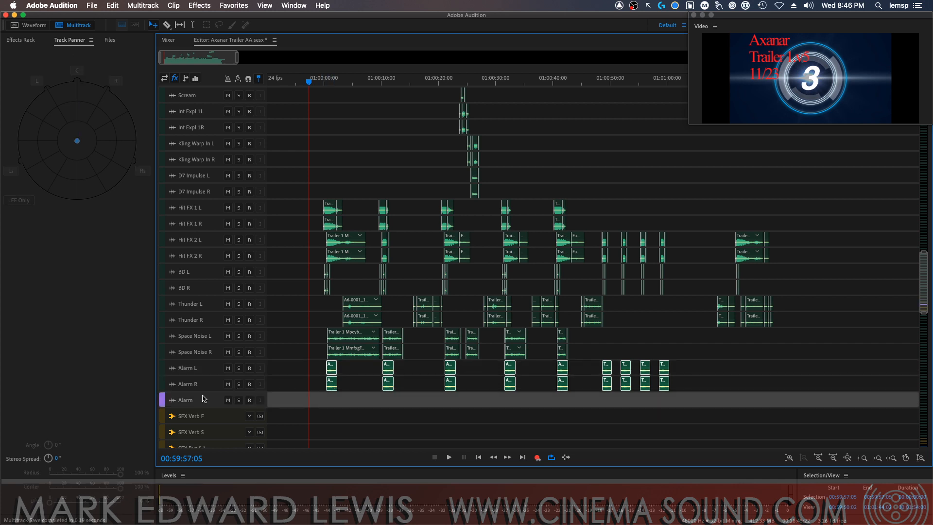
{"action": "key", "text": "super+alt+BackSpace"}
{"action": "left_click", "coordinate": [208, 382]}
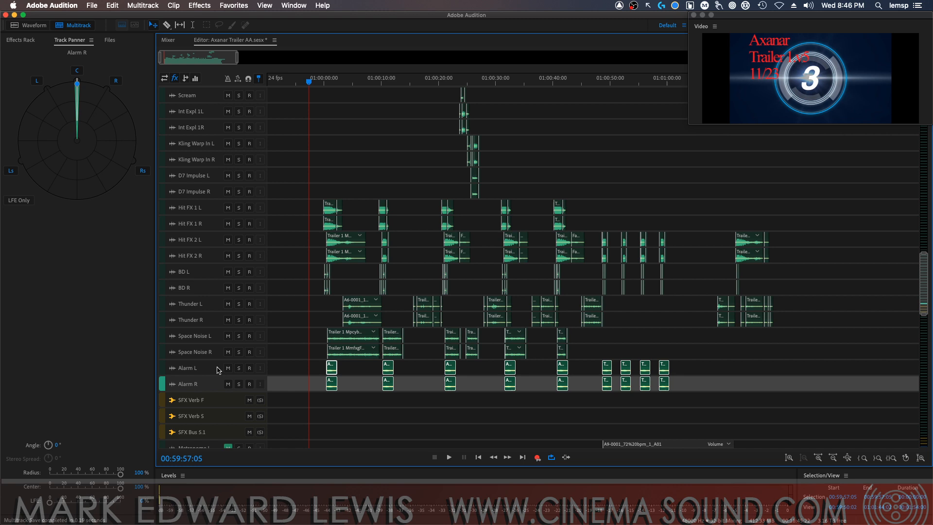
{"action": "left_click", "coordinate": [152, 5]}
{"action": "mouse_move", "coordinate": [158, 19]}
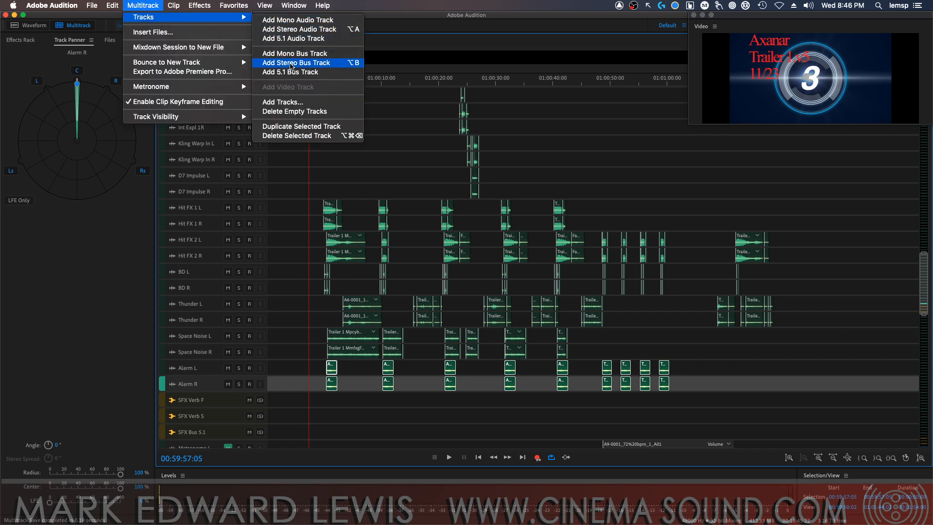
{"action": "left_click", "coordinate": [291, 64]}
{"action": "left_click", "coordinate": [187, 402]}
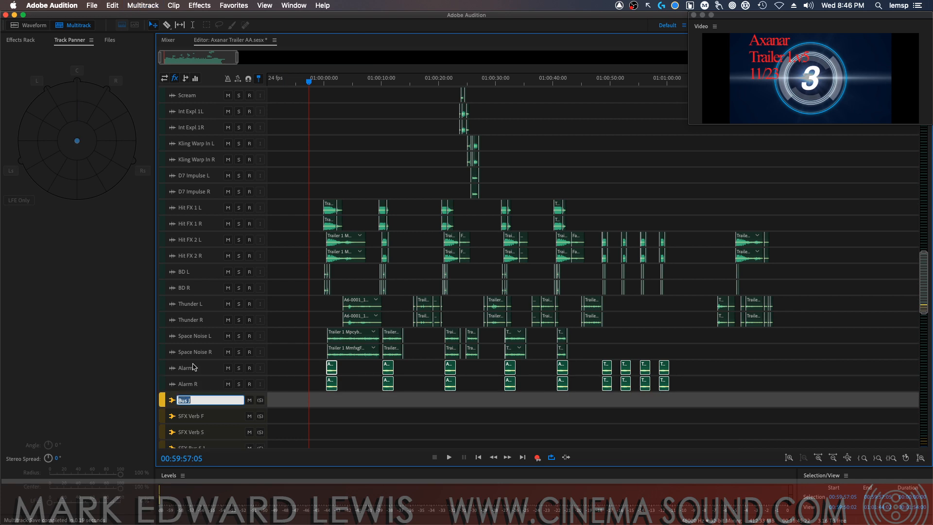
{"action": "type", "text": "Alarm Bus"}
{"action": "key", "text": "Return"}
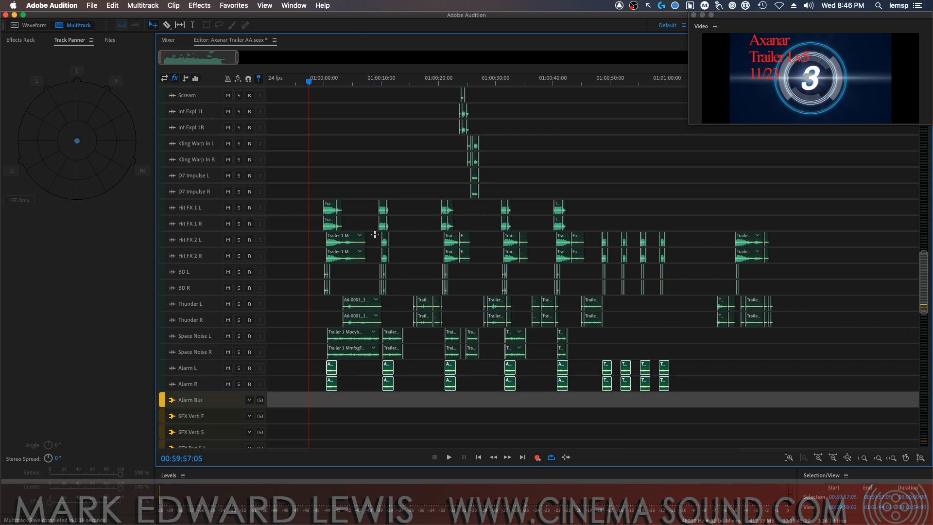
Route the output of Alarm Bus to SFX Bus 5.1 in the mixer
{"action": "left_click", "coordinate": [175, 41]}
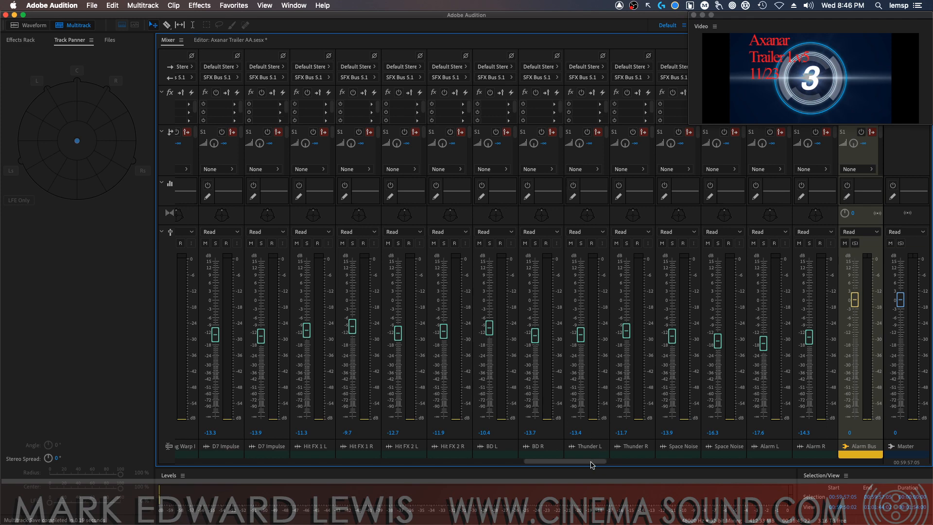
{"action": "left_click_drag", "start_coordinate": [594, 464], "coordinate": [615, 462]}
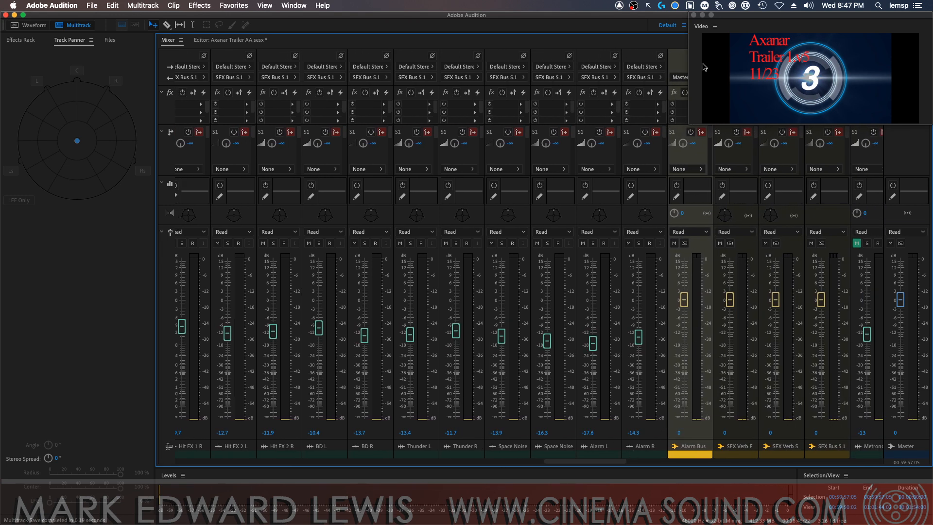
{"action": "left_click_drag", "start_coordinate": [729, 17], "coordinate": [867, 17]}
{"action": "left_click", "coordinate": [690, 77]}
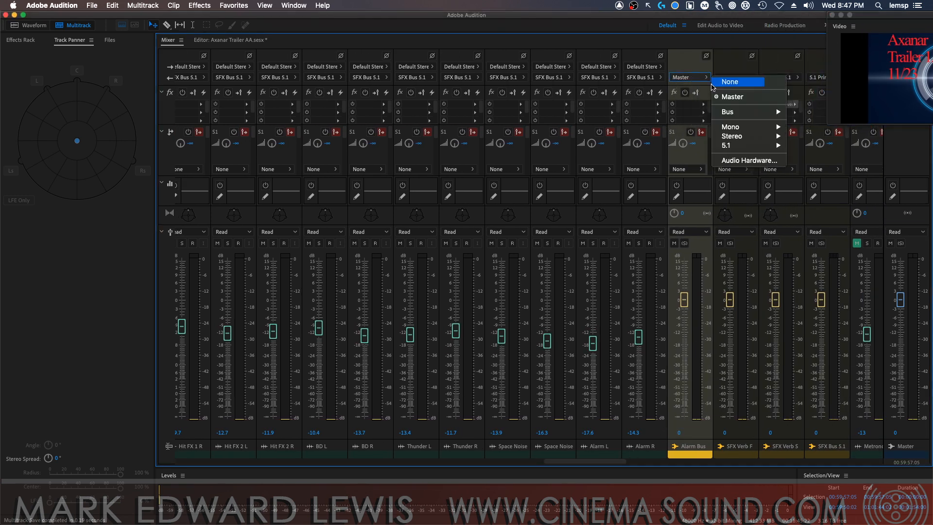
{"action": "mouse_move", "coordinate": [759, 113]}
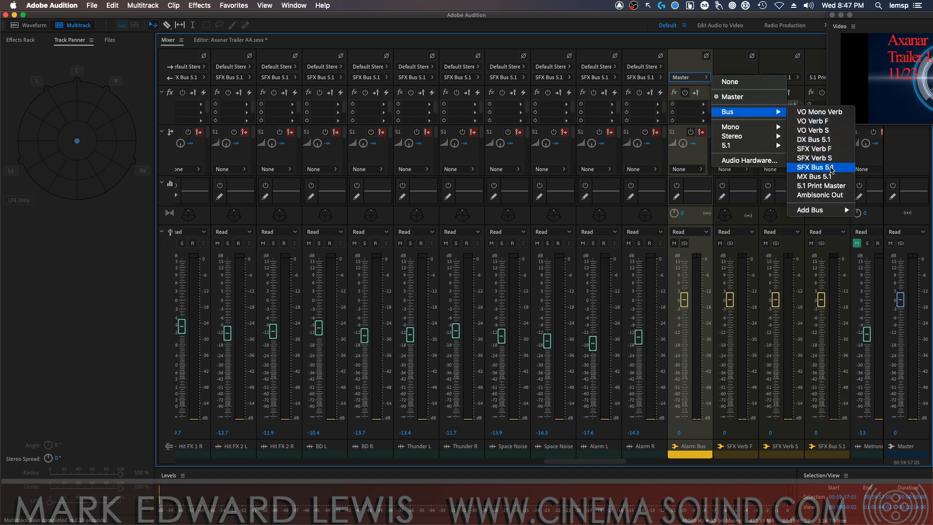
{"action": "left_click", "coordinate": [832, 168]}
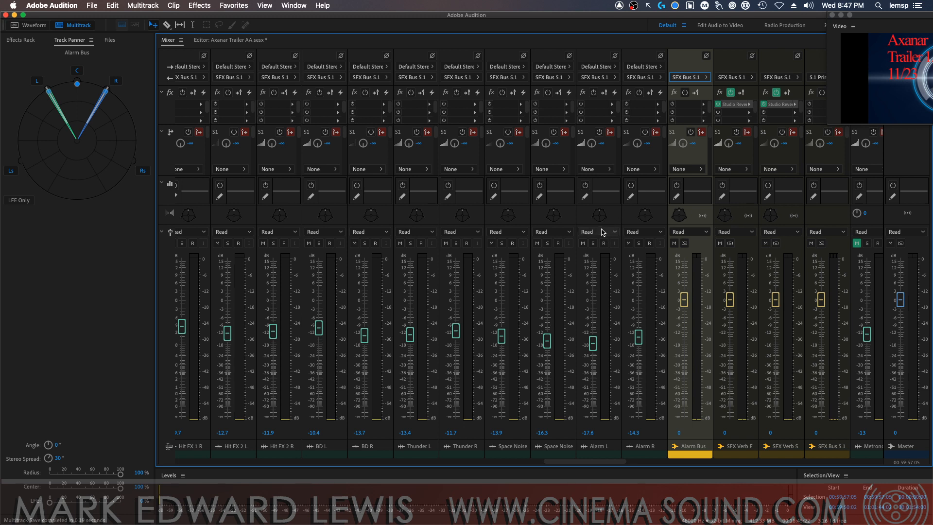
Route the outputs of Alarm L and Alarm R to Alarm Bus
{"action": "left_click", "coordinate": [597, 77]}
{"action": "mouse_move", "coordinate": [659, 113]}
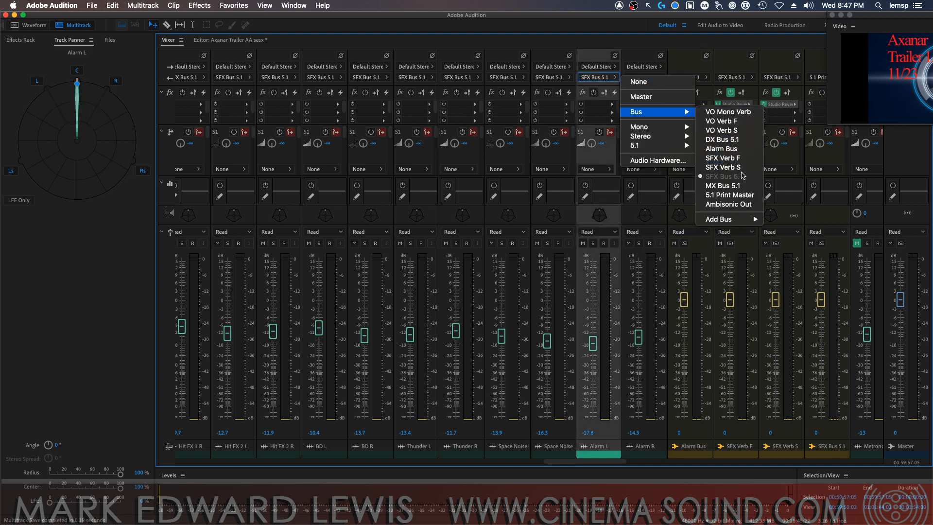
{"action": "left_click", "coordinate": [727, 149]}
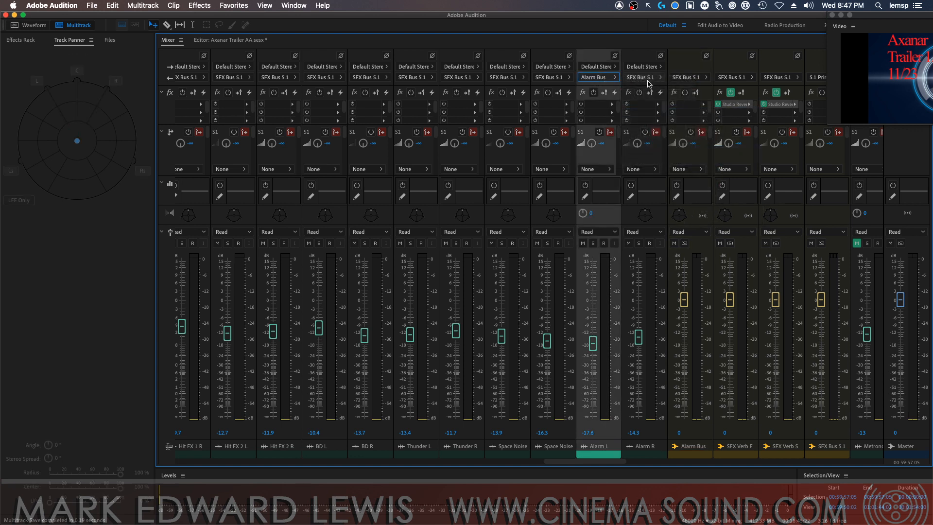
{"action": "left_click", "coordinate": [646, 77]}
{"action": "mouse_move", "coordinate": [719, 113]}
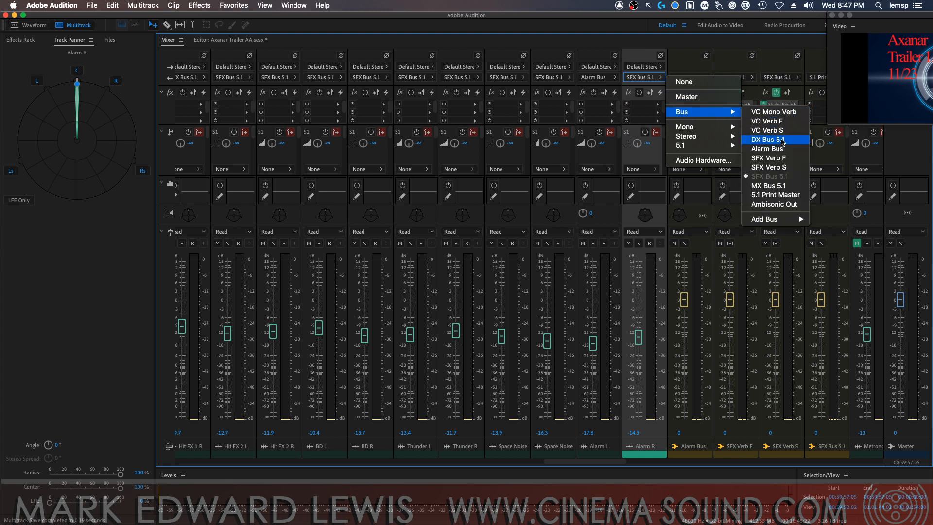
{"action": "left_click", "coordinate": [773, 149]}
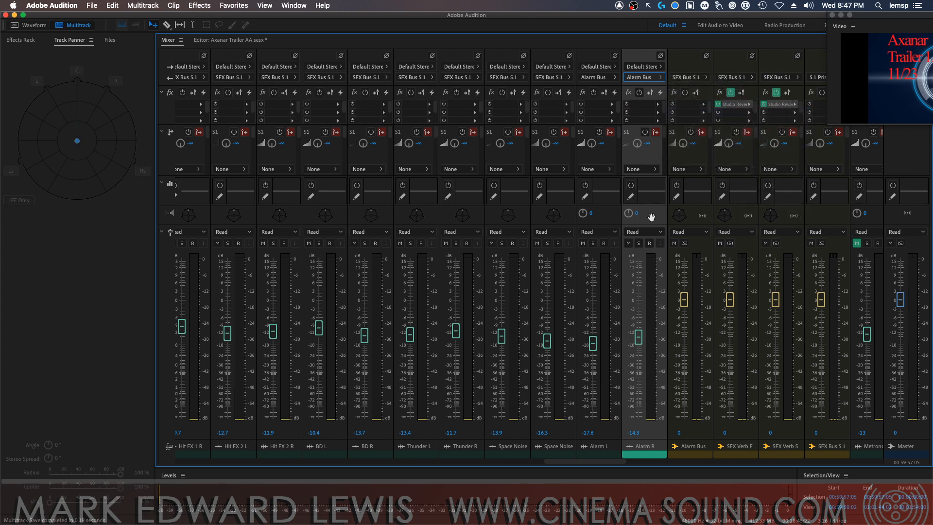
Pan Alarm R to R100 and Alarm L to L100, and set their levels to about -12.8 and -12.4 dB
{"action": "left_click_drag", "start_coordinate": [628, 213], "coordinate": [822, 94]}
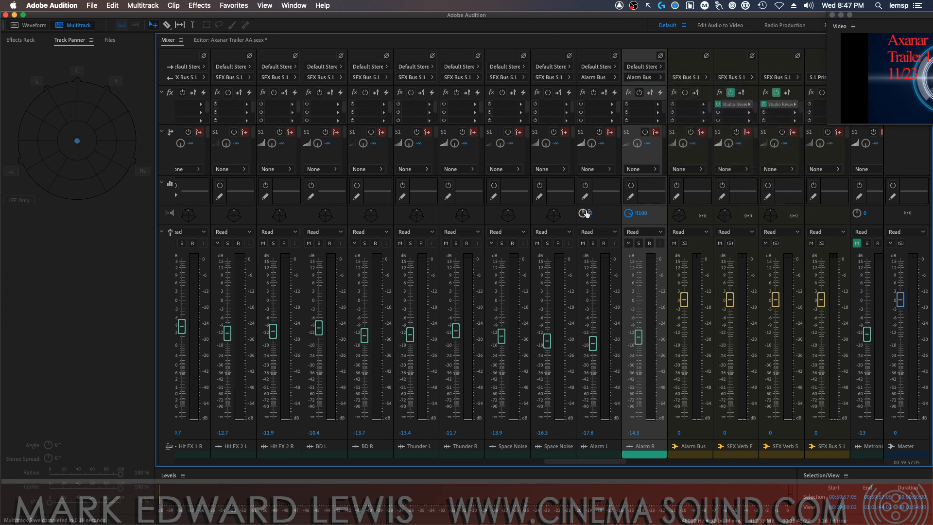
{"action": "left_click_drag", "start_coordinate": [586, 213], "coordinate": [336, 356]}
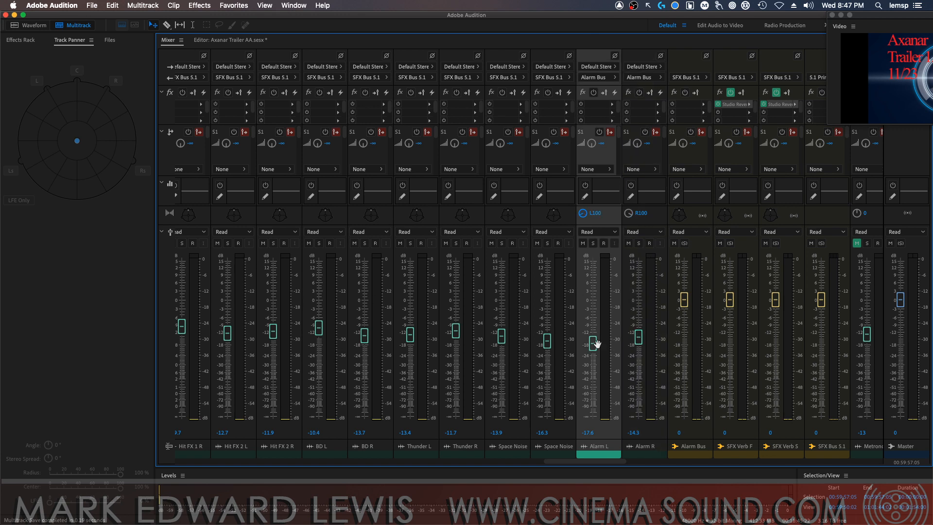
{"action": "left_click_drag", "start_coordinate": [596, 343], "coordinate": [638, 334]}
Solo Alarm L and Alarm R and play them in the editor from 01:00:00:02
{"action": "left_click", "coordinate": [593, 242]}
{"action": "left_click", "coordinate": [638, 243]}
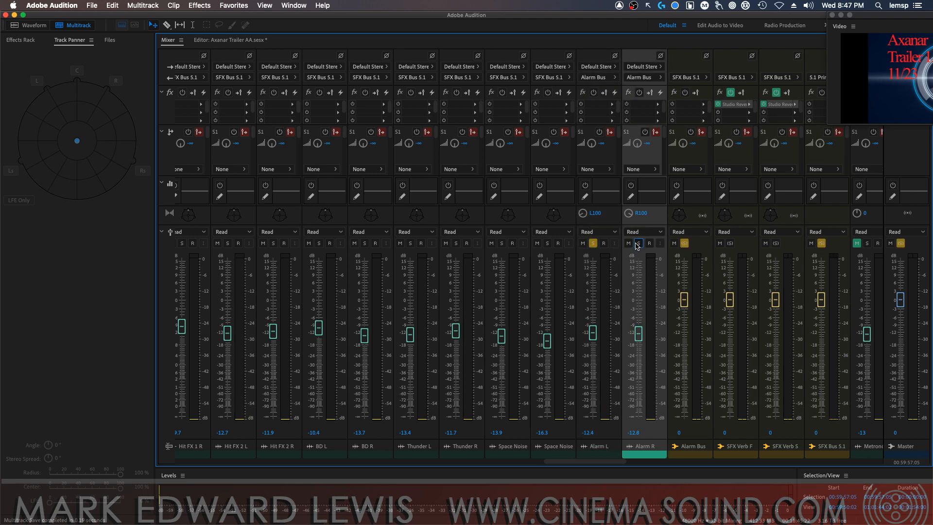
{"action": "left_click", "coordinate": [227, 41]}
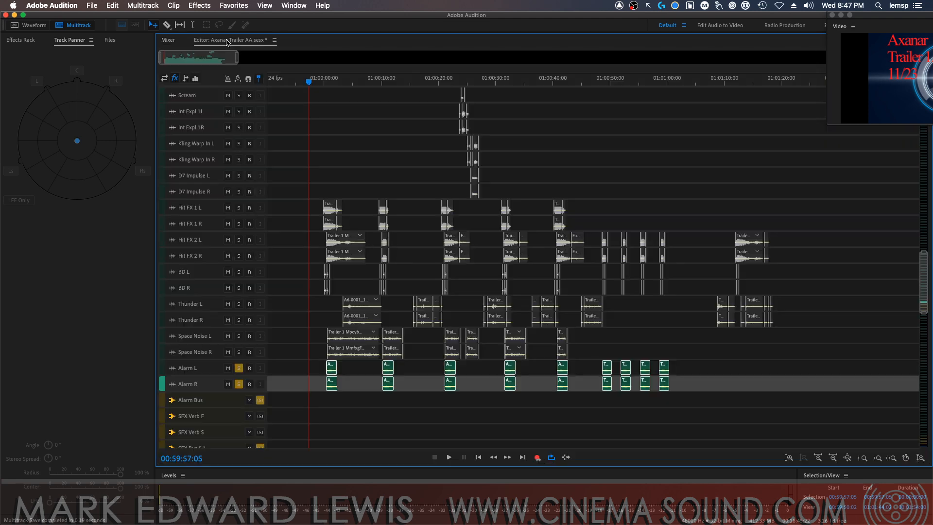
{"action": "key", "text": "t"}
{"action": "left_click", "coordinate": [325, 320]}
{"action": "key", "text": "space"}
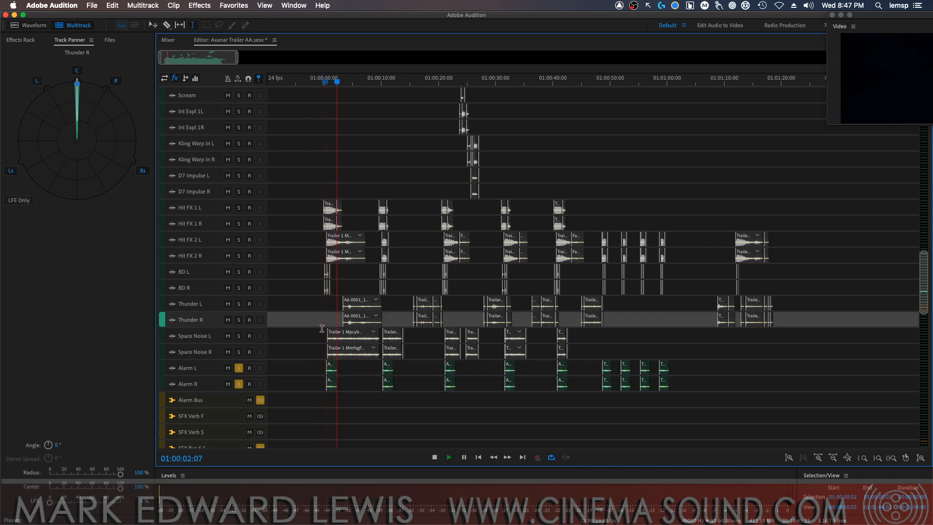
{"action": "key", "text": "space"}
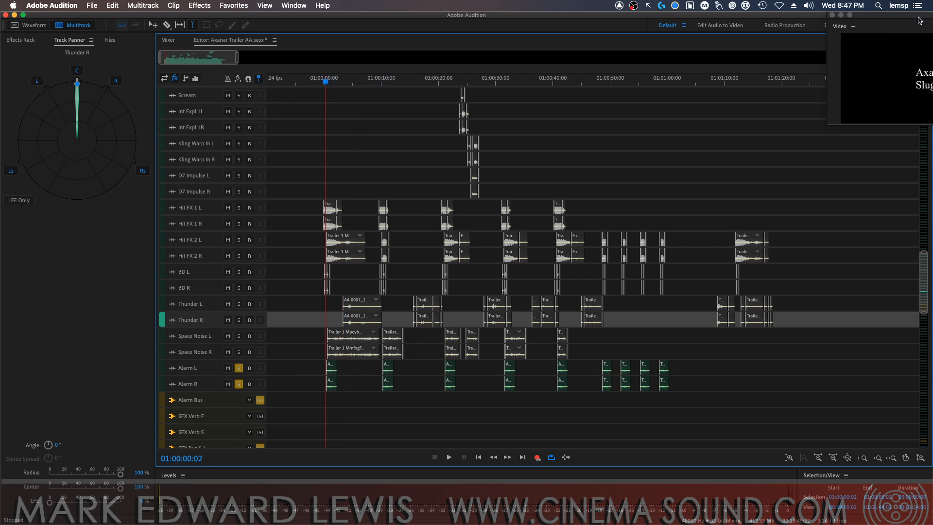
Clear the solos on Alarm L and Alarm R and play the full mix from 00:59:59:02
{"action": "left_click_drag", "start_coordinate": [920, 20], "coordinate": [794, 3]}
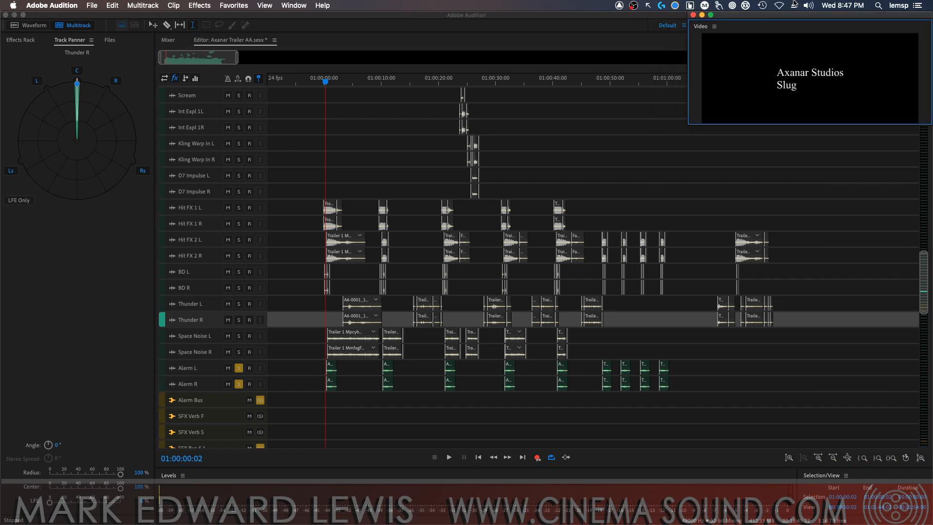
{"action": "left_click", "coordinate": [238, 369]}
{"action": "left_click", "coordinate": [239, 384]}
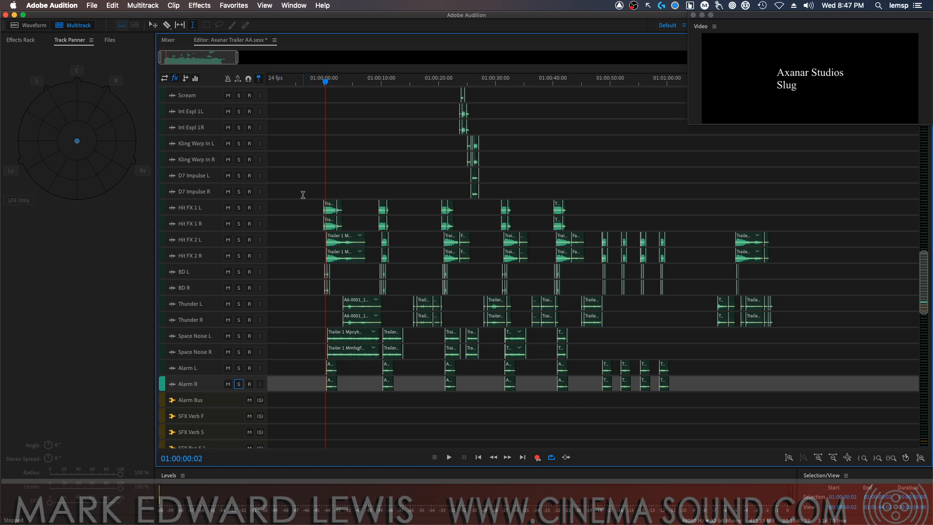
{"action": "left_click", "coordinate": [320, 191]}
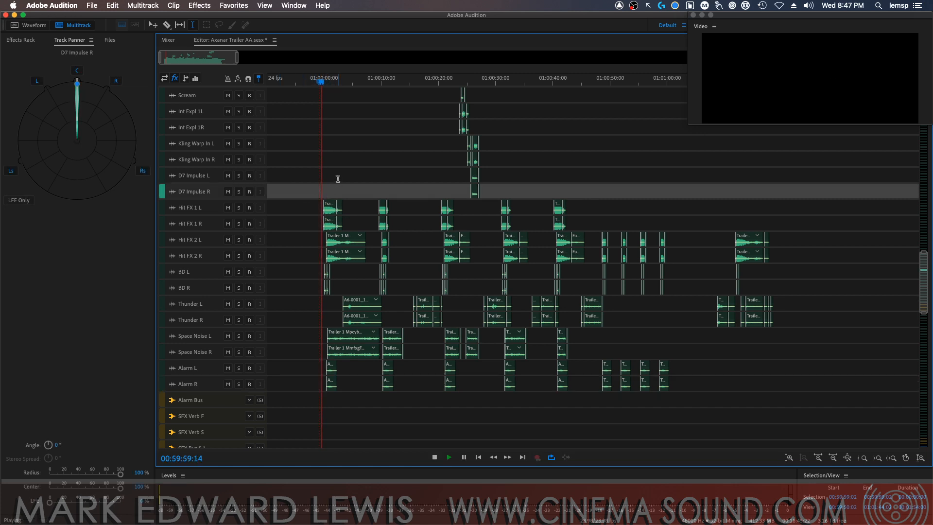
{"action": "key", "text": "space"}
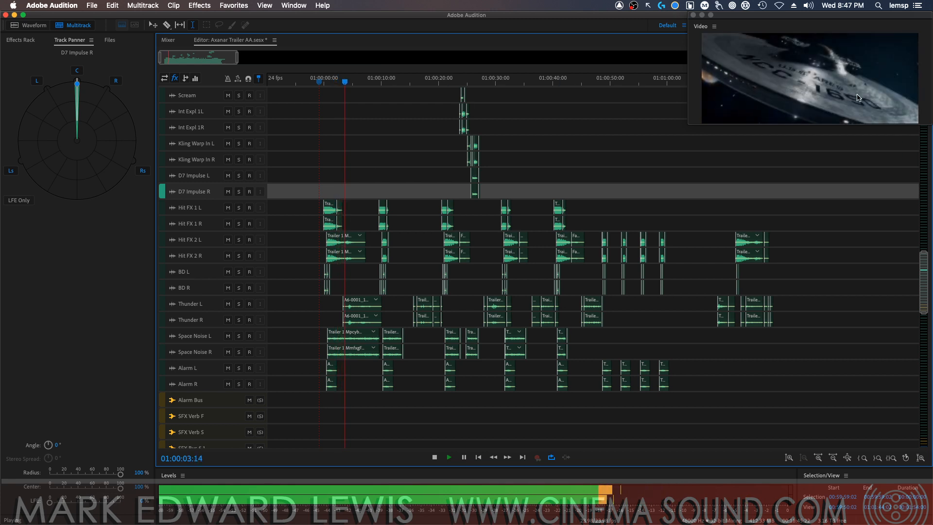
{"action": "key", "text": "space"}
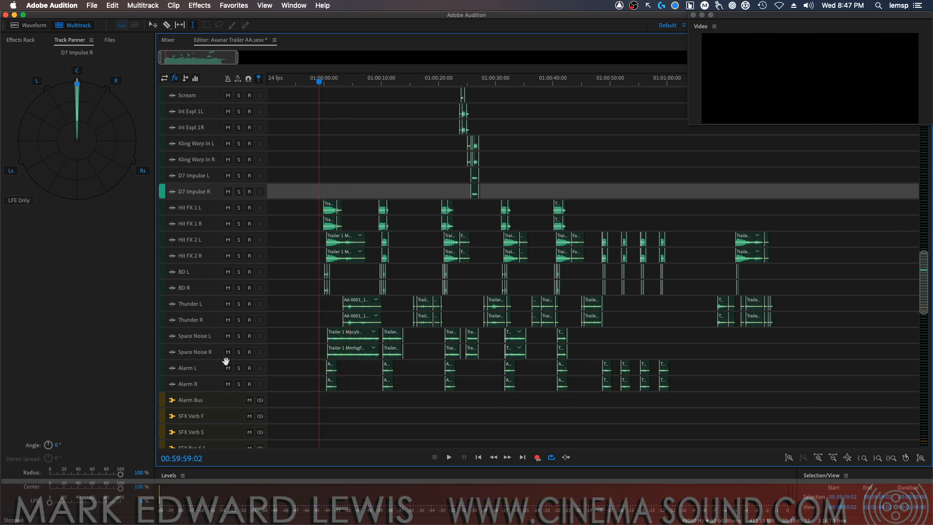
Insert a Delay effect in the first effect slot of Alarm Bus
{"action": "left_click", "coordinate": [201, 370]}
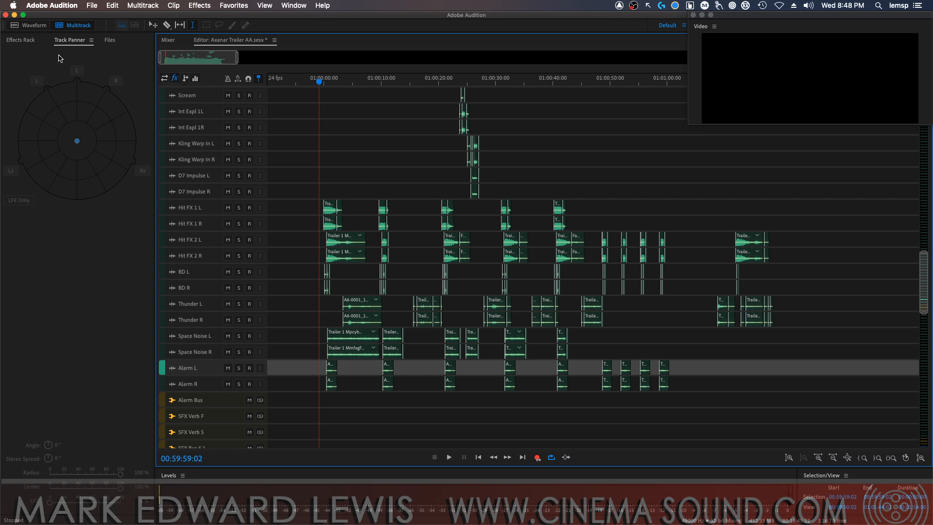
{"action": "left_click", "coordinate": [22, 40]}
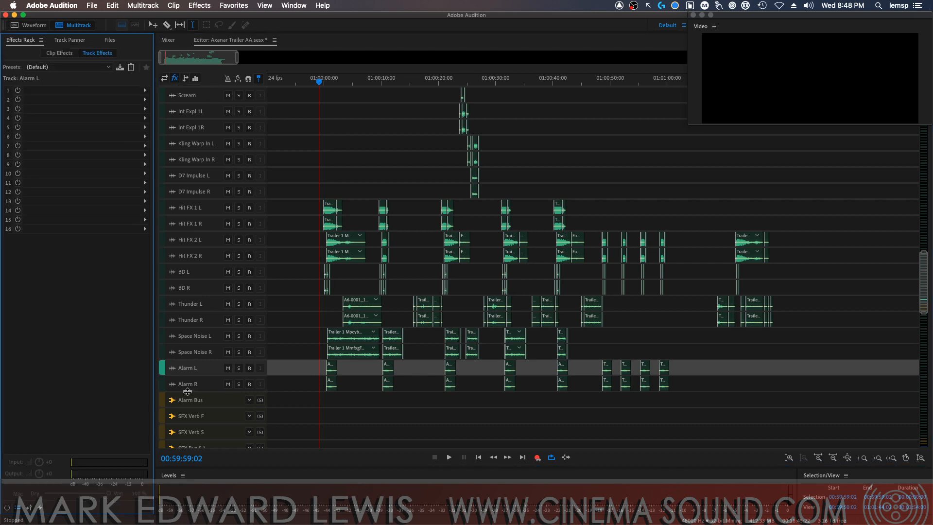
{"action": "left_click", "coordinate": [204, 399]}
{"action": "left_click", "coordinate": [144, 90]}
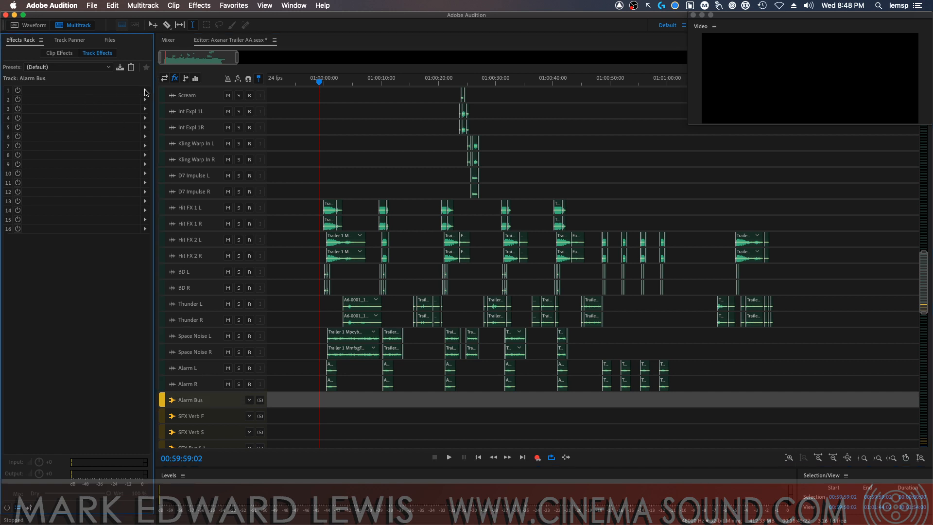
{"action": "mouse_move", "coordinate": [238, 136]}
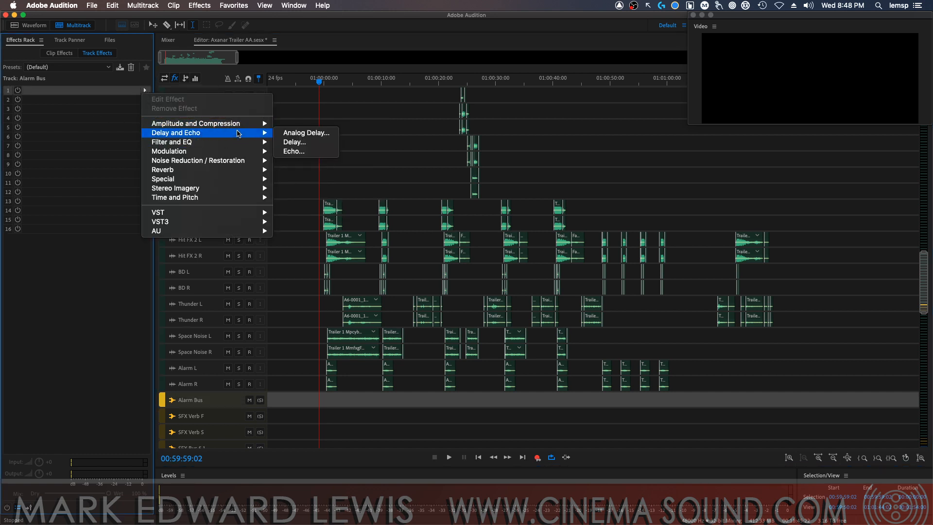
{"action": "mouse_move", "coordinate": [226, 200]}
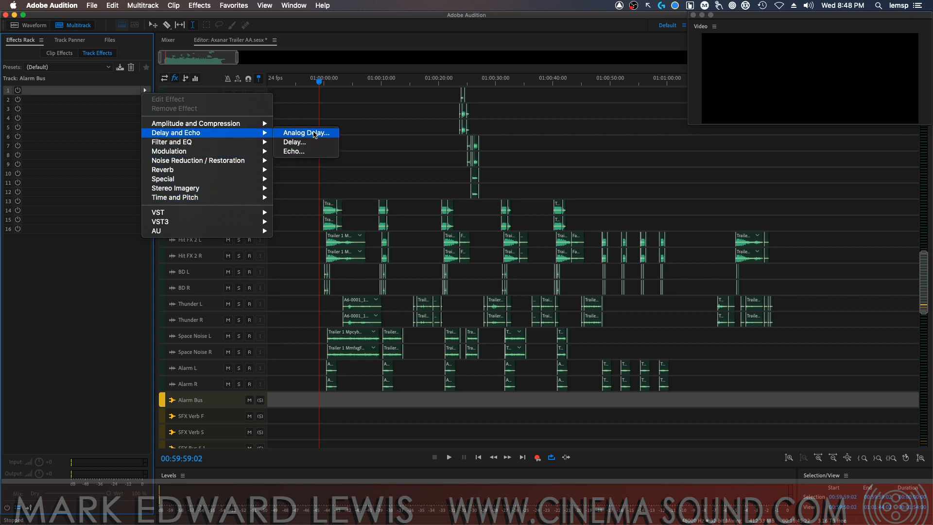
{"action": "left_click", "coordinate": [312, 141]}
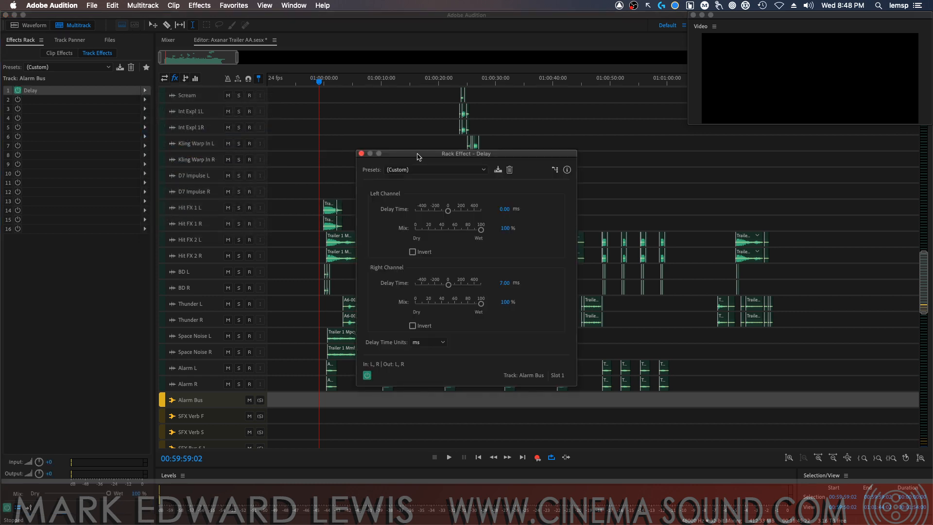
Set the Delay to about 344 ms left and 281 ms right with both mixes at about 54%, and audition it with the mix
{"action": "left_click_drag", "start_coordinate": [418, 157], "coordinate": [566, 156]}
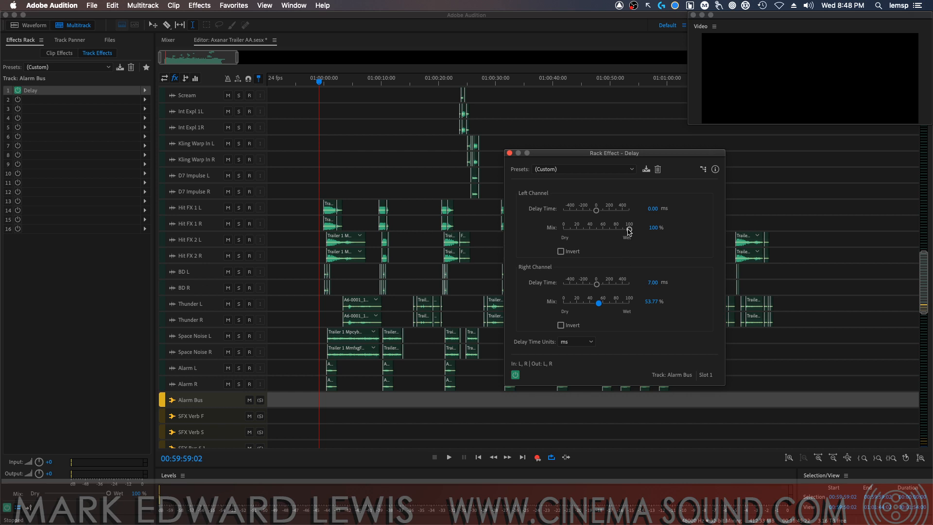
{"action": "left_click_drag", "start_coordinate": [627, 228], "coordinate": [616, 211]}
{"action": "left_click_drag", "start_coordinate": [597, 284], "coordinate": [615, 288]}
{"action": "key", "text": "space"}
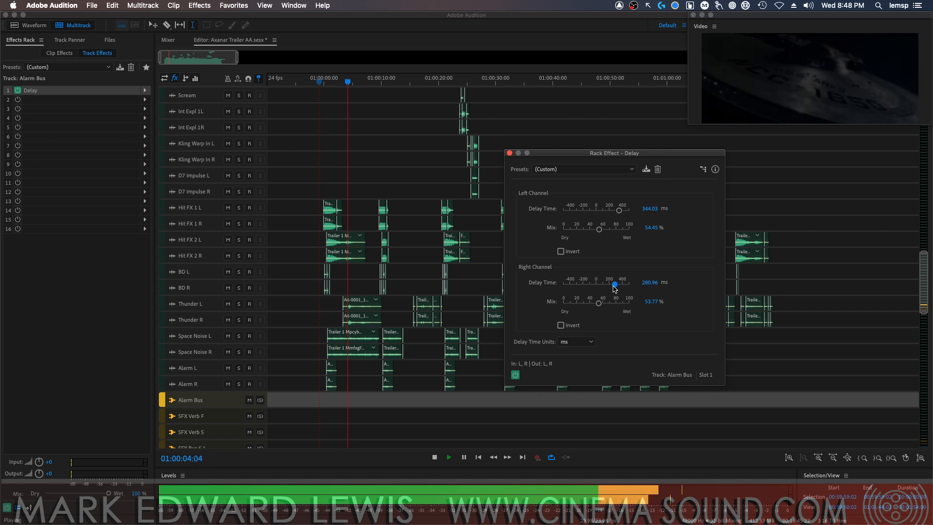
Stop playback and replace the Delay in Alarm Bus's first effect slot with an Echo effect
{"action": "key", "text": "space"}
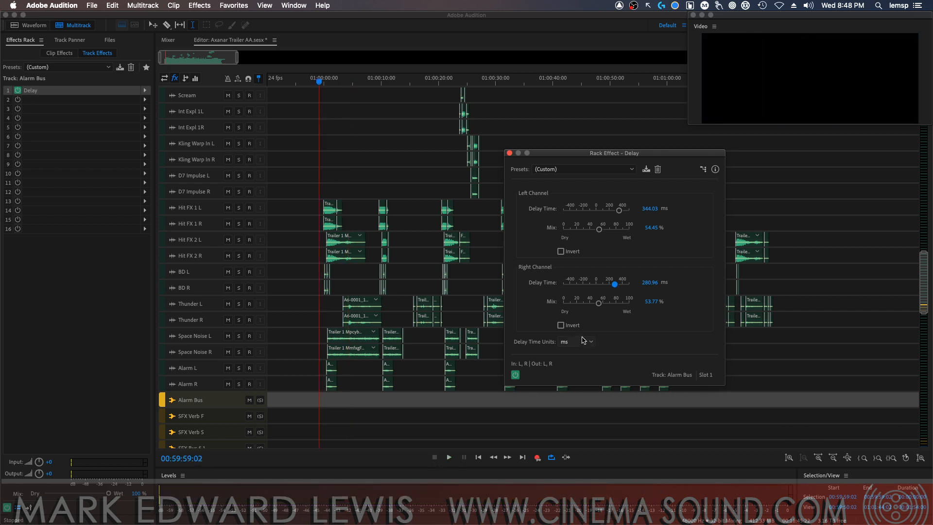
{"action": "left_click", "coordinate": [626, 170]}
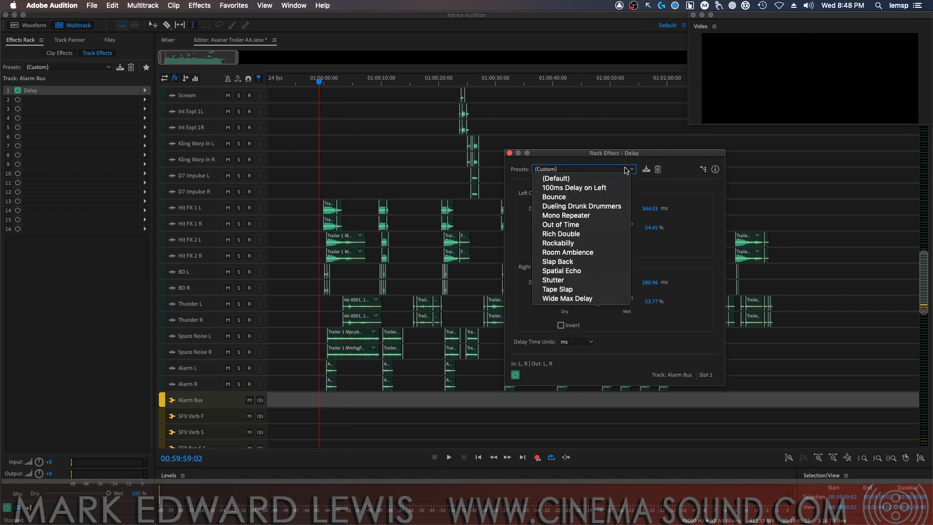
{"action": "left_click", "coordinate": [696, 201]}
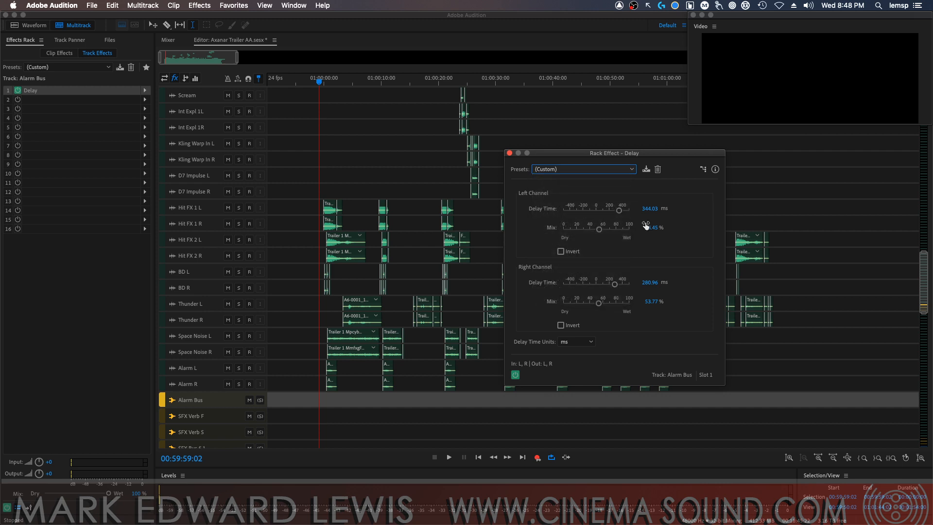
{"action": "left_click", "coordinate": [145, 91]}
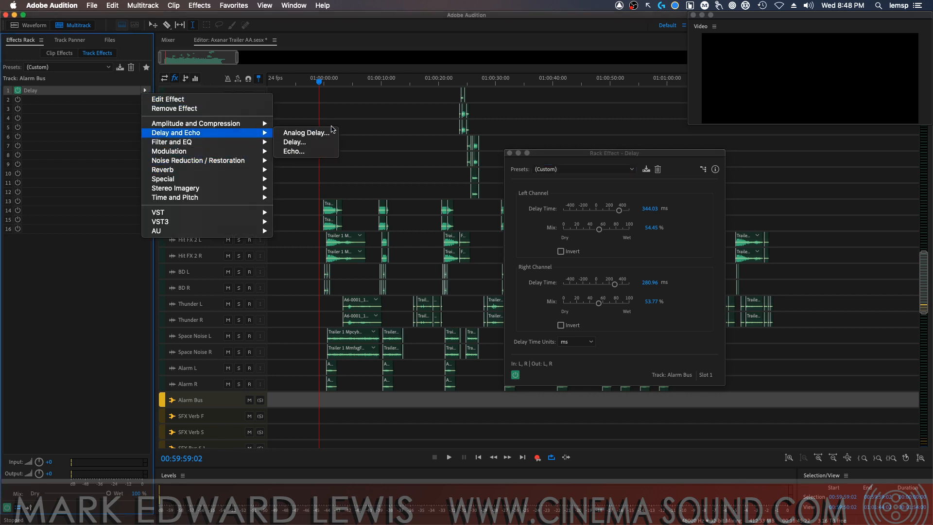
{"action": "left_click", "coordinate": [342, 170]}
{"action": "left_click_drag", "start_coordinate": [598, 158], "coordinate": [771, 146]}
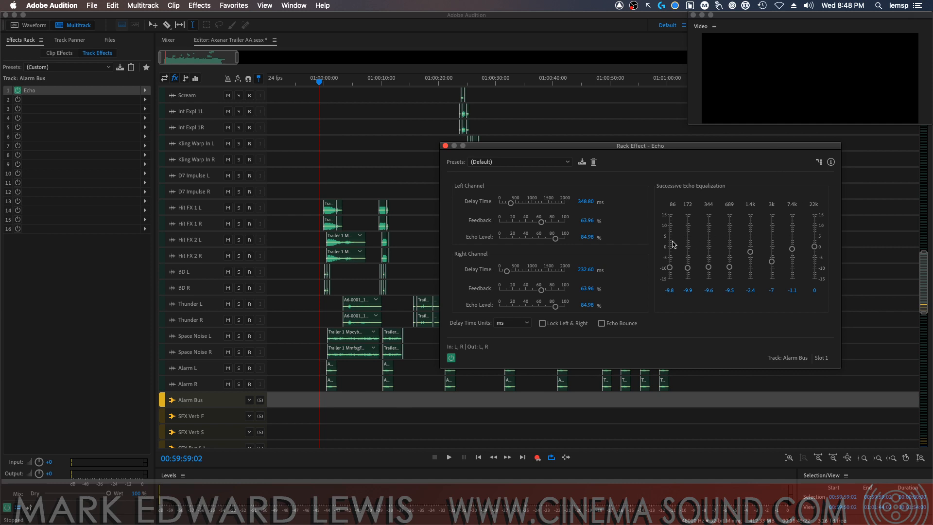
Set the Echo's left delay to about 96 ms with 48% feedback and the right delay to 0 ms with about 65% feedback, and audition it
{"action": "left_click_drag", "start_coordinate": [511, 202], "coordinate": [530, 226]}
{"action": "left_click_drag", "start_coordinate": [536, 243], "coordinate": [557, 245]}
{"action": "left_click_drag", "start_coordinate": [510, 273], "coordinate": [448, 277]}
{"action": "key", "text": "space"}
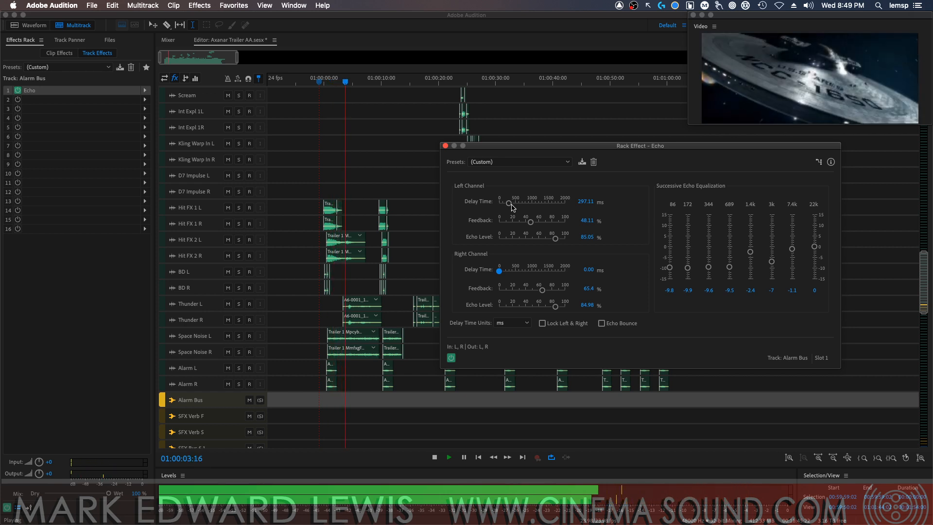
{"action": "left_click_drag", "start_coordinate": [514, 207], "coordinate": [504, 206]}
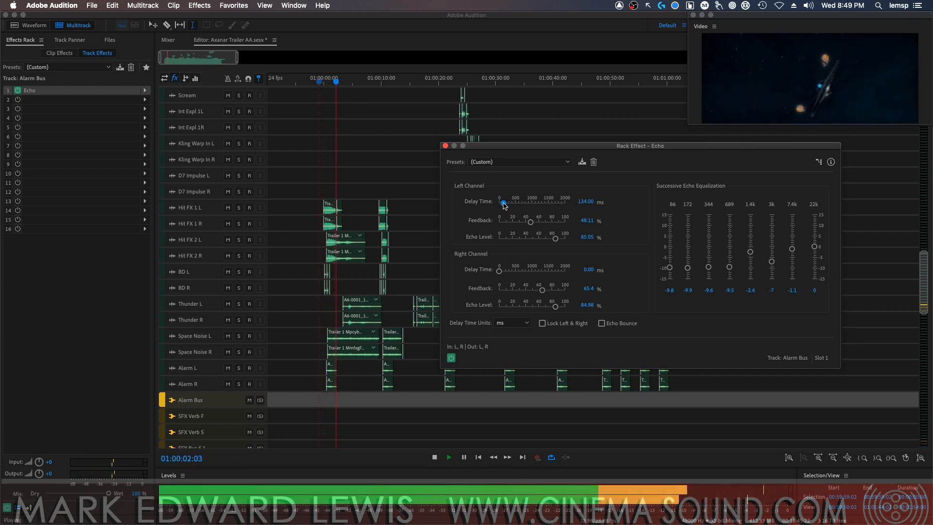
{"action": "key", "text": "space"}
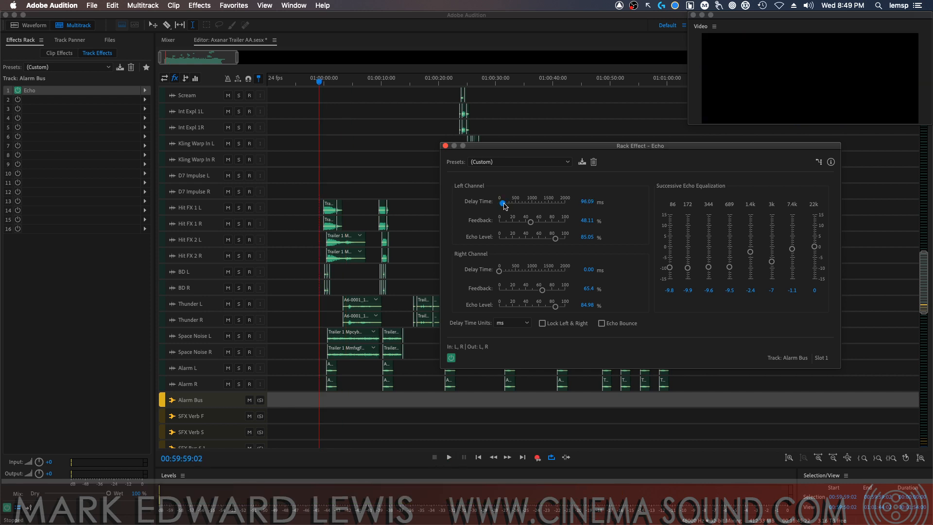
{"action": "key", "text": "space"}
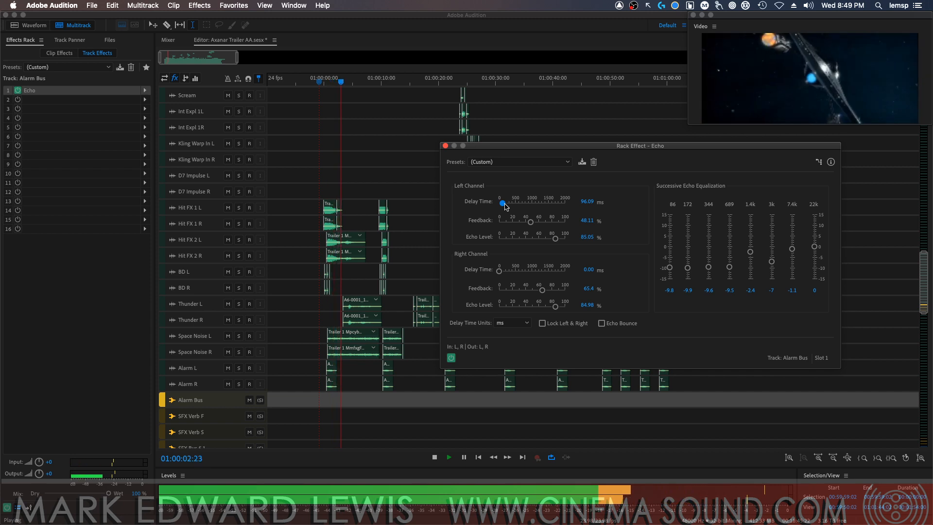
{"action": "key", "text": "space"}
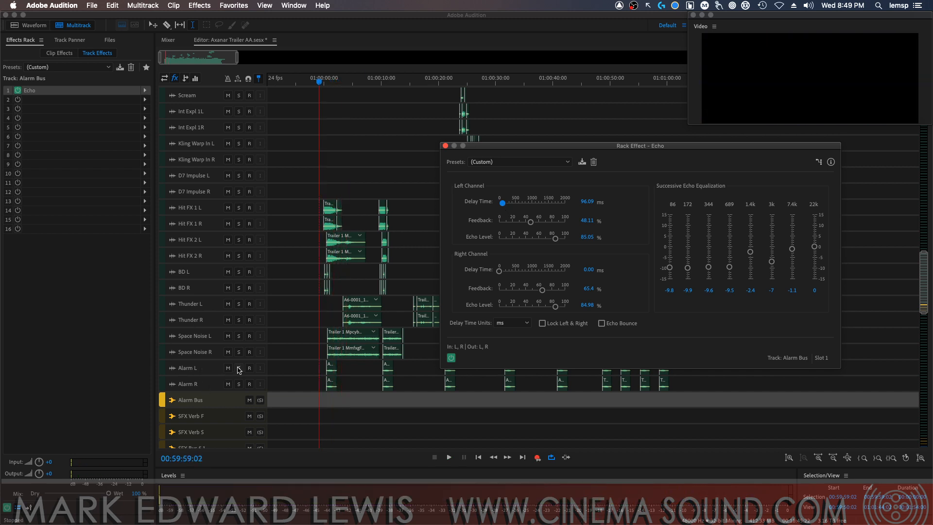
Solo Alarm L and Alarm R and play the echoed alarms from 00:59:59:02
{"action": "left_click", "coordinate": [239, 368]}
{"action": "left_click", "coordinate": [238, 383]}
{"action": "key", "text": "space"}
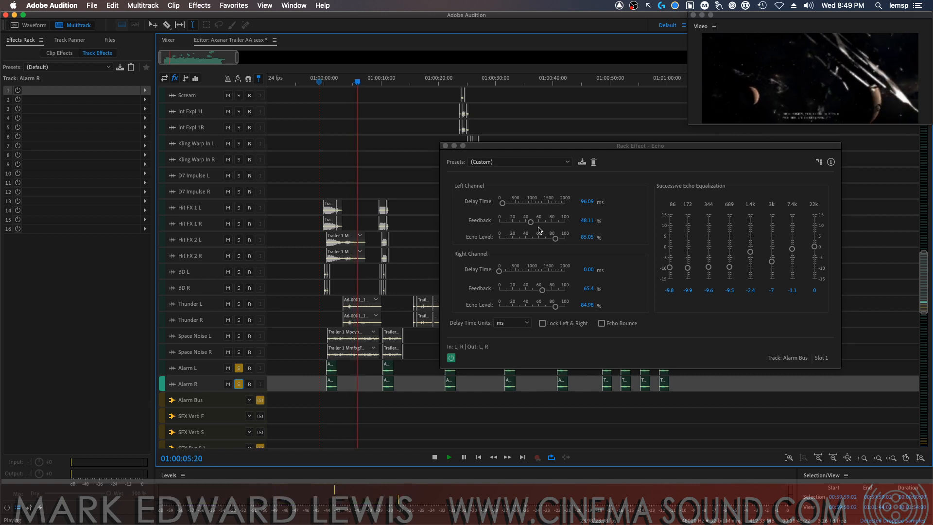
{"action": "key", "text": "space"}
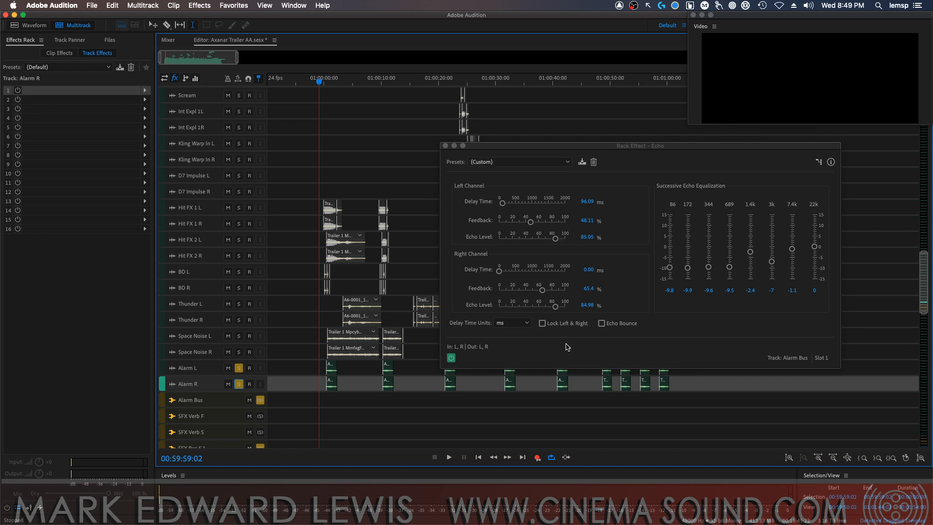
Enable Echo Bounce and set the delay times to about 428 ms left and 8 ms right while auditioning the alarms
{"action": "left_click", "coordinate": [602, 324]}
{"action": "key", "text": "space"}
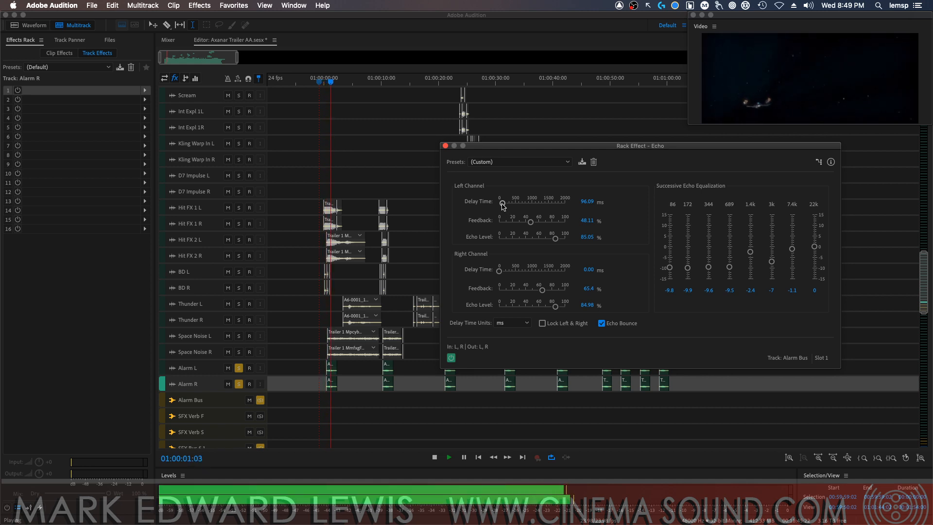
{"action": "left_click_drag", "start_coordinate": [503, 207], "coordinate": [509, 206]}
{"action": "left_click_drag", "start_coordinate": [510, 204], "coordinate": [513, 204]}
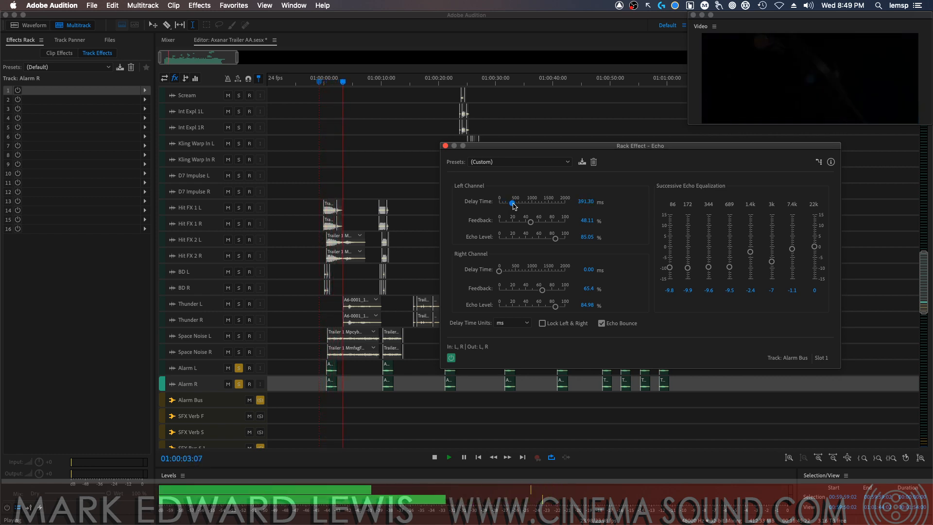
{"action": "key", "text": "space"}
{"action": "left_click_drag", "start_coordinate": [498, 272], "coordinate": [498, 272]}
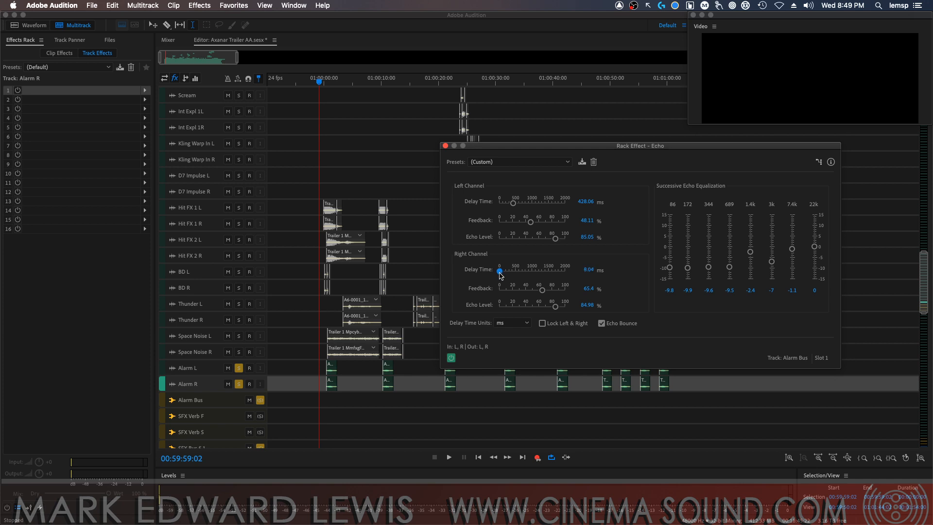
{"action": "key", "text": "space"}
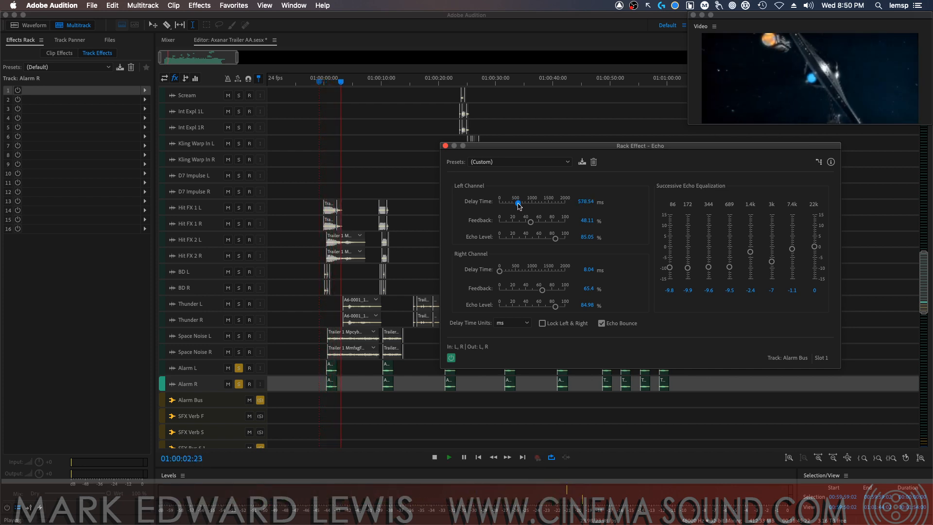
Lengthen the Echo's left delay time to about 967 ms while auditioning the soloed alarms
{"action": "left_click_drag", "start_coordinate": [518, 205], "coordinate": [528, 206]}
{"action": "key", "text": "space"}
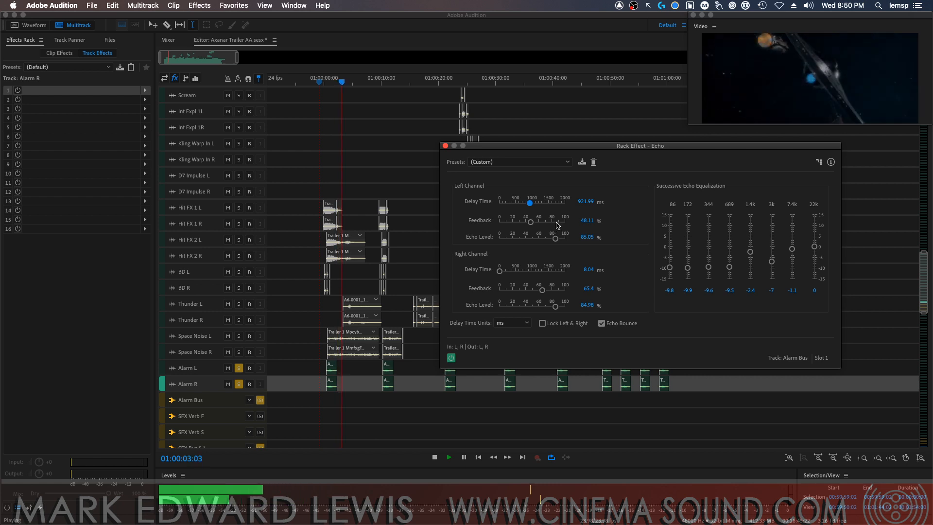
{"action": "left_click", "coordinate": [530, 205]}
{"action": "key", "text": "space"}
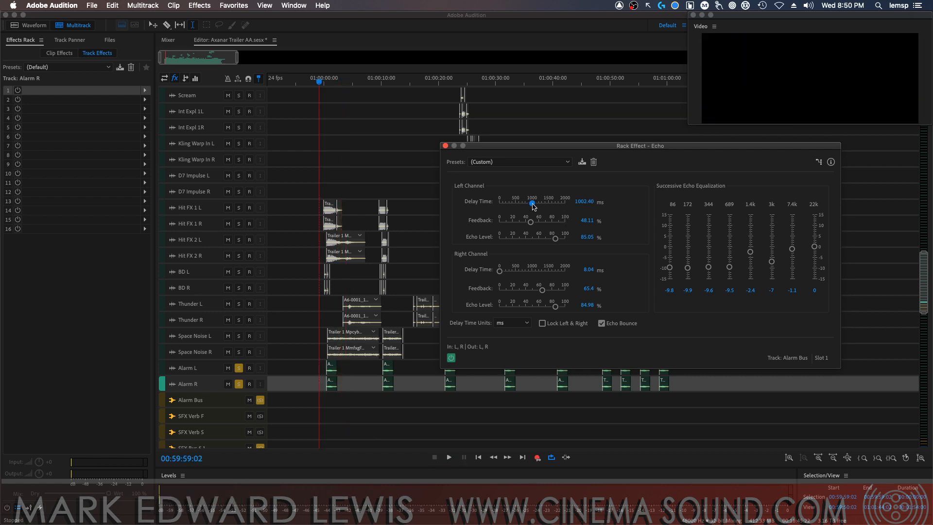
{"action": "key", "text": "space"}
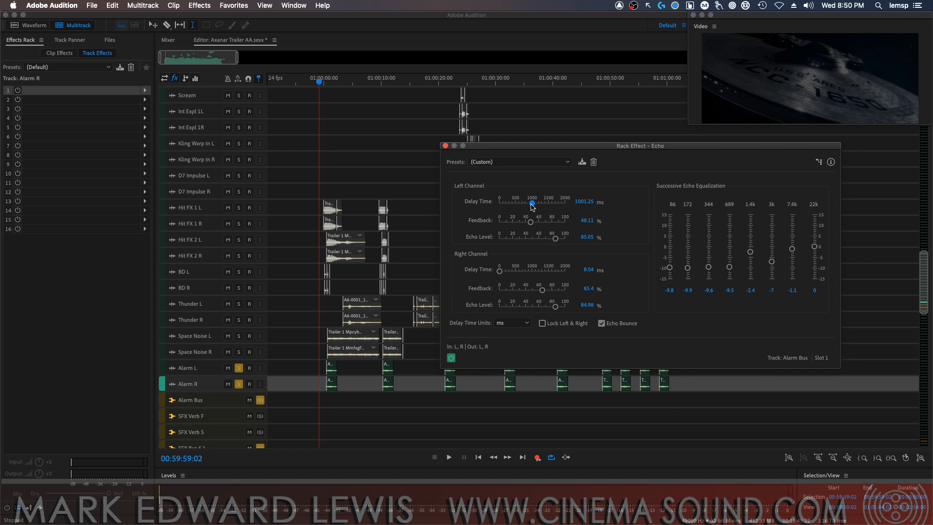
{"action": "left_click_drag", "start_coordinate": [532, 205], "coordinate": [530, 205]}
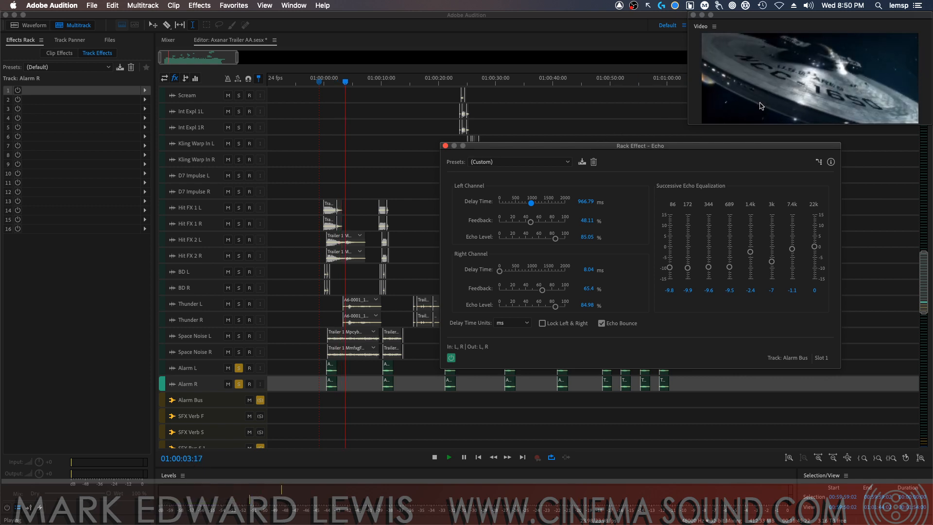
Set both Echo delay times to 948 ms, both feedbacks to about 45% and both echo levels to 100%
{"action": "key", "text": "space"}
{"action": "left_click_drag", "start_coordinate": [531, 205], "coordinate": [530, 204]}
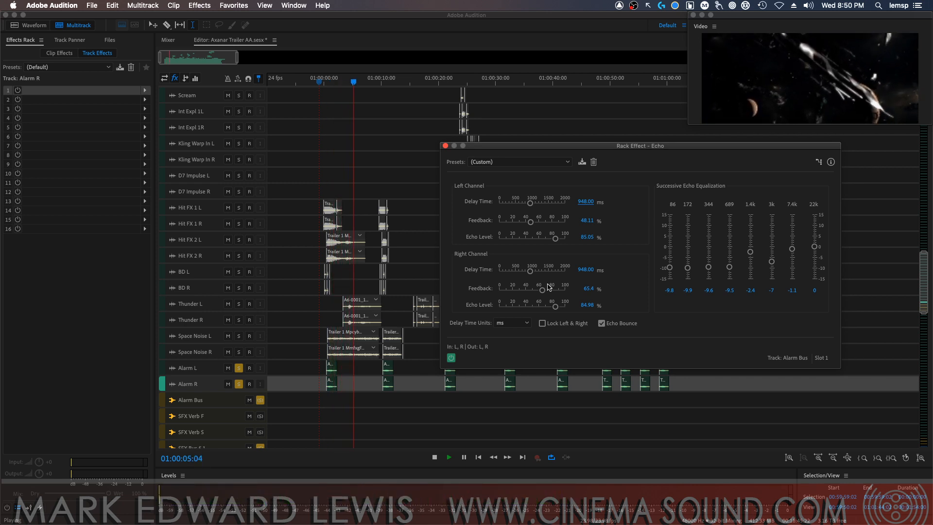
{"action": "key", "text": "space"}
{"action": "left_click_drag", "start_coordinate": [545, 294], "coordinate": [534, 293]}
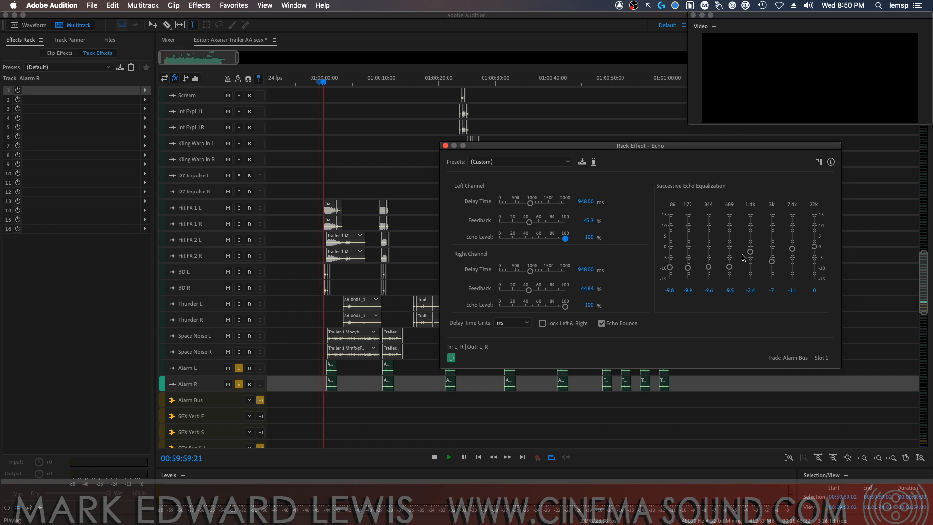
Set the successive echo EQ bands from 86 to 22k to about -15, 2, 1, 2.8, 4.2, 7.1, 4.4 and 1.7
{"action": "left_click_drag", "start_coordinate": [772, 262], "coordinate": [815, 242]}
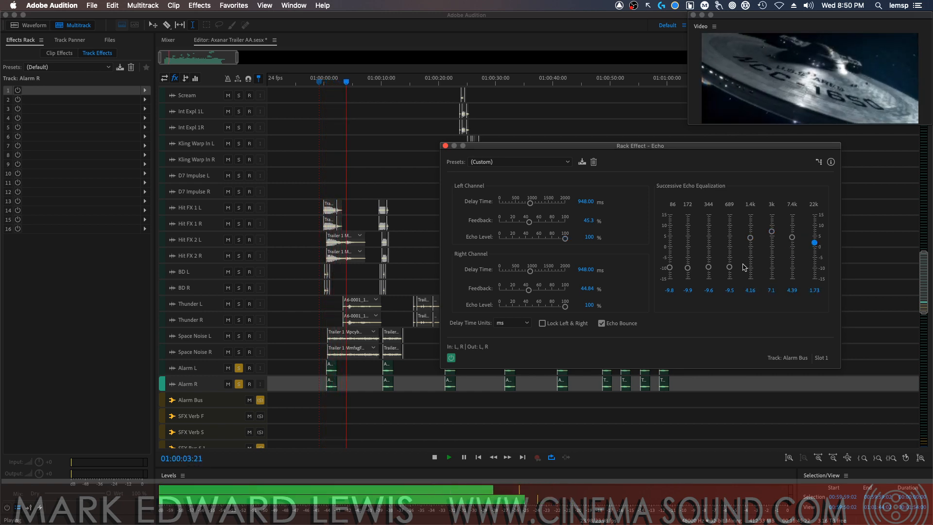
{"action": "left_click_drag", "start_coordinate": [729, 267], "coordinate": [730, 241]}
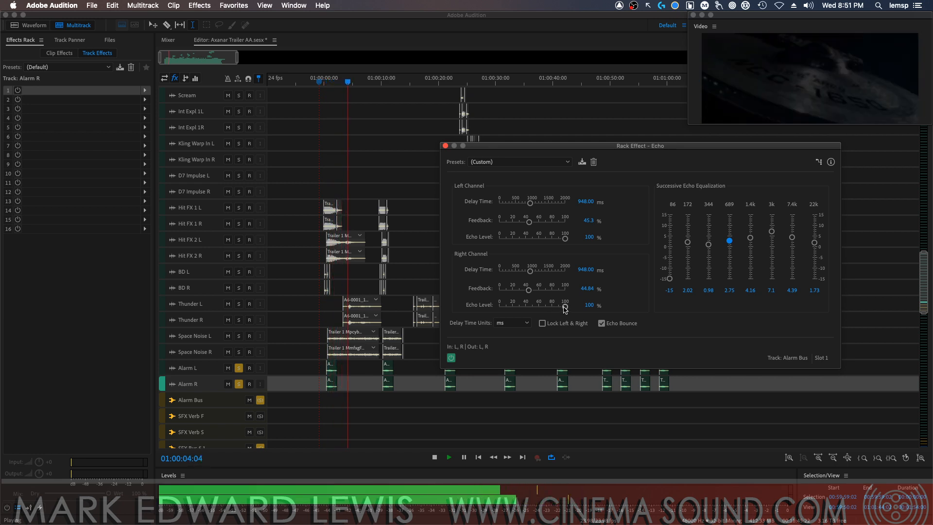
{"action": "key", "text": "space"}
Lower the echo levels to about 82% left and 78% right and both feedbacks to about 22%, auditioning the alarms
{"action": "left_click_drag", "start_coordinate": [565, 307], "coordinate": [549, 307]}
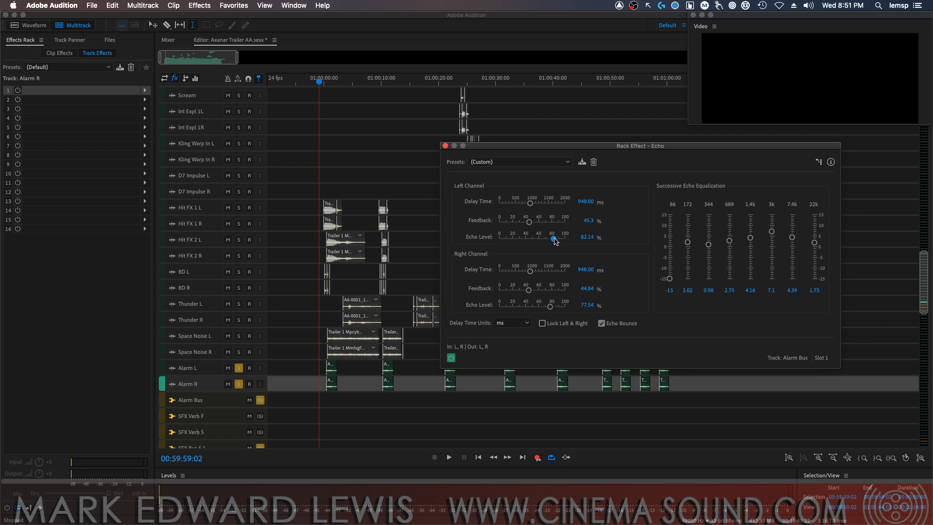
{"action": "key", "text": "space"}
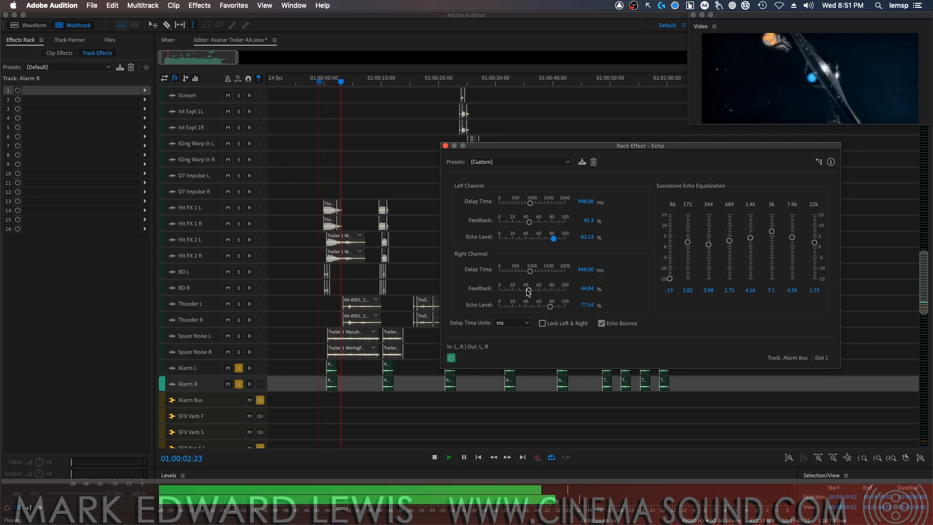
{"action": "left_click_drag", "start_coordinate": [529, 290], "coordinate": [513, 290]}
{"action": "key", "text": "space"}
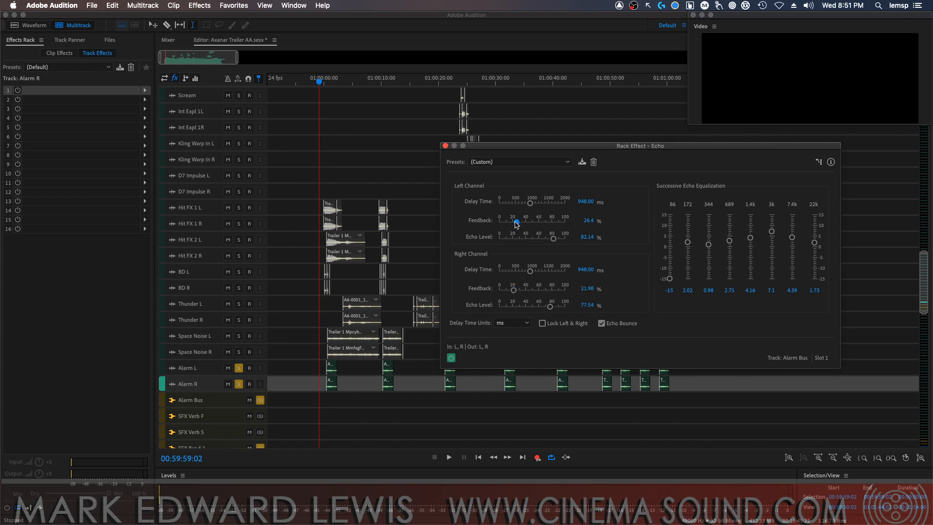
{"action": "key", "text": "space"}
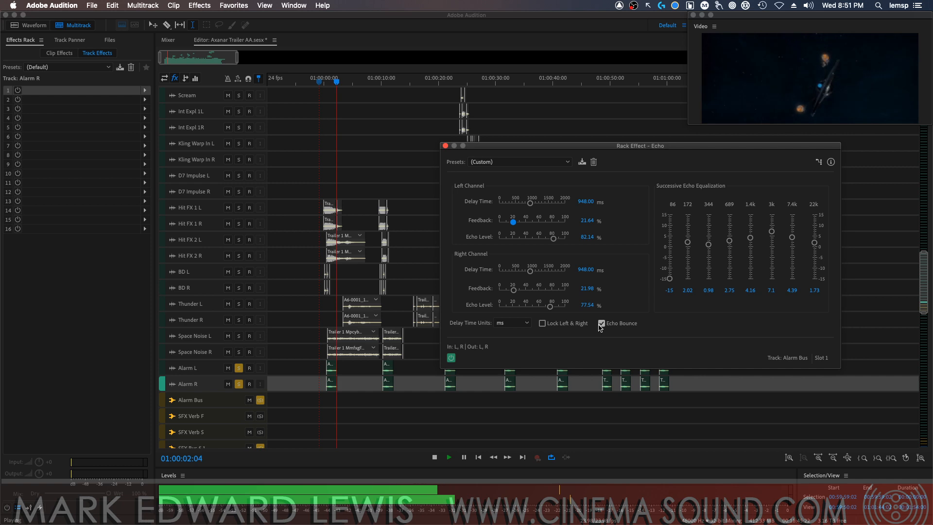
Raise the Echo feedback to about 34% left and 35% right while auditioning the alarms
{"action": "left_click_drag", "start_coordinate": [514, 290], "coordinate": [521, 290]}
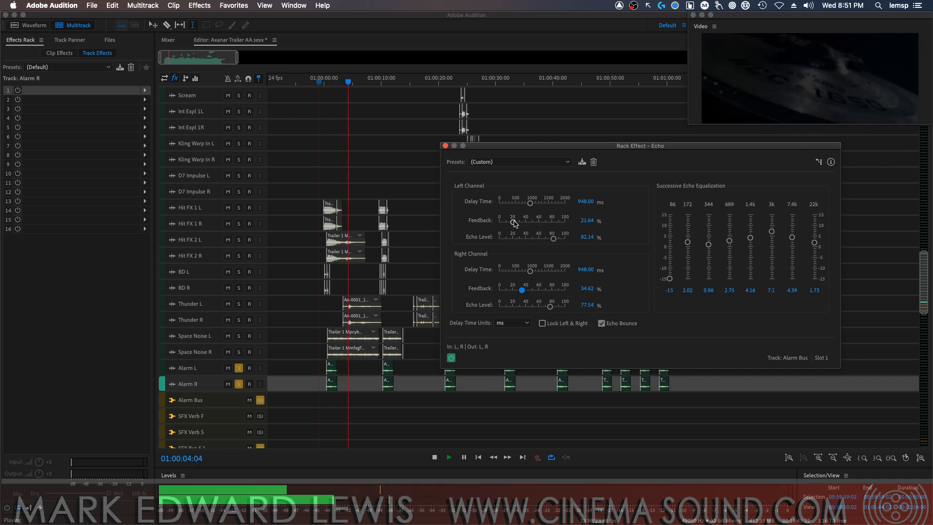
{"action": "left_click_drag", "start_coordinate": [513, 223], "coordinate": [522, 223]}
{"action": "key", "text": "space"}
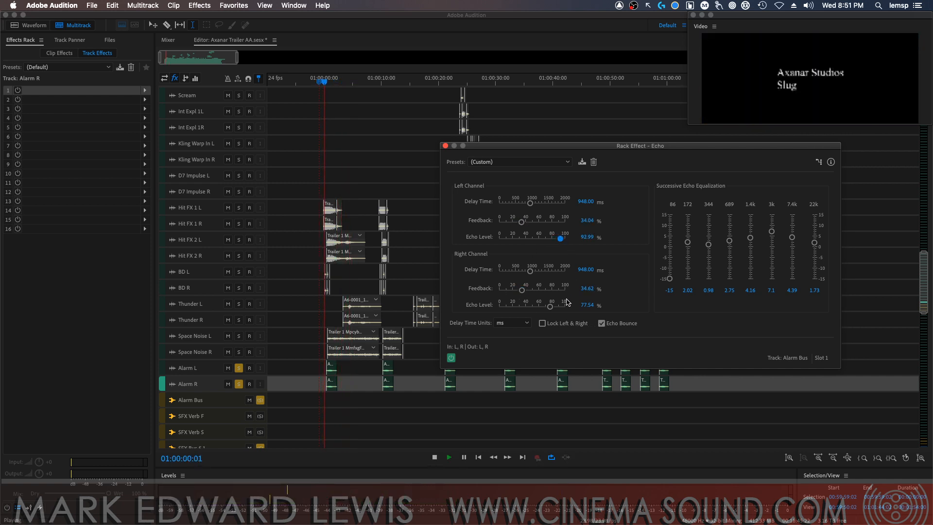
Set the echo levels to about 93% left and 83% right and the 22k echo EQ band to about 5.7
{"action": "left_click_drag", "start_coordinate": [550, 306], "coordinate": [554, 307]}
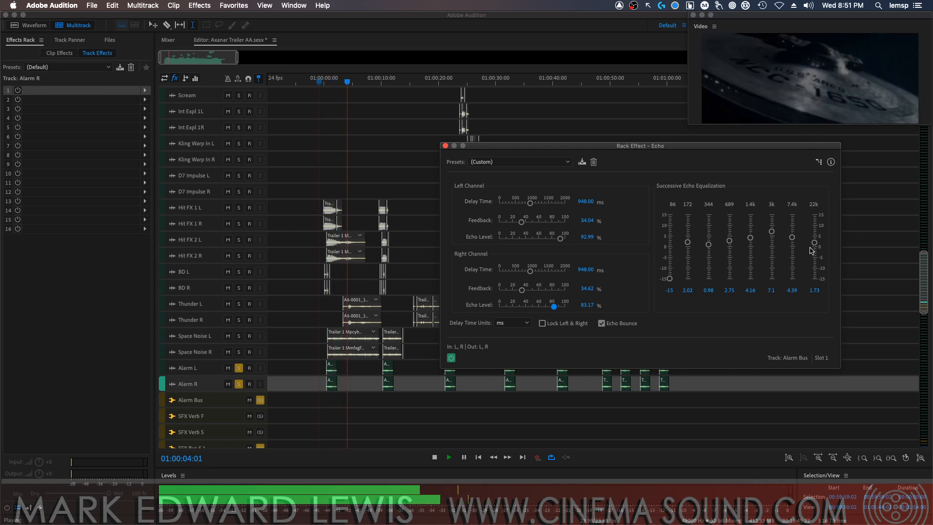
{"action": "left_click_drag", "start_coordinate": [814, 243], "coordinate": [814, 234]}
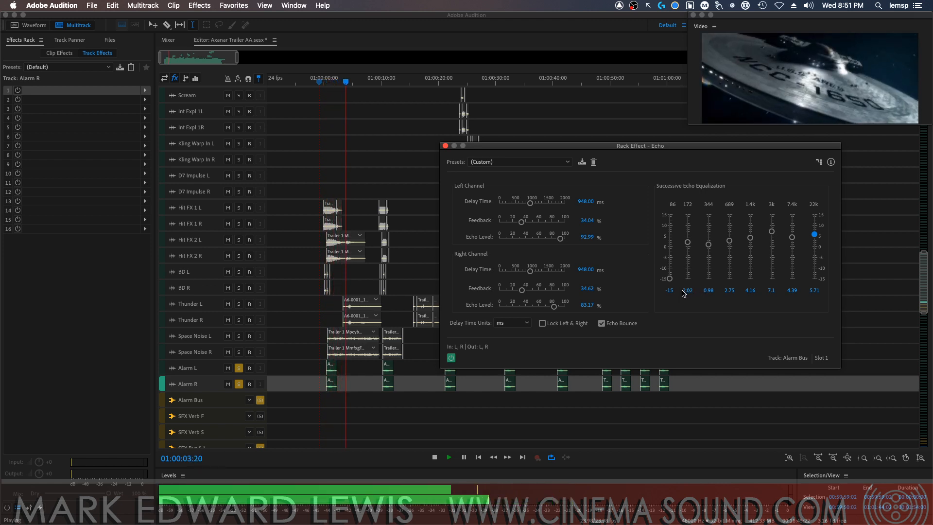
{"action": "key", "text": "space"}
Reduce the Echo feedback to about 24% left and 15% right, audition it, and set the left delay time to 960 ms
{"action": "left_click_drag", "start_coordinate": [522, 290], "coordinate": [513, 290]}
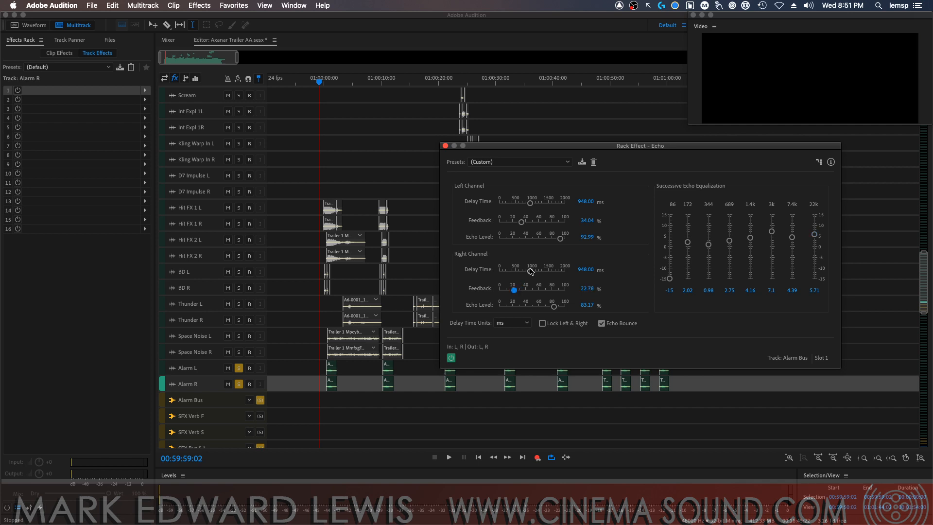
{"action": "key", "text": "space"}
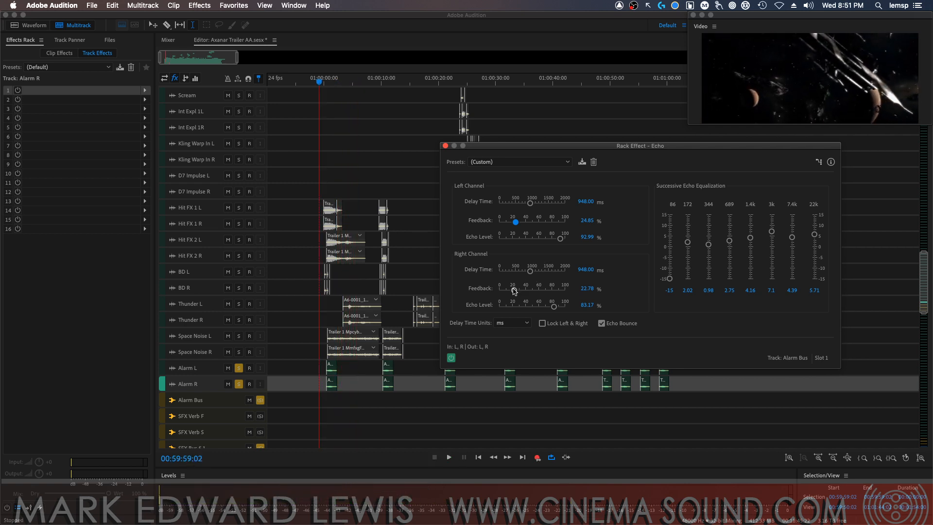
{"action": "left_click_drag", "start_coordinate": [514, 290], "coordinate": [510, 292]}
{"action": "key", "text": "space"}
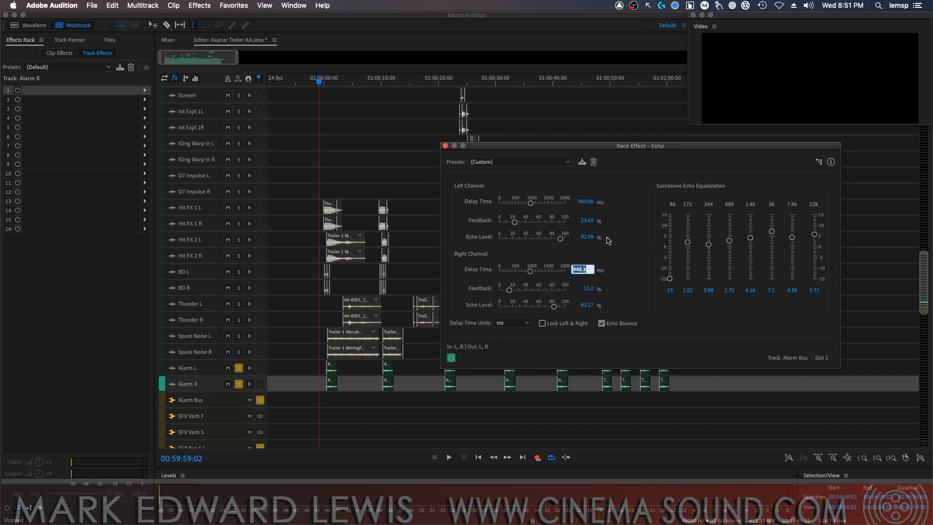
Set the Echo right delay time to 960 ms, audition the alarms, and close the Echo settings
{"action": "key", "text": "space"}
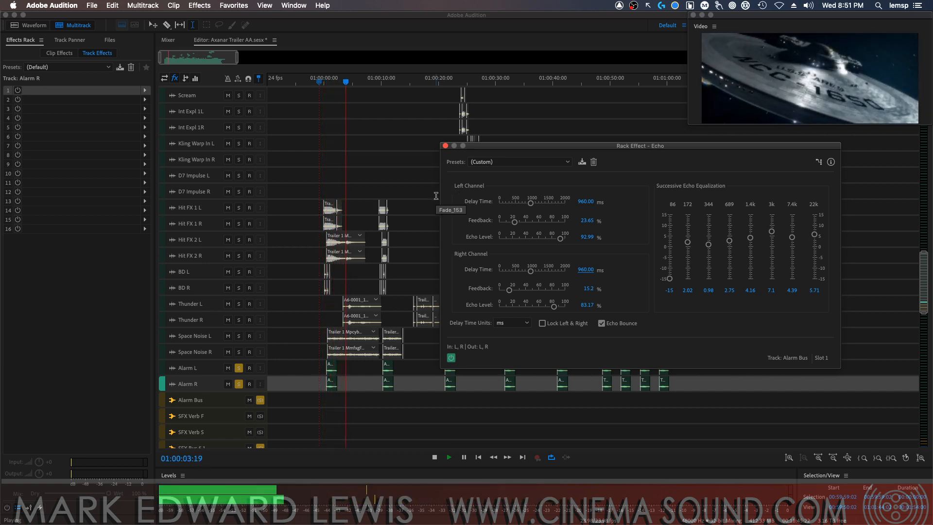
{"action": "key", "text": "space"}
{"action": "left_click", "coordinate": [445, 146]}
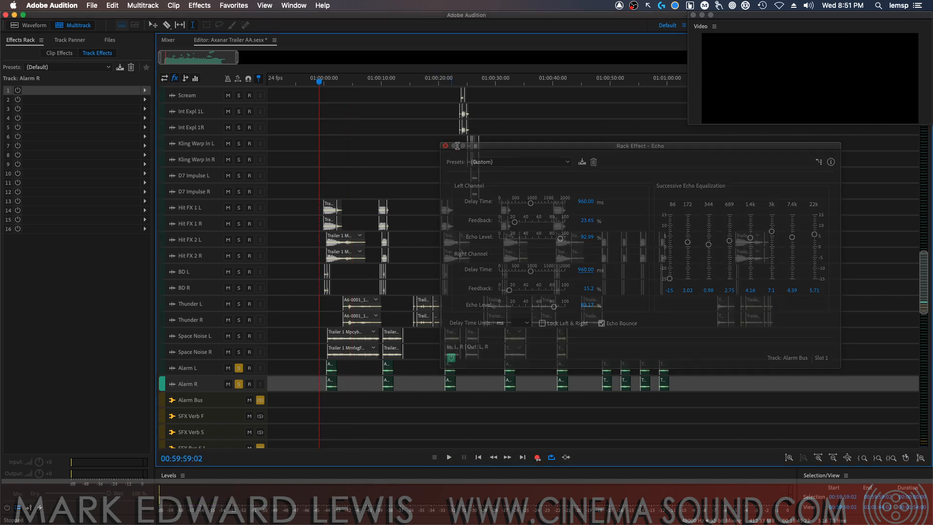
Unsolo the Alarm tracks and Alarm Bus, then audition the full effects mix
{"action": "left_click", "coordinate": [260, 401]}
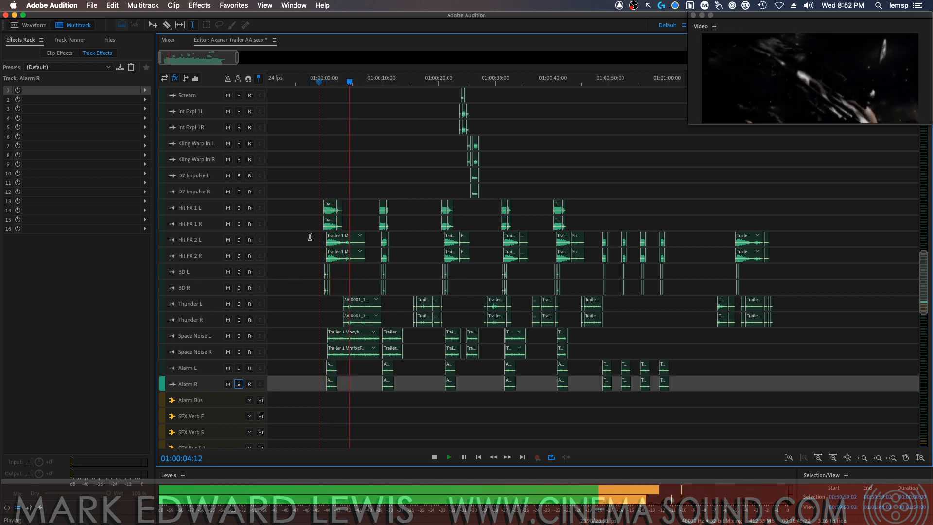
{"action": "left_click", "coordinate": [210, 209]}
{"action": "key", "text": "space"}
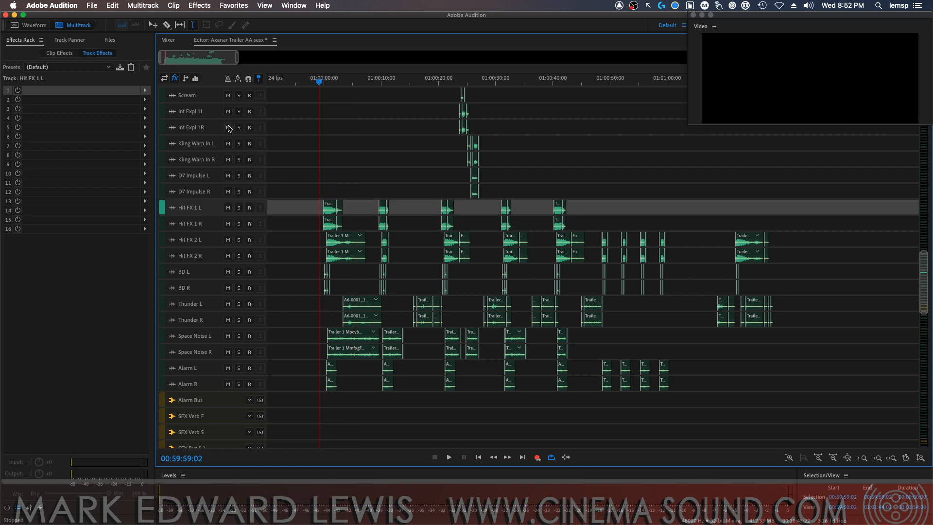
Pan the Hit FX 1 and Hit FX 2 pairs to the front speakers, L tracks at -30° and R tracks at 30°, and audition
{"action": "left_click", "coordinate": [69, 39]}
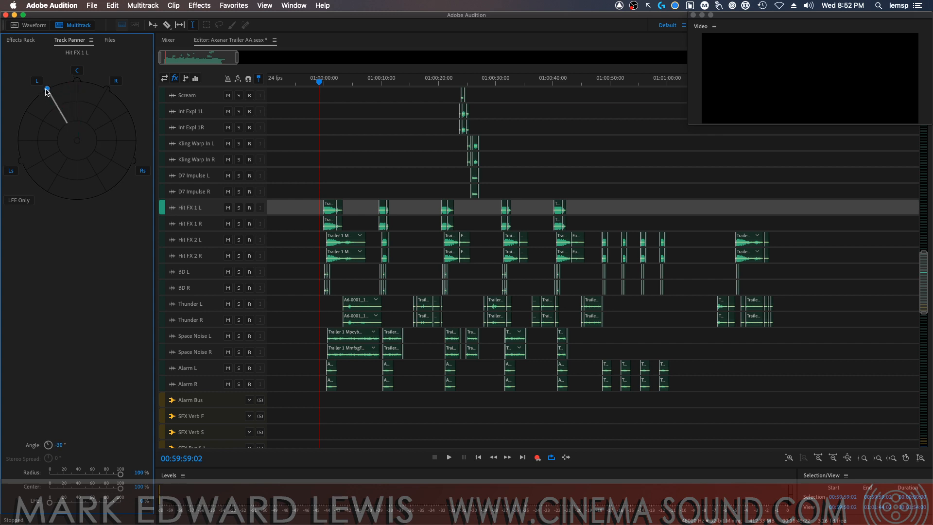
{"action": "left_click", "coordinate": [217, 221]}
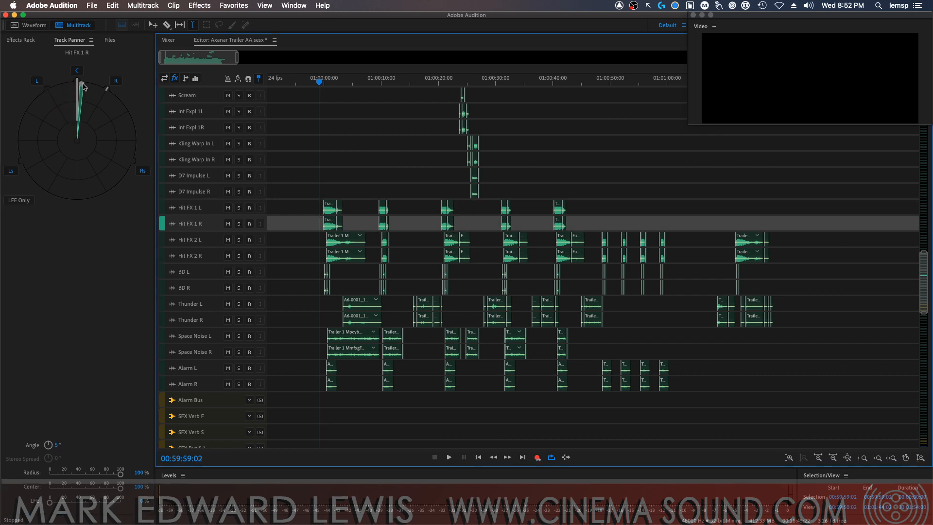
{"action": "left_click", "coordinate": [205, 241]}
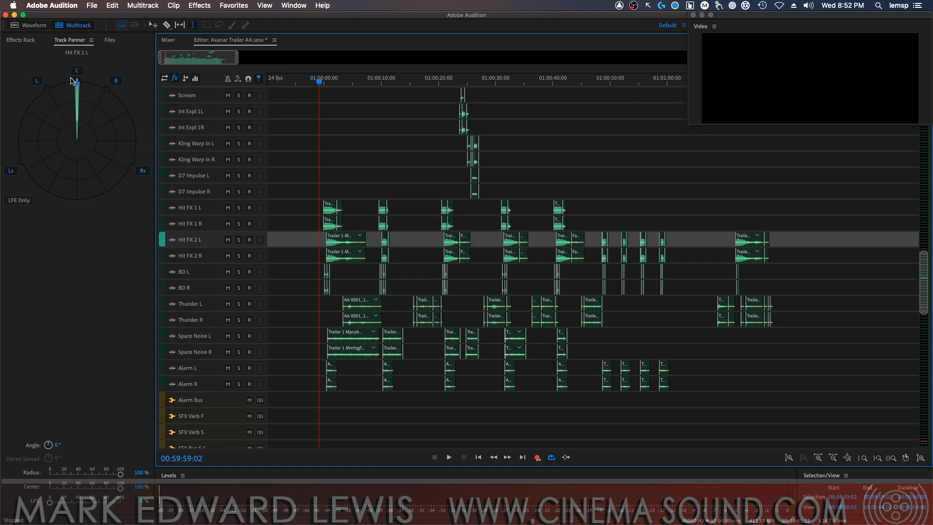
{"action": "left_click", "coordinate": [199, 260]}
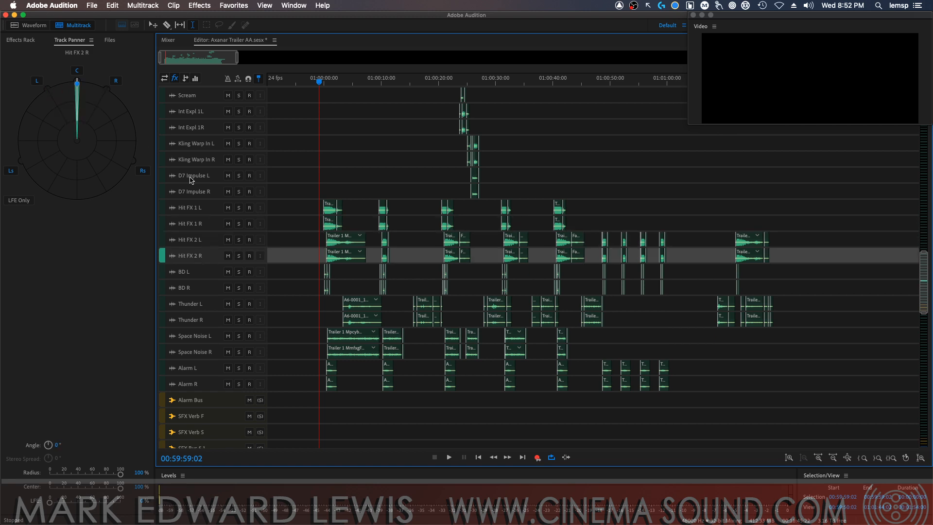
{"action": "left_click_drag", "start_coordinate": [76, 85], "coordinate": [102, 87]}
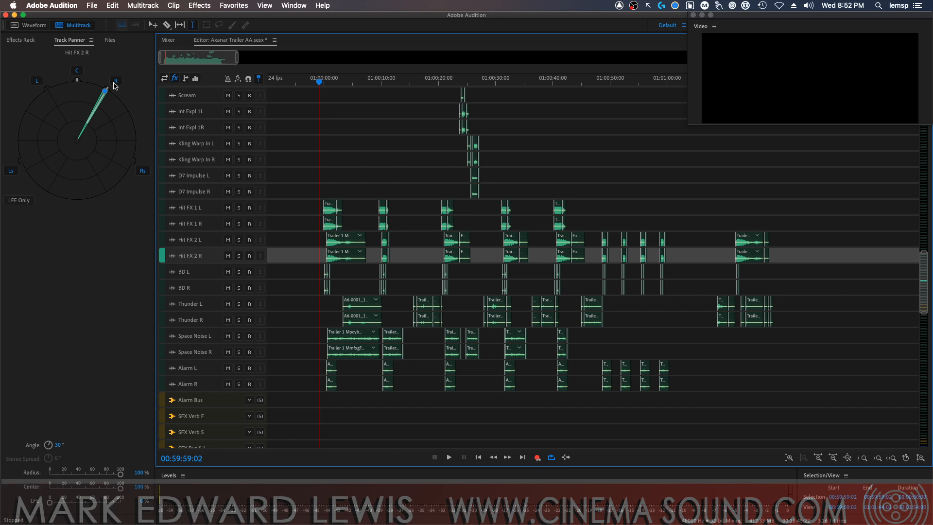
{"action": "key", "text": "space"}
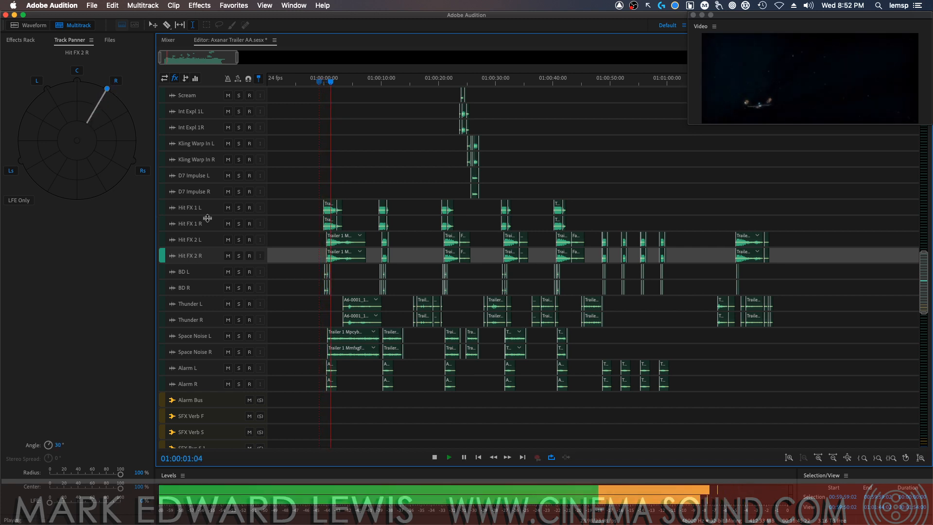
{"action": "key", "text": "space"}
Solo BD L and BD R, audition them from the start, and unsolo both tracks
{"action": "left_click", "coordinate": [211, 274]}
{"action": "left_click", "coordinate": [238, 272]}
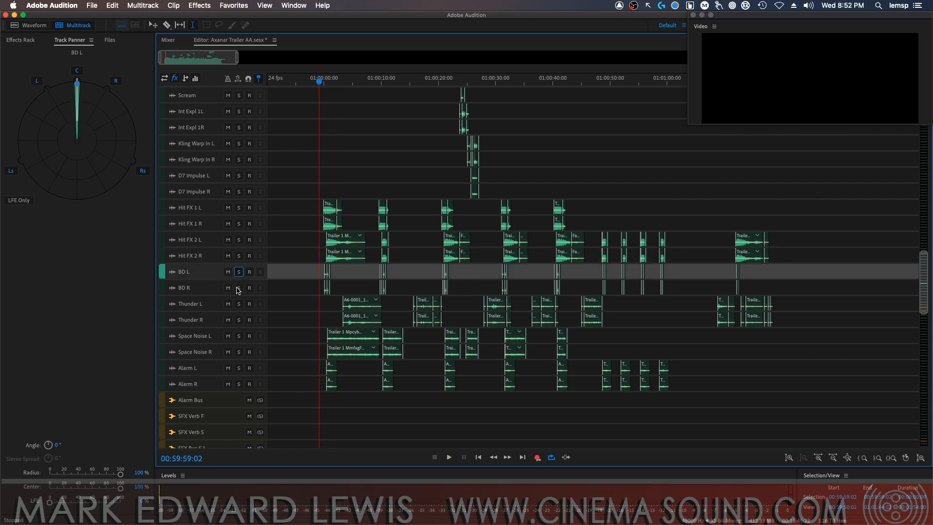
{"action": "left_click", "coordinate": [238, 288]}
{"action": "key", "text": "space"}
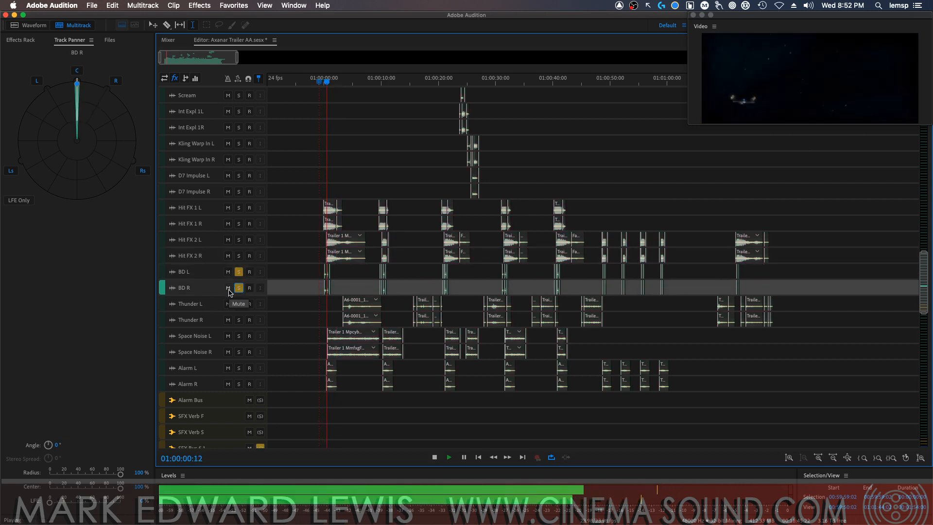
{"action": "key", "text": "space"}
{"action": "left_click", "coordinate": [238, 288]}
{"action": "left_click", "coordinate": [239, 272]}
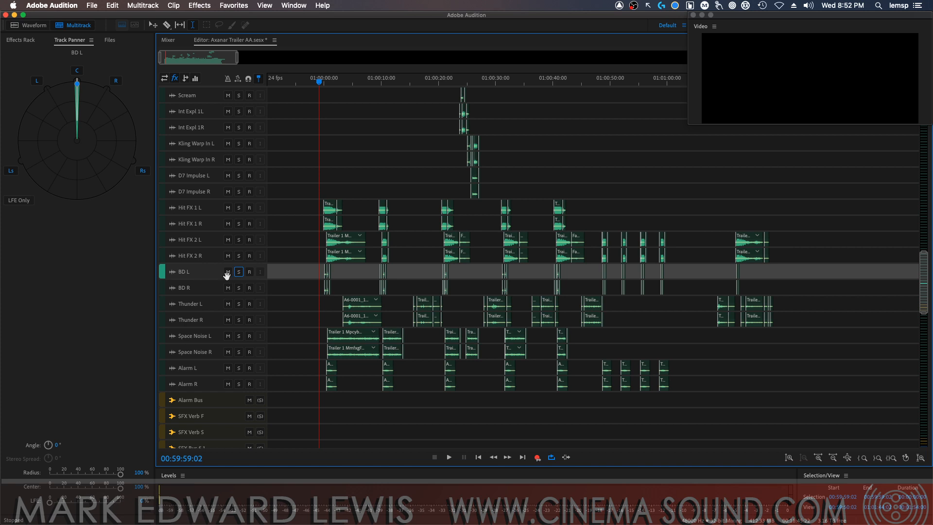
Raise the LFE send of BD L and BD R to about 50% each
{"action": "left_click_drag", "start_coordinate": [66, 501], "coordinate": [62, 502]}
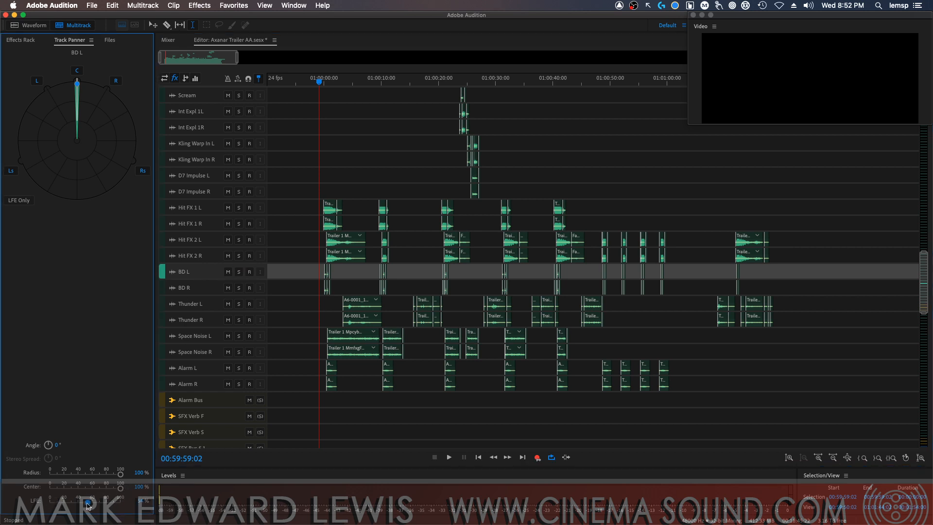
{"action": "left_click", "coordinate": [198, 288]}
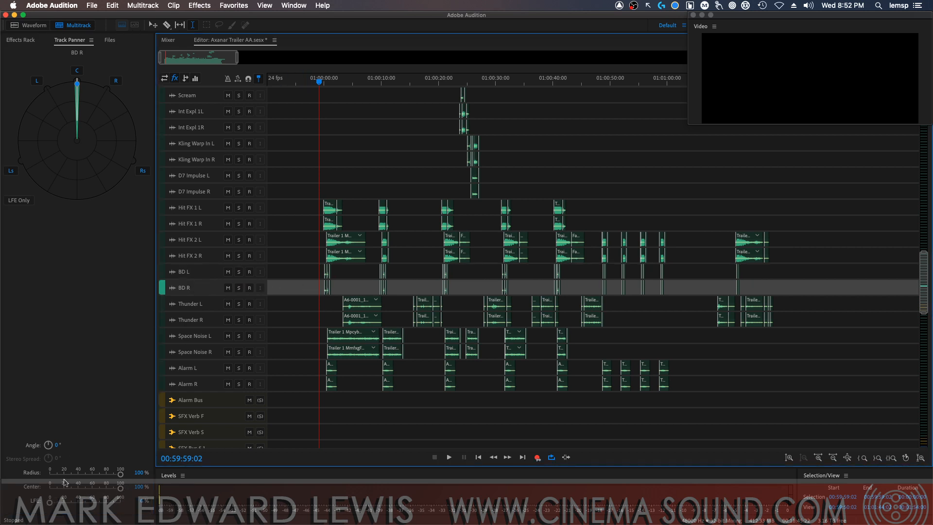
{"action": "left_click_drag", "start_coordinate": [50, 504], "coordinate": [85, 504]}
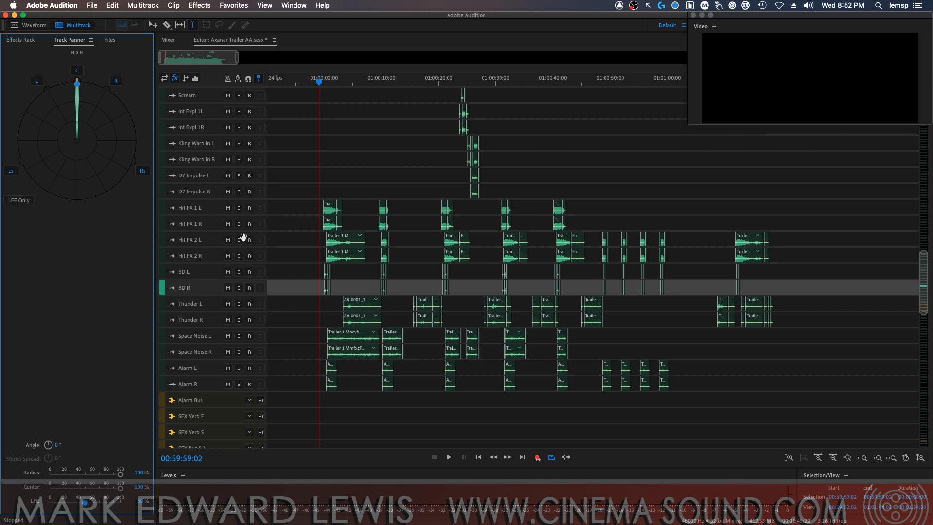
Audition the BD L and BD R tracks in the full mix and soloed, leaving both unsoloed
{"action": "key", "text": "space"}
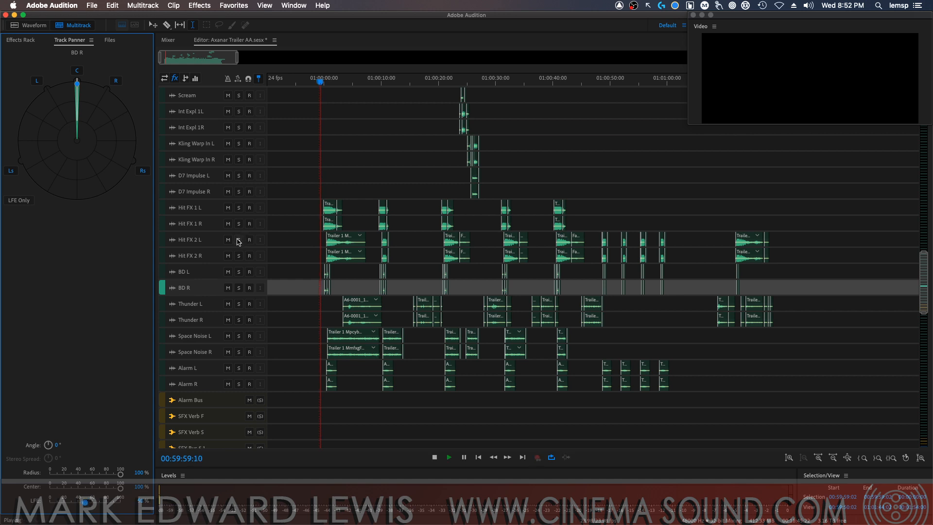
{"action": "left_click", "coordinate": [239, 272]}
{"action": "left_click", "coordinate": [239, 288]}
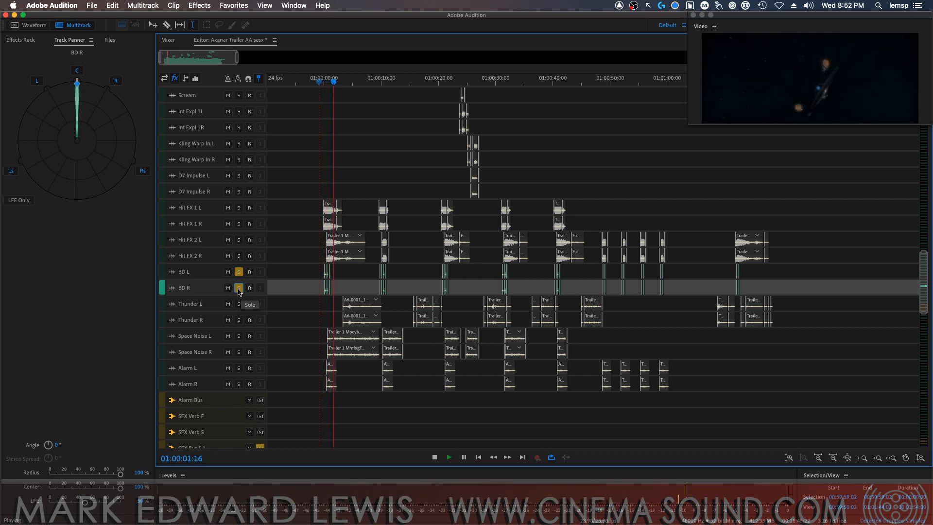
{"action": "left_click", "coordinate": [239, 288]}
{"action": "left_click", "coordinate": [238, 271]}
{"action": "key", "text": "space"}
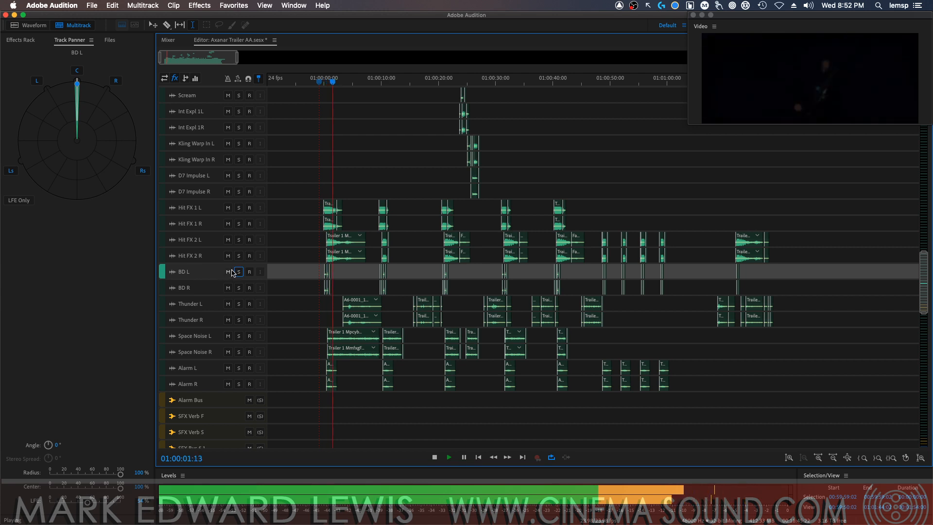
{"action": "key", "text": "space"}
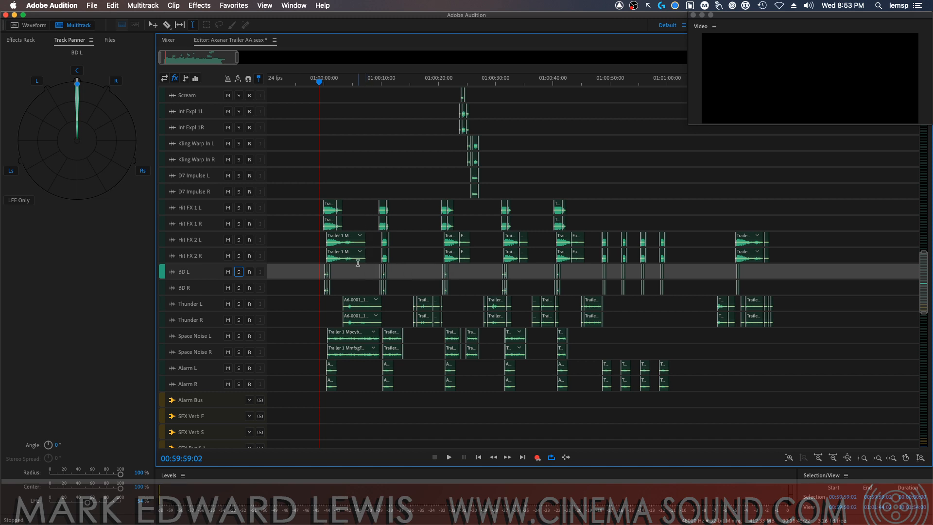
Solo Space Noise L and Space Noise R and audition them from the start
{"action": "left_click", "coordinate": [238, 336]}
{"action": "left_click", "coordinate": [239, 352]}
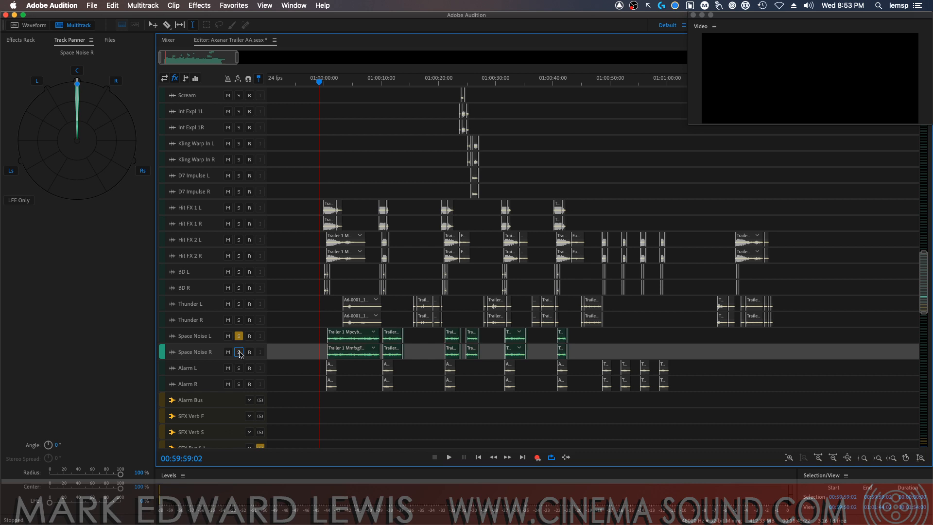
{"action": "key", "text": "space"}
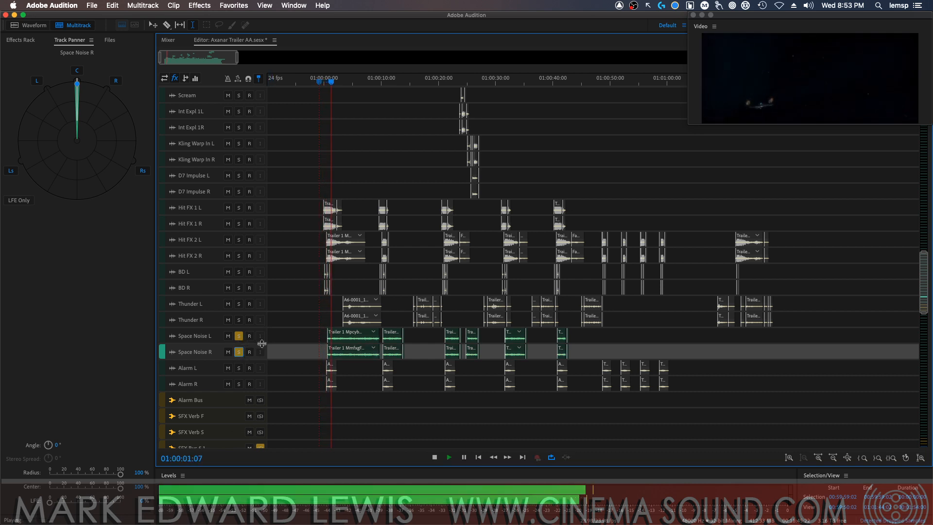
{"action": "key", "text": "space"}
Pan Space Noise L to about -65° and Space Noise R to about 64°, and audition the pair soloed
{"action": "left_click", "coordinate": [239, 337]}
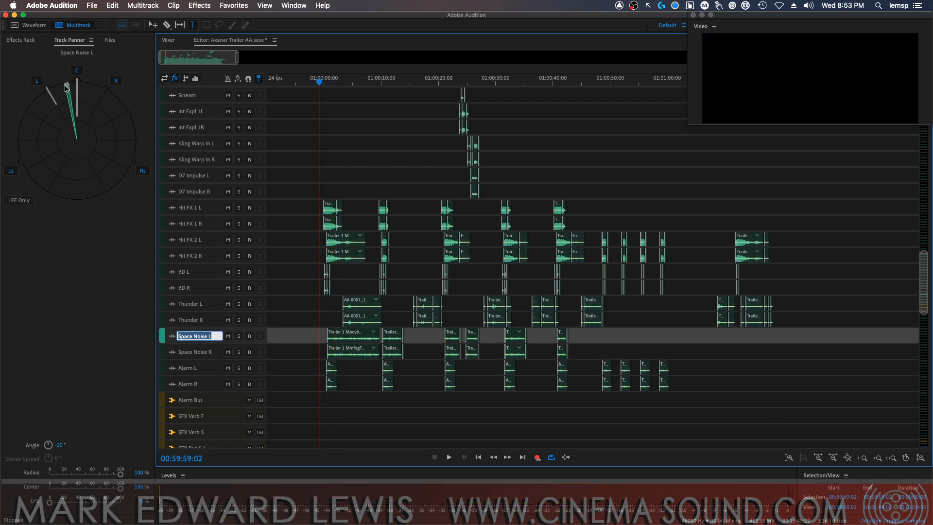
{"action": "left_click", "coordinate": [210, 354]}
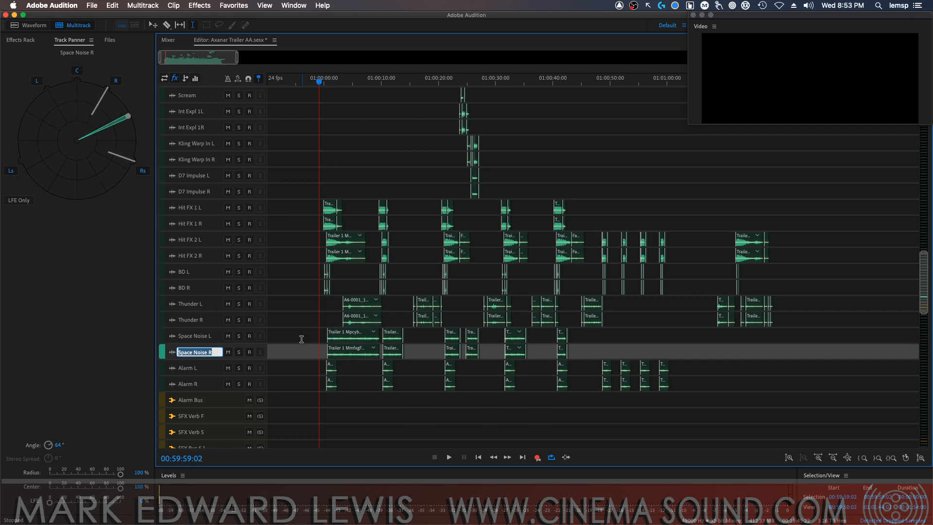
{"action": "left_click", "coordinate": [238, 337]}
{"action": "left_click", "coordinate": [239, 352]}
{"action": "key", "text": "space"}
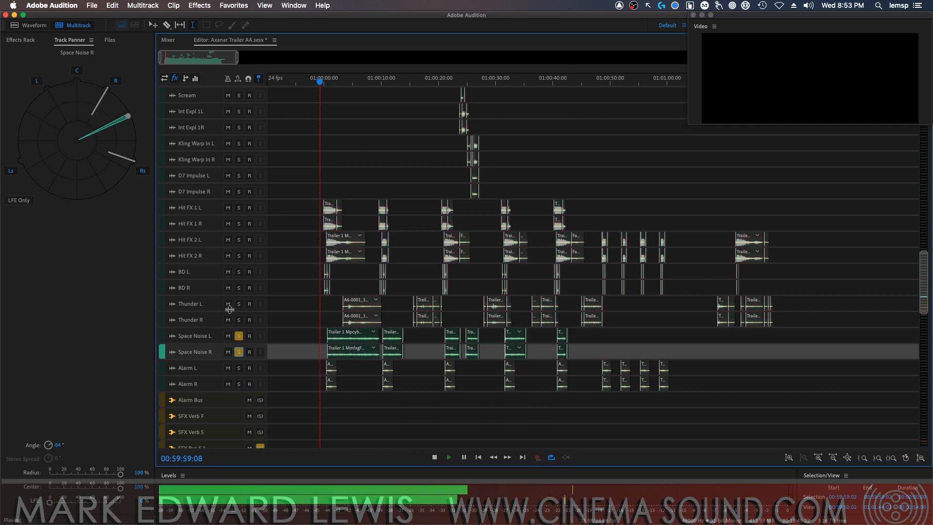
Widen the Space Noise panning to 70° for the R track and -70° for the L track during playback
{"action": "left_click_drag", "start_coordinate": [128, 117], "coordinate": [141, 133]}
{"action": "left_click", "coordinate": [195, 335]}
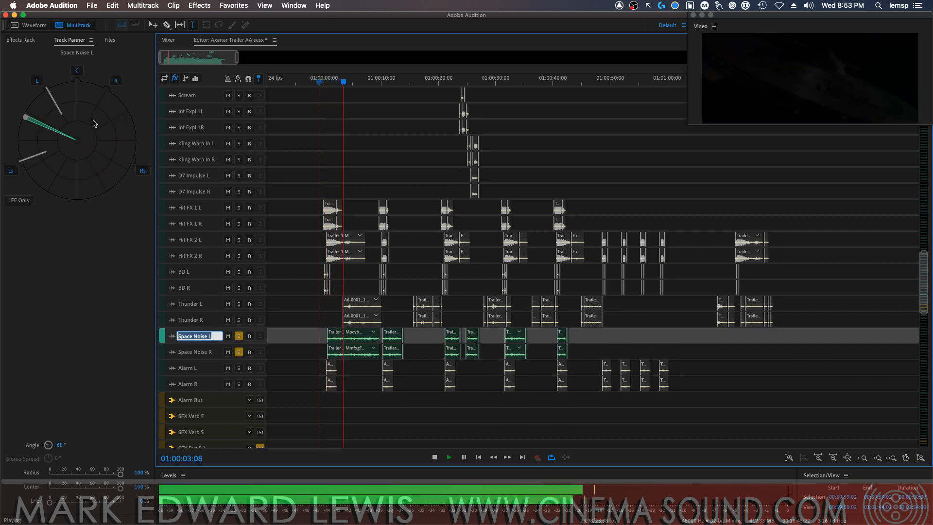
{"action": "left_click_drag", "start_coordinate": [18, 114], "coordinate": [0, 158]}
Raise the LFE send to about 65% on Space Noise L and about 76% on Space Noise R, auditioning the change
{"action": "left_click_drag", "start_coordinate": [50, 502], "coordinate": [96, 502]}
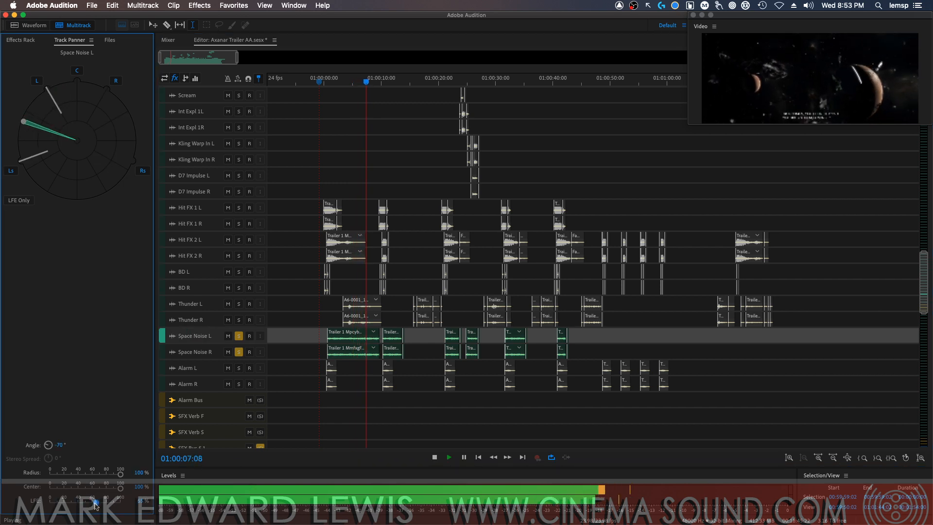
{"action": "left_click", "coordinate": [214, 352]}
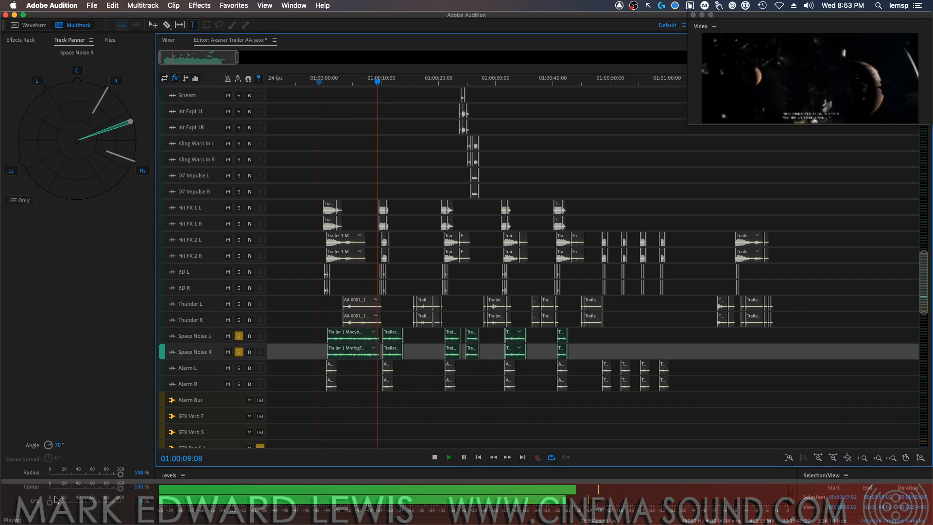
{"action": "left_click_drag", "start_coordinate": [100, 504], "coordinate": [103, 504]}
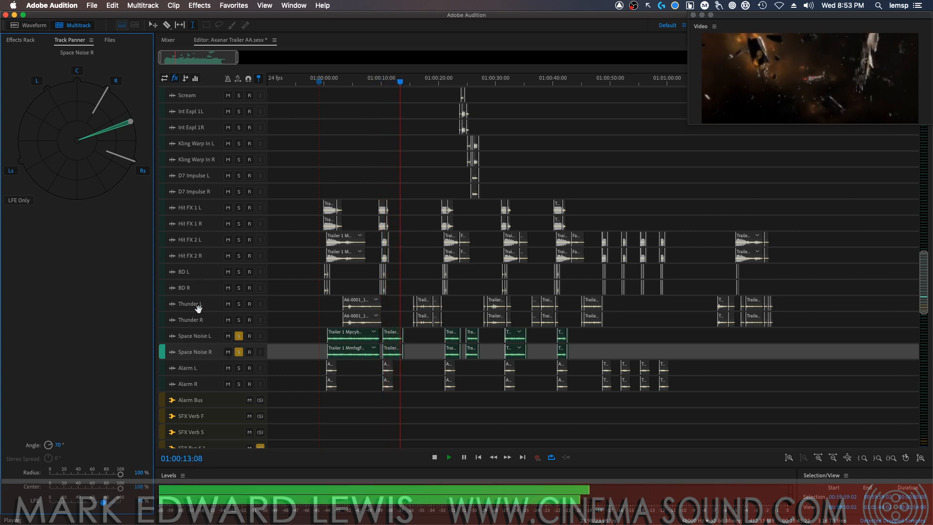
{"action": "key", "text": "space"}
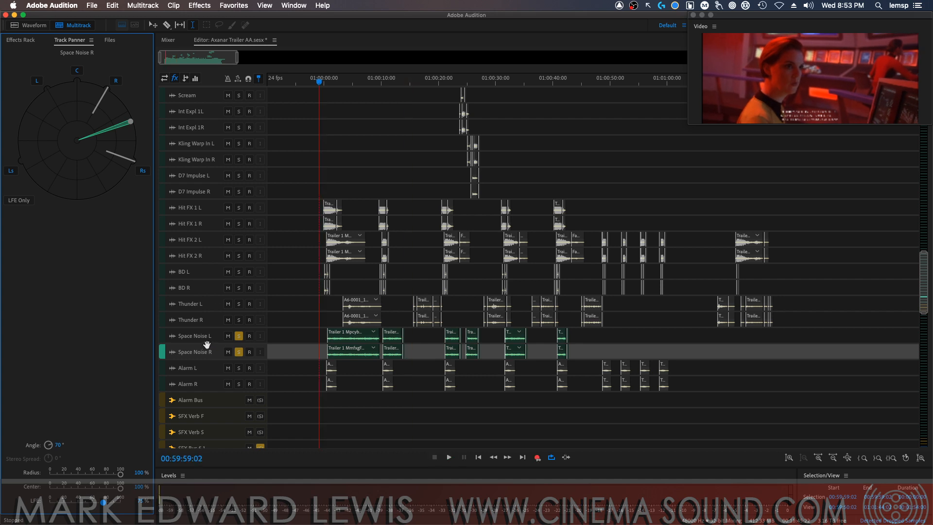
Check the panning of the Alarm L, Alarm R, Alarm Bus, Thunder R and Thunder L tracks
{"action": "left_click", "coordinate": [206, 367]}
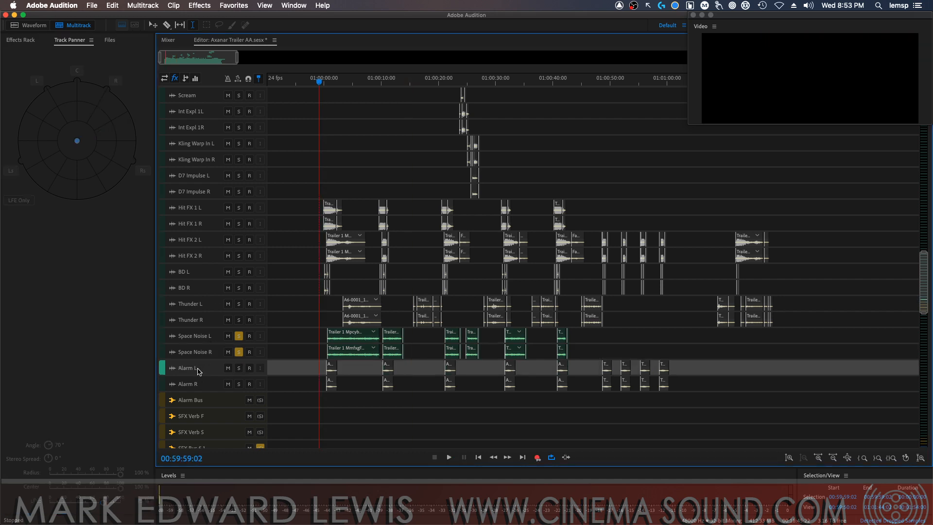
{"action": "left_click", "coordinate": [200, 383]}
{"action": "left_click", "coordinate": [206, 404]}
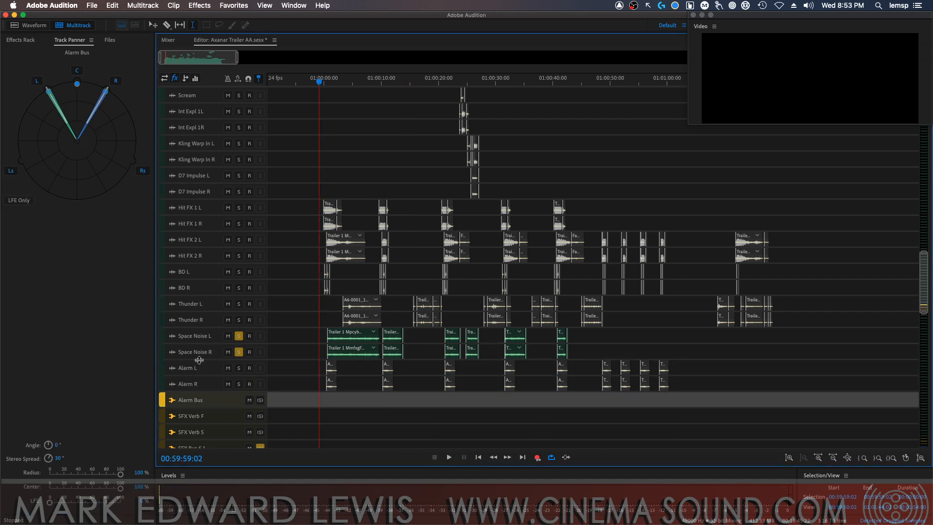
{"action": "left_click", "coordinate": [197, 320]}
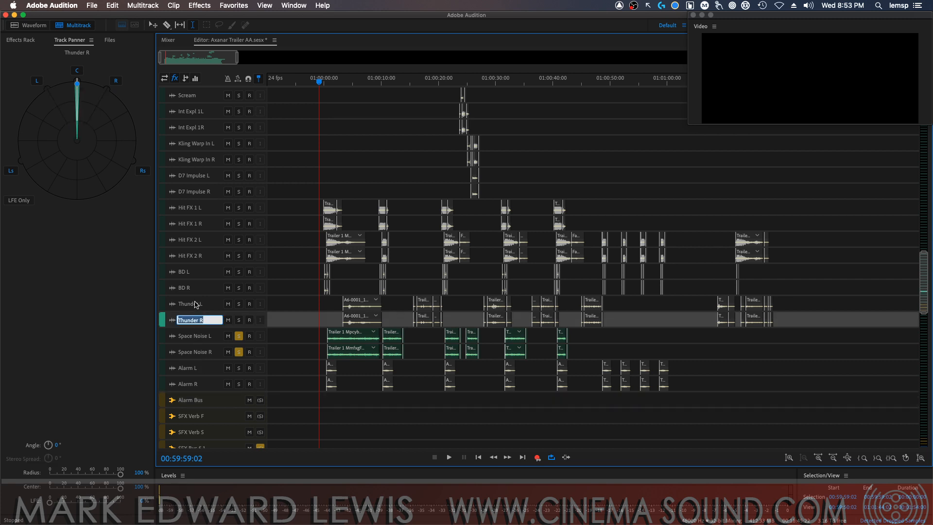
{"action": "left_click", "coordinate": [196, 303]}
Unsolo both Space Noise tracks and solo Thunder L and Thunder R instead
{"action": "left_click", "coordinate": [238, 336]}
{"action": "left_click", "coordinate": [239, 352]}
{"action": "left_click", "coordinate": [238, 304]}
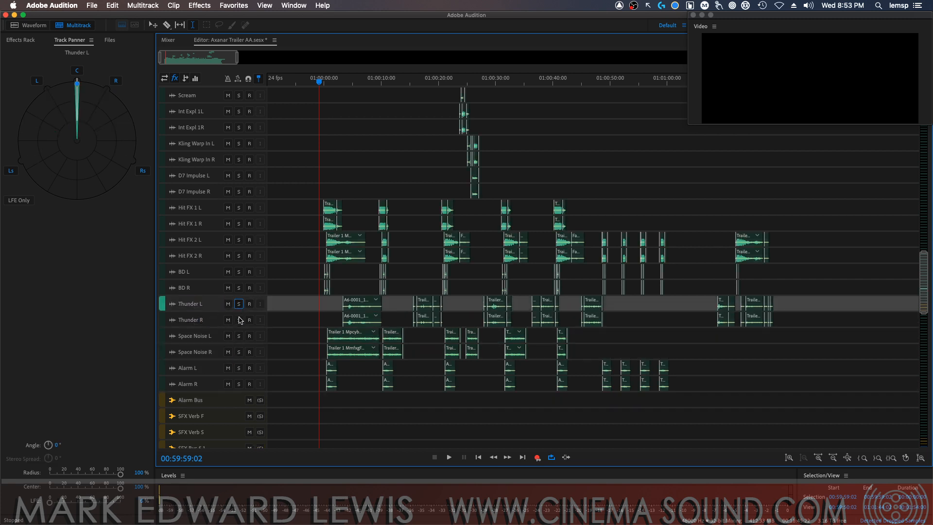
{"action": "left_click", "coordinate": [238, 319]}
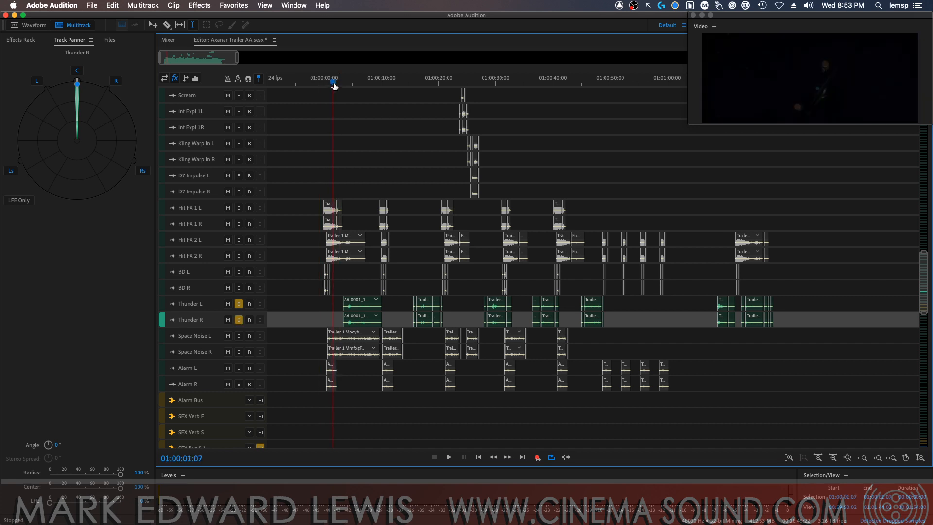
While playing from the first thunder clip, pan Thunder L to the far left side and Thunder R to 88°, raising their LFE sends
{"action": "left_click_drag", "start_coordinate": [334, 86], "coordinate": [344, 86]}
{"action": "key", "text": "space"}
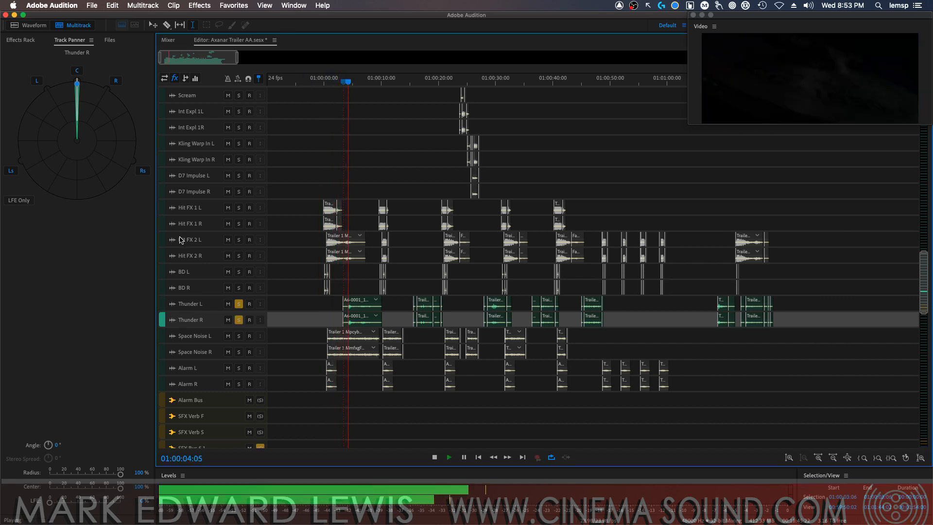
{"action": "left_click", "coordinate": [190, 304]}
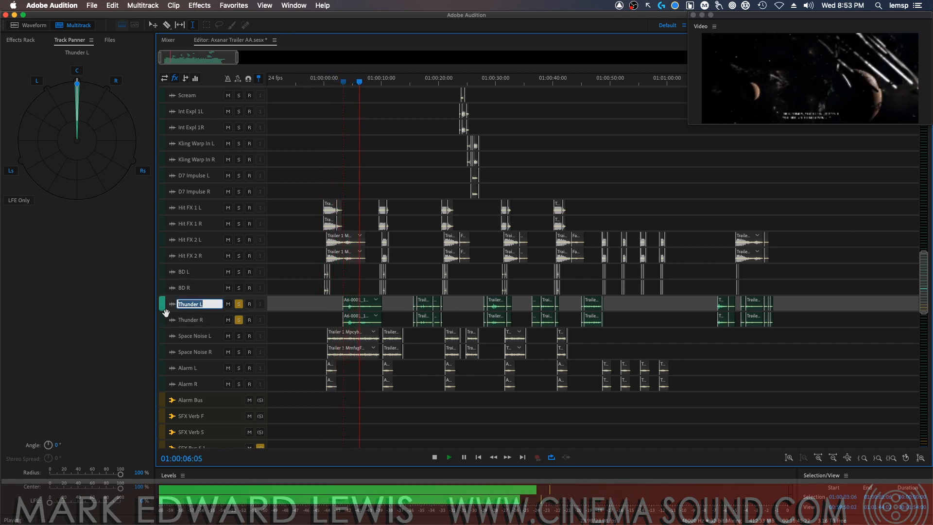
{"action": "left_click", "coordinate": [112, 427]}
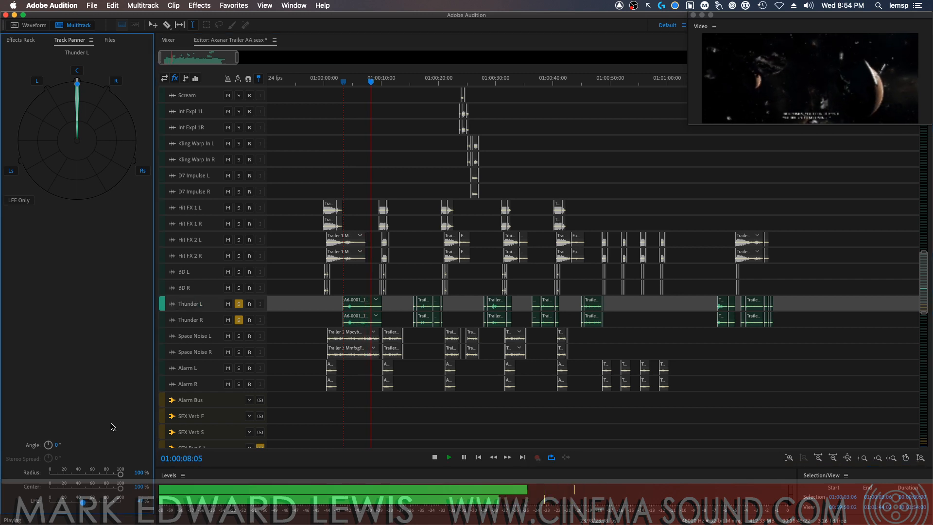
{"action": "left_click_drag", "start_coordinate": [77, 84], "coordinate": [12, 128]}
{"action": "left_click", "coordinate": [202, 320]}
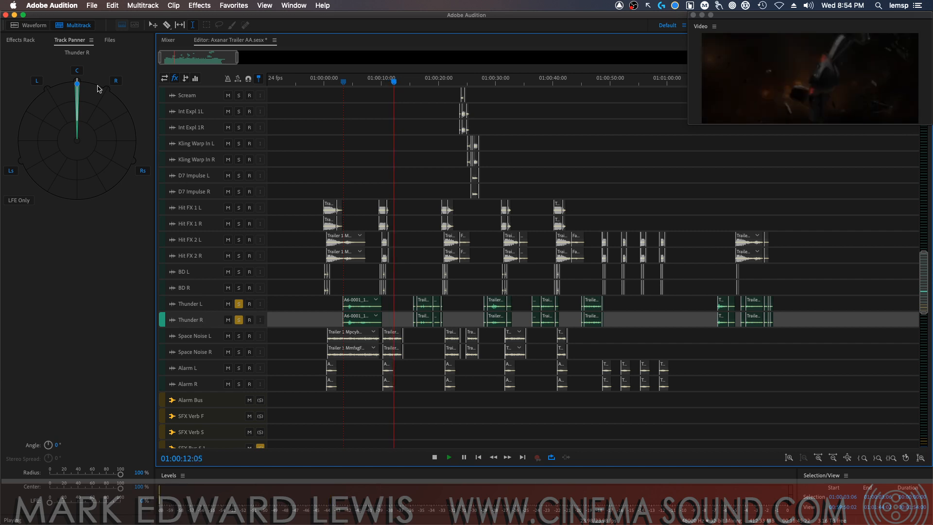
{"action": "left_click_drag", "start_coordinate": [78, 83], "coordinate": [157, 138]}
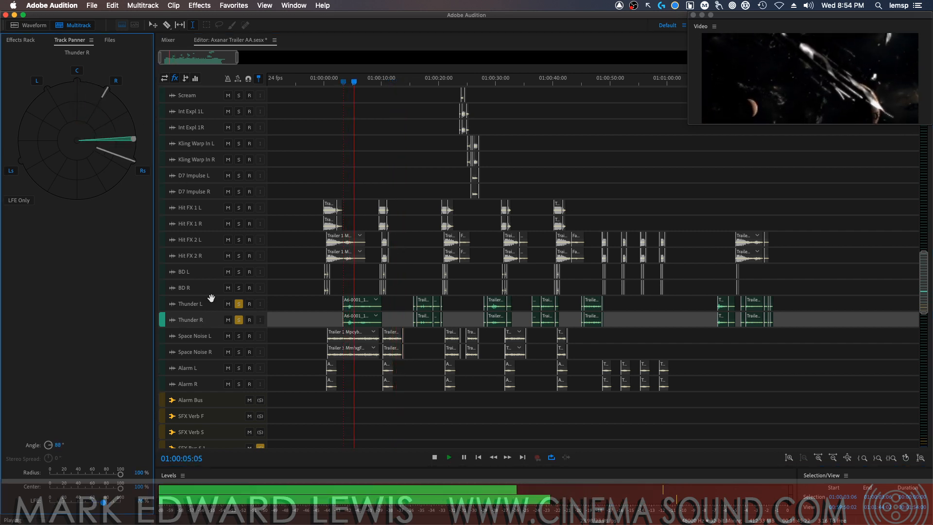
Unsolo Thunder L and Thunder R and play the full mix from the trailer's start
{"action": "left_click", "coordinate": [239, 305]}
{"action": "left_click", "coordinate": [239, 320]}
{"action": "key", "text": "space"}
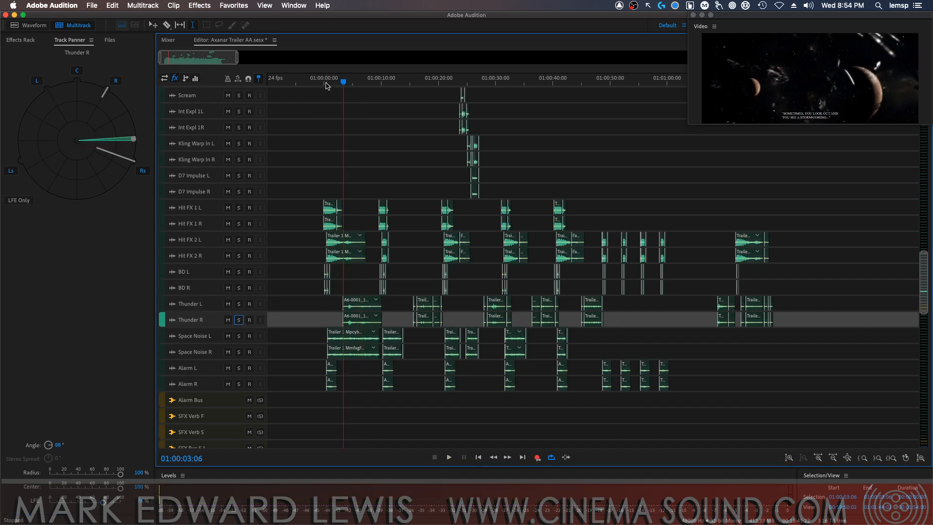
{"action": "key", "text": "space"}
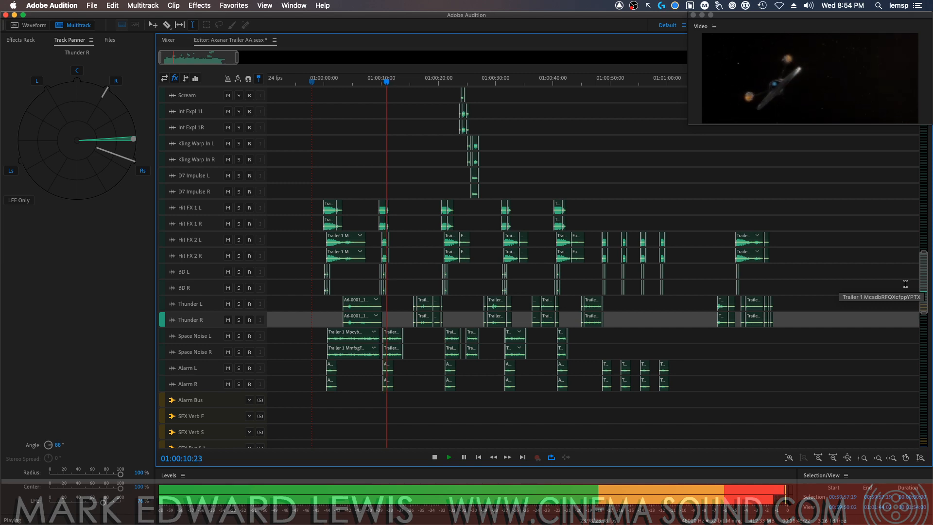
{"action": "key", "text": "space"}
Examine the music tracks from Trailer 1 Mix130 up to the oboe stems, marking their clips with the Move tool
{"action": "left_click_drag", "start_coordinate": [924, 282], "coordinate": [872, 420]}
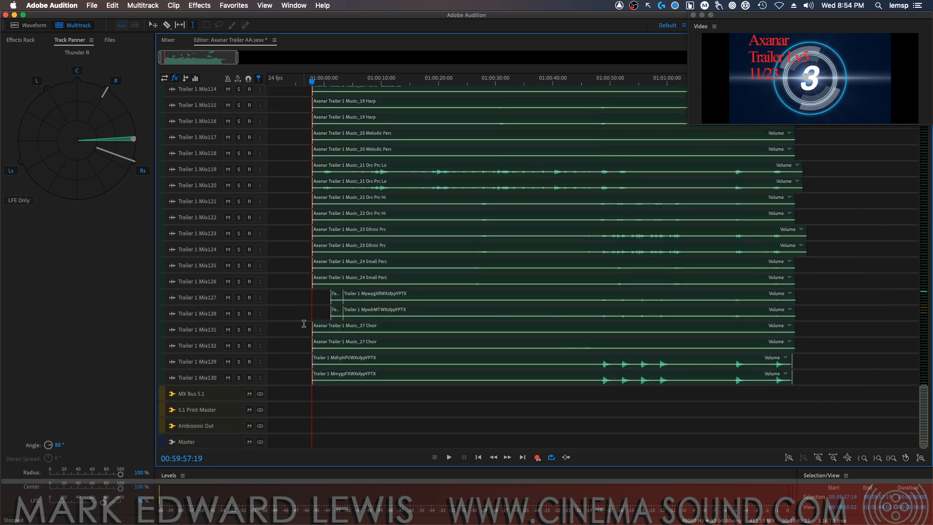
{"action": "left_click_drag", "start_coordinate": [851, 377], "coordinate": [548, 301]}
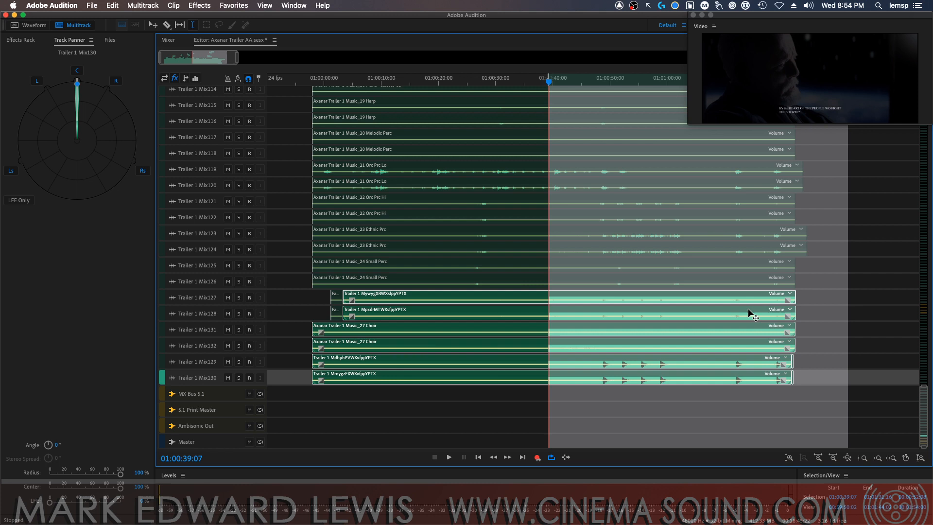
{"action": "left_click", "coordinate": [800, 362]}
{"action": "key", "text": "v"}
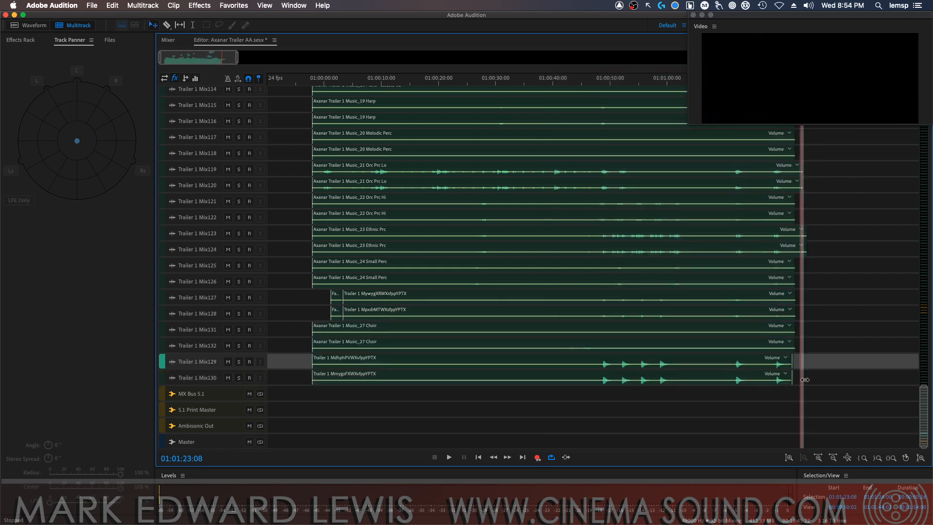
{"action": "left_click_drag", "start_coordinate": [810, 376], "coordinate": [443, 94]}
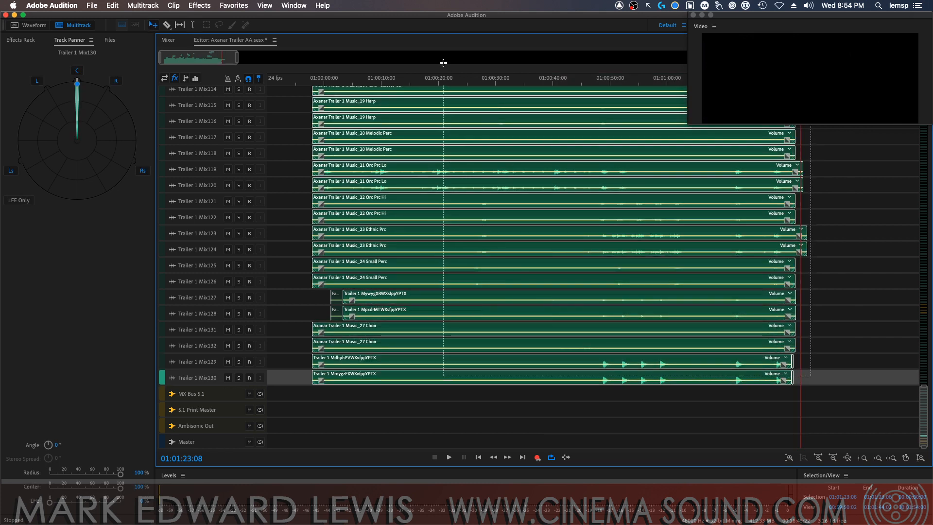
{"action": "left_click_drag", "start_coordinate": [922, 430], "coordinate": [922, 365]}
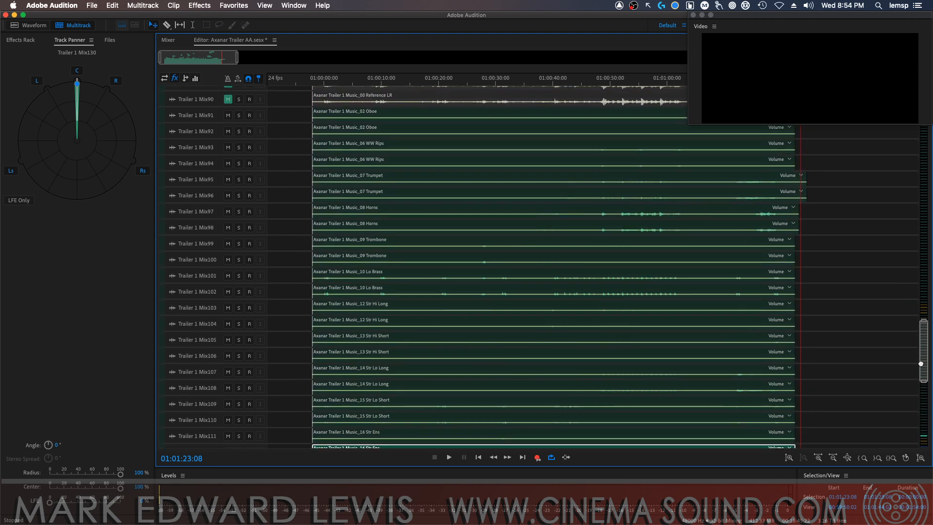
{"action": "left_click", "coordinate": [298, 111]}
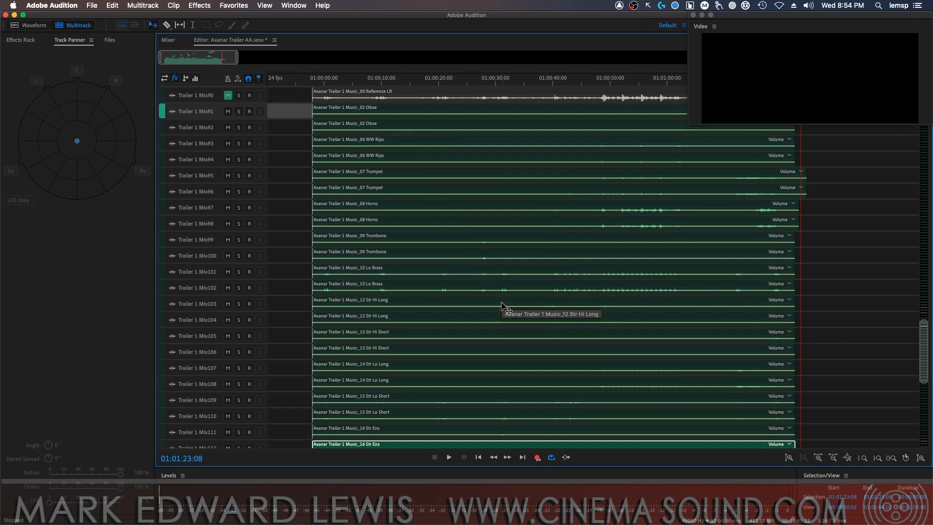
{"action": "left_click_drag", "start_coordinate": [924, 355], "coordinate": [887, 227]}
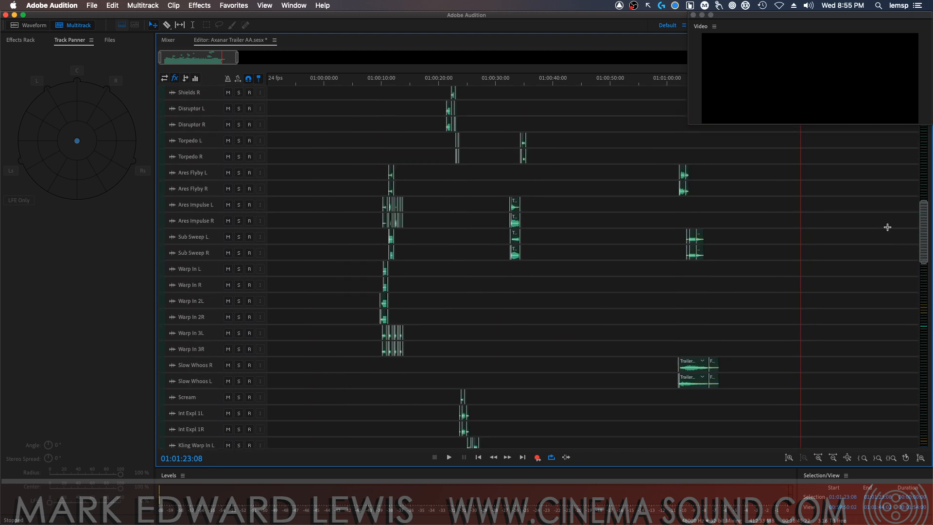
Focus the timeline on the first hit effects and play them from just before 01:00:00:00
{"action": "left_click", "coordinate": [375, 80]}
{"action": "left_click", "coordinate": [306, 80]}
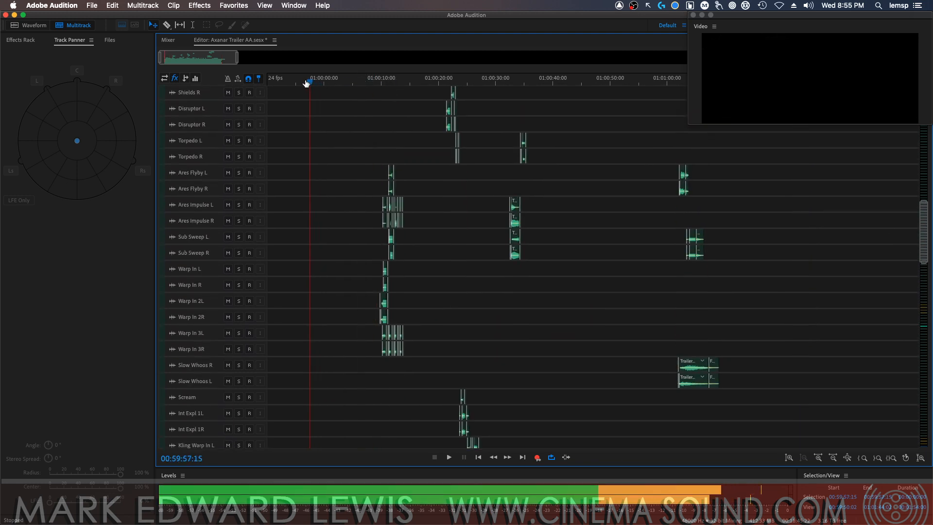
{"action": "left_click_drag", "start_coordinate": [924, 232], "coordinate": [915, 281]}
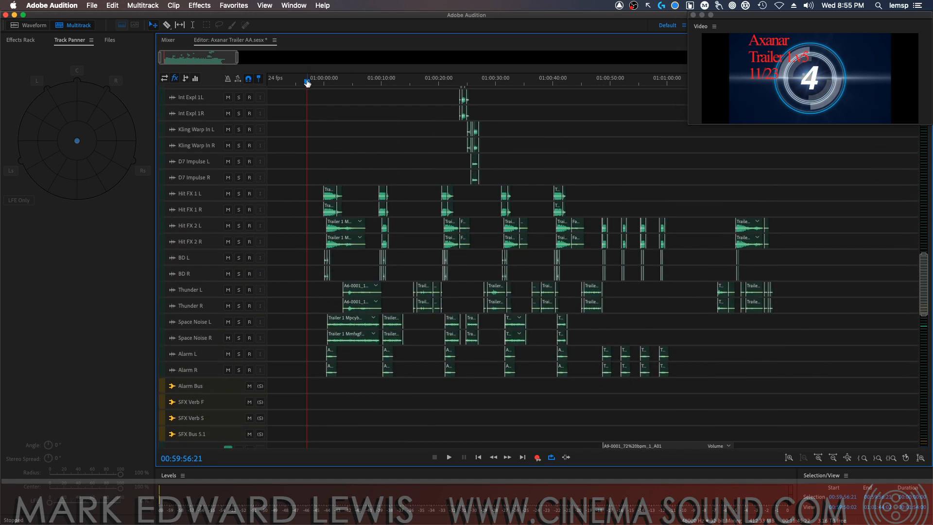
{"action": "left_click_drag", "start_coordinate": [307, 83], "coordinate": [322, 82]}
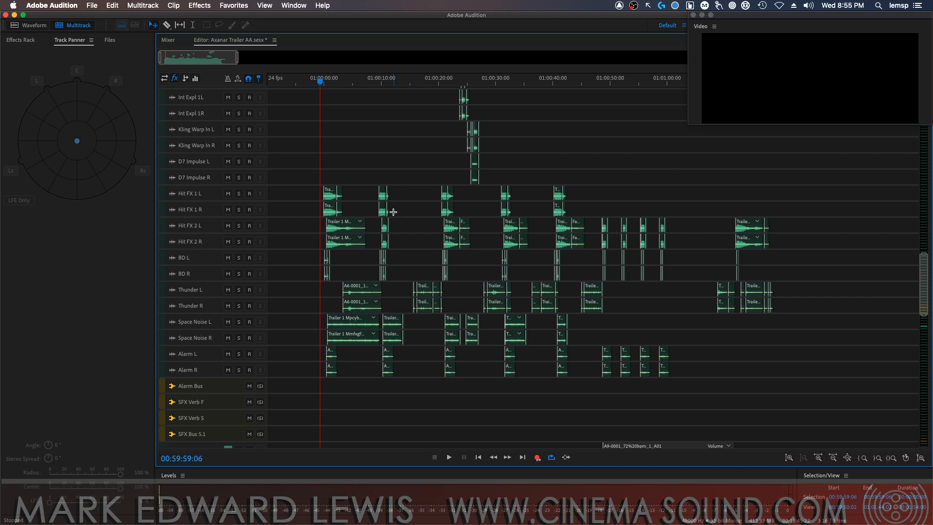
{"action": "key", "text": "="}
{"action": "key", "text": "="}
{"action": "key", "text": "="}
{"action": "key", "text": "="}
{"action": "key", "text": "="}
{"action": "key", "text": "="}
{"action": "key", "text": "="}
{"action": "key", "text": "="}
{"action": "key", "text": "="}
{"action": "key", "text": "="}
{"action": "key", "text": "="}
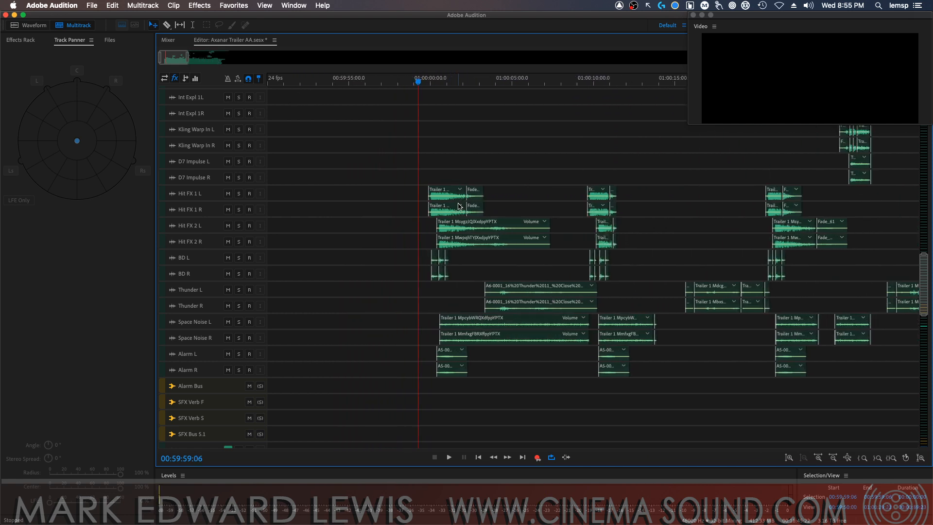
{"action": "key", "text": "="}
{"action": "key", "text": "="}
{"action": "key", "text": "="}
{"action": "key", "text": "="}
{"action": "key", "text": "="}
{"action": "key", "text": "="}
{"action": "left_click", "coordinate": [550, 87]}
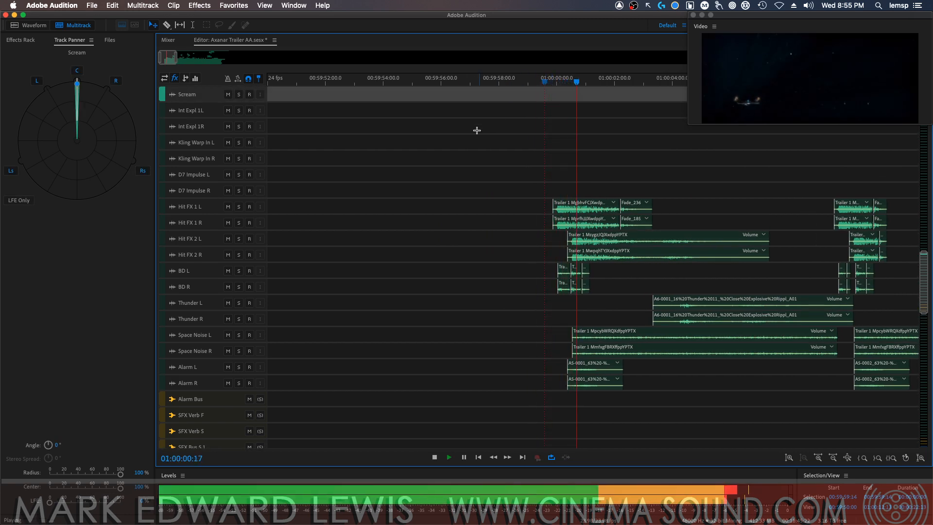
{"action": "key", "text": "space"}
Solo Hit FX 1 L and Hit FX 1 R and audition their first hit from just before 01:00:00:00
{"action": "left_click", "coordinate": [239, 211]}
{"action": "left_click", "coordinate": [239, 223]}
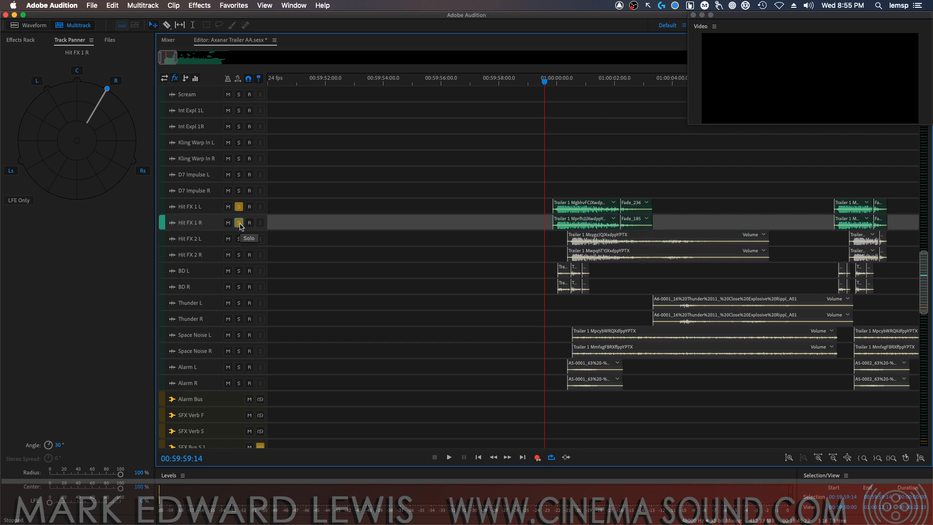
{"action": "key", "text": "space"}
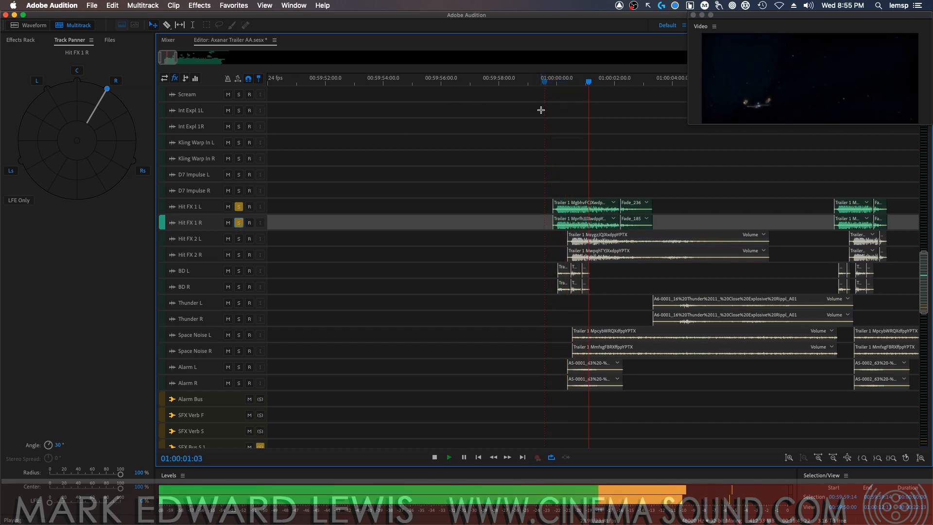
{"action": "left_click", "coordinate": [551, 84]}
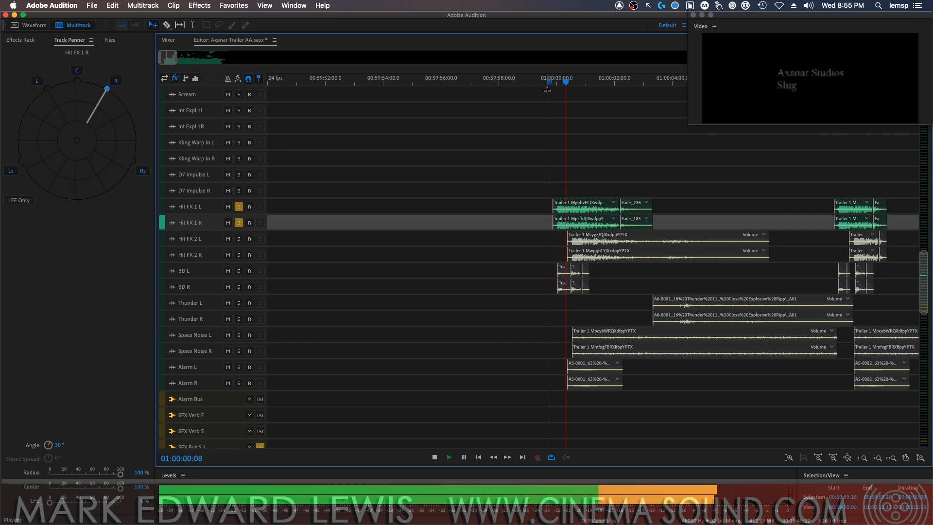
{"action": "key", "text": "space"}
Solo Hit FX 2 L and Hit FX 2 R instead of the Hit FX 1 pair and audition their first hit
{"action": "left_click", "coordinate": [238, 206]}
{"action": "left_click", "coordinate": [239, 222]}
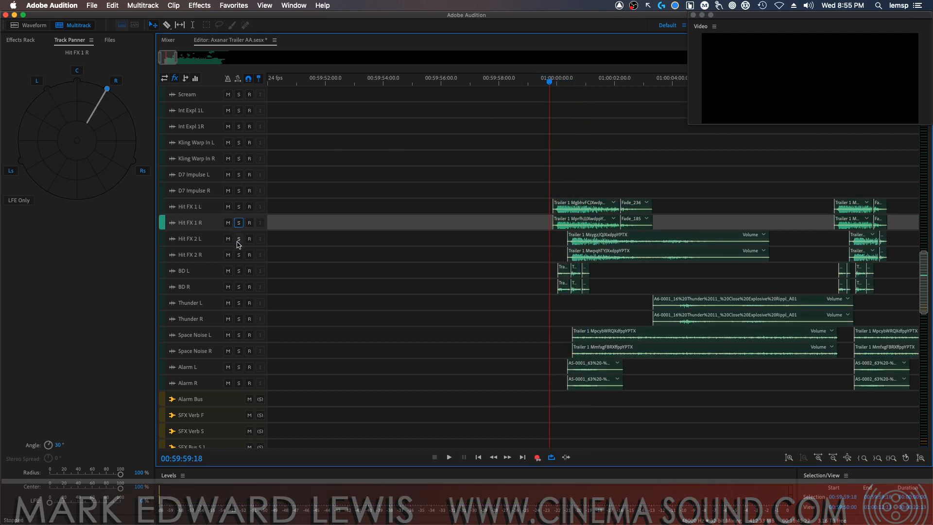
{"action": "left_click", "coordinate": [241, 260]}
{"action": "left_click", "coordinate": [238, 239]}
{"action": "left_click", "coordinate": [239, 255]}
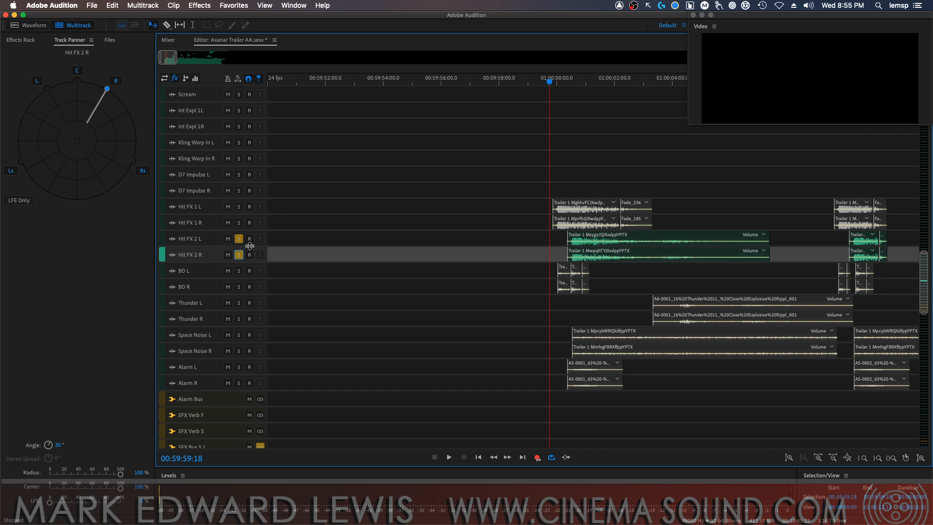
{"action": "key", "text": "space"}
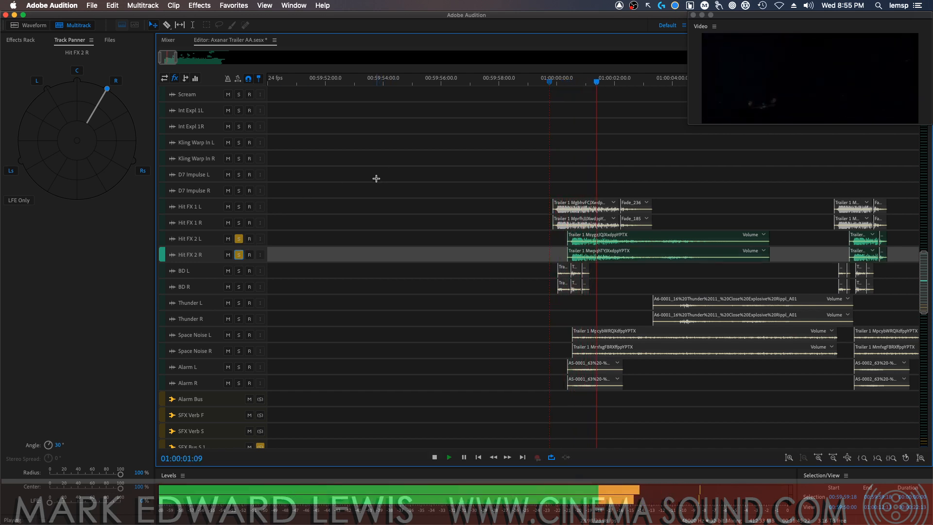
{"action": "key", "text": "space"}
Audition the Hit FX 1 and Hit FX 2 pairs together by soloing all four tracks
{"action": "left_click", "coordinate": [238, 255]}
{"action": "left_click", "coordinate": [238, 239]}
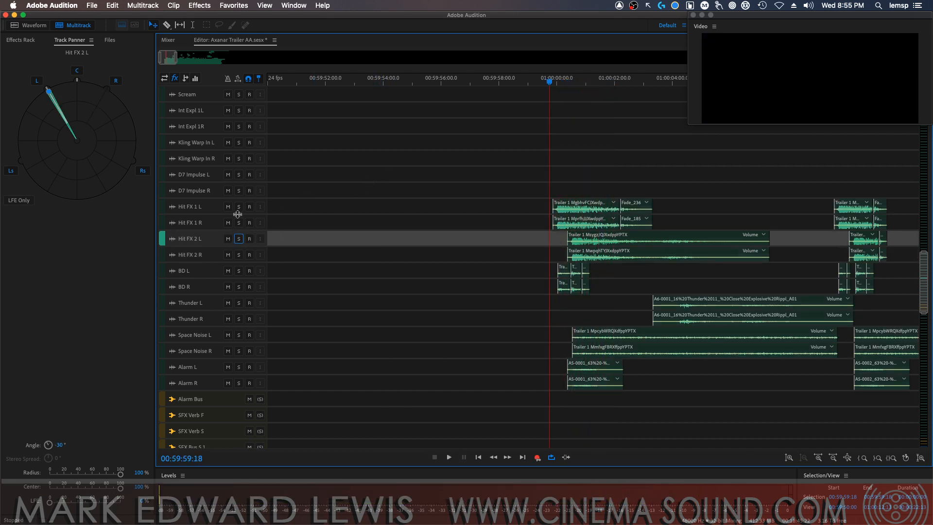
{"action": "left_click", "coordinate": [239, 206]}
{"action": "left_click", "coordinate": [238, 222]}
{"action": "left_click", "coordinate": [238, 254]}
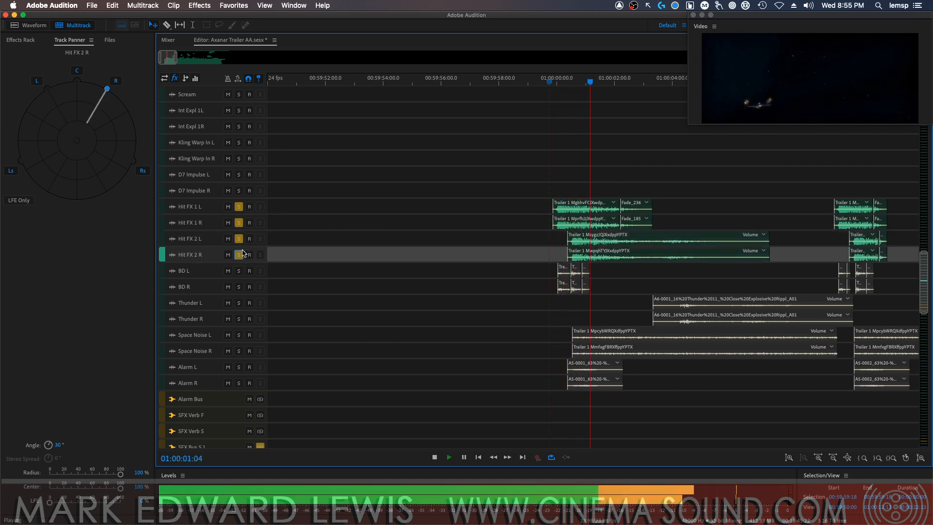
{"action": "key", "text": "space"}
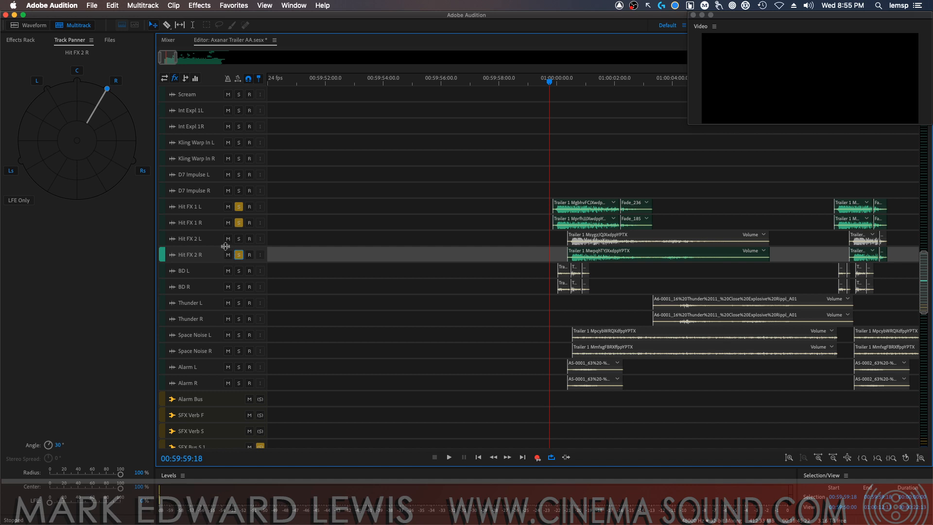
Clear the solos on all Hit FX tracks and play the opening hits while watching their levels in the mixer
{"action": "left_click", "coordinate": [238, 222]}
{"action": "left_click", "coordinate": [239, 206]}
{"action": "left_click", "coordinate": [238, 255]}
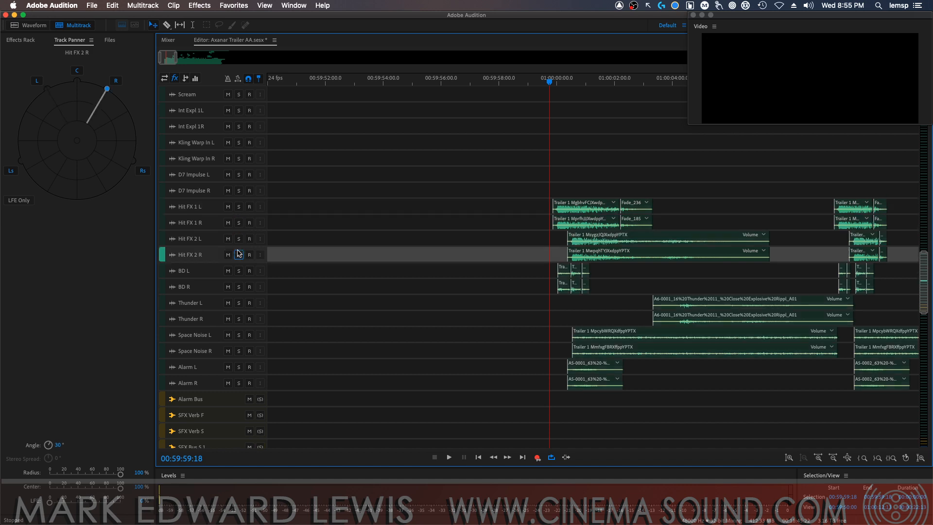
{"action": "left_click", "coordinate": [168, 39]}
{"action": "key", "text": "space"}
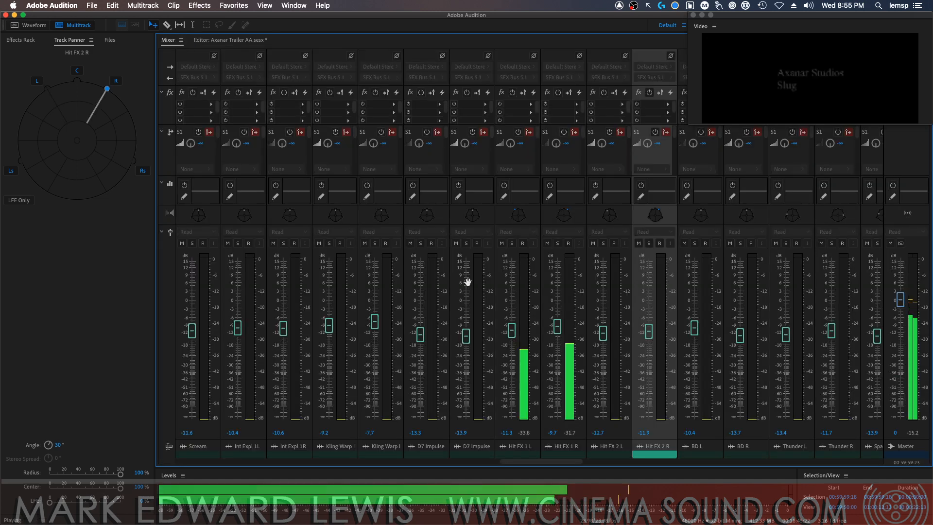
{"action": "key", "text": "space"}
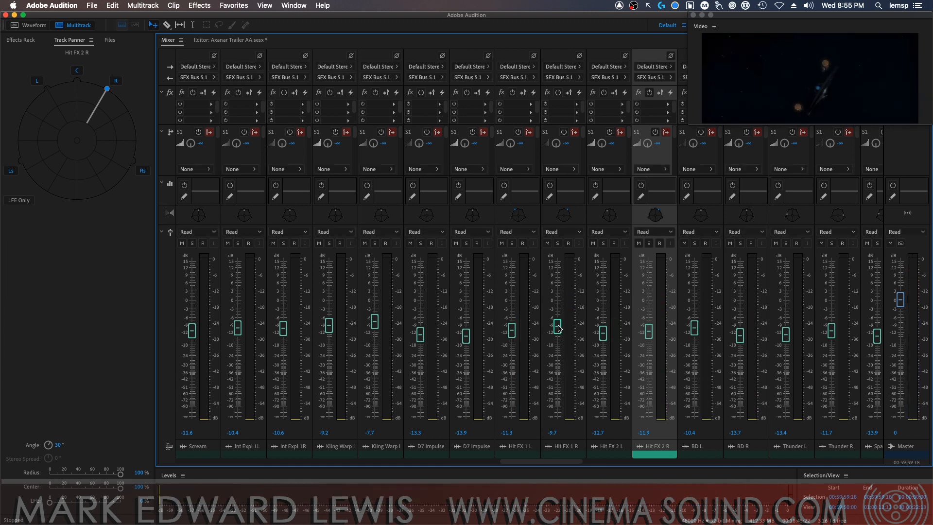
Rebalance the hits during auditioning: Hit FX 1 L at -15 dB, Hit FX 1 R at -14.8, Hit FX 2 L at -8.5 and Hit FX 2 R at -8.4
{"action": "left_click_drag", "start_coordinate": [557, 328], "coordinate": [514, 340]}
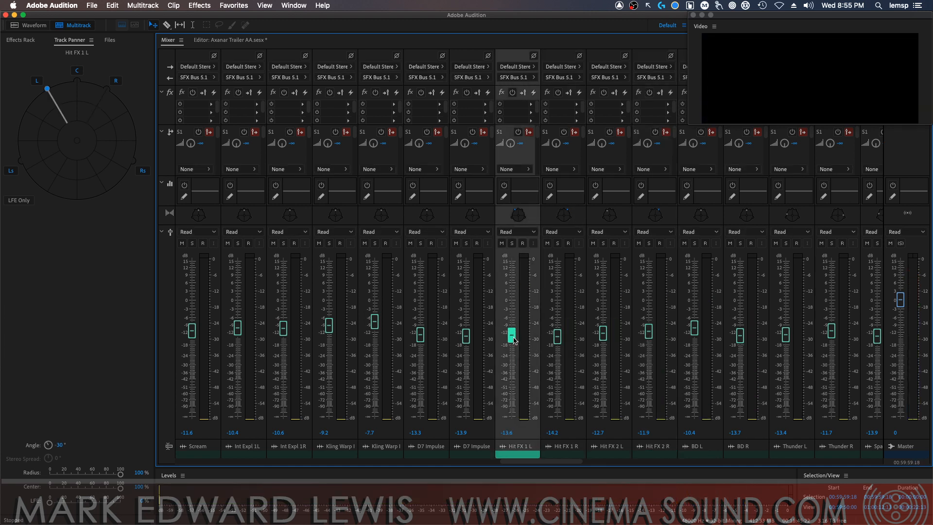
{"action": "left_click_drag", "start_coordinate": [602, 335], "coordinate": [648, 323]}
{"action": "left_click", "coordinate": [603, 335]}
{"action": "key", "text": "space"}
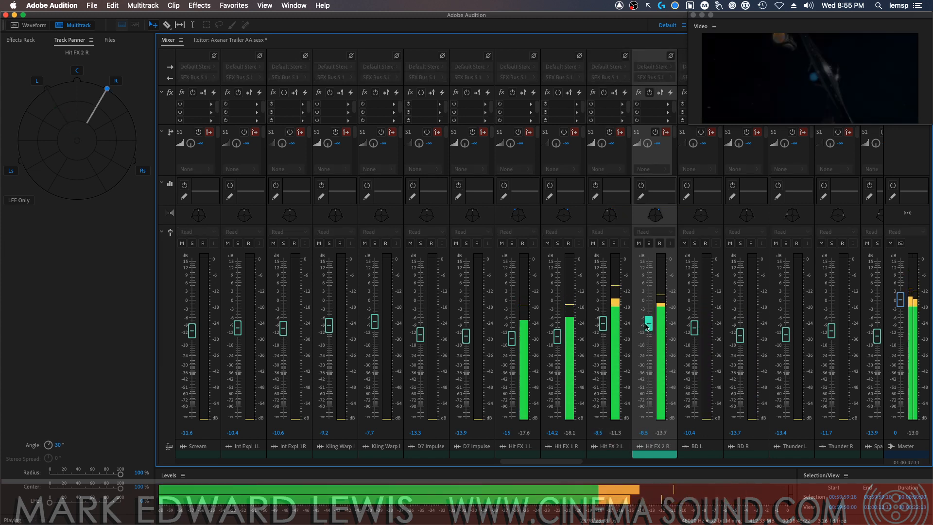
{"action": "key", "text": "space"}
{"action": "left_click_drag", "start_coordinate": [556, 336], "coordinate": [556, 341]}
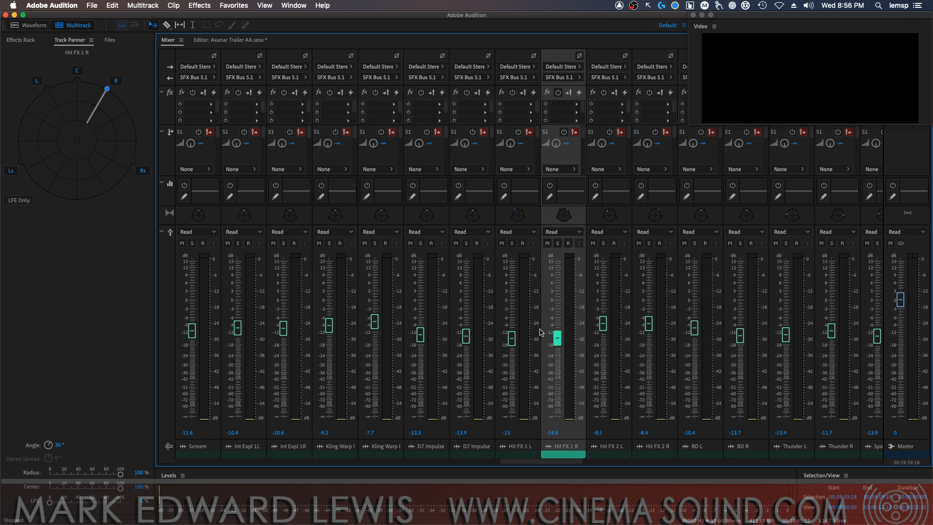
{"action": "key", "text": "space"}
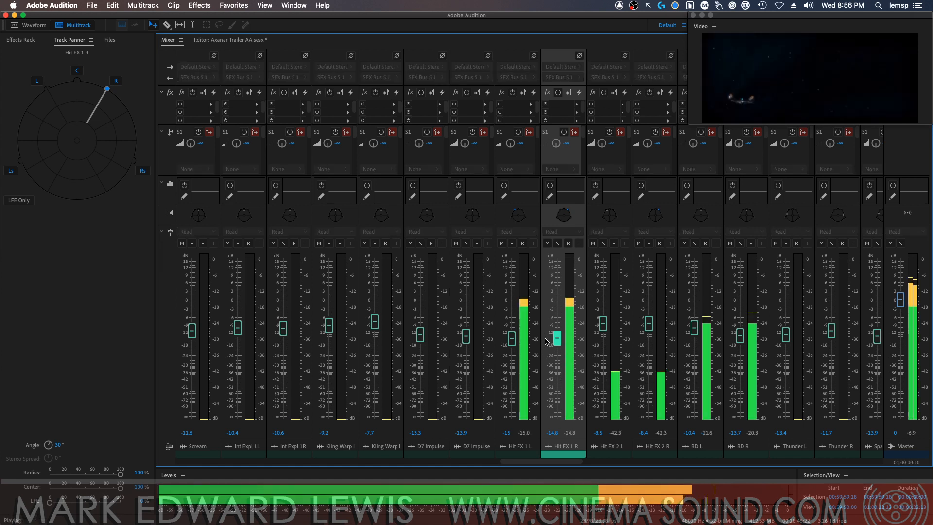
Solo Hit FX 2 L and Hit FX 2 R and audition their opening hit
{"action": "key", "text": "space"}
{"action": "left_click", "coordinate": [615, 246]}
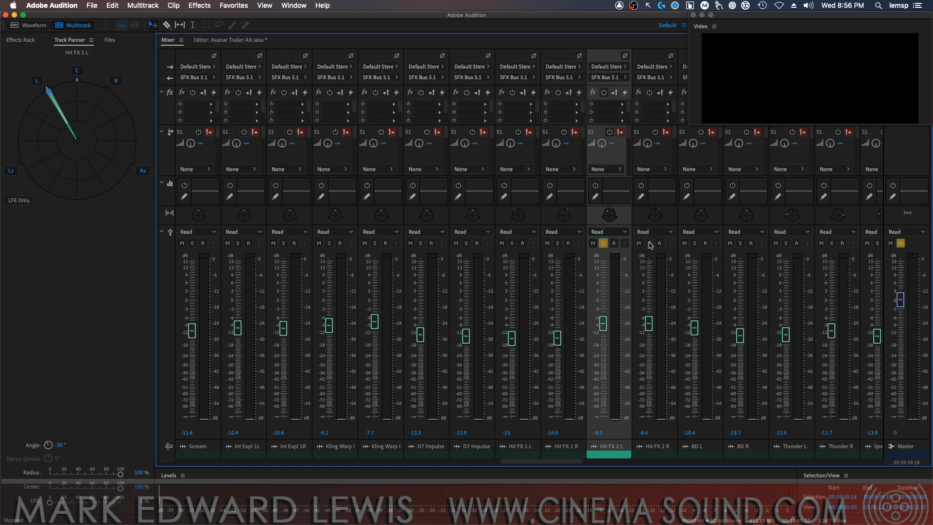
{"action": "left_click", "coordinate": [650, 243]}
{"action": "key", "text": "space"}
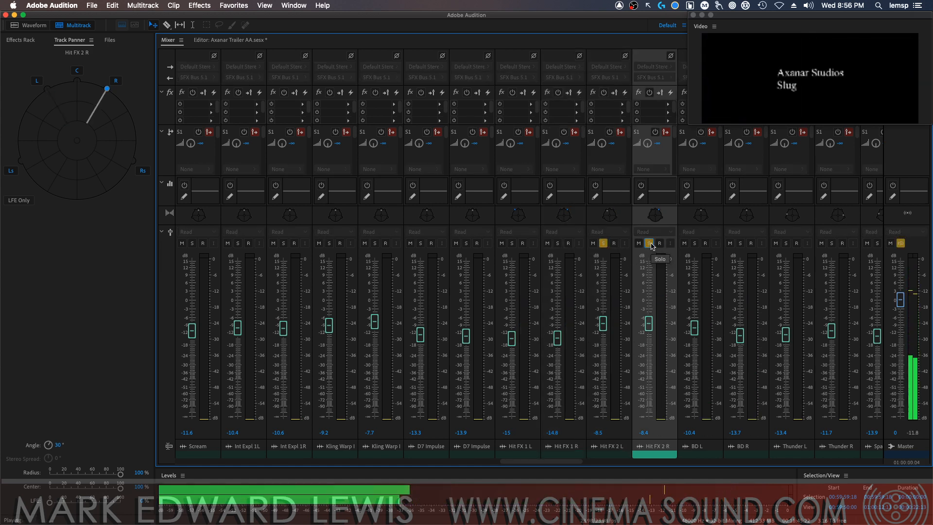
{"action": "key", "text": "space"}
Switch the solos from the Hit FX 2 pair to Hit FX 1 L and R, audition the opening, and clear the solos
{"action": "left_click", "coordinate": [650, 245]}
{"action": "left_click", "coordinate": [604, 245]}
{"action": "left_click", "coordinate": [559, 245]}
{"action": "left_click", "coordinate": [511, 245]}
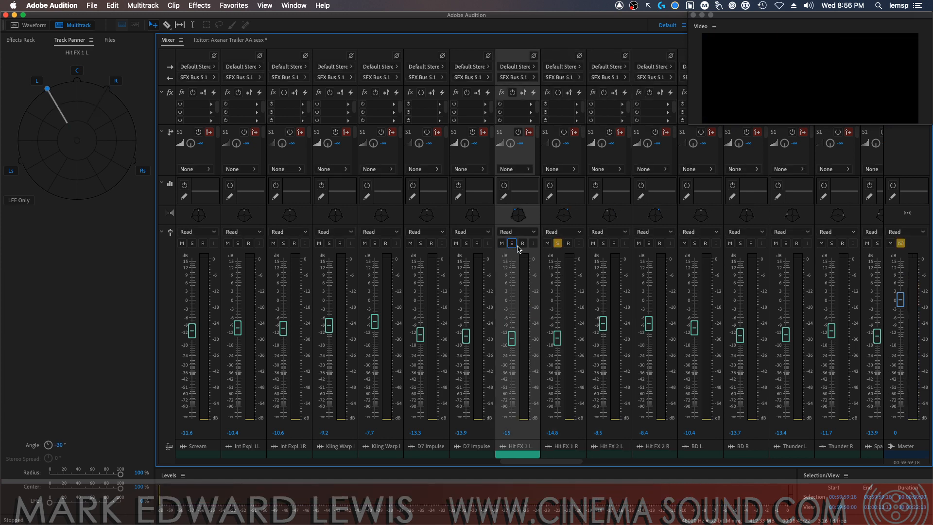
{"action": "key", "text": "space"}
{"action": "left_click", "coordinate": [558, 243]}
Insert a Tube-modeled Compressor in the first effect slot of Hit FX 1 L and solo the track
{"action": "left_click", "coordinate": [531, 104]}
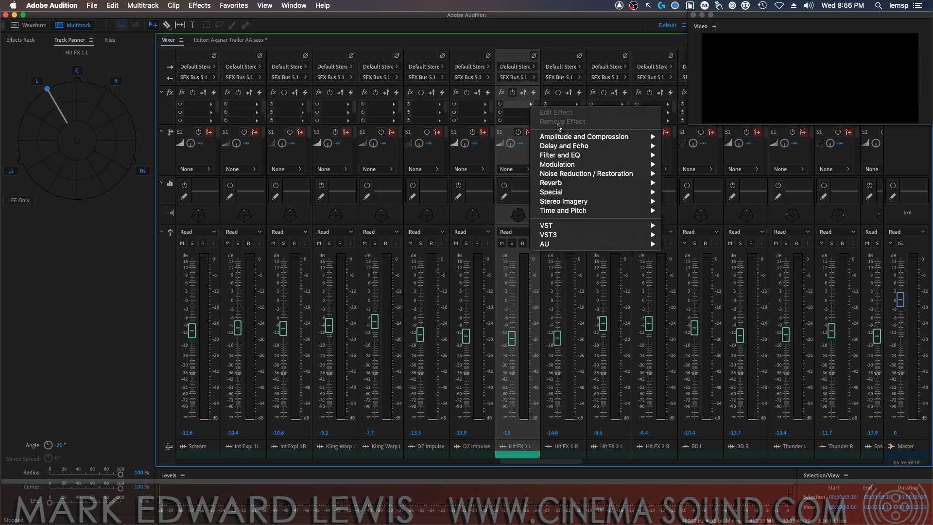
{"action": "mouse_move", "coordinate": [630, 137]}
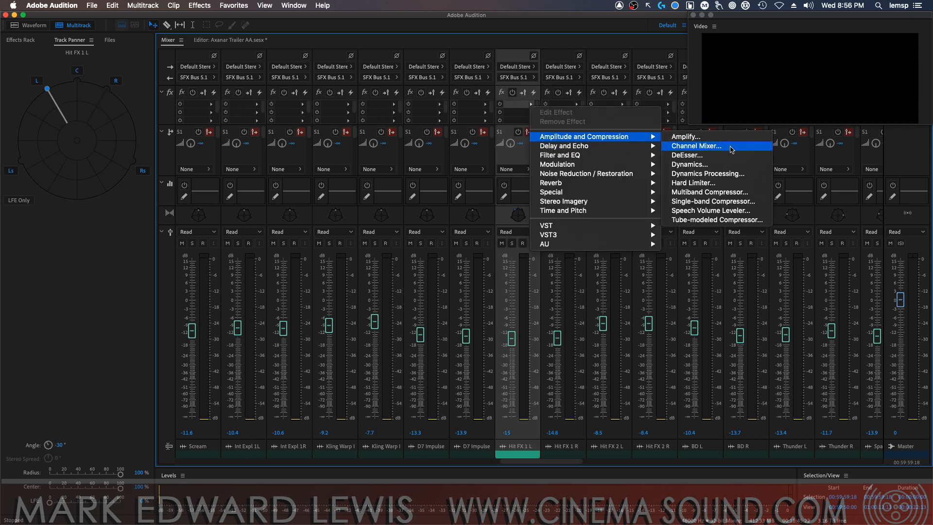
{"action": "left_click", "coordinate": [718, 220]}
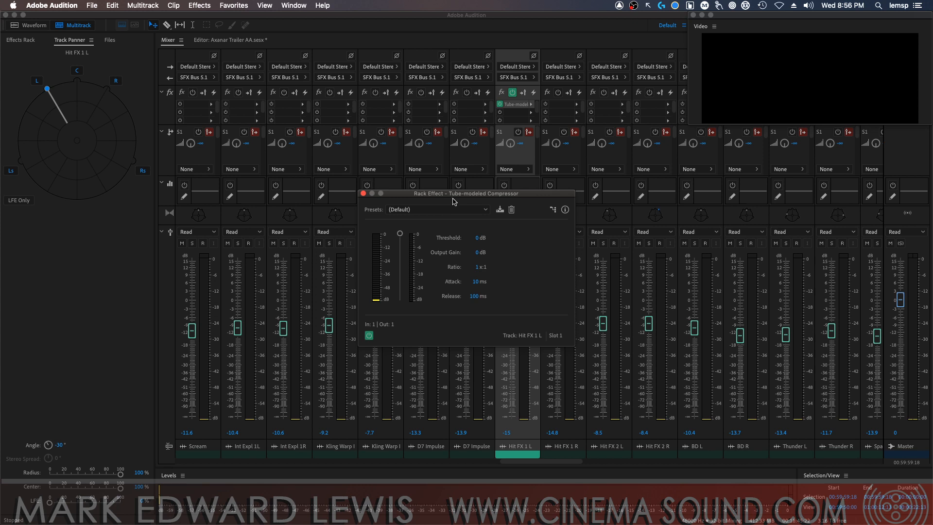
{"action": "left_click_drag", "start_coordinate": [453, 201], "coordinate": [298, 141]}
{"action": "left_click", "coordinate": [511, 244]}
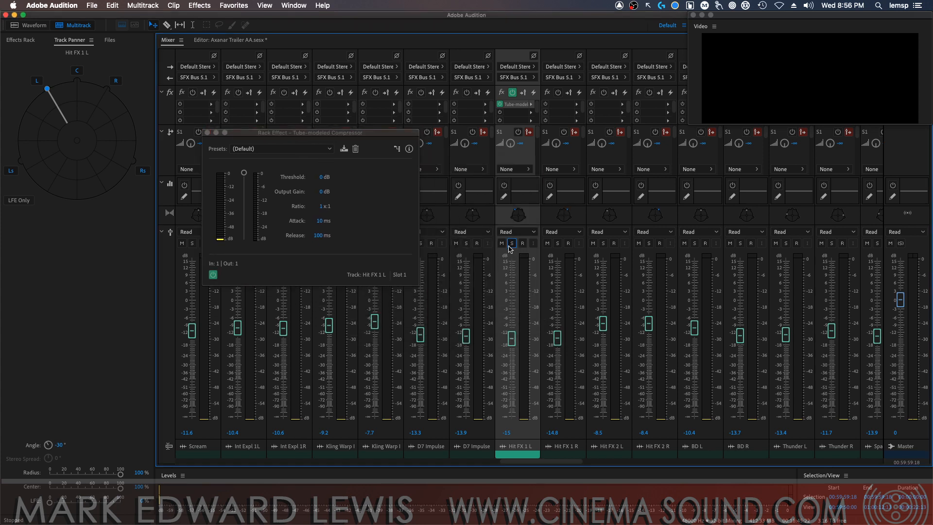
Set the compressor to a -18 dB threshold, 3:1 ratio, 45 ms attack and 77 ms release
{"action": "left_click_drag", "start_coordinate": [244, 174], "coordinate": [242, 196]}
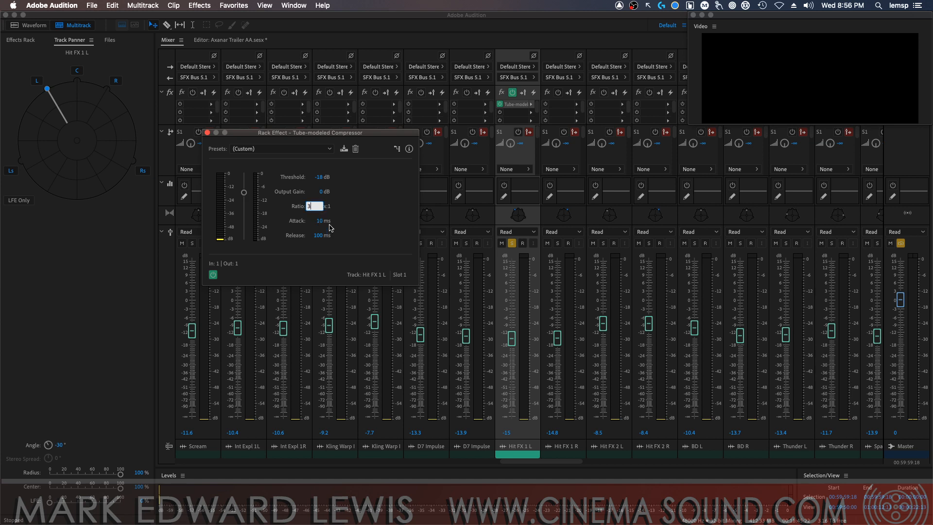
{"action": "key", "text": "Return"}
{"action": "left_click", "coordinate": [321, 228]}
{"action": "type", "text": "45"}
{"action": "key", "text": "Return"}
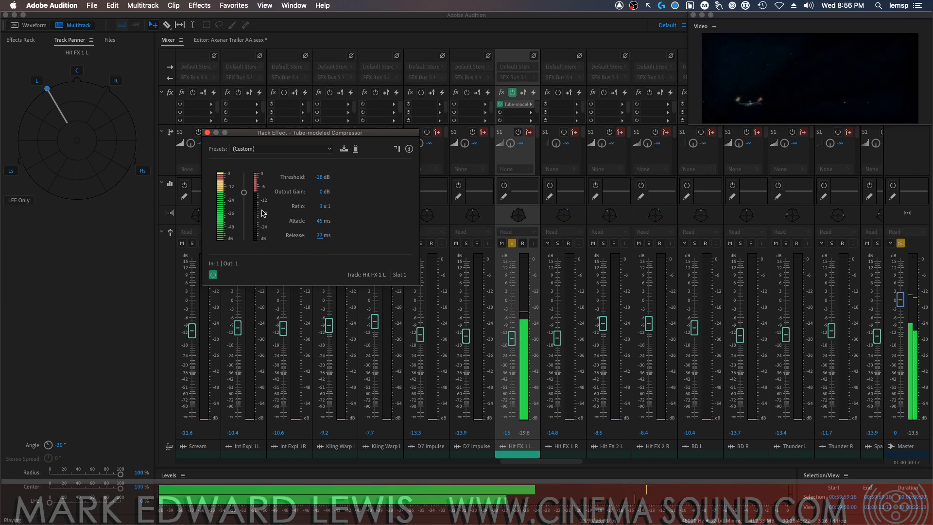
Raise the compressor's threshold to -13 dB and audition the compressed hit on Hit FX 1 L
{"action": "key", "text": "space"}
{"action": "left_click_drag", "start_coordinate": [243, 192], "coordinate": [246, 190]}
{"action": "key", "text": "space"}
{"action": "key", "text": "space"}
{"action": "key", "text": "space"}
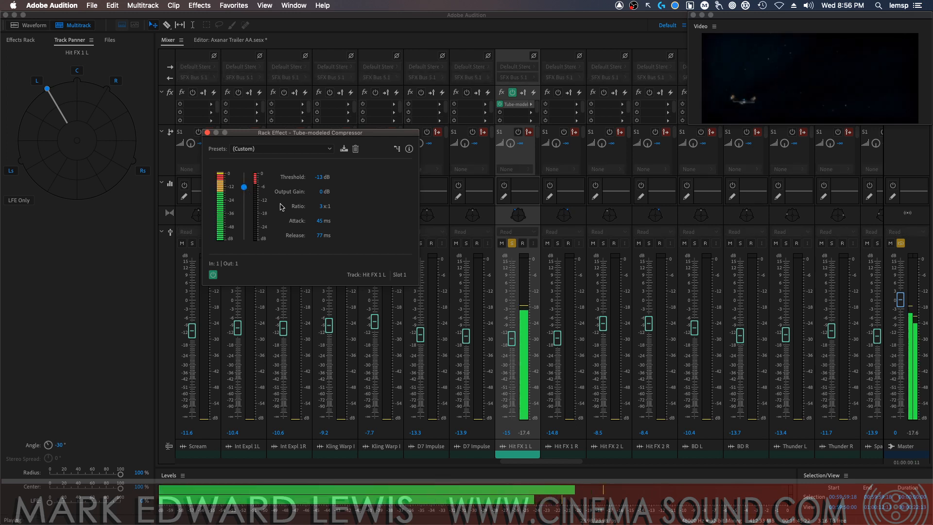
{"action": "key", "text": "space"}
Set the compressor's output gain to 5 dB and audition the hit
{"action": "left_click_drag", "start_coordinate": [321, 191], "coordinate": [327, 191]}
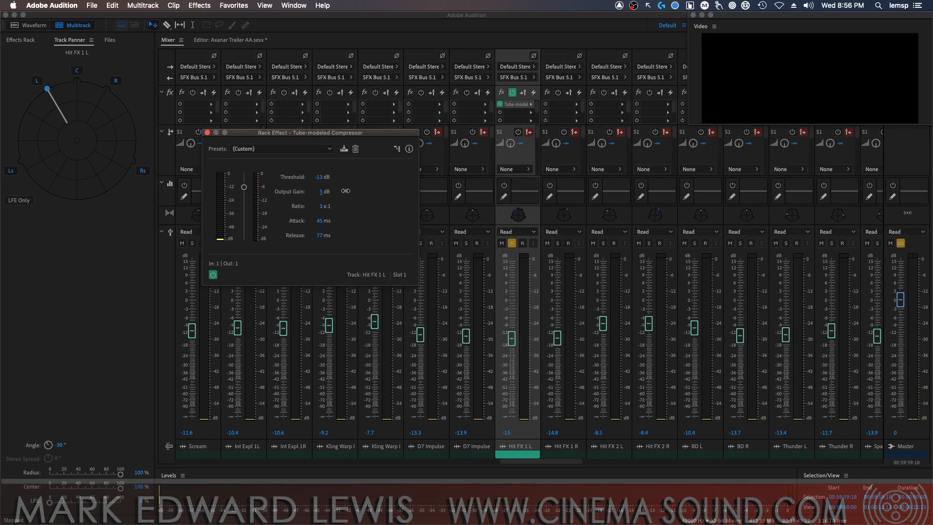
{"action": "key", "text": "space"}
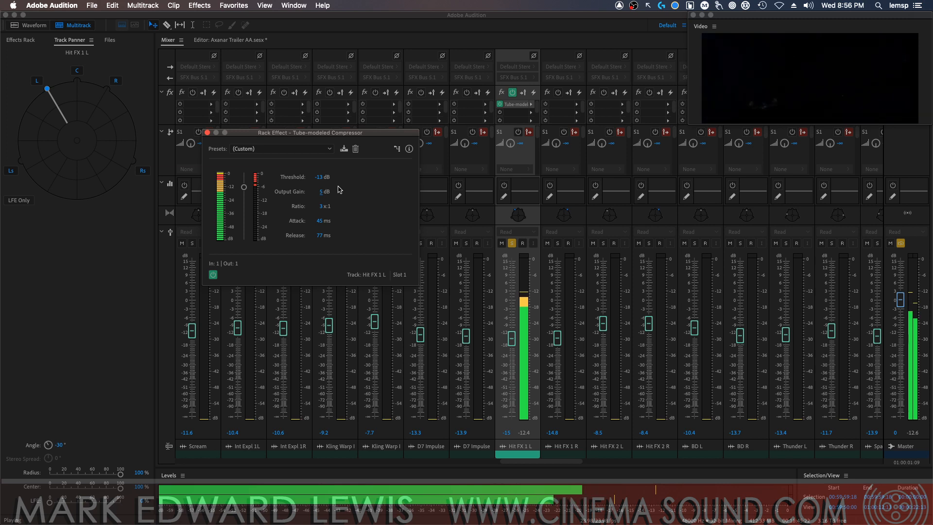
{"action": "key", "text": "space"}
Copy the compressor to Hit FX 1 R and audition the Hit FX 1 pair soloed together
{"action": "left_click_drag", "start_coordinate": [517, 108], "coordinate": [564, 108]}
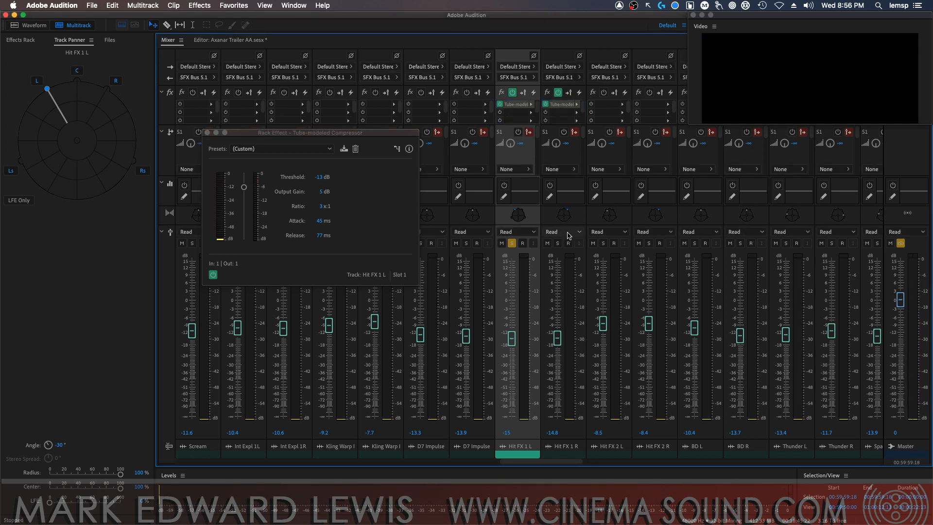
{"action": "left_click", "coordinate": [556, 243]}
{"action": "key", "text": "space"}
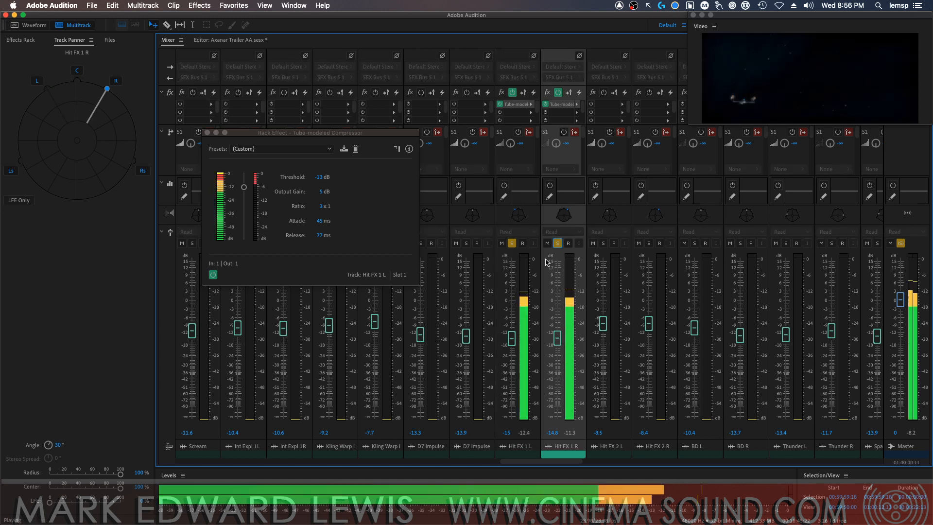
{"action": "key", "text": "space"}
{"action": "left_click", "coordinate": [207, 133]}
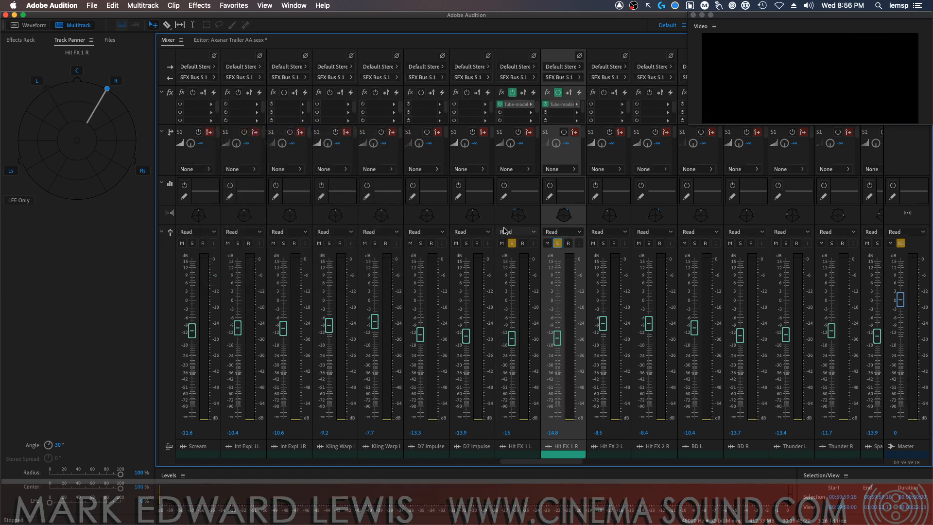
Audition all four Hit FX tracks soloed together with the compressed Hit FX 1 pair
{"action": "left_click", "coordinate": [512, 243]}
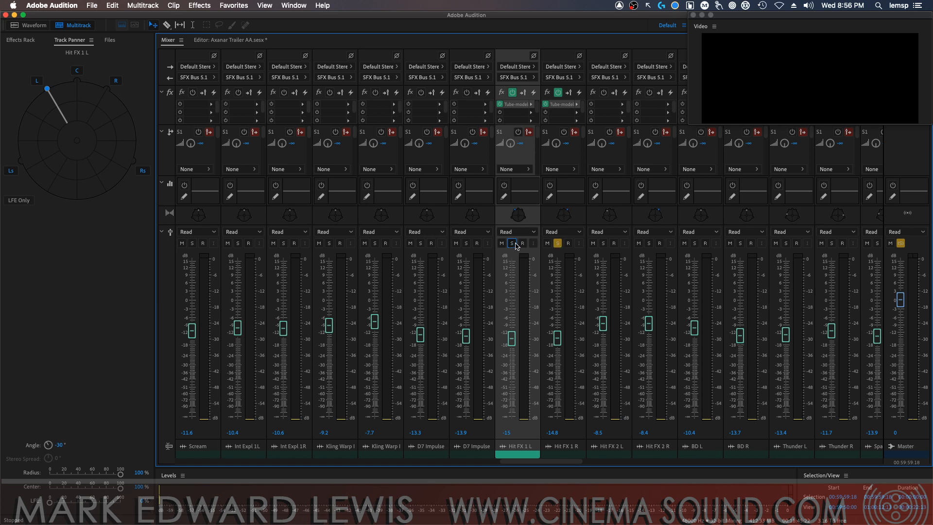
{"action": "left_click", "coordinate": [602, 243]}
{"action": "left_click", "coordinate": [649, 243]}
{"action": "key", "text": "space"}
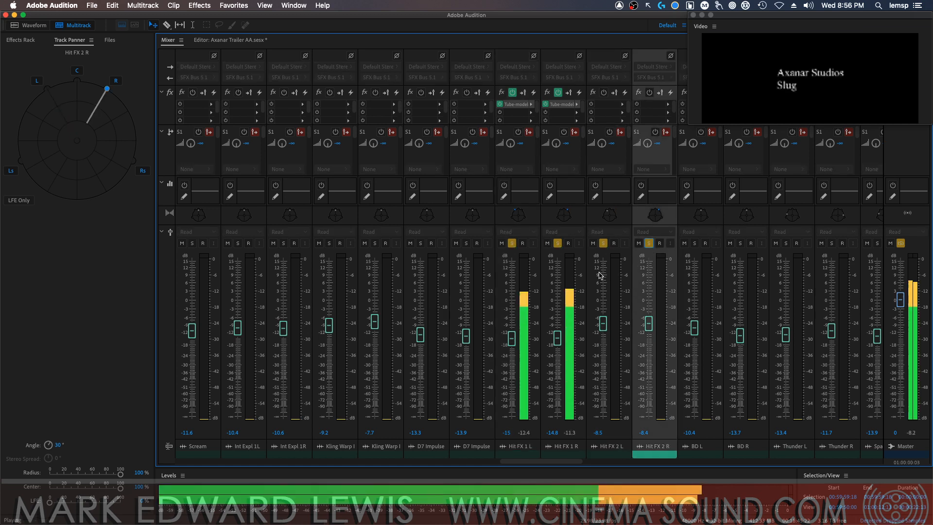
{"action": "key", "text": "space"}
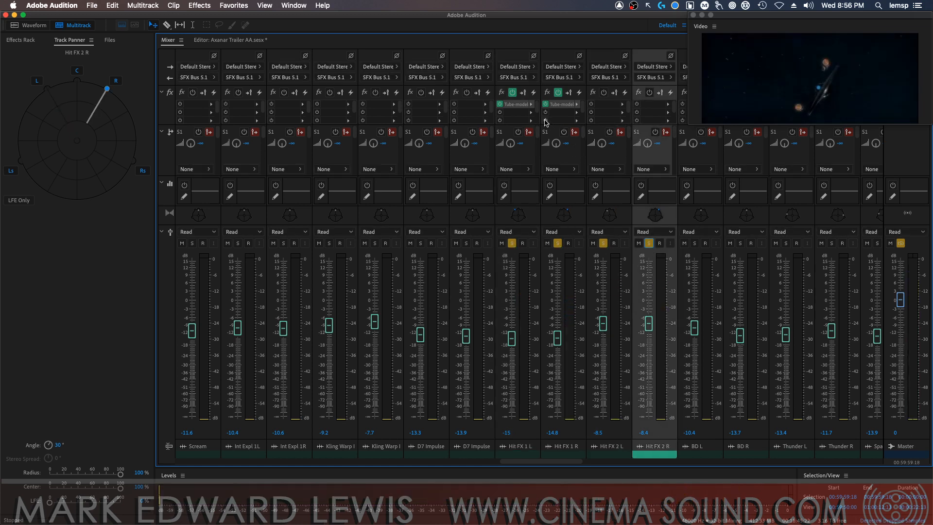
Move the compressors on Hit FX 1 L and R to the second slot and insert a Parametric Equalizer ahead of it on Hit FX 1 L
{"action": "left_click_drag", "start_coordinate": [518, 106], "coordinate": [542, 111]}
{"action": "left_click", "coordinate": [530, 106]}
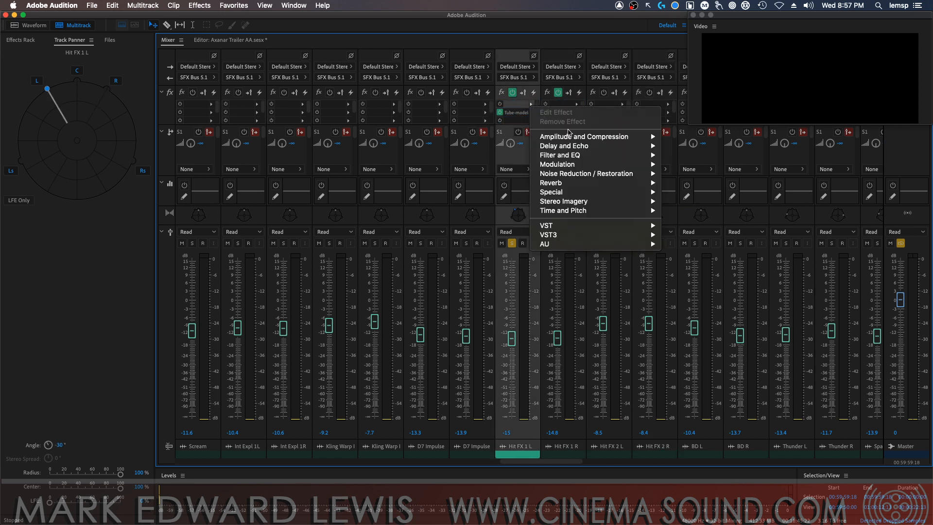
{"action": "mouse_move", "coordinate": [642, 155]}
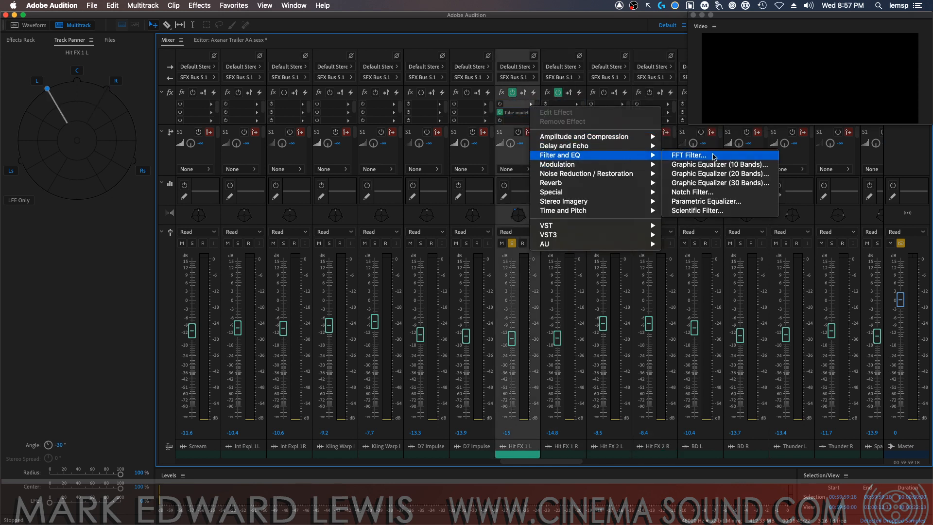
{"action": "left_click", "coordinate": [709, 202]}
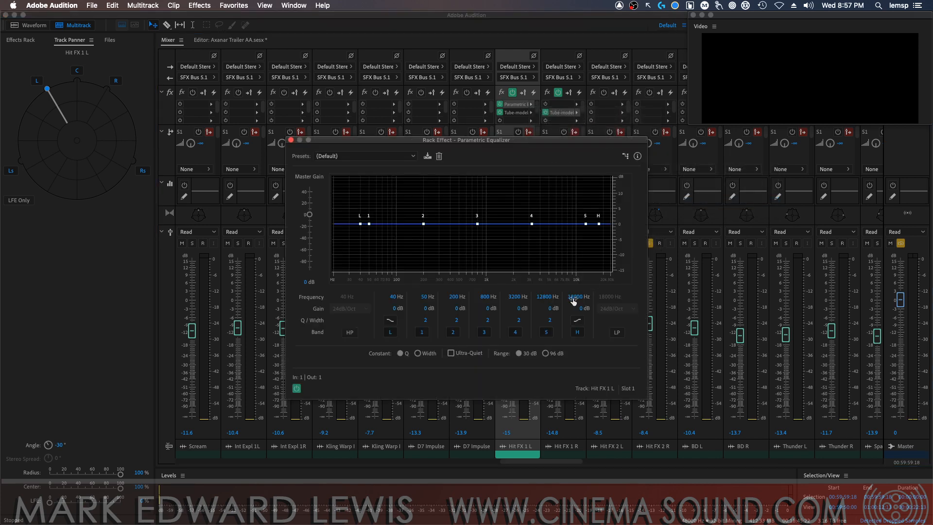
Set the equalizer's high shelf to 6540 Hz with 6.7 dB of gain and copy the equalizer to Hit FX 1 R
{"action": "left_click_drag", "start_coordinate": [580, 311], "coordinate": [612, 305]}
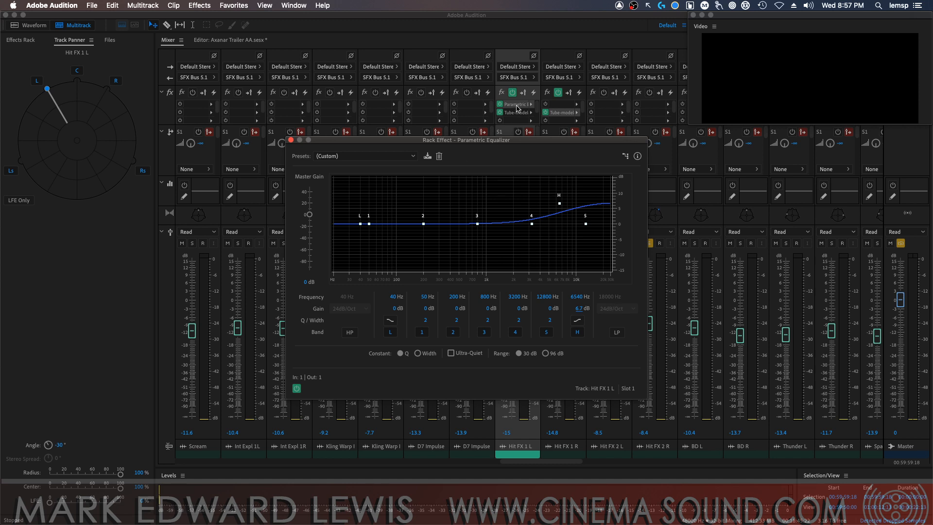
{"action": "left_click_drag", "start_coordinate": [517, 105], "coordinate": [564, 104]}
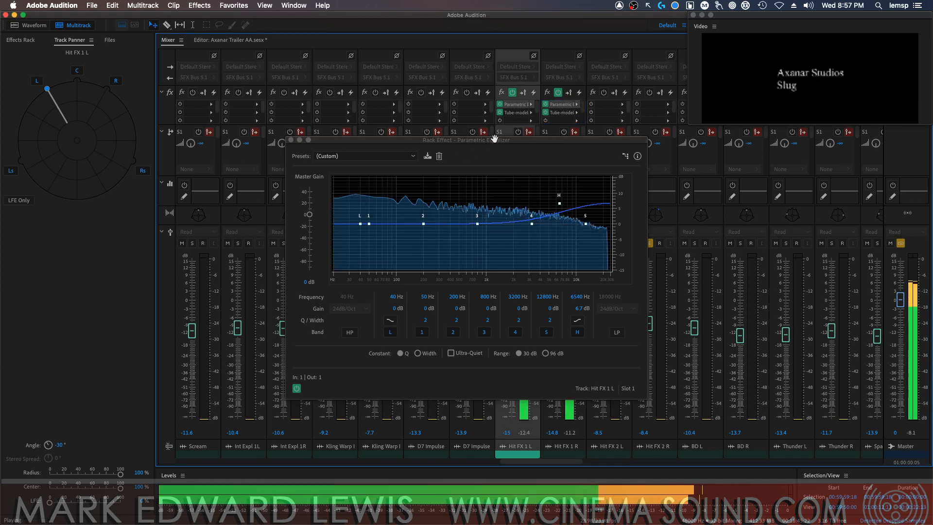
{"action": "left_click", "coordinate": [291, 140]}
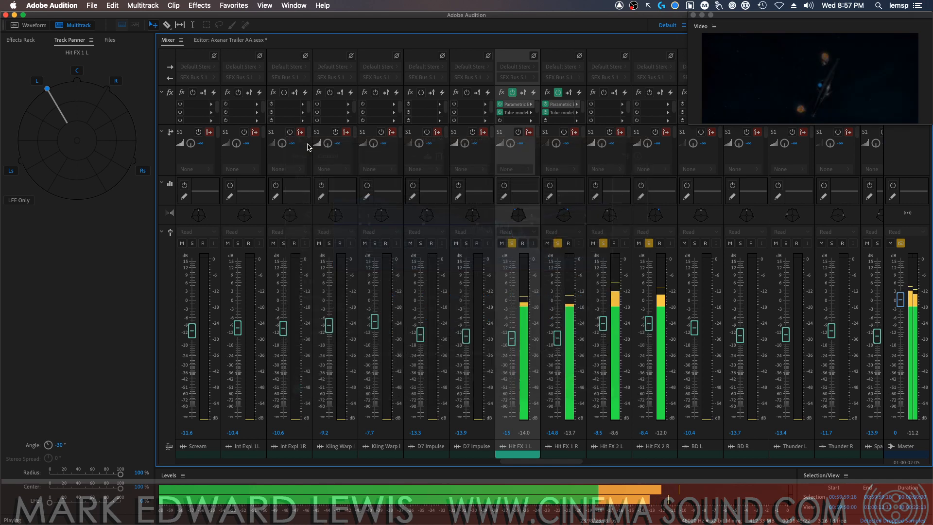
Replay the opening hits on the four soloed Hit FX tracks to judge the equalized and compressed balance
{"action": "key", "text": "space"}
{"action": "key", "text": "space"}
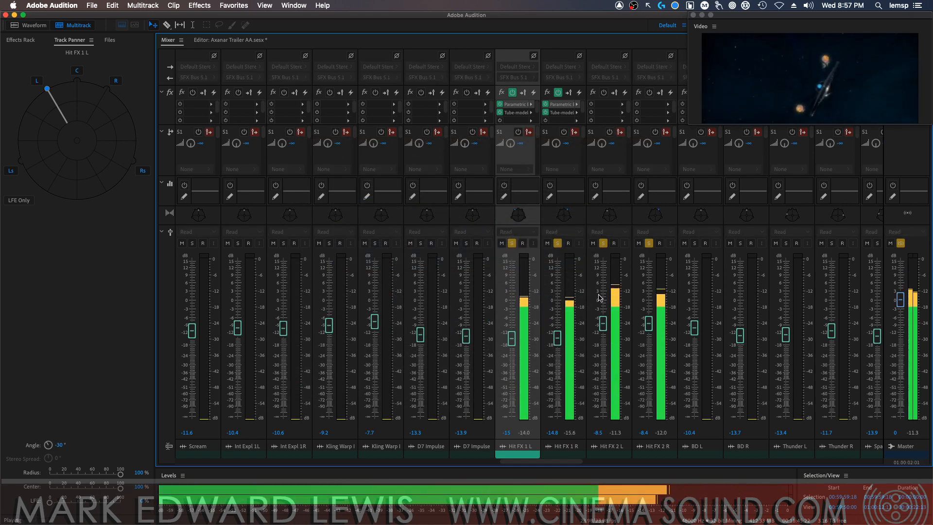
{"action": "key", "text": "space"}
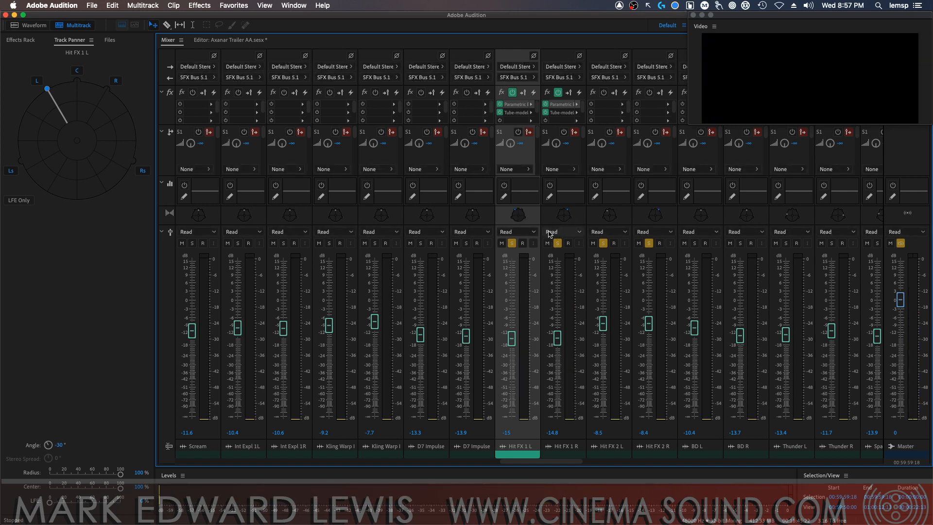
{"action": "key", "text": "space"}
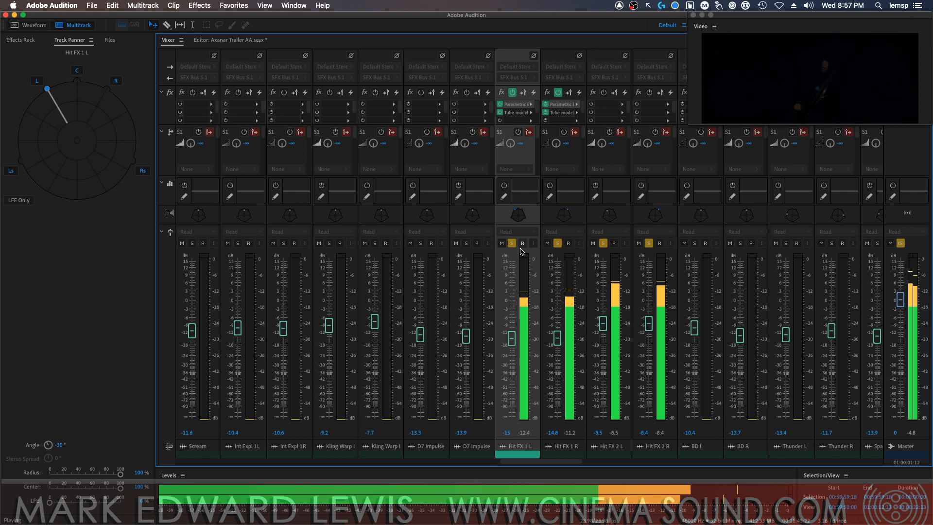
{"action": "key", "text": "space"}
Raise Hit FX 1 L to -13.3 dB and Hit FX 1 R to -13.2 dB, and clear the solos on all four Hit FX tracks
{"action": "left_click", "coordinate": [558, 336]}
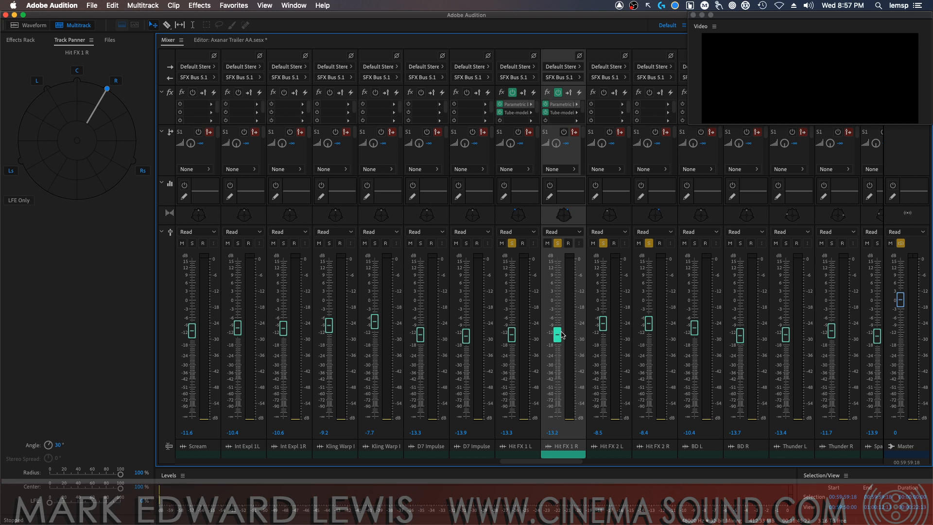
{"action": "left_click", "coordinate": [558, 244]}
{"action": "left_click", "coordinate": [512, 244]}
{"action": "left_click", "coordinate": [603, 244]}
{"action": "left_click", "coordinate": [648, 244]}
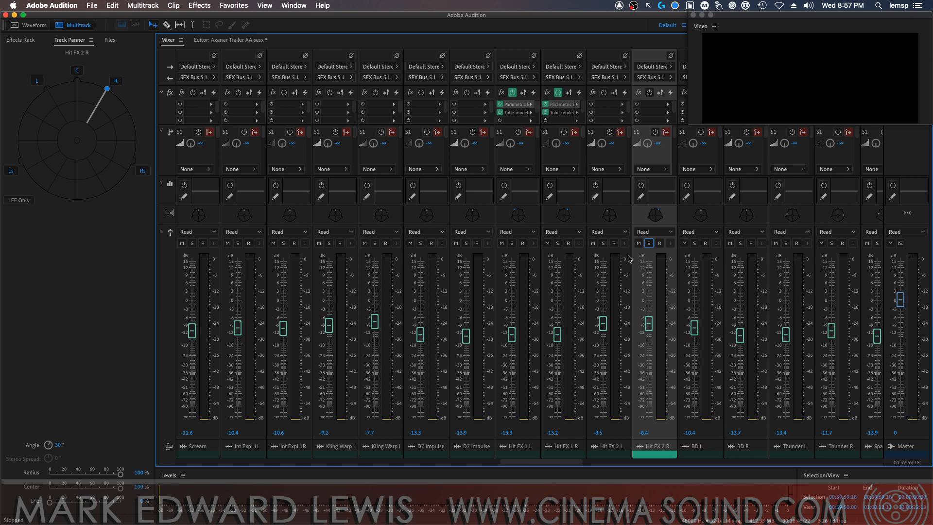
Play the opening with the full mix in the multitrack editor and look through the effects tracks
{"action": "left_click", "coordinate": [228, 40]}
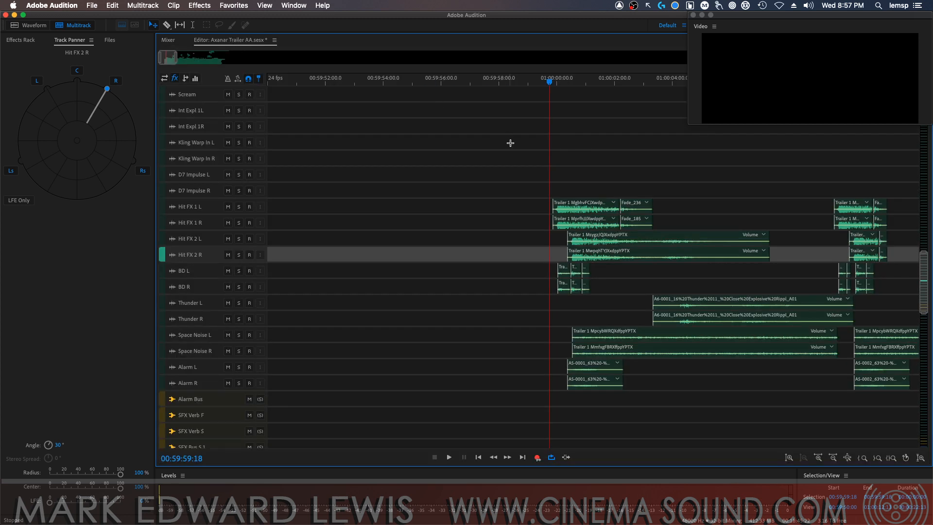
{"action": "key", "text": "space"}
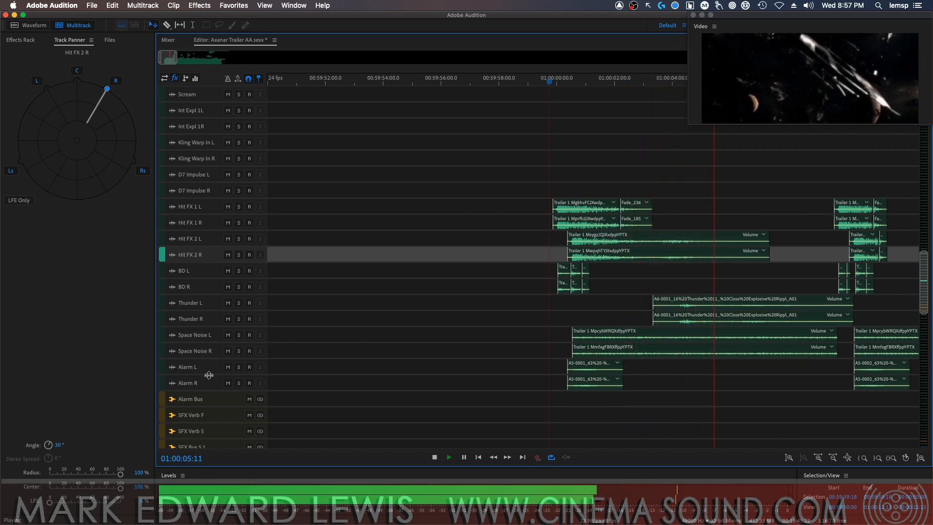
{"action": "key", "text": "space"}
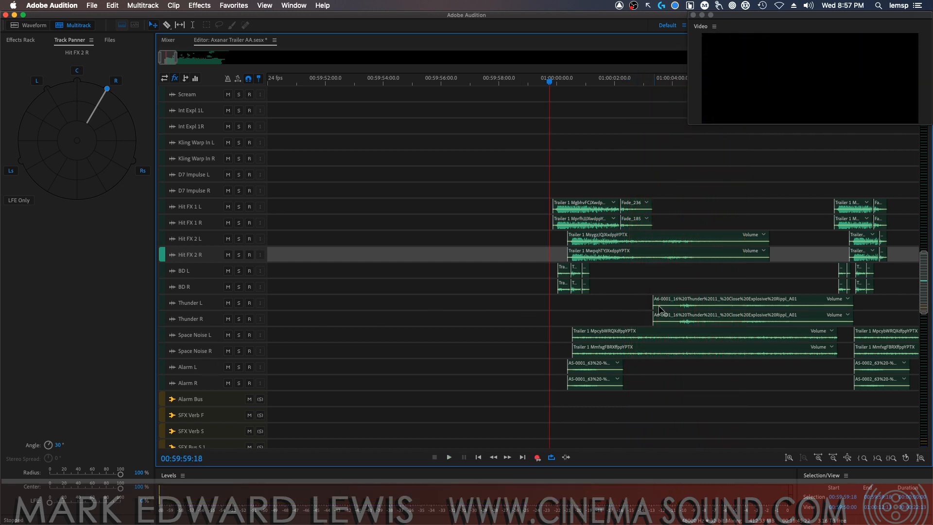
{"action": "scroll", "coordinate": [909, 274], "scroll_direction": "up", "scroll_amount": 10}
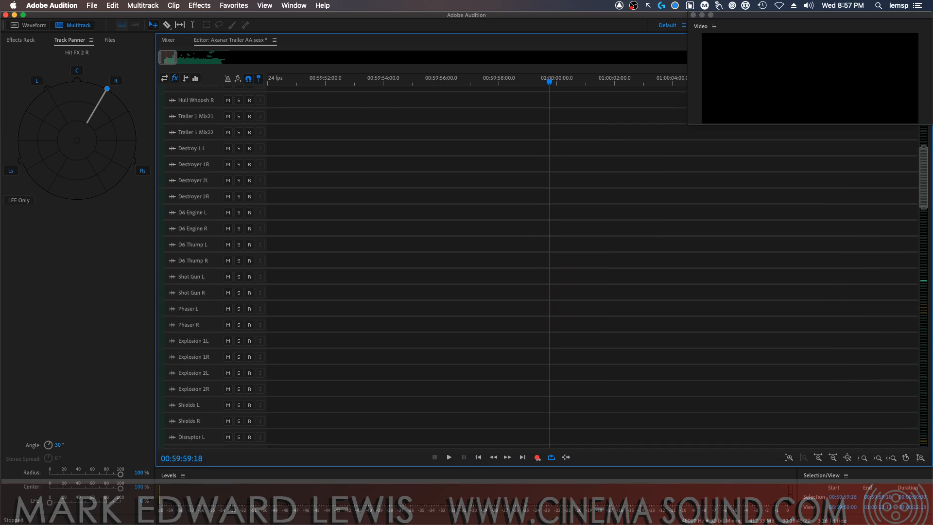
{"action": "scroll", "coordinate": [912, 260], "scroll_direction": "down", "scroll_amount": 4}
{"action": "scroll", "coordinate": [912, 260], "scroll_direction": "up", "scroll_amount": 15}
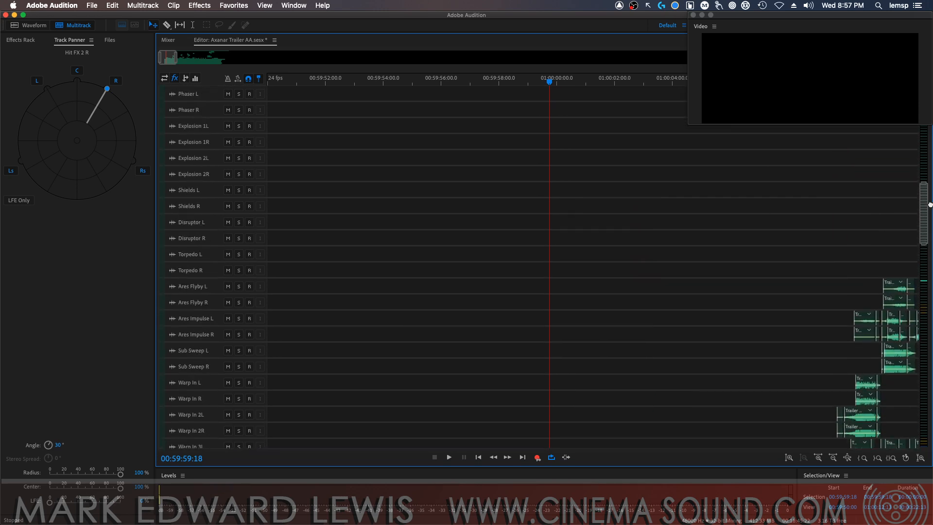
{"action": "scroll", "coordinate": [929, 209], "scroll_direction": "down", "scroll_amount": 2}
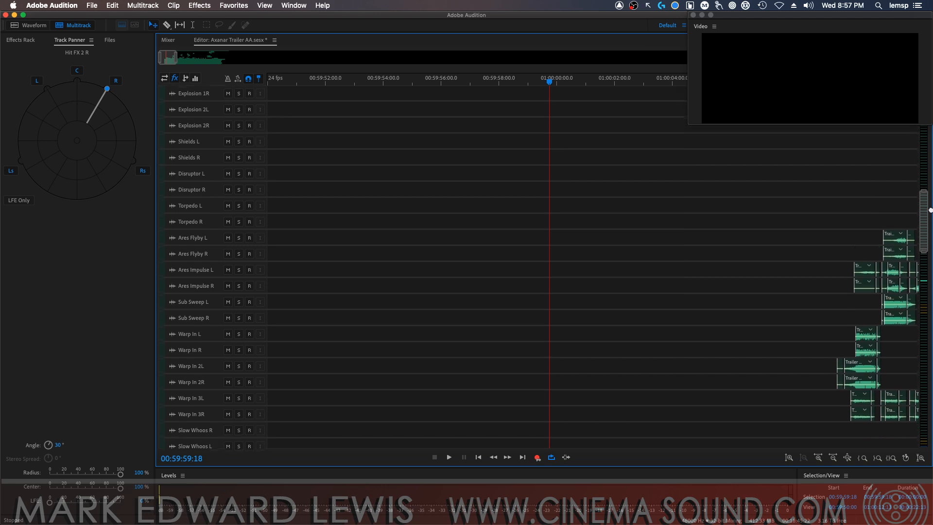
Play the warp-in and Ares flyby section from 01:00:08:23 with the full mix, with the video window fully in view
{"action": "scroll", "coordinate": [929, 209], "scroll_direction": "up", "scroll_amount": 2}
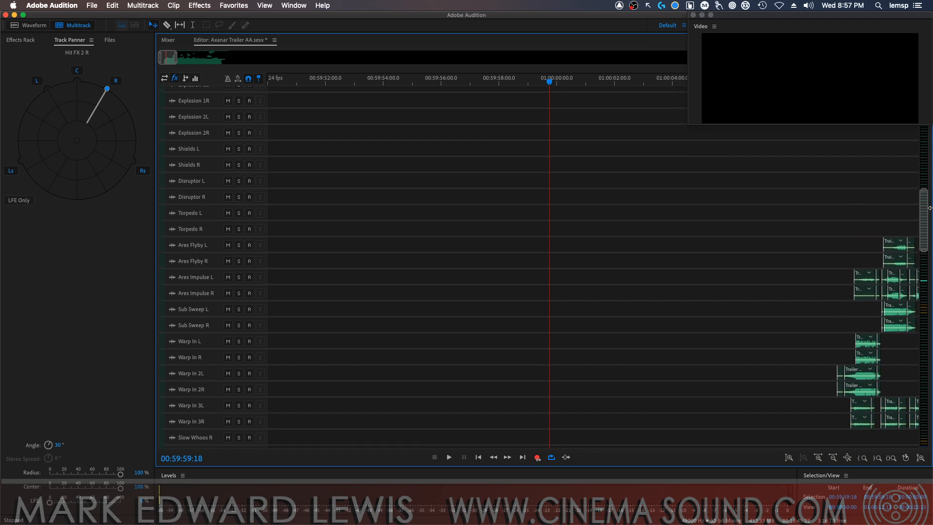
{"action": "scroll", "coordinate": [930, 209], "scroll_direction": "down", "scroll_amount": 2}
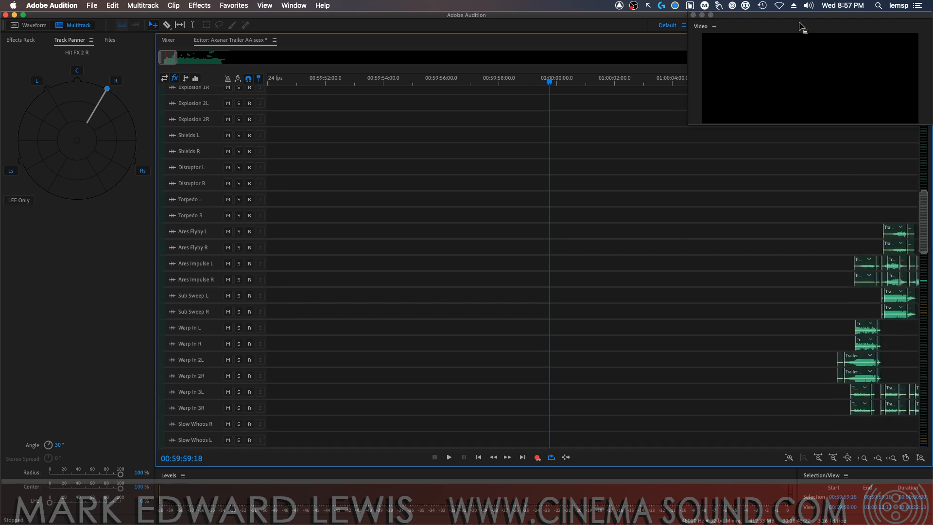
{"action": "mouse_move", "coordinate": [789, 17]}
{"action": "left_mouse_down"}
{"action": "mouse_move", "coordinate": [406, 31]}
{"action": "mouse_move", "coordinate": [773, 19]}
{"action": "left_mouse_up"}
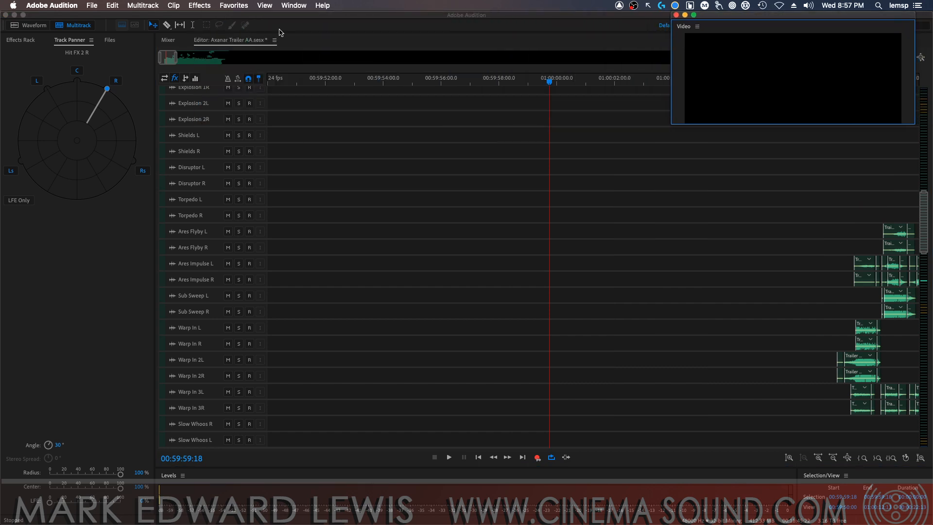
{"action": "left_click_drag", "start_coordinate": [165, 58], "coordinate": [285, 64]}
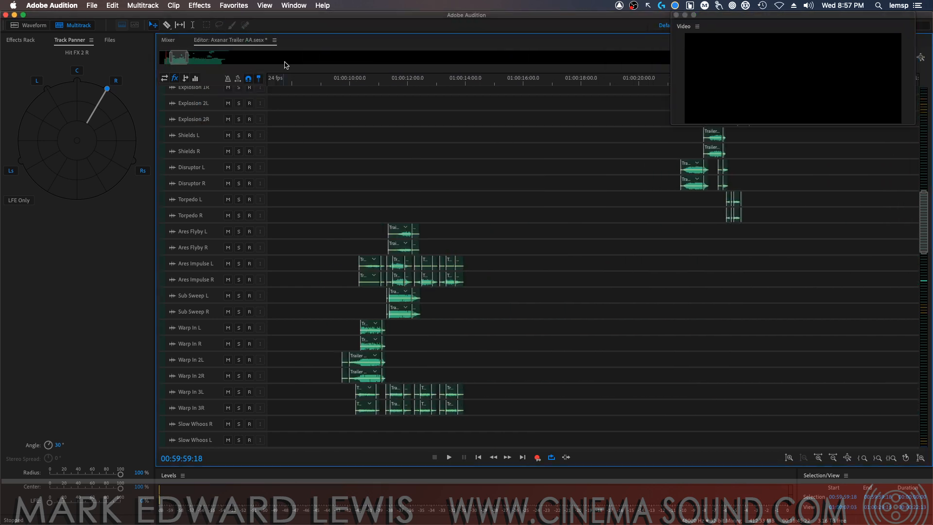
{"action": "left_click", "coordinate": [309, 83]}
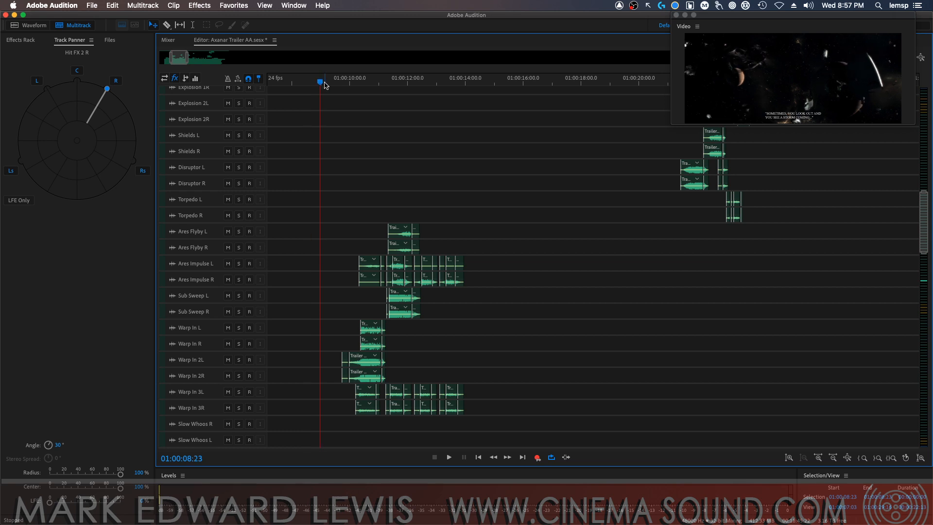
{"action": "left_click", "coordinate": [319, 84]}
{"action": "key", "text": "space"}
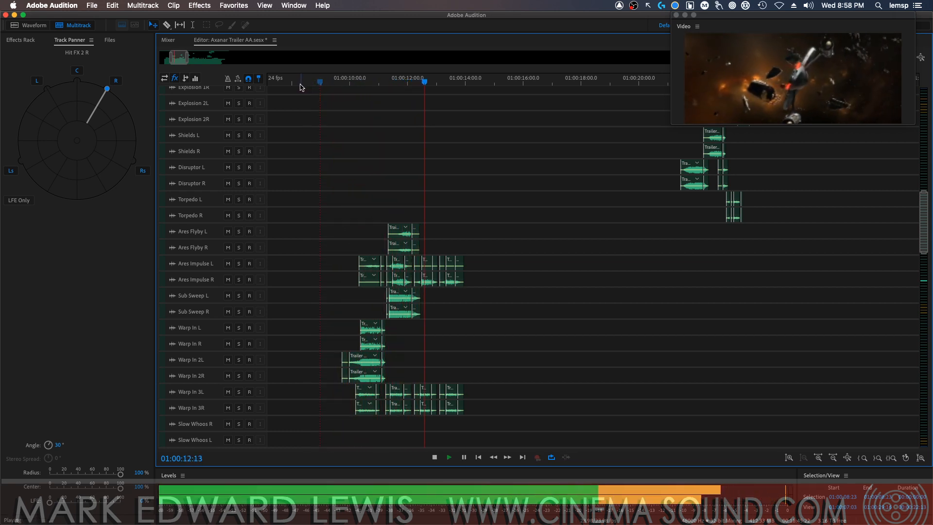
{"action": "key", "text": "space"}
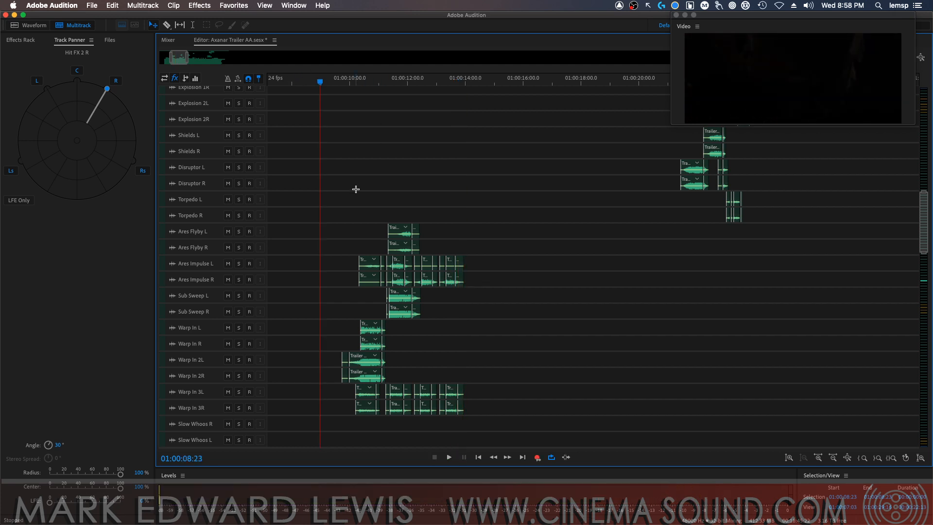
Solo Ares Flyby L and Ares Flyby R and play them from 01:00:10:22
{"action": "left_click", "coordinate": [238, 231]}
{"action": "left_click", "coordinate": [238, 247]}
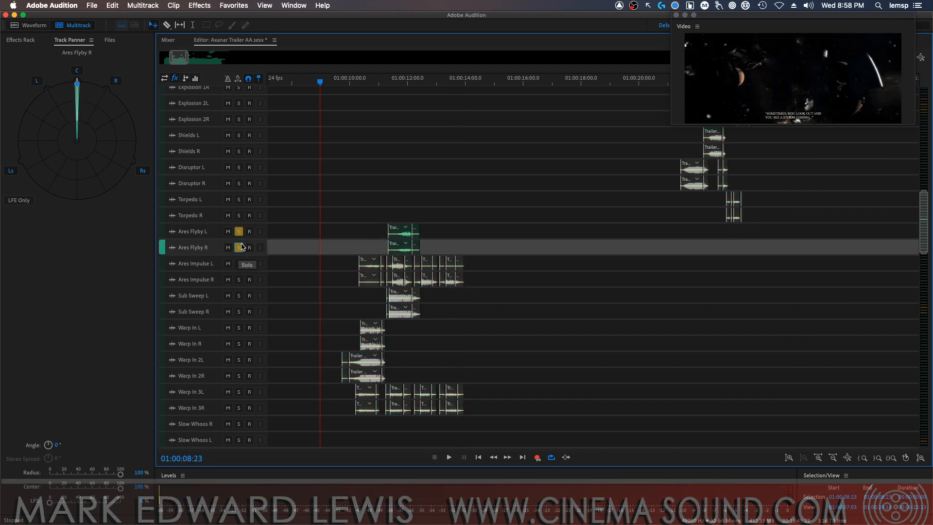
{"action": "left_click", "coordinate": [379, 90]}
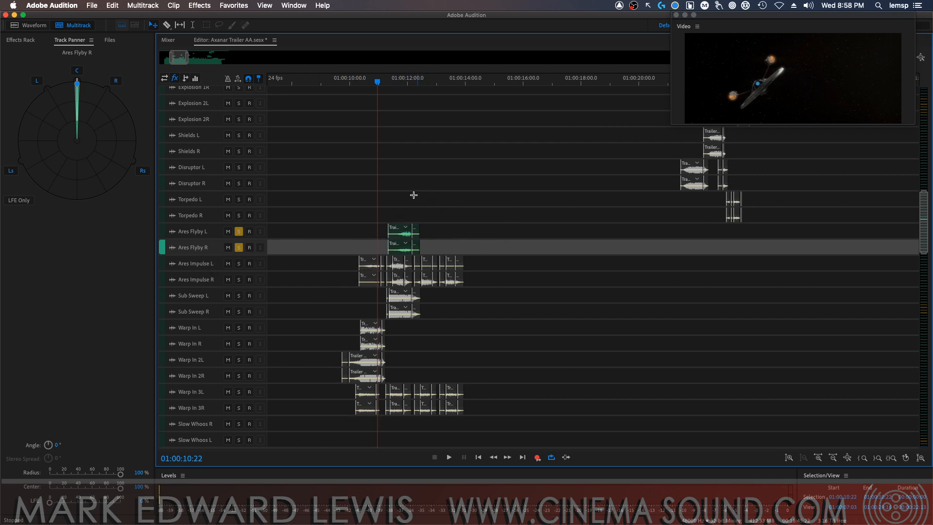
{"action": "key", "text": "space"}
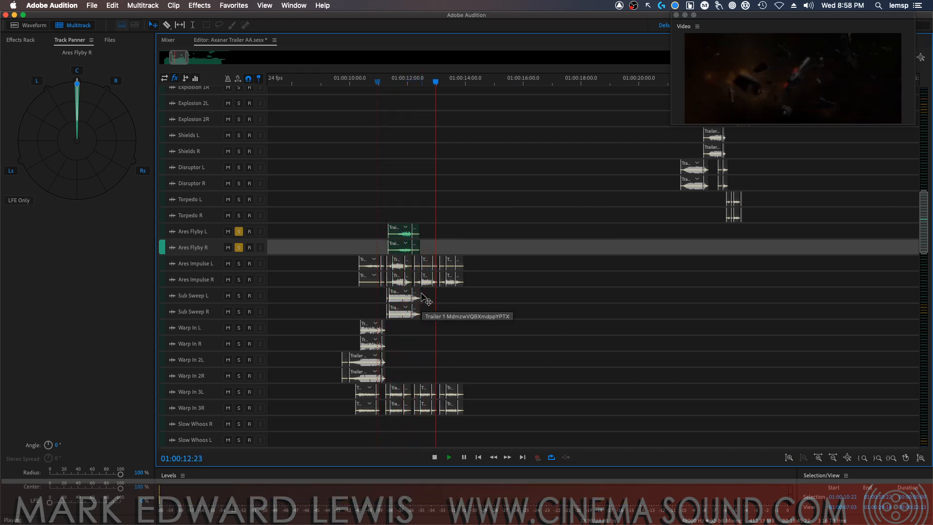
{"action": "key", "text": "space"}
Pan Ares Flyby L to about -30° and Ares Flyby R to about 30°, playing the pair to check the placement
{"action": "left_click", "coordinate": [211, 231]}
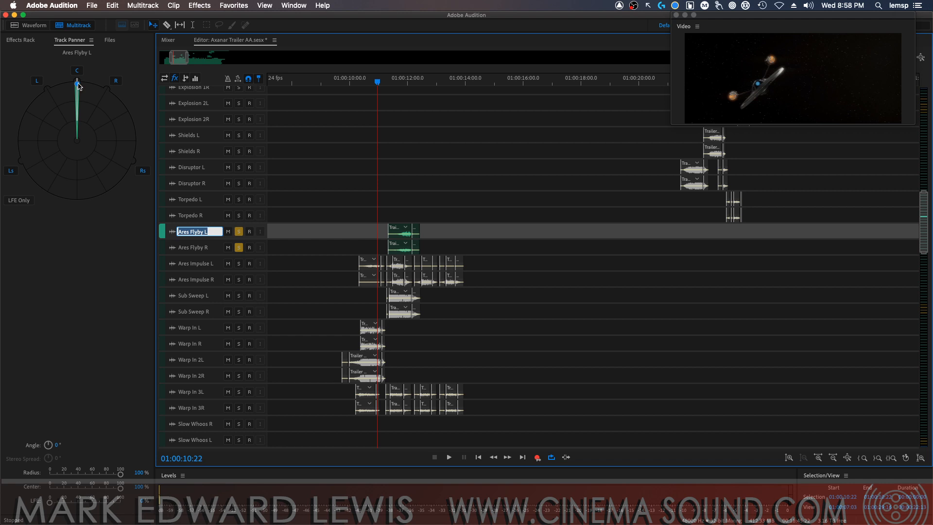
{"action": "key", "text": "Escape"}
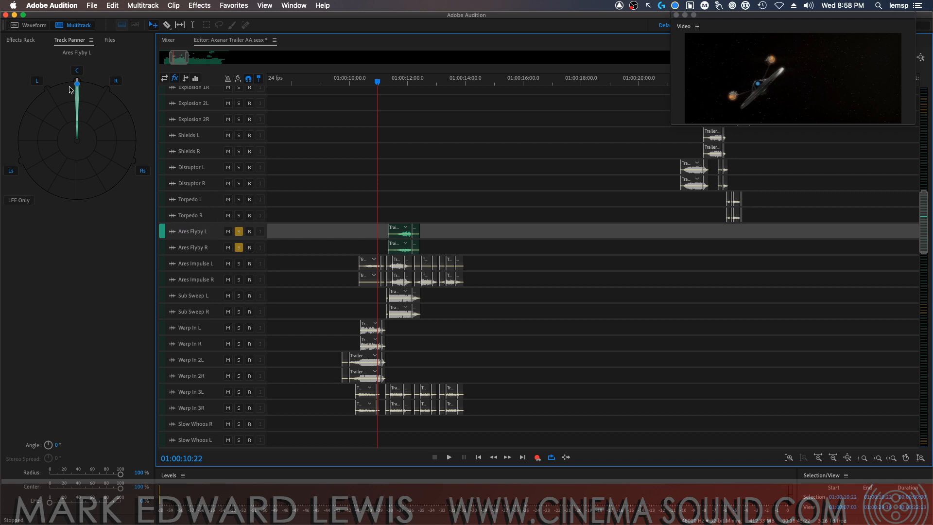
{"action": "left_click_drag", "start_coordinate": [75, 85], "coordinate": [107, 89]}
{"action": "left_click", "coordinate": [212, 250]}
{"action": "key", "text": "space"}
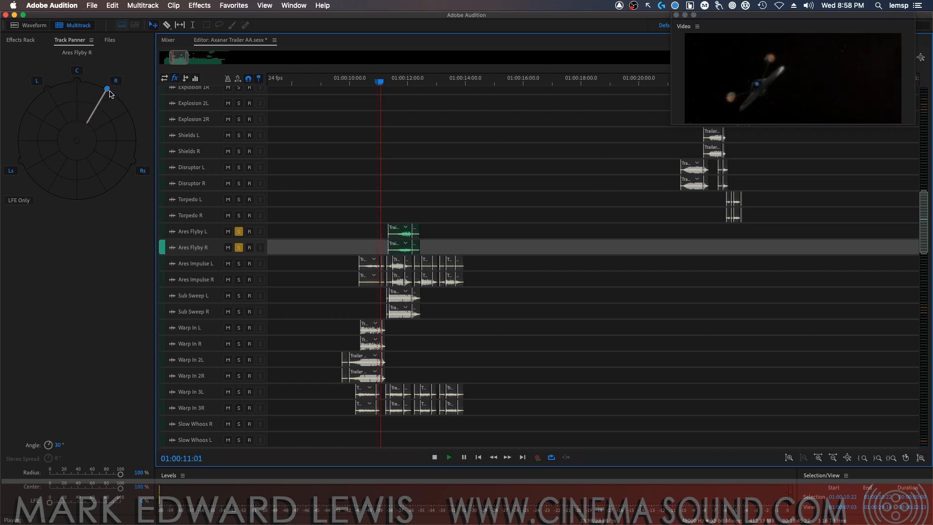
{"action": "key", "text": "space"}
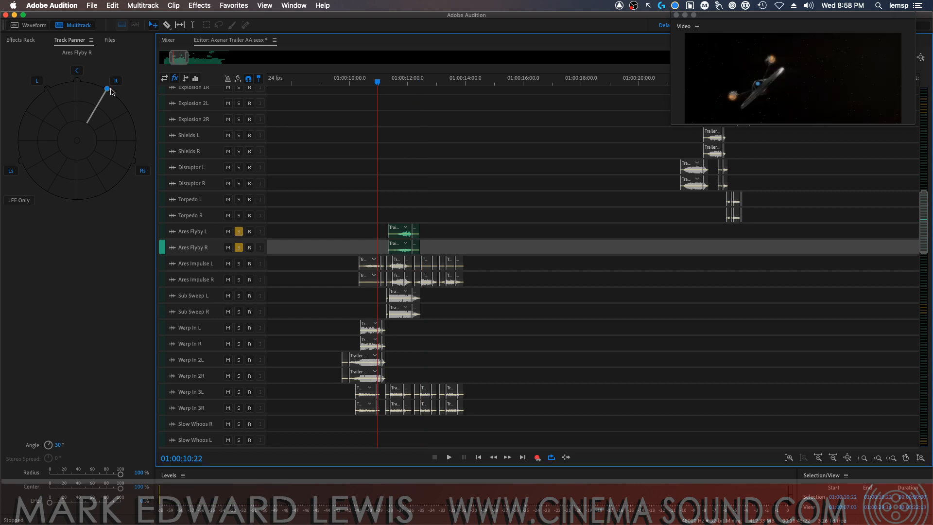
{"action": "left_click_drag", "start_coordinate": [107, 90], "coordinate": [106, 92]}
{"action": "left_click", "coordinate": [208, 234]}
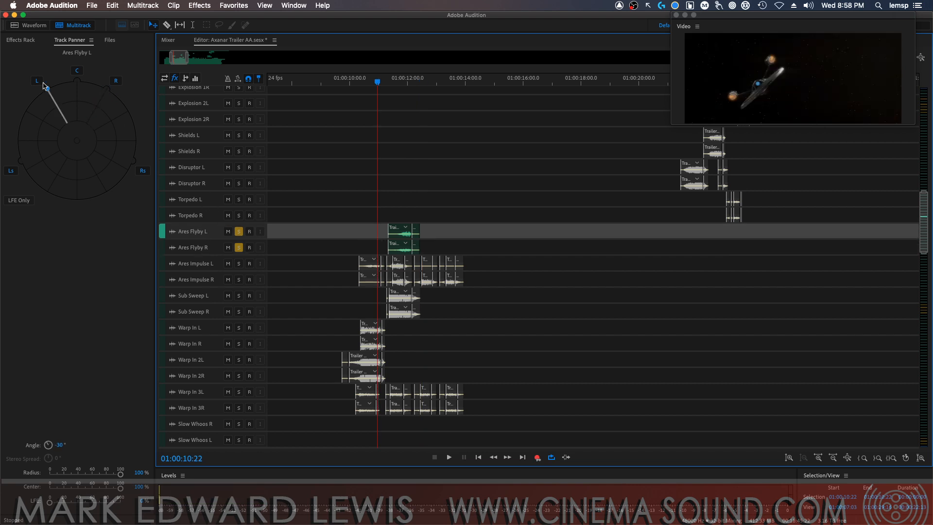
{"action": "left_click_drag", "start_coordinate": [46, 89], "coordinate": [50, 94]}
Switch the solo from the Ares Flyby tracks to Ares Impulse L and R and play the pair
{"action": "left_click", "coordinate": [238, 248]}
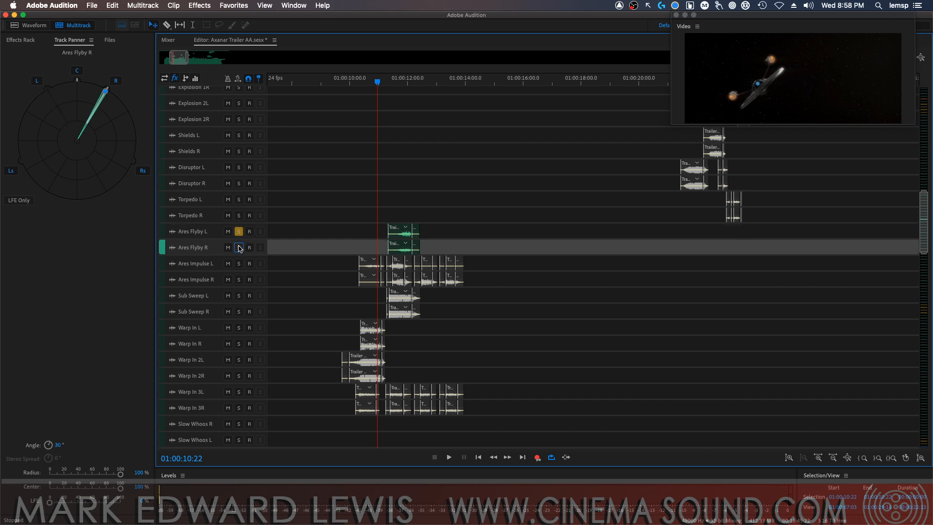
{"action": "left_click", "coordinate": [239, 232]}
{"action": "left_click", "coordinate": [239, 263]}
{"action": "left_click", "coordinate": [238, 279]}
{"action": "key", "text": "space"}
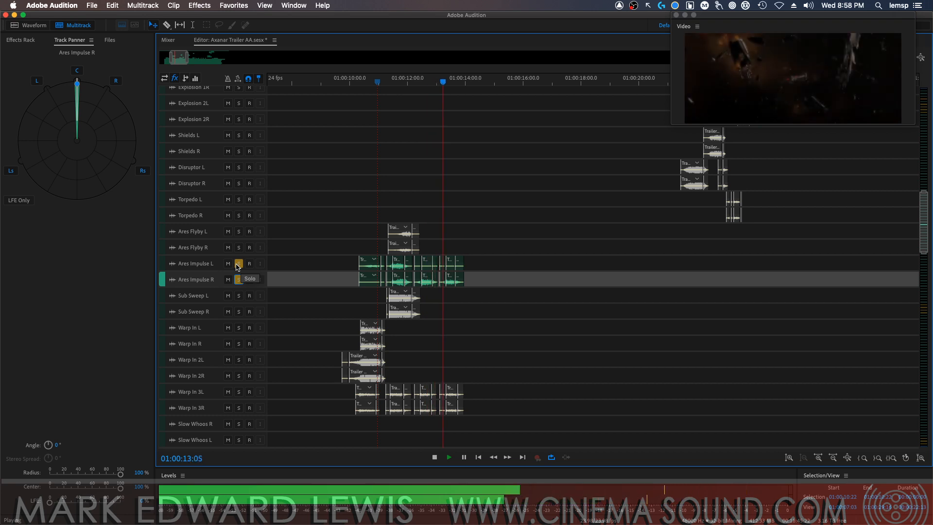
{"action": "key", "text": "space"}
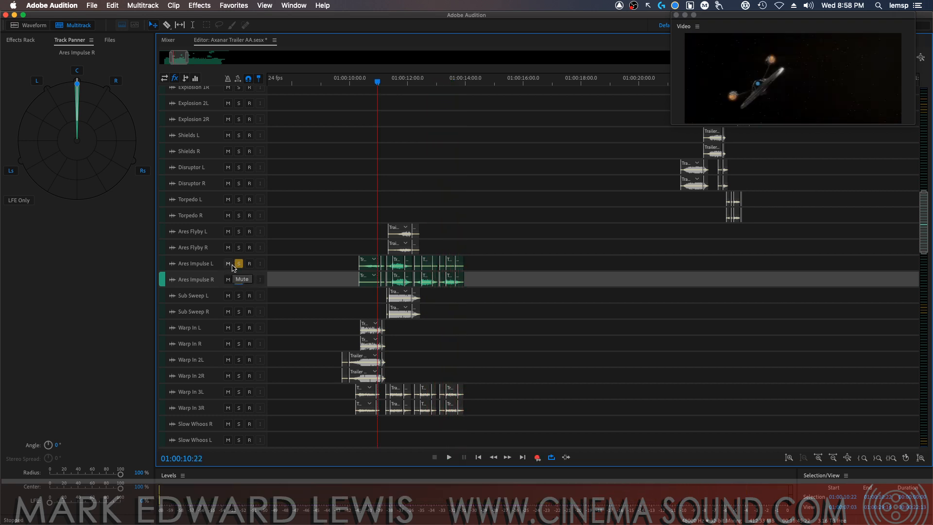
Pan Ares Impulse L to -31° and Ares Impulse R to 30°
{"action": "left_click", "coordinate": [196, 263]}
{"action": "left_click_drag", "start_coordinate": [78, 86], "coordinate": [115, 101]}
{"action": "left_click", "coordinate": [215, 279]}
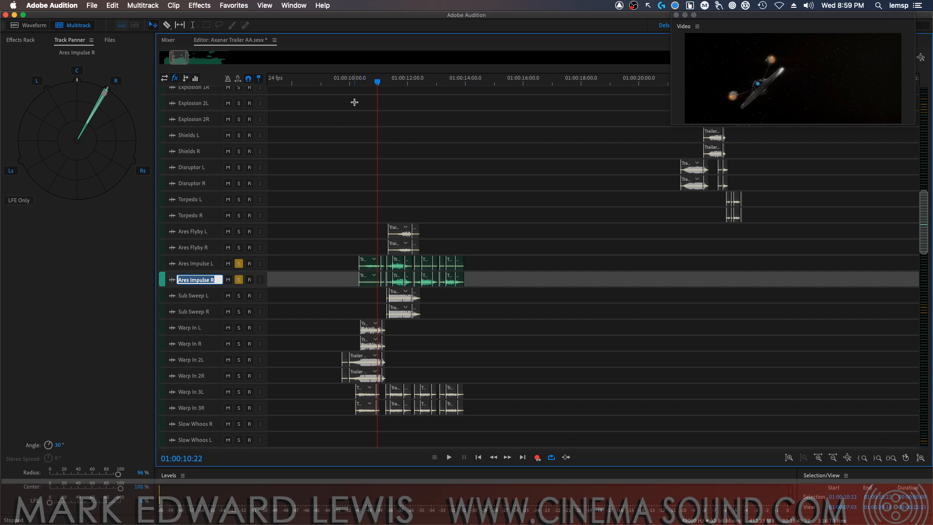
Switch the solo from the Ares Impulse tracks to Sub Sweep L and R and play them from 01:00:09:22
{"action": "mouse_move", "coordinate": [344, 87]}
{"action": "left_mouse_down"}
{"action": "mouse_move", "coordinate": [450, 83]}
{"action": "mouse_move", "coordinate": [347, 82]}
{"action": "left_mouse_up"}
{"action": "left_click", "coordinate": [239, 265]}
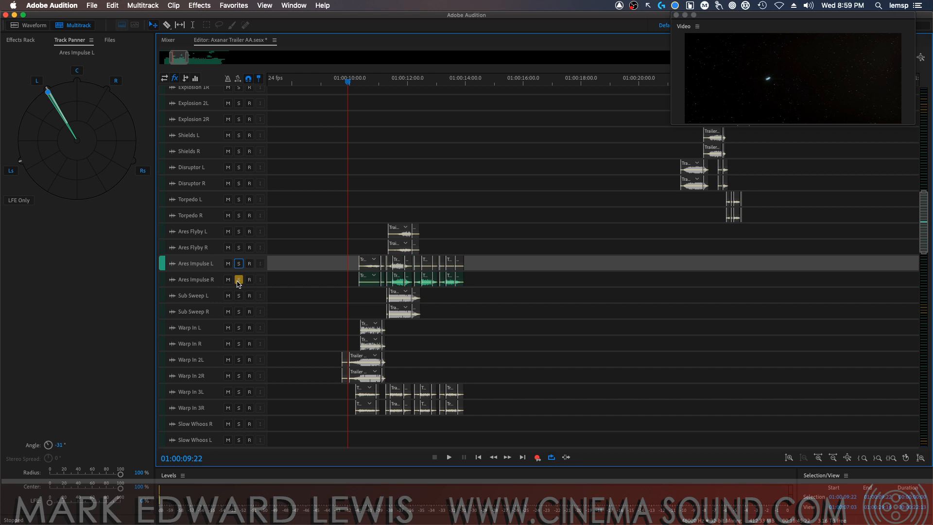
{"action": "left_click", "coordinate": [238, 280]}
{"action": "left_click", "coordinate": [239, 295]}
{"action": "left_click", "coordinate": [240, 312]}
{"action": "left_click", "coordinate": [239, 311]}
{"action": "key", "text": "space"}
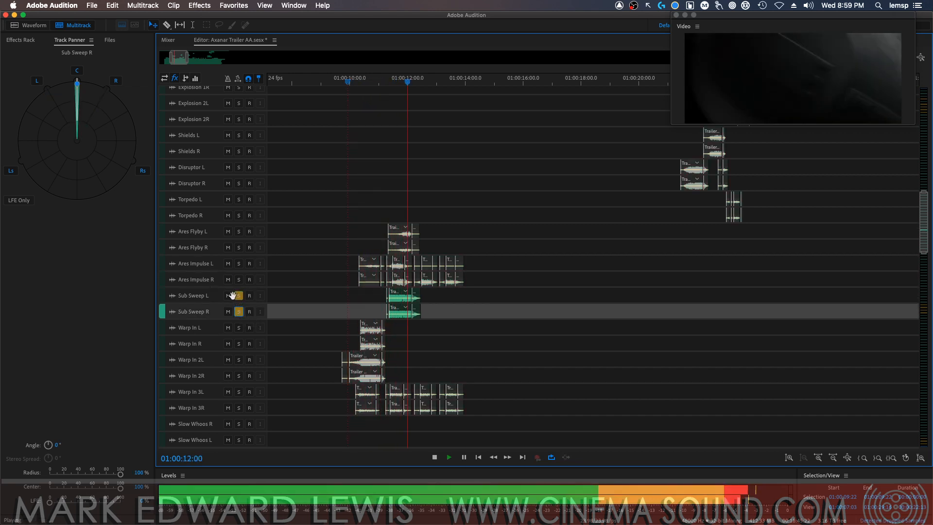
{"action": "key", "text": "space"}
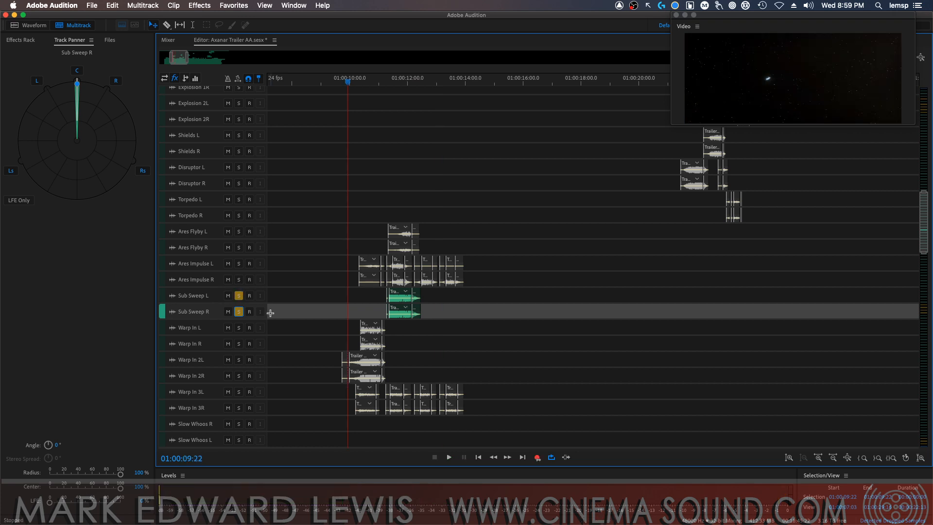
Pan Sub Sweep L to -30° and Sub Sweep R to 30°
{"action": "left_click", "coordinate": [208, 297]}
{"action": "left_click_drag", "start_coordinate": [77, 86], "coordinate": [49, 91]}
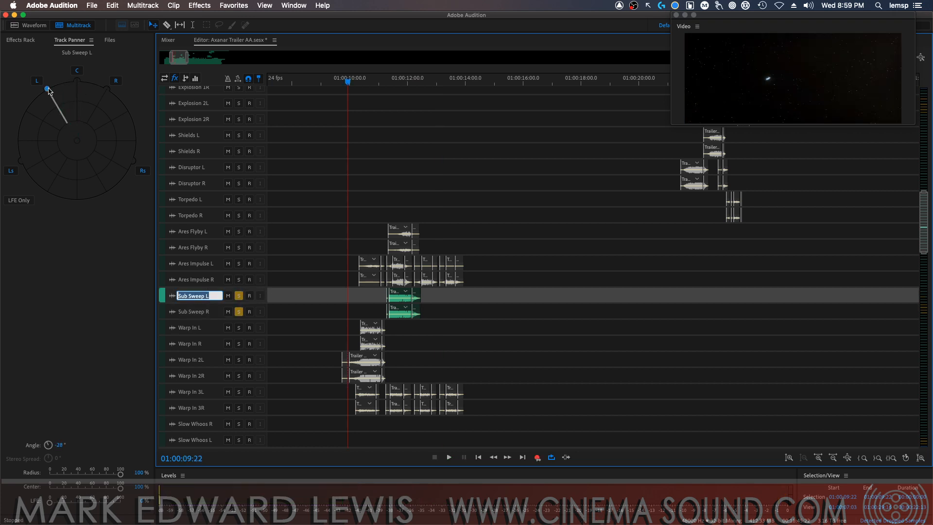
{"action": "left_click", "coordinate": [205, 313]}
{"action": "left_click_drag", "start_coordinate": [76, 84], "coordinate": [107, 90]}
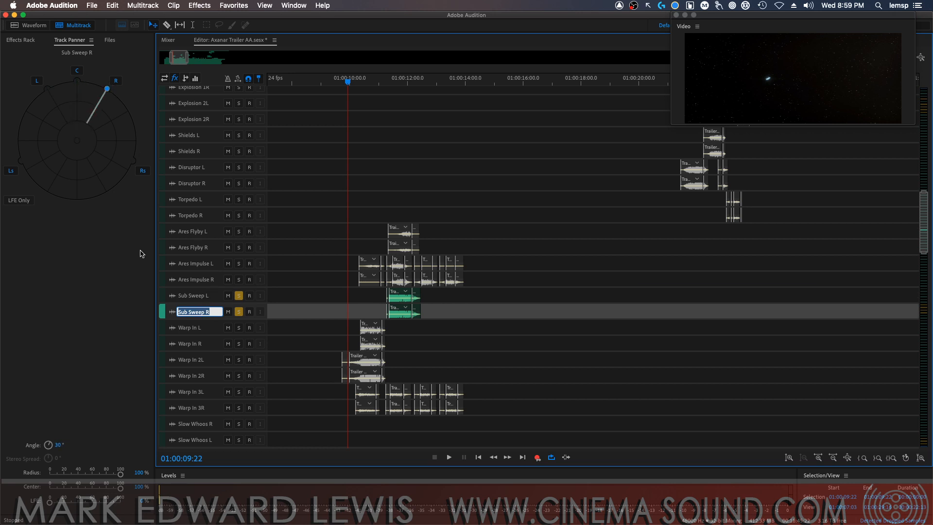
Set the LFE send of both Sub Sweep L and Sub Sweep R to about 60%
{"action": "left_click", "coordinate": [206, 296]}
{"action": "left_click", "coordinate": [92, 502]}
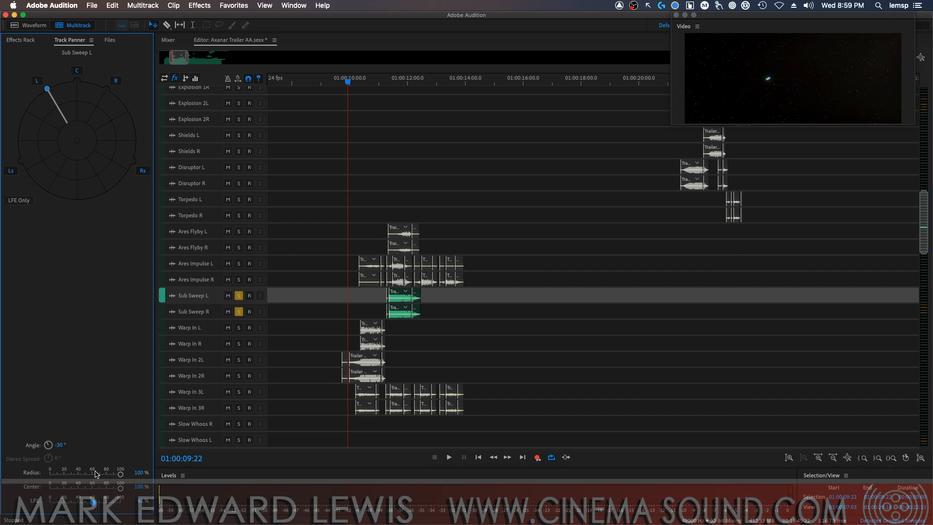
{"action": "left_click", "coordinate": [188, 316]}
{"action": "left_click", "coordinate": [94, 502]}
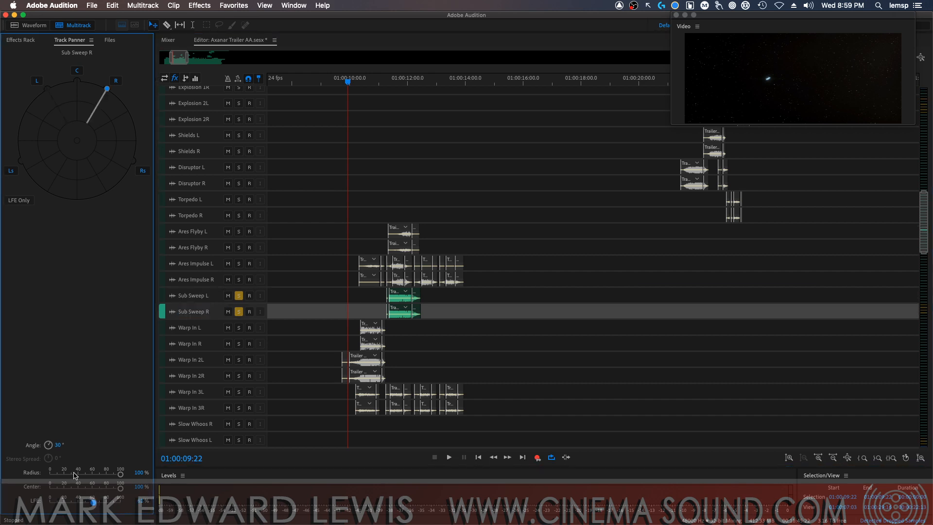
Clear the Sub Sweep solos, audition Warp In L and Warp In R soloed, and clear their solos
{"action": "left_click", "coordinate": [236, 296]}
{"action": "left_click", "coordinate": [237, 312]}
{"action": "left_click", "coordinate": [238, 296]}
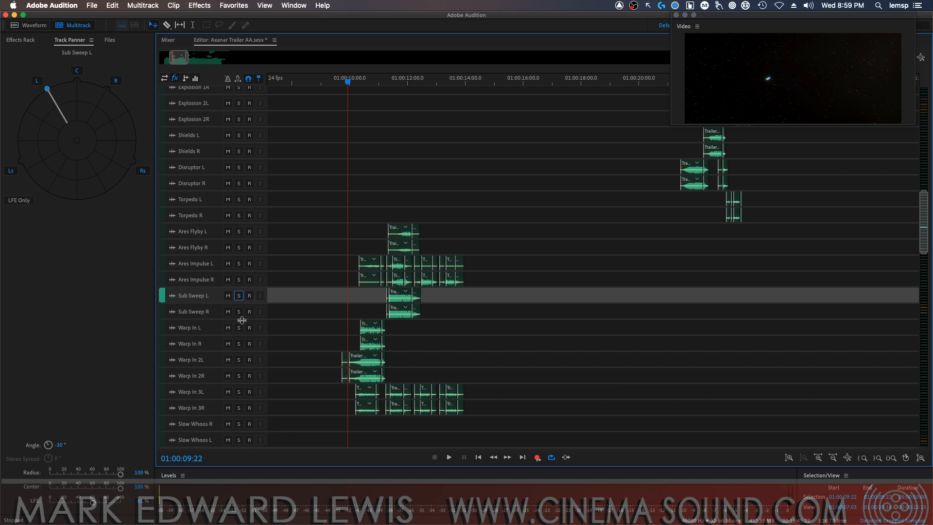
{"action": "left_click", "coordinate": [238, 327]}
{"action": "left_click", "coordinate": [239, 344]}
{"action": "key", "text": "space"}
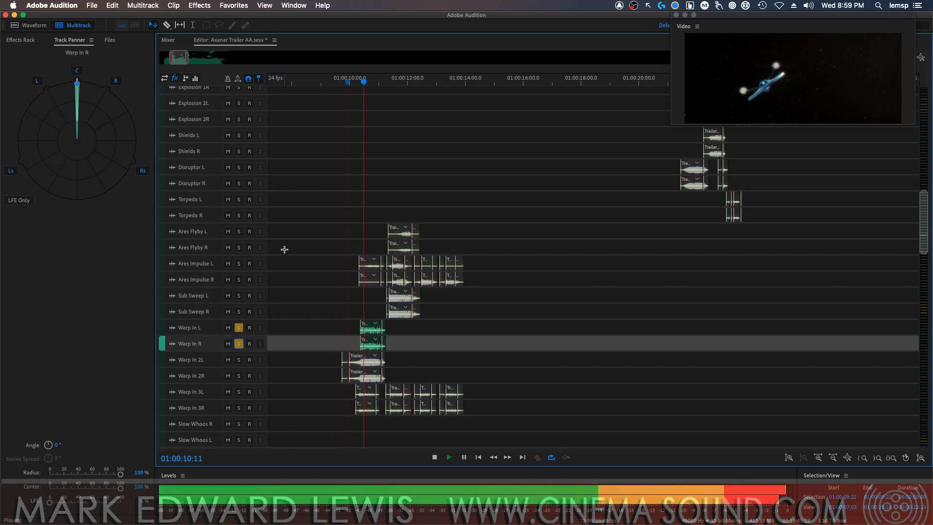
{"action": "key", "text": "space"}
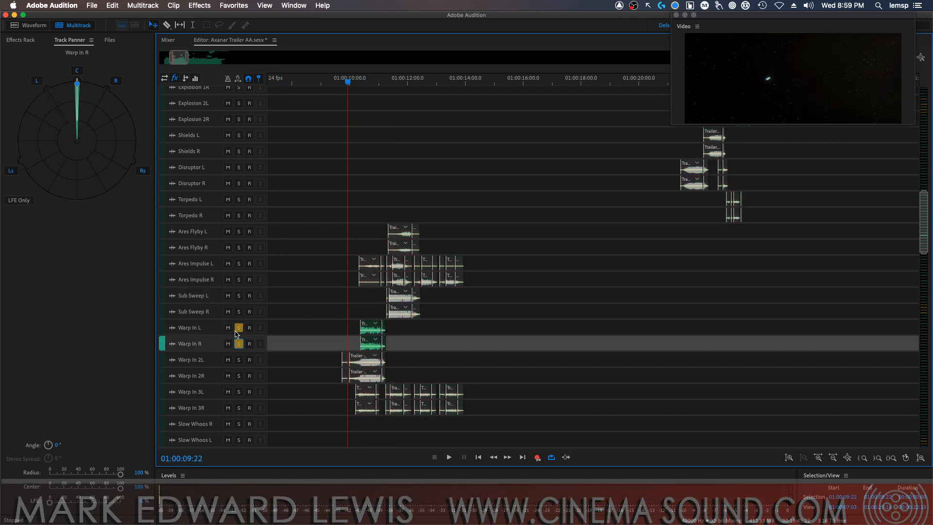
{"action": "left_click", "coordinate": [239, 327]}
{"action": "left_click", "coordinate": [238, 344]}
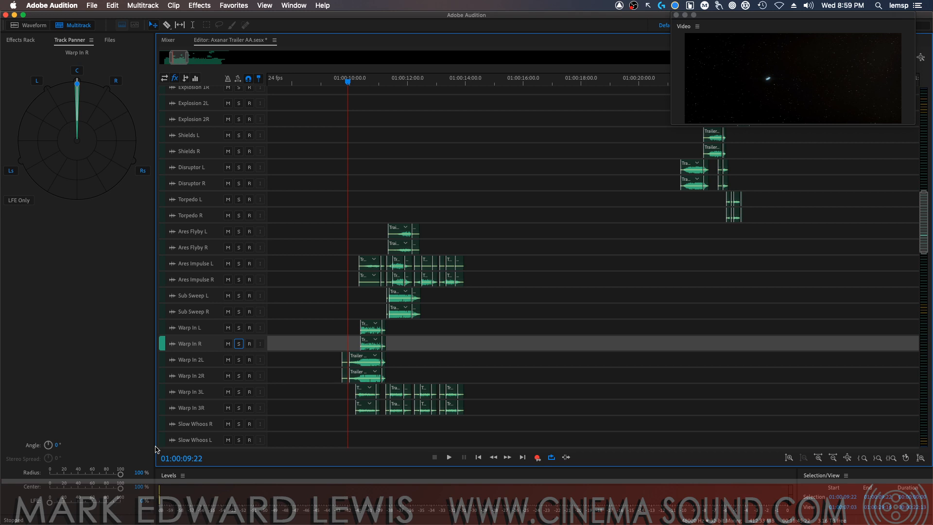
Set the LFE send to about 30% on Warp In R and about 20% on Warp In 2L, and replay the warp-in
{"action": "left_click", "coordinate": [71, 501]}
{"action": "left_click", "coordinate": [206, 357]}
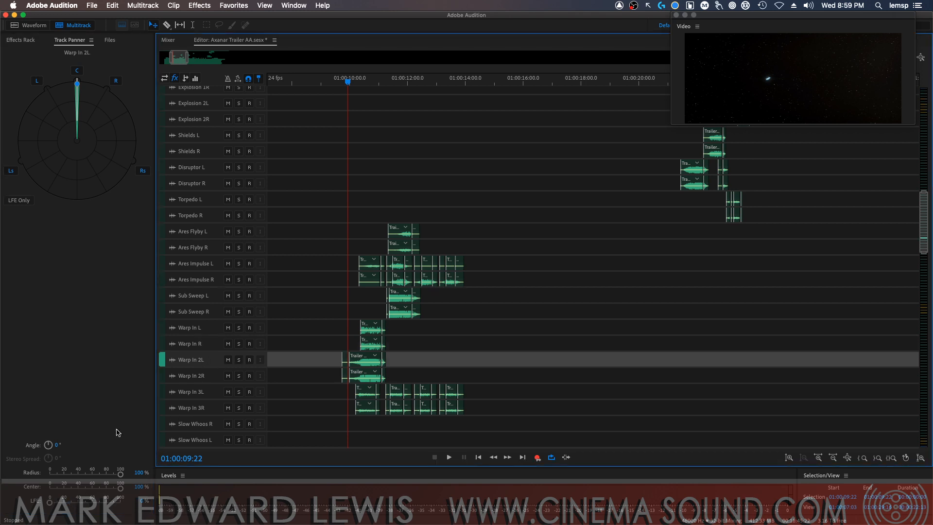
{"action": "left_click", "coordinate": [66, 501]}
{"action": "key", "text": "space"}
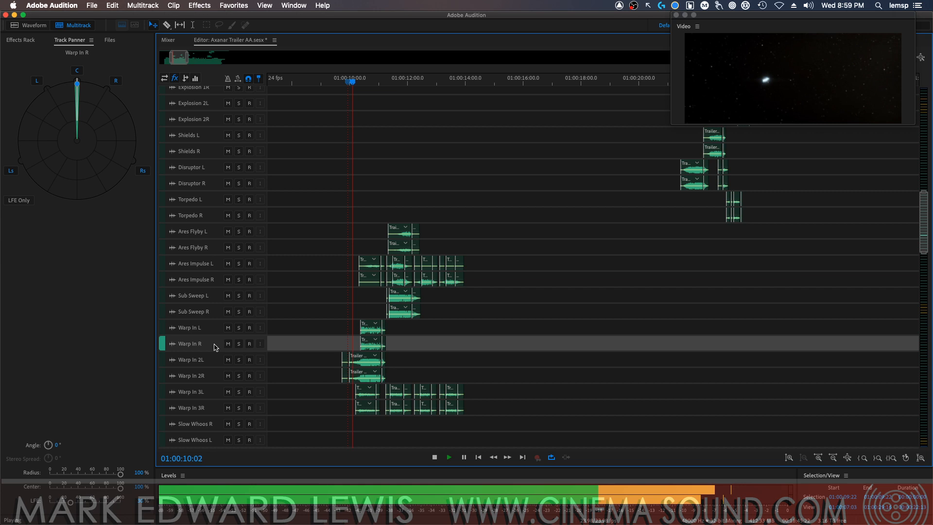
{"action": "key", "text": "space"}
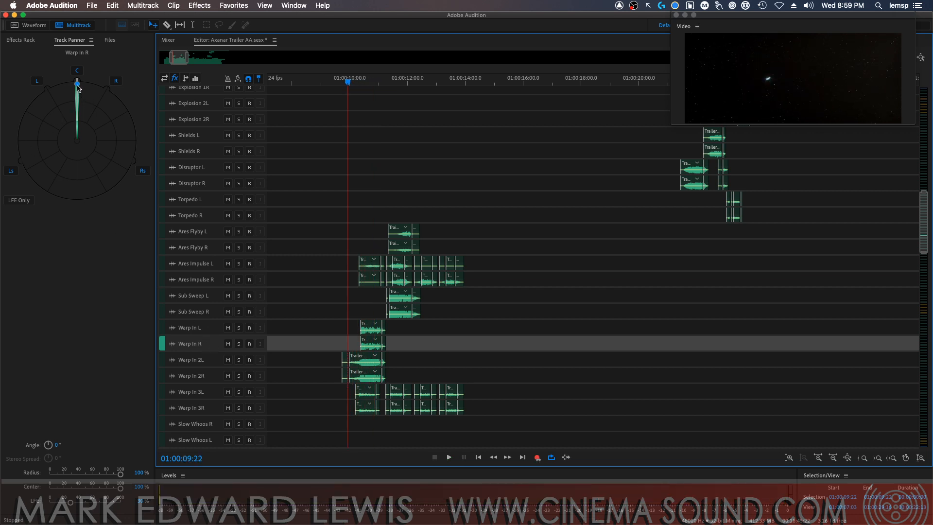
Pan Warp In R to -30° and Warp In 2L to 13°, and select the Warp In 2R track
{"action": "left_click_drag", "start_coordinate": [77, 84], "coordinate": [47, 89]}
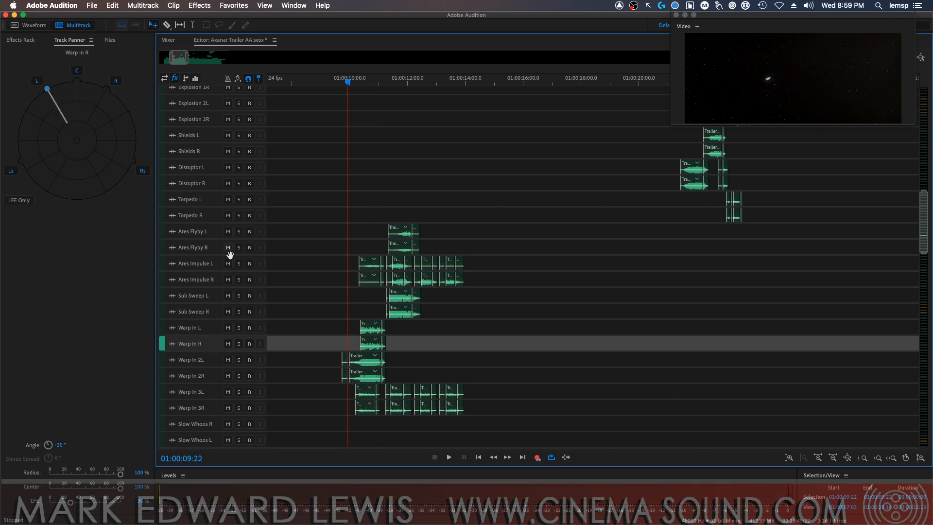
{"action": "left_click", "coordinate": [209, 359]}
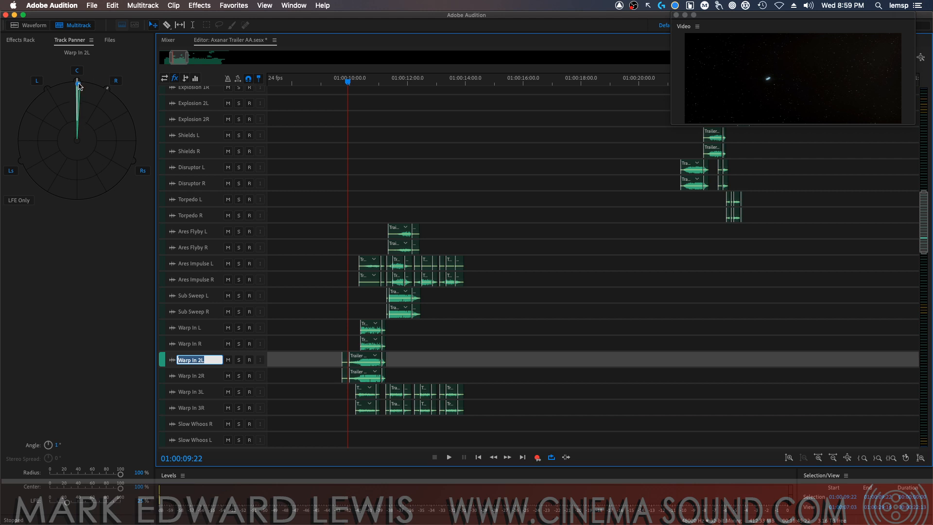
{"action": "left_click_drag", "start_coordinate": [79, 86], "coordinate": [92, 88]}
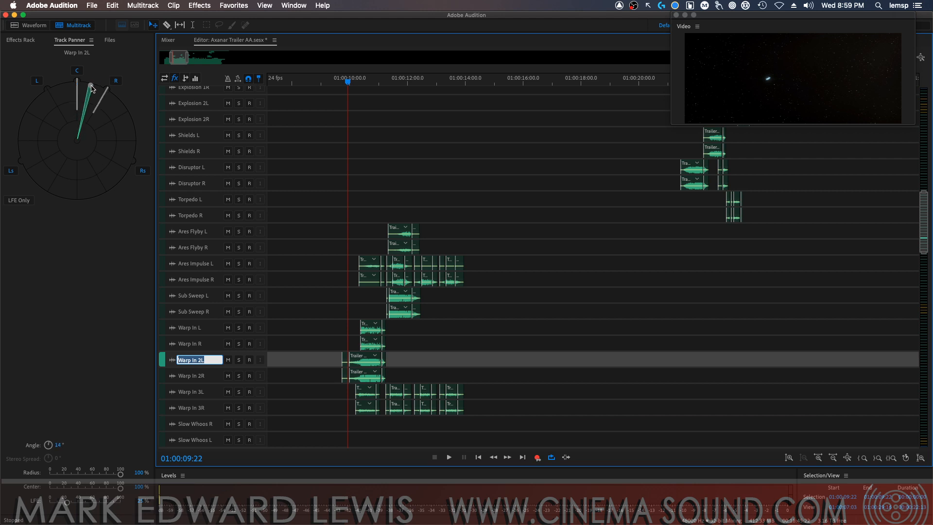
{"action": "left_click", "coordinate": [203, 374]}
Audition Warp In 3L and Warp In 3R soloed, and clear both solos
{"action": "left_click", "coordinate": [238, 392]}
{"action": "left_click", "coordinate": [238, 408]}
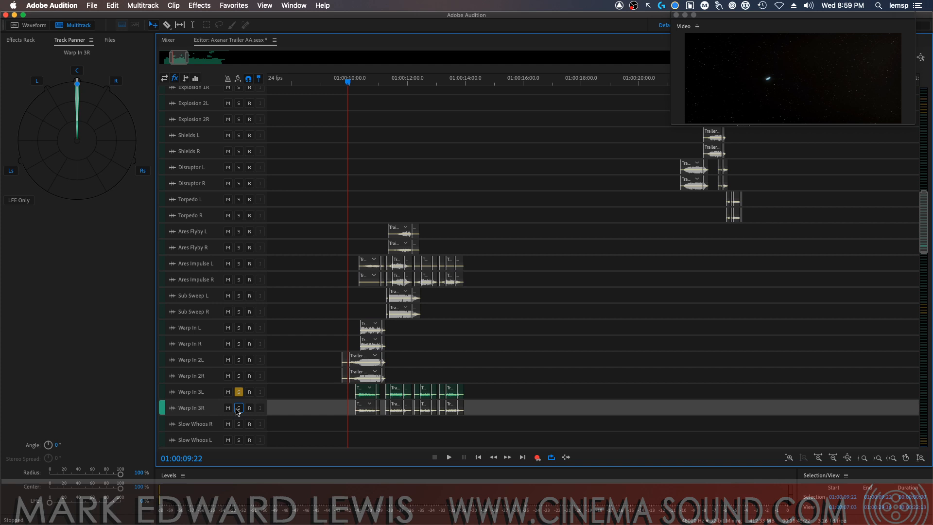
{"action": "key", "text": "space"}
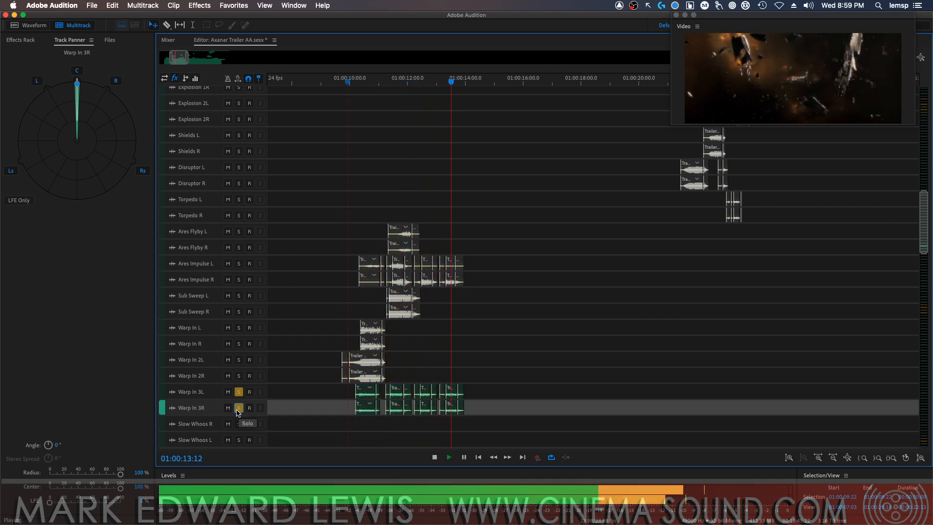
{"action": "key", "text": "space"}
{"action": "left_click", "coordinate": [239, 408]}
{"action": "left_click", "coordinate": [238, 392]}
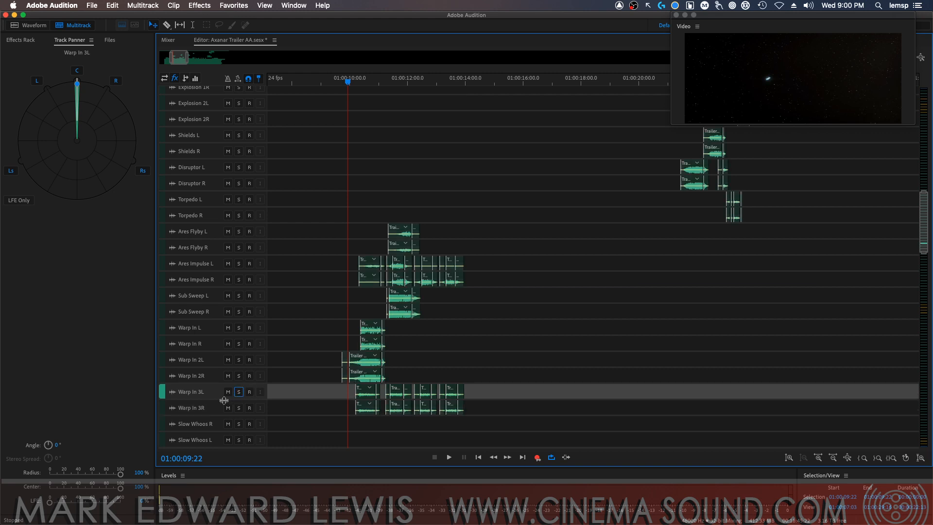
Move Warp In 3L and Warp In 3R directly below Ares Impulse R, and pan them to -32° and 30°
{"action": "left_click_drag", "start_coordinate": [161, 394], "coordinate": [161, 289]}
{"action": "left_click_drag", "start_coordinate": [165, 412], "coordinate": [180, 303]}
{"action": "left_click", "coordinate": [208, 295]}
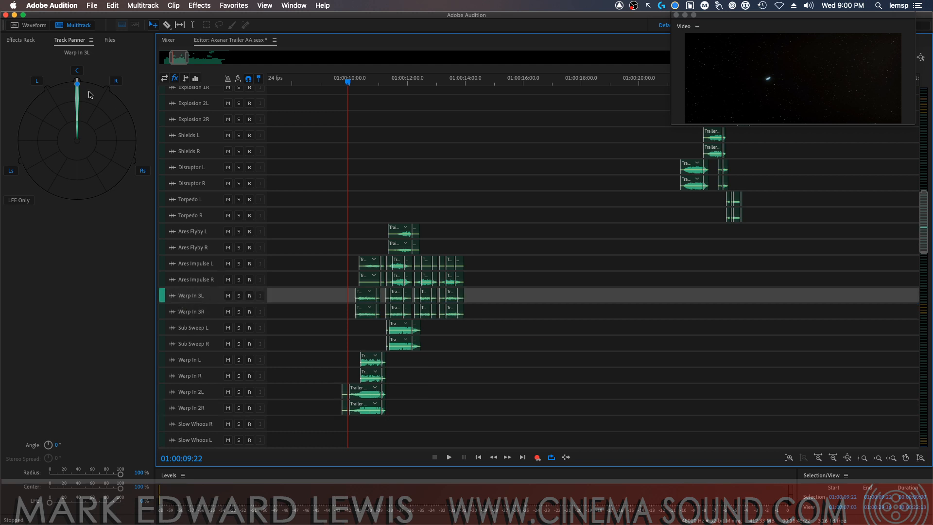
{"action": "left_click_drag", "start_coordinate": [77, 84], "coordinate": [47, 93]}
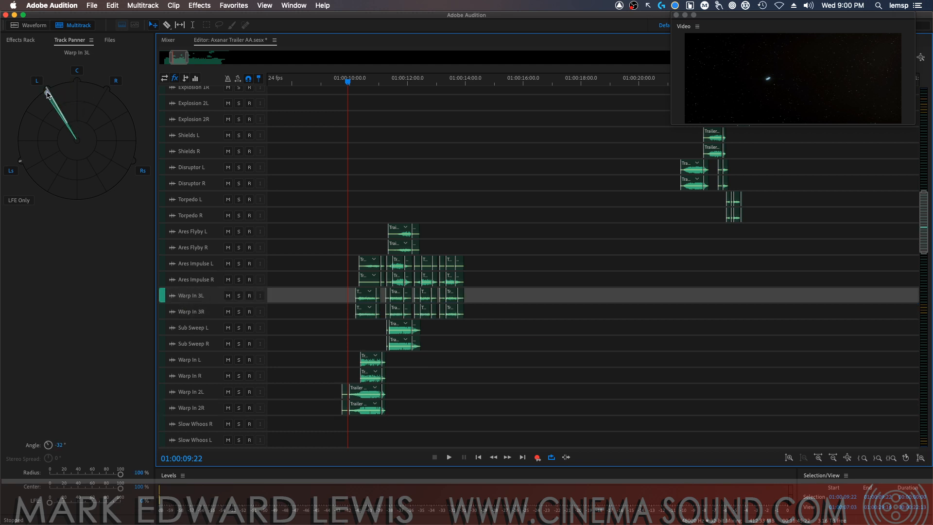
{"action": "left_click", "coordinate": [203, 312]}
{"action": "left_click_drag", "start_coordinate": [78, 87], "coordinate": [107, 95]}
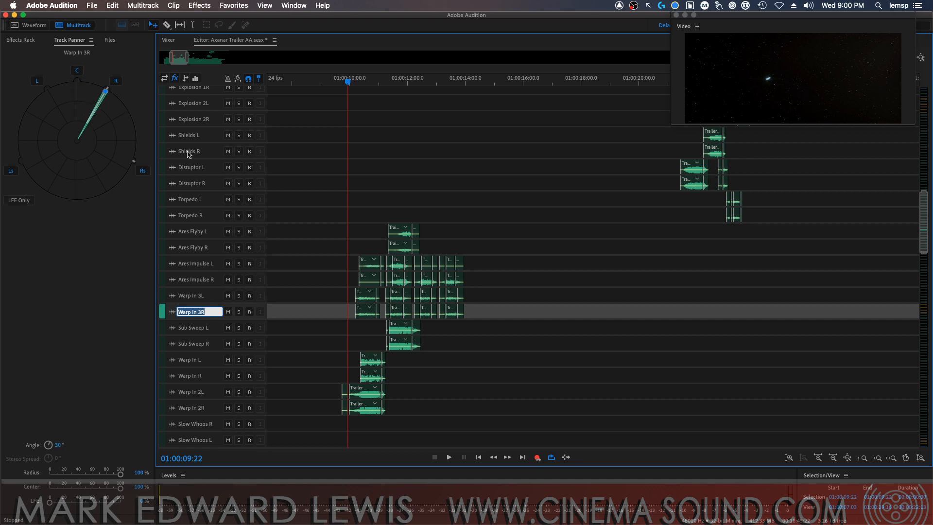
Audition Sub Sweep L and Sub Sweep R soloed, and clear their solos
{"action": "left_click", "coordinate": [238, 328]}
{"action": "left_click", "coordinate": [238, 343]}
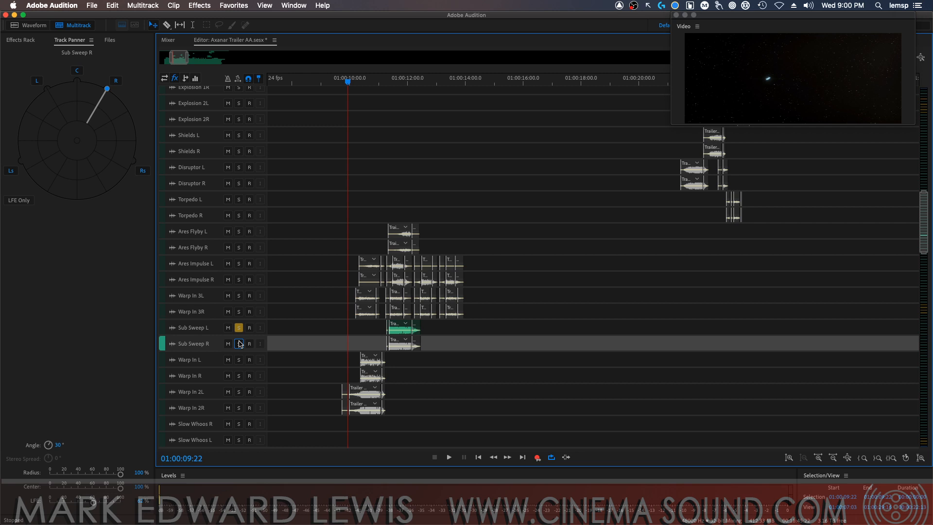
{"action": "key", "text": "space"}
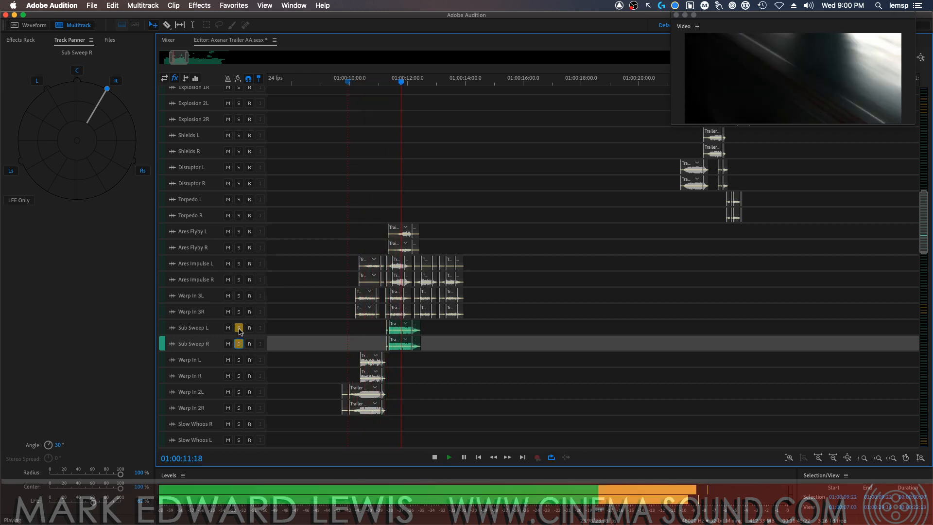
{"action": "key", "text": "space"}
{"action": "left_click", "coordinate": [238, 328]}
{"action": "left_click", "coordinate": [239, 344]}
Solo Warp In L and Warp In R and play the warp-in
{"action": "left_click", "coordinate": [239, 359]}
{"action": "left_click", "coordinate": [239, 375]}
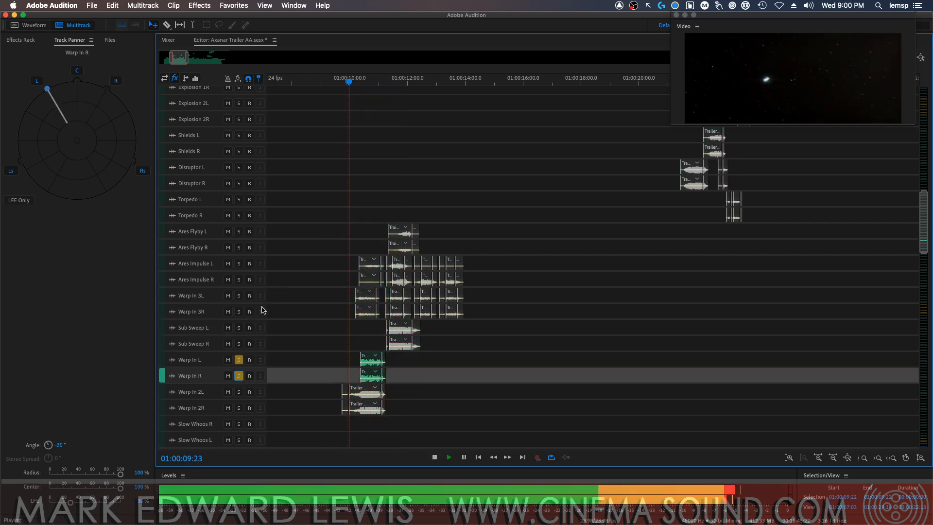
{"action": "key", "text": "space"}
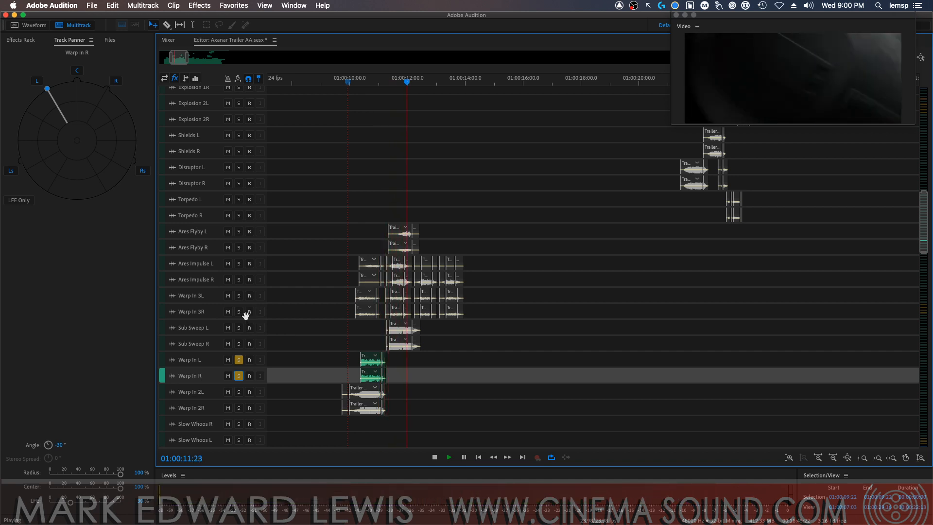
{"action": "key", "text": "space"}
Add Warp In 3L and Warp In 3R to the soloed tracks, replay the warp-in, and clear all four solos
{"action": "left_click", "coordinate": [239, 297]}
{"action": "left_click", "coordinate": [238, 297]}
{"action": "left_click", "coordinate": [238, 313]}
{"action": "key", "text": "space"}
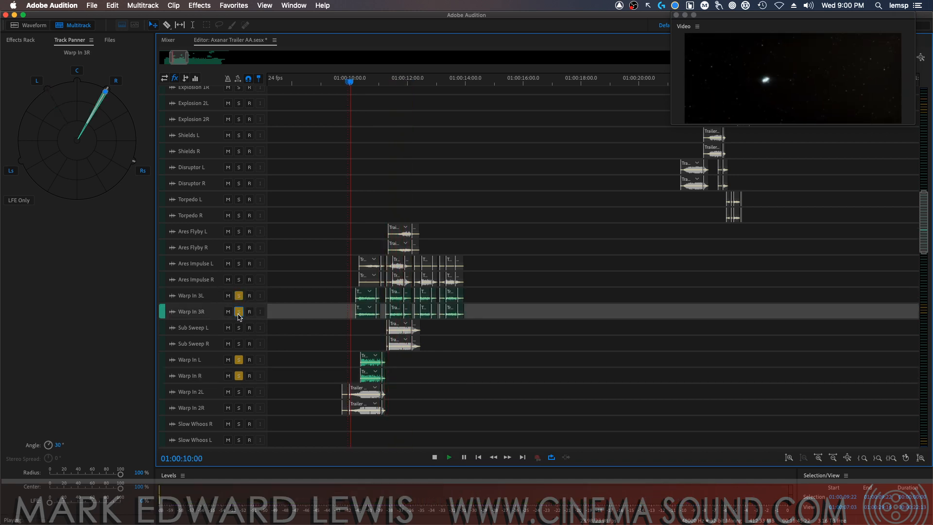
{"action": "key", "text": "space"}
{"action": "left_click", "coordinate": [238, 313]}
{"action": "left_click", "coordinate": [238, 297]}
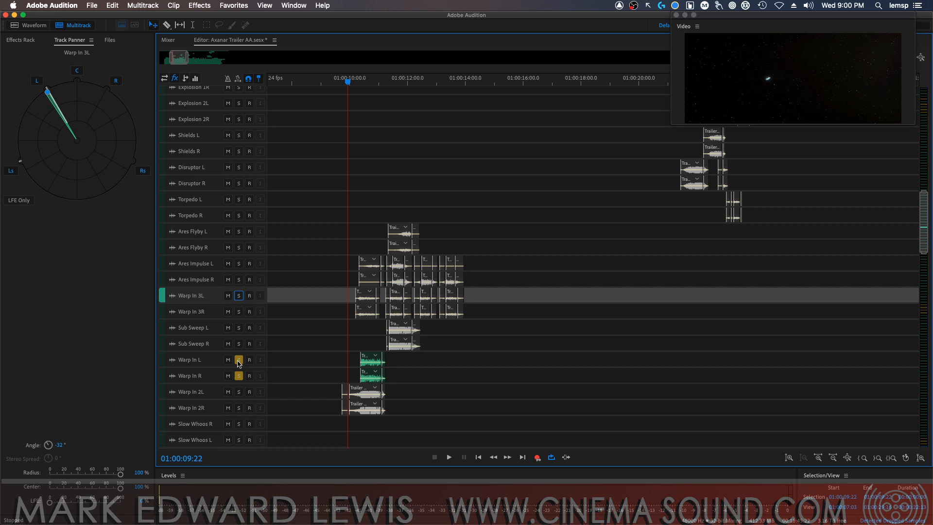
{"action": "left_click", "coordinate": [239, 361]}
{"action": "left_click", "coordinate": [239, 377]}
Review the Warp In L and Warp In R pans, and audition Warp In 2L and Warp In 2R soloed
{"action": "left_click", "coordinate": [239, 395]}
{"action": "left_click", "coordinate": [238, 392]}
{"action": "left_click", "coordinate": [238, 408]}
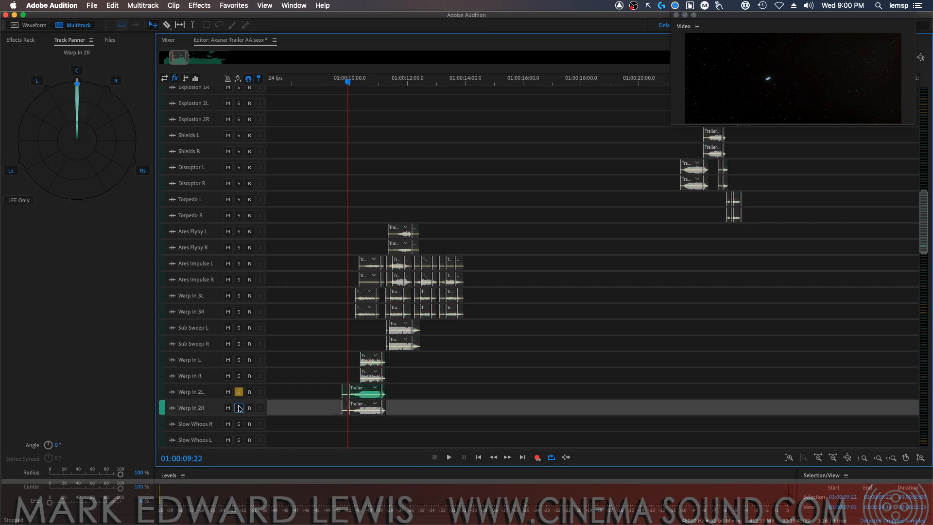
{"action": "left_click", "coordinate": [208, 364]}
{"action": "left_click", "coordinate": [212, 377]}
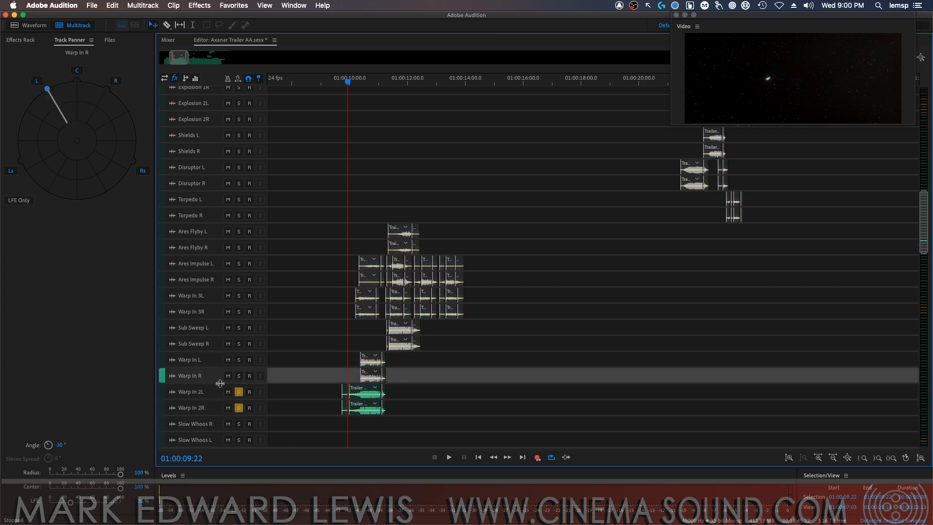
{"action": "left_click", "coordinate": [238, 392]}
{"action": "left_click", "coordinate": [238, 408]}
{"action": "left_click", "coordinate": [220, 395]}
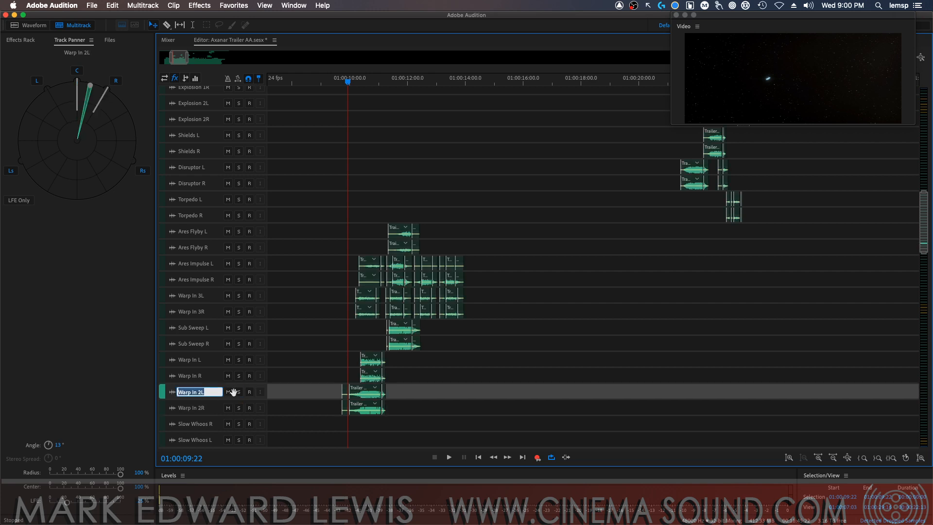
{"action": "left_click", "coordinate": [238, 408]}
{"action": "key", "text": "space"}
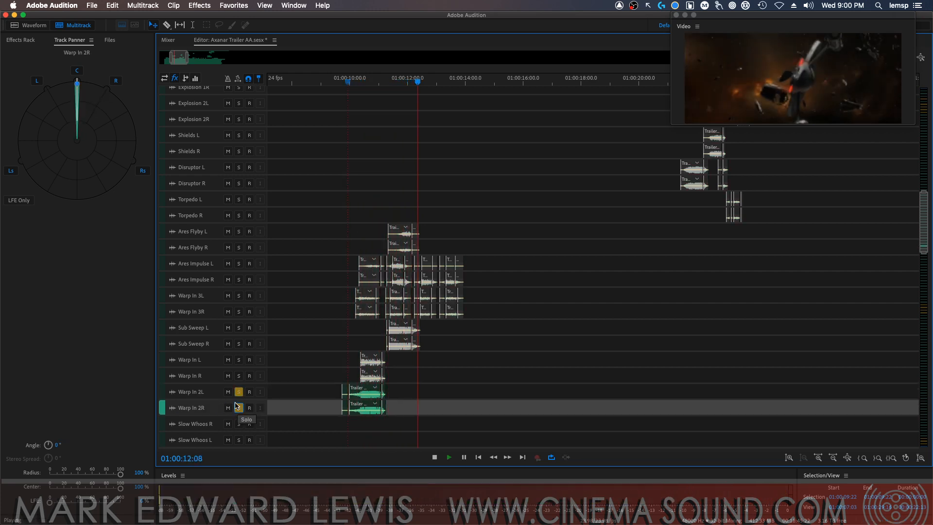
{"action": "key", "text": "space"}
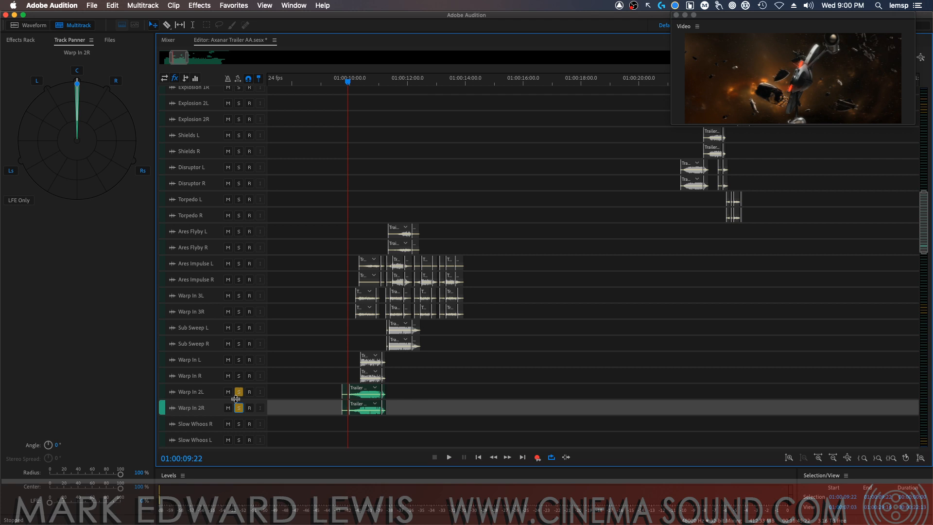
Compare the pans of the warp-in tracks, and pan Warp In L to -30° and Warp In R to 18°
{"action": "left_click", "coordinate": [203, 394]}
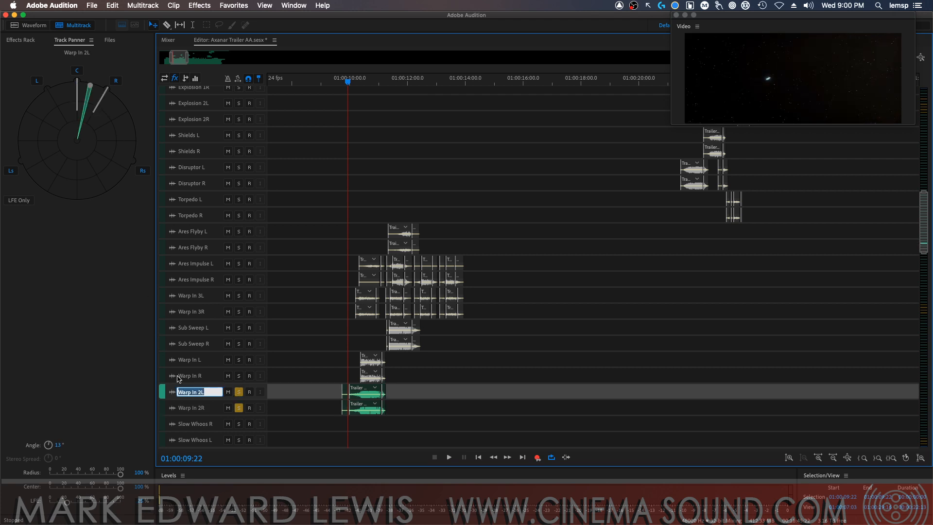
{"action": "left_click", "coordinate": [210, 407]}
{"action": "left_click", "coordinate": [209, 392]}
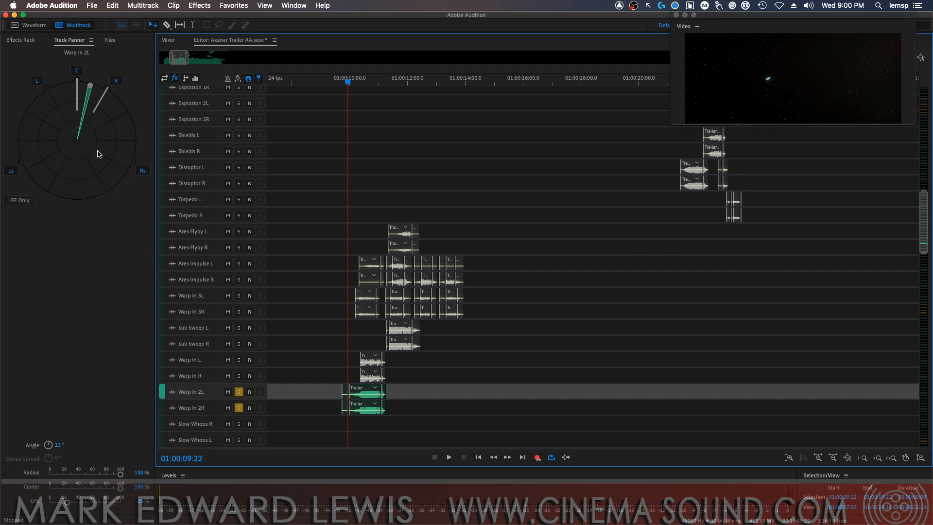
{"action": "left_click", "coordinate": [209, 377]}
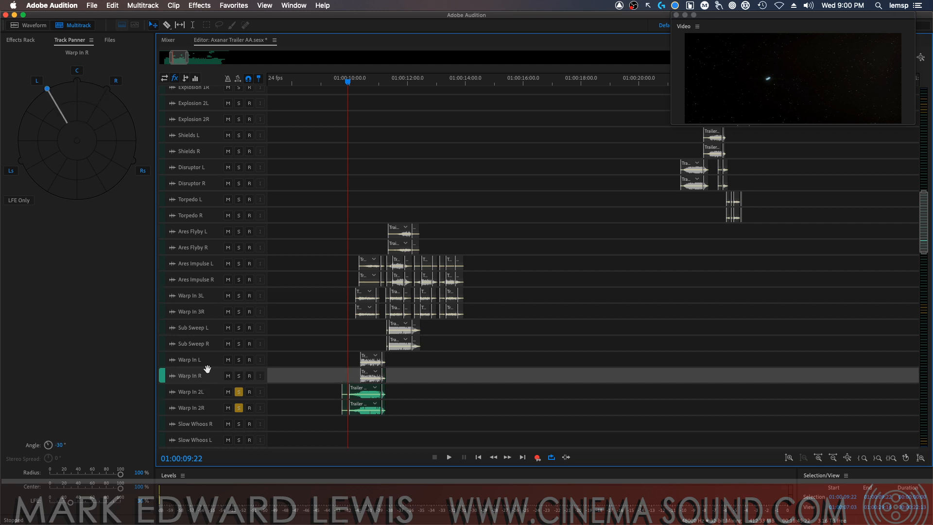
{"action": "left_click", "coordinate": [209, 361]}
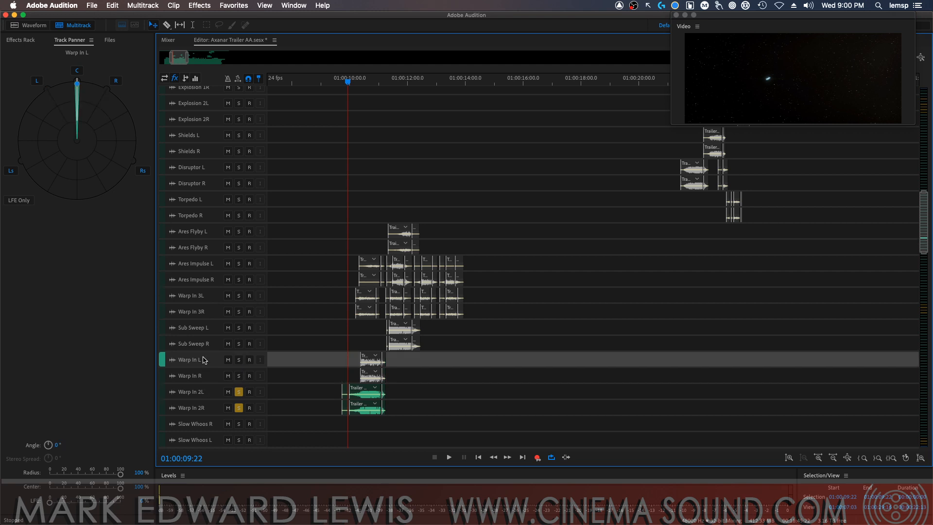
{"action": "left_click_drag", "start_coordinate": [79, 86], "coordinate": [47, 91]}
{"action": "left_click", "coordinate": [213, 379]}
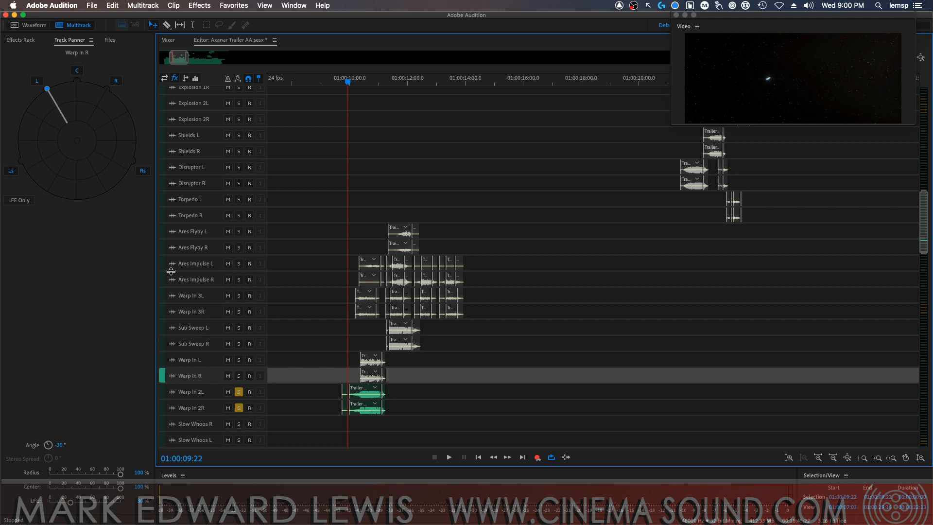
{"action": "left_click_drag", "start_coordinate": [46, 88], "coordinate": [94, 94]}
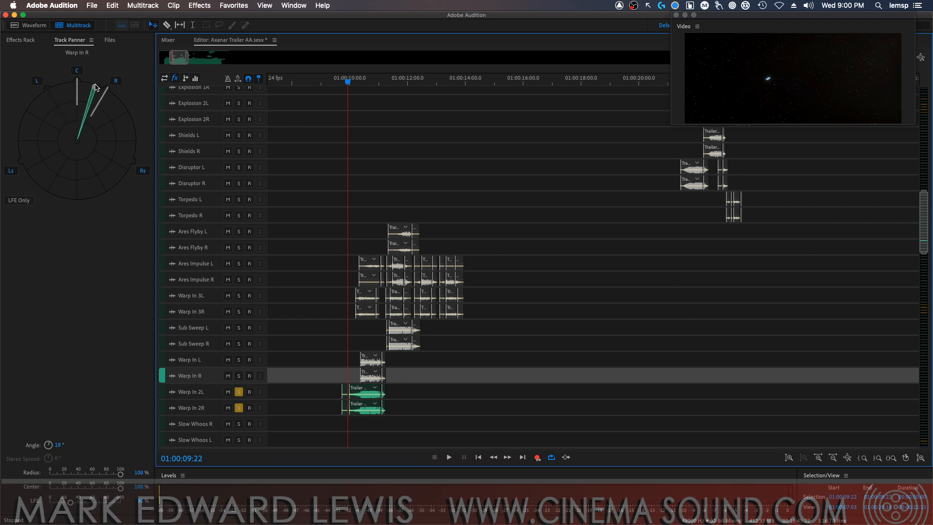
Review the Sub Sweep and Warp In pans, readjust Warp In 2L's pan and pan Warp In 2R to 22°
{"action": "left_click", "coordinate": [203, 328]}
{"action": "left_click", "coordinate": [204, 344]}
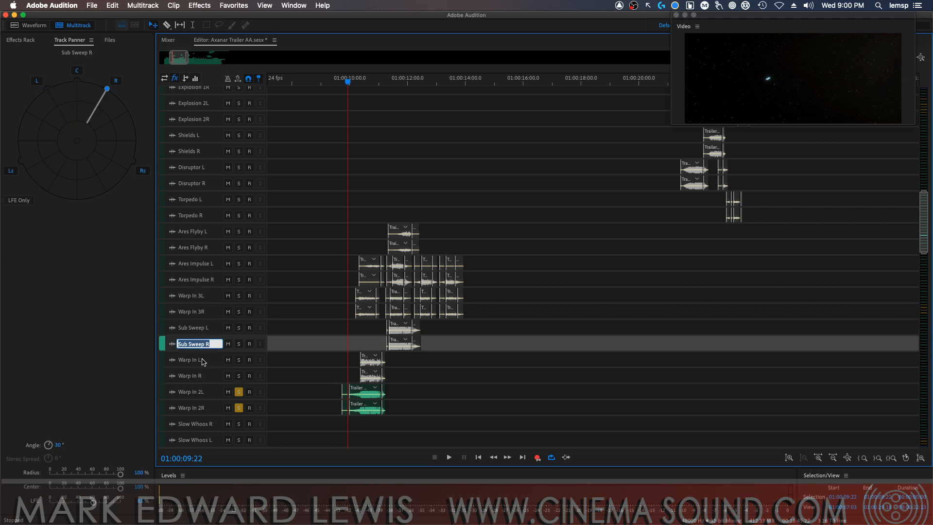
{"action": "left_click", "coordinate": [204, 362]}
{"action": "left_click", "coordinate": [207, 377]}
{"action": "left_click", "coordinate": [208, 392]}
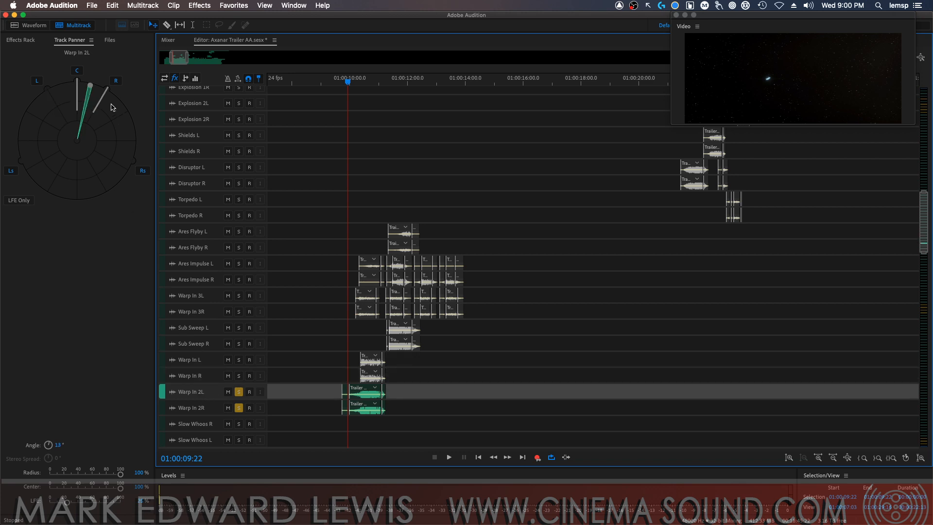
{"action": "mouse_move", "coordinate": [90, 85]}
{"action": "left_mouse_down"}
{"action": "mouse_move", "coordinate": [49, 95]}
{"action": "mouse_move", "coordinate": [99, 88]}
{"action": "left_mouse_up"}
{"action": "double_click", "coordinate": [199, 408]}
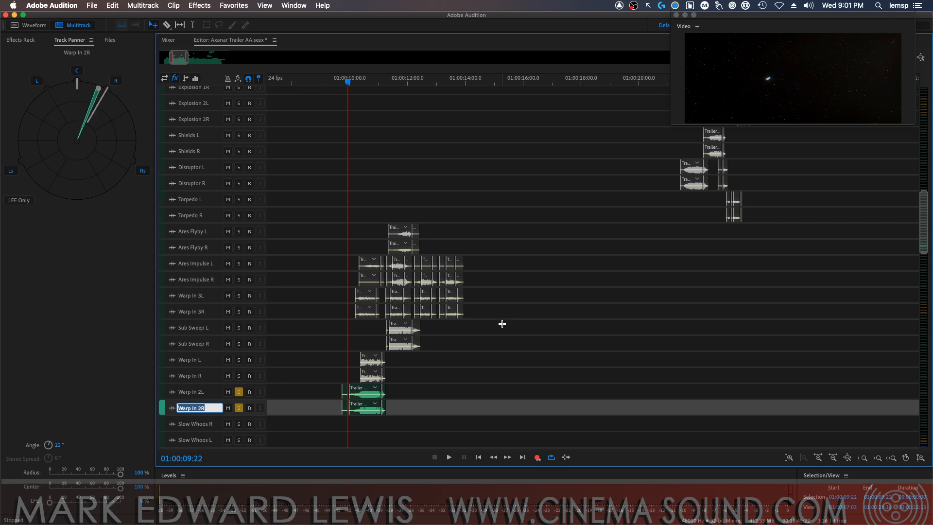
Clear the Warp In 2L and Warp In 2R solos, and play the full warp-in section from 01:00:09:12
{"action": "left_click", "coordinate": [239, 392]}
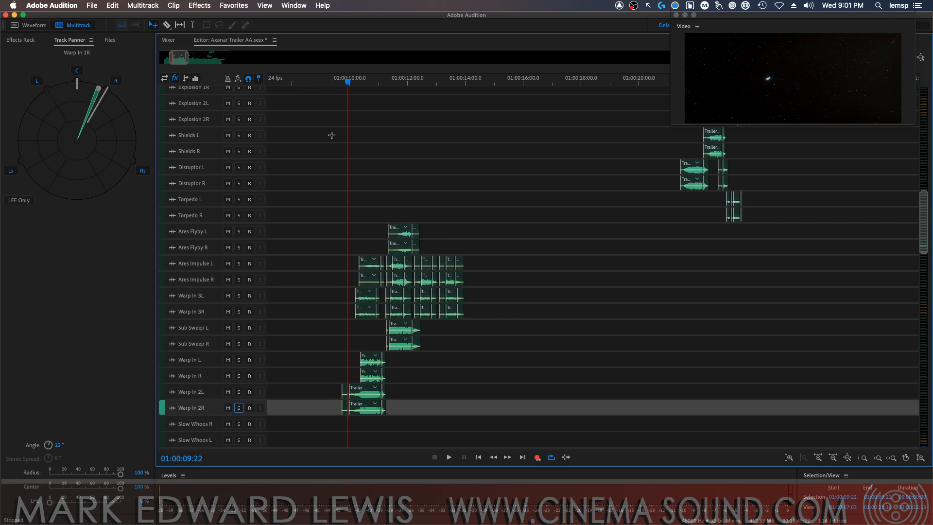
{"action": "left_click", "coordinate": [337, 86]}
{"action": "key", "text": "space"}
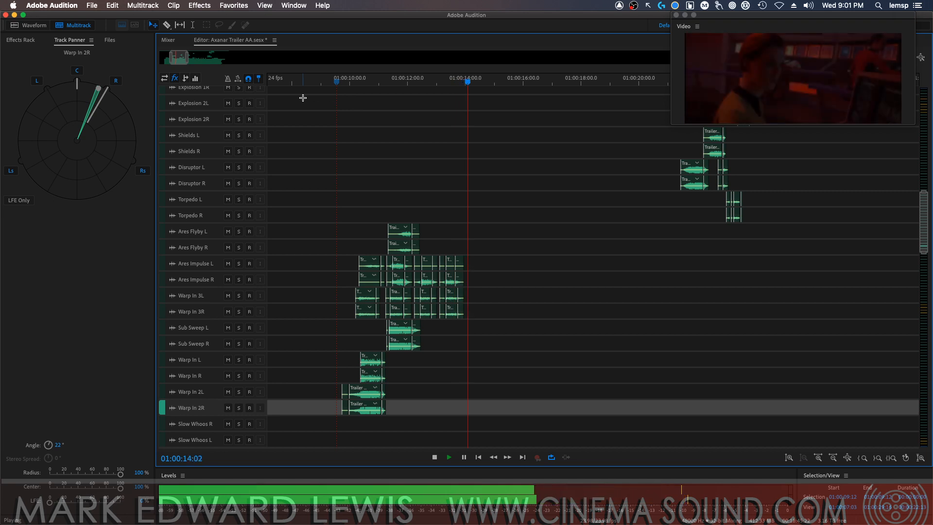
{"action": "key", "text": "space"}
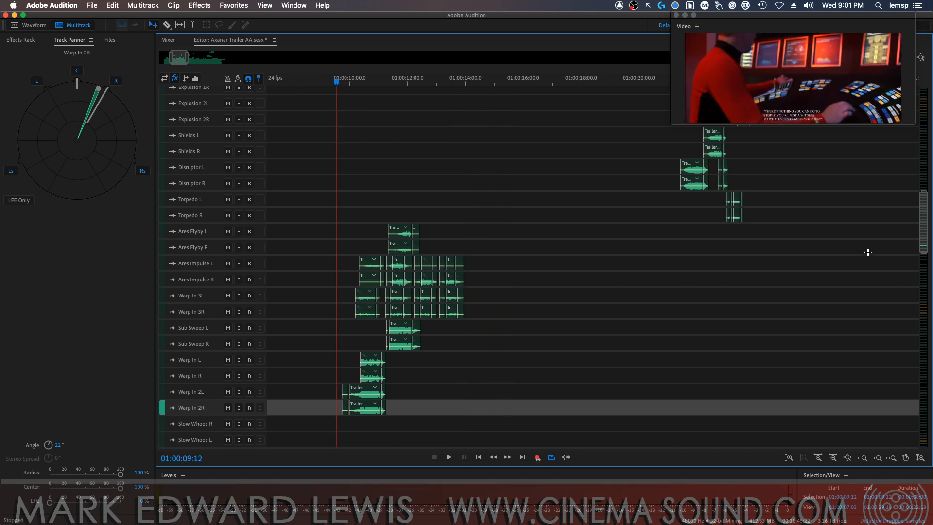
Increase the height of all track rows so each track header shows its volume and pan controls
{"action": "left_click_drag", "start_coordinate": [922, 219], "coordinate": [923, 220]}
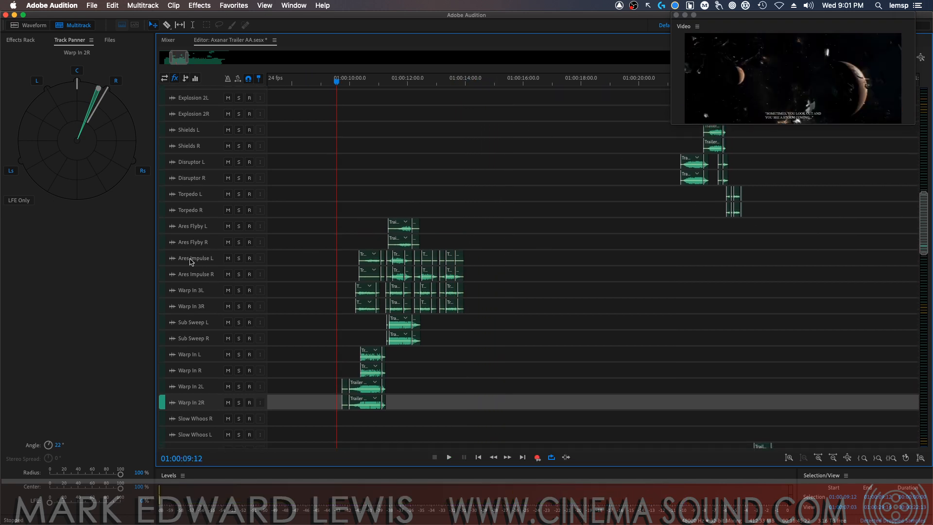
{"action": "left_click", "coordinate": [200, 260]}
{"action": "left_click", "coordinate": [200, 260]}
{"action": "left_click", "coordinate": [166, 78]}
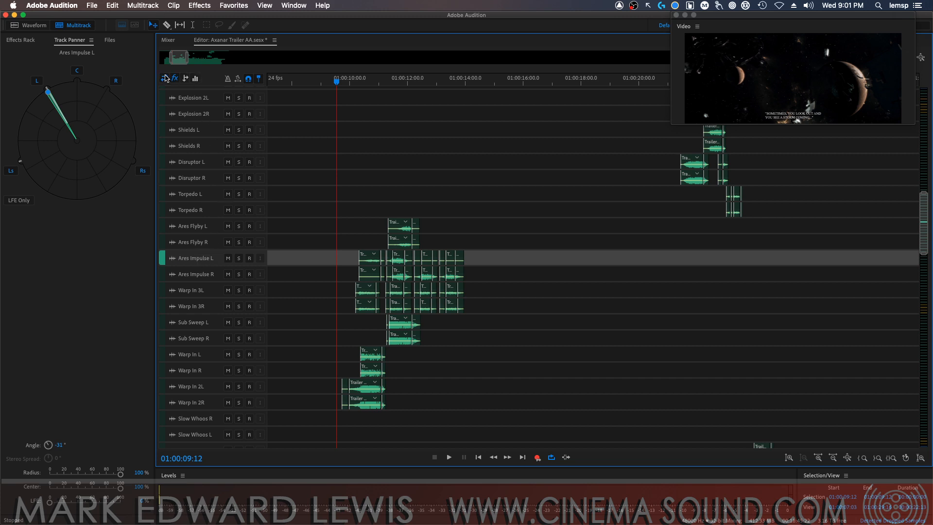
{"action": "left_click", "coordinate": [213, 248]}
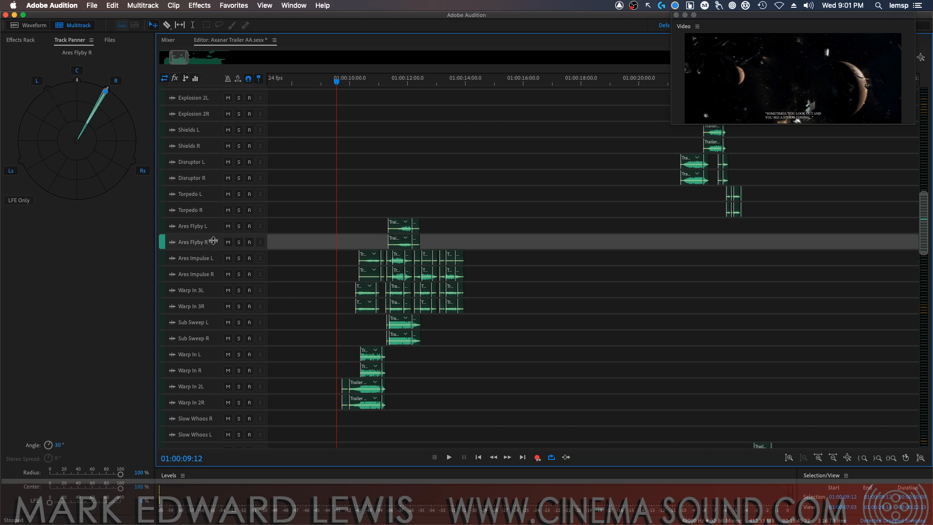
{"action": "left_click_drag", "start_coordinate": [213, 241], "coordinate": [244, 258]}
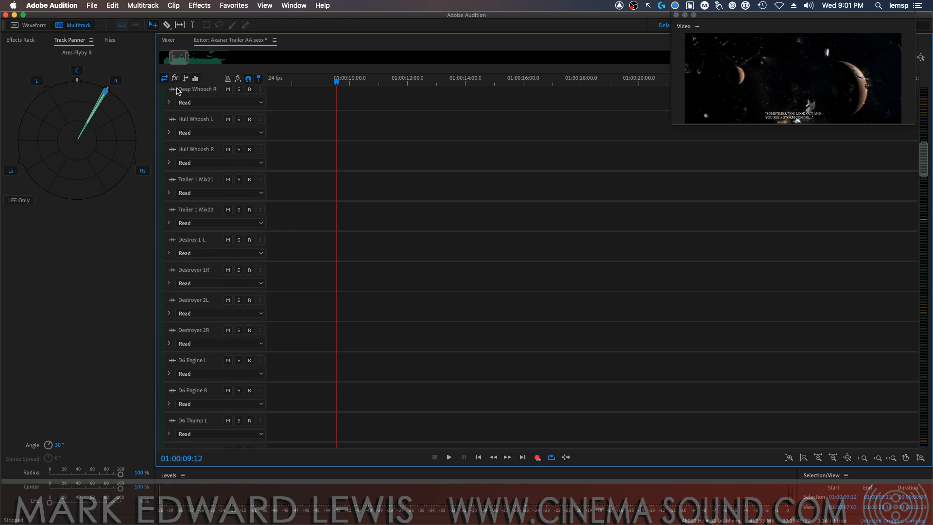
{"action": "left_click_drag", "start_coordinate": [219, 171], "coordinate": [219, 176]}
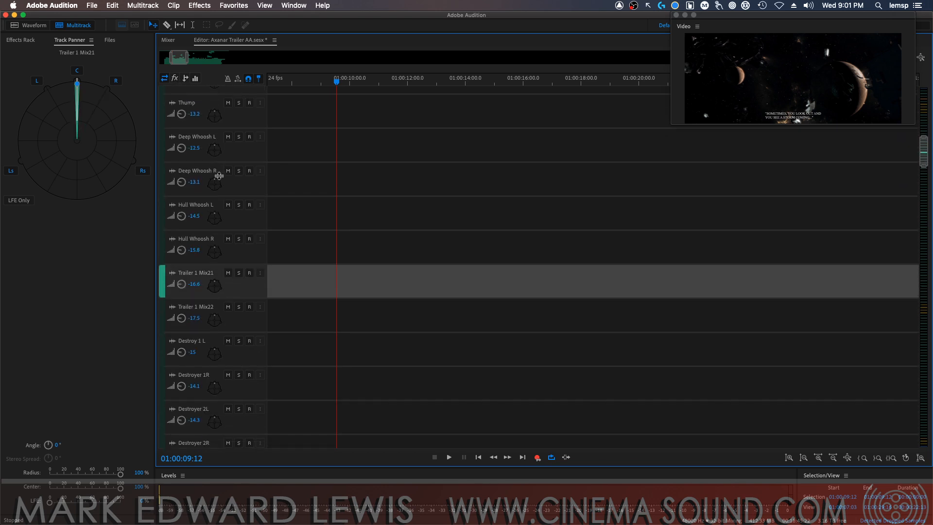
{"action": "left_click_drag", "start_coordinate": [915, 144], "coordinate": [910, 226]}
Audition the warp-in section and lower Warp In 3L to -20.1, Warp In 3R to -21.6, Ares Impulse R to -18.3 and Ares Impulse L to -20.7
{"action": "key", "text": "space"}
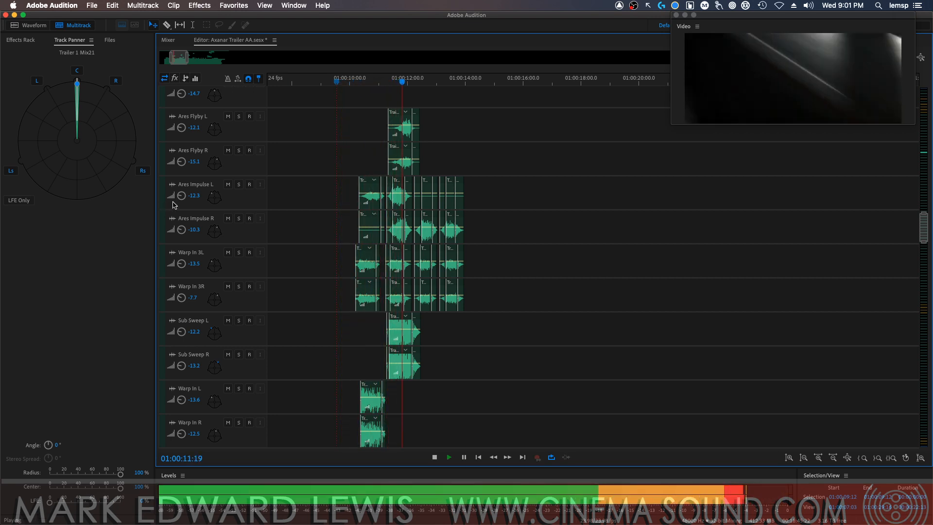
{"action": "key", "text": "space"}
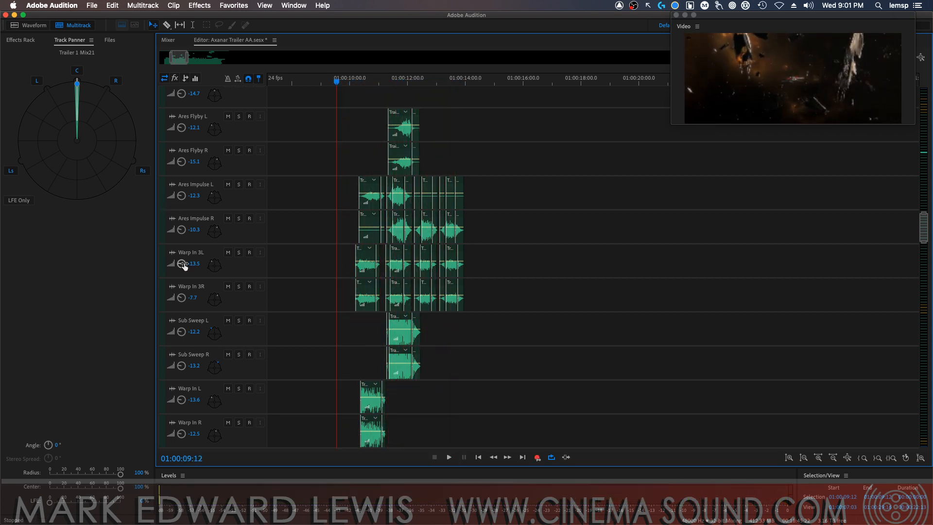
{"action": "left_click_drag", "start_coordinate": [183, 263], "coordinate": [177, 297]}
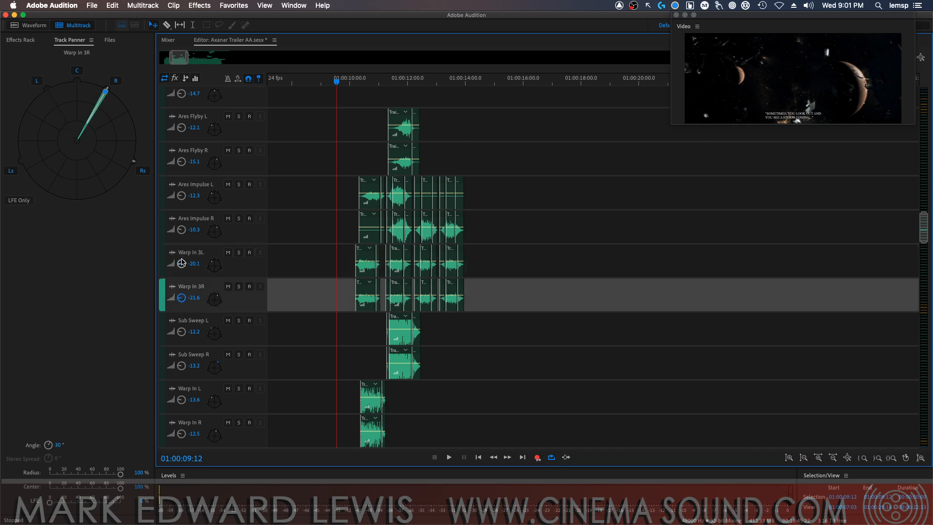
{"action": "left_click_drag", "start_coordinate": [181, 230], "coordinate": [178, 196]}
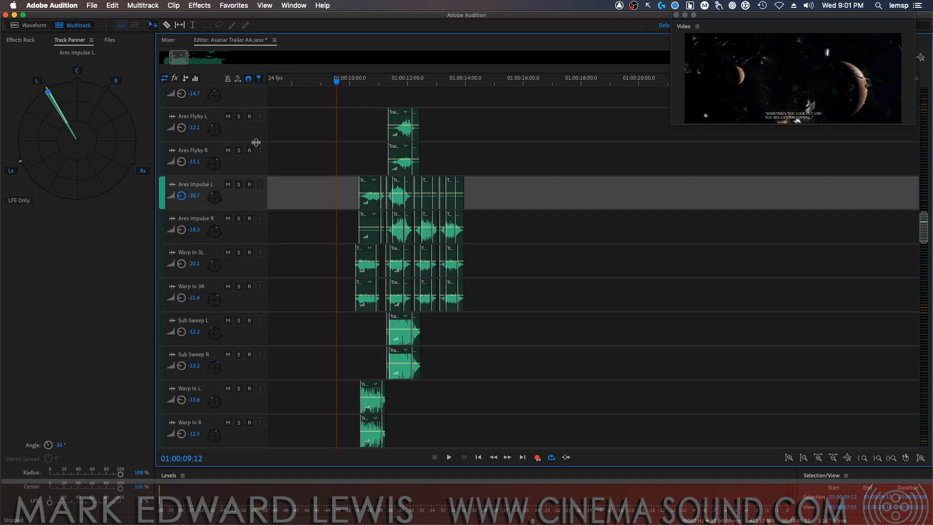
Play the rebalanced mix from 01:00:09:12 through the disruptor, torpedo, shields and explosion effects
{"action": "key", "text": "space"}
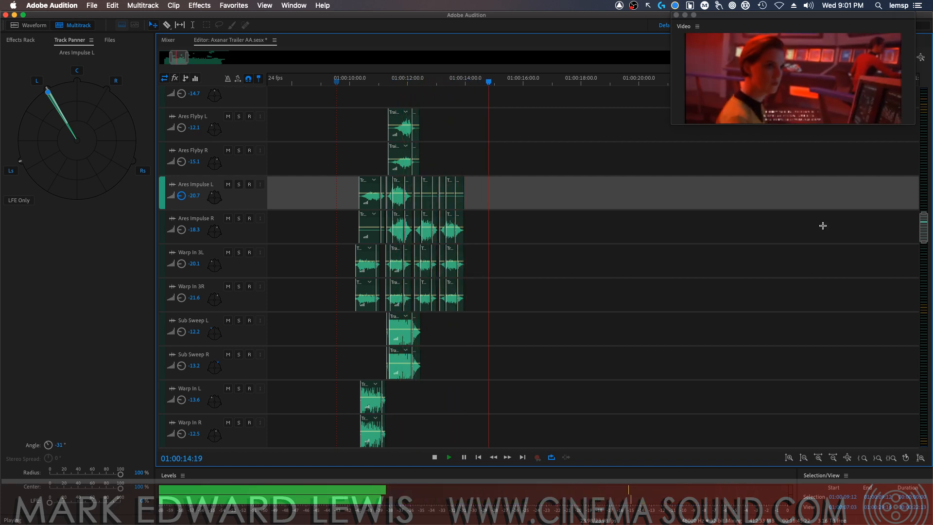
{"action": "left_click_drag", "start_coordinate": [918, 229], "coordinate": [914, 205]}
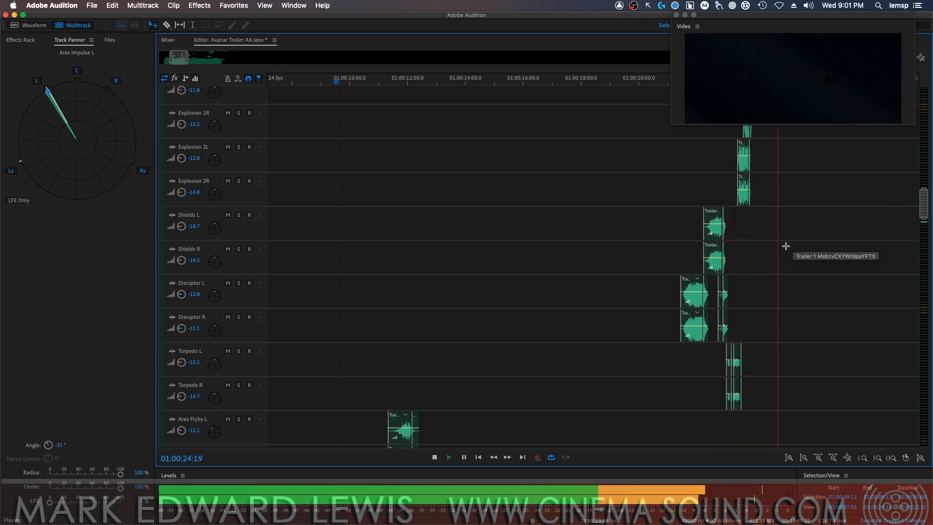
{"action": "key", "text": "space"}
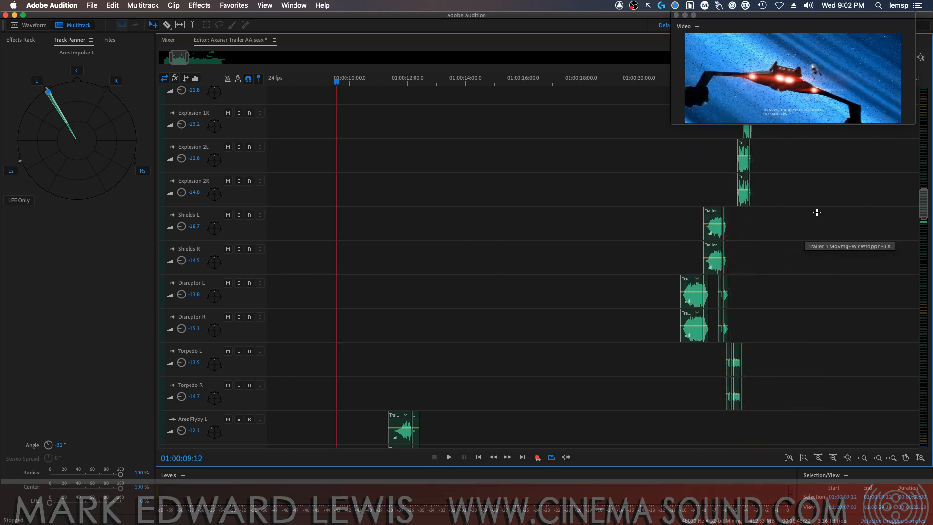
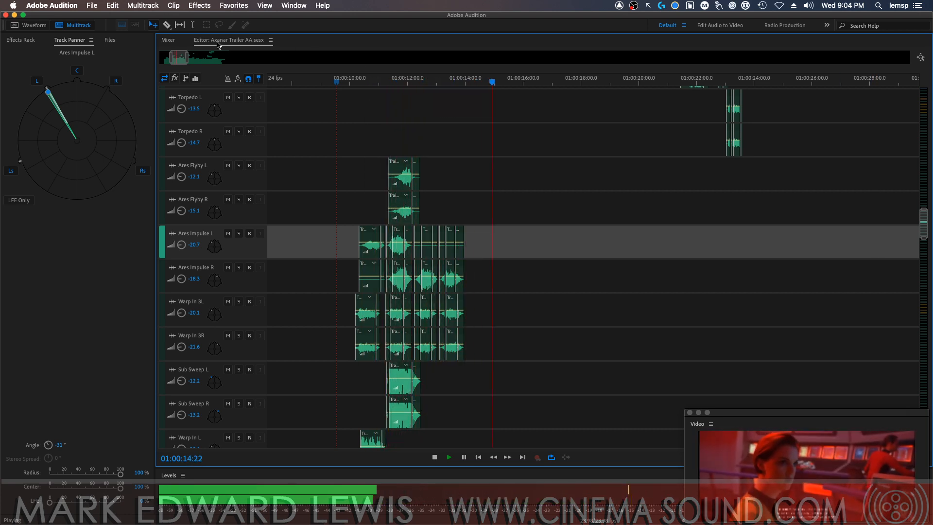
Locate the Trailer 1 Mix music tracks in the mixer and stop playback
{"action": "key", "text": "alt+2"}
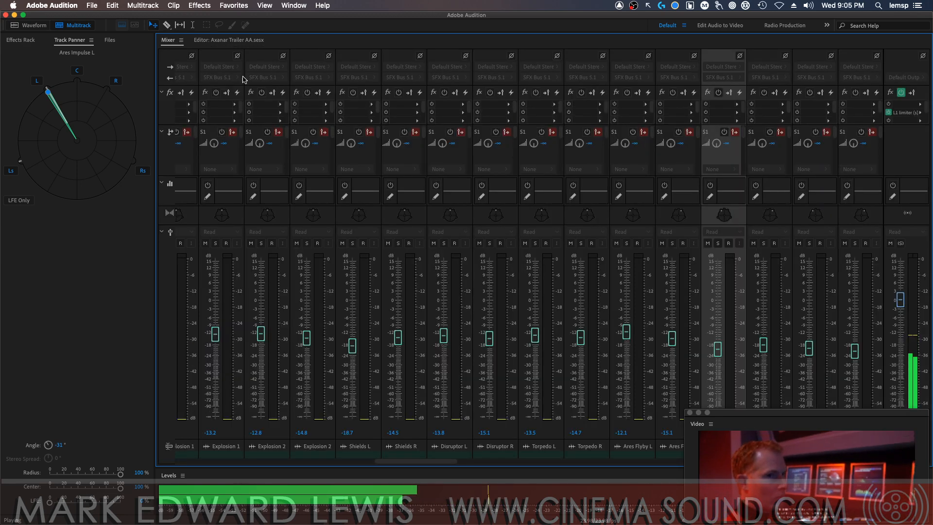
{"action": "key", "text": "alt+1"}
{"action": "left_click_drag", "start_coordinate": [923, 222], "coordinate": [895, 331]}
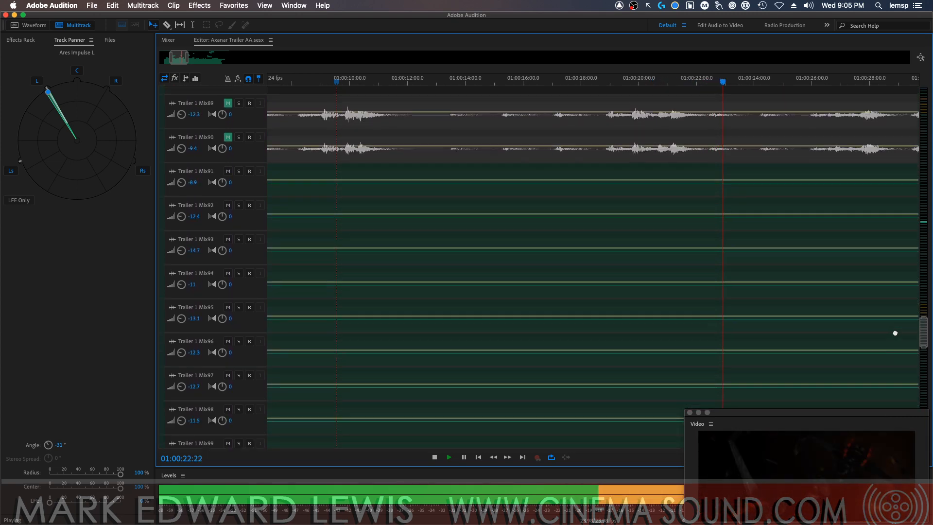
{"action": "left_click", "coordinate": [167, 40]}
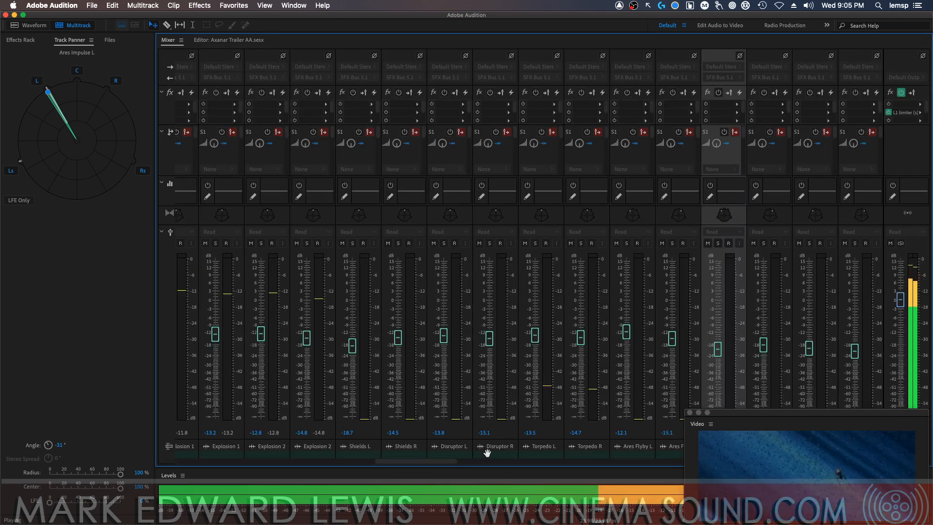
{"action": "left_click_drag", "start_coordinate": [432, 461], "coordinate": [683, 447]}
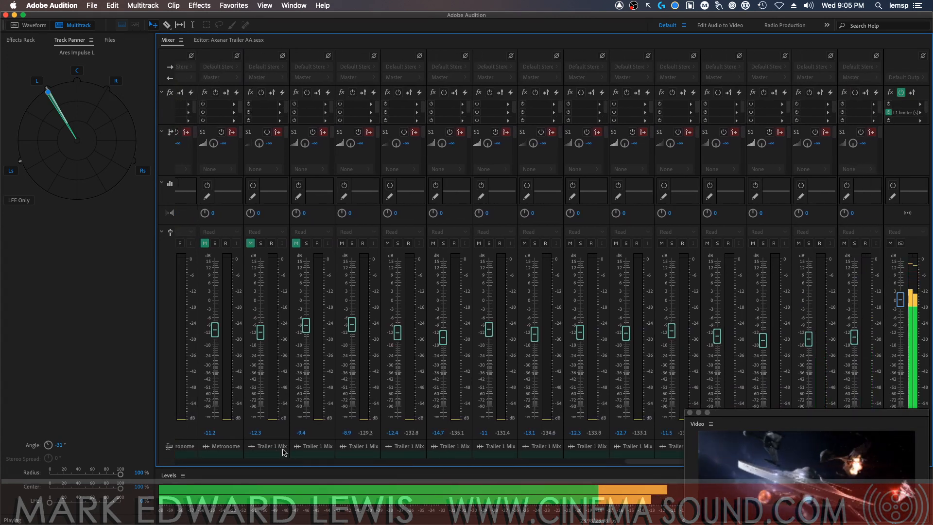
{"action": "key", "text": "space"}
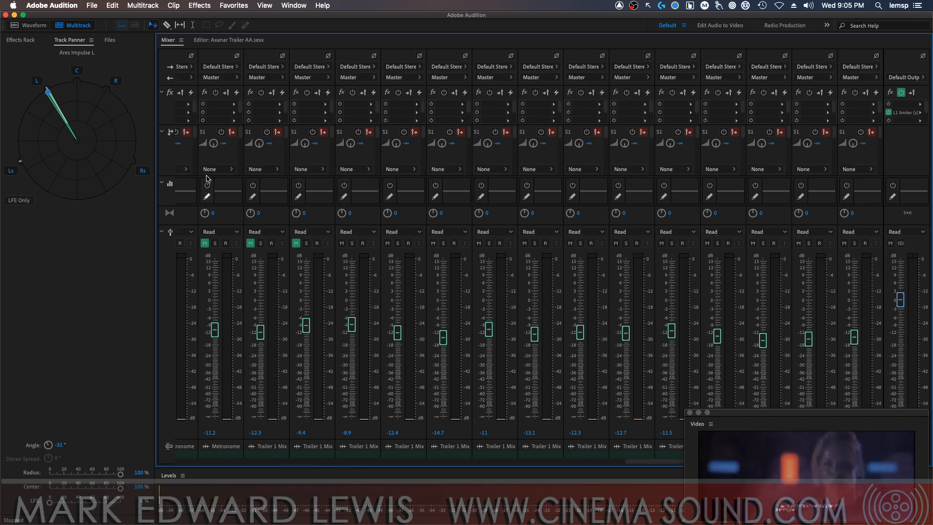
In the multitrack editor, rename the two muted reference tracks, Trailer 1 Mix89 and Mix90, as MX Ref L and MX Ref R
{"action": "left_click", "coordinate": [227, 40]}
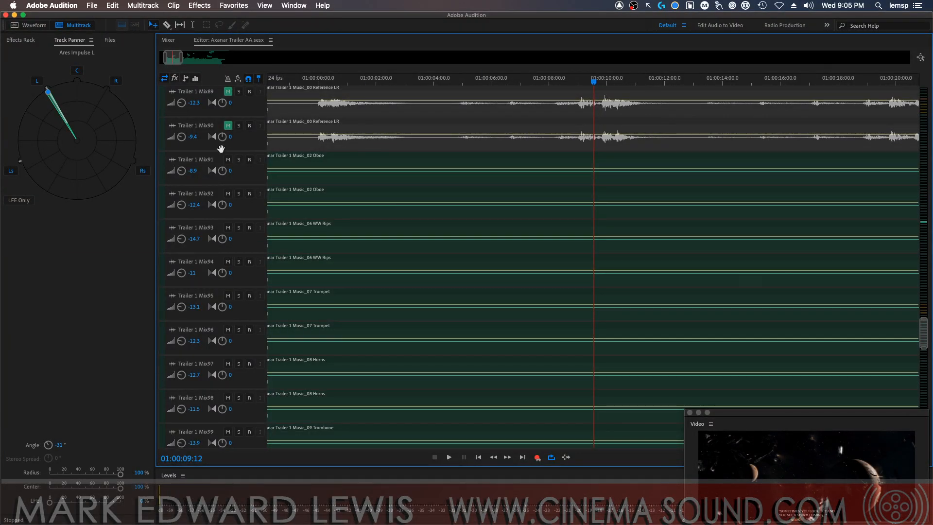
{"action": "left_click", "coordinate": [202, 93]}
{"action": "type", "text": "MX Ref L"}
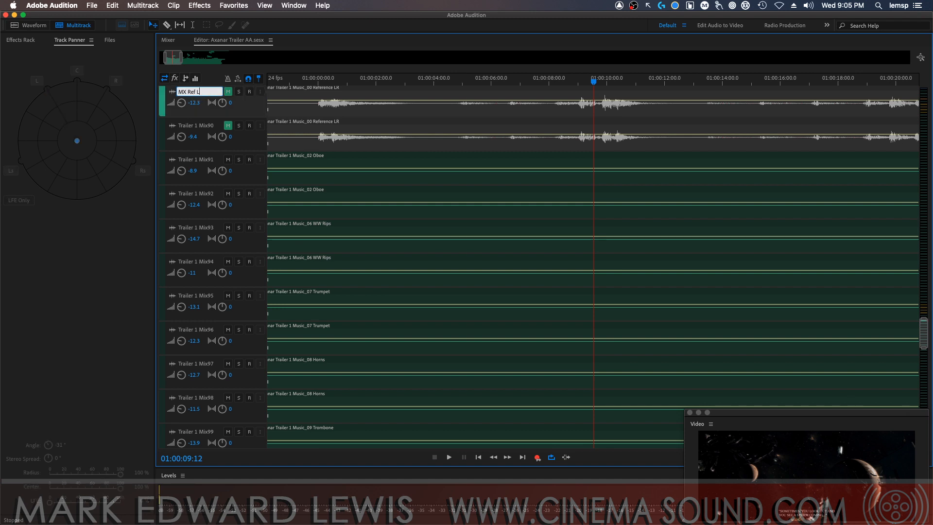
{"action": "key", "text": "Return"}
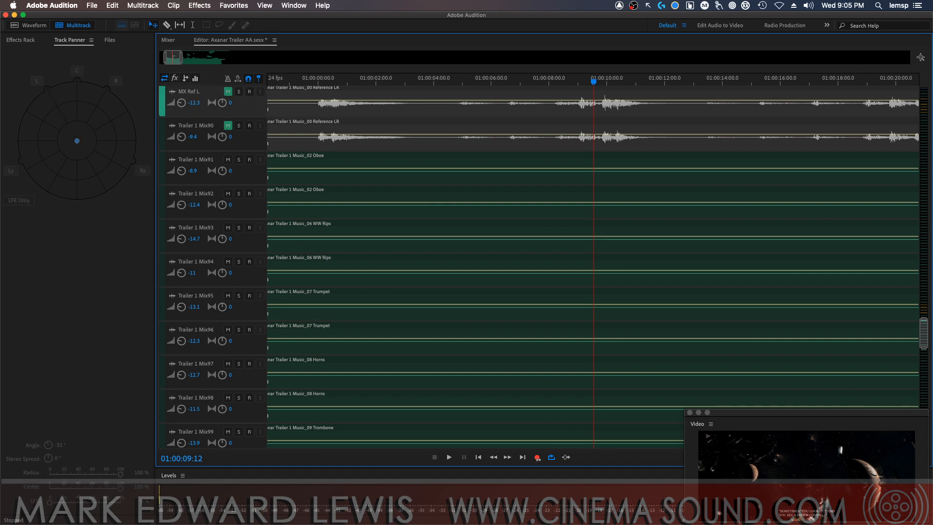
{"action": "left_click", "coordinate": [198, 127]}
{"action": "type", "text": "MX Ref L"}
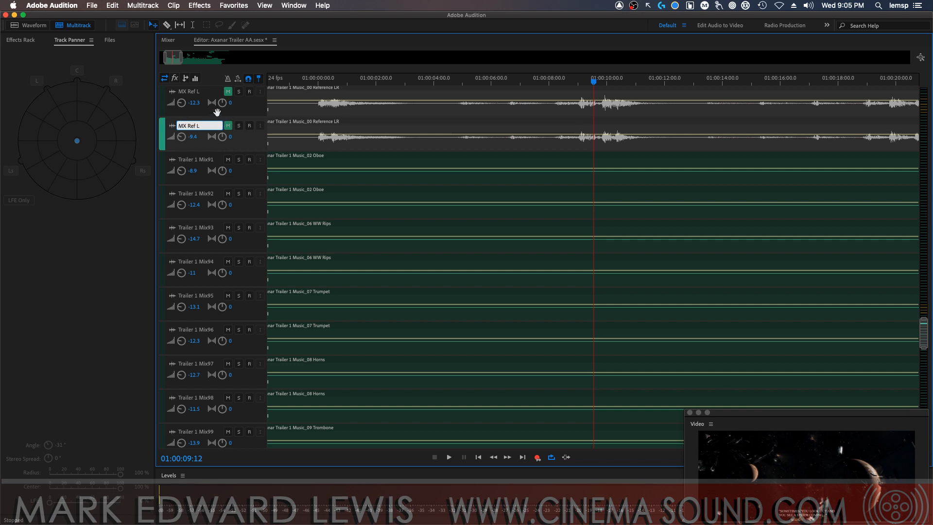
{"action": "key", "text": "BackSpace"}
{"action": "type", "text": "Ref R"}
{"action": "key", "text": "Return"}
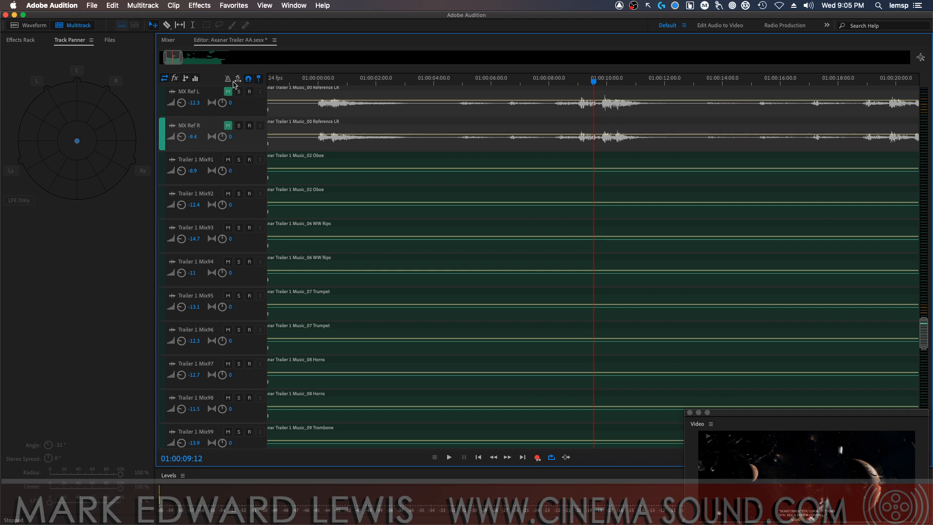
Rename the two oboe tracks, Trailer 1 Mix91 and Mix92, as OBL and OBR
{"action": "left_click", "coordinate": [201, 159]}
{"action": "type", "text": "OB"}
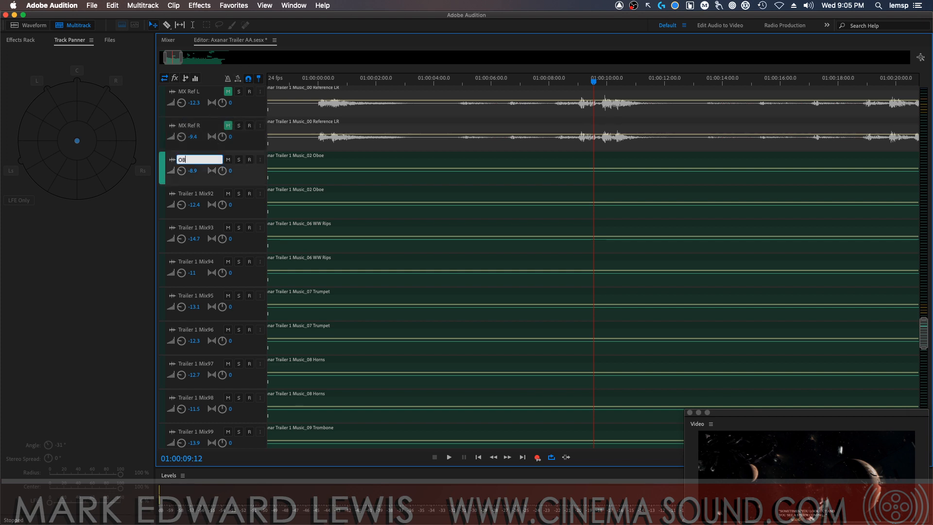
{"action": "type", "text": "L"}
{"action": "left_click", "coordinate": [199, 194]}
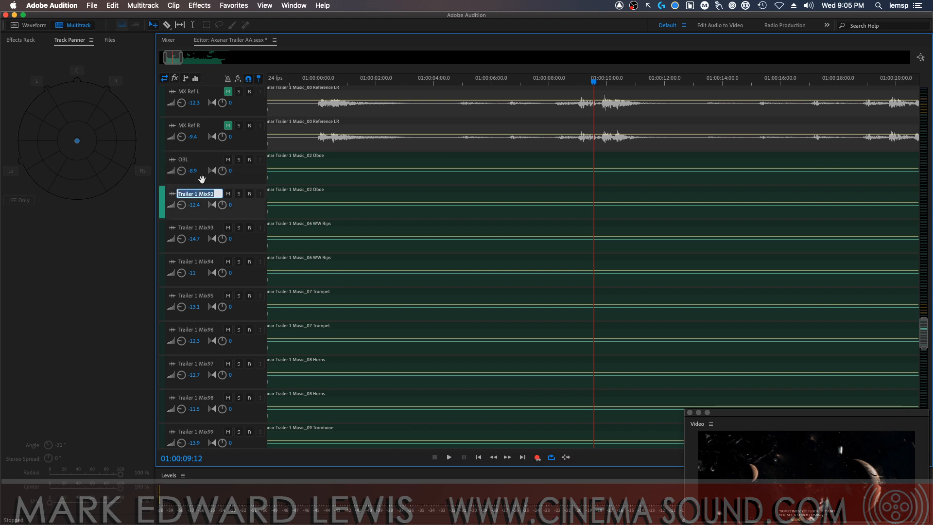
{"action": "type", "text": "OBR"}
{"action": "key", "text": "Return"}
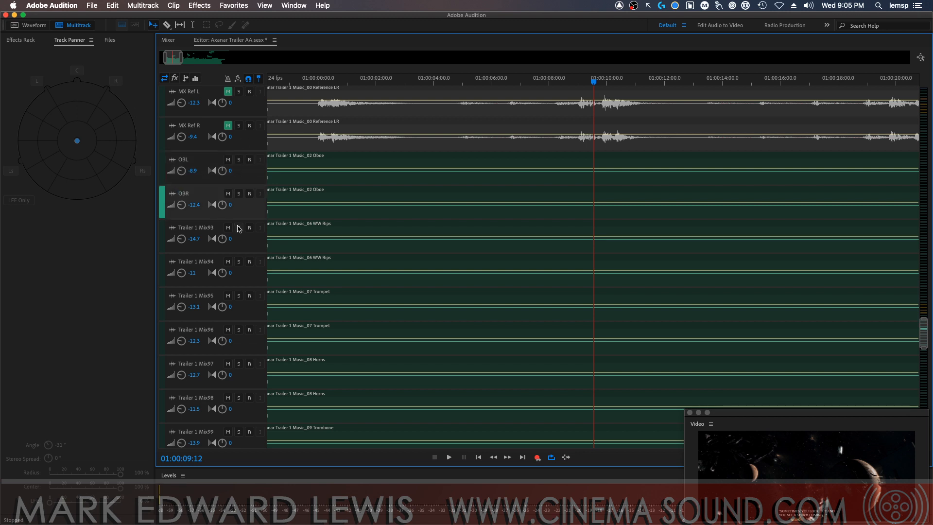
Rename the two woodwind rips tracks, Trailer 1 Mix93 and Mix94, as WW Rips and WW RipR
{"action": "left_click", "coordinate": [212, 230]}
{"action": "type", "text": "WW"}
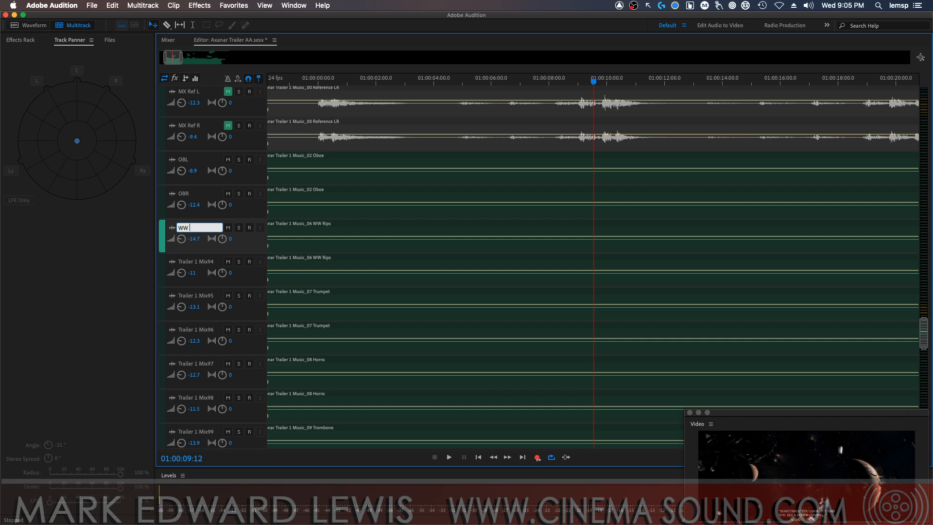
{"action": "type", "text": " Rips"}
{"action": "key", "text": "Return"}
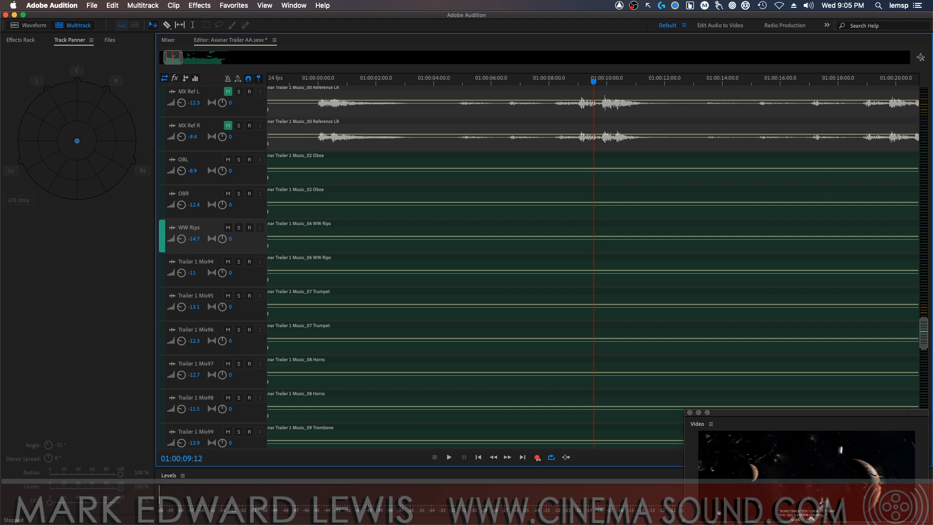
{"action": "left_click", "coordinate": [199, 262]}
{"action": "type", "text": "WW Rip"}
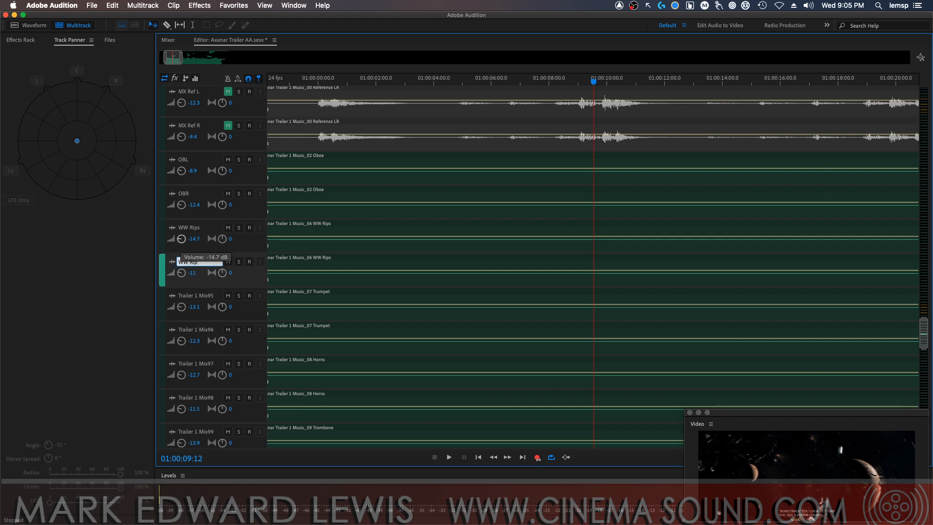
{"action": "type", "text": "R"}
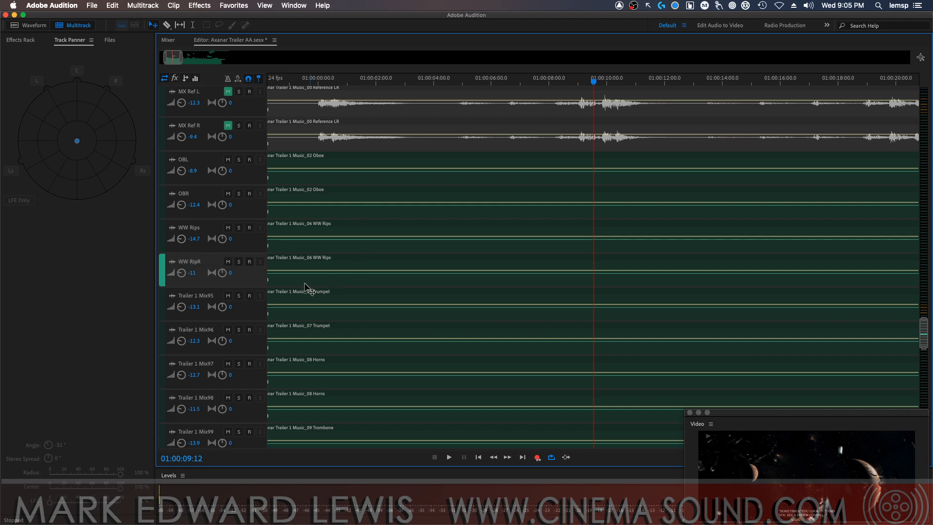
Rename the two trumpet tracks, Trailer 1 Mix95 and Mix96, as TPT L and TPT R
{"action": "key", "text": "Tab"}
{"action": "type", "text": "T"}
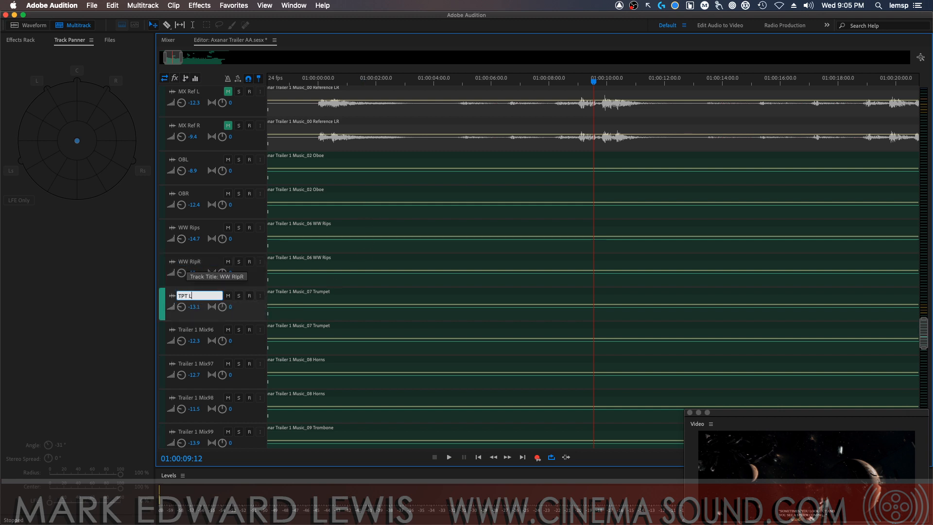
{"action": "type", "text": "PT L"}
{"action": "key", "text": "Tab"}
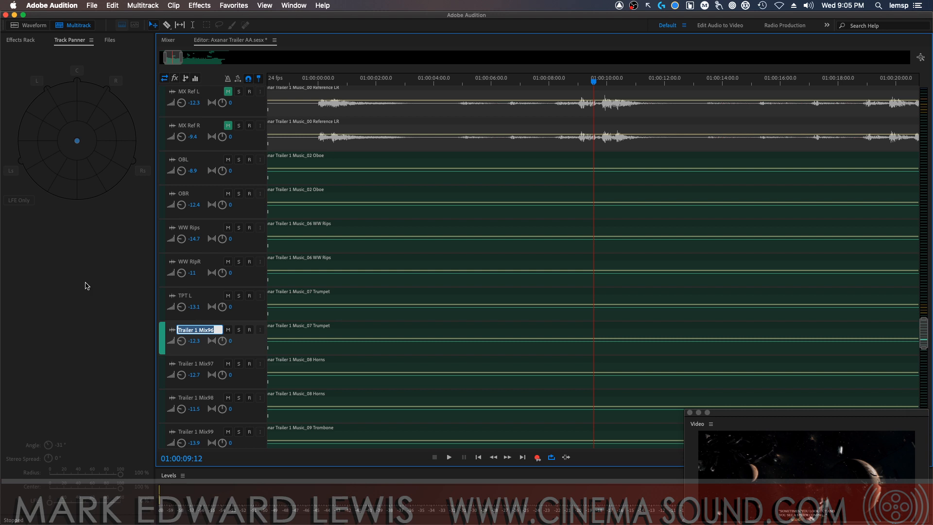
{"action": "type", "text": "TPT R"}
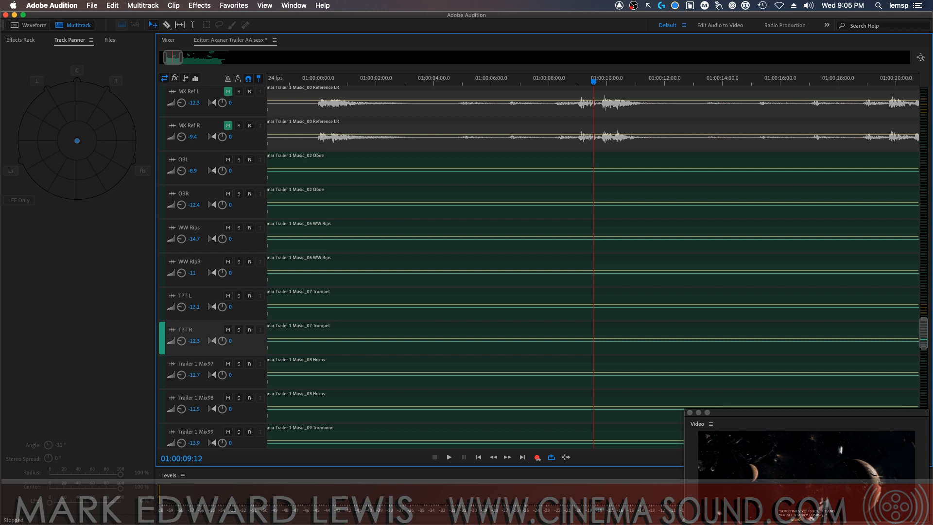
Rename the two horns tracks, Trailer 1 Mix97 and Mix98, as Horns L and Horns R
{"action": "key", "text": "Tab"}
{"action": "type", "text": "Horns L"}
{"action": "key", "text": "Tab"}
{"action": "type", "text": "Horns R"}
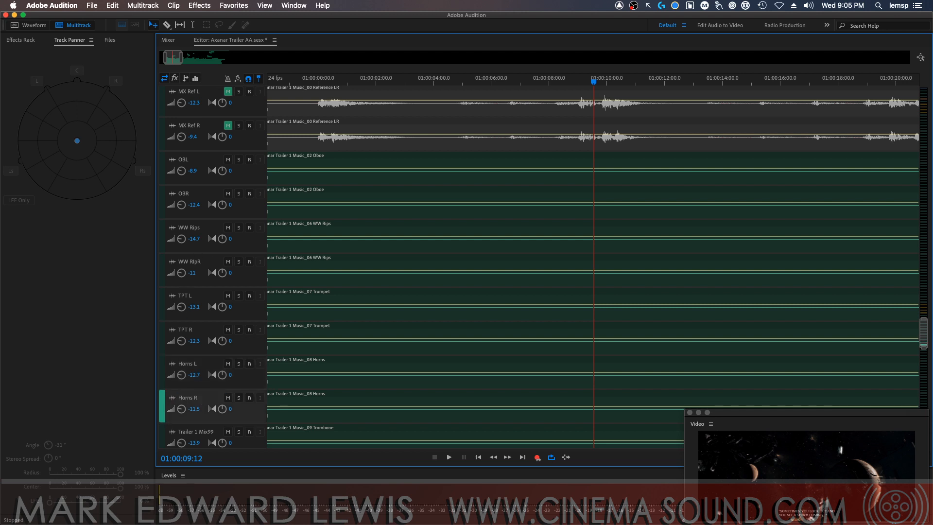
Rename the two trombone tracks, Trailer 1 Mix99 and Mix100, as TBN L and TBN R
{"action": "key", "text": "Tab"}
{"action": "type", "text": "TBN"}
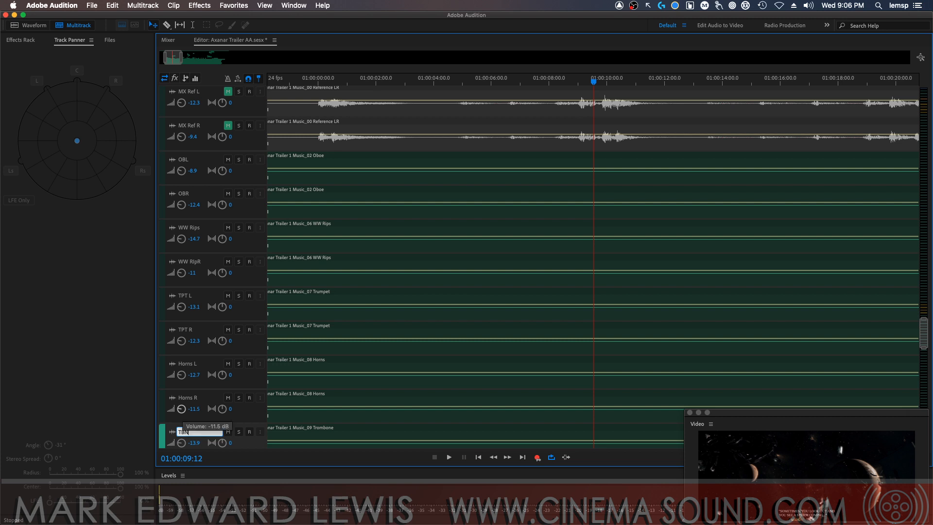
{"action": "type", "text": " L"}
{"action": "key", "text": "Tab"}
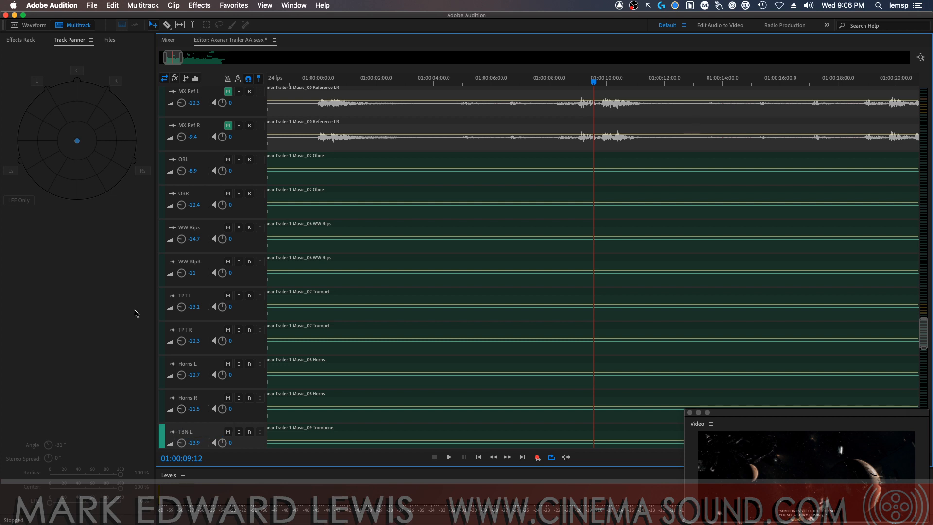
{"action": "left_click_drag", "start_coordinate": [921, 331], "coordinate": [921, 354]}
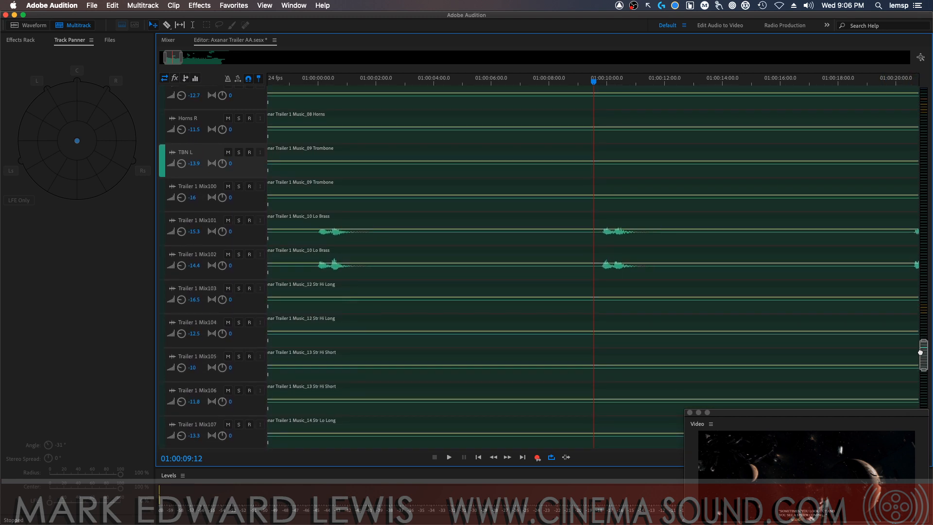
{"action": "left_click", "coordinate": [214, 187]}
{"action": "type", "text": "TBN R"}
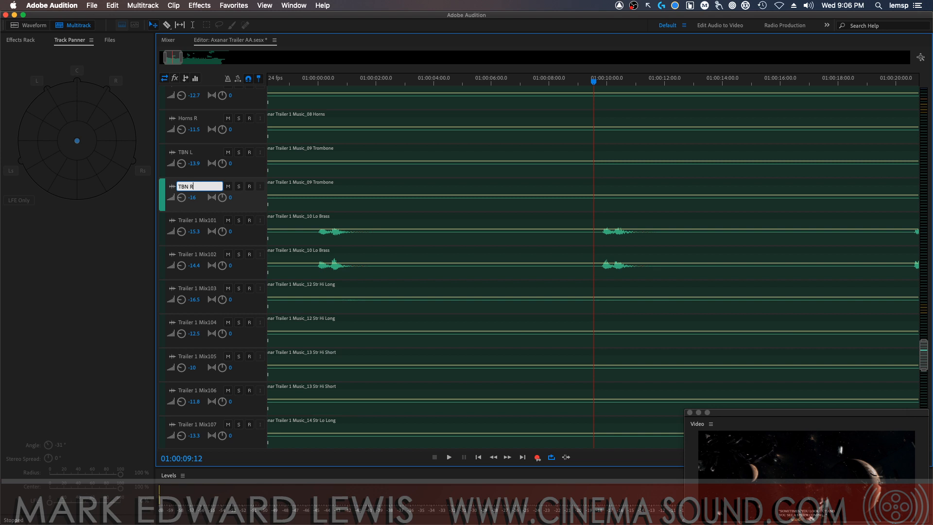
{"action": "key", "text": "Return"}
Rename the two low brass tracks, Trailer 1 Mix101 and Mix102, as Lo Brass L and Lo Brass R
{"action": "left_click", "coordinate": [218, 220]}
{"action": "type", "text": "L"}
{"action": "key", "text": "Return"}
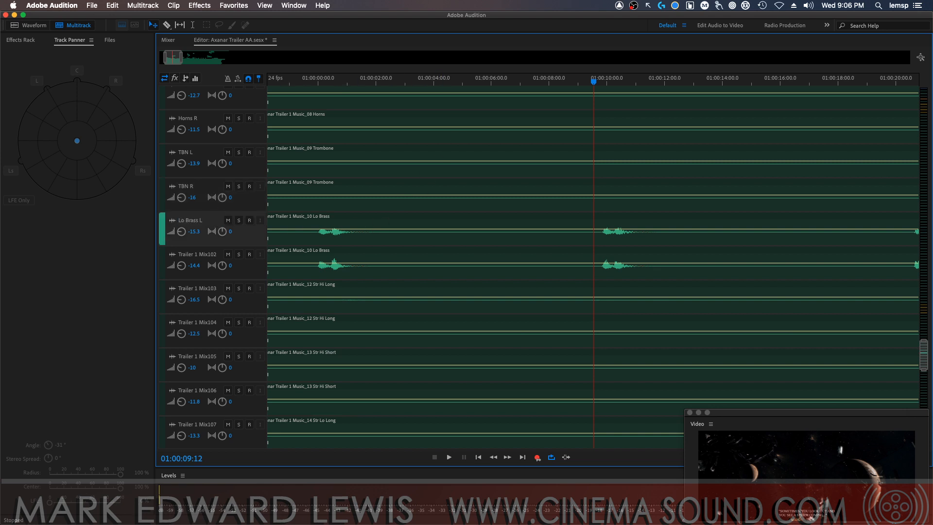
{"action": "left_click", "coordinate": [206, 254]}
{"action": "type", "text": "Lo Brass R"}
{"action": "key", "text": "Return"}
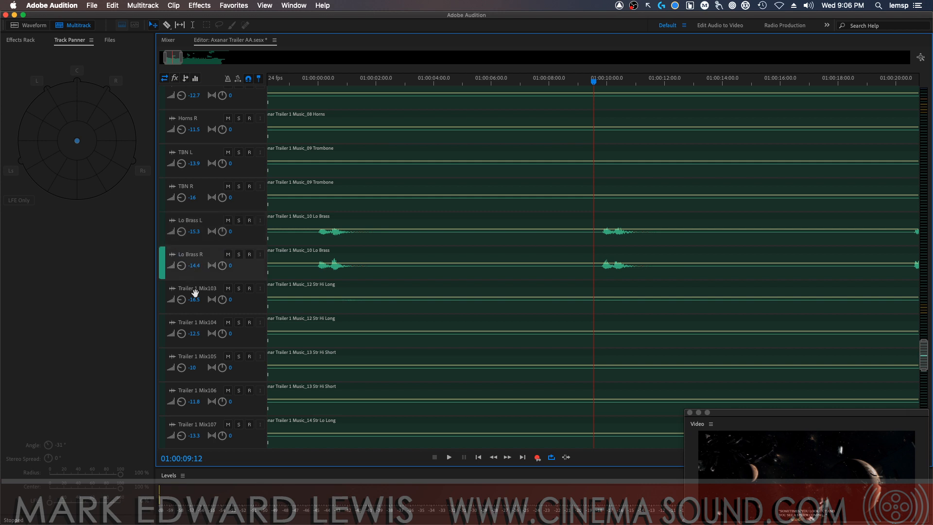
Rename the two high long strings tracks, Trailer 1 Mix103 and Mix104, as Stg Hi Long L and Stg Hi Long R
{"action": "left_click", "coordinate": [211, 287]}
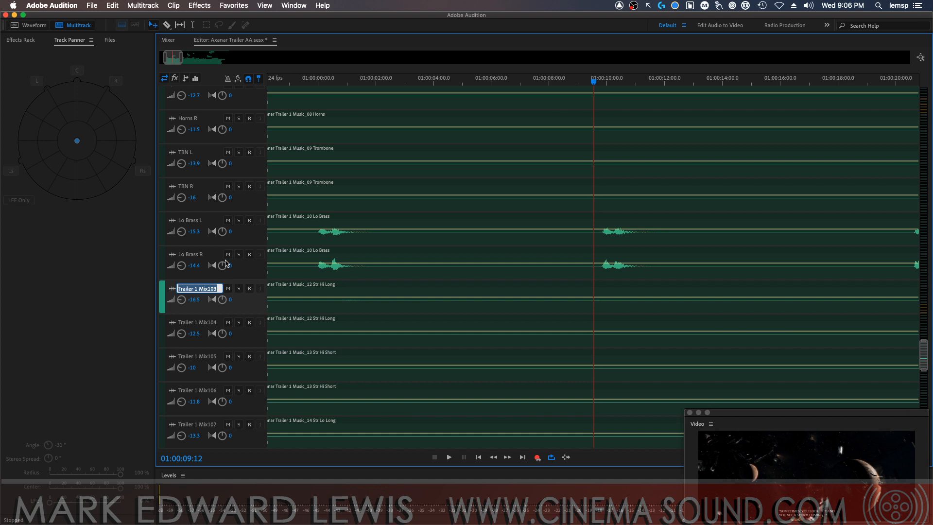
{"action": "type", "text": "Hi L"}
{"action": "key", "text": "super+a"}
{"action": "key", "text": "super+c"}
{"action": "key", "text": "Return"}
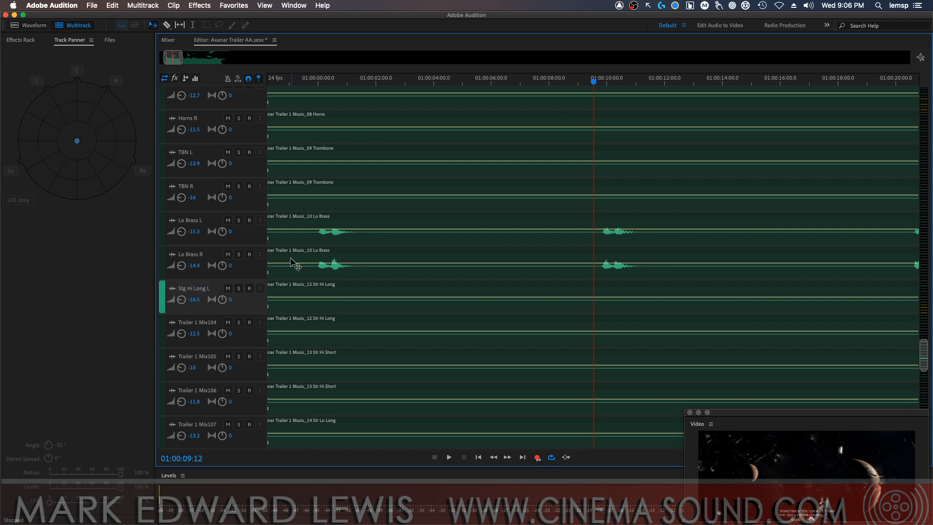
{"action": "left_click", "coordinate": [206, 321]}
{"action": "key", "text": "super+v"}
{"action": "key", "text": "BackSpace"}
{"action": "type", "text": "R"}
{"action": "key", "text": "Return"}
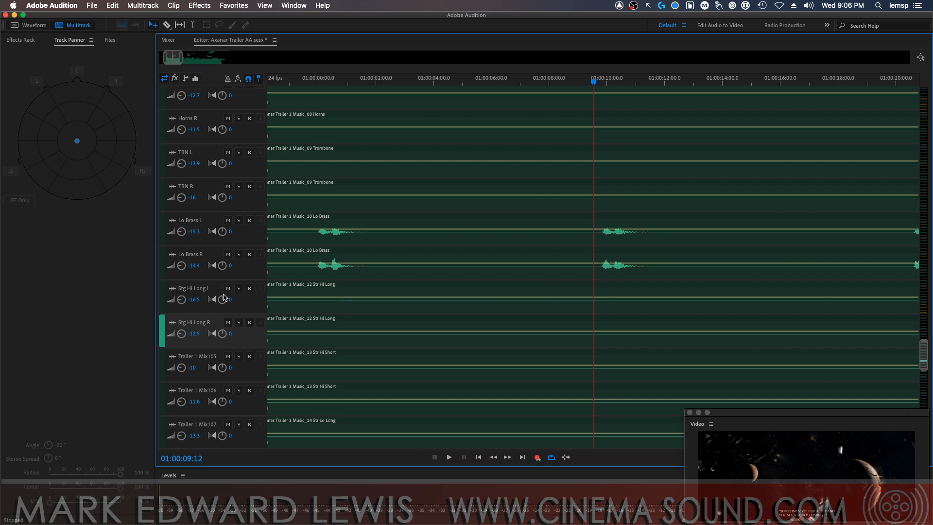
Rename the two high short strings tracks, Trailer 1 Mix105 and Mix106, as Stg Hi Short L and Stg Hi Short R
{"action": "left_click", "coordinate": [208, 354]}
{"action": "type", "text": "S"}
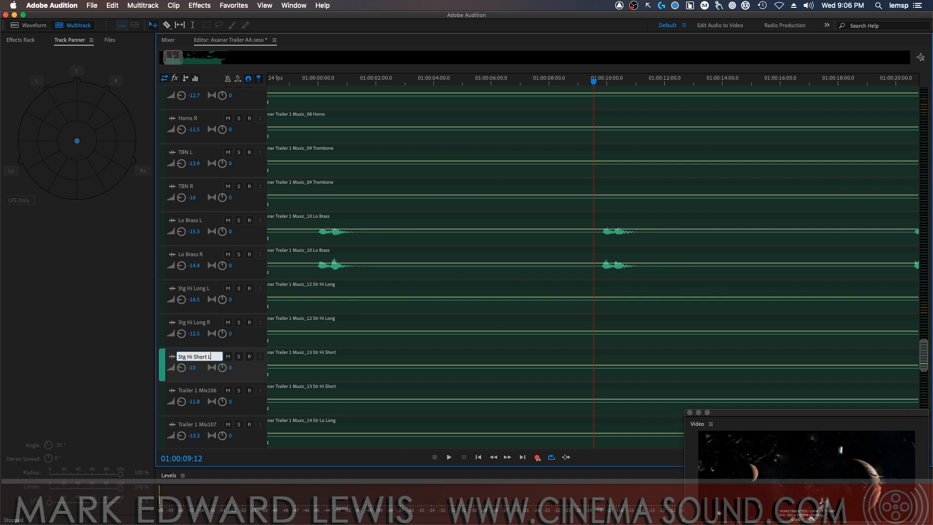
{"action": "type", "text": "tg Hi Short L"}
{"action": "key", "text": "Return"}
{"action": "left_click", "coordinate": [208, 396]}
{"action": "type", "text": "Stg Hi Short L"}
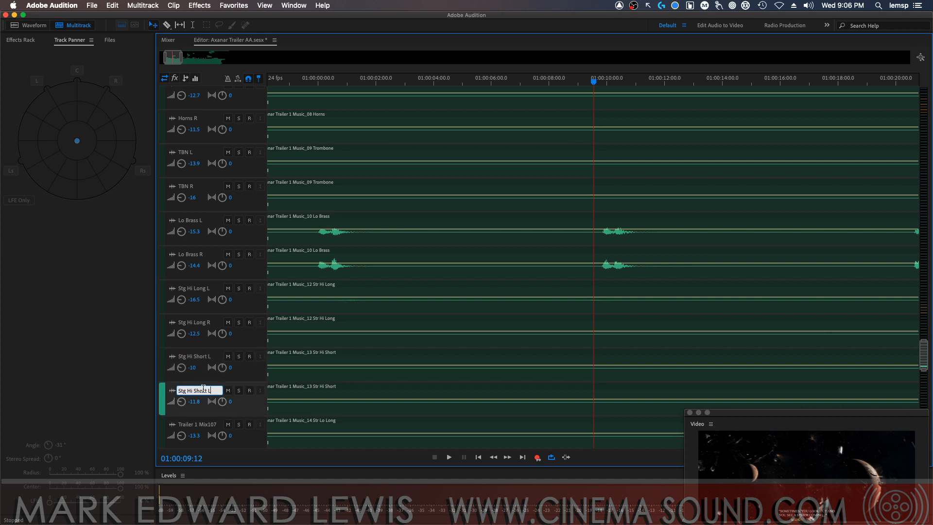
{"action": "type", "text": "R"}
{"action": "key", "text": "Return"}
Rename the two low long strings tracks, Trailer 1 Mix107 and Mix108, as STR Lo Long L and STR Lo Long R
{"action": "left_click_drag", "start_coordinate": [923, 362], "coordinate": [924, 383]}
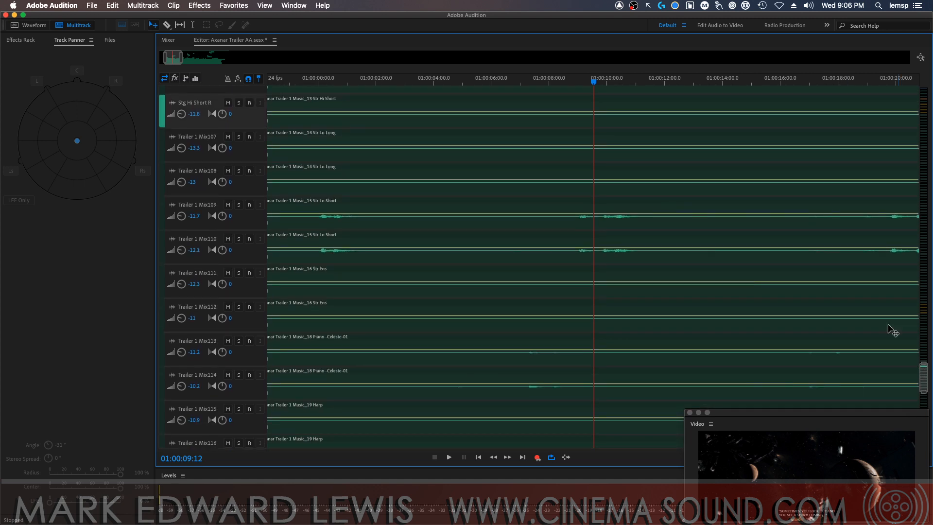
{"action": "left_click", "coordinate": [208, 138]}
{"action": "type", "text": "STR Lo"}
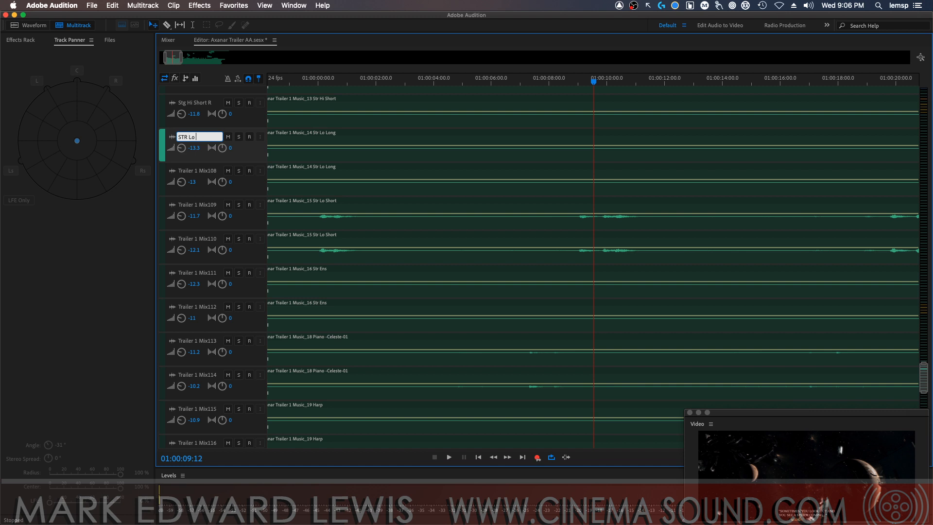
{"action": "type", "text": " Long L"}
{"action": "key", "text": "Return"}
{"action": "left_click", "coordinate": [202, 171]}
{"action": "type", "text": "STR Lo Long R"}
{"action": "key", "text": "Return"}
Rename the first low short strings track, Trailer 1 Mix109, as STR Lo Short L
{"action": "left_click", "coordinate": [199, 205]}
{"action": "type", "text": "STR Lo Long L"}
{"action": "type", "text": "Shor"}
{"action": "key", "text": "Return"}
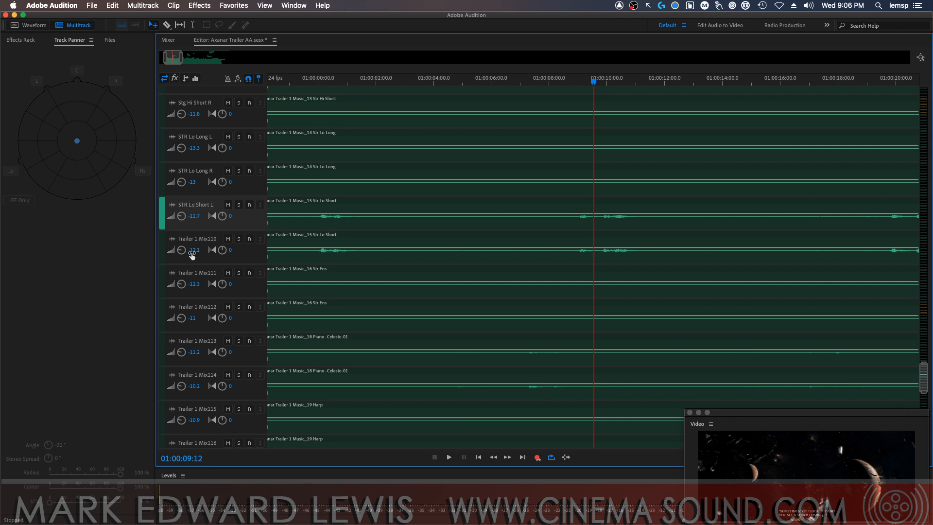
Rename the second low short strings track, Trailer 1 Mix110, as STR Lo Short R
{"action": "left_click", "coordinate": [201, 239]}
{"action": "type", "text": "STR Lo Short L"}
{"action": "key", "text": "BackSpace"}
{"action": "type", "text": "R"}
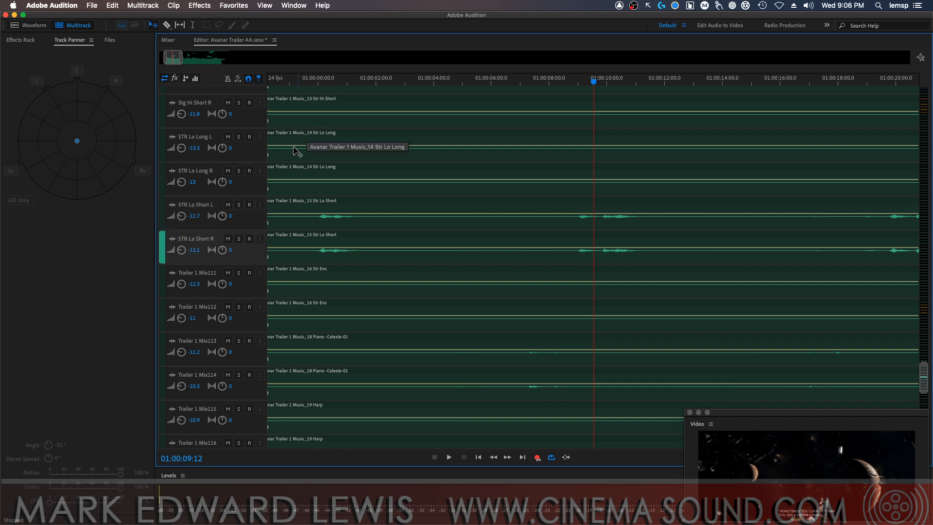
Rename the two string ensemble tracks, Trailer 1 Mix111 and Mix112, as Str Ens L and Str Ens R
{"action": "key", "text": "Tab"}
{"action": "type", "text": "Str"}
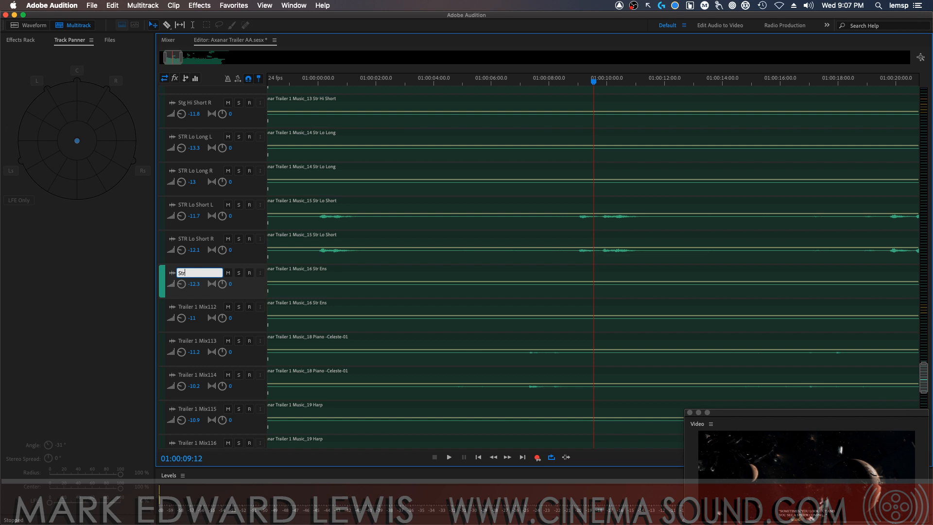
{"action": "key", "text": "Return"}
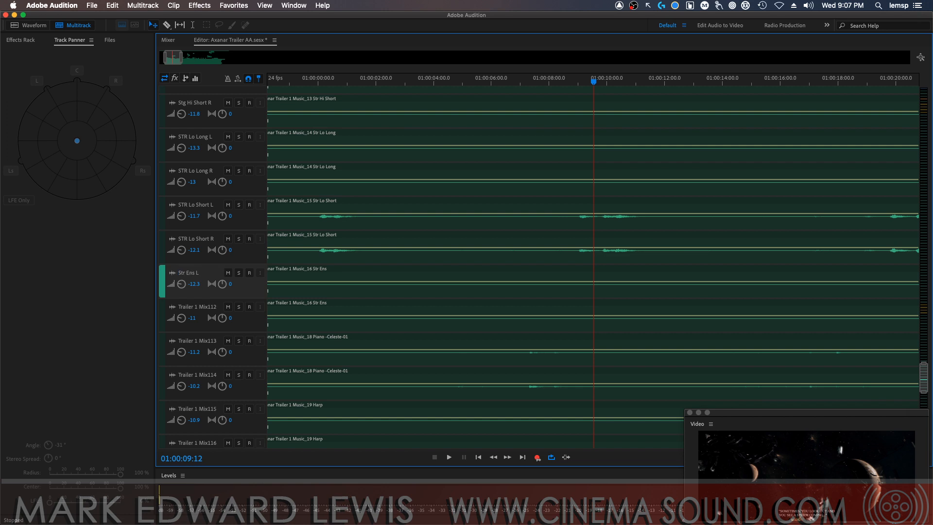
{"action": "double_click", "coordinate": [181, 306]}
{"action": "type", "text": "Str Ens L"}
{"action": "type", "text": "R"}
{"action": "key", "text": "Return"}
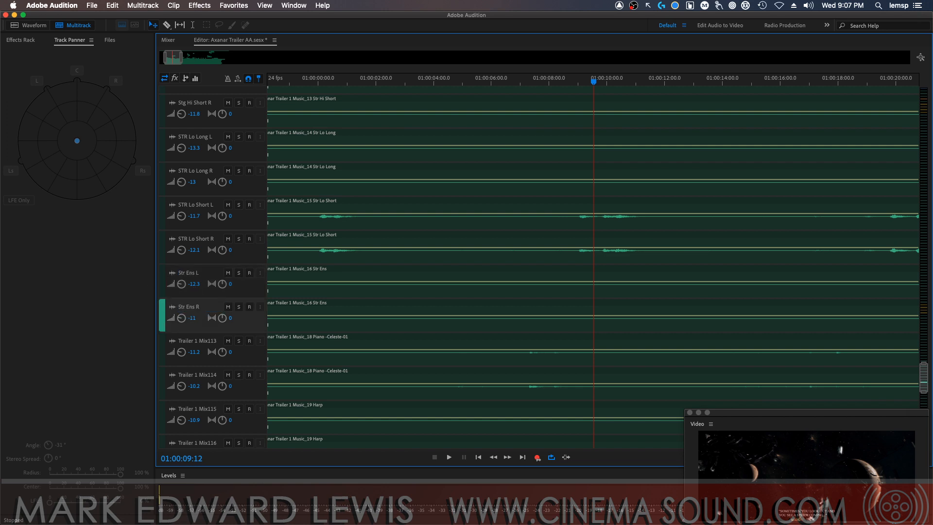
Rename the two piano and celeste tracks, Trailer 1 Mix113 and Mix114, as Pno Cel L and Pno Cel R
{"action": "double_click", "coordinate": [200, 340]}
{"action": "type", "text": "Pn"}
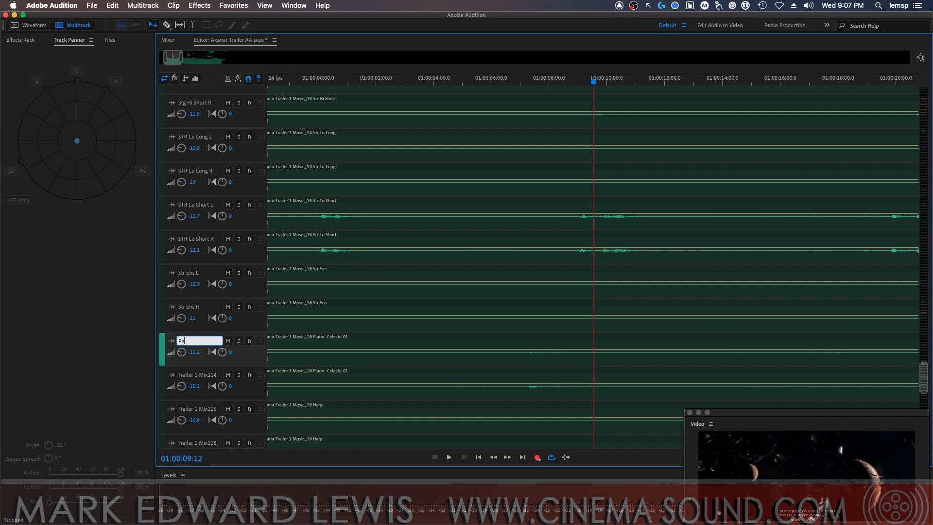
{"action": "type", "text": "o Cel L"}
{"action": "key", "text": "Return"}
{"action": "double_click", "coordinate": [196, 375]}
{"action": "type", "text": "Pno Cel L"}
{"action": "type", "text": "R"}
{"action": "key", "text": "Return"}
Rename the two harp tracks, Trailer 1 Mix115 and Mix116, as Harp L and Harp R
{"action": "double_click", "coordinate": [197, 409]}
{"action": "type", "text": "H"}
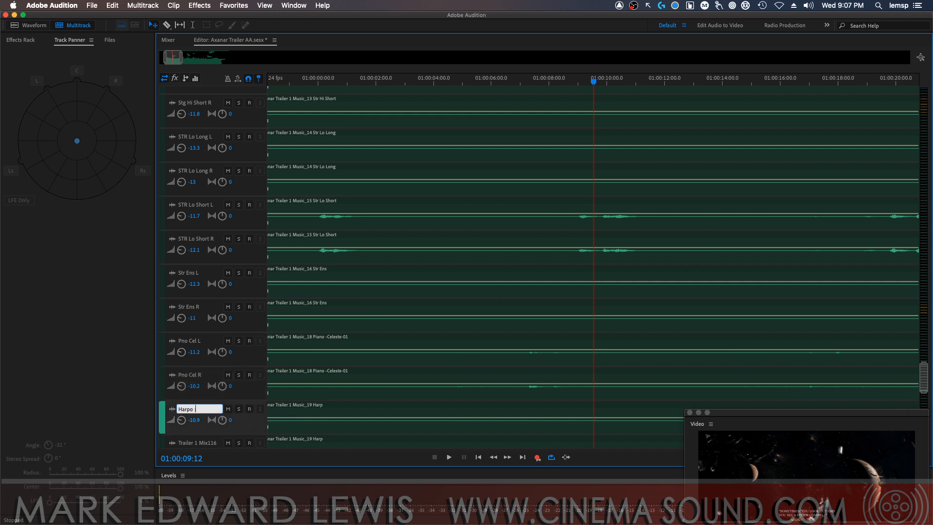
{"action": "key", "text": "Return"}
{"action": "double_click", "coordinate": [196, 442]}
{"action": "type", "text": "Harp L"}
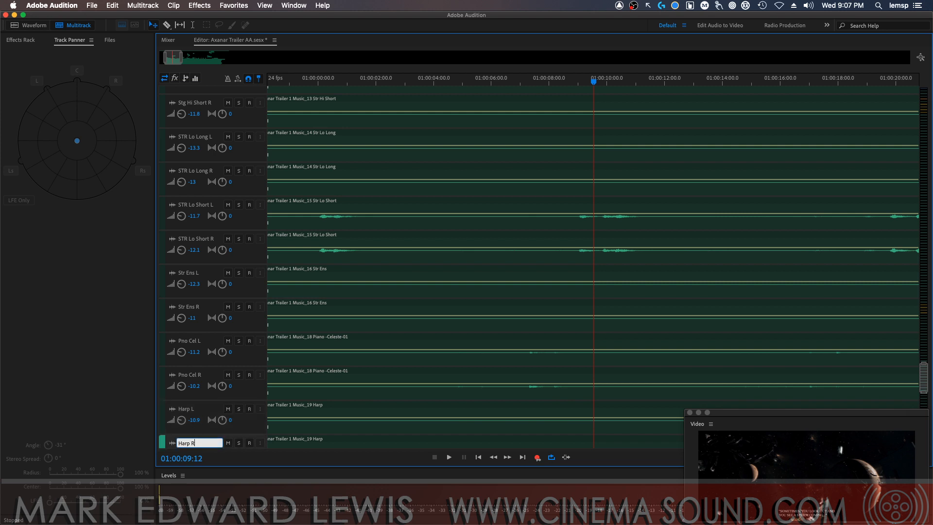
{"action": "key", "text": "Return"}
Rename the two melodic percussion tracks, Trailer 1 Mix117 and Mix118, as Mel Perc L and Mel Perc R
{"action": "left_click_drag", "start_coordinate": [924, 377], "coordinate": [923, 391]}
{"action": "scroll", "coordinate": [656, 277], "scroll_direction": "down", "scroll_amount": 5}
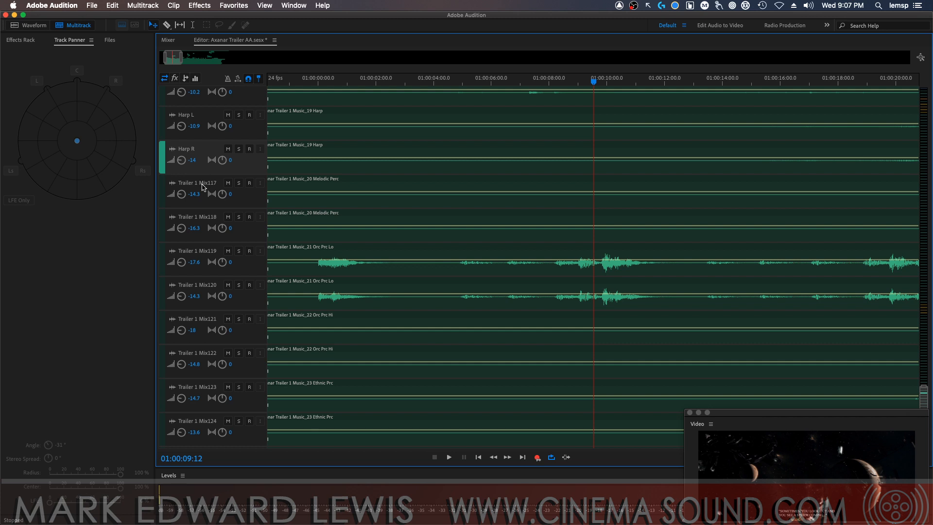
{"action": "double_click", "coordinate": [203, 185]}
{"action": "type", "text": "Mel Perc L"}
{"action": "key", "text": "Return"}
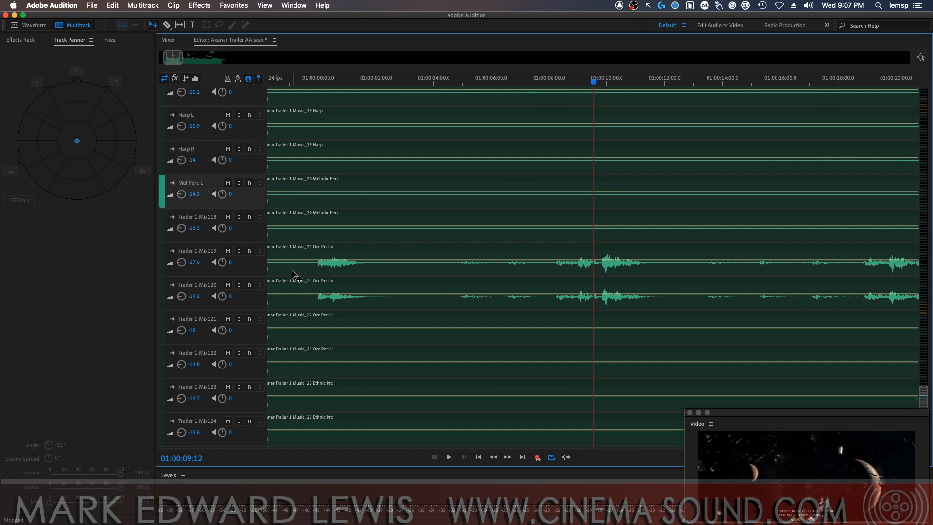
{"action": "double_click", "coordinate": [213, 218]}
{"action": "type", "text": "Mel Perc L"}
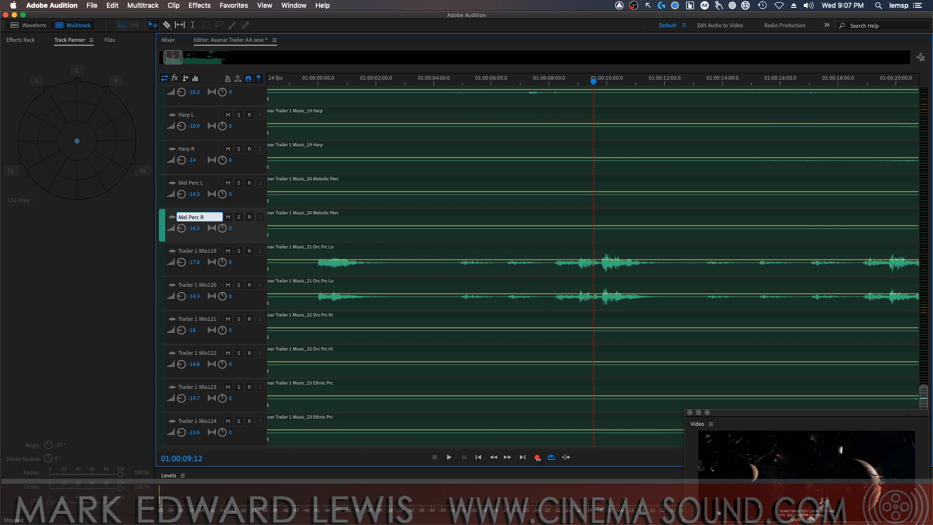
{"action": "type", "text": "R"}
{"action": "key", "text": "Return"}
Rename the two low orchestral percussion tracks, Trailer 1 Mix119 and Mix120, as Orc Perc L and Orc Perc R
{"action": "double_click", "coordinate": [198, 251]}
{"action": "type", "text": "O"}
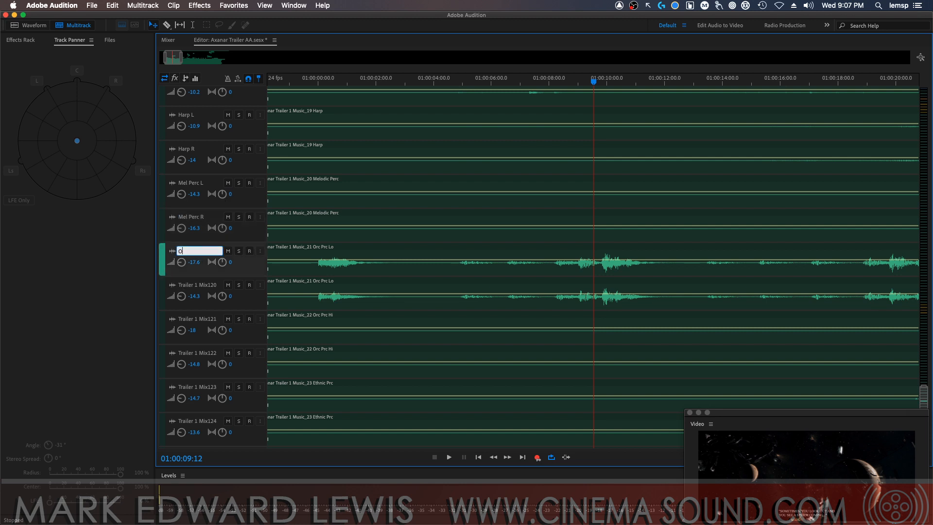
{"action": "type", "text": "rc Perc L"}
{"action": "key", "text": "Return"}
{"action": "double_click", "coordinate": [204, 286]}
{"action": "type", "text": "Orc Perc L"}
{"action": "key", "text": "Return"}
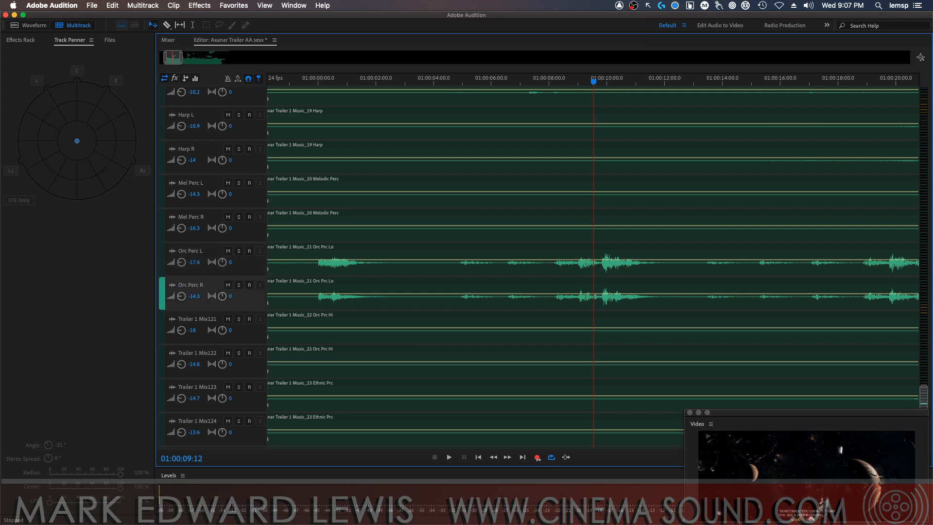
Rename the two high orchestral percussion tracks, Trailer 1 Mix121 and Mix122, as Orc Prc Hi L and Orc Prc Hi R
{"action": "double_click", "coordinate": [205, 319]}
{"action": "type", "text": "Orc Prc Hi L"}
{"action": "key", "text": "Return"}
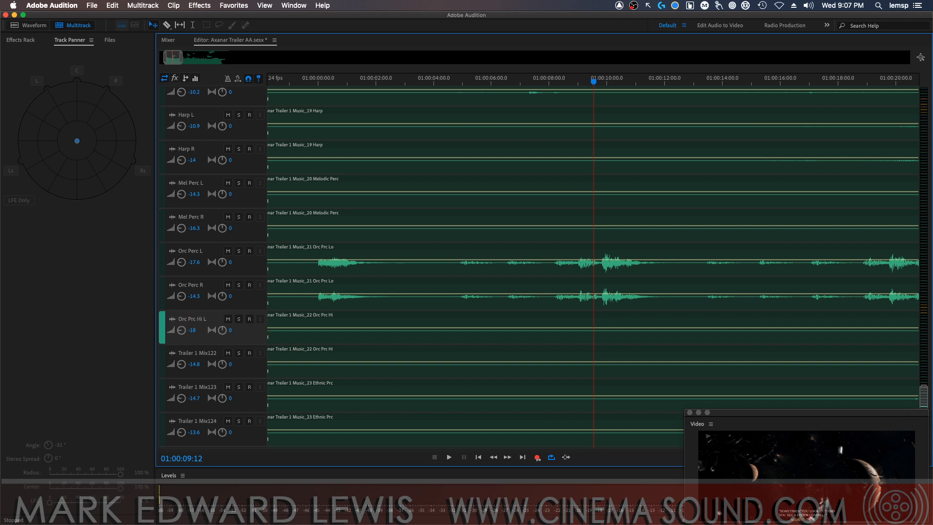
{"action": "double_click", "coordinate": [206, 345]}
{"action": "type", "text": "Orc Prc Hi L"}
{"action": "type", "text": "R"}
{"action": "key", "text": "Return"}
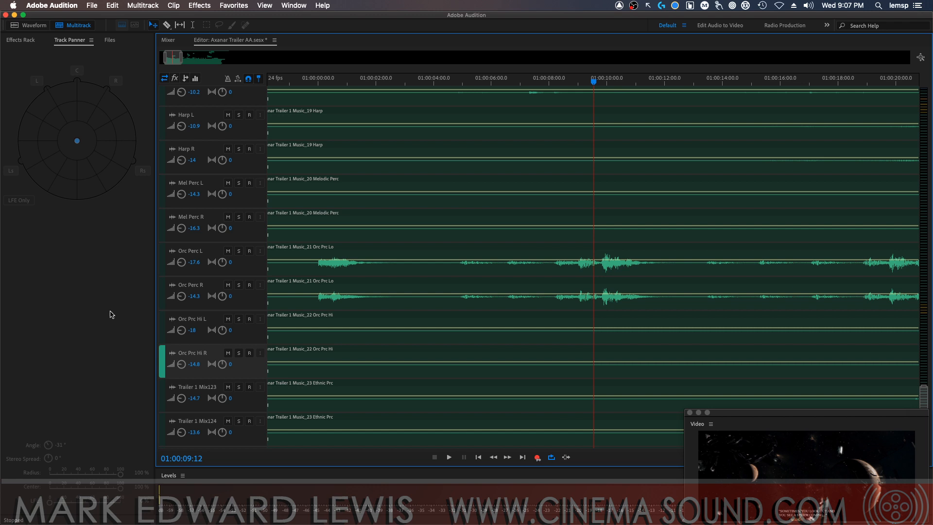
Rename the two ethnic percussion tracks, Trailer 1 Mix123 and Mix124, as Ethnic Prc L and Ethnic Prc R
{"action": "double_click", "coordinate": [219, 386]}
{"action": "type", "text": "Ethn"}
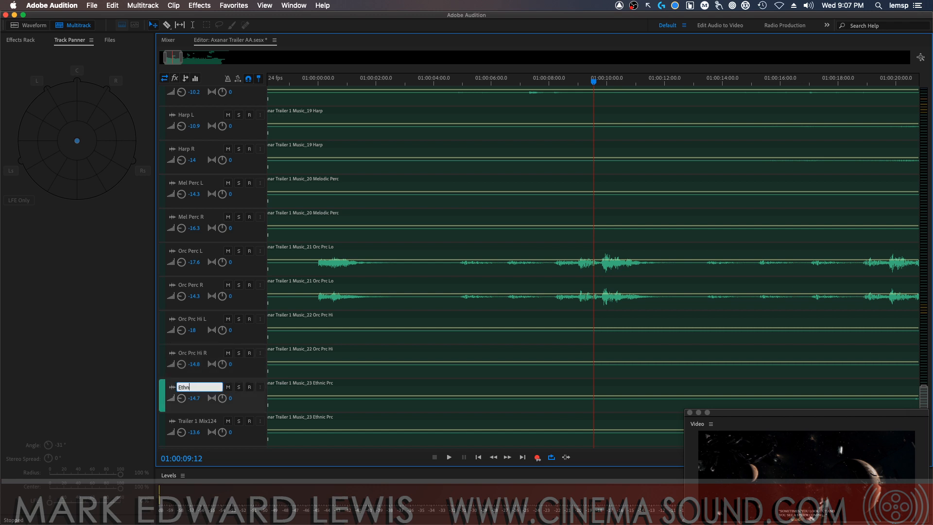
{"action": "type", "text": "ic Prc L"}
{"action": "key", "text": "Return"}
{"action": "double_click", "coordinate": [197, 421]}
{"action": "type", "text": "Ethnic Prc R"}
{"action": "key", "text": "Return"}
Rename the two small percussion tracks, Trailer 1 Mix125 and Mix126, as Small Perc L and Small Perc R
{"action": "left_click_drag", "start_coordinate": [923, 396], "coordinate": [920, 424]}
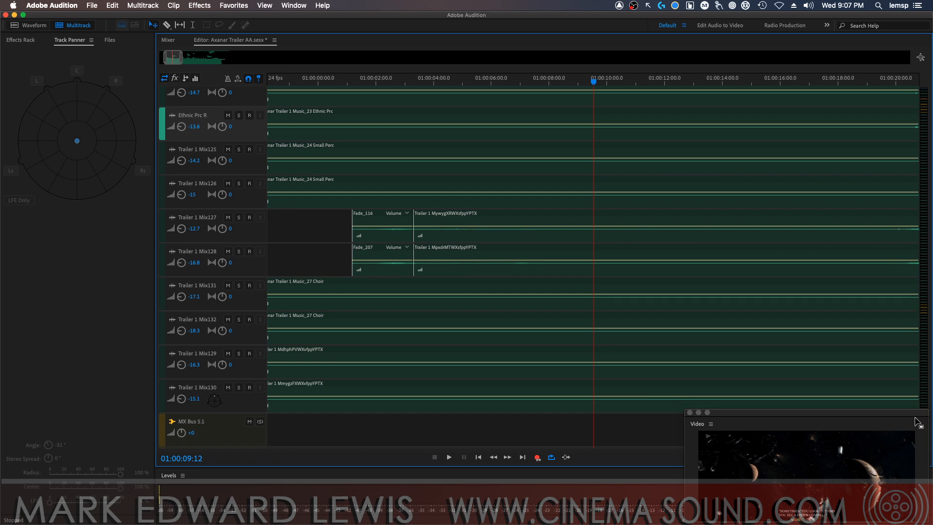
{"action": "left_click", "coordinate": [203, 152]}
{"action": "double_click", "coordinate": [203, 151]}
{"action": "type", "text": "Sm"}
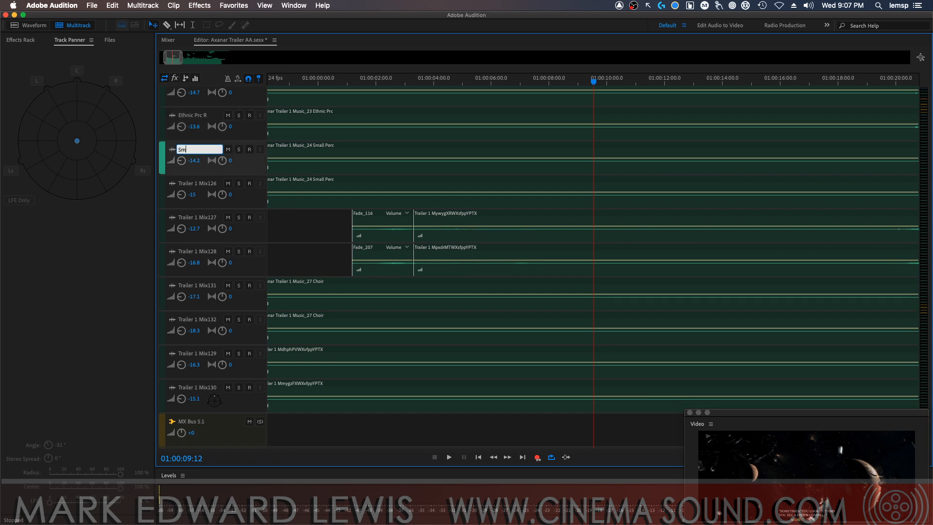
{"action": "type", "text": "all Perc L"}
{"action": "key", "text": "Tab"}
{"action": "type", "text": "Small Perc R"}
{"action": "key", "text": "Return"}
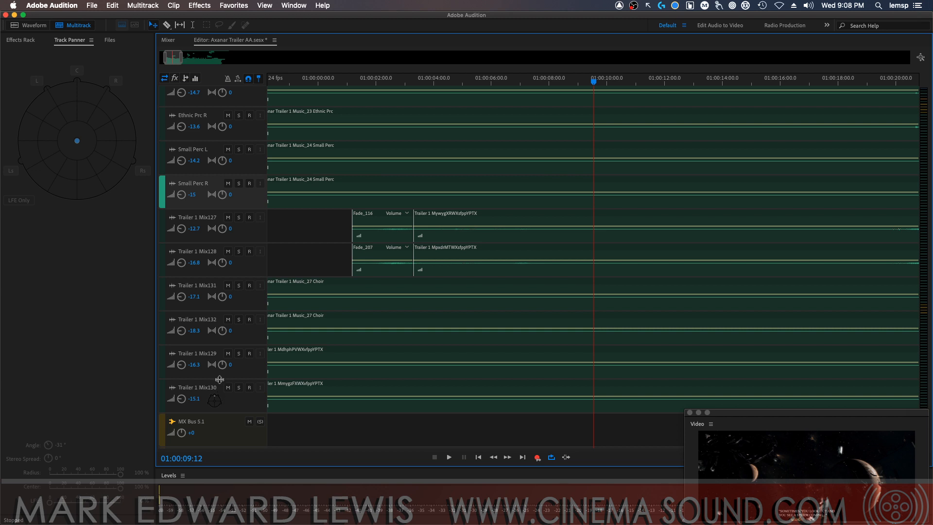
Solo the two choir tracks, Trailer 1 Mix131 and Mix132, and audition them from 01:00:40:16
{"action": "key", "text": "minus"}
{"action": "key", "text": "minus"}
{"action": "key", "text": "minus"}
{"action": "key", "text": "minus"}
{"action": "key", "text": "minus"}
{"action": "key", "text": "minus"}
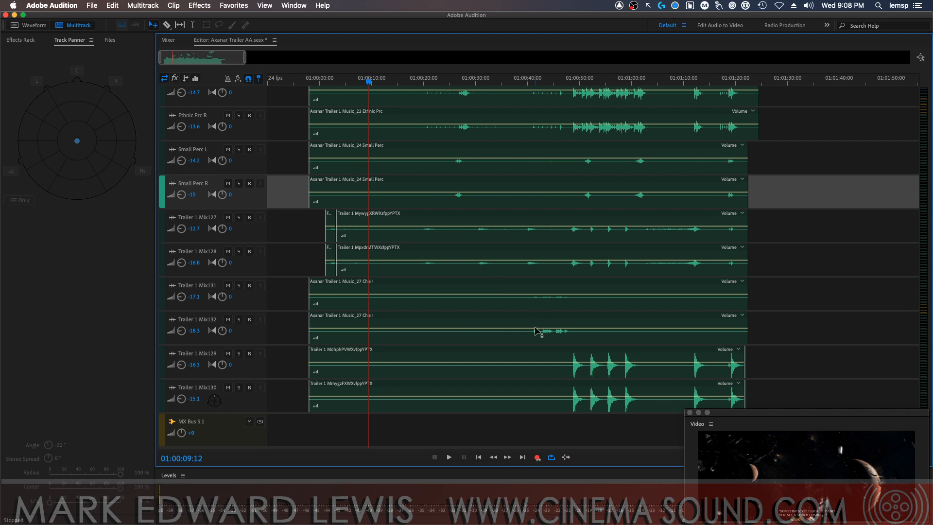
{"action": "left_click", "coordinate": [530, 81]}
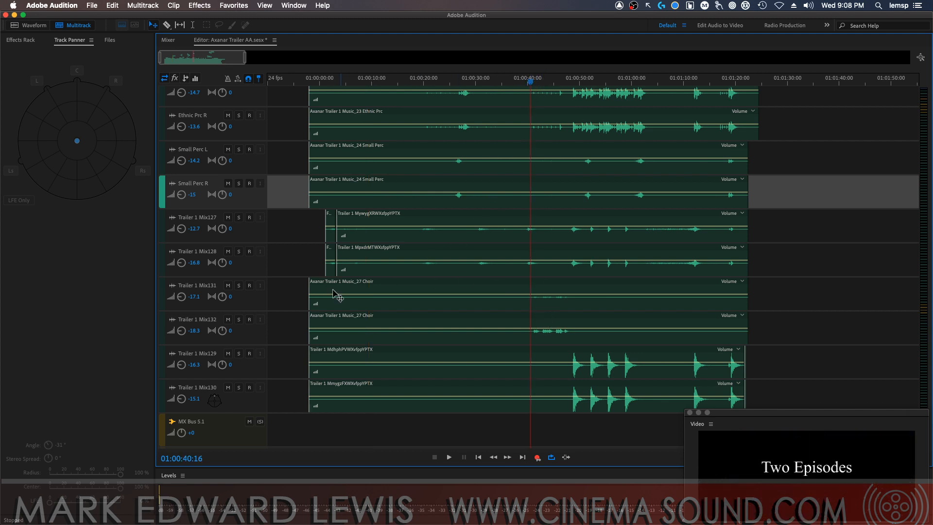
{"action": "left_click", "coordinate": [238, 320]}
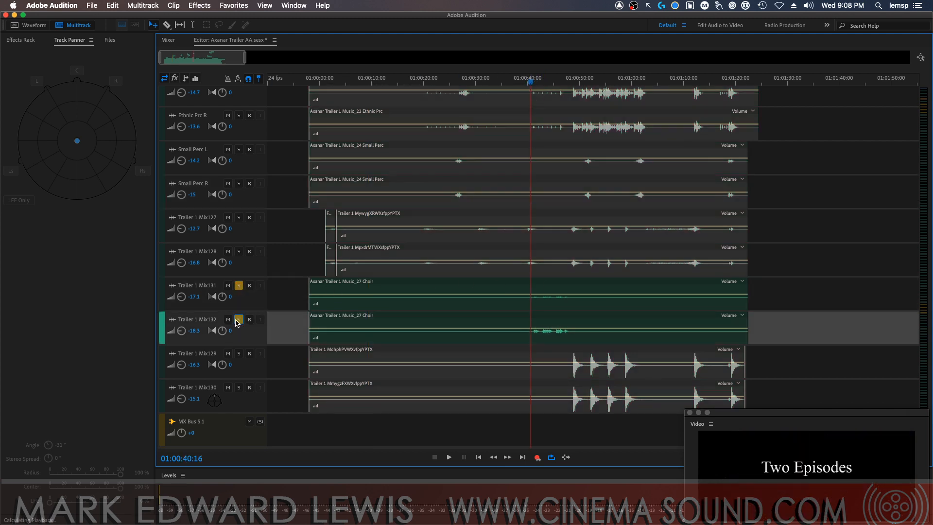
{"action": "key", "text": "space"}
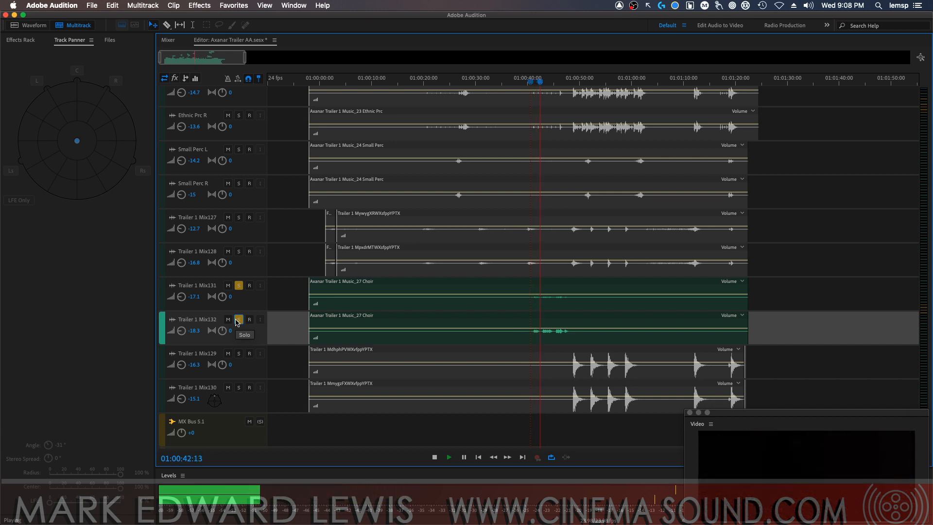
{"action": "left_click", "coordinate": [238, 320]}
{"action": "key", "text": "space"}
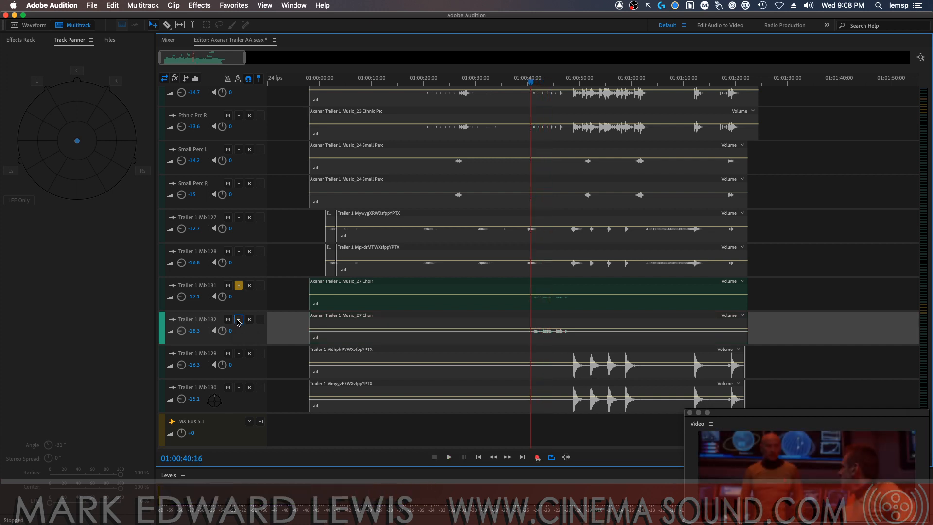
Rename the two choir tracks, Trailer 1 Mix131 and Mix132, as Choir L and Choir R, and unsolo Choir L
{"action": "left_click", "coordinate": [198, 290]}
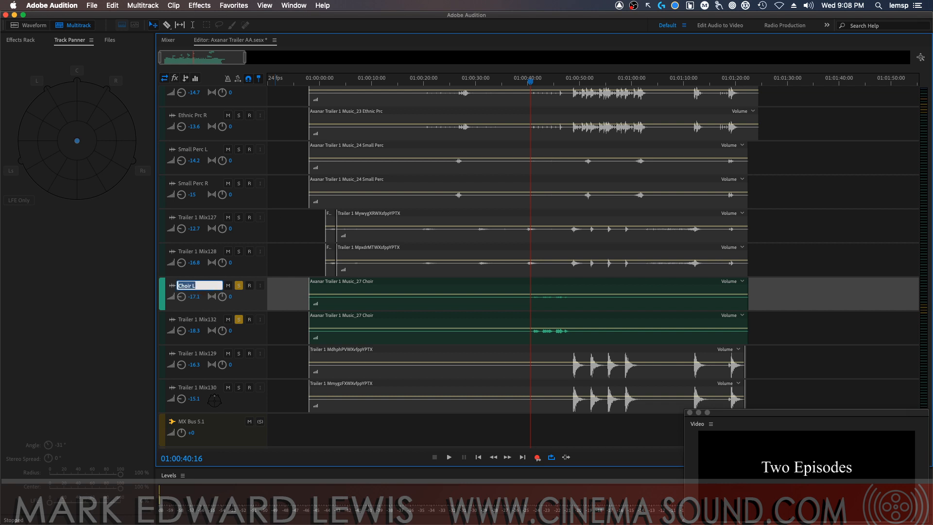
{"action": "left_click", "coordinate": [207, 319]}
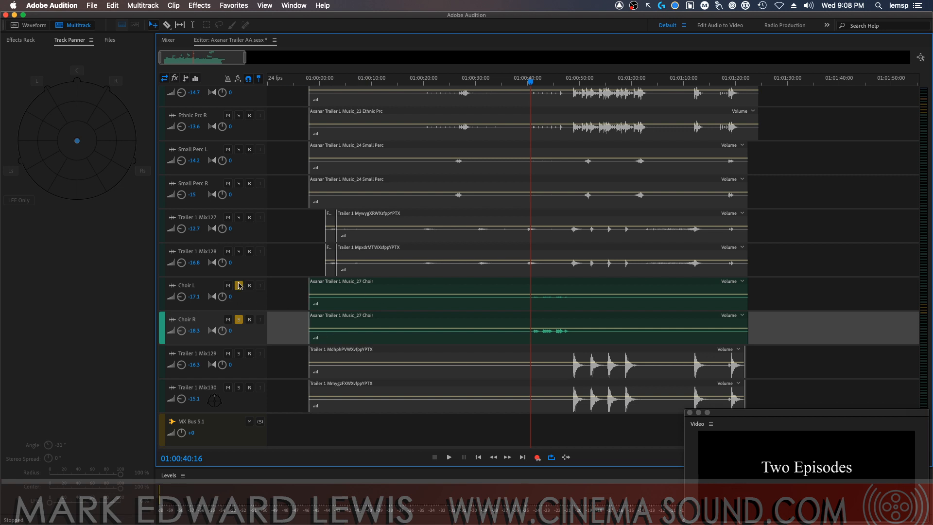
{"action": "left_click", "coordinate": [239, 286]}
Solo Trailer 1 Mix127 and Mix128 in place of Choir R and audition them from 01:00:39:20
{"action": "left_click", "coordinate": [228, 251]}
{"action": "left_click", "coordinate": [238, 220]}
{"action": "left_click", "coordinate": [238, 219]}
{"action": "left_click", "coordinate": [228, 251]}
{"action": "left_click", "coordinate": [240, 319]}
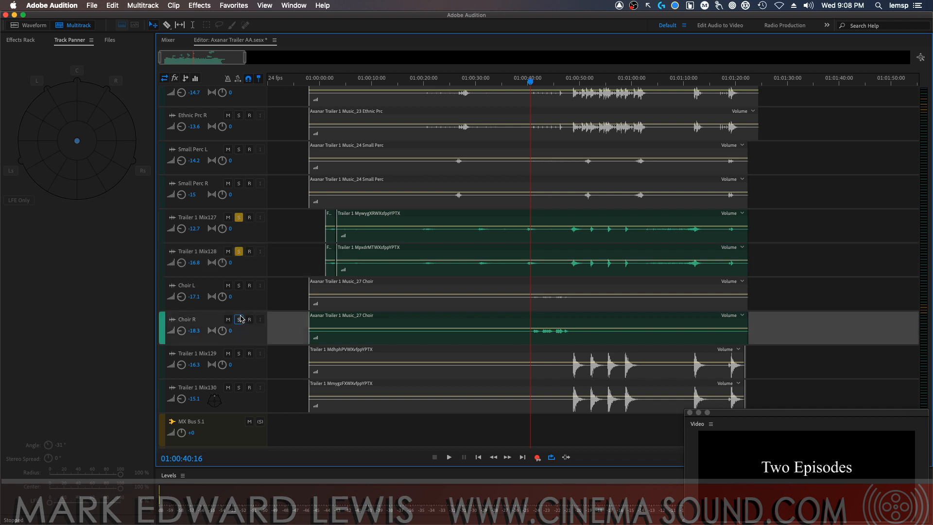
{"action": "left_click_drag", "start_coordinate": [527, 83], "coordinate": [526, 83]}
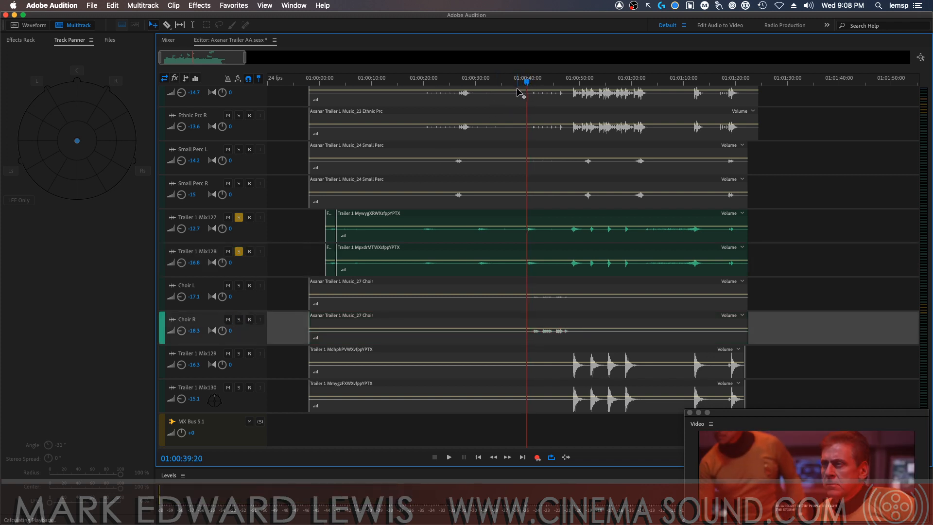
Unsolo Trailer 1 Mix127 and Mix128 and rename them as Orc Perc L and Orc Perc R
{"action": "left_click", "coordinate": [239, 217]}
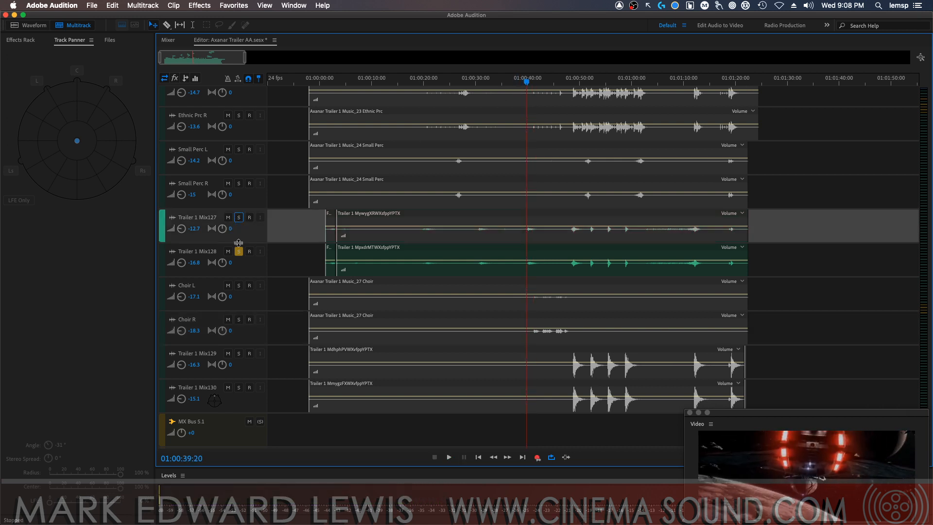
{"action": "left_click", "coordinate": [239, 251]}
{"action": "double_click", "coordinate": [214, 218]}
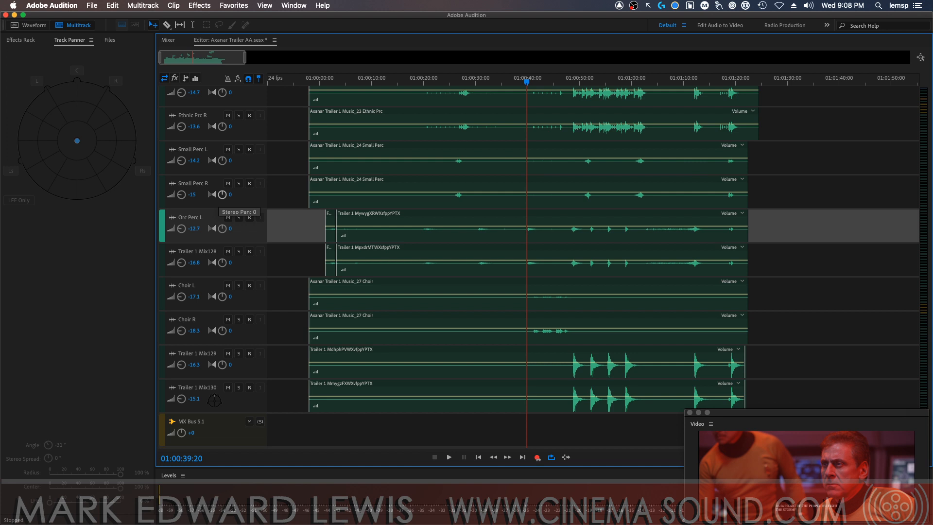
{"action": "double_click", "coordinate": [198, 251]}
{"action": "type", "text": "Orc Perc L"}
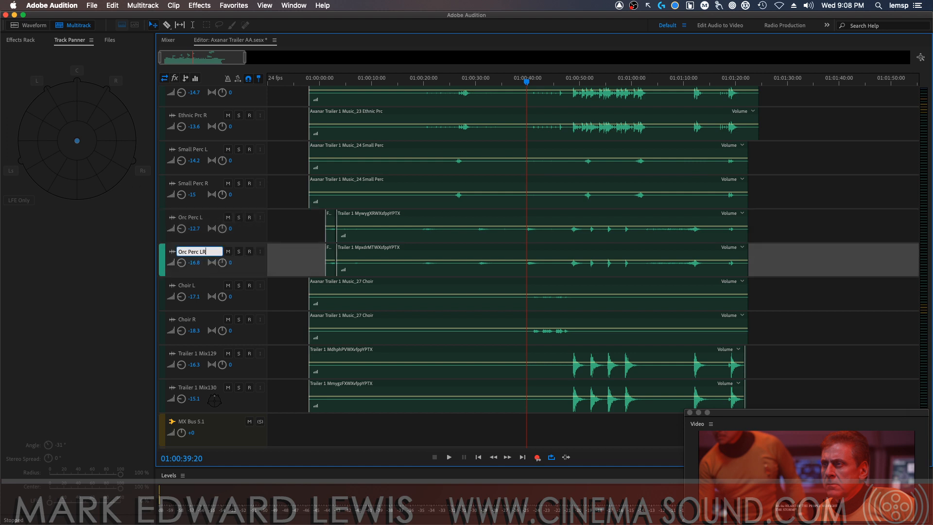
Audition the Trailer 1 Mix129 track in solo from 01:00:48:08, then unsolo it
{"action": "left_click", "coordinate": [565, 80]}
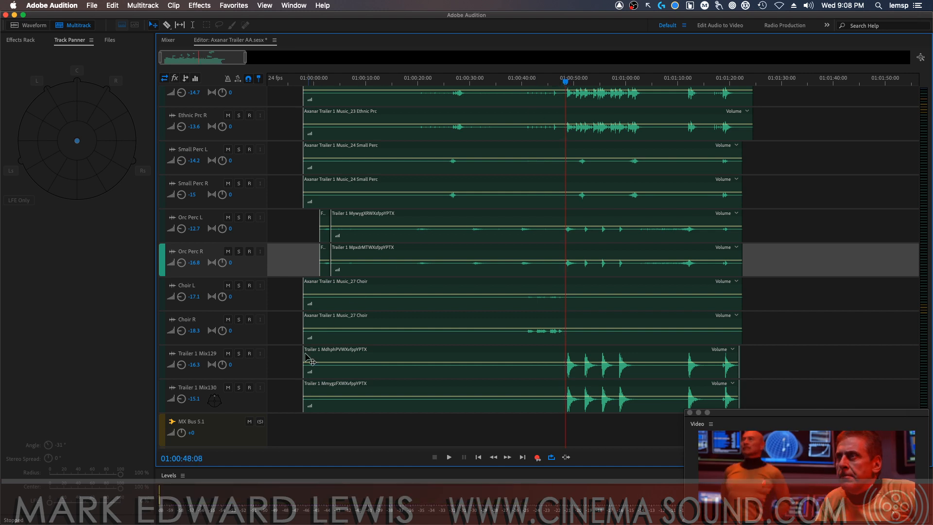
{"action": "left_click", "coordinate": [238, 354]}
{"action": "key", "text": "space"}
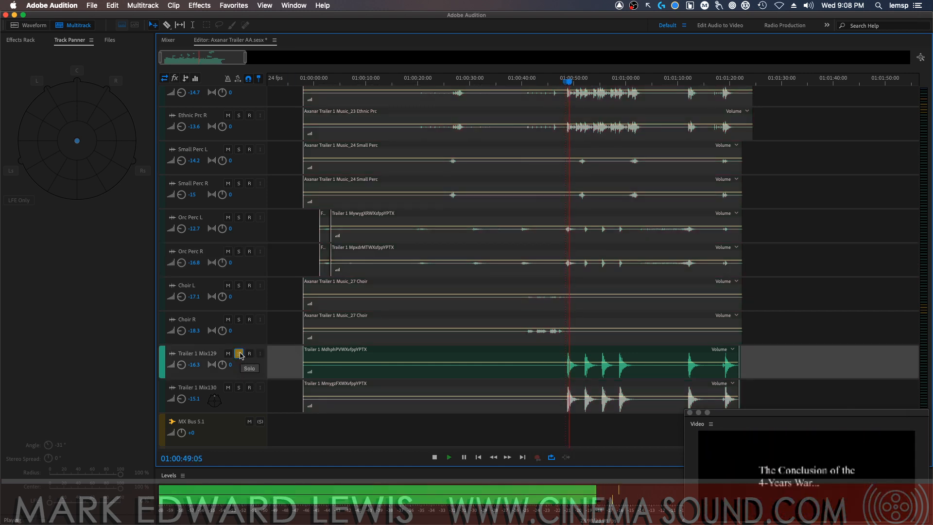
{"action": "key", "text": "space"}
{"action": "left_click", "coordinate": [239, 354]}
Rename Trailer 1 Mix129 and Mix130 as Hits L and Hits R, and save the session
{"action": "left_click", "coordinate": [203, 354]}
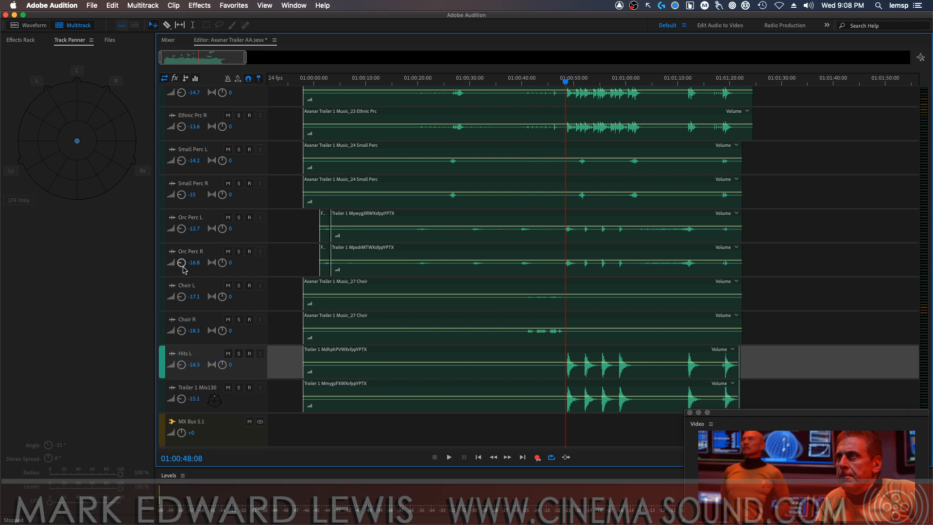
{"action": "left_click", "coordinate": [205, 387]}
{"action": "type", "text": "Hits L"}
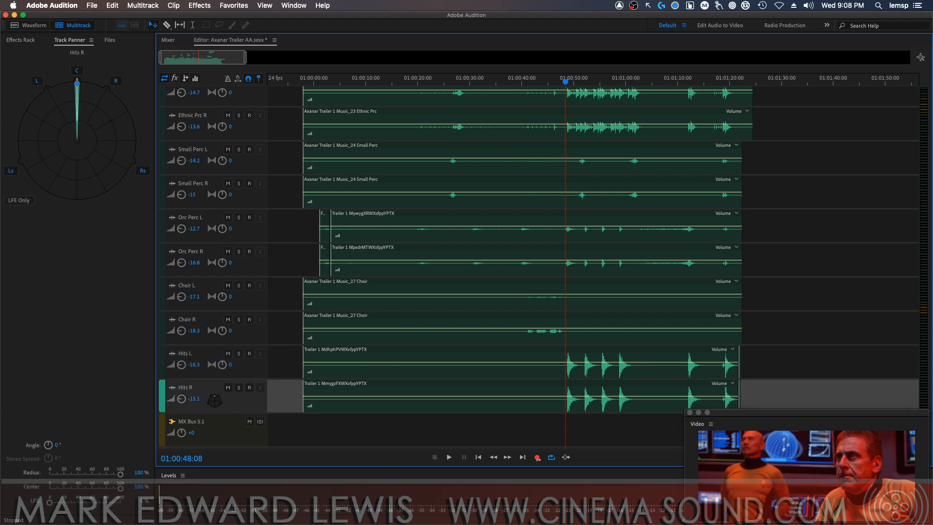
{"action": "key", "text": "super+s"}
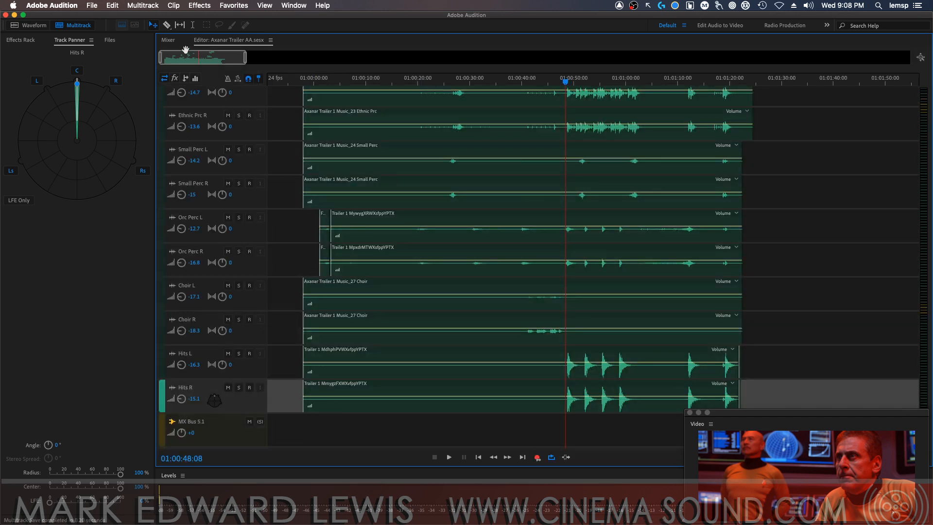
Show the mixer and move the floating video window over the empty area below the track panner, clear of the last track strips
{"action": "left_click", "coordinate": [168, 40]}
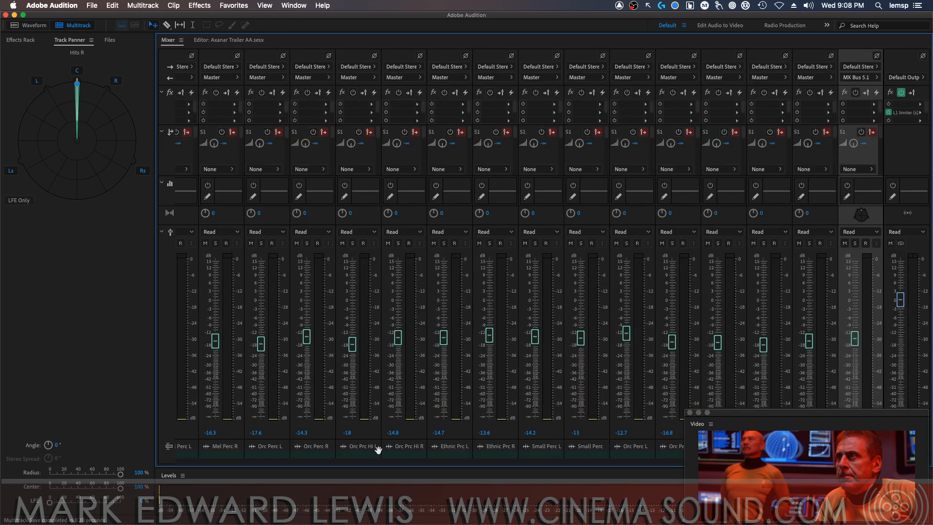
{"action": "left_click_drag", "start_coordinate": [790, 408], "coordinate": [115, 283]}
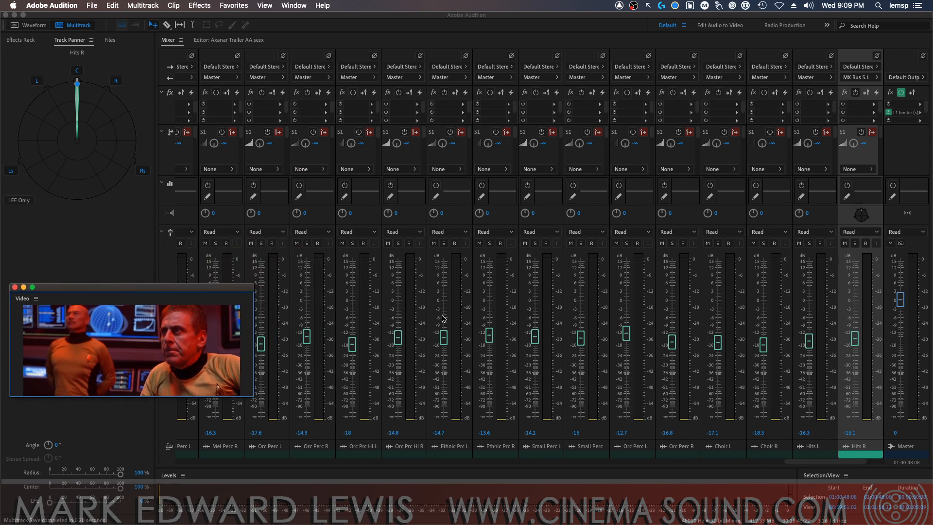
{"action": "left_click_drag", "start_coordinate": [842, 453], "coordinate": [864, 456]}
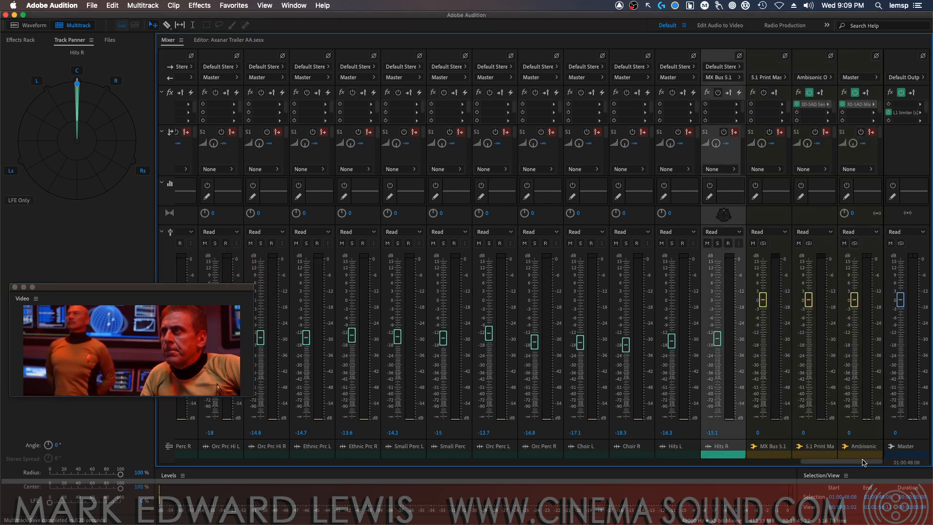
Route the outputs of the Hits L, Choir R and Choir L tracks to MX Bus 5.1
{"action": "left_click", "coordinate": [667, 77]}
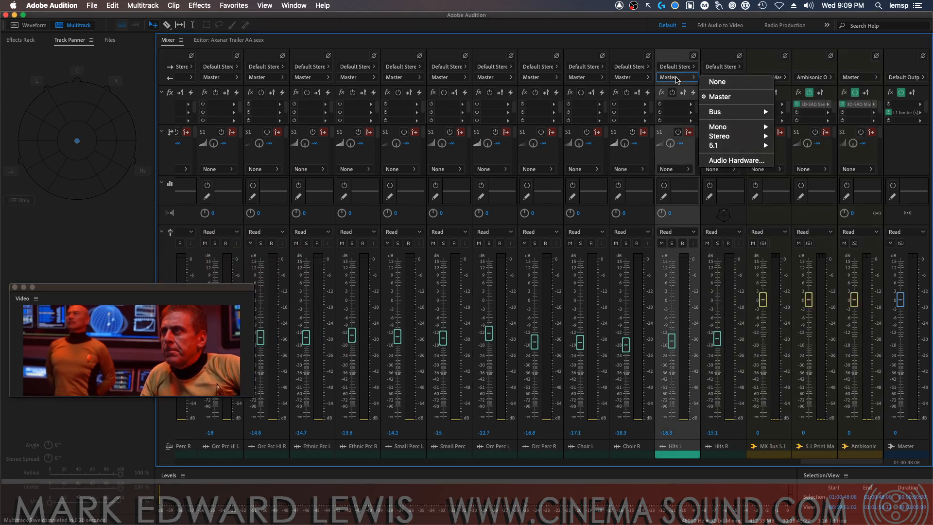
{"action": "mouse_move", "coordinate": [727, 117]}
{"action": "left_click", "coordinate": [802, 186]}
{"action": "left_click", "coordinate": [630, 78]}
{"action": "mouse_move", "coordinate": [710, 112]}
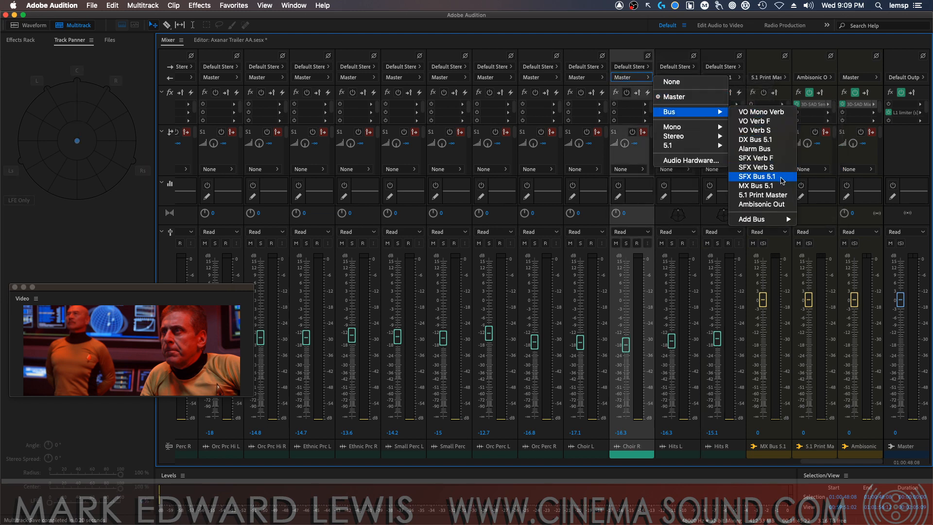
{"action": "left_click", "coordinate": [773, 185]}
{"action": "left_click", "coordinate": [585, 78]}
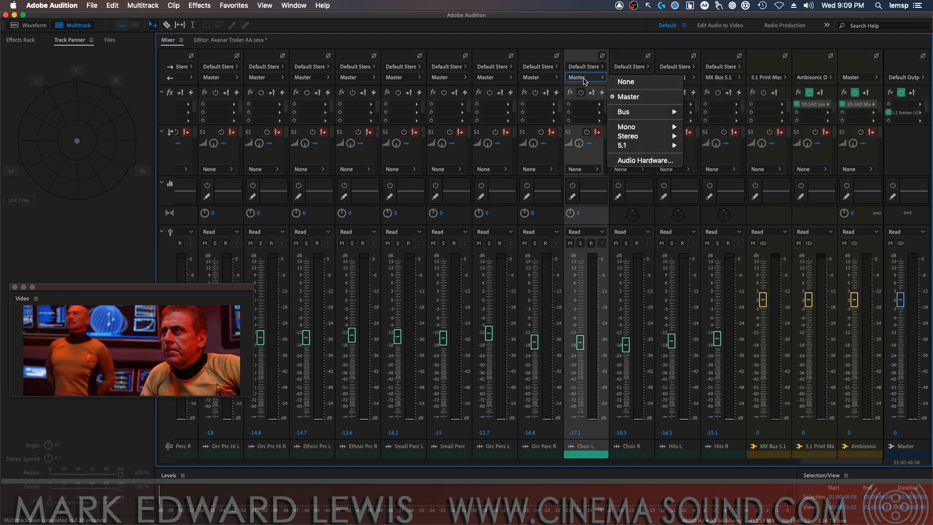
{"action": "mouse_move", "coordinate": [657, 116]}
{"action": "left_click", "coordinate": [714, 185]}
Route the outputs of the Orc Perc R and Orc Perc L tracks beside the choir to MX Bus 5.1
{"action": "left_click", "coordinate": [539, 77]}
{"action": "mouse_move", "coordinate": [616, 139]}
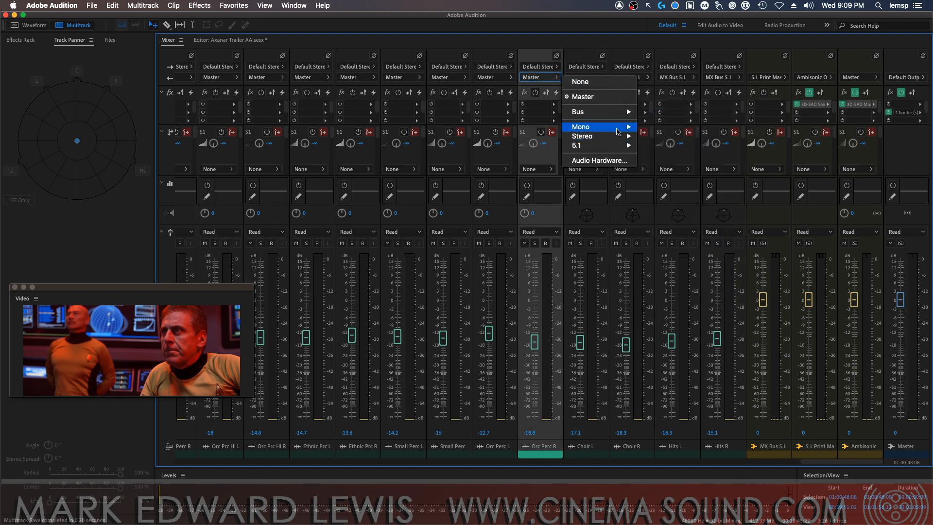
{"action": "mouse_move", "coordinate": [617, 113]}
{"action": "left_click", "coordinate": [670, 186]}
{"action": "left_click", "coordinate": [491, 78]}
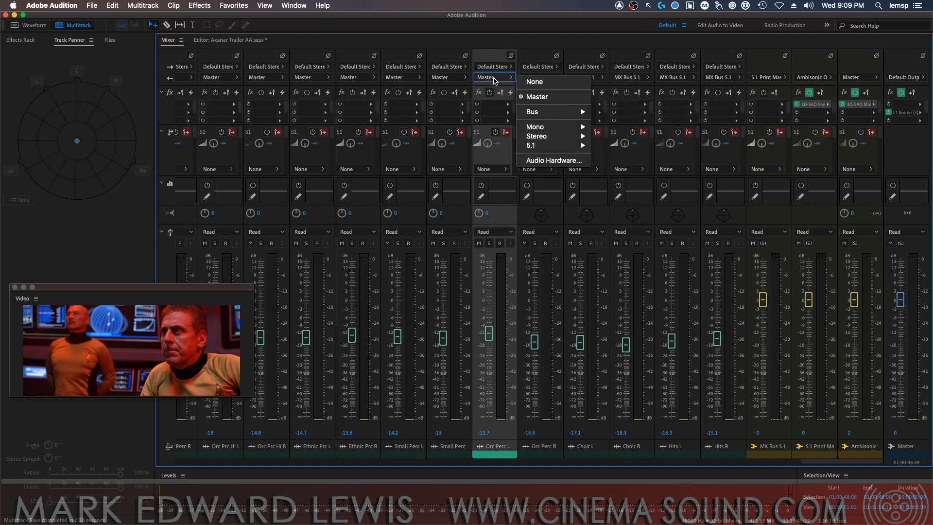
{"action": "mouse_move", "coordinate": [575, 117]}
{"action": "left_click", "coordinate": [617, 186]}
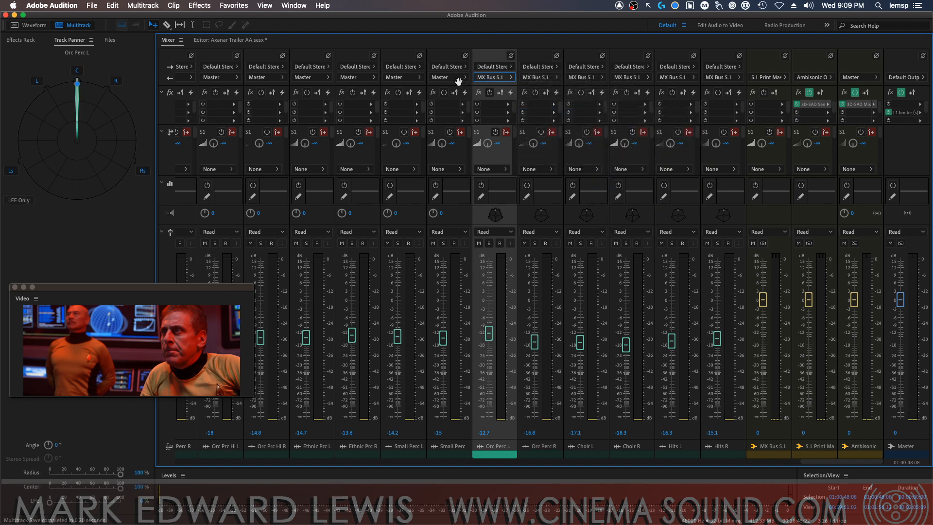
Route the outputs of the Small Perc R and Small Perc L tracks to MX Bus 5.1
{"action": "left_click", "coordinate": [449, 79]}
{"action": "mouse_move", "coordinate": [518, 110]}
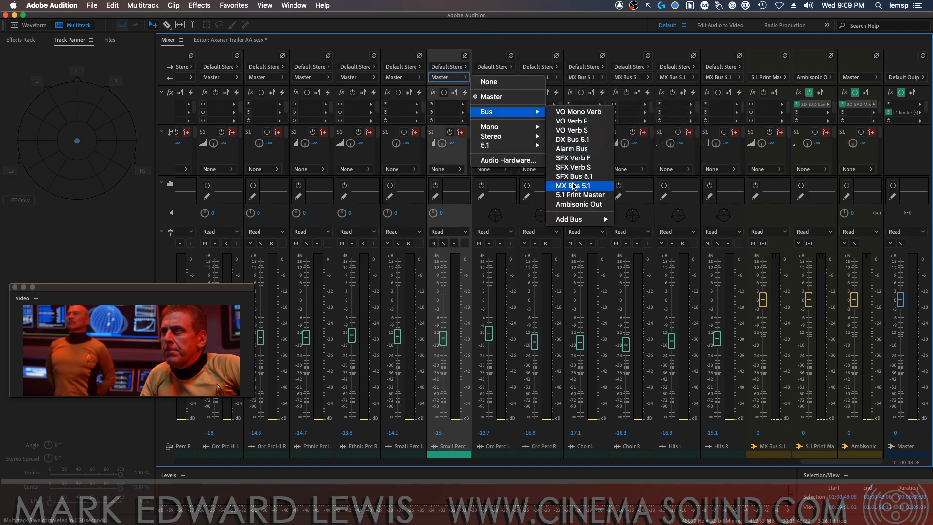
{"action": "left_click", "coordinate": [572, 184]}
{"action": "left_click", "coordinate": [407, 78]}
{"action": "mouse_move", "coordinate": [488, 119]}
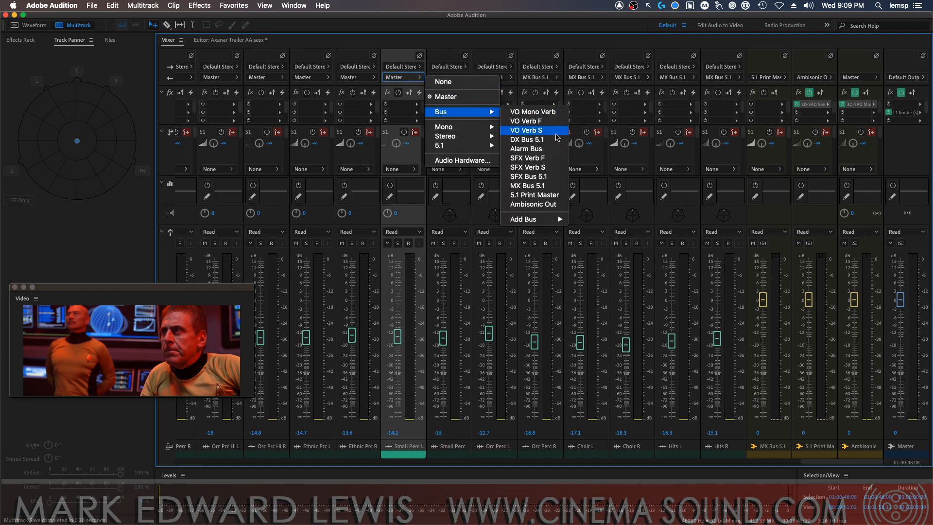
{"action": "left_click", "coordinate": [532, 186]}
Route the outputs of the Ethnic Prc R and Ethnic Prc L tracks to MX Bus 5.1
{"action": "left_click", "coordinate": [357, 78]}
{"action": "mouse_move", "coordinate": [443, 112]}
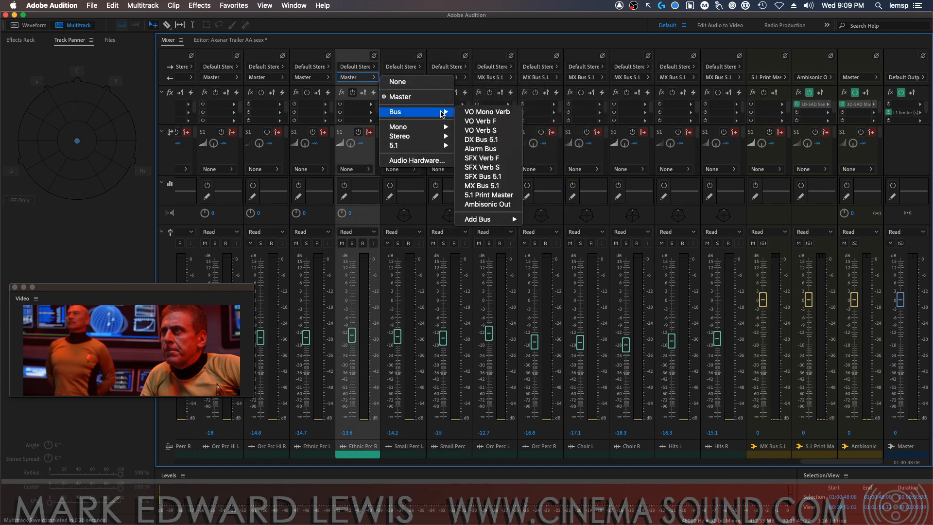
{"action": "left_click", "coordinate": [490, 183]}
{"action": "left_click", "coordinate": [314, 78]}
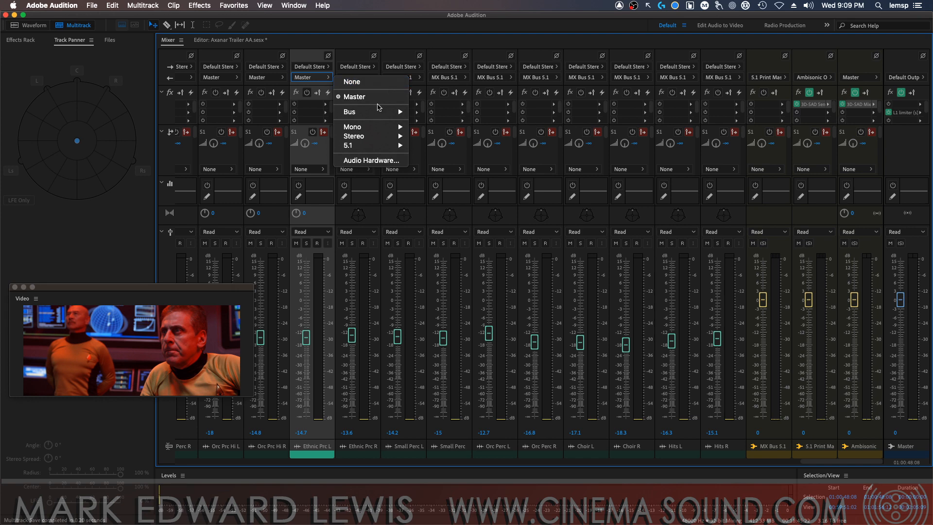
{"action": "mouse_move", "coordinate": [379, 112]}
{"action": "left_click", "coordinate": [436, 185]}
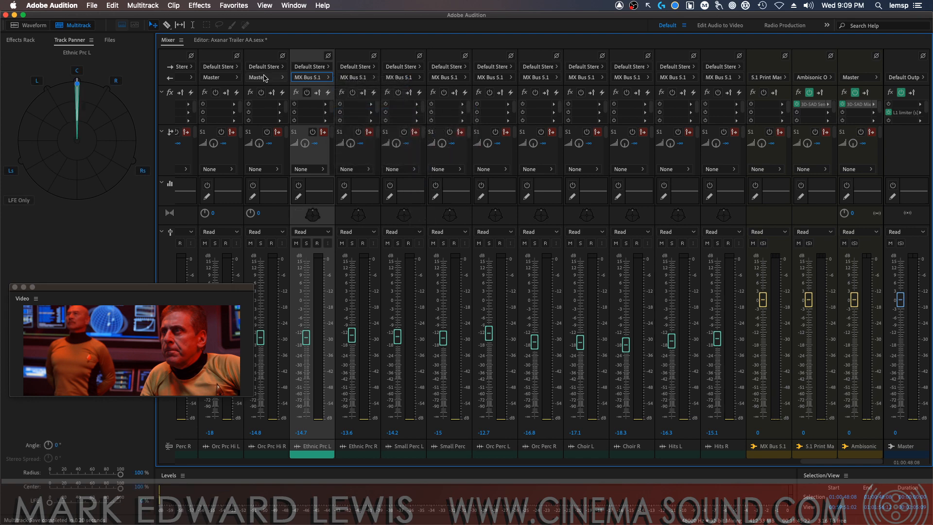
Route the outputs of the Orc Prc Hi R and Orc Prc Hi L tracks to MX Bus 5.1
{"action": "left_click", "coordinate": [264, 78]}
{"action": "left_click", "coordinate": [393, 184]}
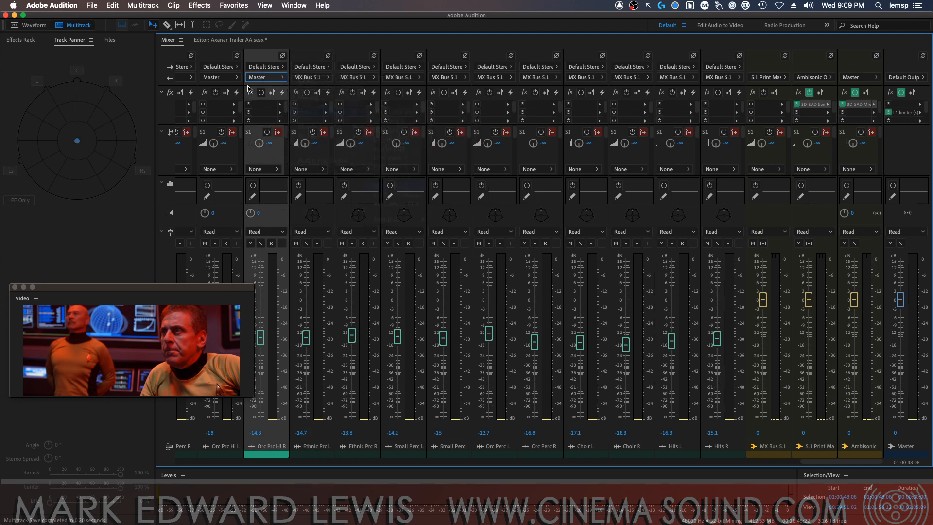
{"action": "left_click", "coordinate": [219, 77]}
{"action": "mouse_move", "coordinate": [295, 115]}
{"action": "left_click", "coordinate": [369, 185]}
Route the outputs of the Orc Perc R and Orc Perc L tracks between Mel Perc R and Orc Prc Hi L to MX Bus 5.1
{"action": "left_click", "coordinate": [185, 78]}
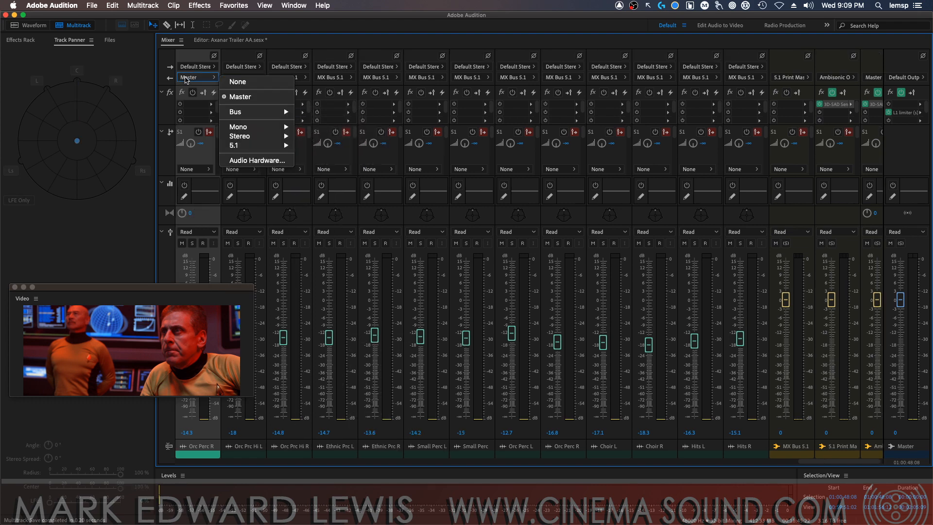
{"action": "mouse_move", "coordinate": [251, 116]}
{"action": "left_click", "coordinate": [322, 185]}
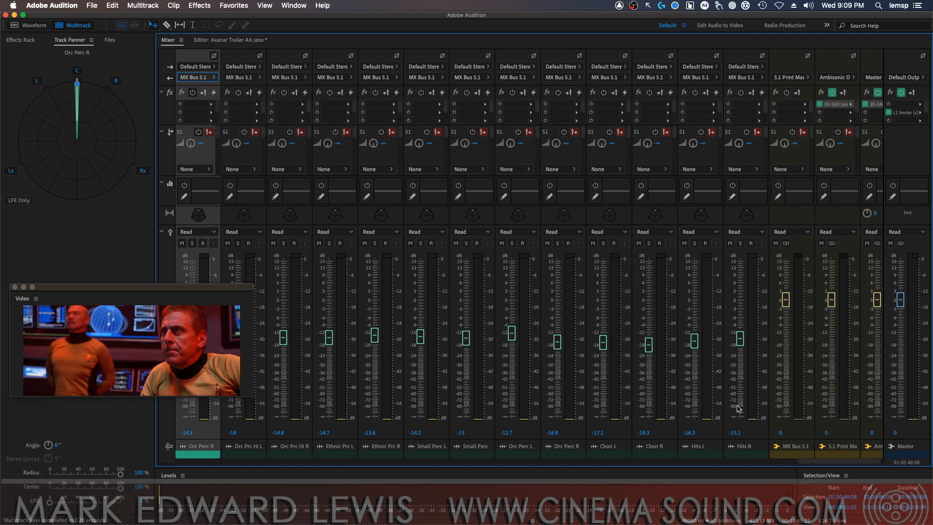
{"action": "left_click_drag", "start_coordinate": [822, 465], "coordinate": [749, 458]}
{"action": "left_click", "coordinate": [795, 78]}
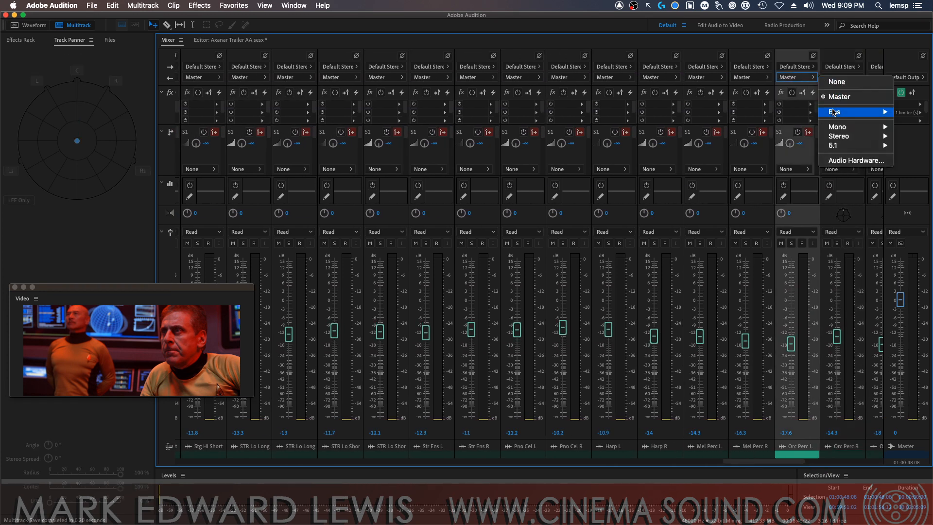
{"action": "left_click", "coordinate": [783, 188]}
Route the outputs of the Mel Perc R and Mel Perc L tracks to MX Bus 5.1
{"action": "left_click", "coordinate": [751, 78]}
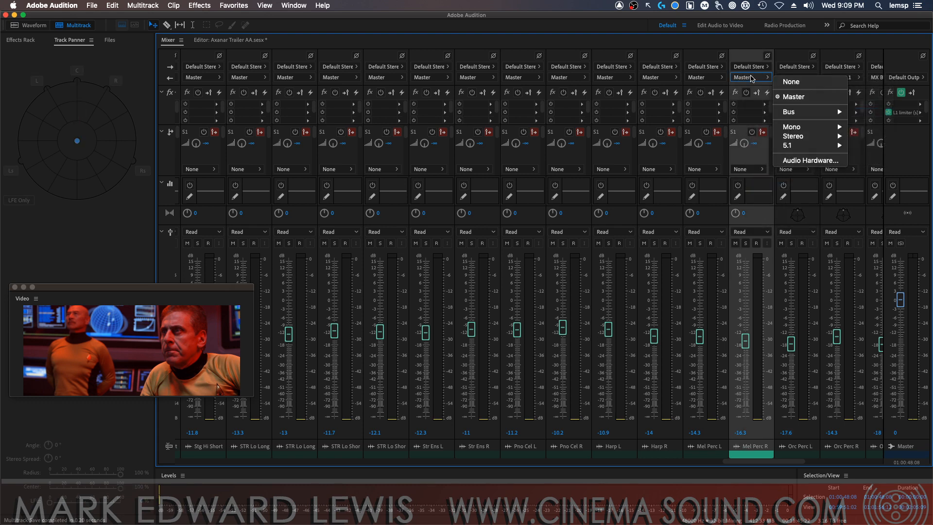
{"action": "mouse_move", "coordinate": [824, 119]}
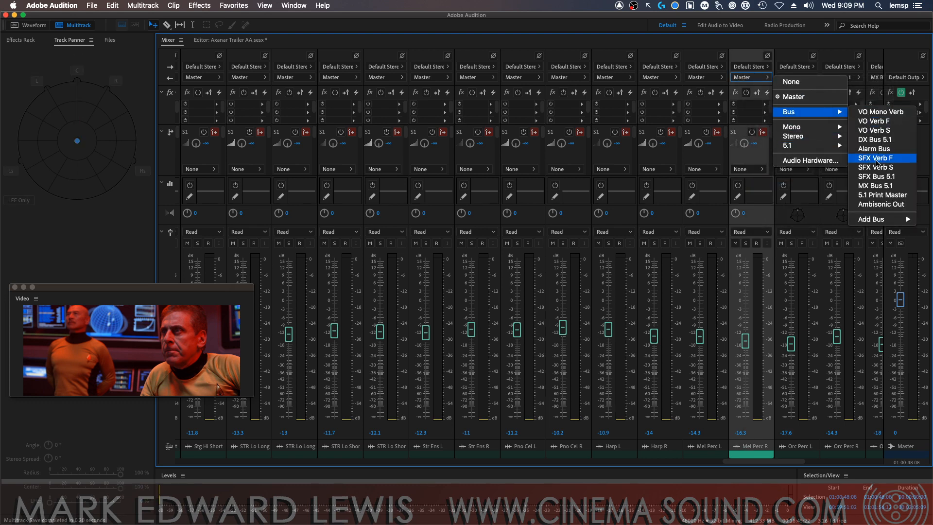
{"action": "left_click", "coordinate": [869, 186]}
{"action": "left_click", "coordinate": [717, 79]}
{"action": "mouse_move", "coordinate": [773, 112]}
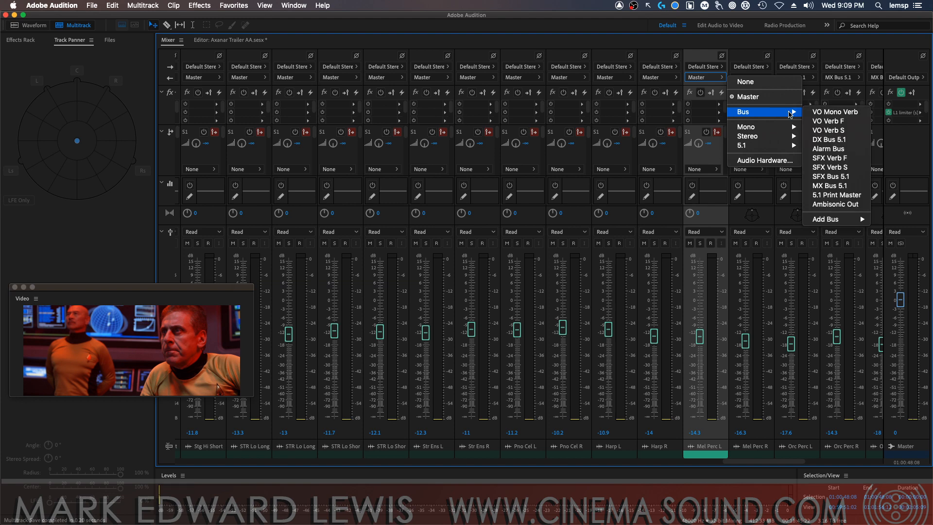
{"action": "left_click", "coordinate": [835, 180]}
Route the outputs of the Harp R and Harp L tracks to MX Bus 5.1
{"action": "left_click", "coordinate": [660, 79]}
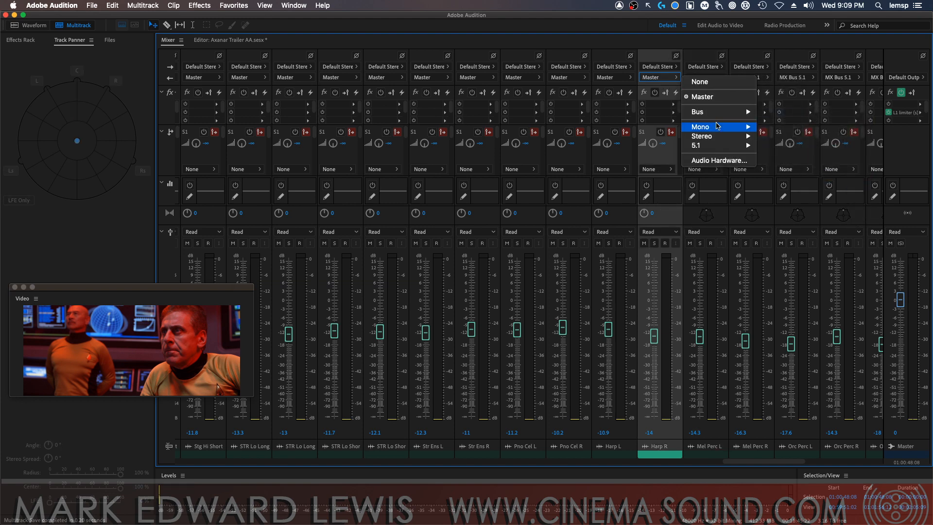
{"action": "mouse_move", "coordinate": [729, 112]}
{"action": "left_click", "coordinate": [774, 186]}
{"action": "left_click", "coordinate": [614, 77]}
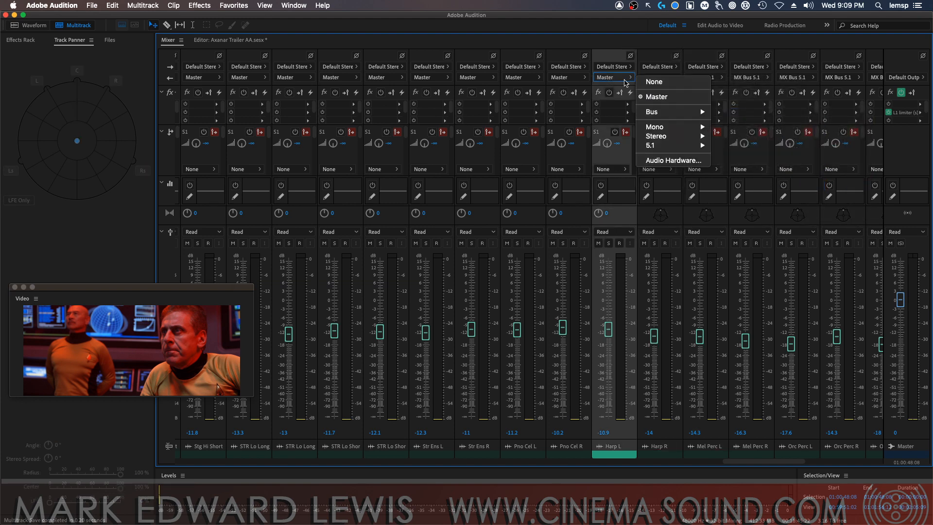
{"action": "mouse_move", "coordinate": [689, 112]}
{"action": "left_click", "coordinate": [738, 186]}
Route the outputs of the Pno Cel R and Pno Cel L tracks to MX Bus 5.1
{"action": "left_click", "coordinate": [566, 77]}
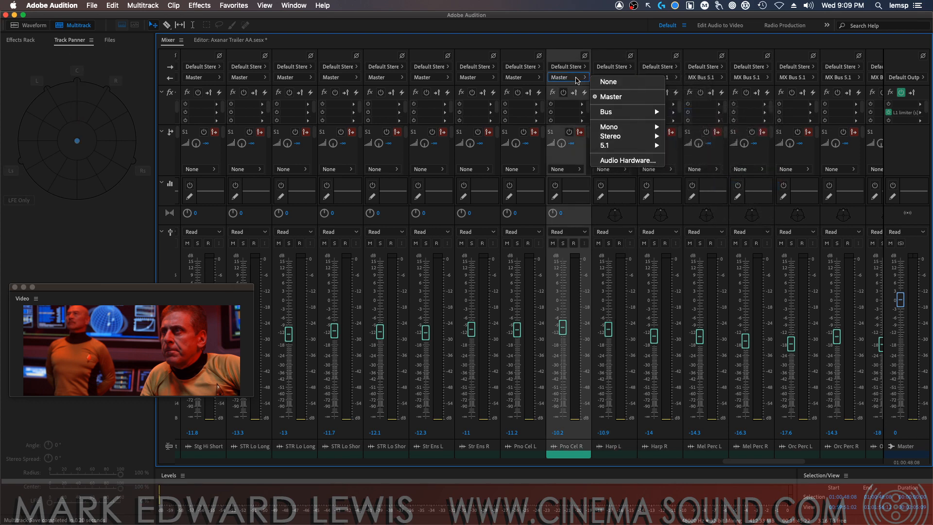
{"action": "mouse_move", "coordinate": [641, 111]}
{"action": "left_click", "coordinate": [700, 187]}
{"action": "left_click", "coordinate": [520, 77]}
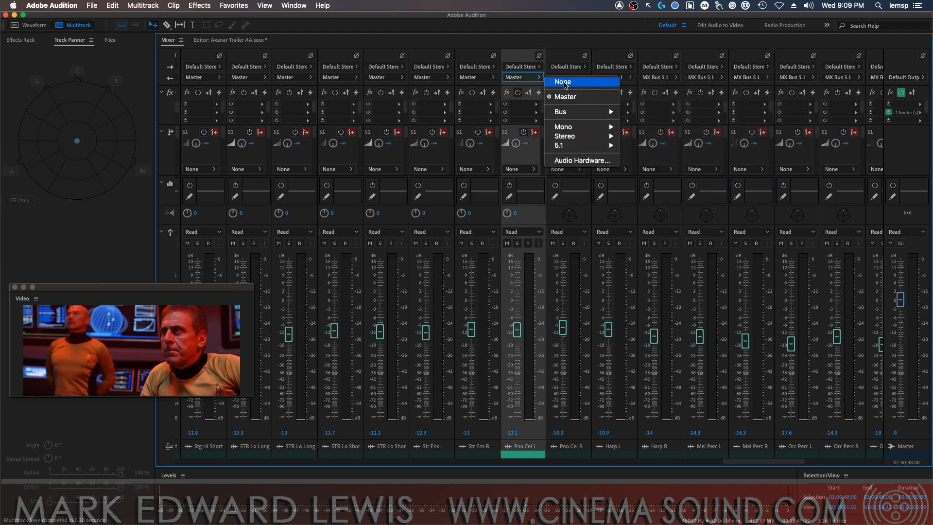
{"action": "mouse_move", "coordinate": [597, 111]}
{"action": "left_click", "coordinate": [646, 186]}
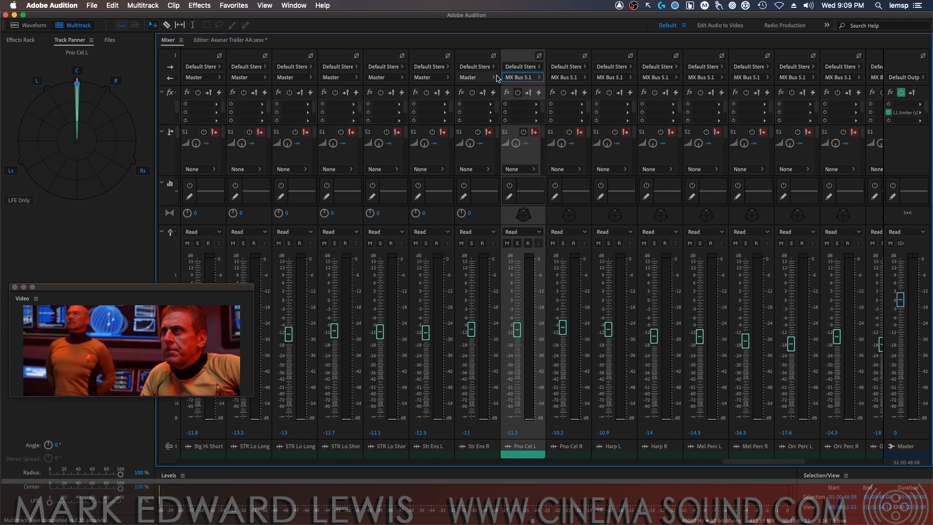
Route the outputs of the Str Ens R and Str Ens L tracks to MX Bus 5.1
{"action": "left_click", "coordinate": [475, 78]}
{"action": "mouse_move", "coordinate": [535, 111]}
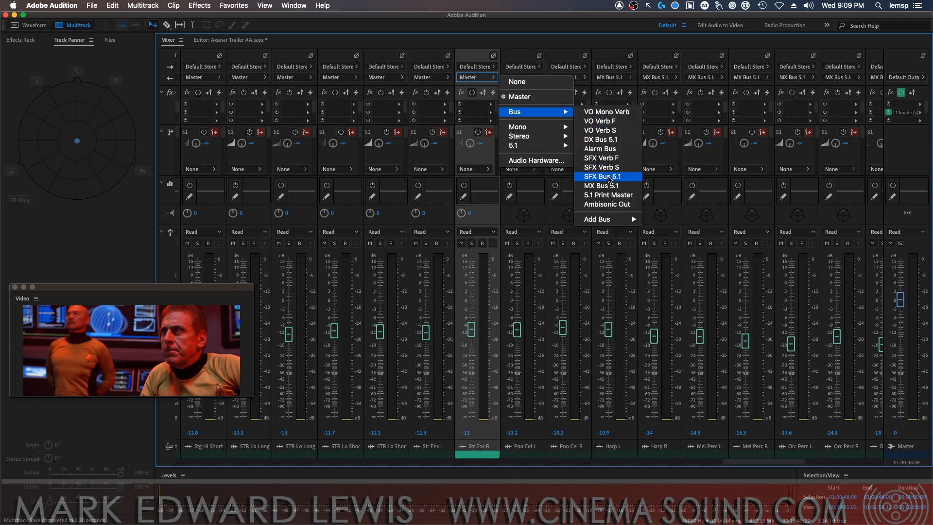
{"action": "left_click", "coordinate": [601, 185]}
{"action": "left_click", "coordinate": [439, 78]}
{"action": "mouse_move", "coordinate": [508, 113]}
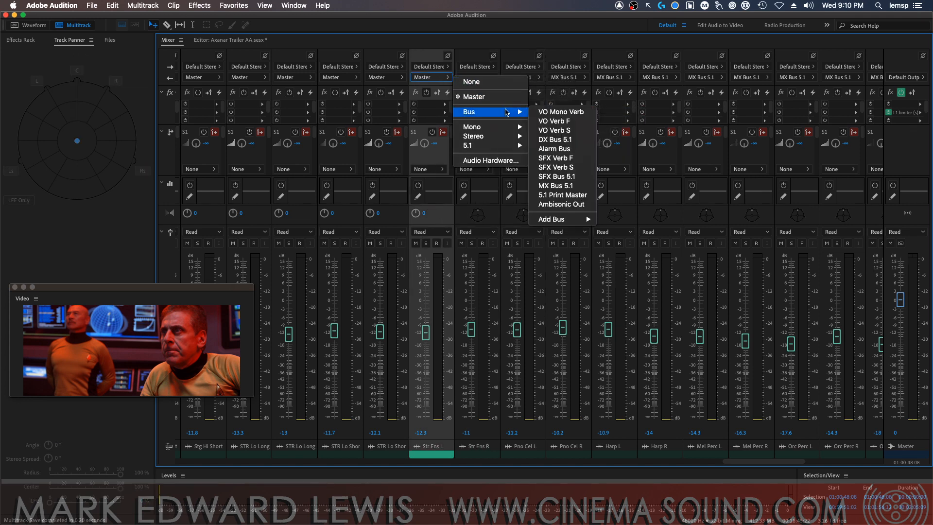
{"action": "left_click", "coordinate": [559, 186]}
Route the outputs of the STR Lo Short R and L tracks to MX Bus 5.1
{"action": "left_click", "coordinate": [389, 79]}
{"action": "mouse_move", "coordinate": [461, 113]}
{"action": "left_click", "coordinate": [511, 181]}
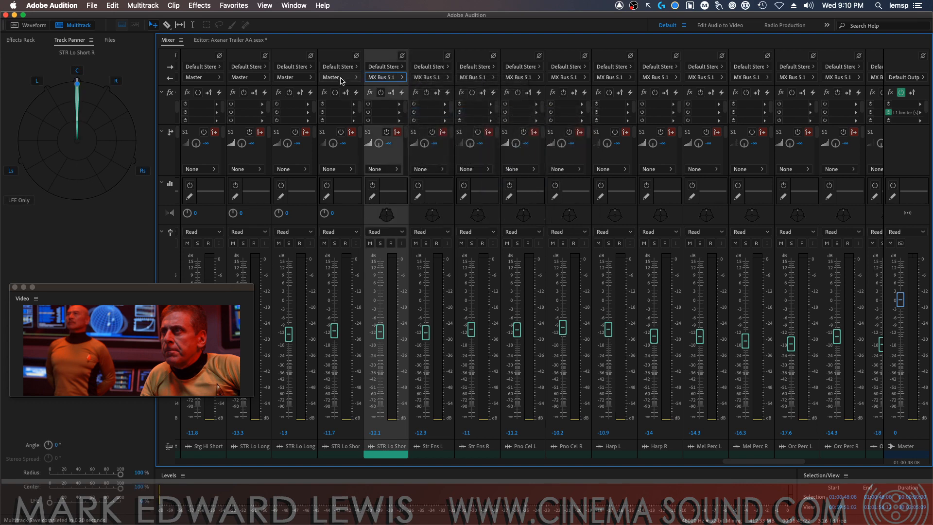
{"action": "left_click", "coordinate": [338, 79]}
{"action": "mouse_move", "coordinate": [413, 114]}
{"action": "left_click", "coordinate": [476, 186]}
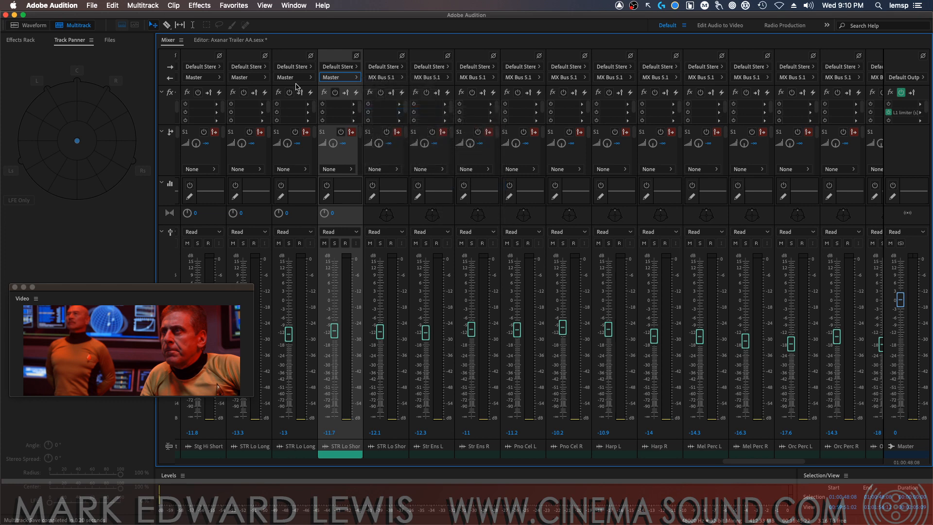
Route the outputs of the STR Lo Long R and L tracks to MX Bus 5.1
{"action": "left_click", "coordinate": [293, 78]}
{"action": "mouse_move", "coordinate": [365, 112]}
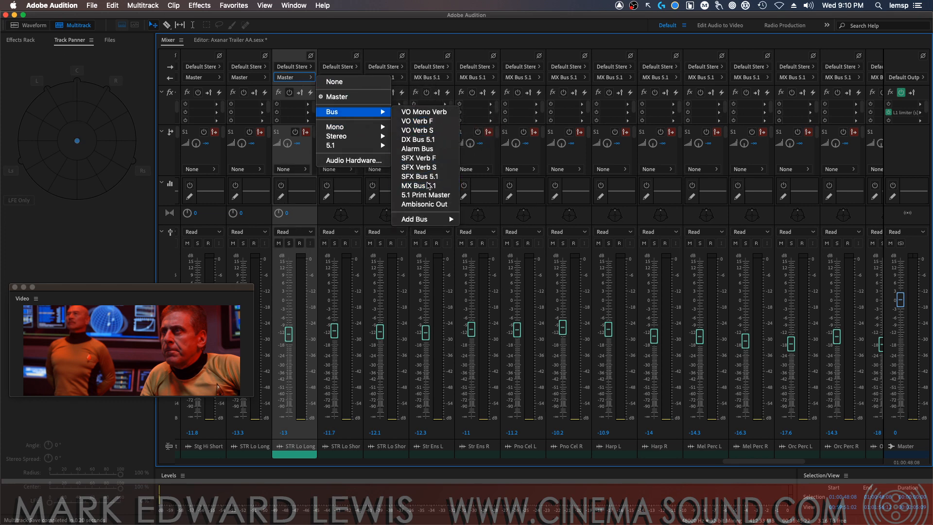
{"action": "left_click", "coordinate": [418, 186]}
{"action": "left_click", "coordinate": [246, 77]}
{"action": "mouse_move", "coordinate": [306, 113]}
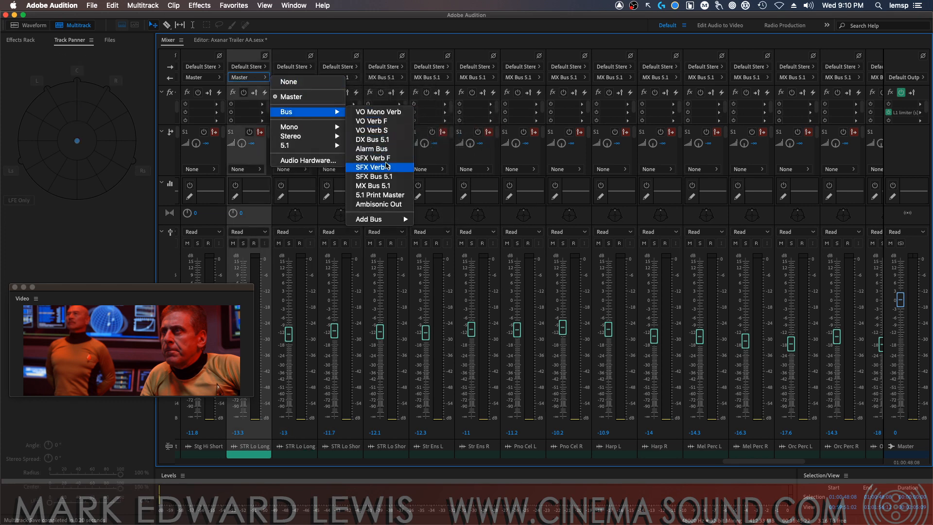
{"action": "left_click", "coordinate": [389, 186]}
Route the outputs of the Stg Hi Short R and L tracks to MX Bus 5.1
{"action": "left_click", "coordinate": [214, 79]}
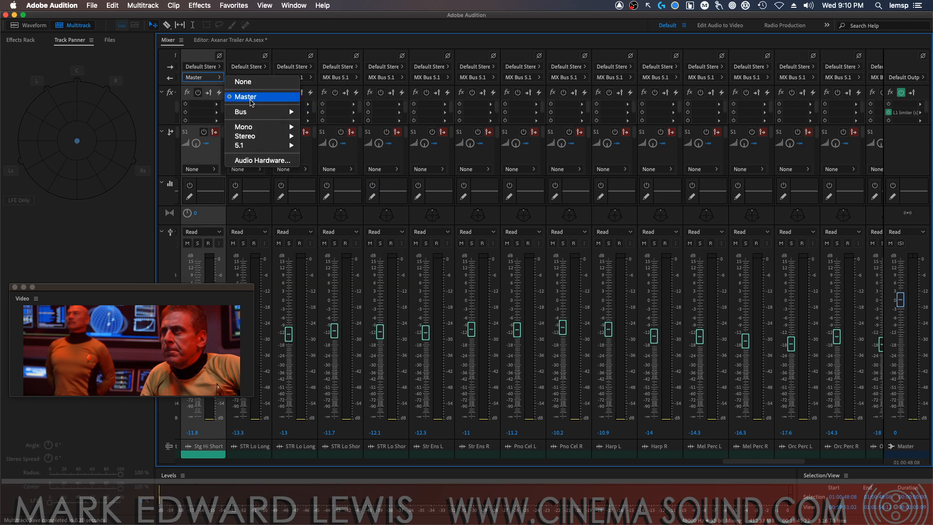
{"action": "mouse_move", "coordinate": [257, 113]}
{"action": "left_click", "coordinate": [344, 186]}
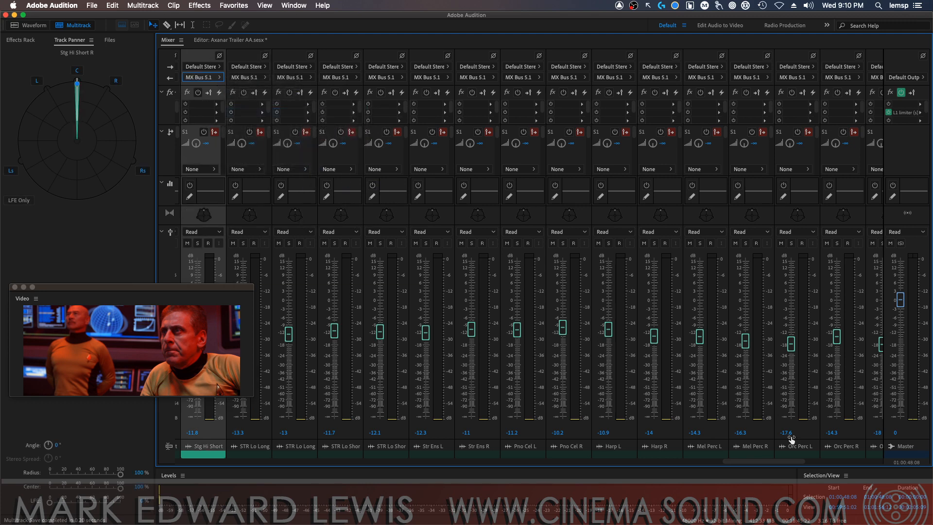
{"action": "left_click_drag", "start_coordinate": [766, 465], "coordinate": [698, 454]}
{"action": "left_click", "coordinate": [765, 78]}
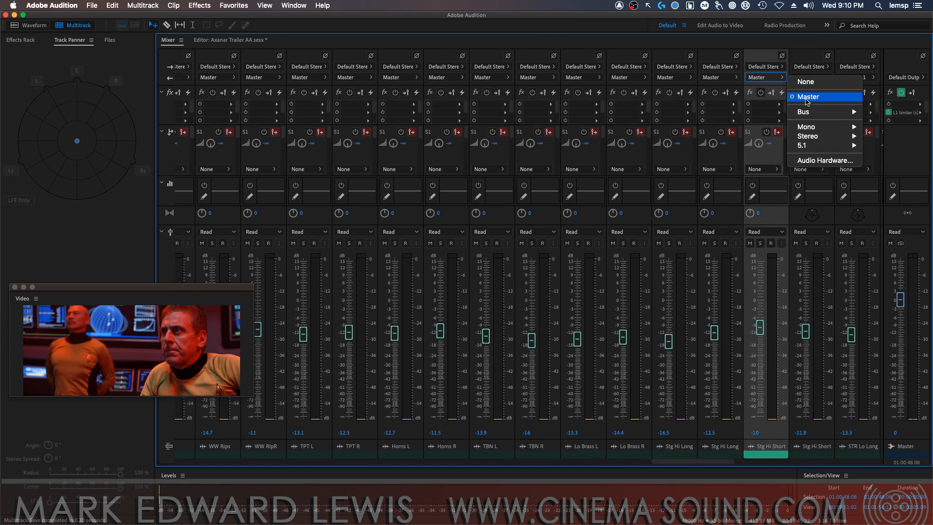
{"action": "mouse_move", "coordinate": [802, 113]}
{"action": "left_click", "coordinate": [737, 176]}
Route the outputs of the Stg Hi Long R and L tracks to MX Bus 5.1
{"action": "left_click", "coordinate": [719, 78]}
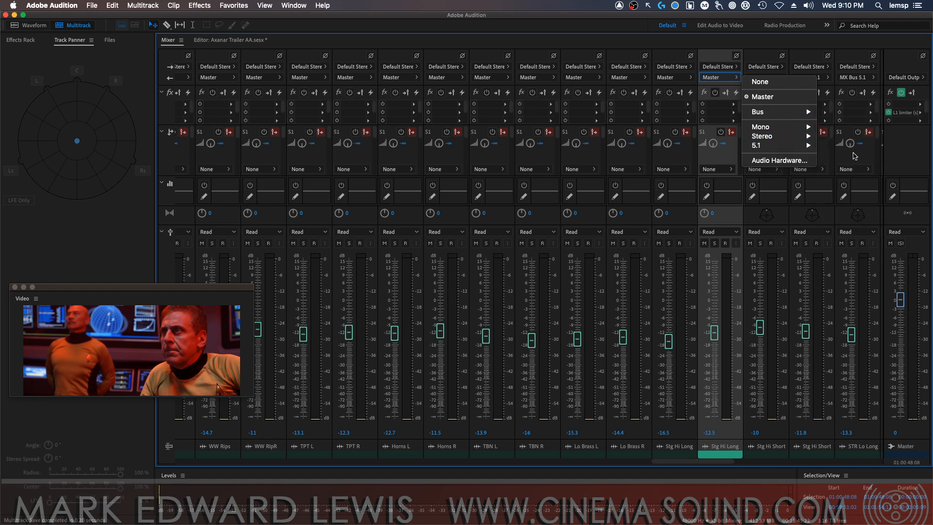
{"action": "mouse_move", "coordinate": [802, 113]}
{"action": "left_click", "coordinate": [844, 186]}
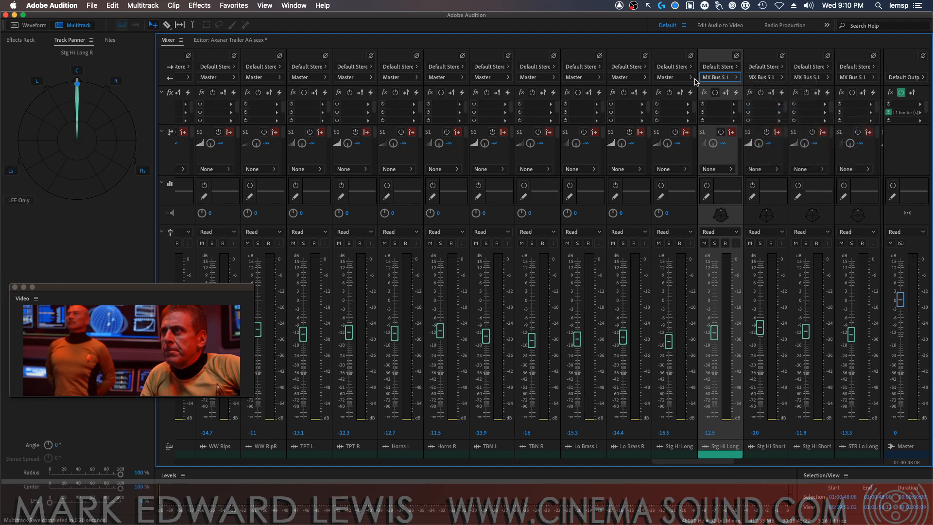
{"action": "left_click", "coordinate": [674, 78]}
{"action": "mouse_move", "coordinate": [735, 114]}
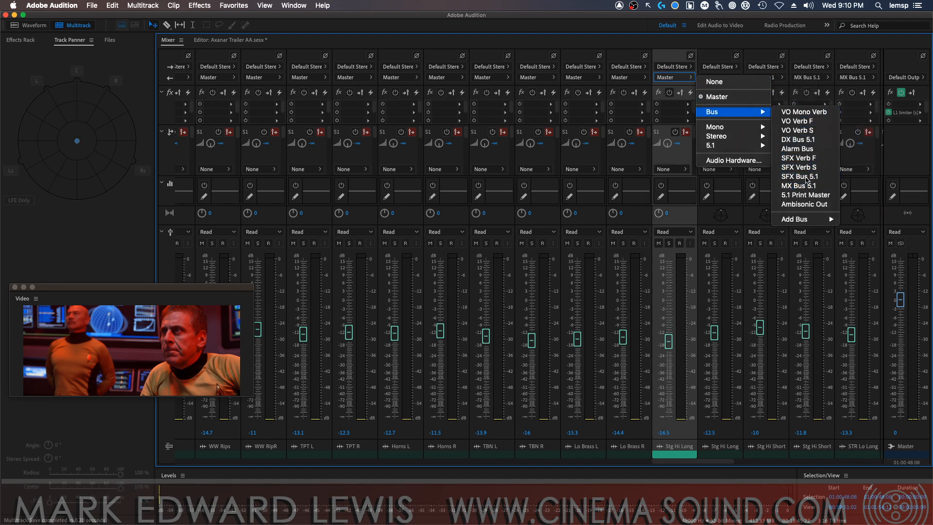
{"action": "left_click", "coordinate": [801, 186]}
Route the outputs of the Lo Brass R and Lo Brass L tracks to MX Bus 5.1
{"action": "left_click", "coordinate": [637, 77]}
{"action": "mouse_move", "coordinate": [689, 112]}
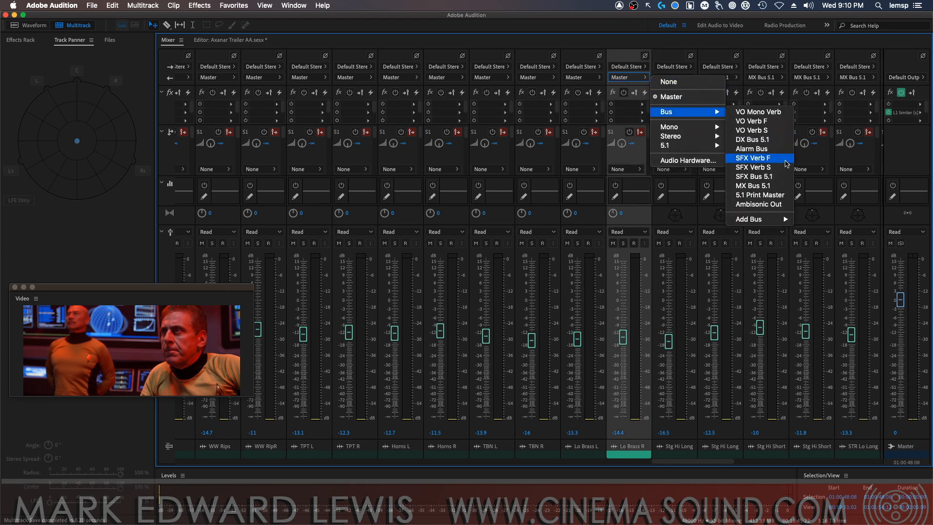
{"action": "left_click", "coordinate": [758, 185]}
{"action": "left_click", "coordinate": [598, 78]}
{"action": "mouse_move", "coordinate": [651, 112]}
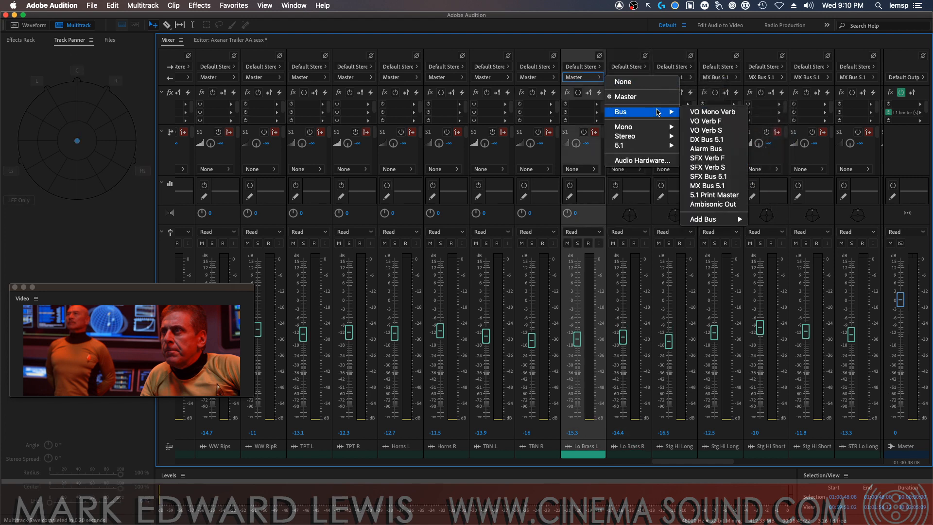
{"action": "left_click", "coordinate": [714, 185]}
Route the outputs of the TBN R and TBN L tracks to MX Bus 5.1
{"action": "left_click", "coordinate": [539, 78]}
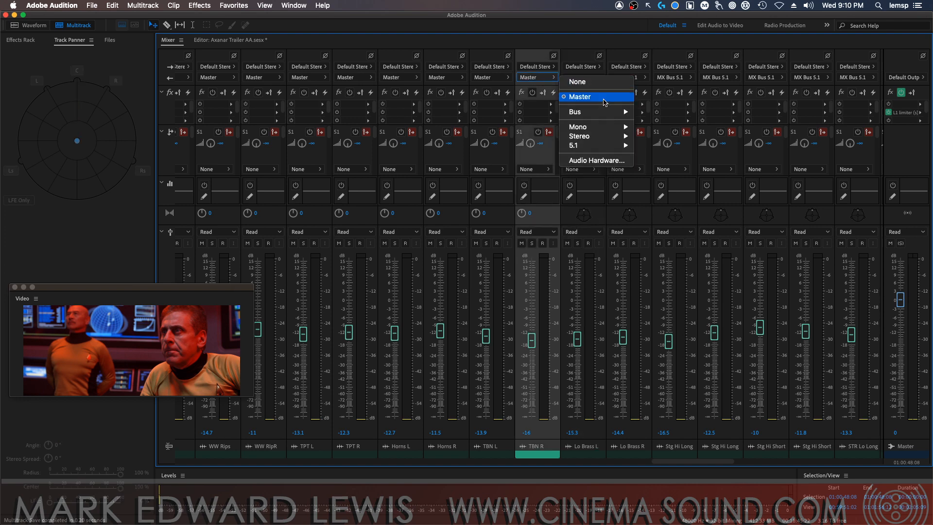
{"action": "mouse_move", "coordinate": [603, 112]}
{"action": "left_click", "coordinate": [684, 185]}
{"action": "left_click", "coordinate": [496, 78]}
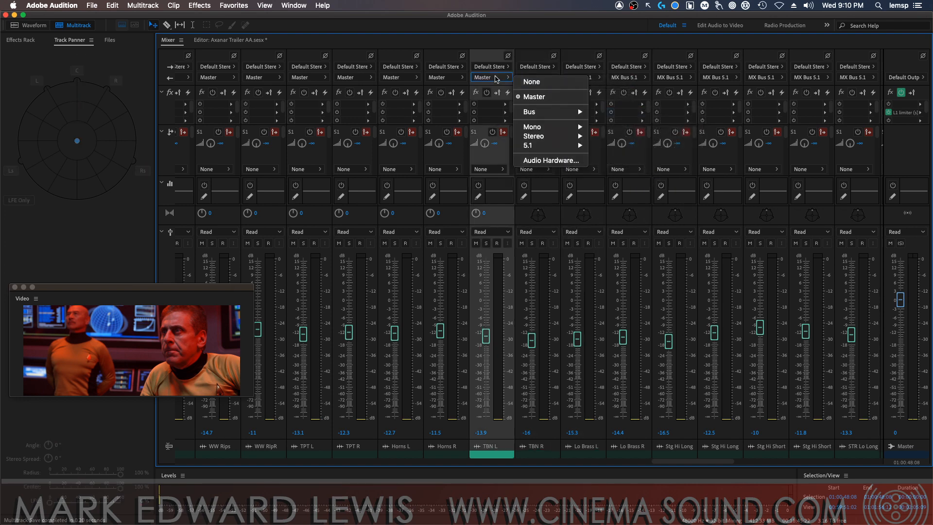
{"action": "mouse_move", "coordinate": [548, 120]}
{"action": "left_click", "coordinate": [619, 185]}
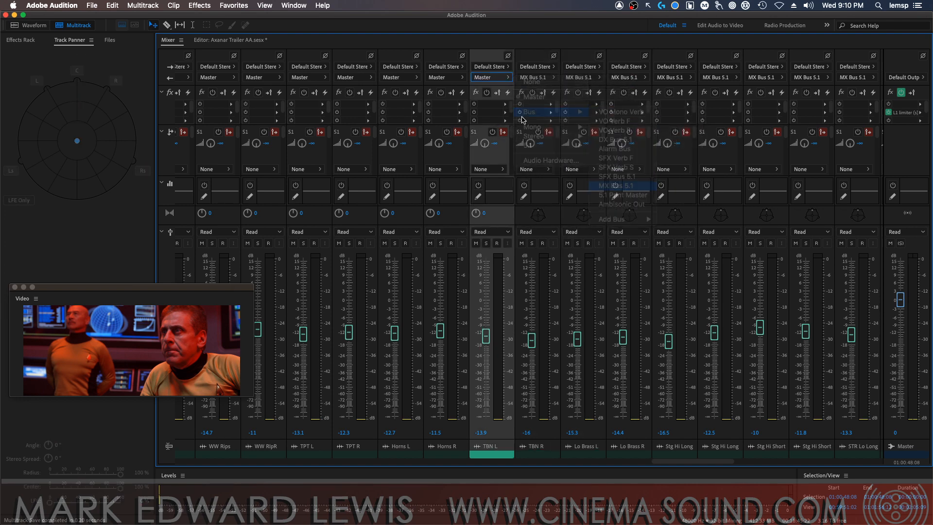
Route the outputs of the Horns R and Horns L tracks to MX Bus 5.1
{"action": "left_click", "coordinate": [459, 78]}
{"action": "mouse_move", "coordinate": [496, 111]}
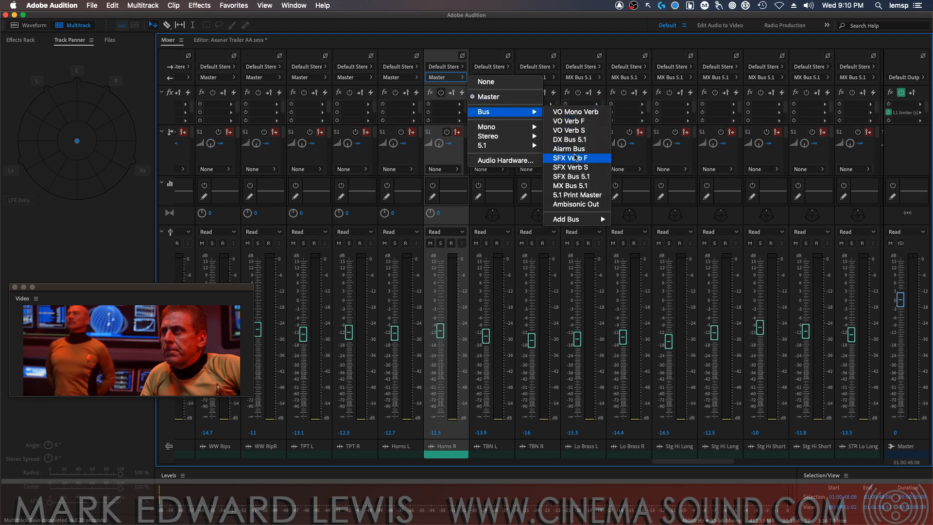
{"action": "left_click", "coordinate": [575, 186]}
{"action": "left_click", "coordinate": [415, 77]}
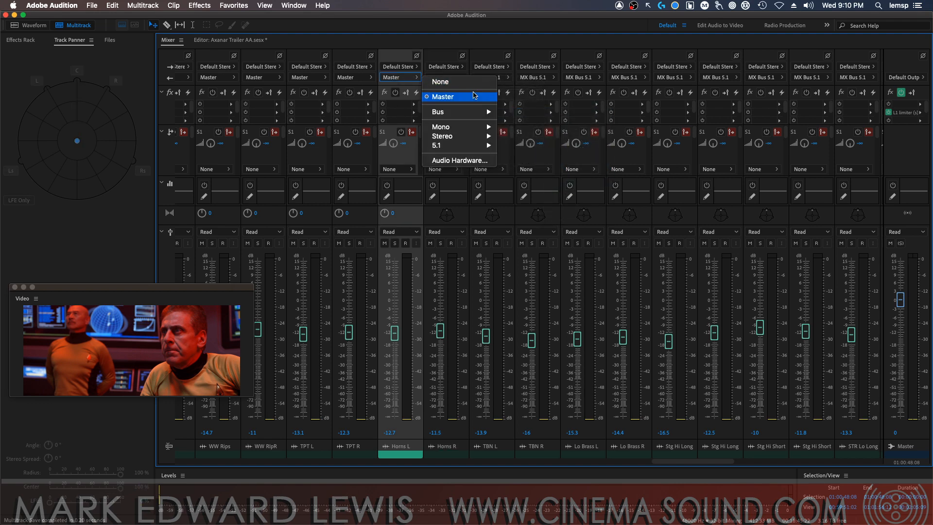
{"action": "mouse_move", "coordinate": [473, 114]}
{"action": "left_click", "coordinate": [530, 185]}
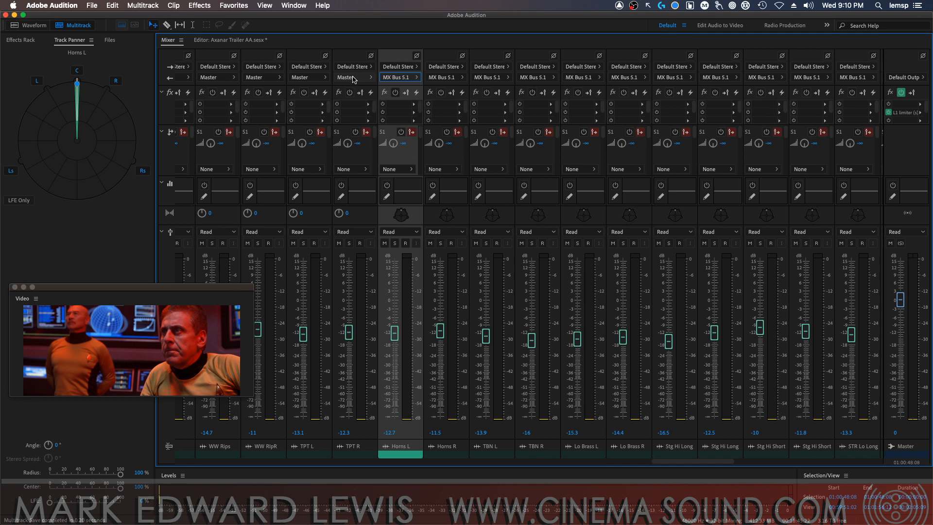
Route the outputs of the TPT R and TPT L tracks to MX Bus 5.1
{"action": "left_click", "coordinate": [352, 77]}
{"action": "mouse_move", "coordinate": [429, 113]}
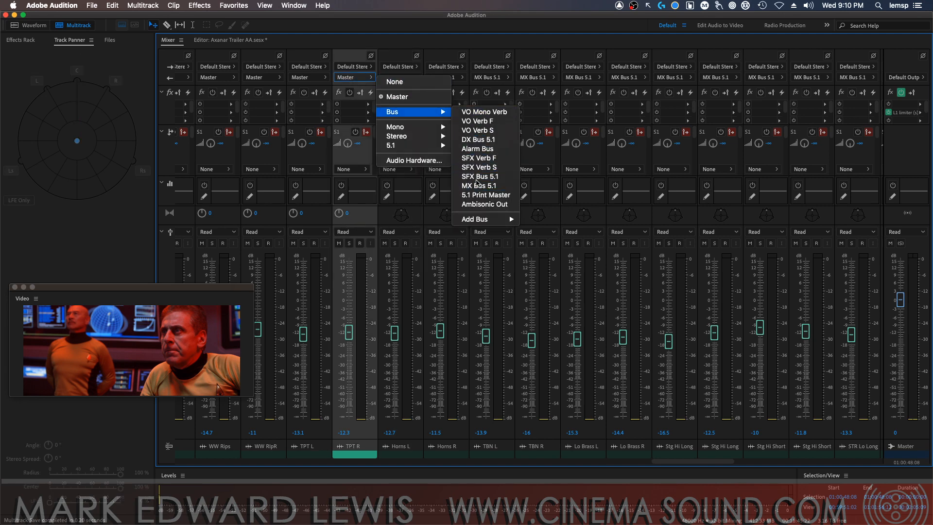
{"action": "left_click", "coordinate": [479, 186]}
{"action": "left_click", "coordinate": [309, 77]}
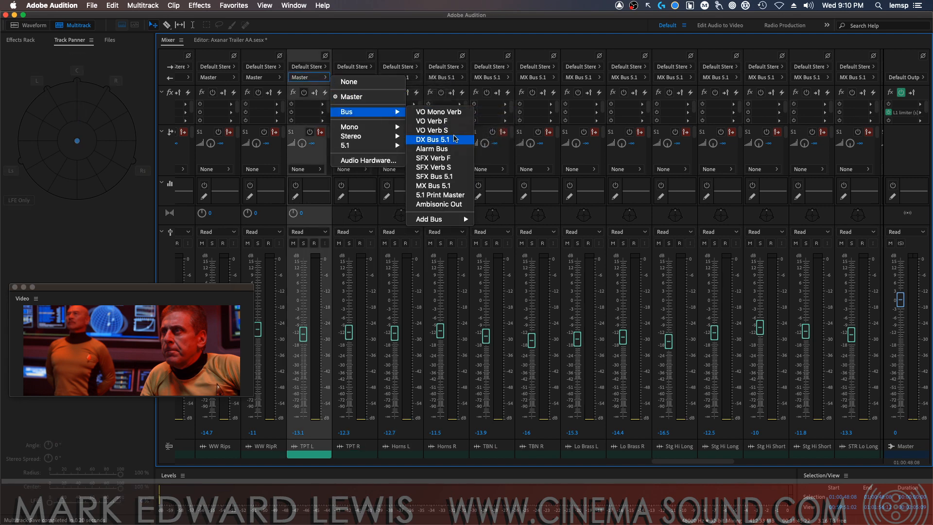
{"action": "left_click", "coordinate": [290, 78]}
Route the outputs of the WW RipR and WW Rips tracks to MX Bus 5.1
{"action": "left_click", "coordinate": [267, 78]}
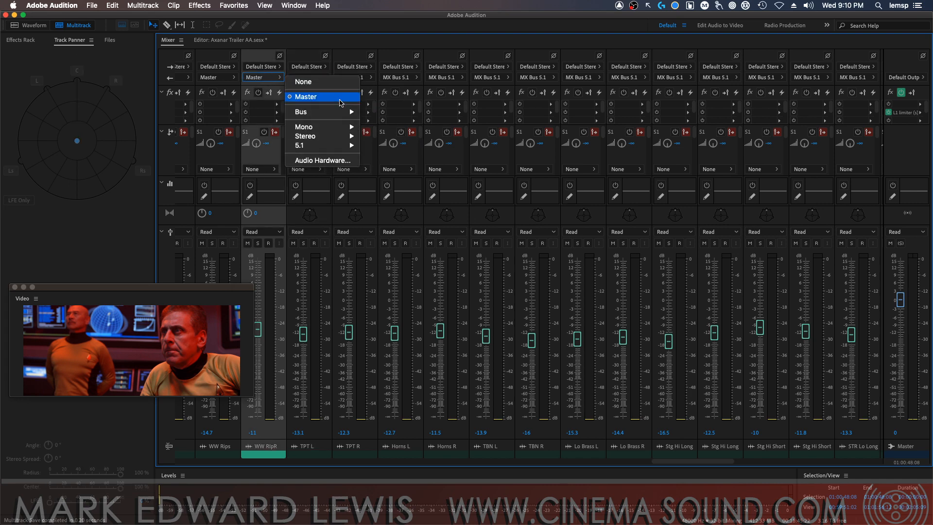
{"action": "mouse_move", "coordinate": [335, 112]}
{"action": "left_click", "coordinate": [389, 186]}
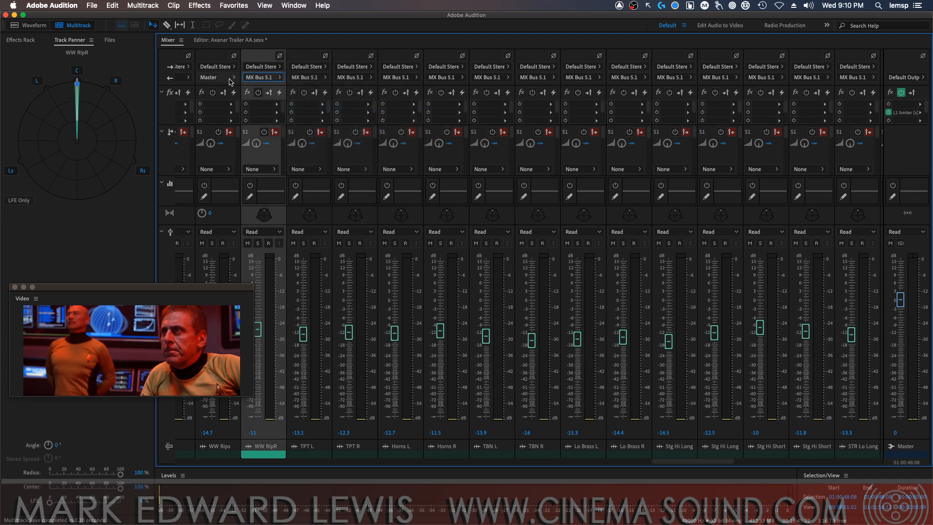
{"action": "left_click", "coordinate": [235, 79]}
{"action": "mouse_move", "coordinate": [287, 112]}
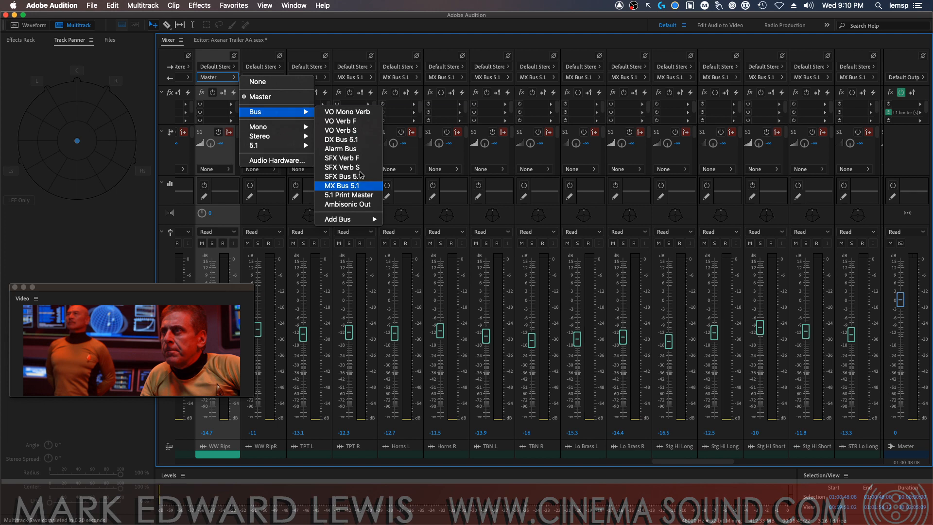
{"action": "left_click", "coordinate": [360, 185]}
Route the outputs of the OBR and OBL tracks to MX Bus 5.1
{"action": "left_click_drag", "start_coordinate": [694, 463], "coordinate": [631, 460]}
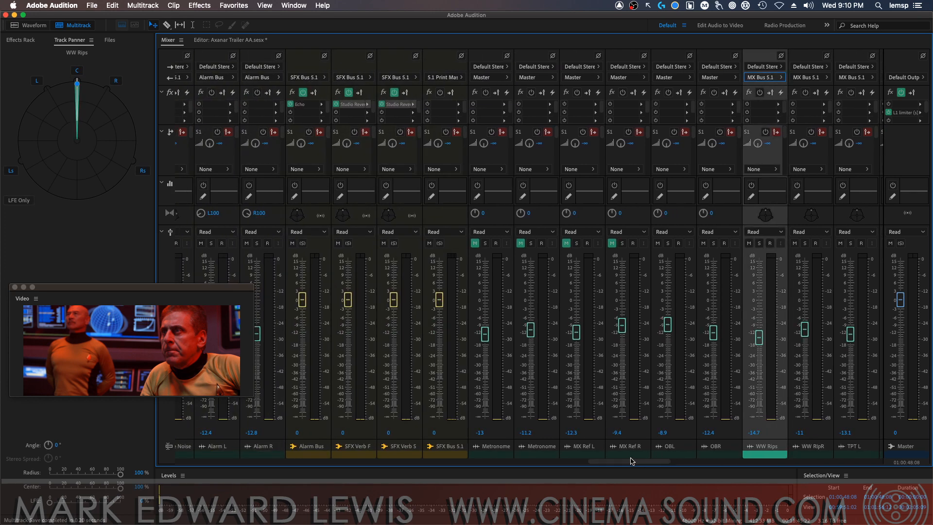
{"action": "left_click", "coordinate": [723, 78]}
{"action": "mouse_move", "coordinate": [797, 112]}
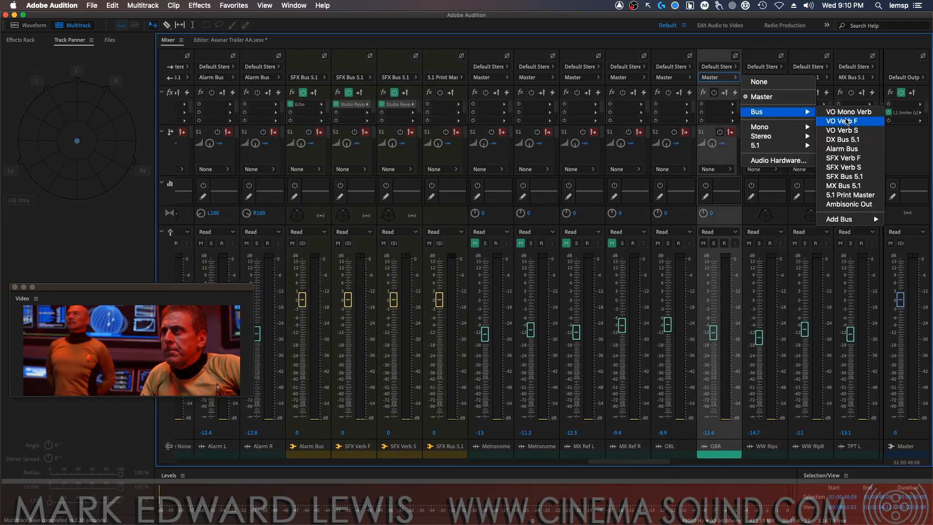
{"action": "left_click", "coordinate": [844, 177]}
{"action": "left_click", "coordinate": [672, 77]}
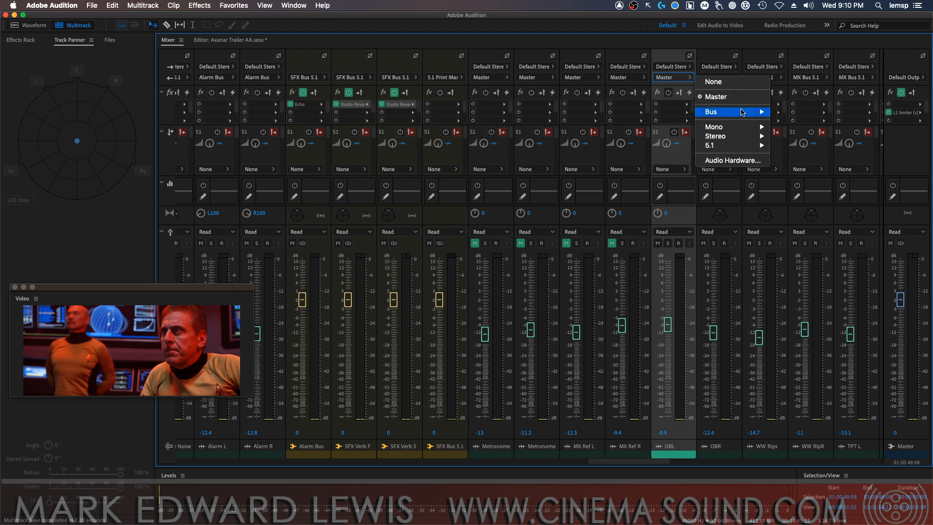
{"action": "mouse_move", "coordinate": [746, 113]}
{"action": "left_click", "coordinate": [797, 186]}
Route the outputs of the MX Ref R and MX Ref L tracks to MX Bus 5.1
{"action": "left_click", "coordinate": [633, 79]}
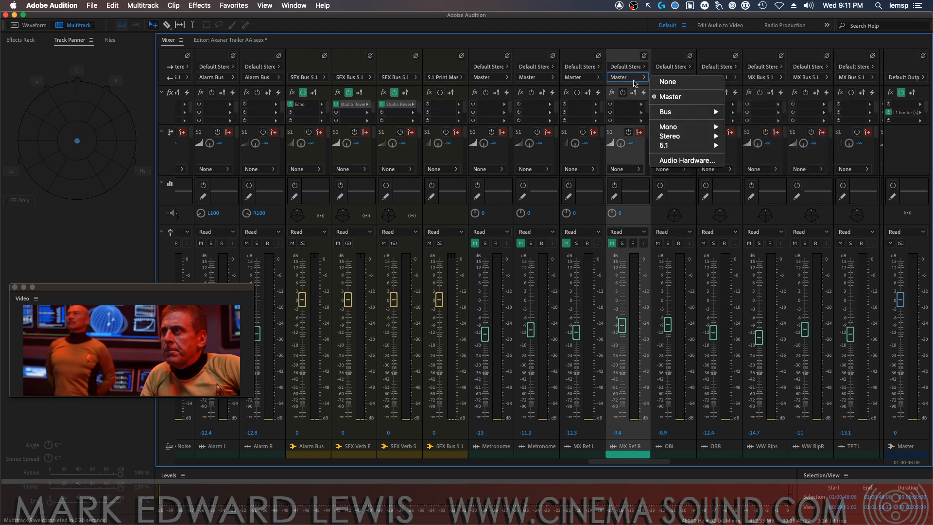
{"action": "mouse_move", "coordinate": [692, 112]}
{"action": "left_click", "coordinate": [766, 185]}
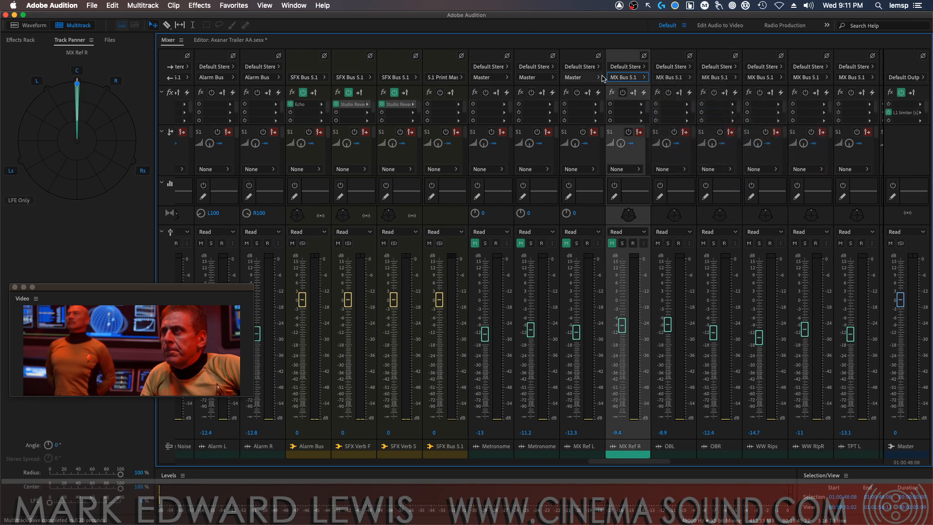
{"action": "left_click", "coordinate": [585, 79]}
{"action": "mouse_move", "coordinate": [645, 111]}
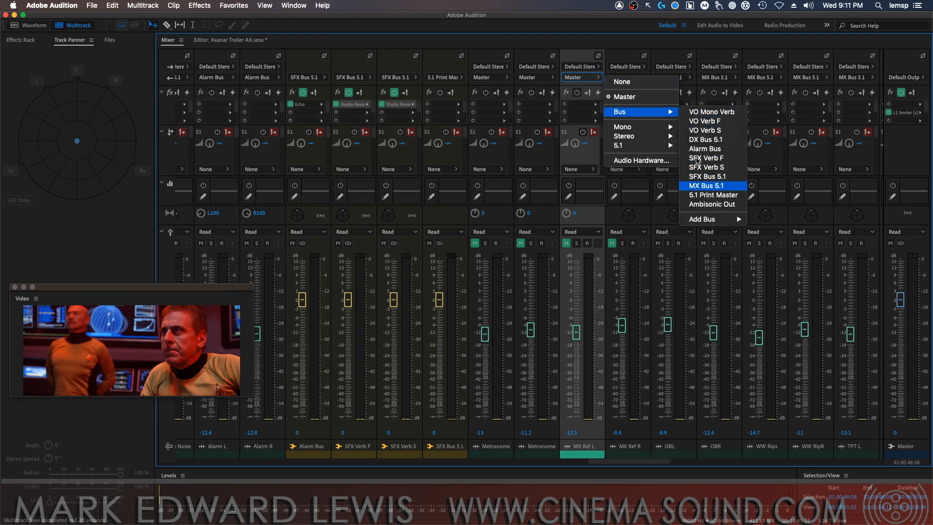
{"action": "left_click", "coordinate": [711, 186]}
Route the outputs of both Metronome tracks to MX Bus 5.1
{"action": "left_click", "coordinate": [539, 78]}
{"action": "mouse_move", "coordinate": [604, 110]}
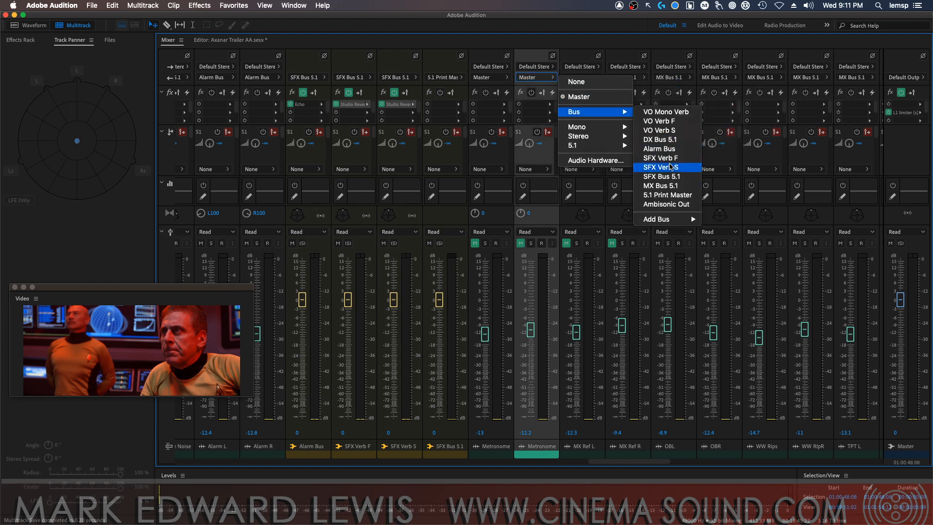
{"action": "left_click", "coordinate": [666, 186]}
{"action": "left_click", "coordinate": [496, 77]}
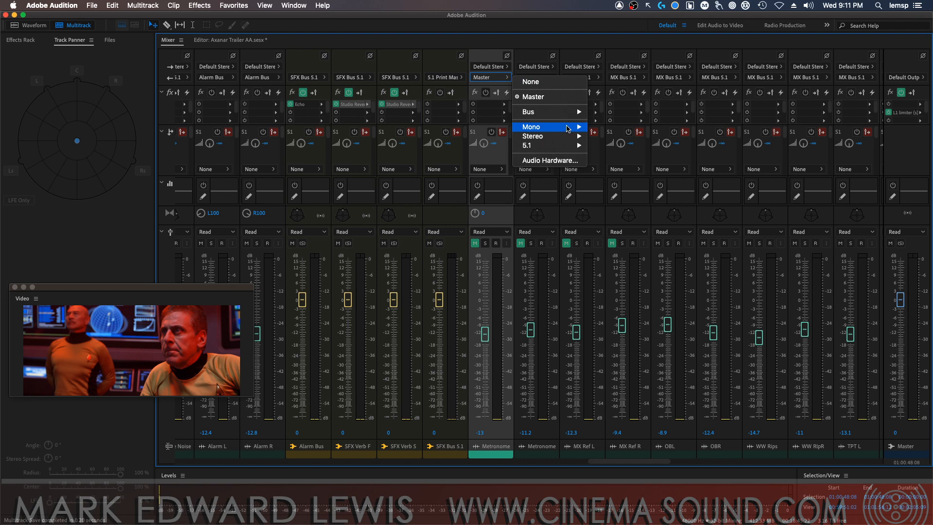
{"action": "mouse_move", "coordinate": [586, 113]}
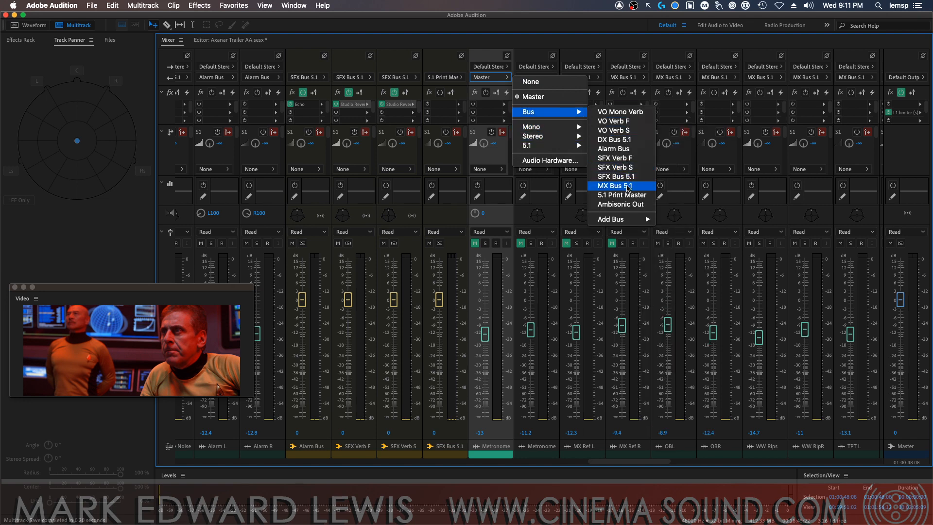
{"action": "left_click", "coordinate": [627, 186]}
Play the session briefly to check the level meters on MX Bus 5.1 and the print master, and save the session
{"action": "left_click_drag", "start_coordinate": [637, 462], "coordinate": [869, 463]}
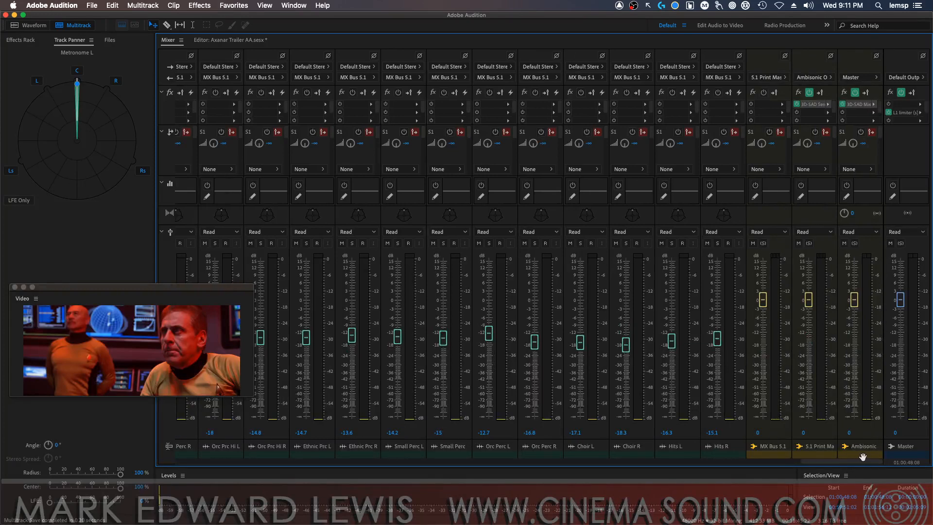
{"action": "key", "text": "space"}
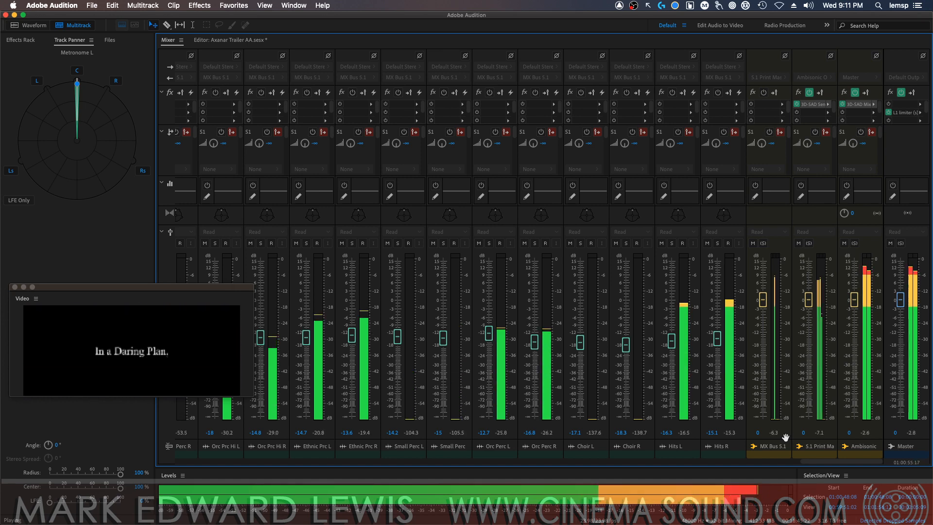
{"action": "key", "text": "space"}
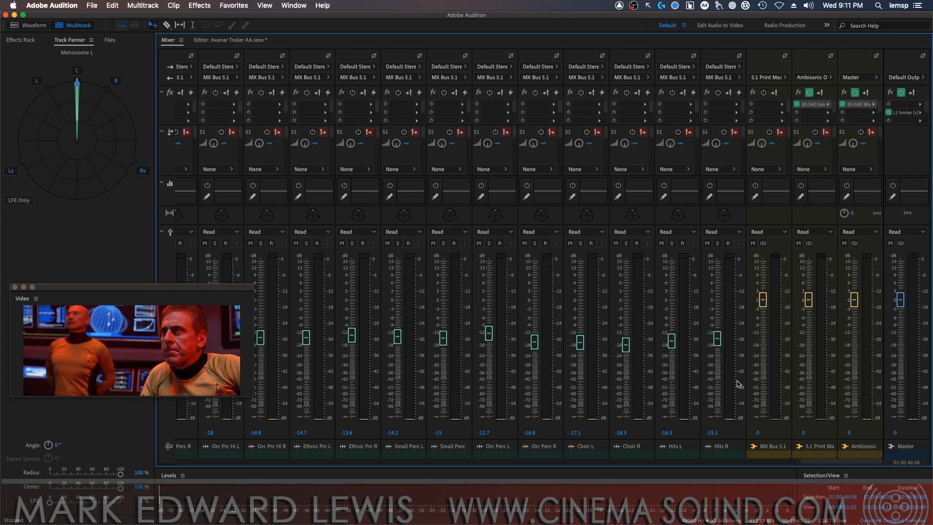
{"action": "key", "text": "super+s"}
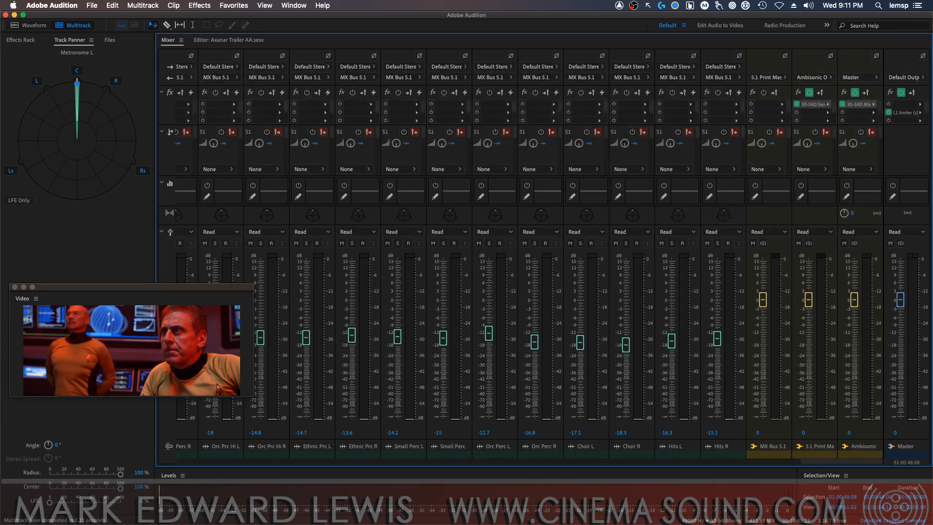